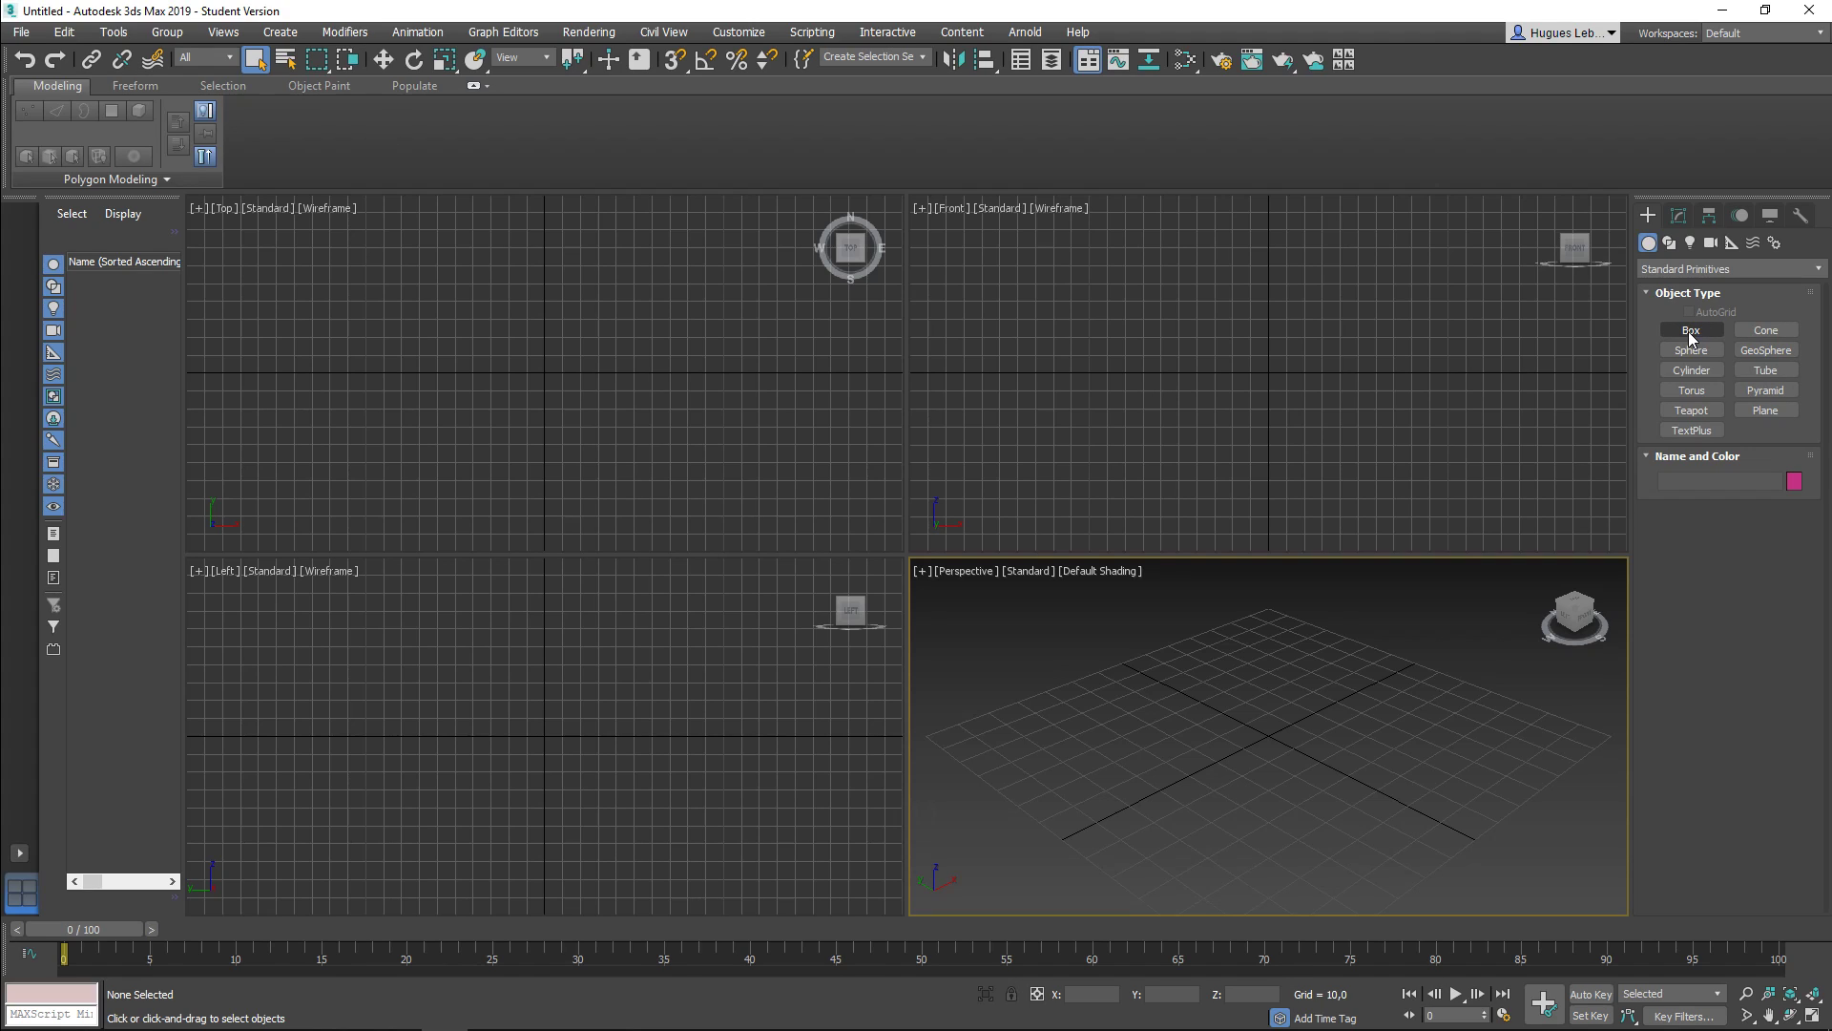
# Step: Create a box about 71 × 63 and 32 high on the perspective grid and delete it
pyautogui.click(1693, 334)
pyautogui.moveTo(1239, 665); pyautogui.dragTo(1252, 836)
pyautogui.click(1241, 734)
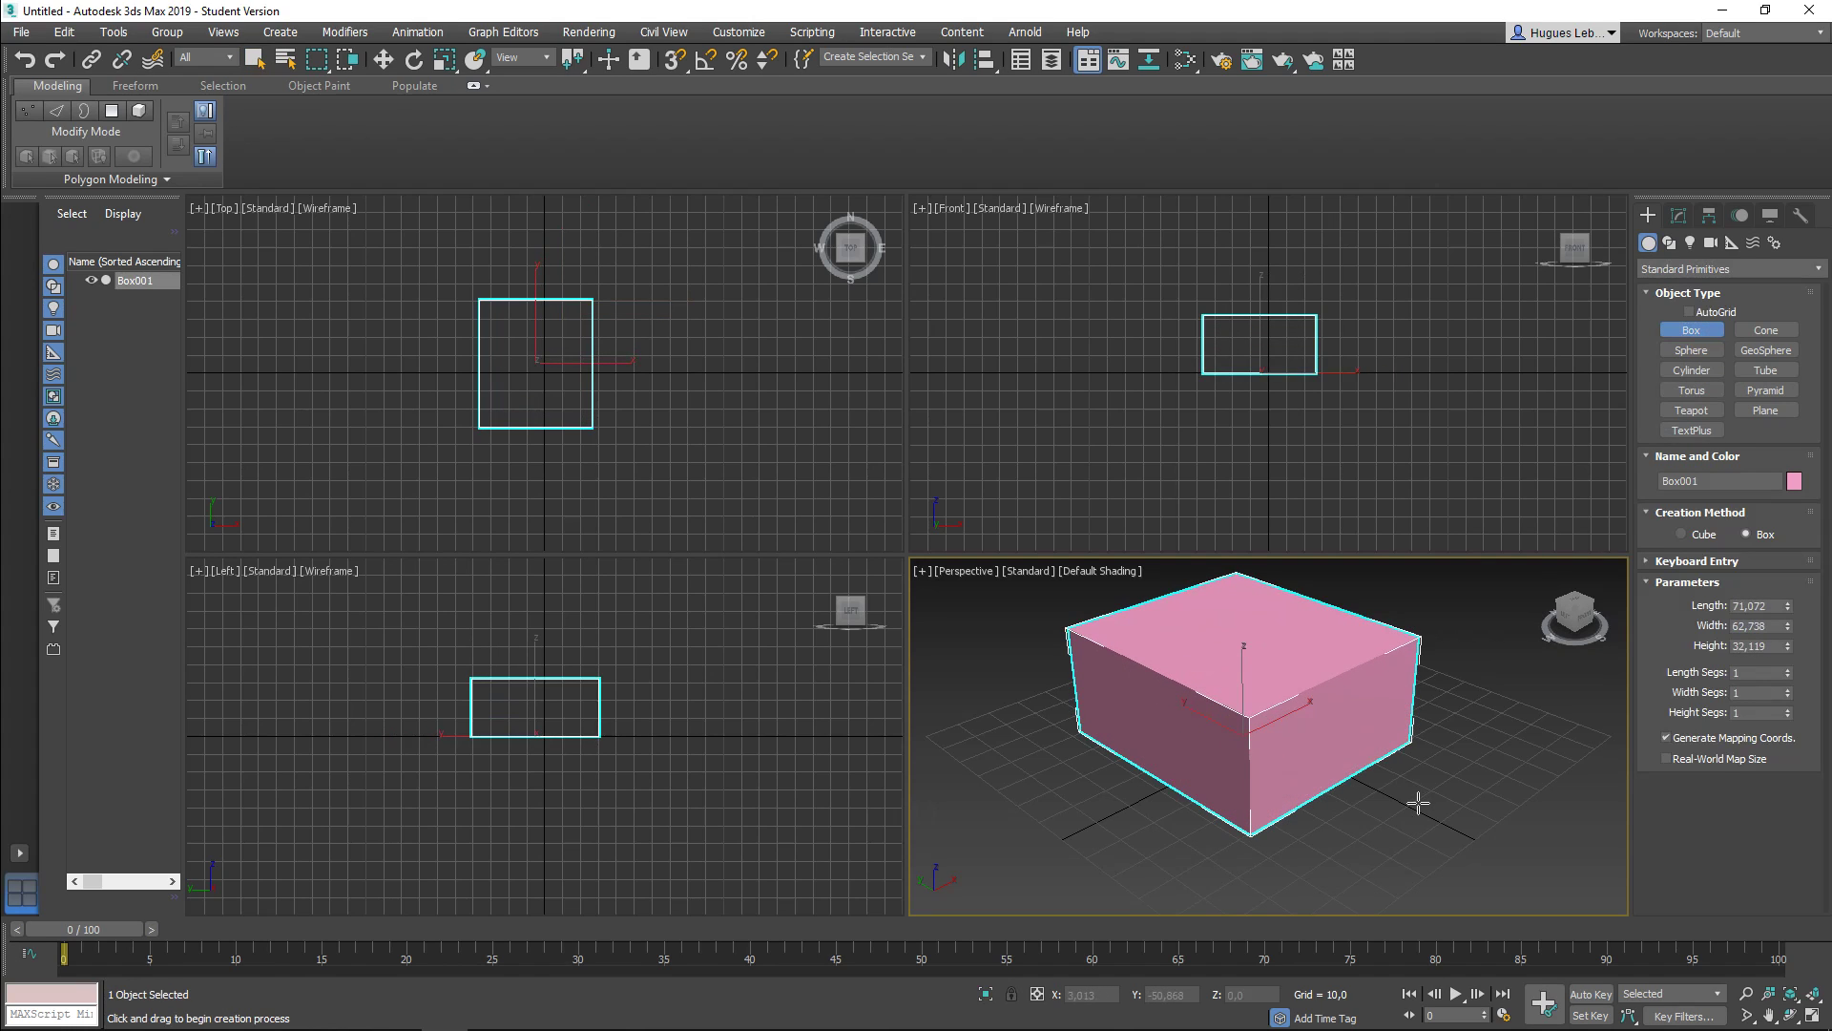
pyautogui.press('Delete')
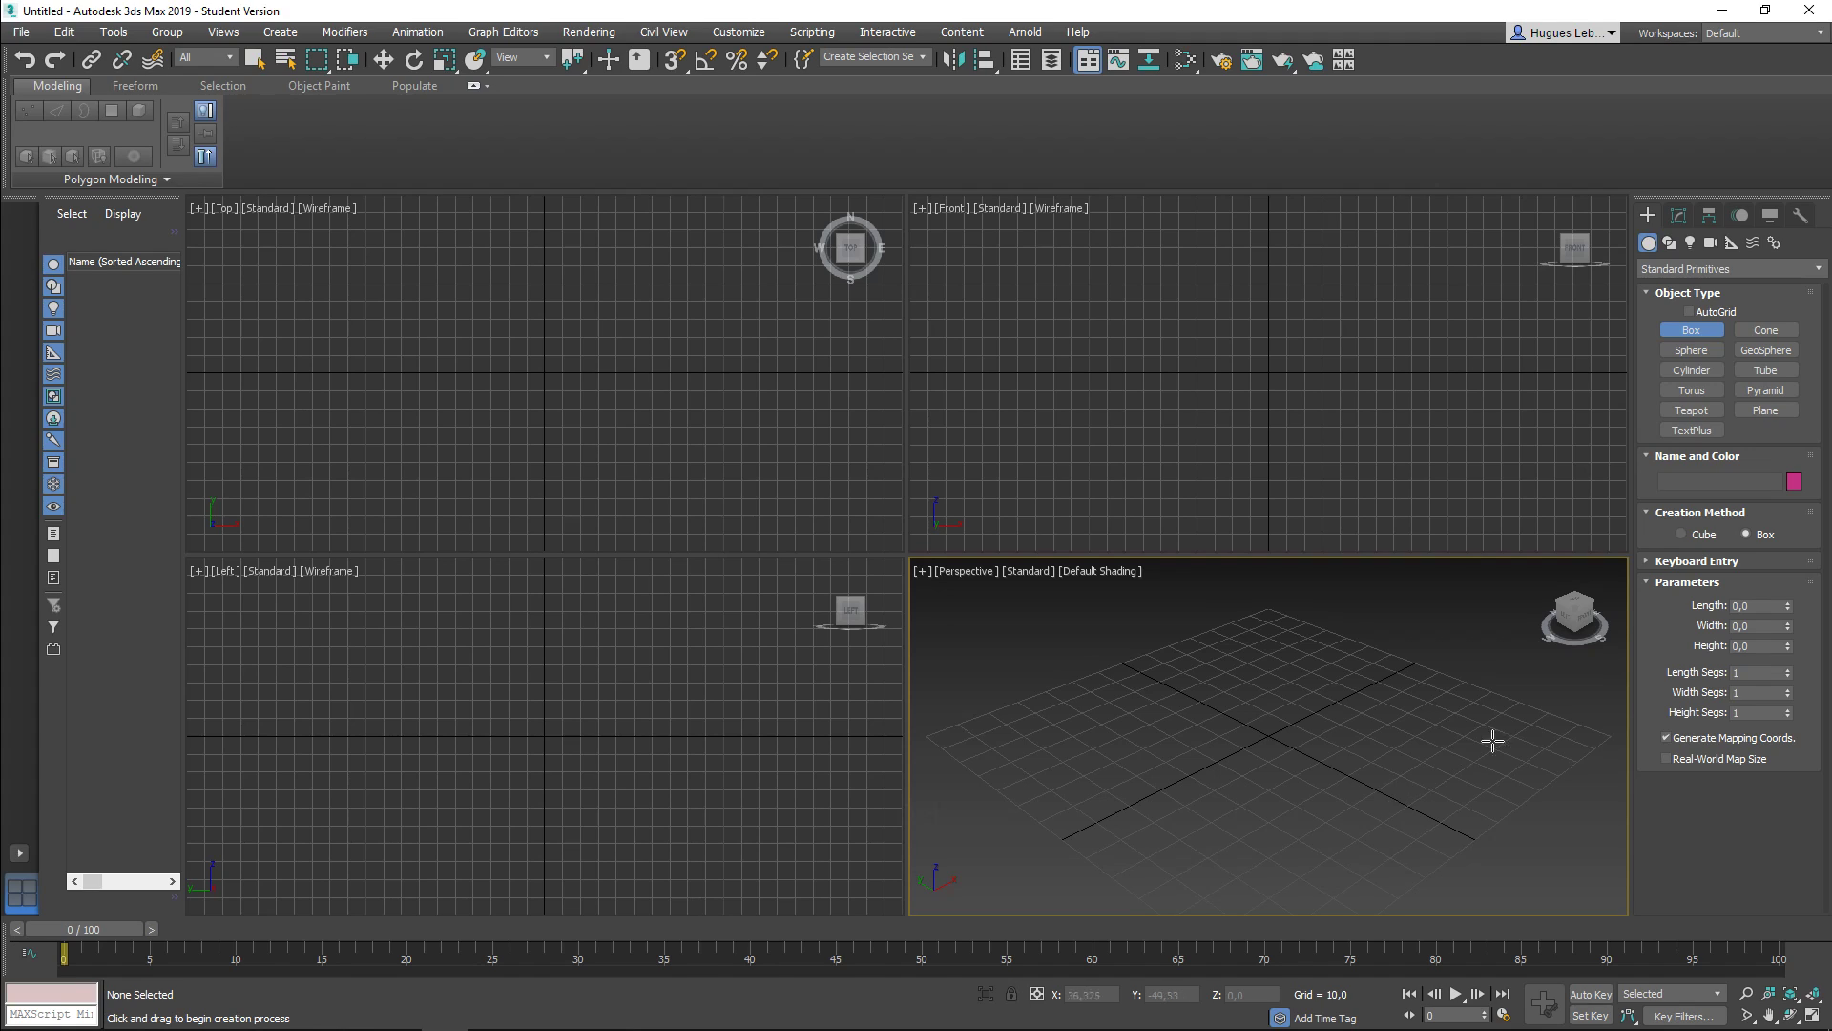
# Step: Draw a circle spline with a radius of about 60 on the perspective grid
pyautogui.click(1672, 243)
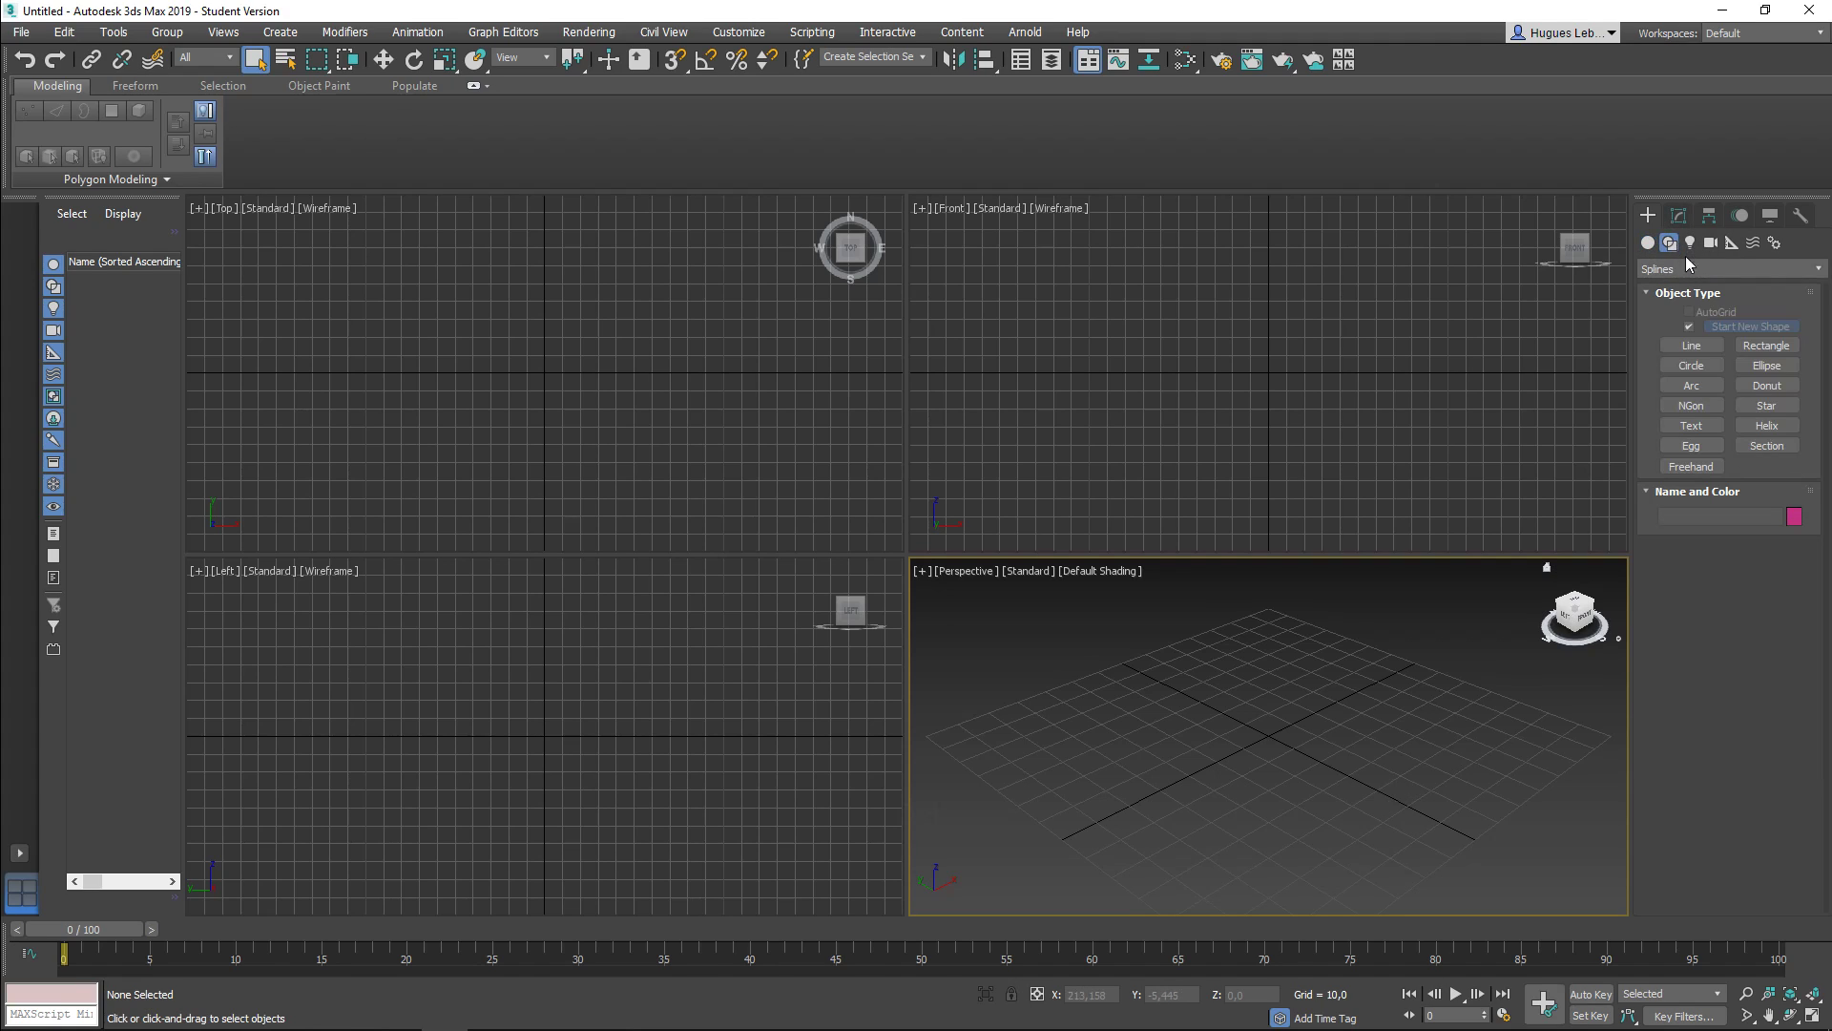
pyautogui.click(1685, 349)
pyautogui.click(1697, 427)
pyautogui.click(1691, 366)
pyautogui.moveTo(1268, 685)
pyautogui.mouseDown()
pyautogui.moveTo(1278, 812)
pyautogui.moveTo(1294, 792)
pyautogui.mouseUp()
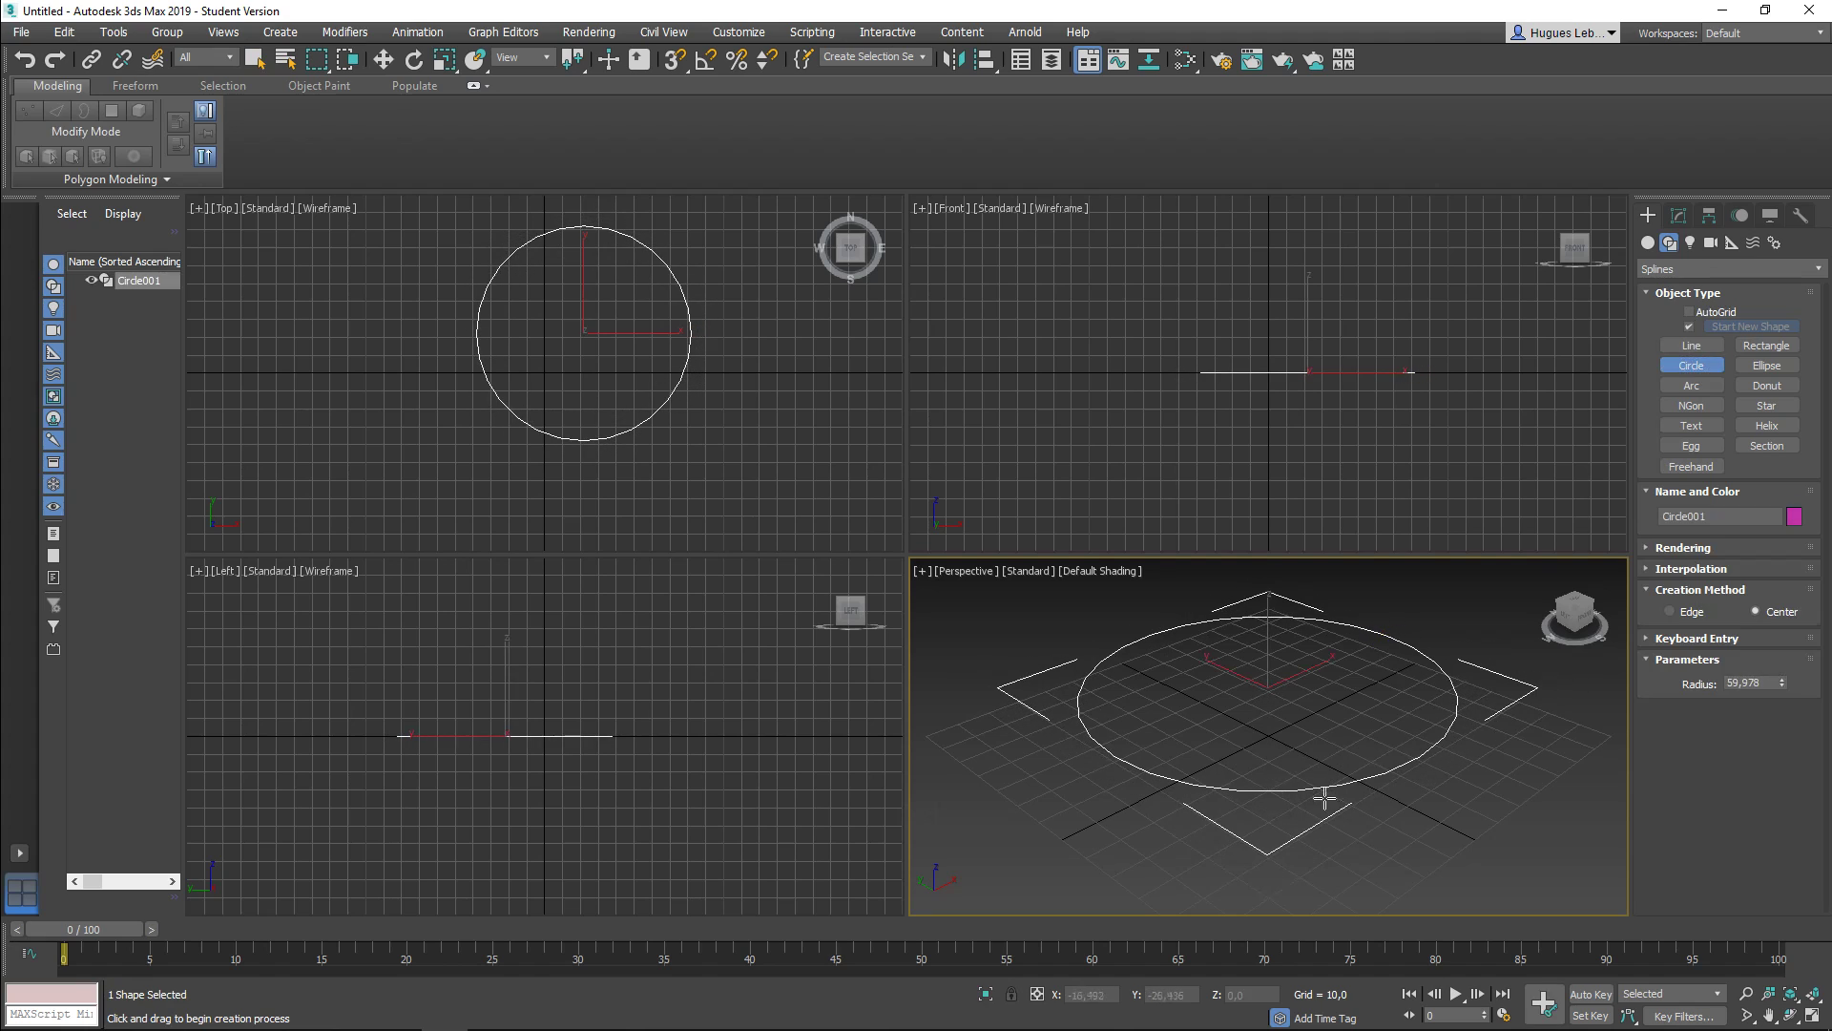
# Step: Render the perspective view to check the circle, and delete the circle
pyautogui.click(1284, 61)
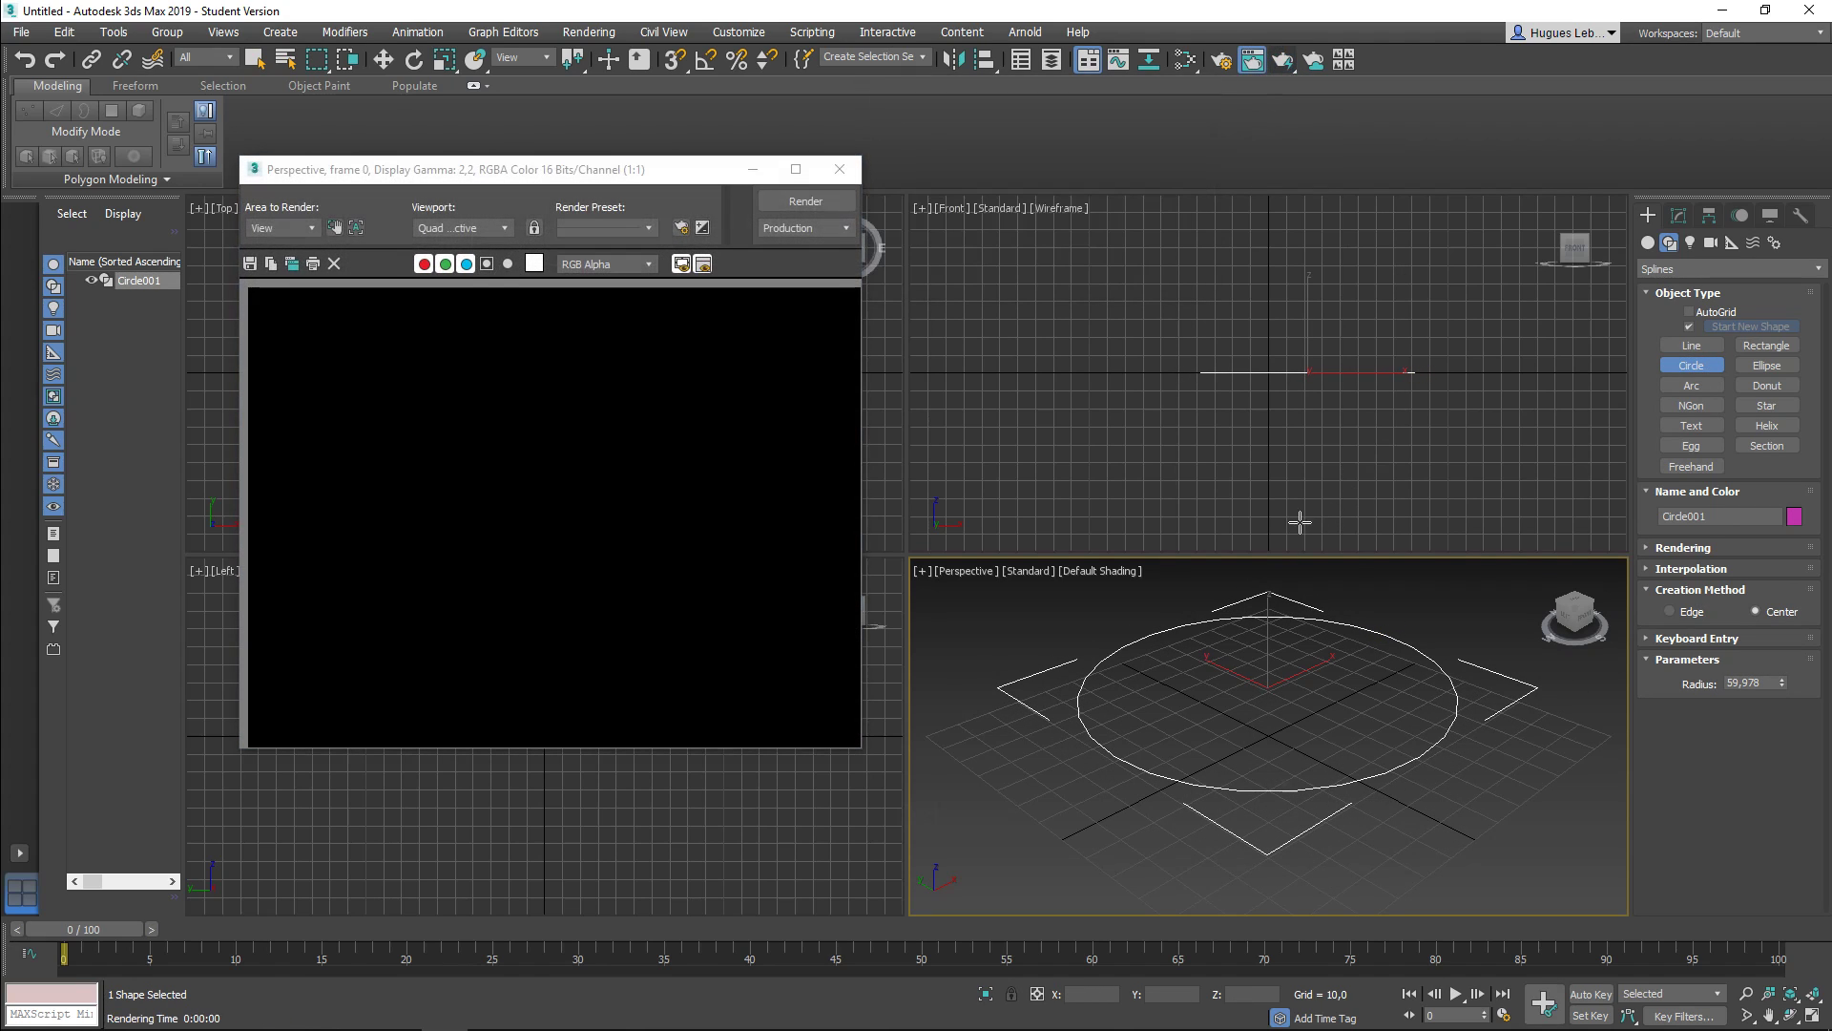
pyautogui.click(840, 169)
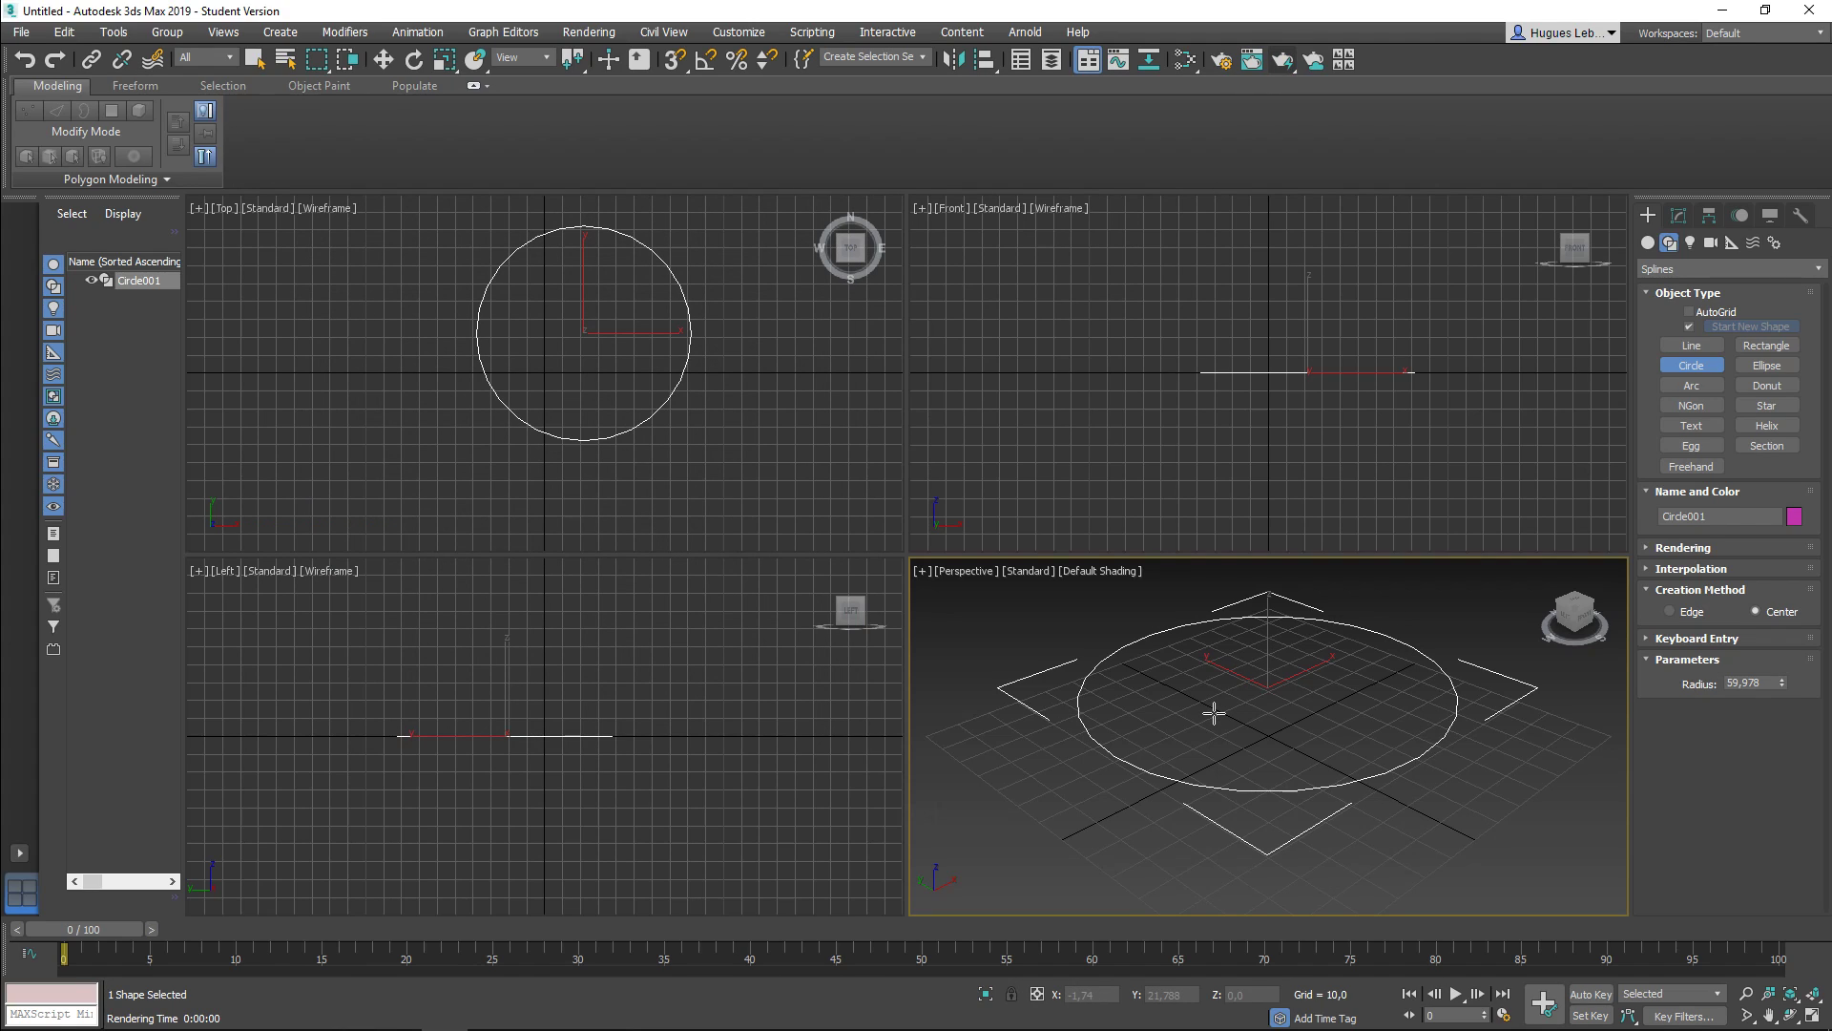
pyautogui.press('Delete')
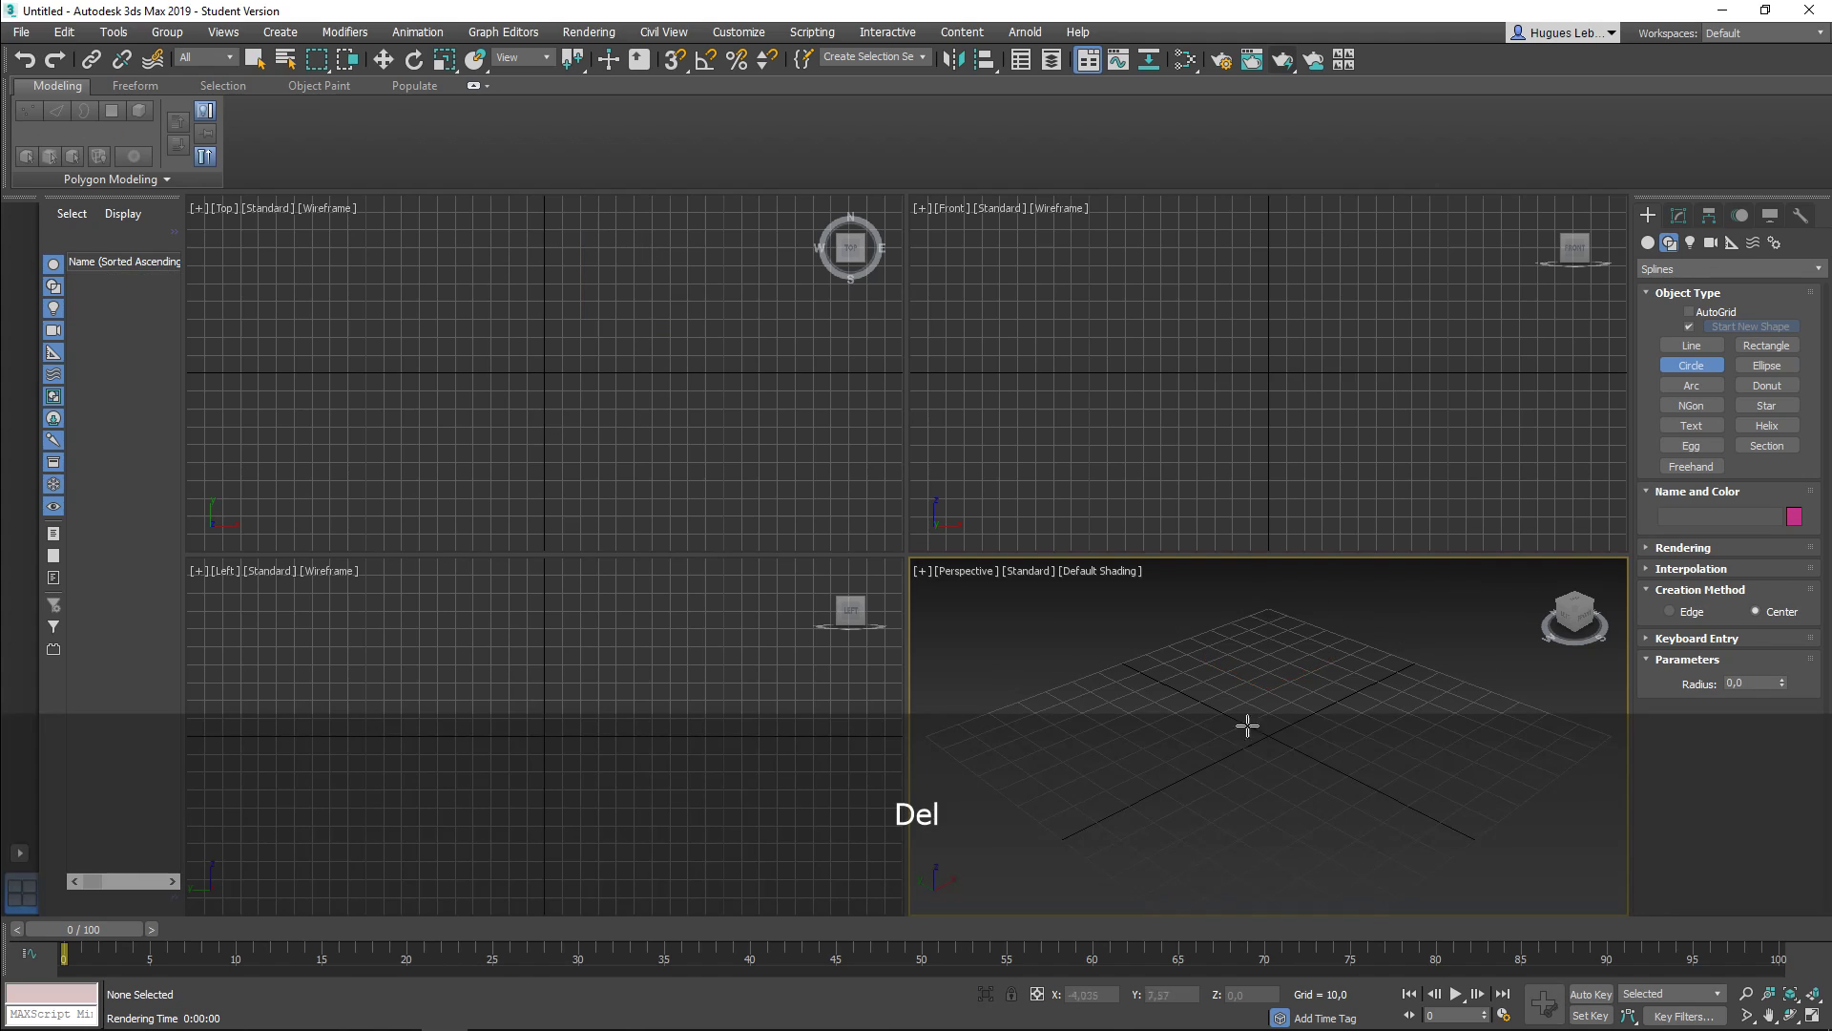
# Step: Start the Line spline tool and maximize the perspective viewport
pyautogui.click(1680, 348)
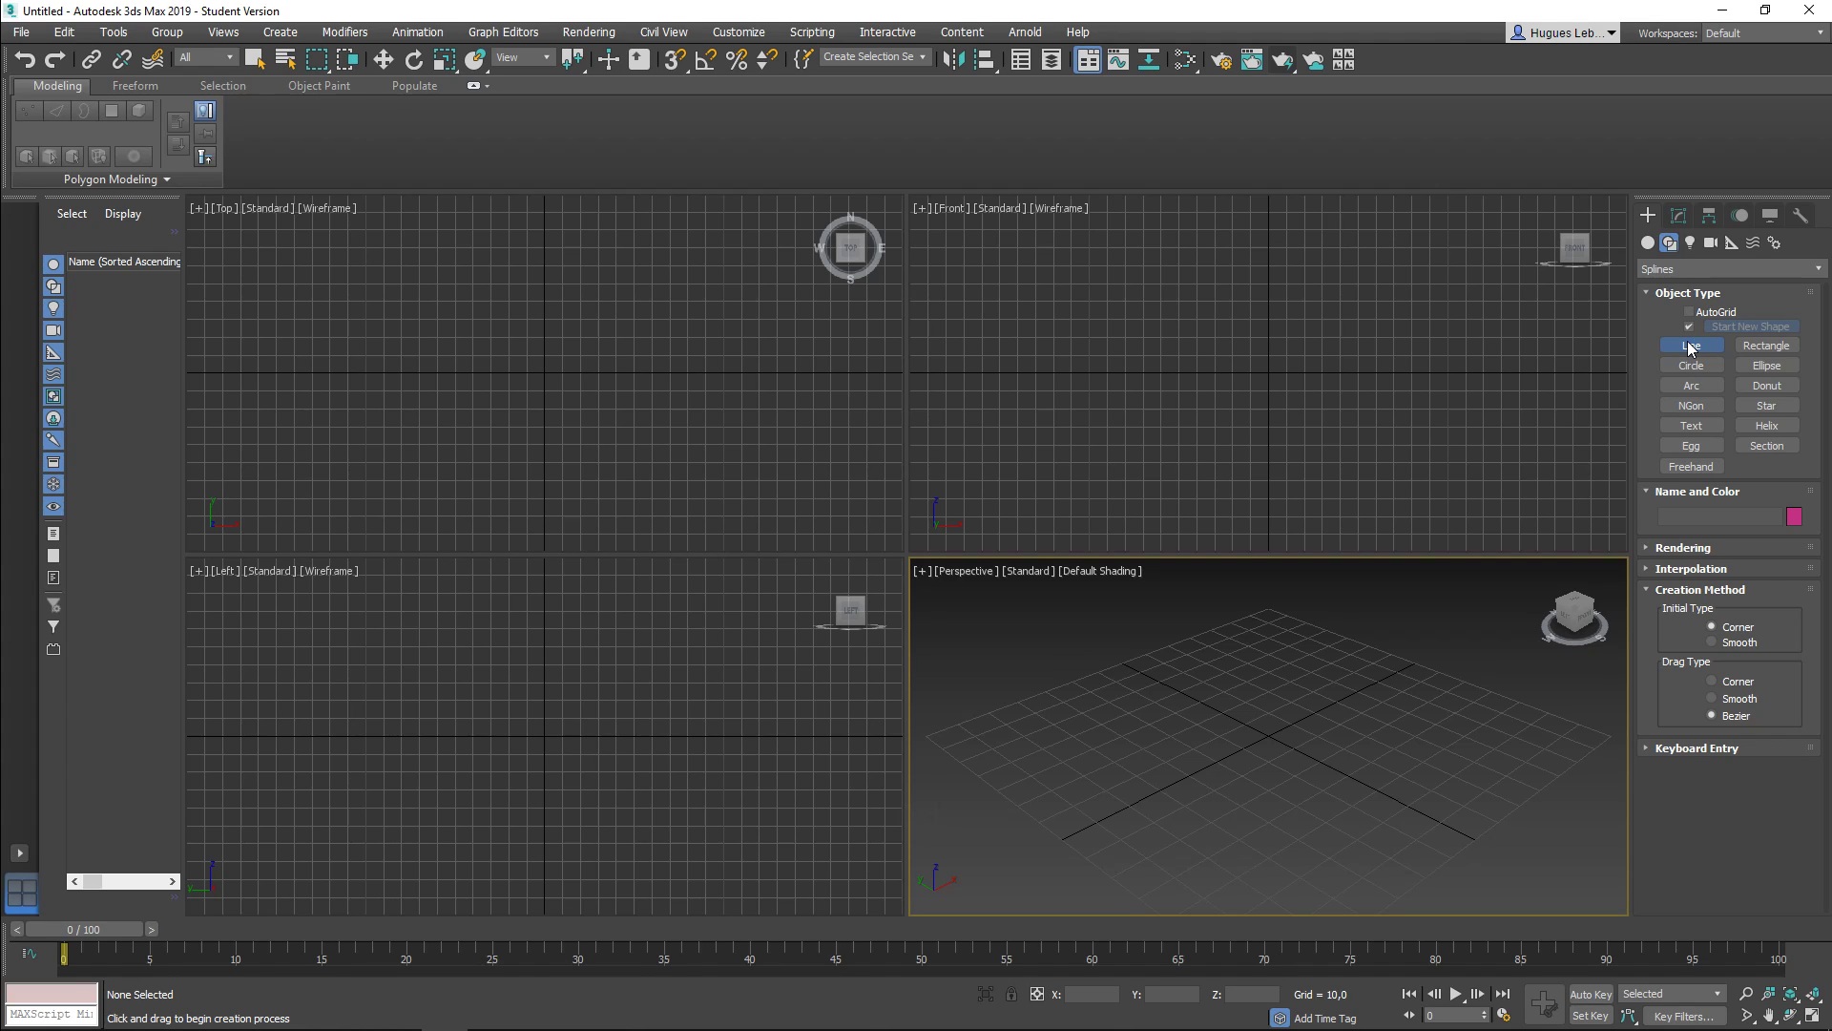
pyautogui.moveTo(1337, 700)
pyautogui.keyDown('alt'); pyautogui.mouseDown(button='middle')
pyautogui.moveTo(1280, 720)
pyautogui.moveTo(1313, 725)
pyautogui.mouseUp(button='middle'); pyautogui.keyUp('alt')
pyautogui.click(1812, 1016)
pyautogui.keyDown('alt'); pyautogui.moveTo(886, 513); pyautogui.dragTo(961, 532, button='middle'); pyautogui.keyUp('alt')
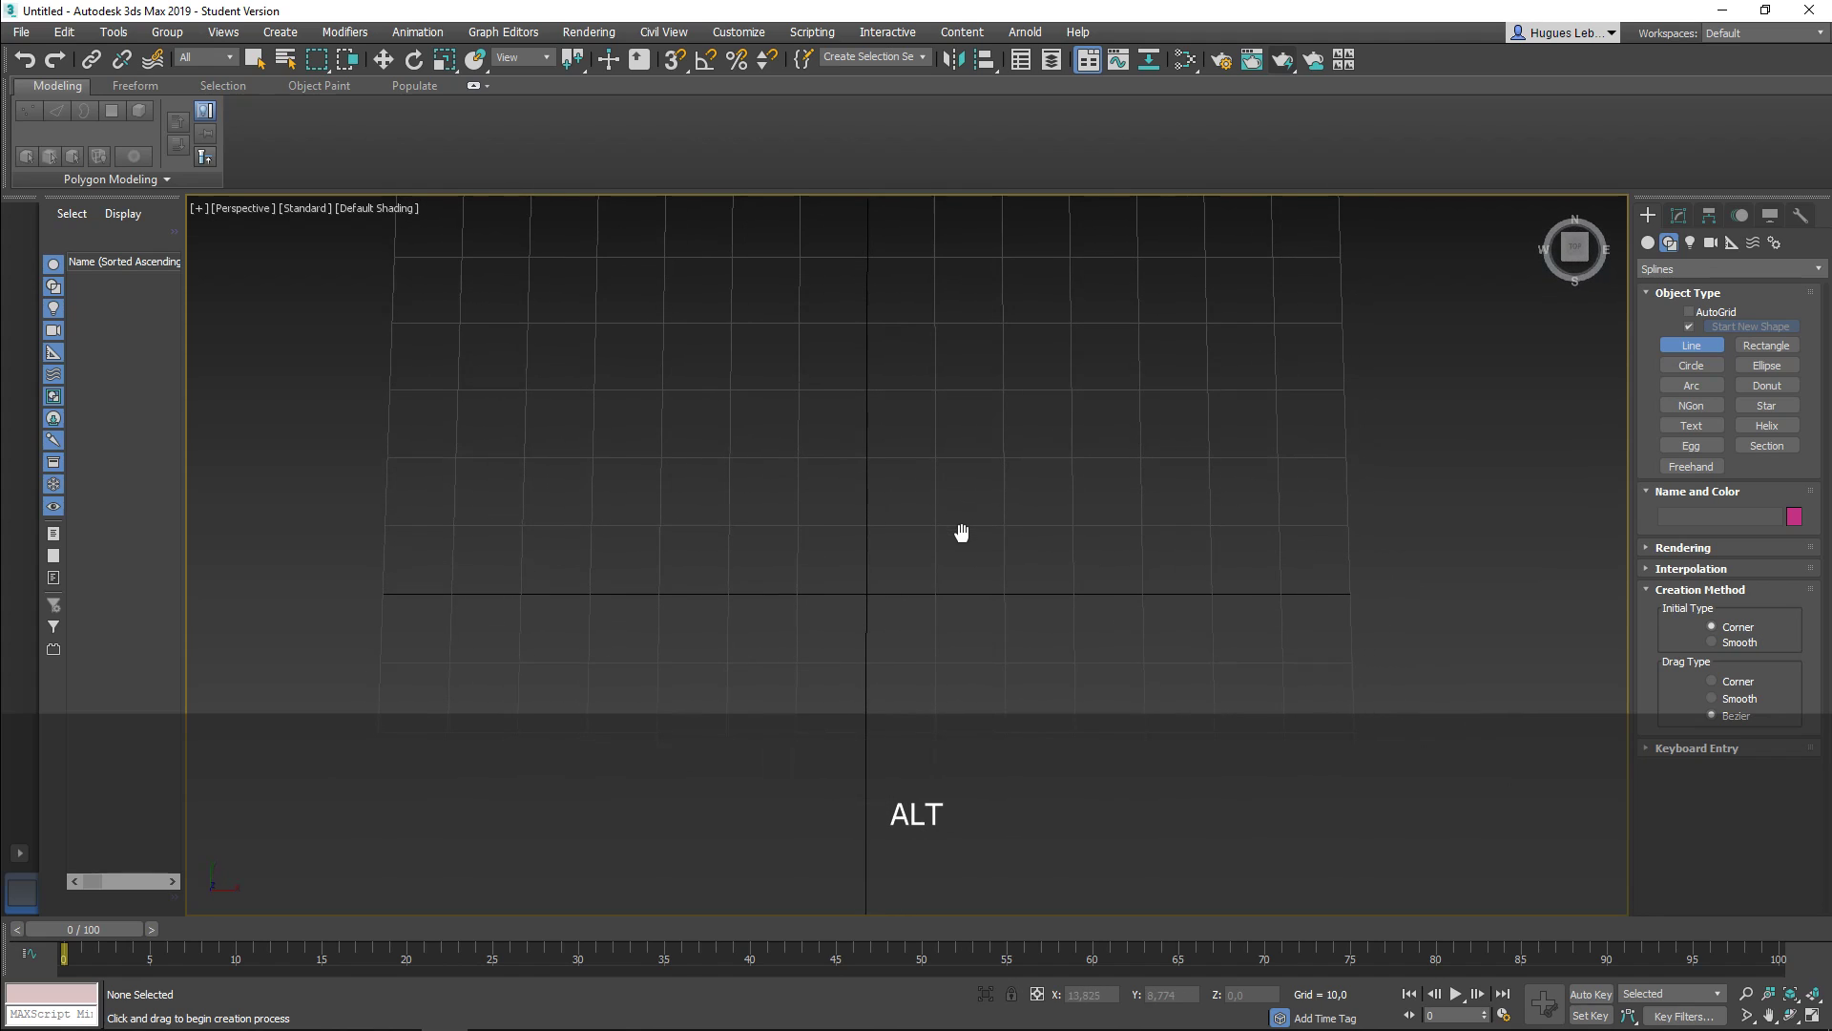
pyautogui.keyDown('alt'); pyautogui.moveTo(920, 593); pyautogui.dragTo(933, 483, button='middle'); pyautogui.keyUp('alt')
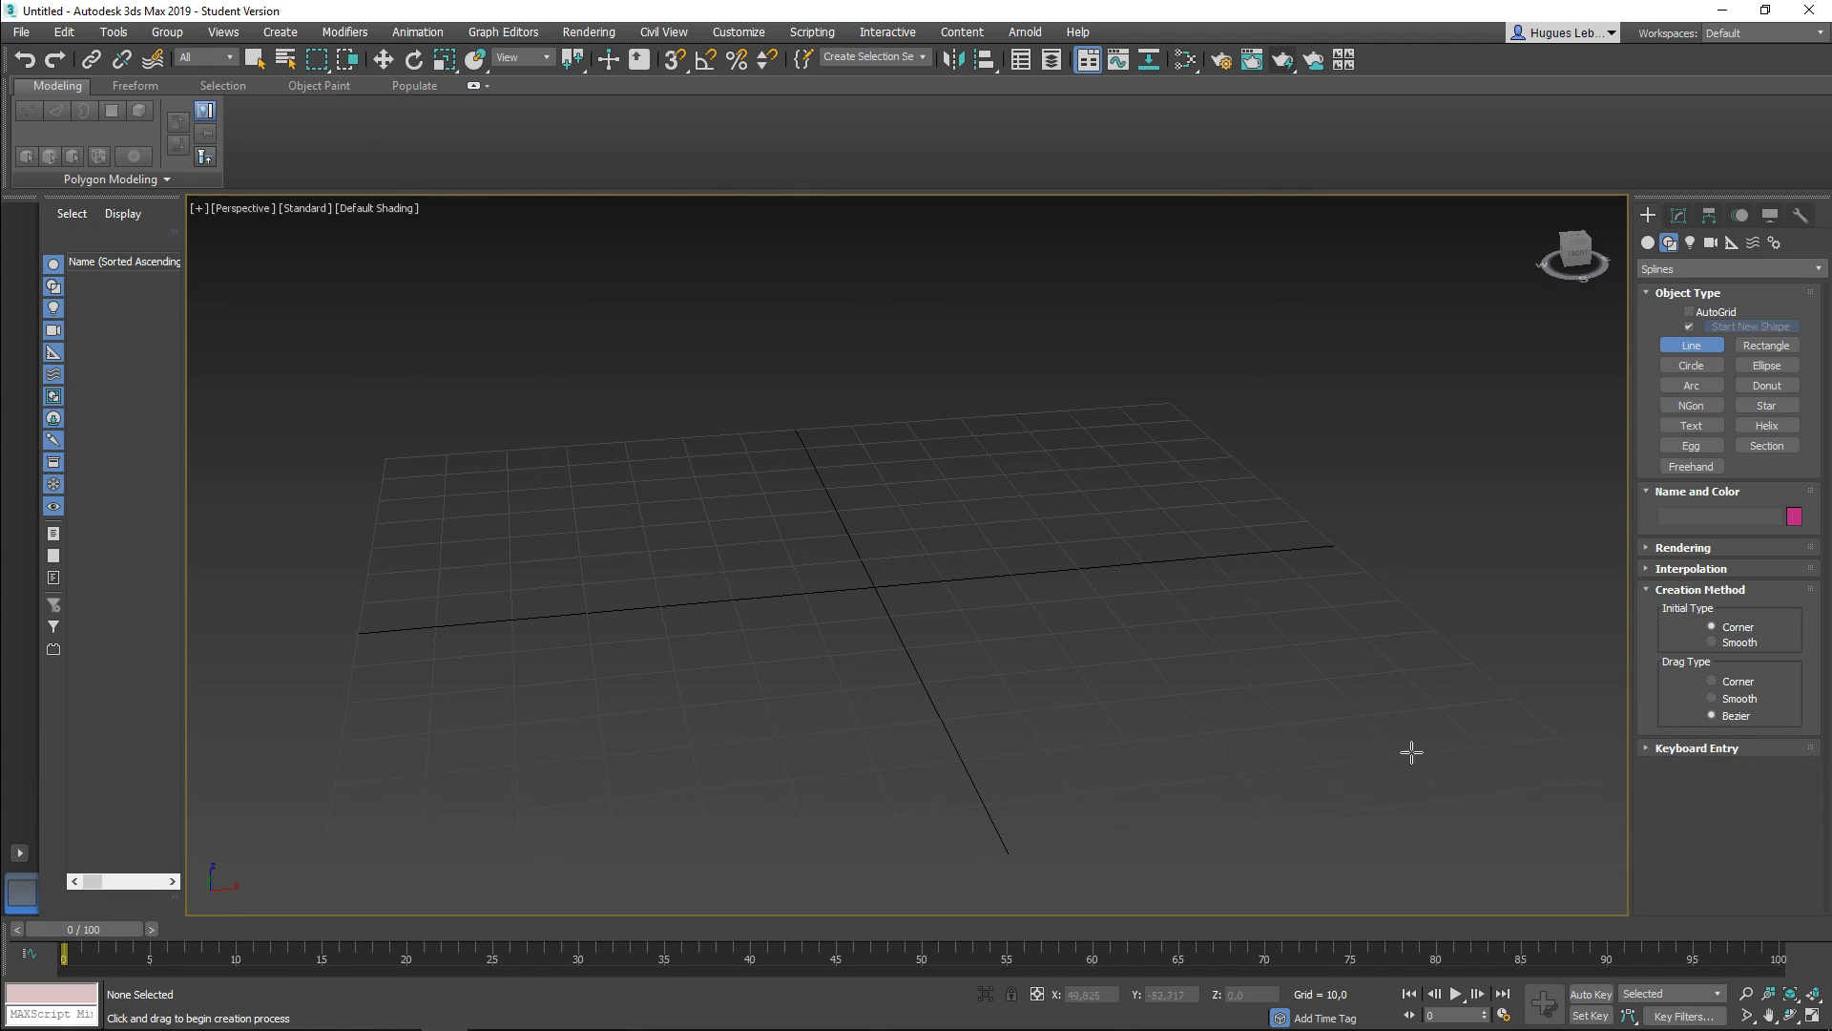
pyautogui.moveTo(1222, 793); pyautogui.dragTo(1159, 733, button='middle')
pyautogui.click(1812, 1017)
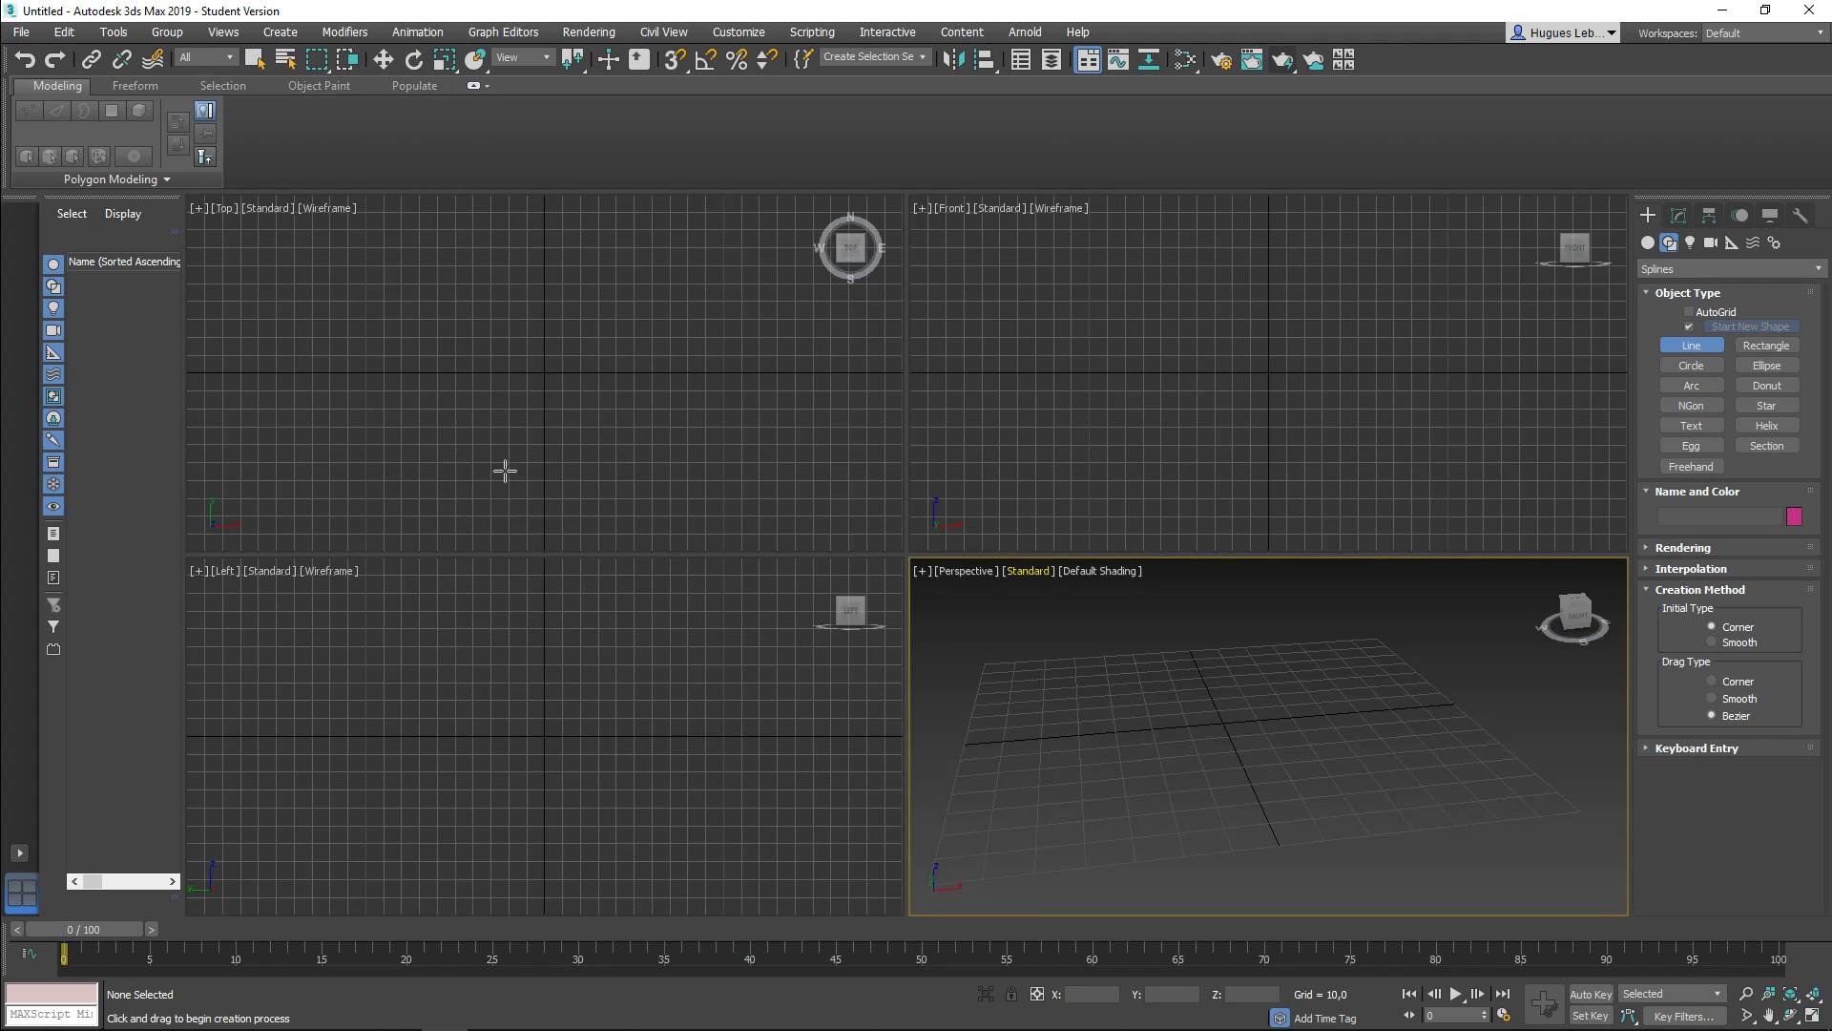
pyautogui.moveTo(1382, 793); pyautogui.dragTo(1397, 792, button='middle')
pyautogui.click(1813, 1018)
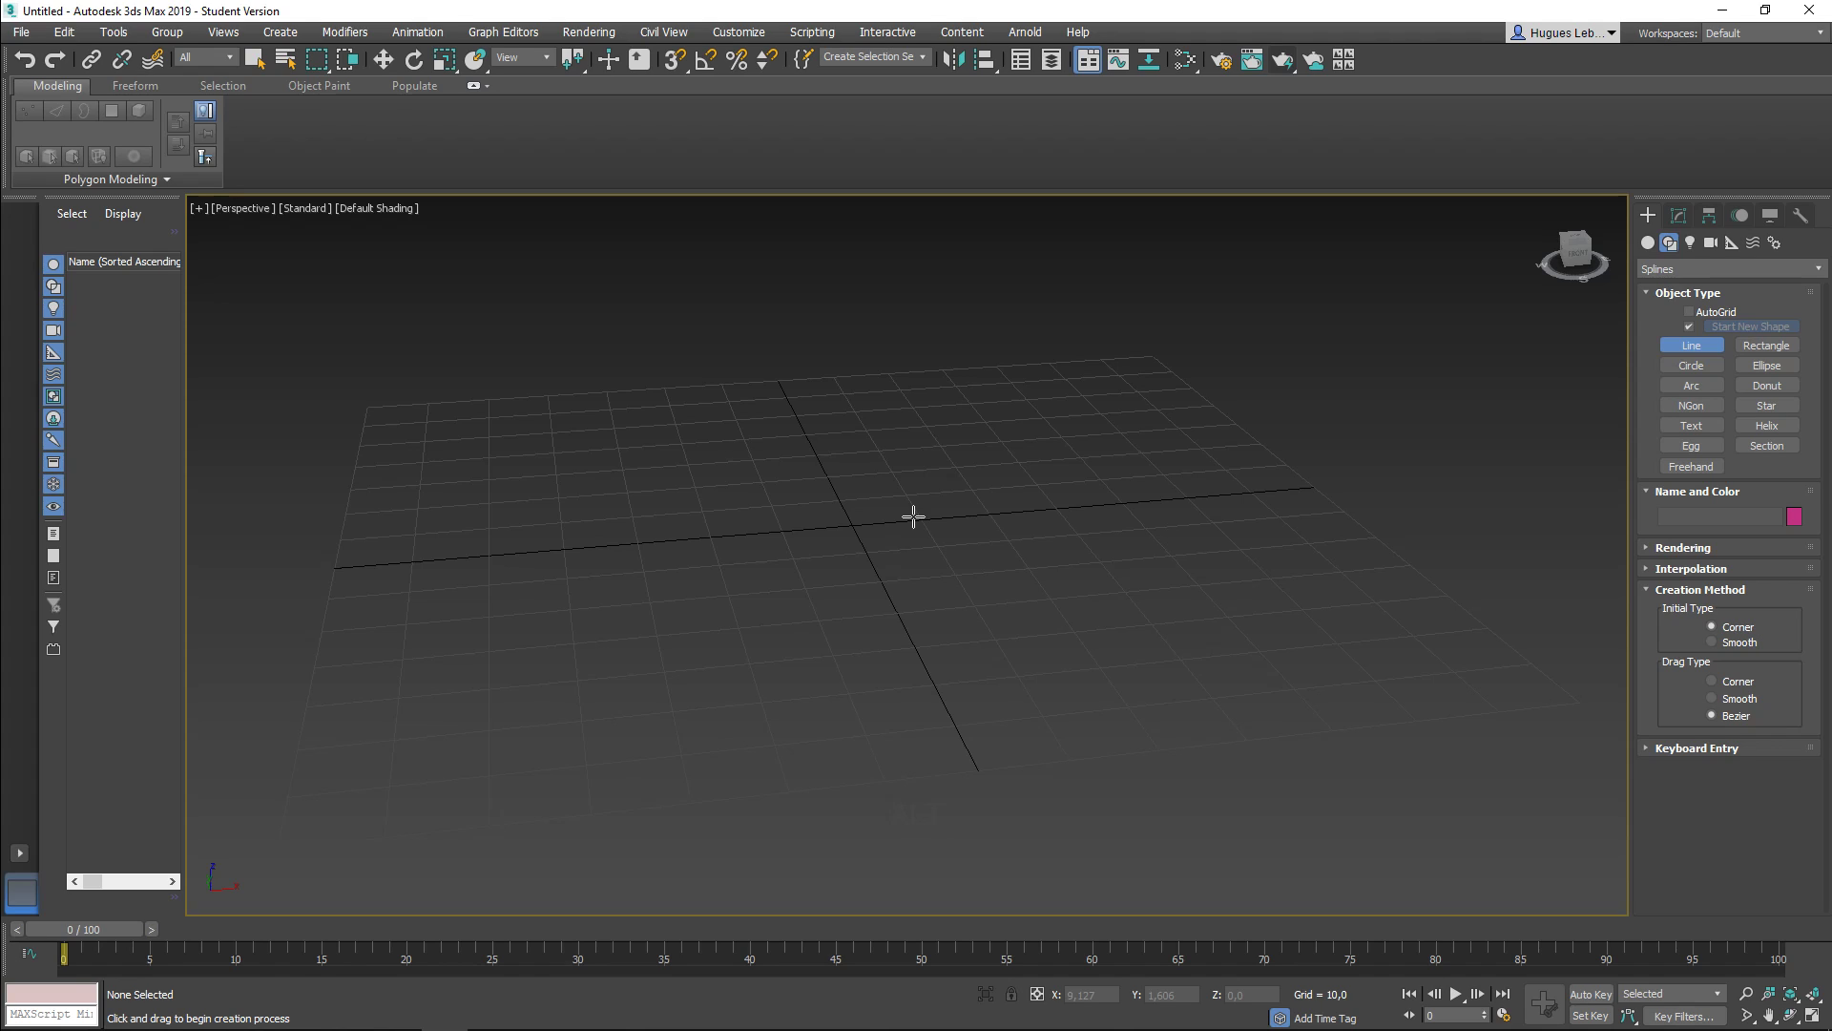
# Step: Draw a zigzag line of four straight segments through five corner points across the far half of the grid
pyautogui.keyDown('alt'); pyautogui.moveTo(920, 548); pyautogui.dragTo(844, 511, button='middle'); pyautogui.keyUp('alt')
pyautogui.scroll(-5, 842, 511)
pyautogui.press('g')
pyautogui.keyDown('alt'); pyautogui.moveTo(820, 405); pyautogui.dragTo(875, 510, button='middle'); pyautogui.keyUp('alt')
pyautogui.press('z')
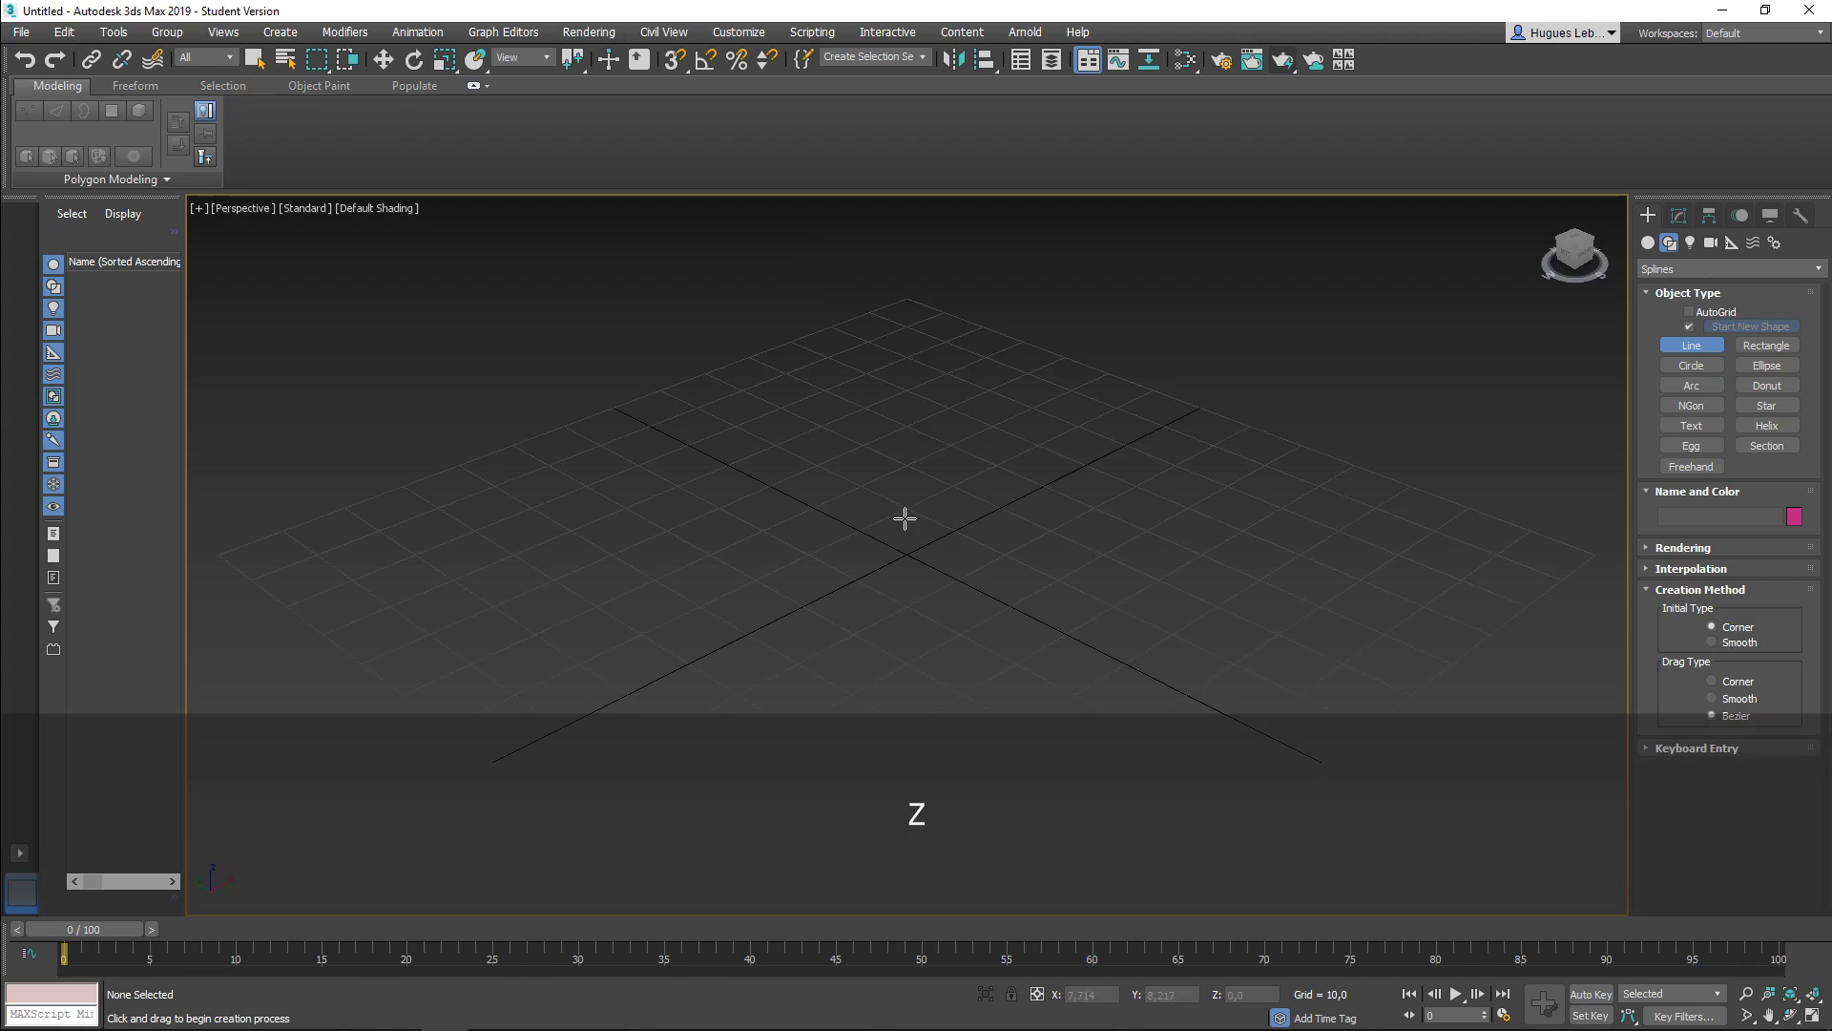
pyautogui.keyDown('alt'); pyautogui.moveTo(1002, 572); pyautogui.dragTo(985, 617, button='middle'); pyautogui.keyUp('alt')
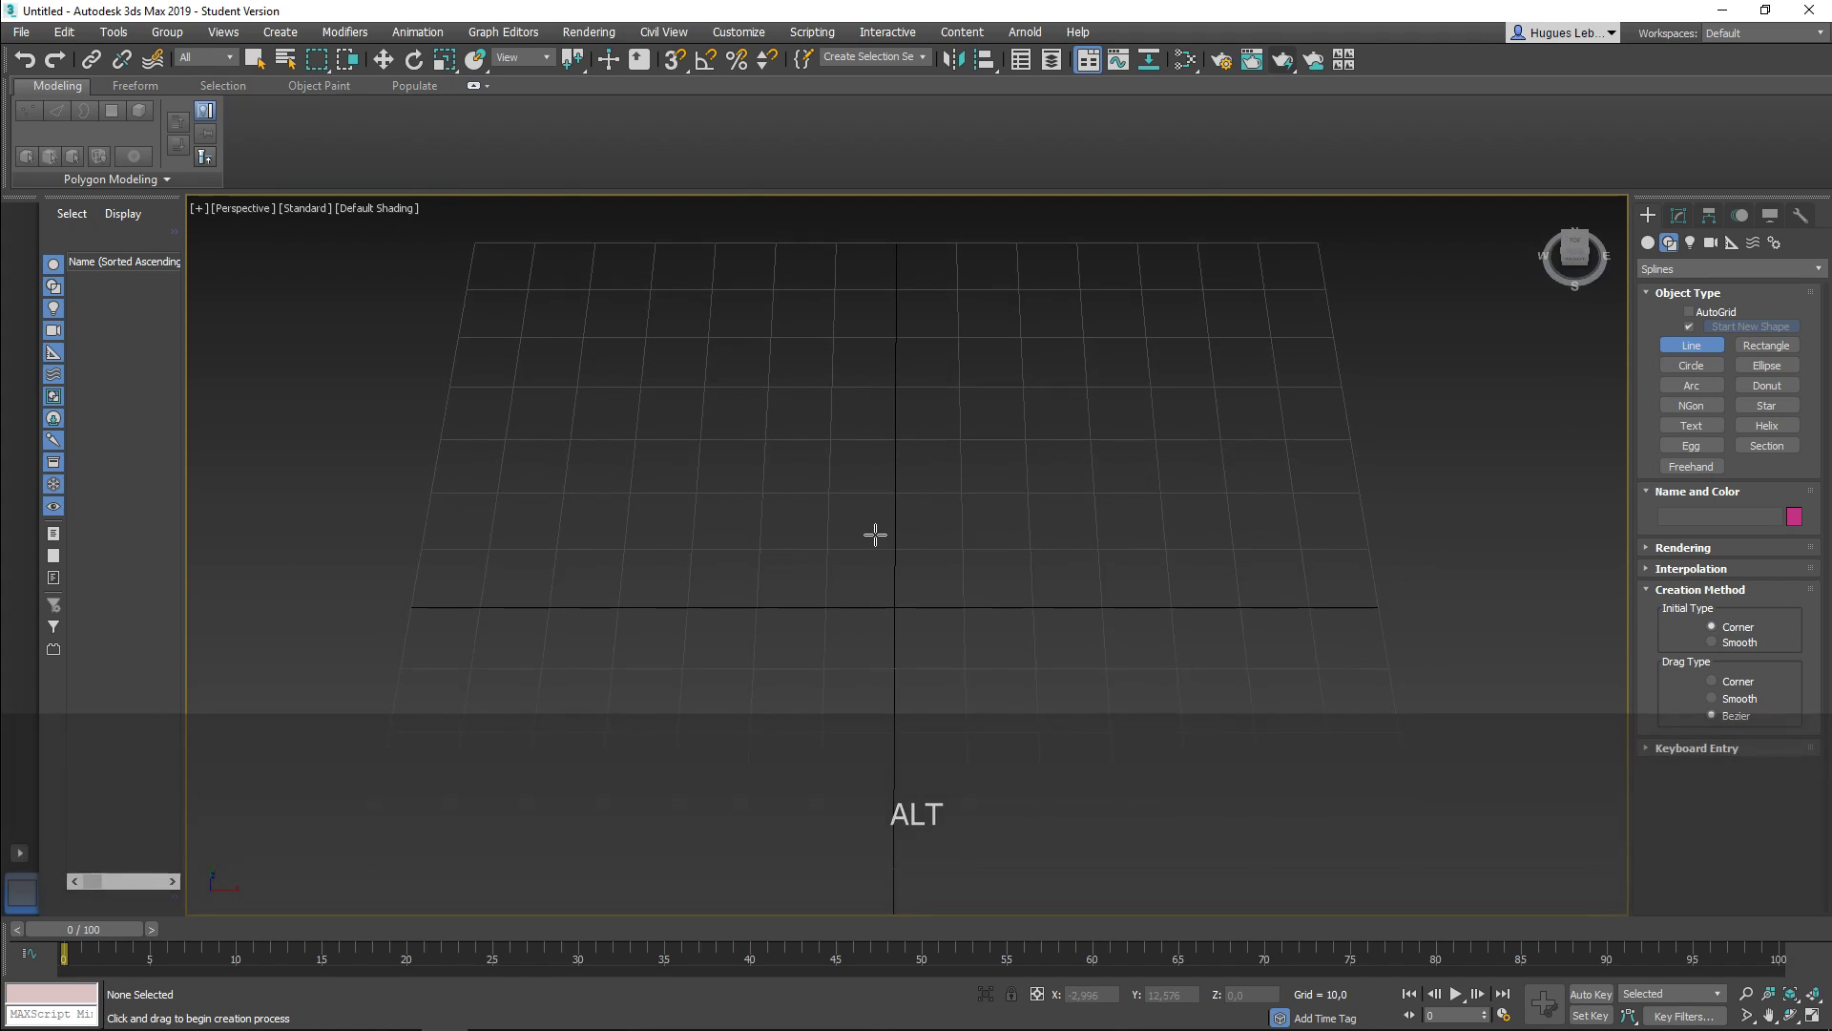
pyautogui.click(531, 339)
pyautogui.click(746, 492)
pyautogui.click(920, 366)
pyautogui.click(1030, 491)
pyautogui.click(1124, 353)
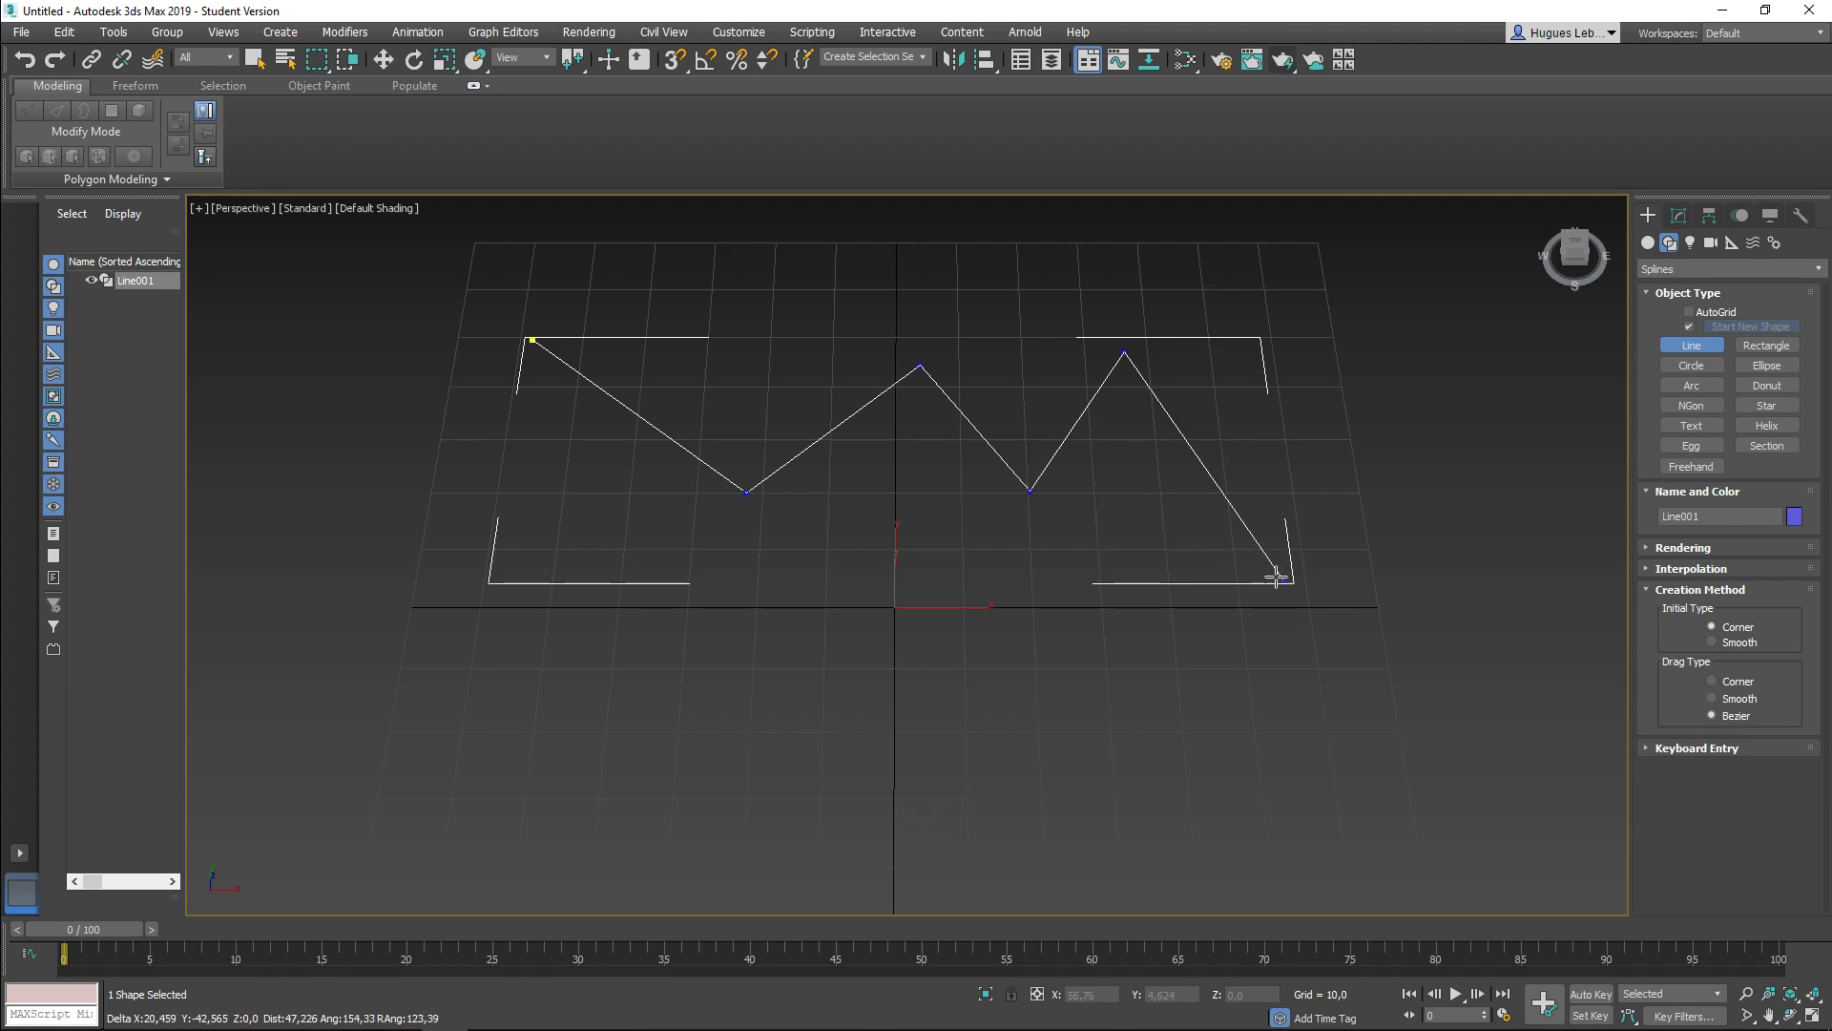
# Step: Extend the line from the zigzag's end with smooth Bezier points that loop around below it and return along the outer side
pyautogui.moveTo(1246, 543); pyautogui.dragTo(1211, 613)
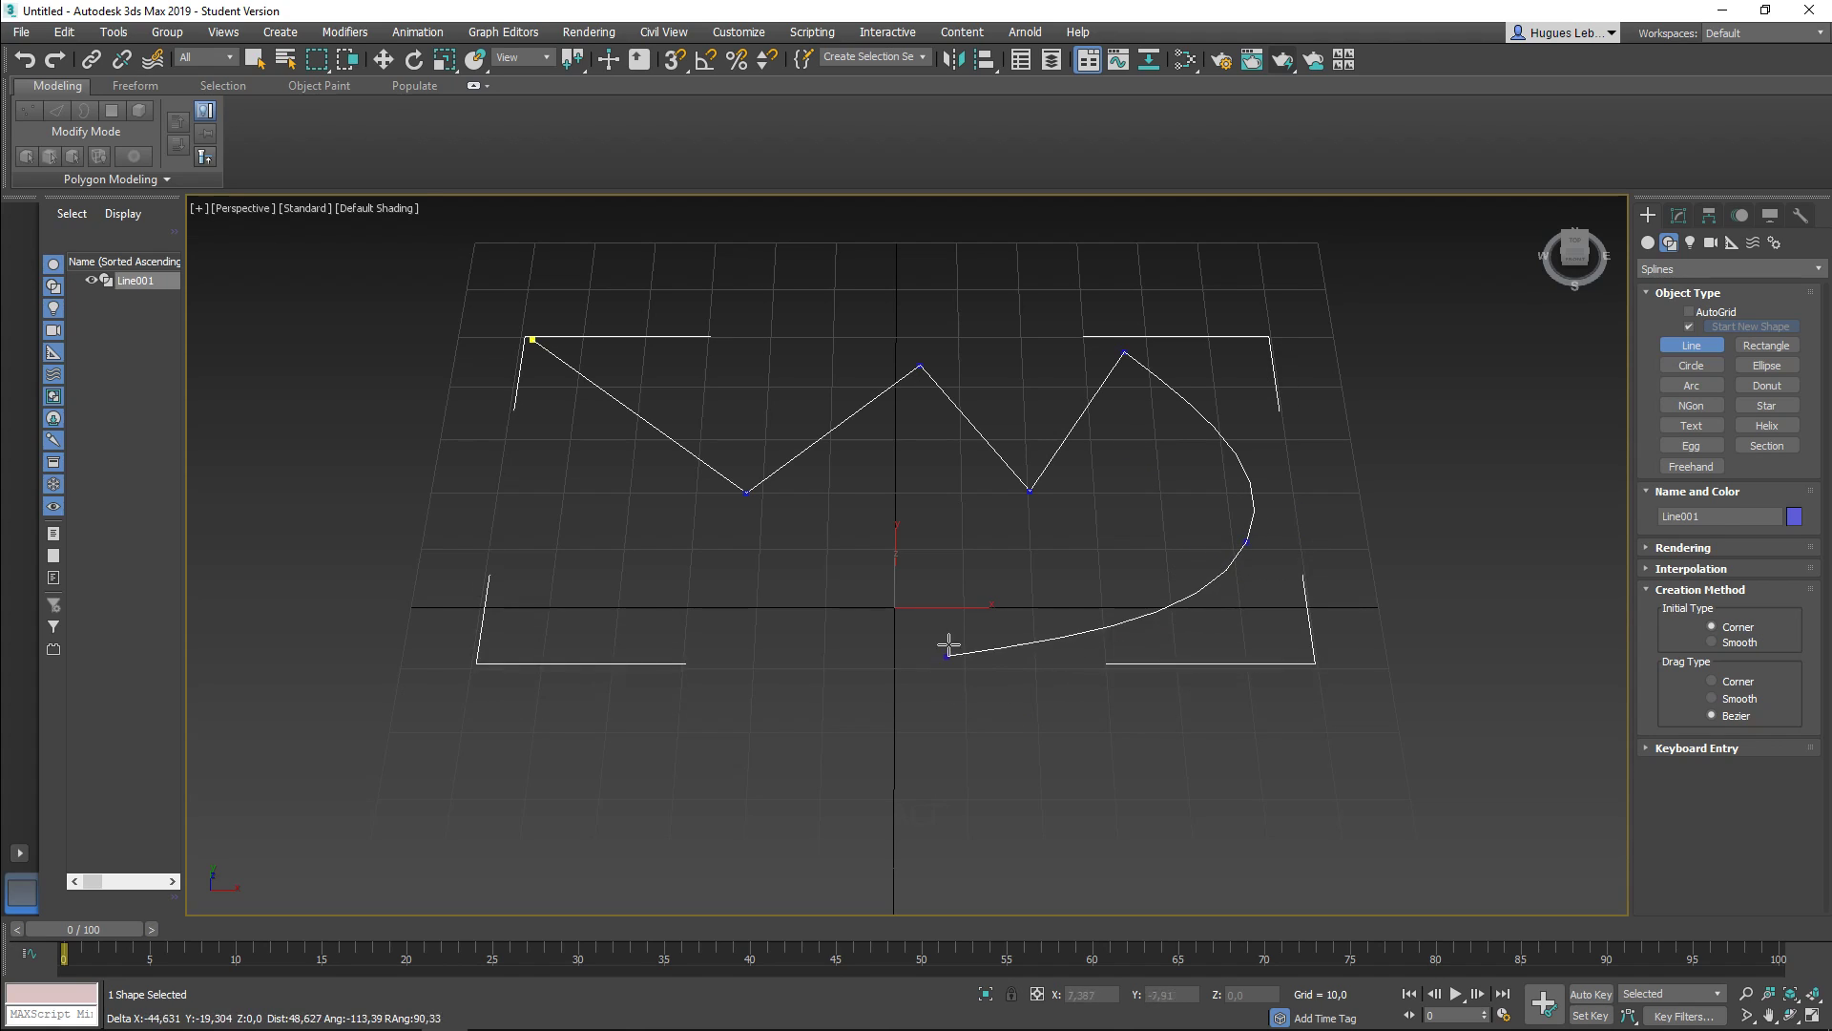
pyautogui.moveTo(1010, 611); pyautogui.dragTo(895, 700)
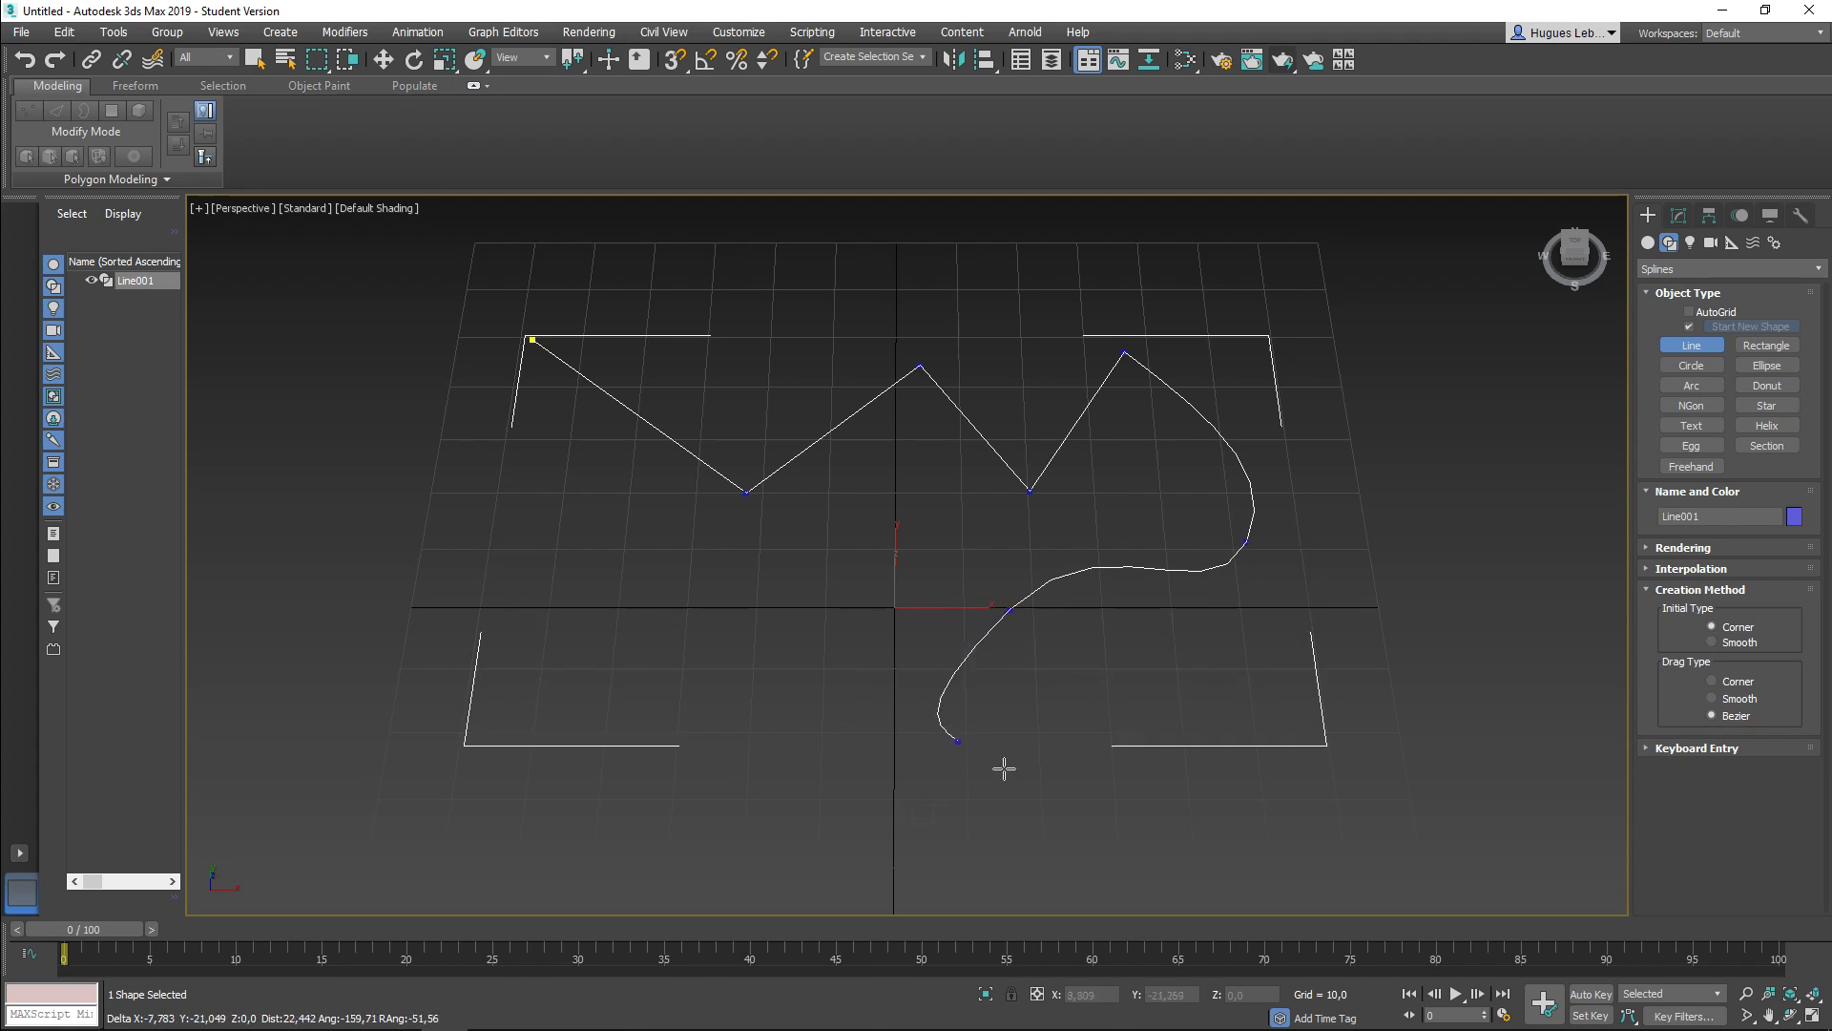
pyautogui.moveTo(1161, 722); pyautogui.dragTo(1318, 594)
pyautogui.moveTo(1294, 438); pyautogui.dragTo(1227, 368)
# Step: Run straight segments back parallel to the original zigzag and close the spline at its first point
pyautogui.click(1122, 316)
pyautogui.click(1027, 433)
pyautogui.click(916, 332)
pyautogui.click(747, 451)
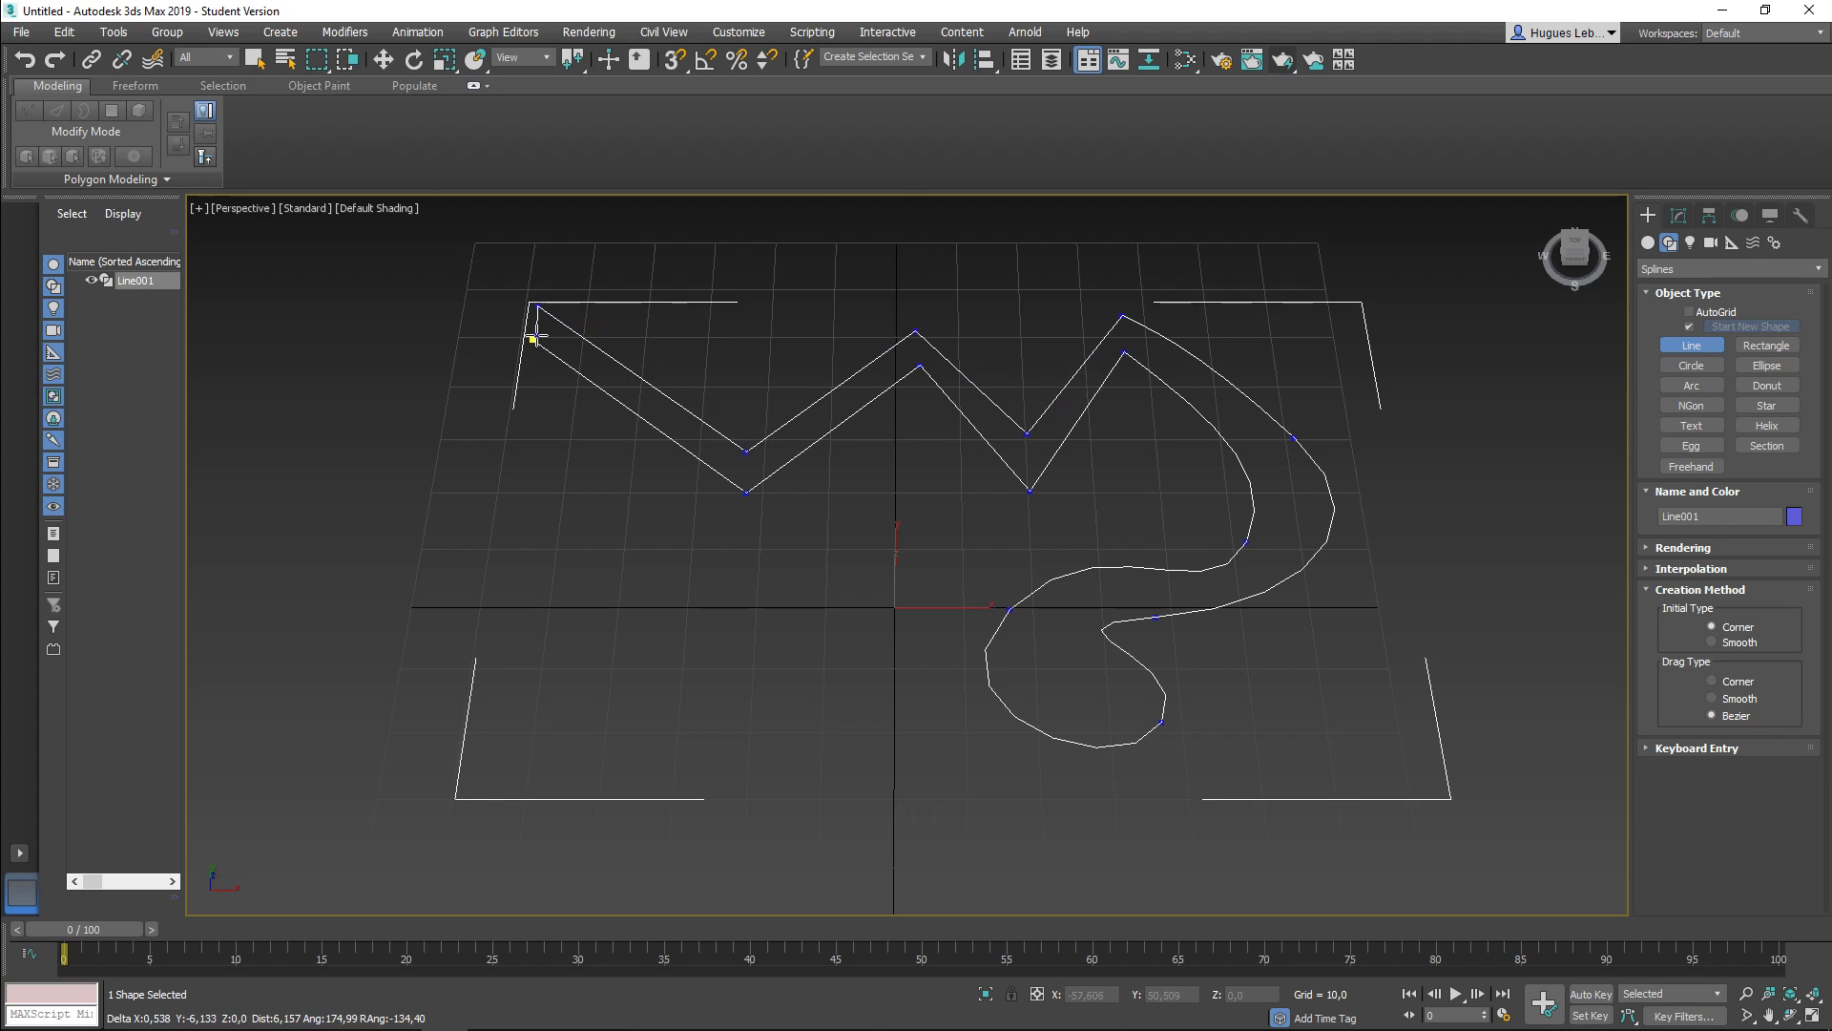
pyautogui.click(539, 307)
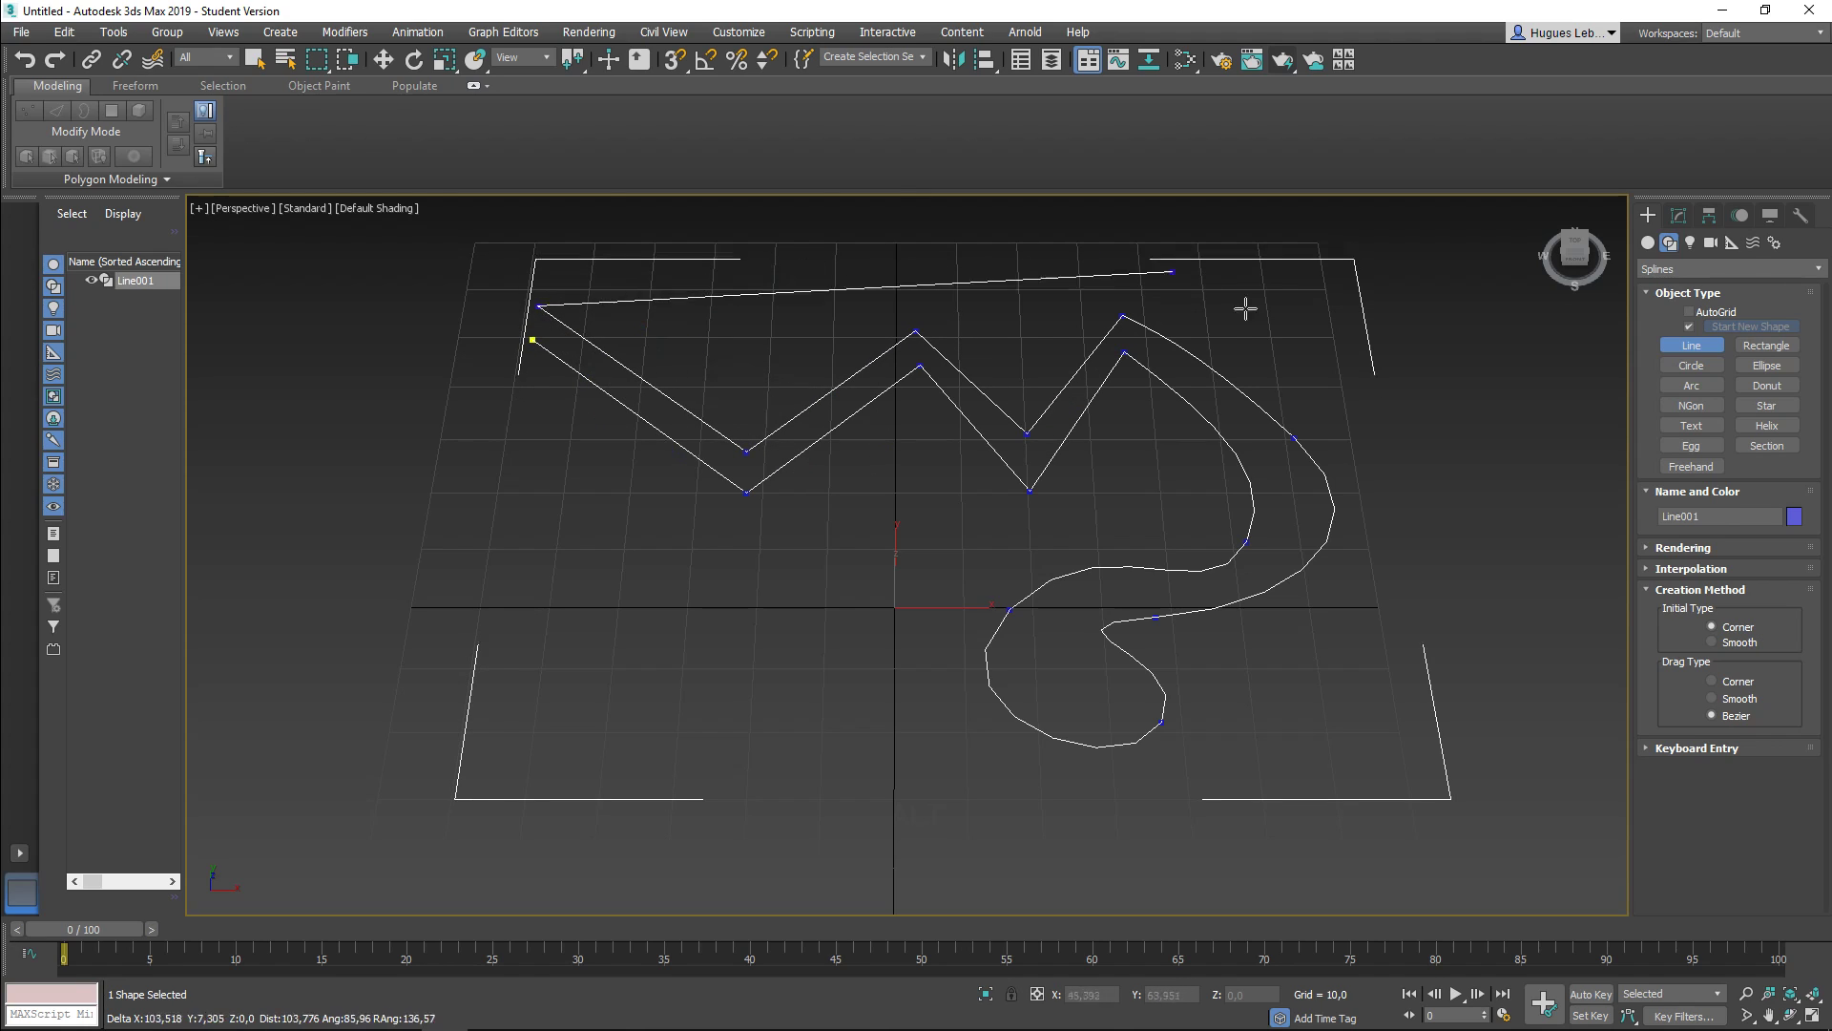
pyautogui.click(533, 339)
pyautogui.moveTo(871, 503); pyautogui.dragTo(712, 562)
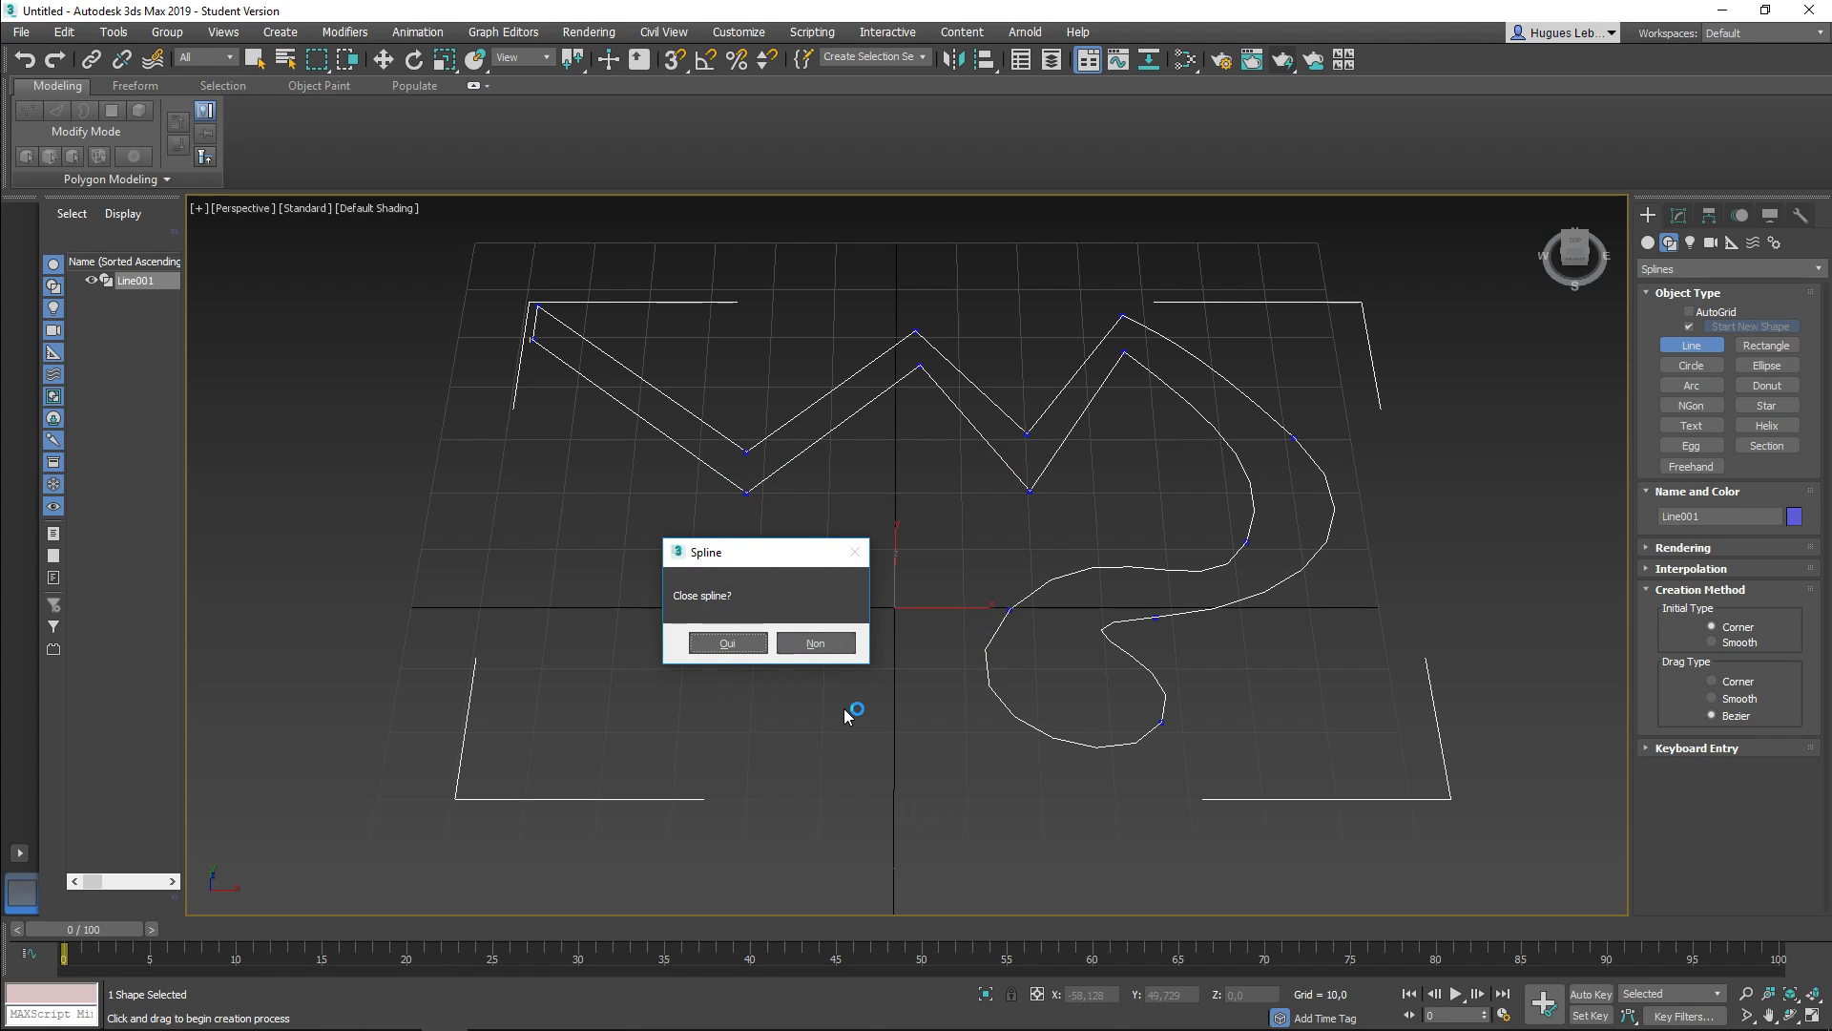
pyautogui.click(727, 644)
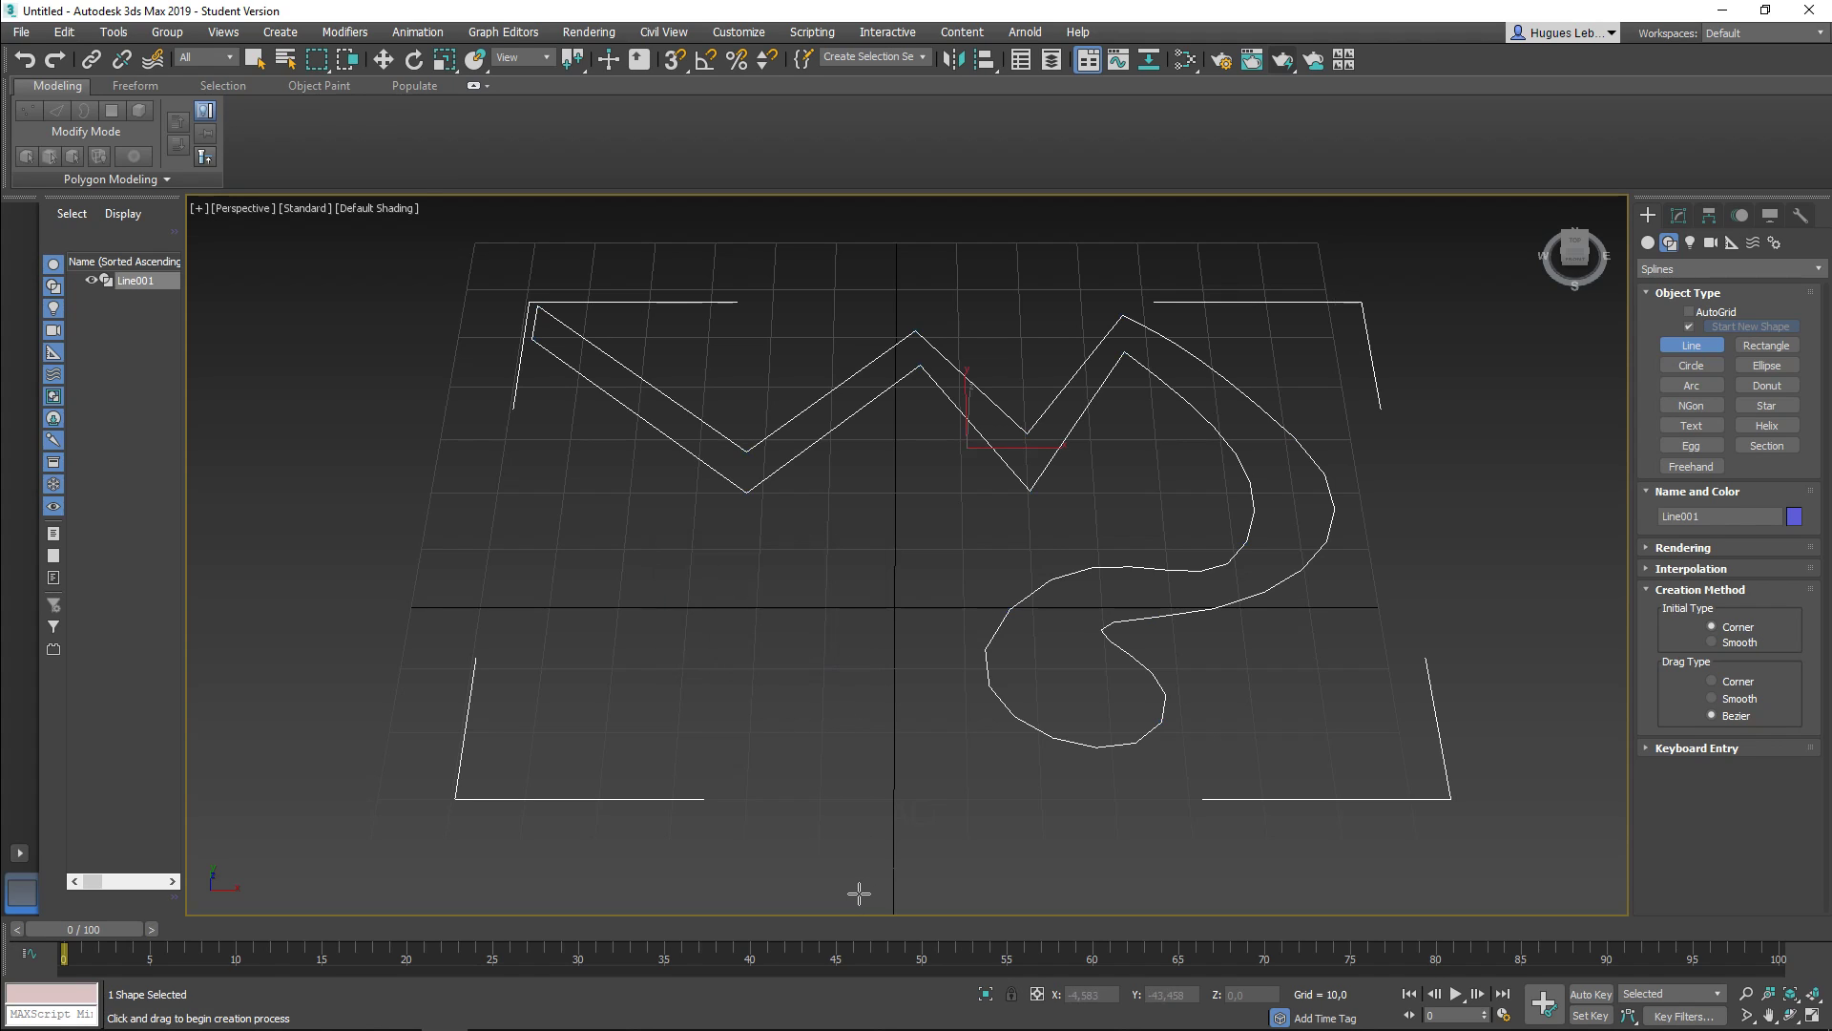
# Step: Render the perspective view to check whether the closed spline appears
pyautogui.keyDown('alt'); pyautogui.moveTo(791, 720); pyautogui.dragTo(961, 741, button='middle'); pyautogui.keyUp('alt')
pyautogui.keyDown('alt'); pyautogui.moveTo(965, 602); pyautogui.dragTo(847, 665, button='middle'); pyautogui.keyUp('alt')
pyautogui.moveTo(1043, 717); pyautogui.dragTo(1041, 727, button='middle')
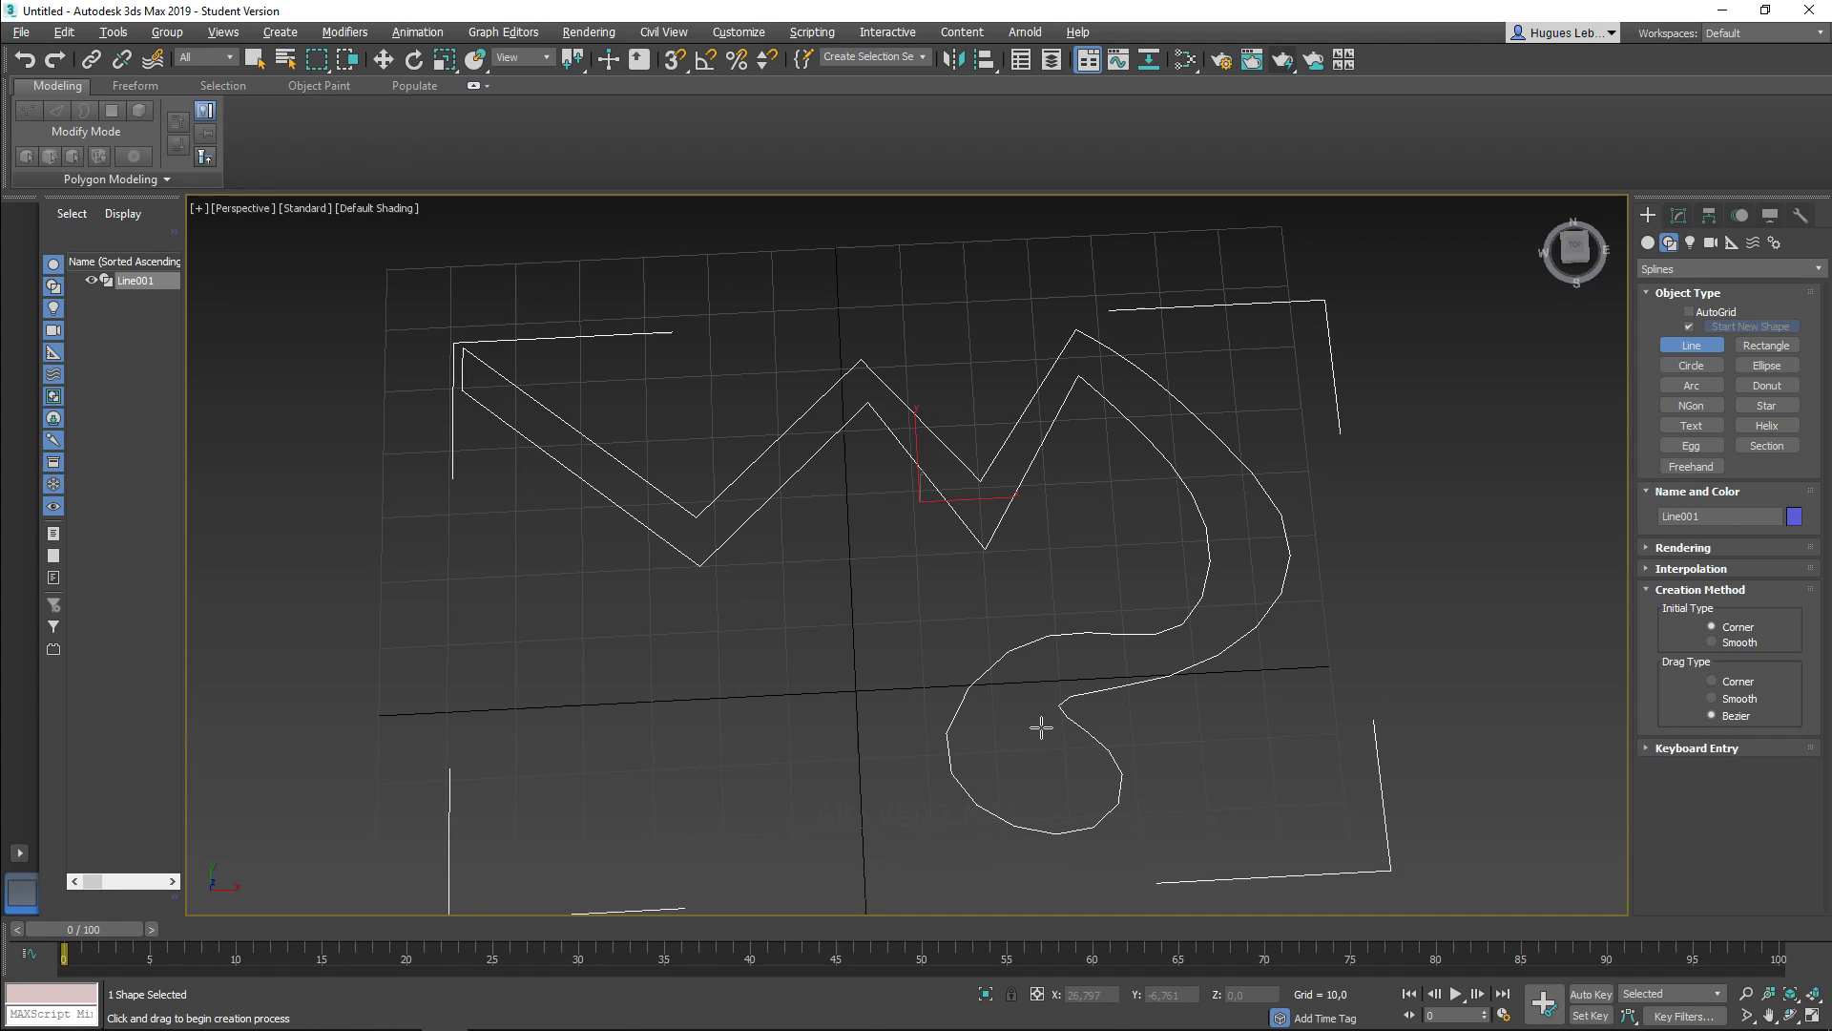
pyautogui.scroll(-3, 1041, 727)
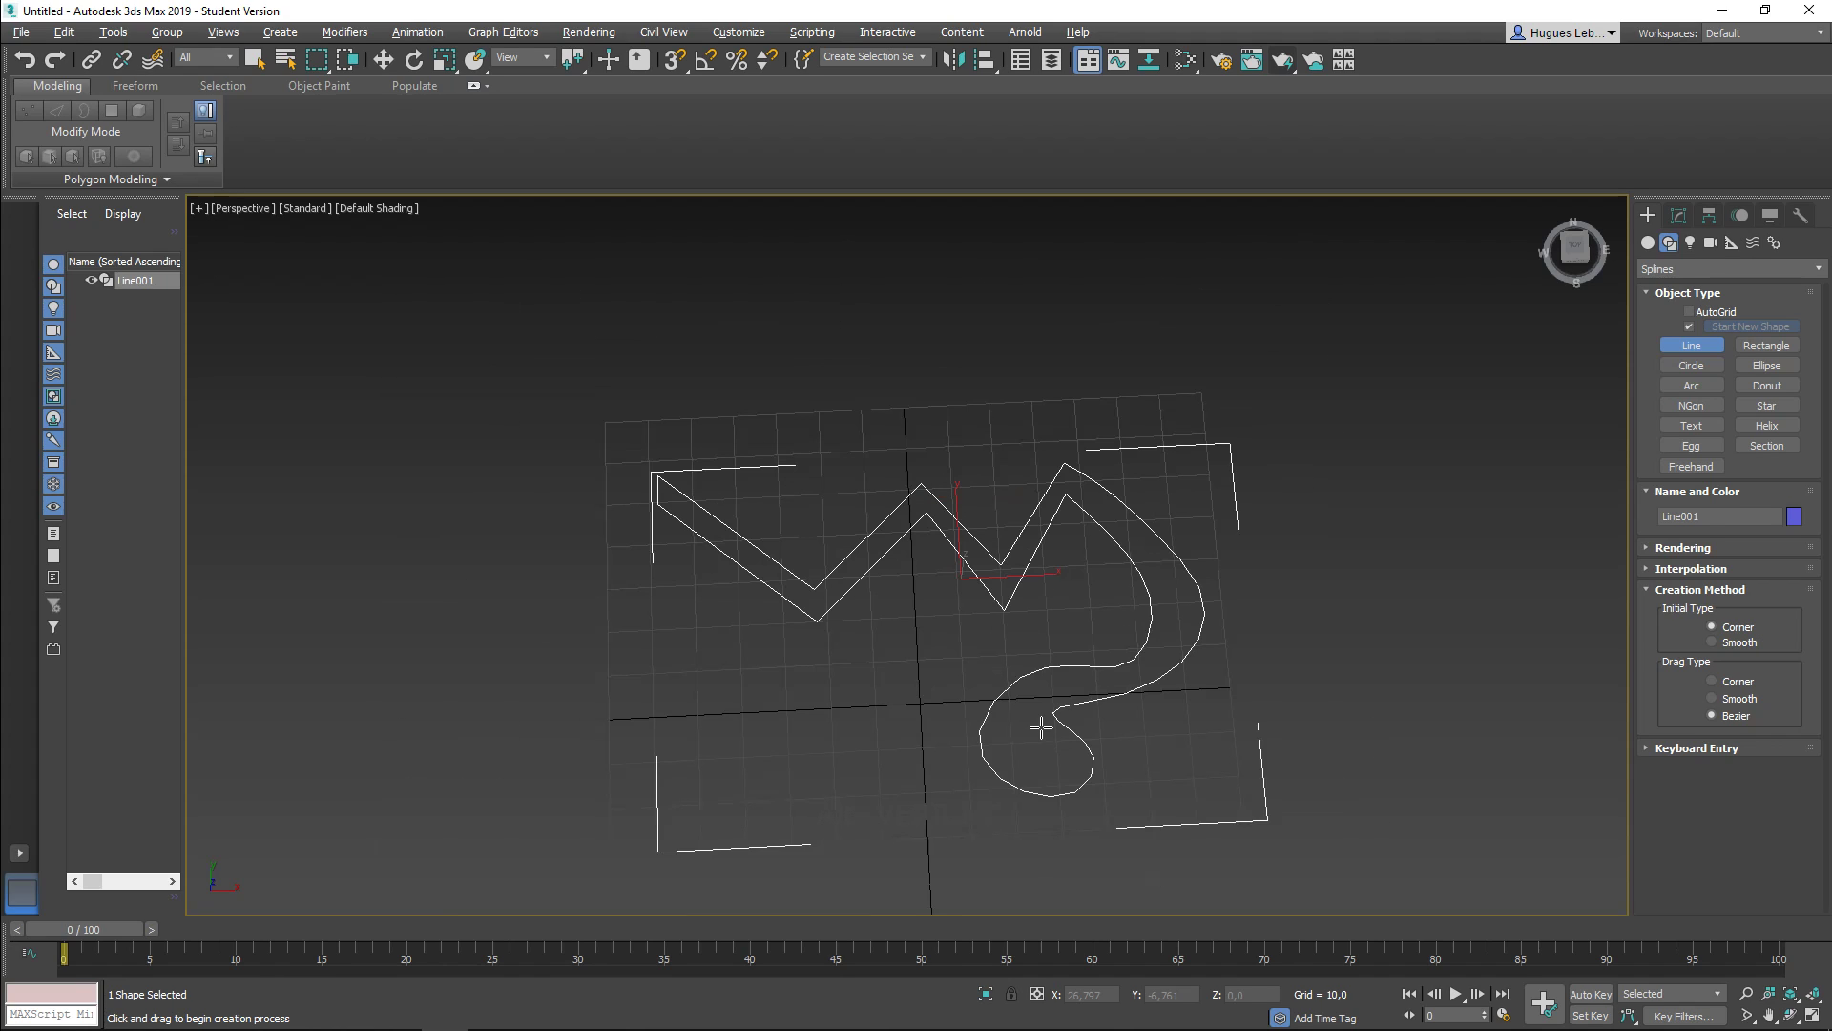
pyautogui.scroll(5, 994, 723)
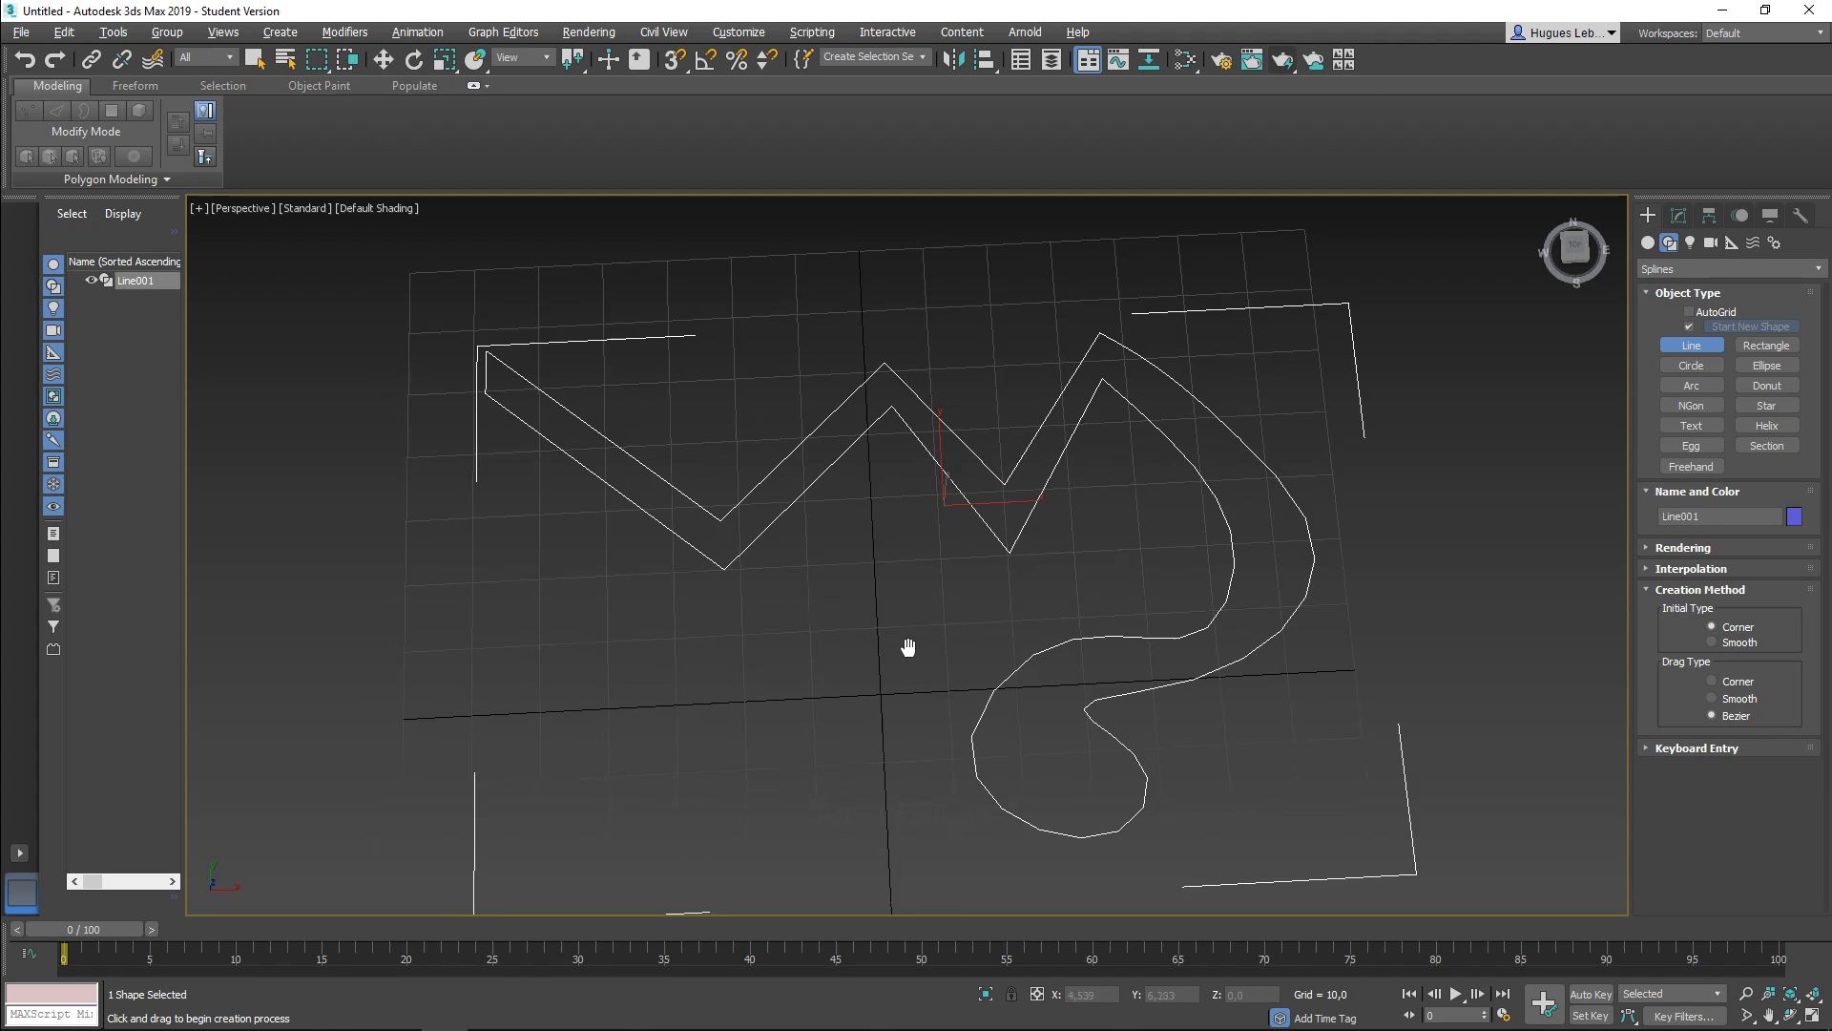
pyautogui.click(1282, 60)
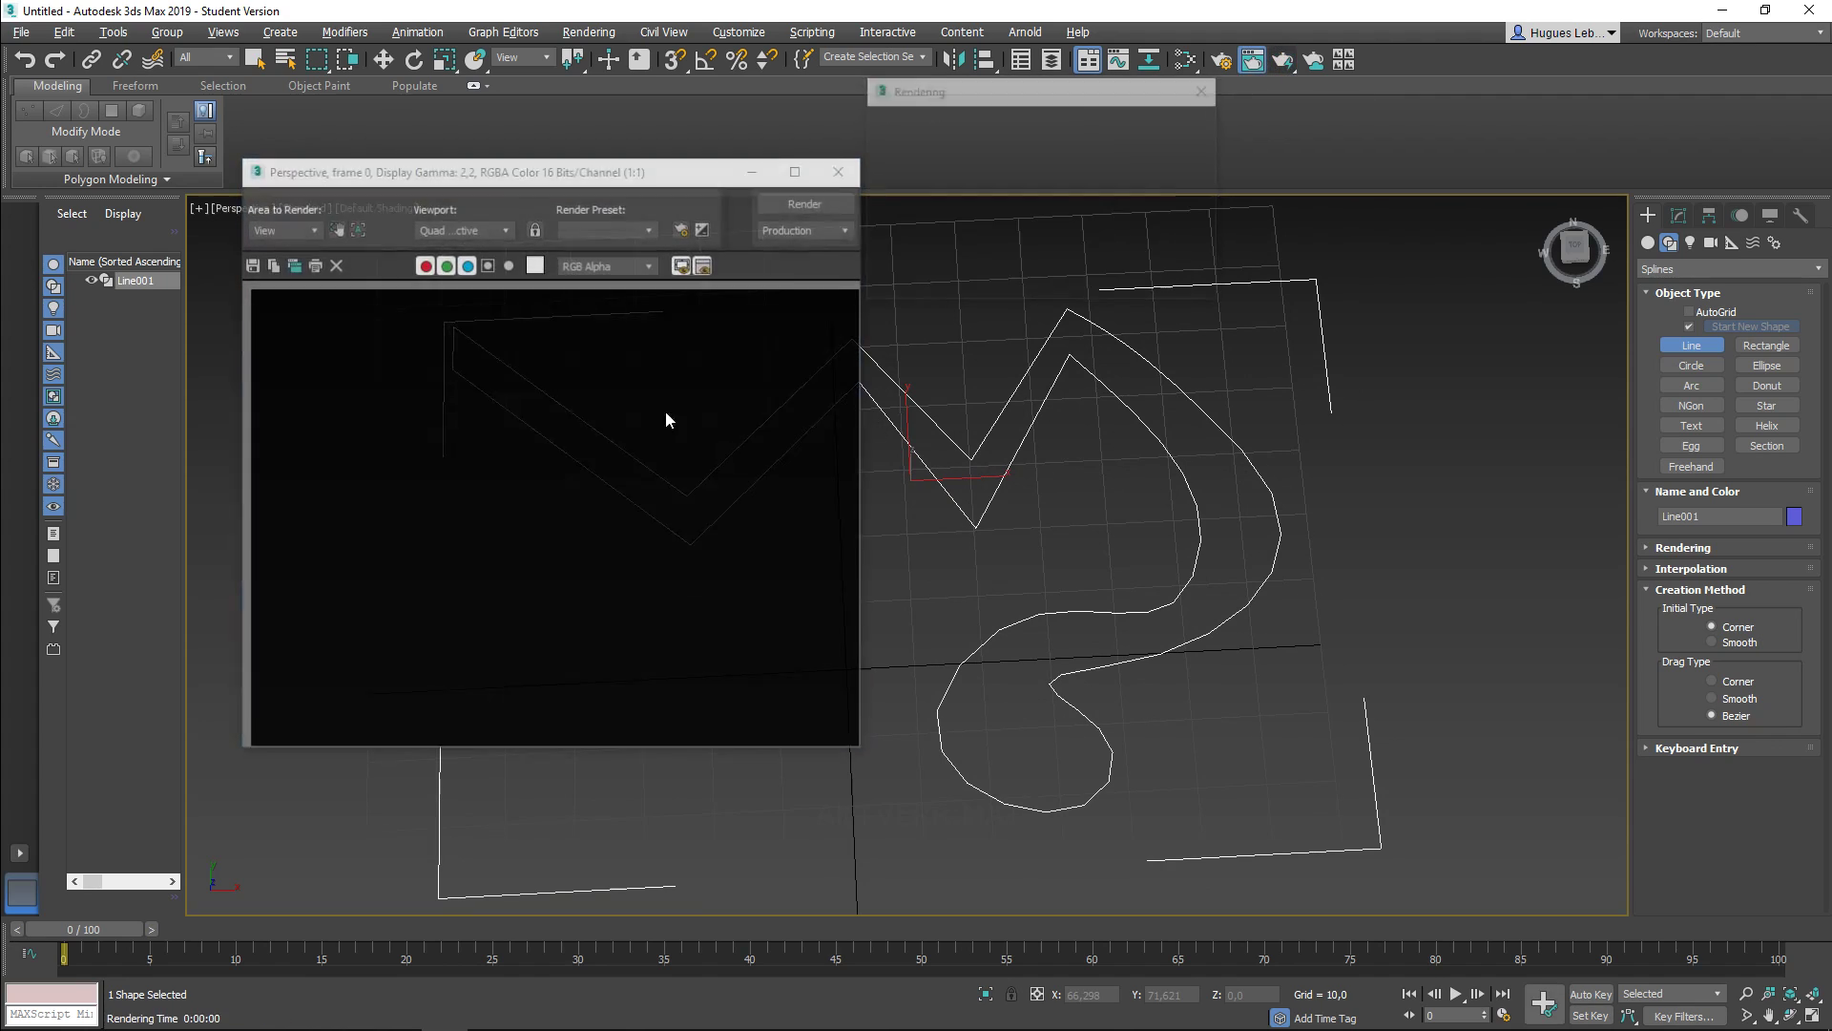
# Step: Apply an Extrude modifier to the closed spline with an amount of 4,0
pyautogui.click(1678, 218)
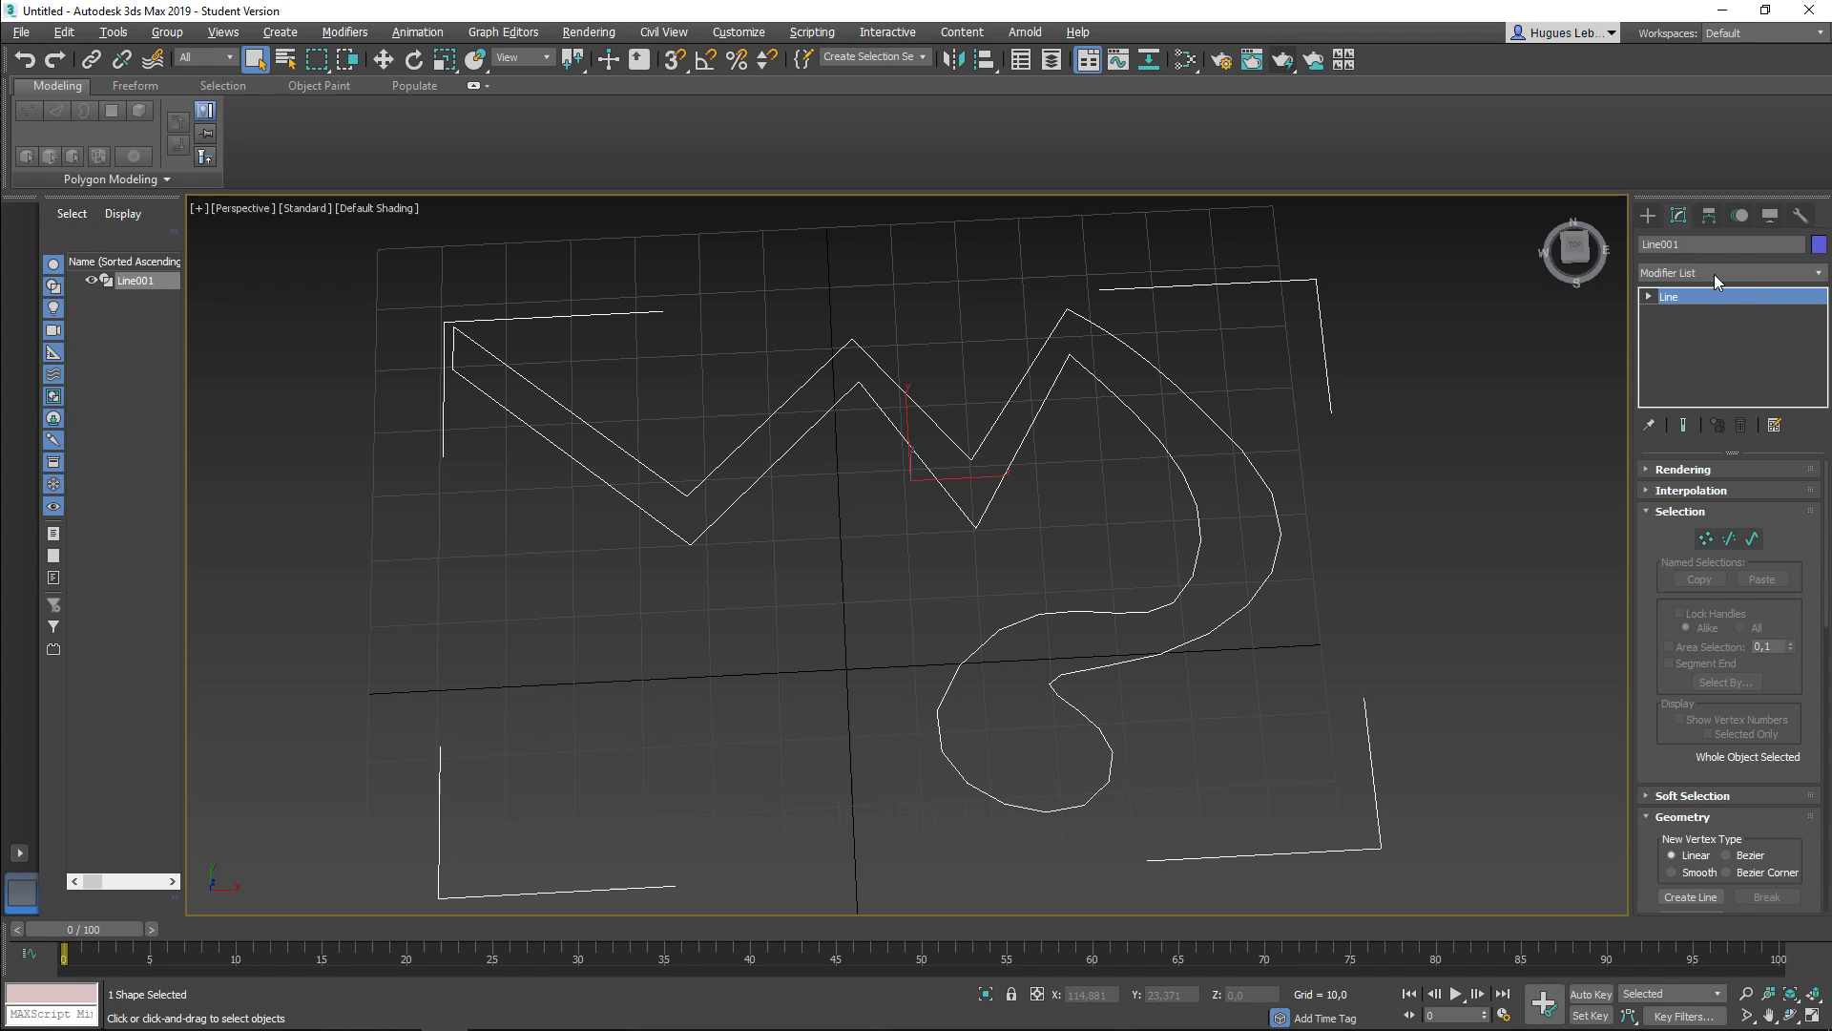
pyautogui.click(1712, 275)
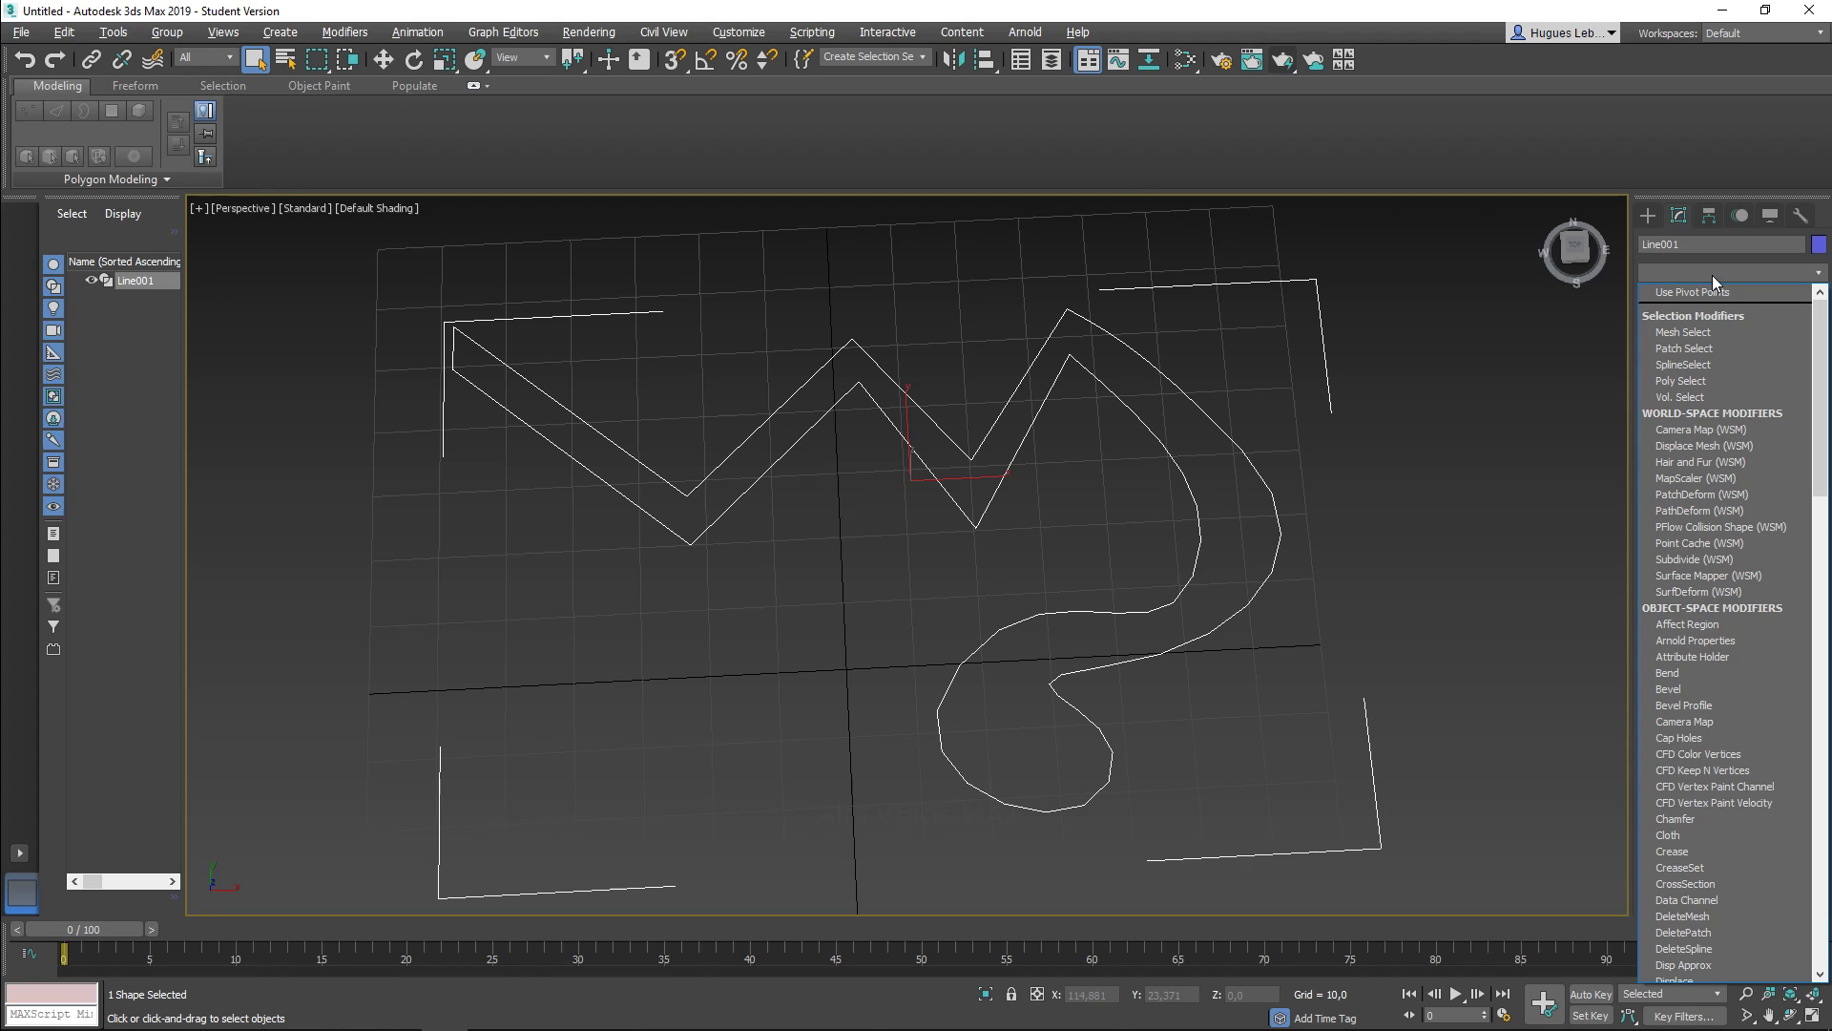
pyautogui.write('extr')
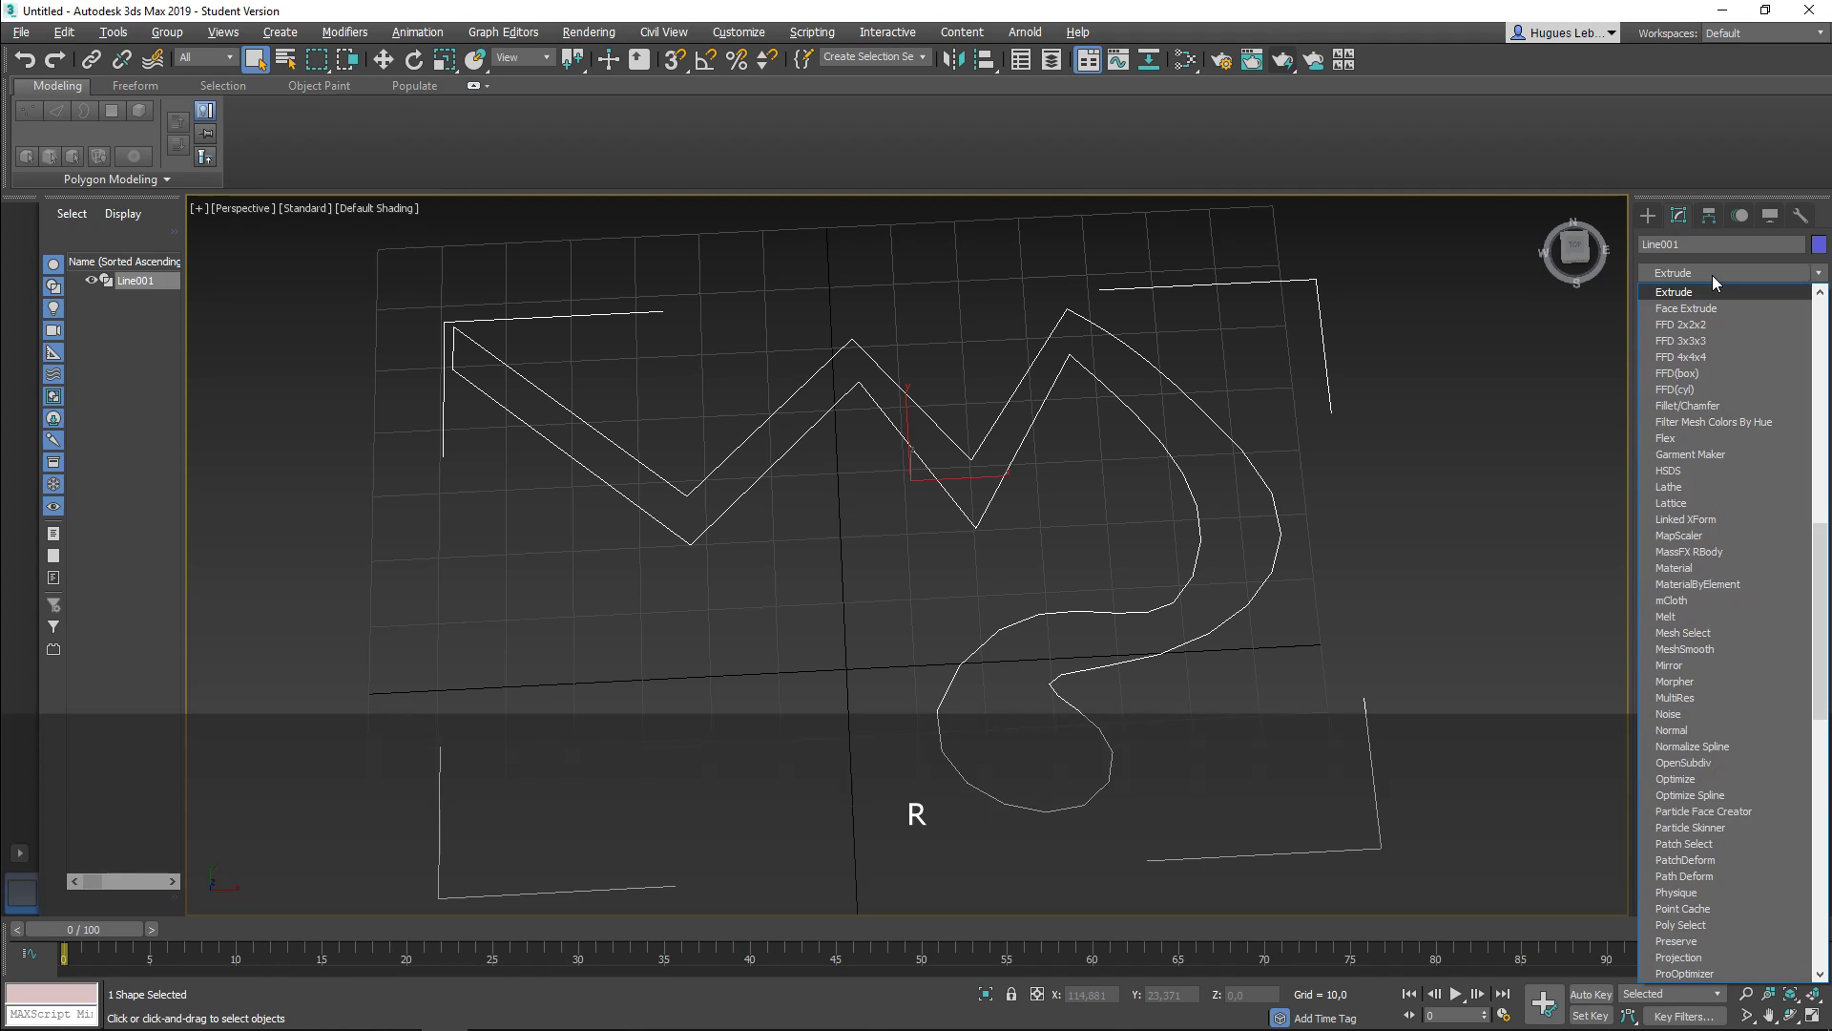
pyautogui.click(1698, 290)
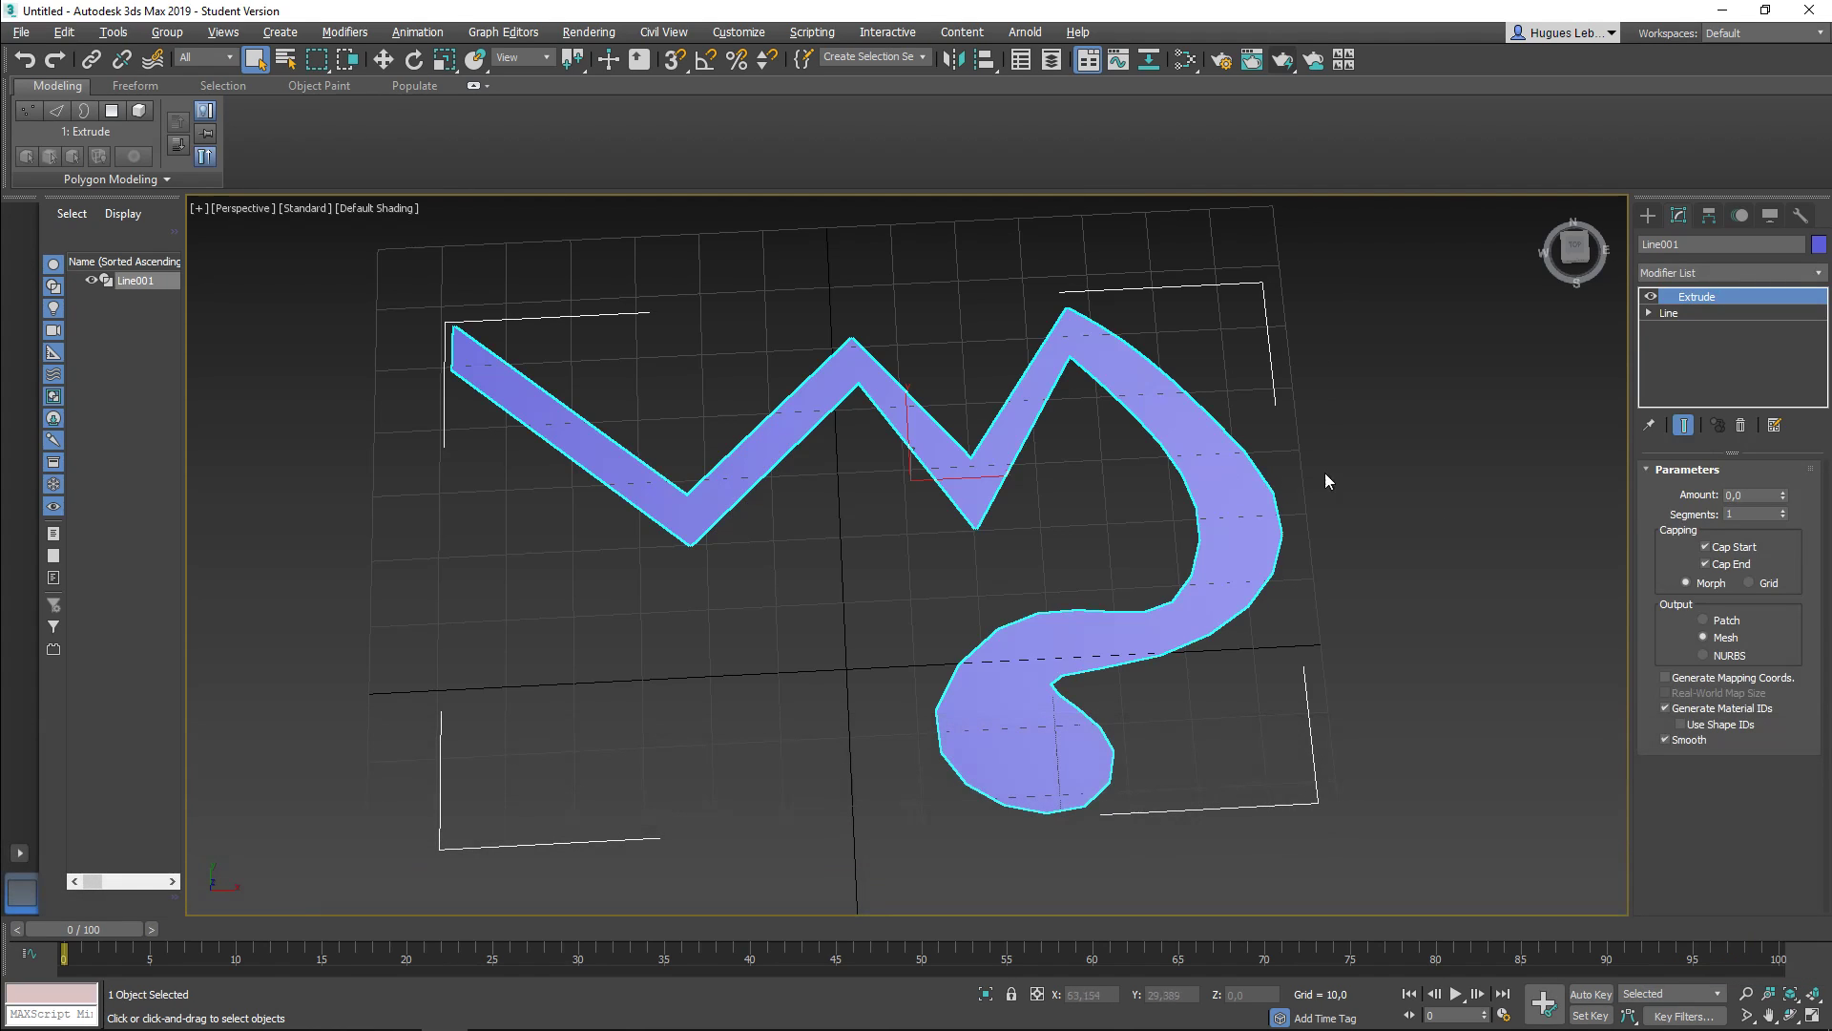
pyautogui.keyDown('alt'); pyautogui.moveTo(1480, 510); pyautogui.dragTo(1089, 578, button='middle'); pyautogui.keyUp('alt')
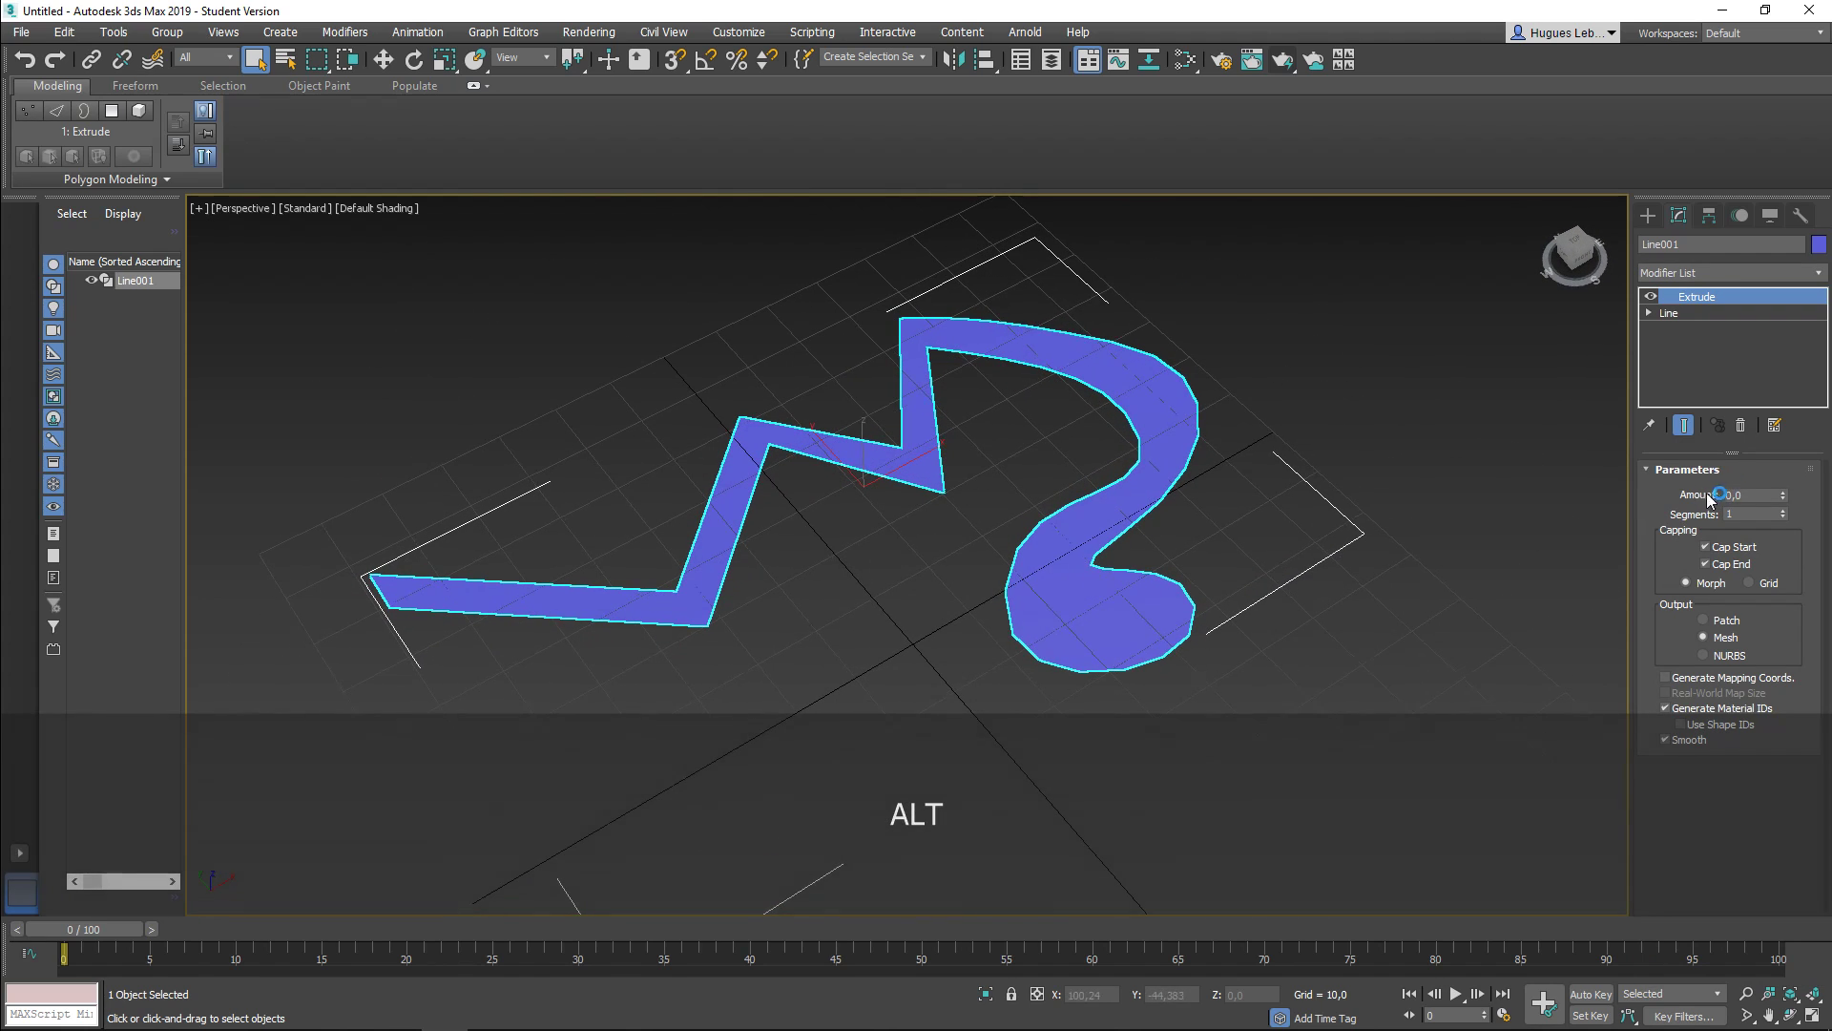
pyautogui.moveTo(1783, 497); pyautogui.dragTo(1783, 458)
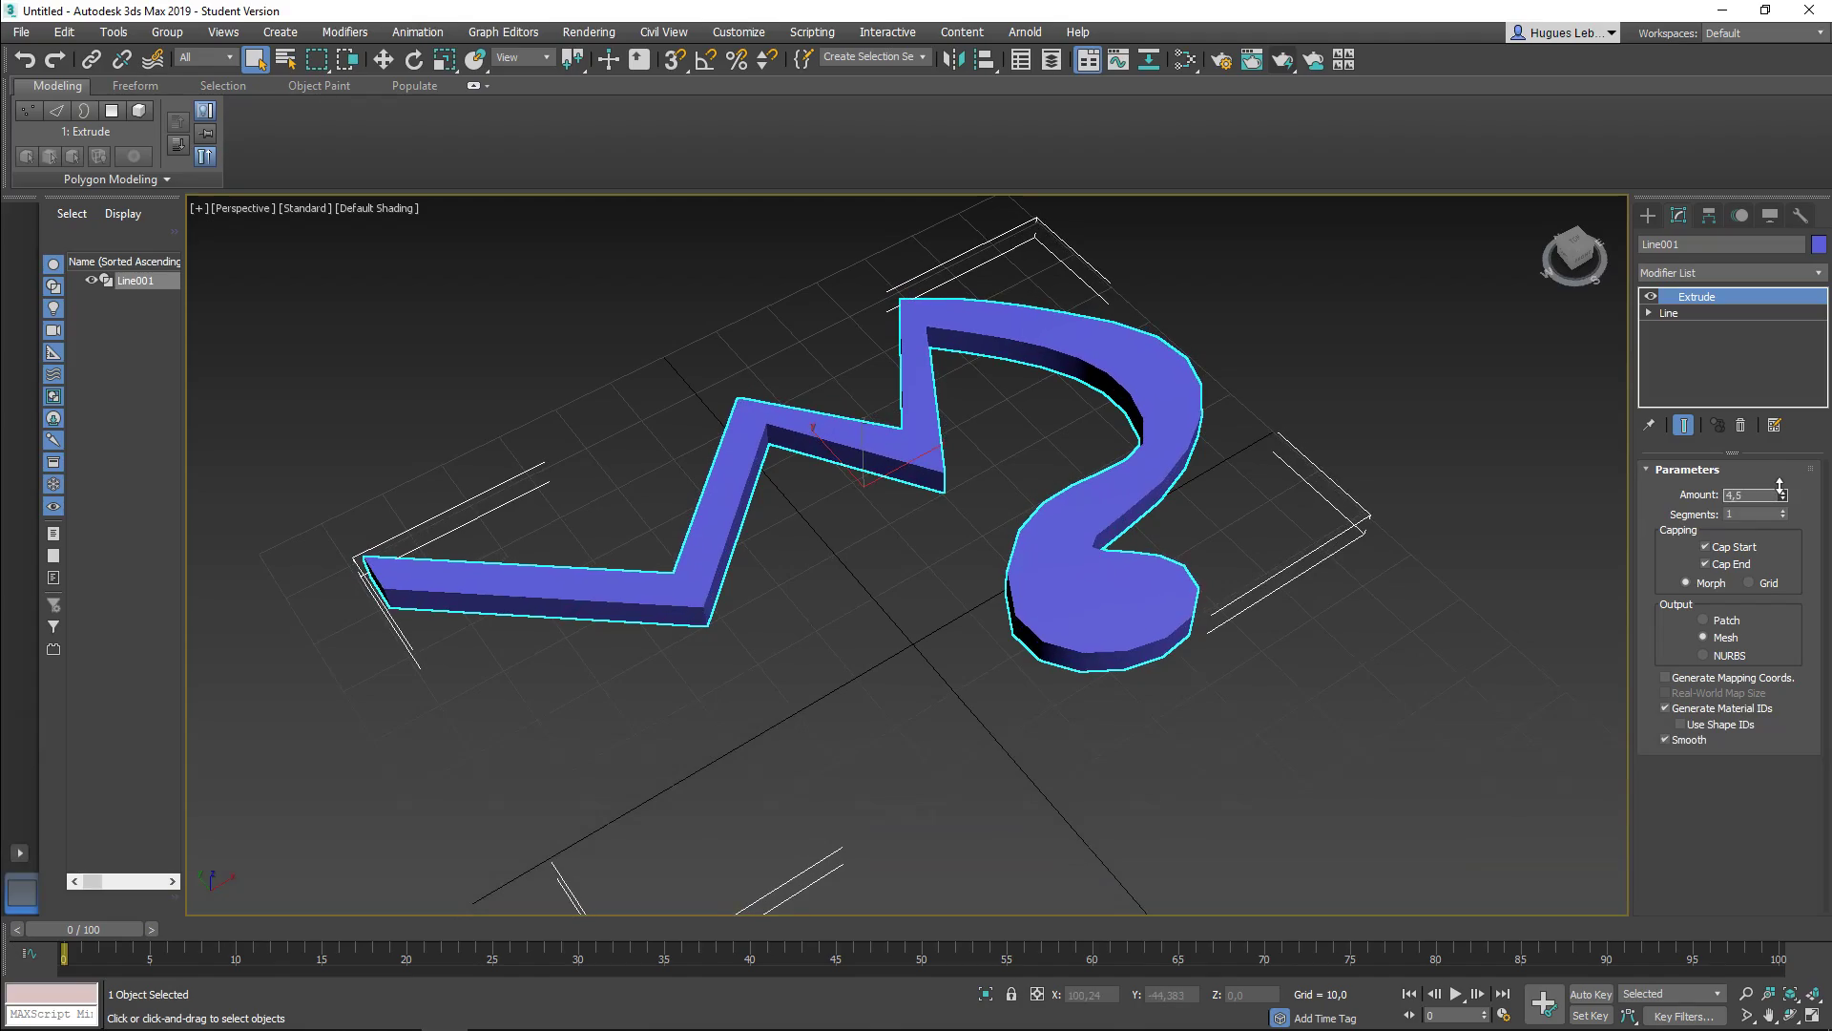
pyautogui.moveTo(1279, 612)
pyautogui.keyDown('alt'); pyautogui.mouseDown(button='middle')
pyautogui.moveTo(1235, 512)
pyautogui.moveTo(1219, 687)
pyautogui.moveTo(1231, 559)
pyautogui.moveTo(1263, 646)
pyautogui.moveTo(1280, 593)
pyautogui.moveTo(1448, 520)
pyautogui.moveTo(1432, 658)
pyautogui.moveTo(1182, 599)
pyautogui.moveTo(1214, 642)
pyautogui.moveTo(1298, 552)
pyautogui.moveTo(1269, 569)
pyautogui.moveTo(1273, 590)
pyautogui.mouseUp(button='middle'); pyautogui.keyUp('alt')
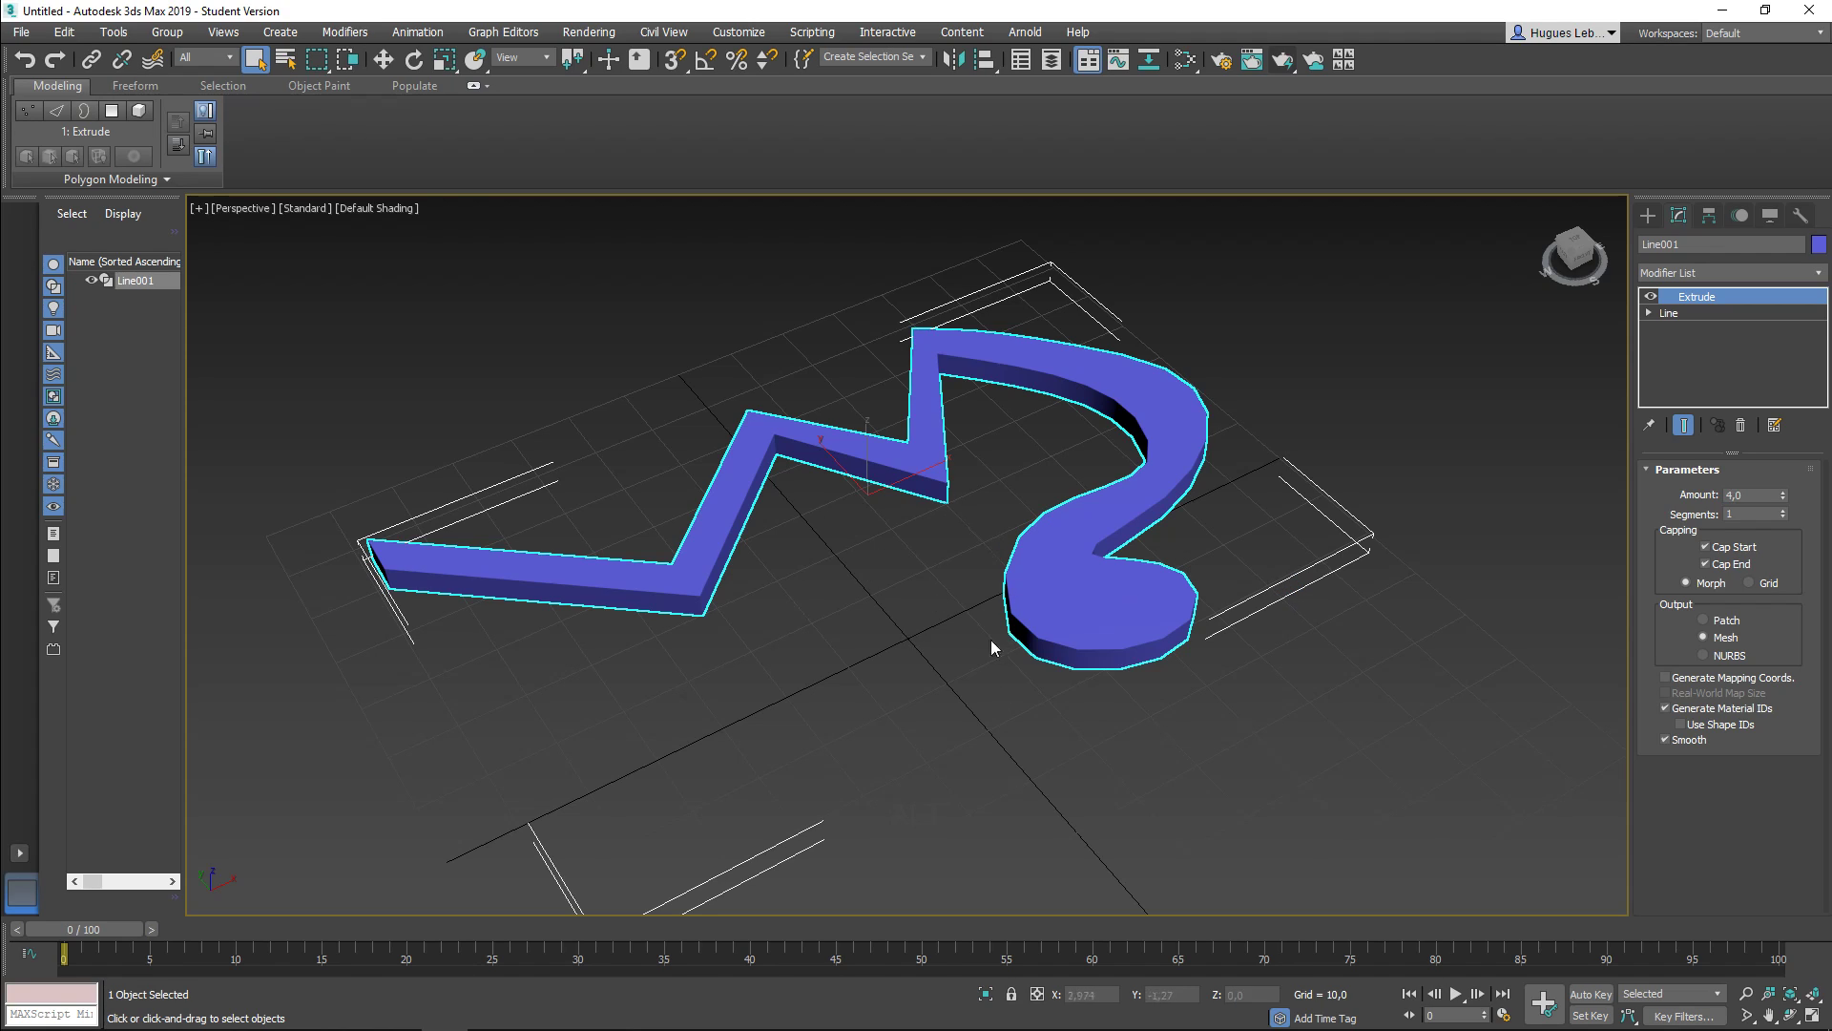
# Step: Open the file import dialog, review the supported file types such as Adobe Illustrator (*.AI), and cancel without importing
pyautogui.click(20, 31)
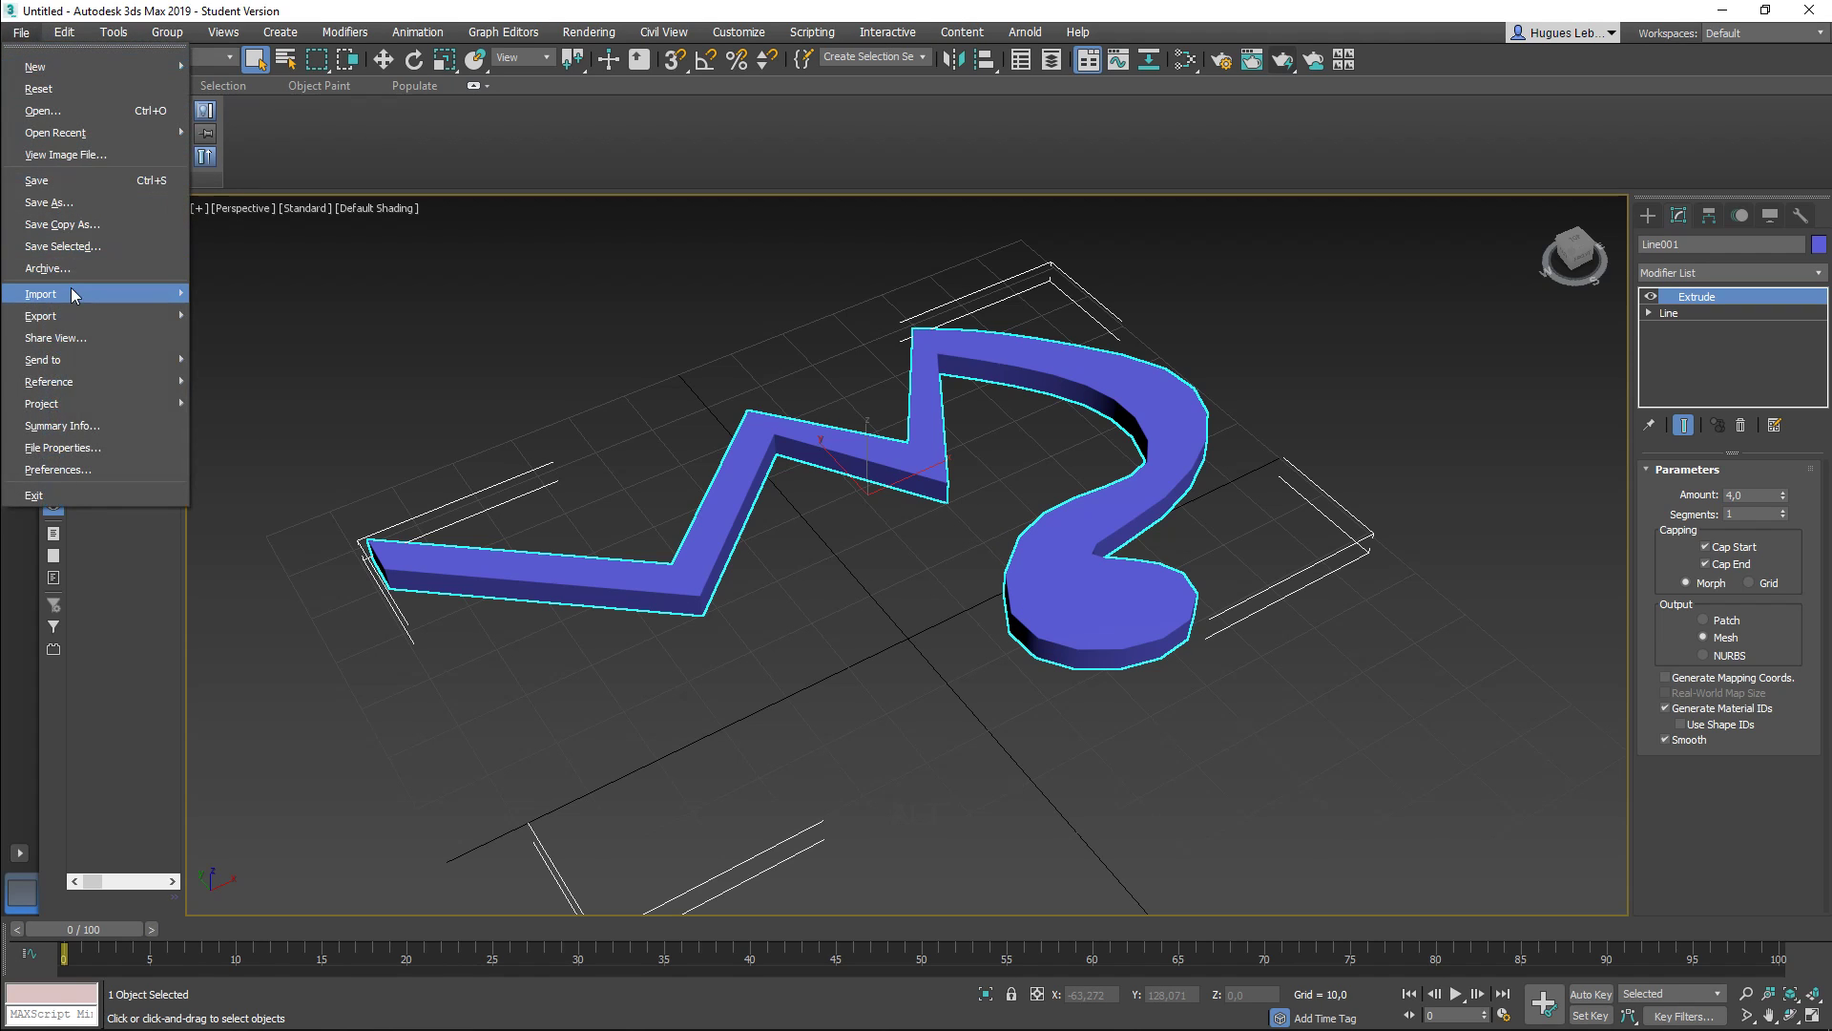
pyautogui.moveTo(73, 295)
pyautogui.click(221, 309)
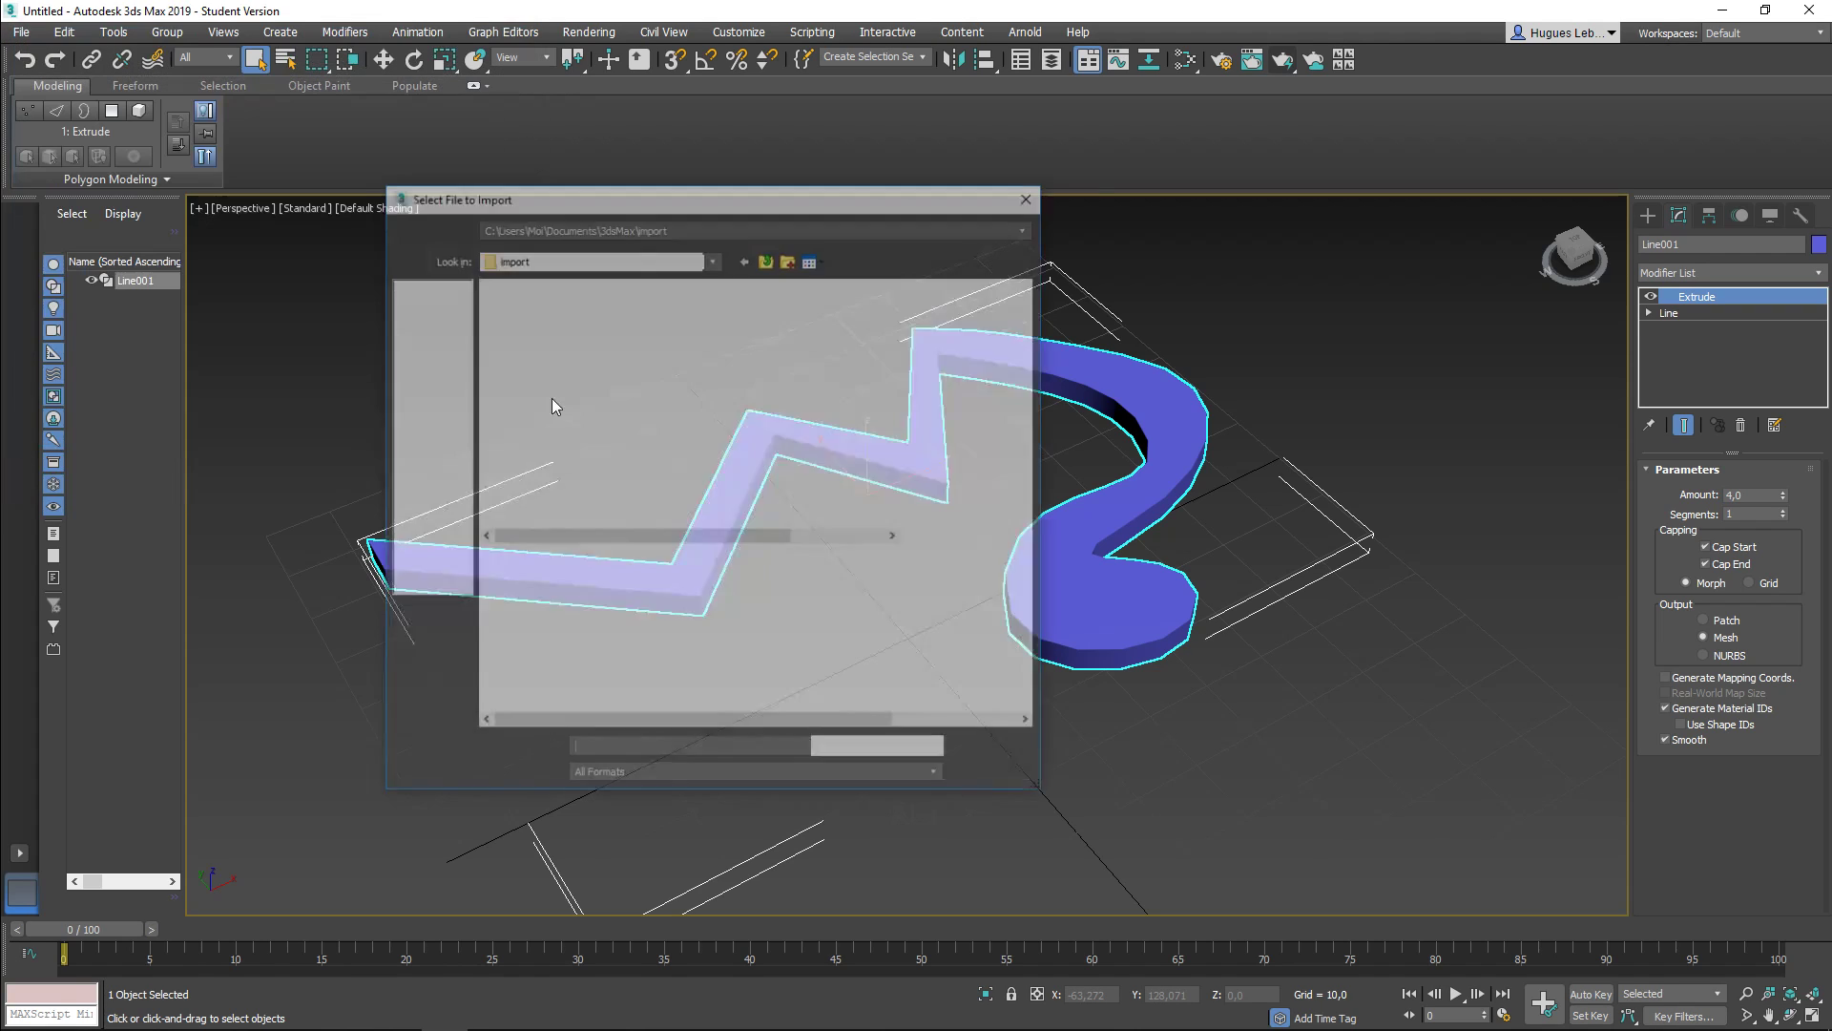
pyautogui.click(647, 779)
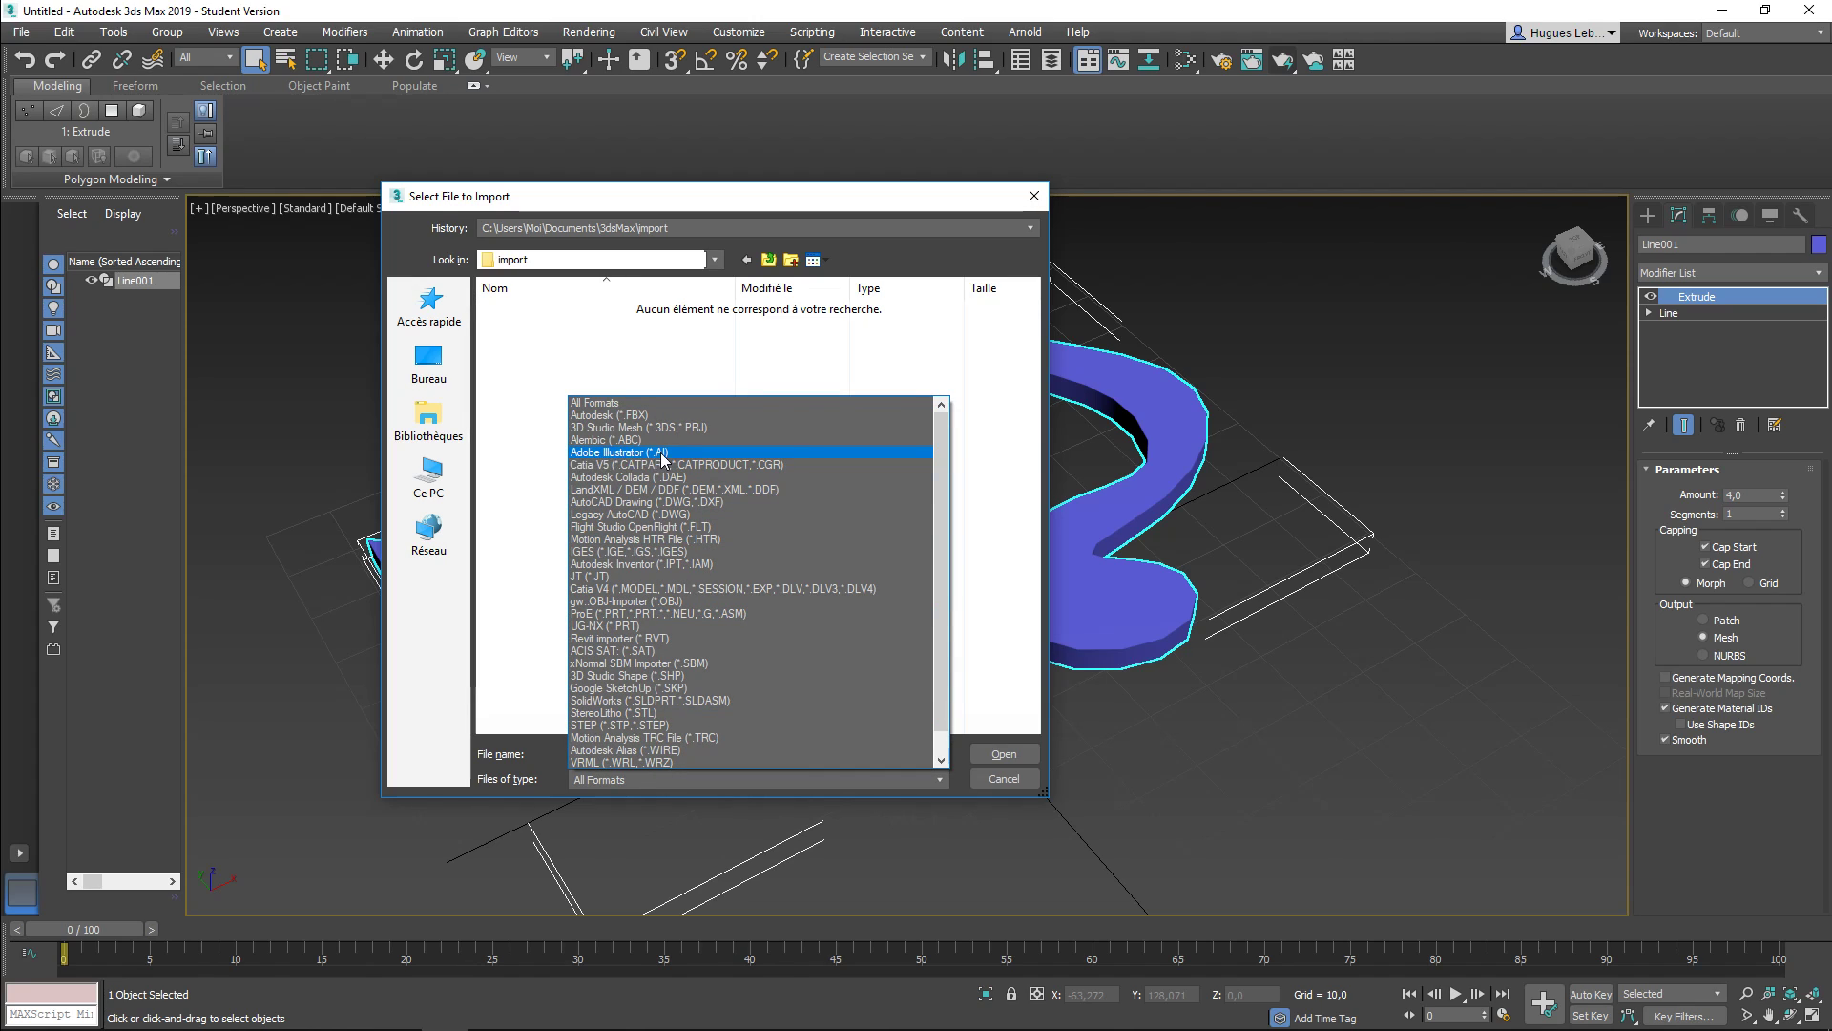
pyautogui.click(789, 195)
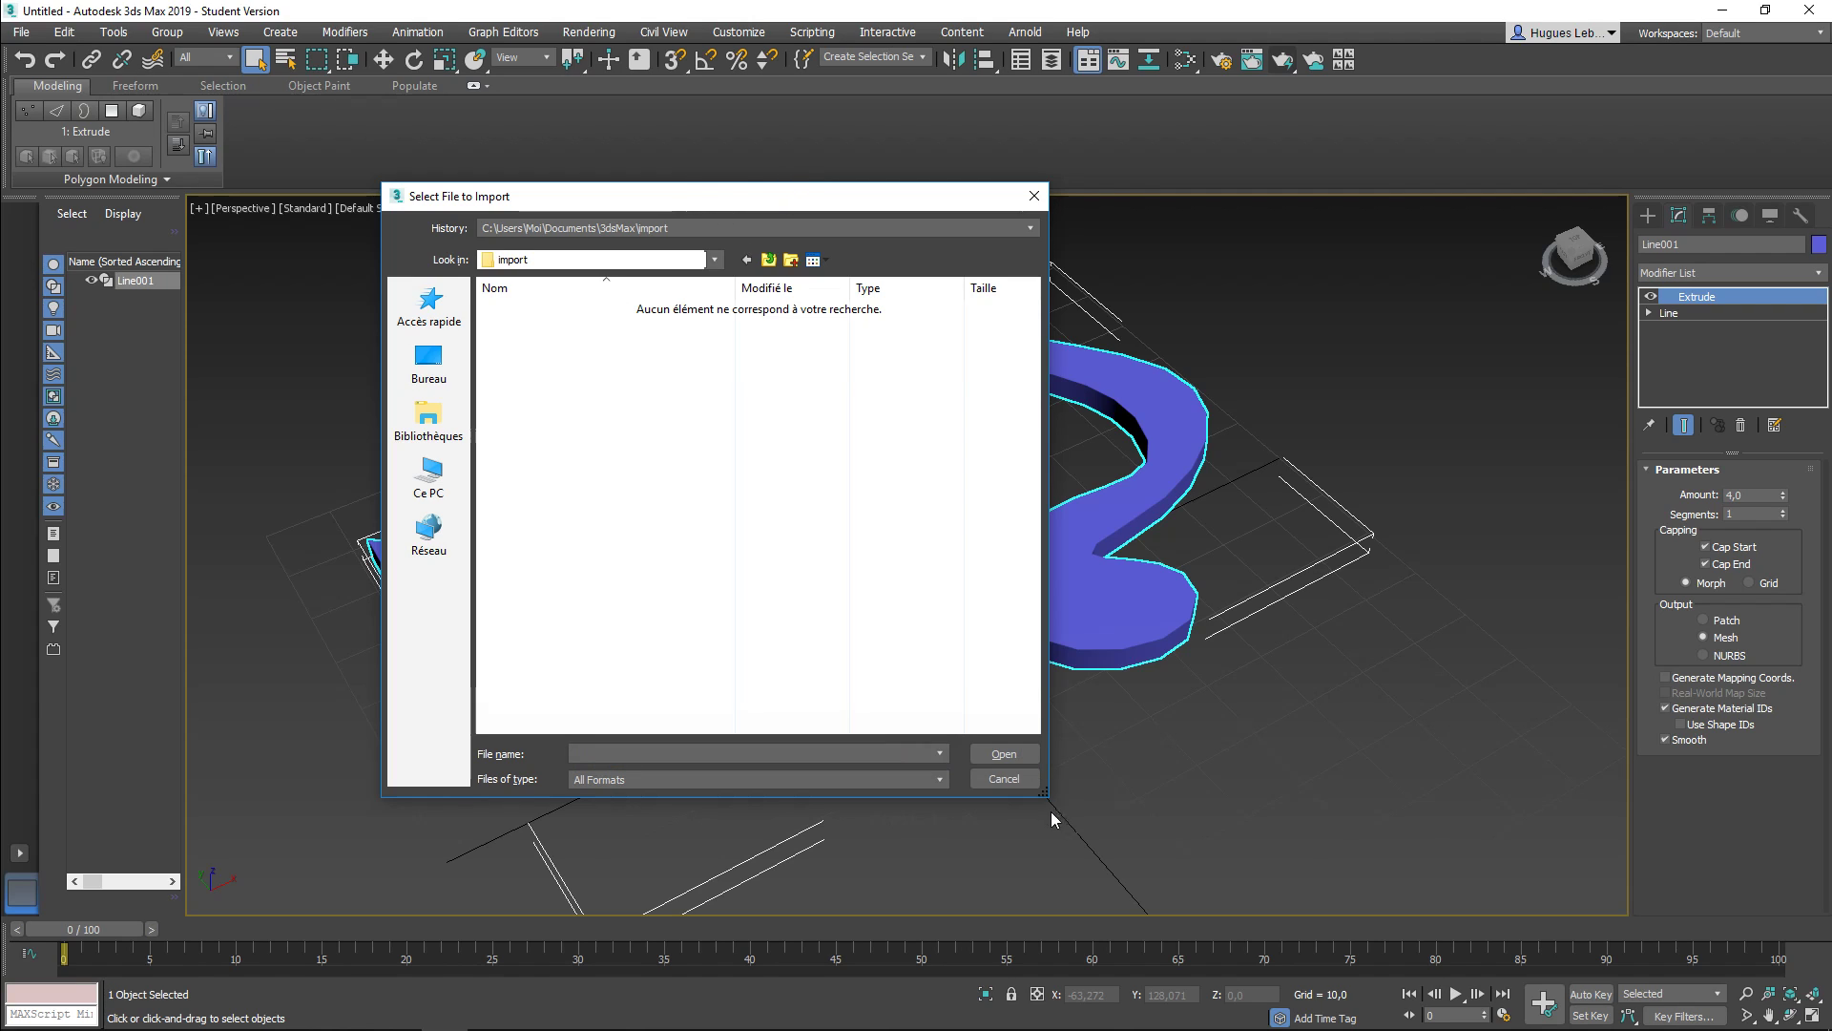
pyautogui.click(980, 775)
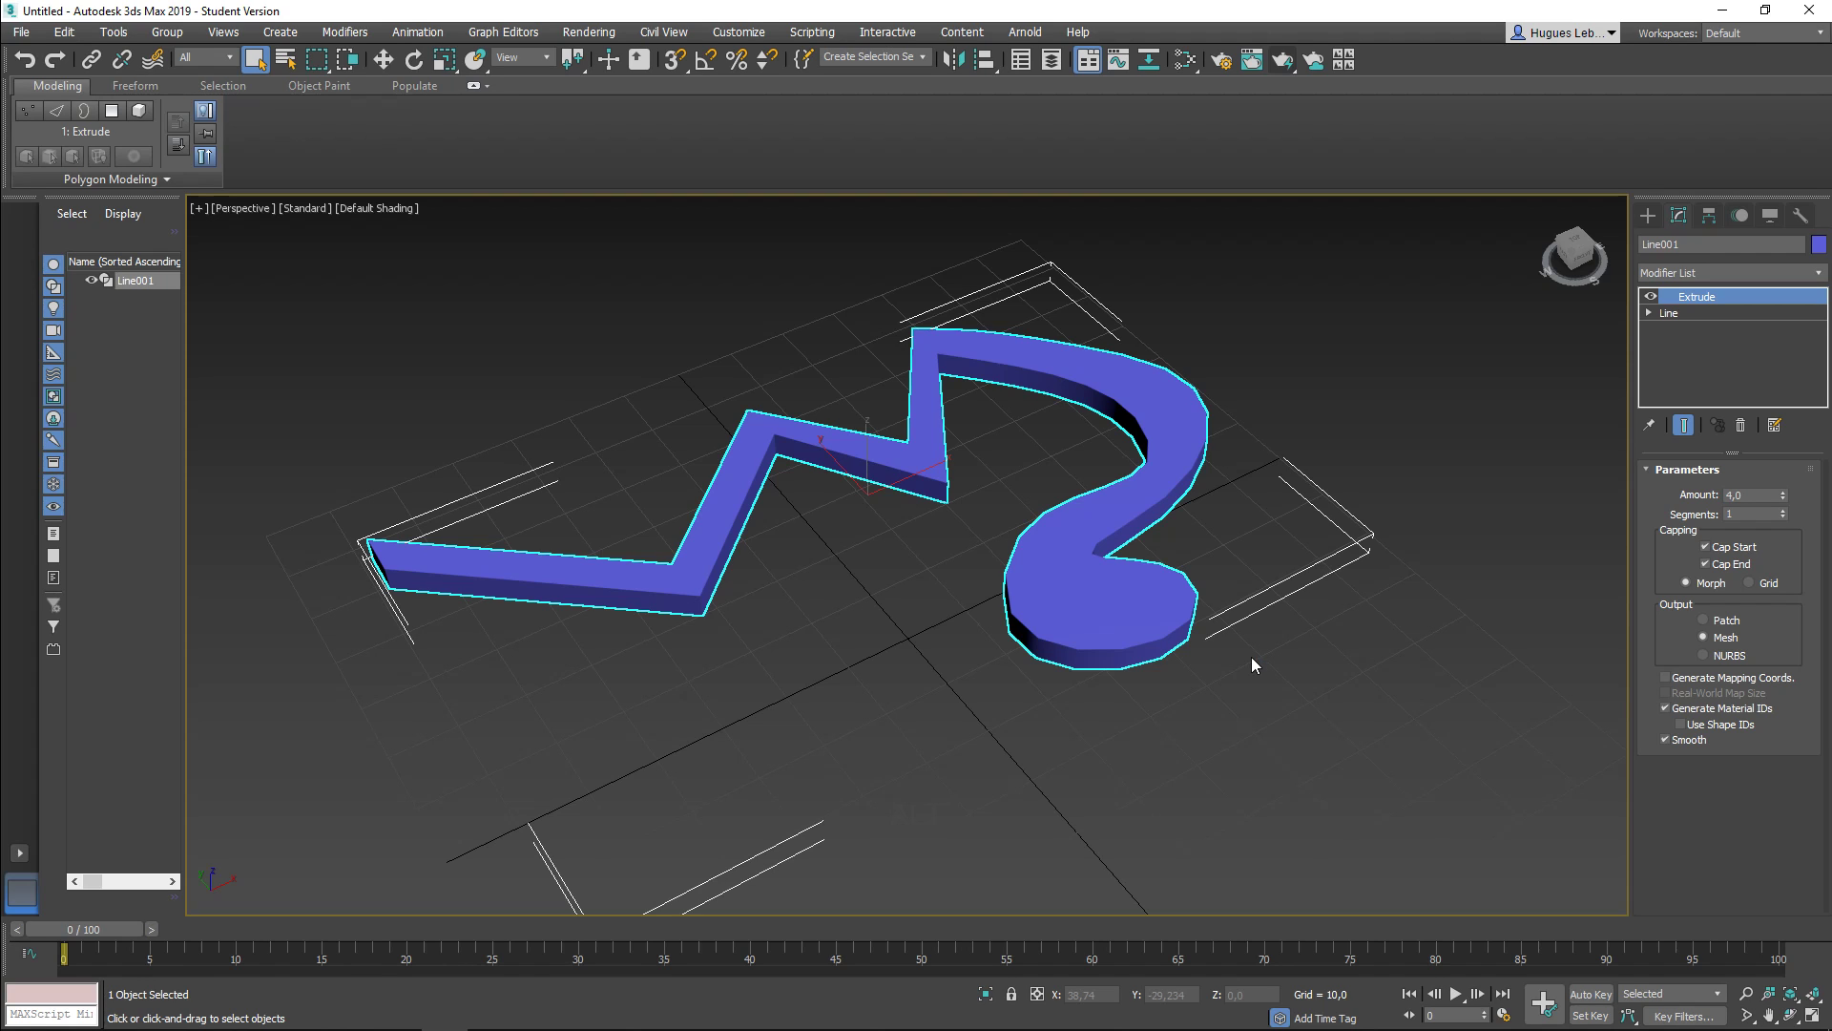
# Step: Delete the extruded zigzag shape from the scene
pyautogui.keyDown('alt'); pyautogui.moveTo(1031, 487); pyautogui.dragTo(411, 462, button='middle'); pyautogui.keyUp('alt')
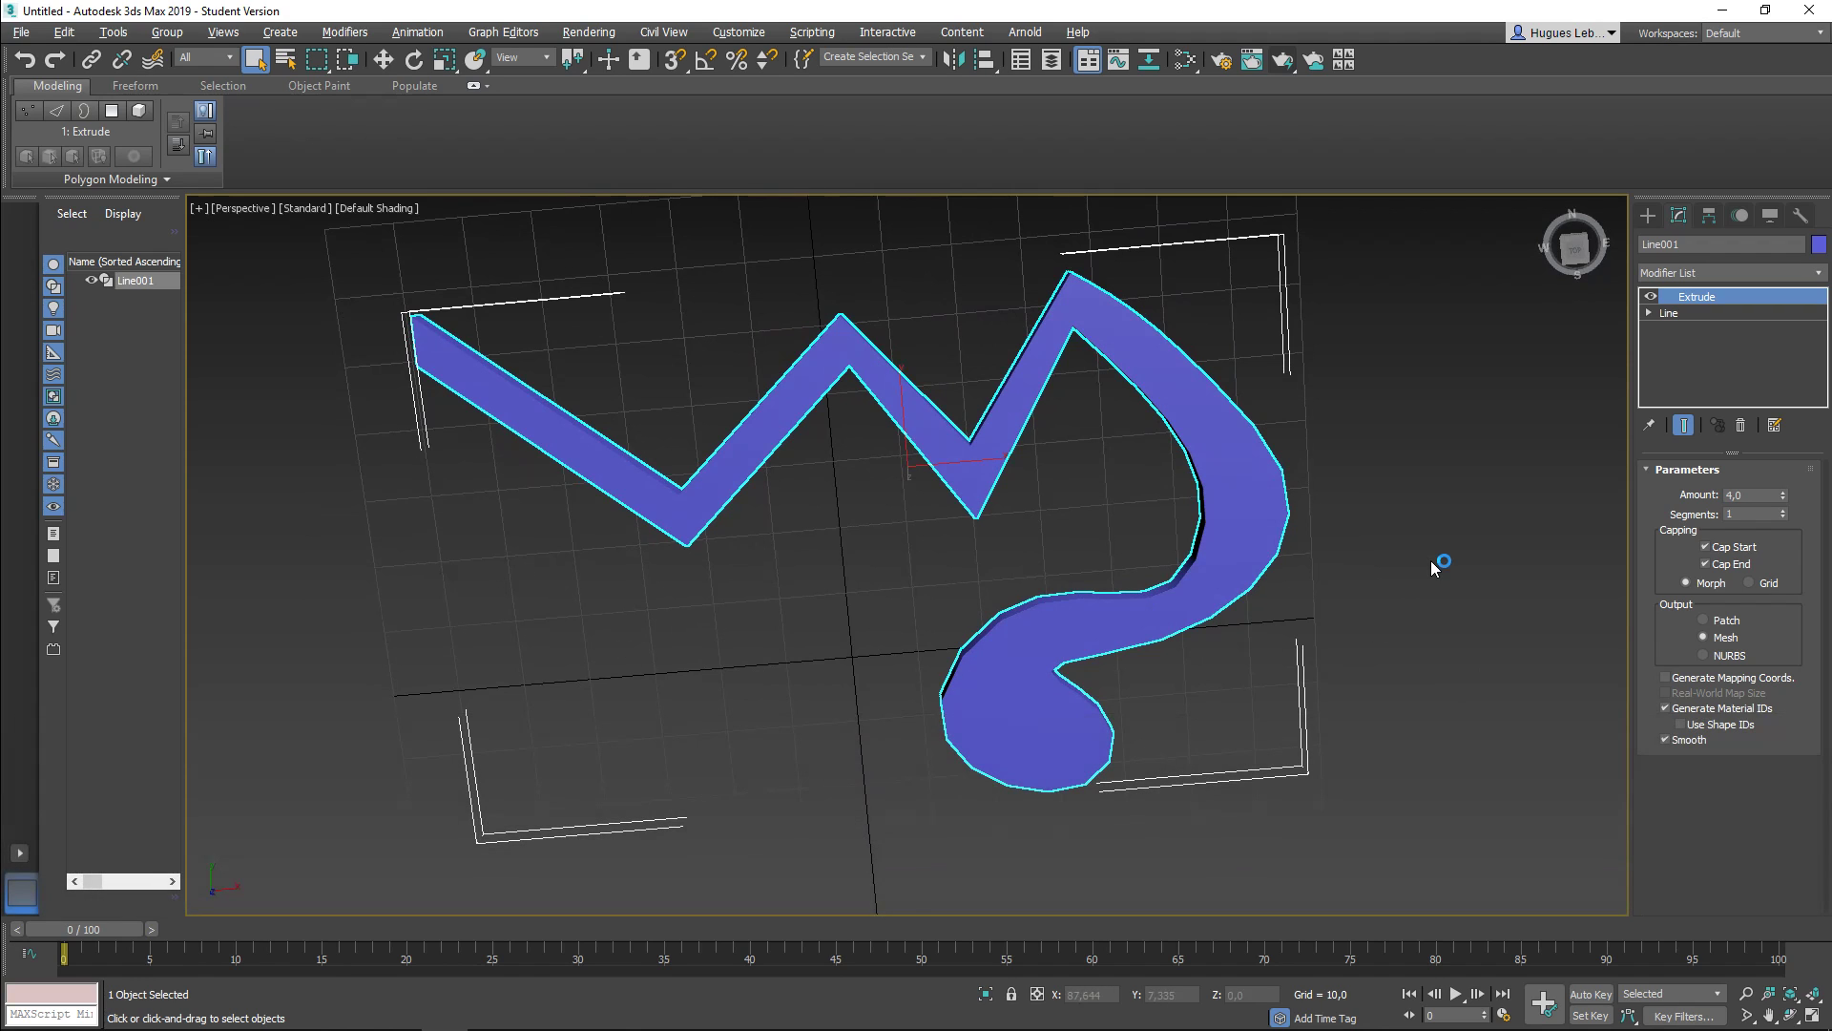
pyautogui.press('Delete')
pyautogui.keyDown('alt'); pyautogui.moveTo(961, 630); pyautogui.dragTo(901, 570, button='middle'); pyautogui.keyUp('alt')
# Step: Draw an open, bowl-shaped line on the grid with corner end points and a smooth Bezier point near the origin
pyautogui.click(1648, 215)
pyautogui.click(1669, 243)
pyautogui.click(1691, 345)
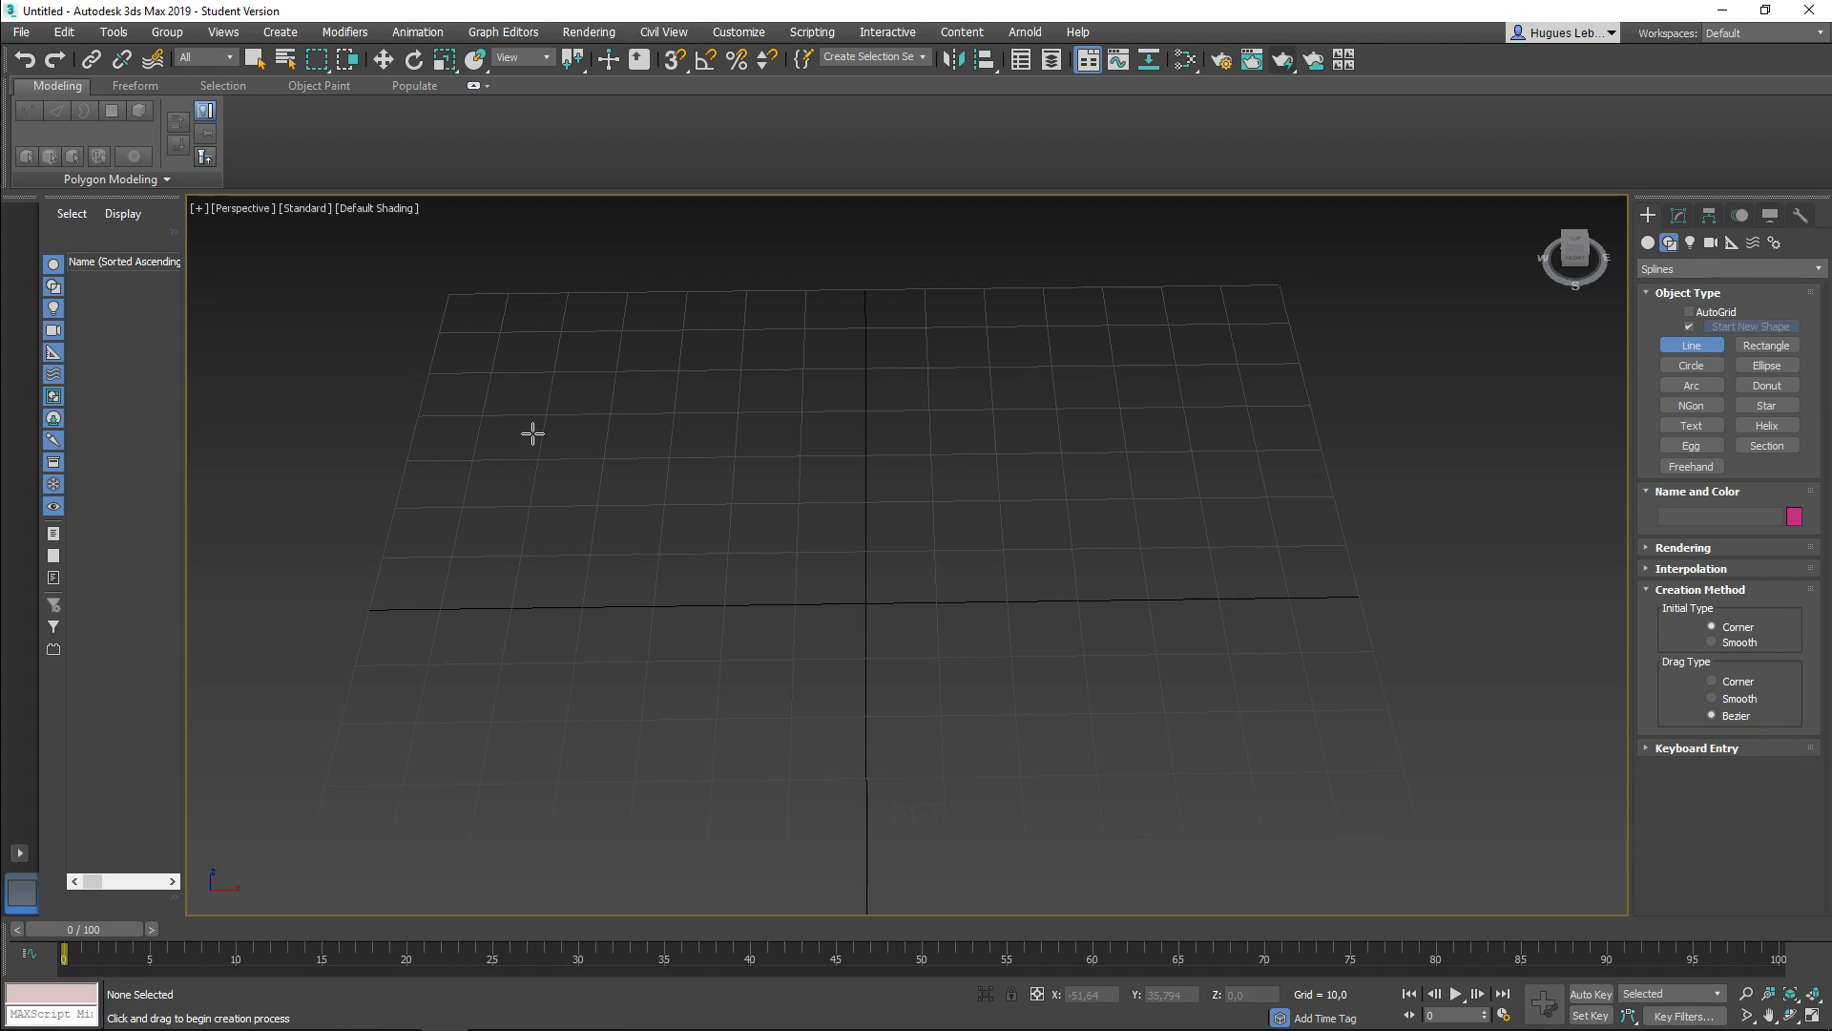
pyautogui.click(533, 435)
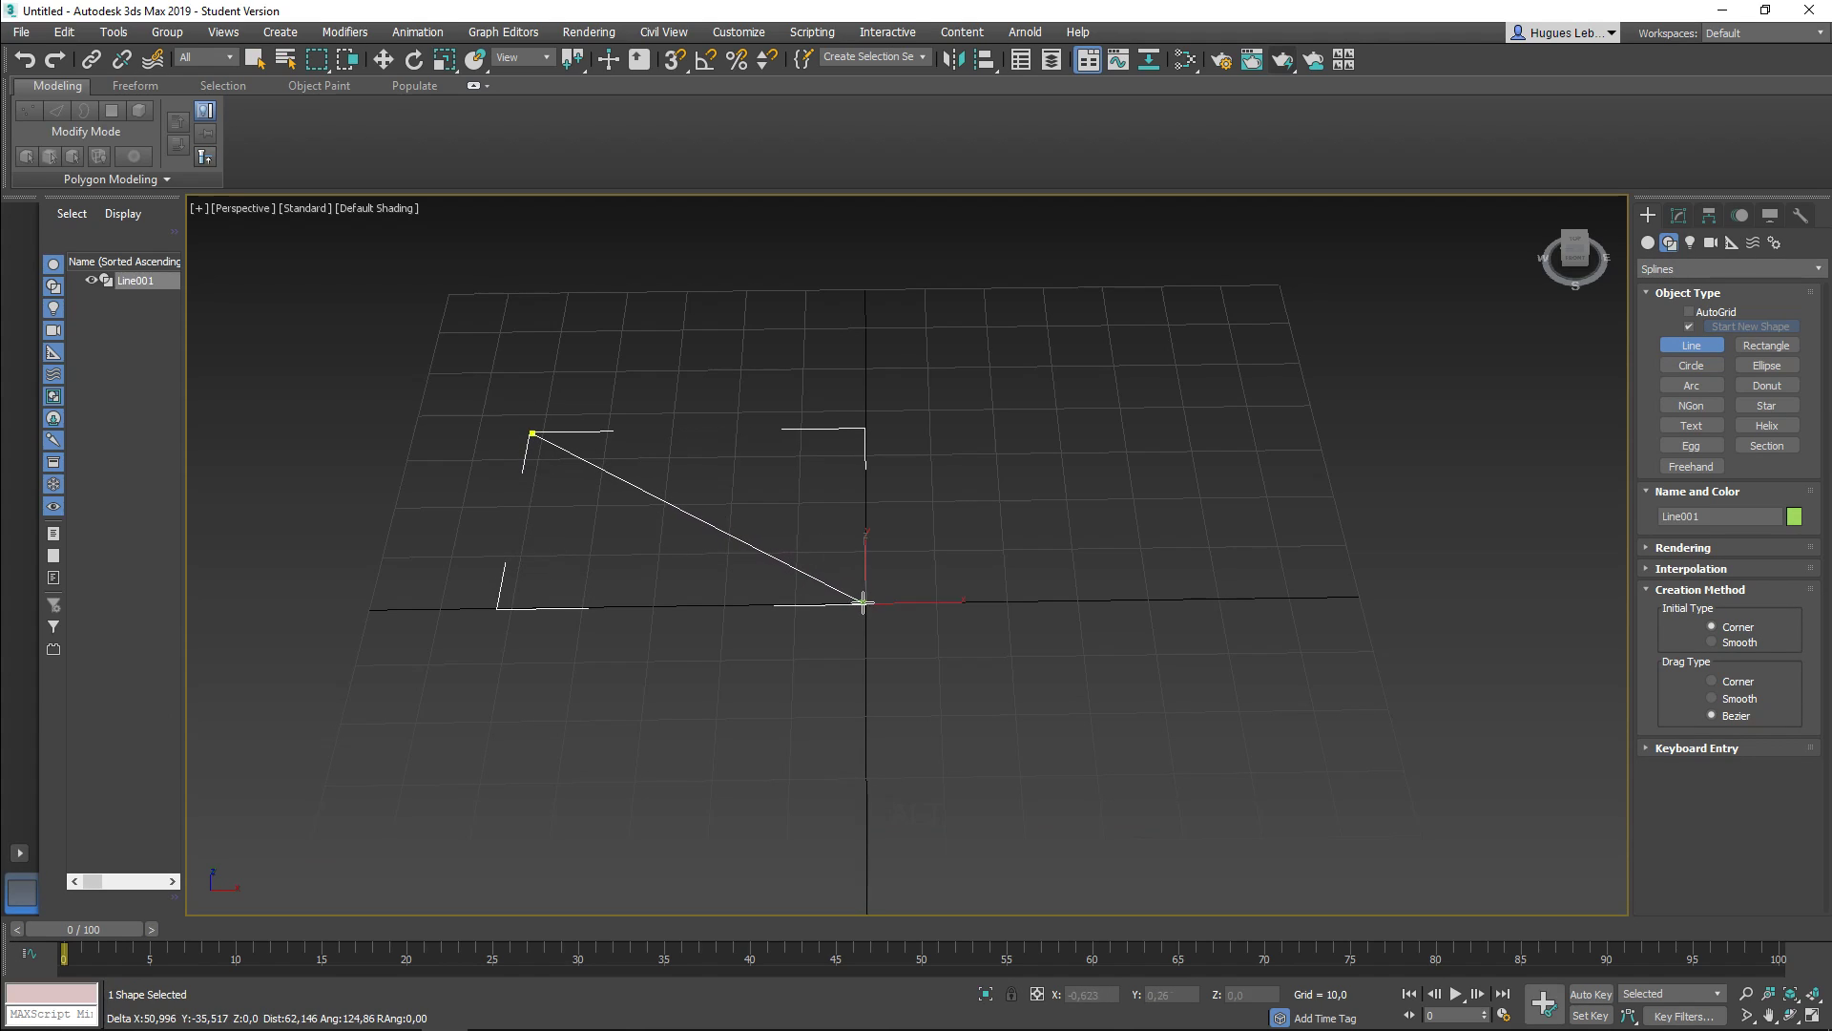
pyautogui.moveTo(863, 601); pyautogui.dragTo(1066, 601)
pyautogui.click(1200, 412)
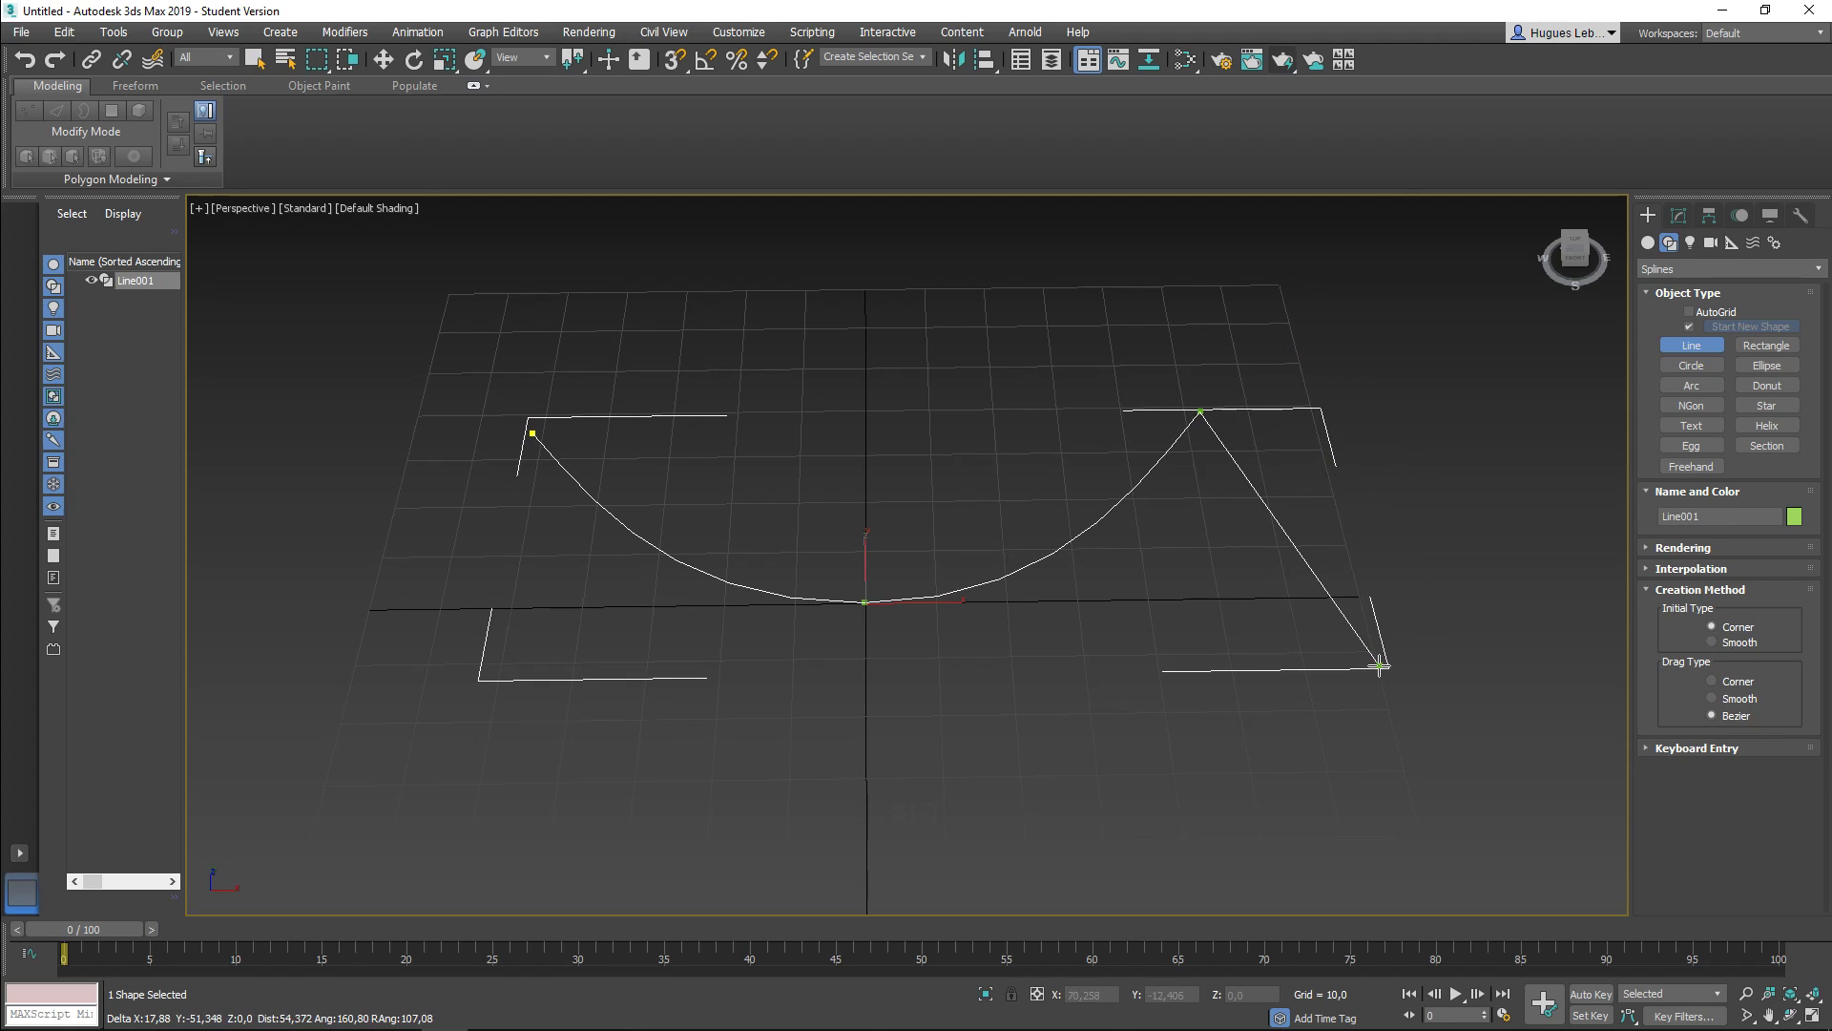
pyautogui.rightClick(1269, 627)
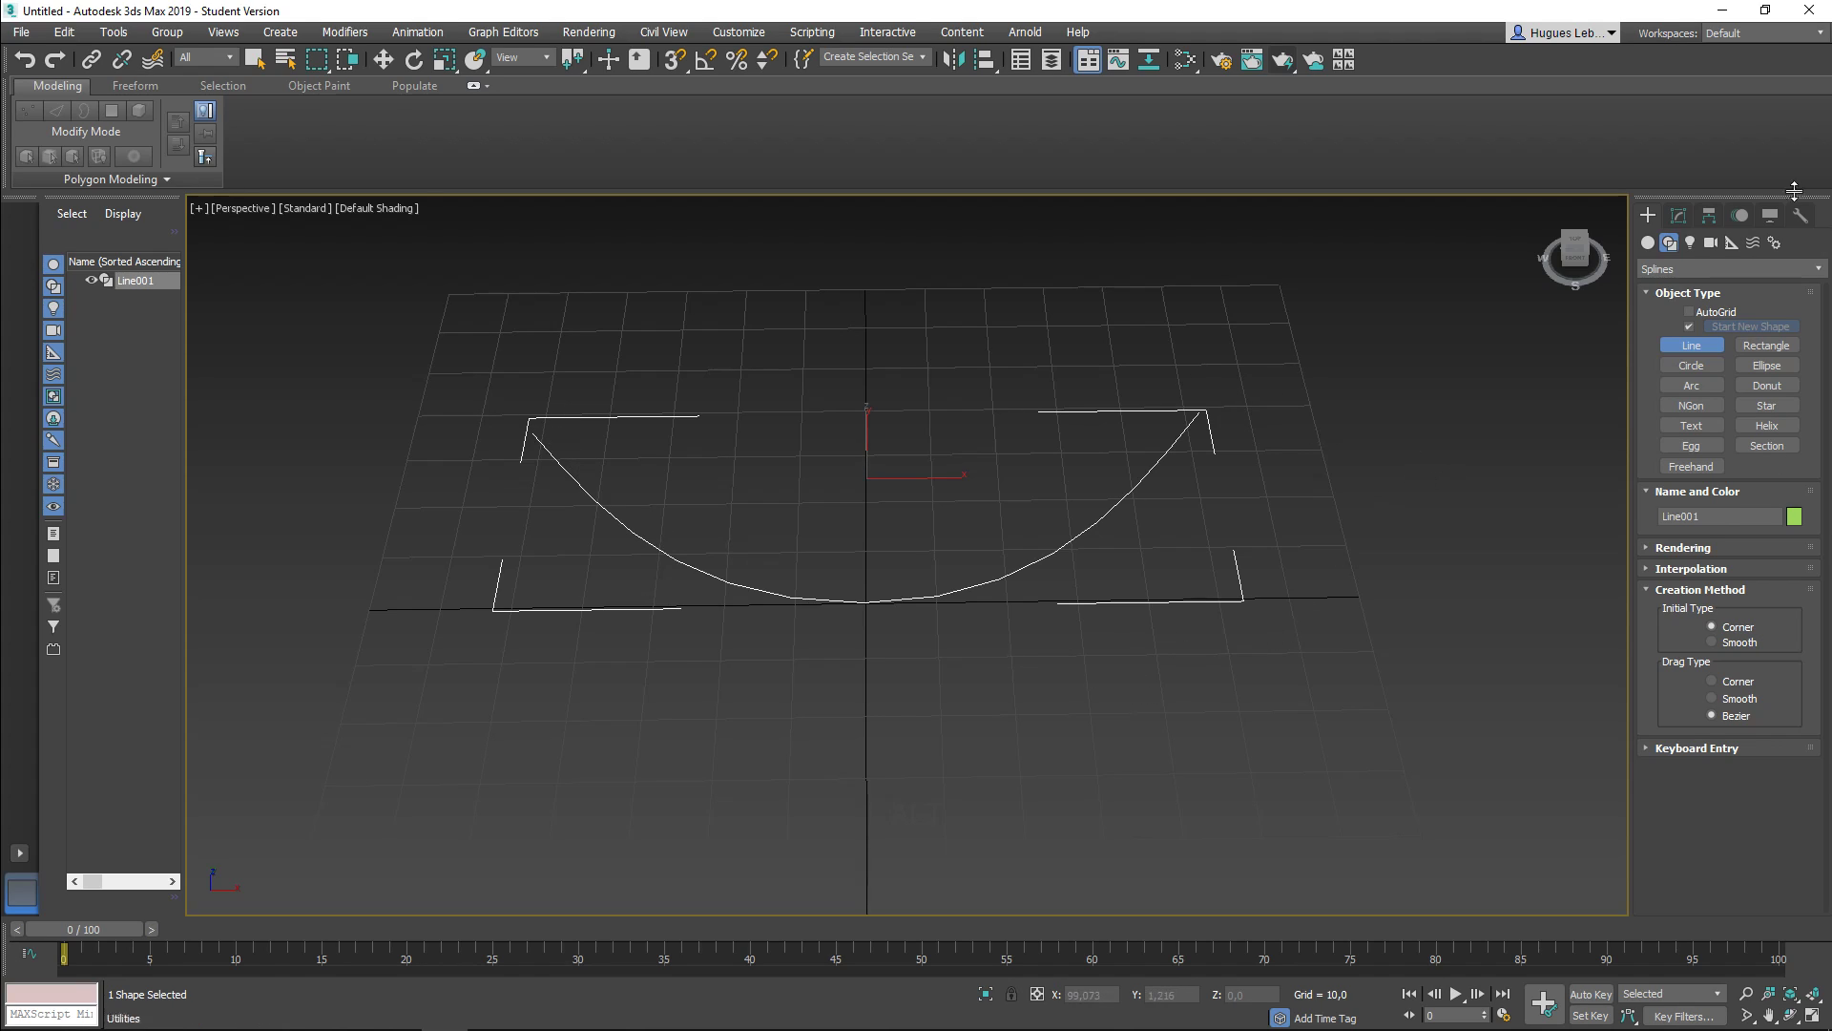
# Step: Apply an Extrude modifier to the open curve with an amount of 27,0
pyautogui.click(1685, 217)
pyautogui.click(1723, 272)
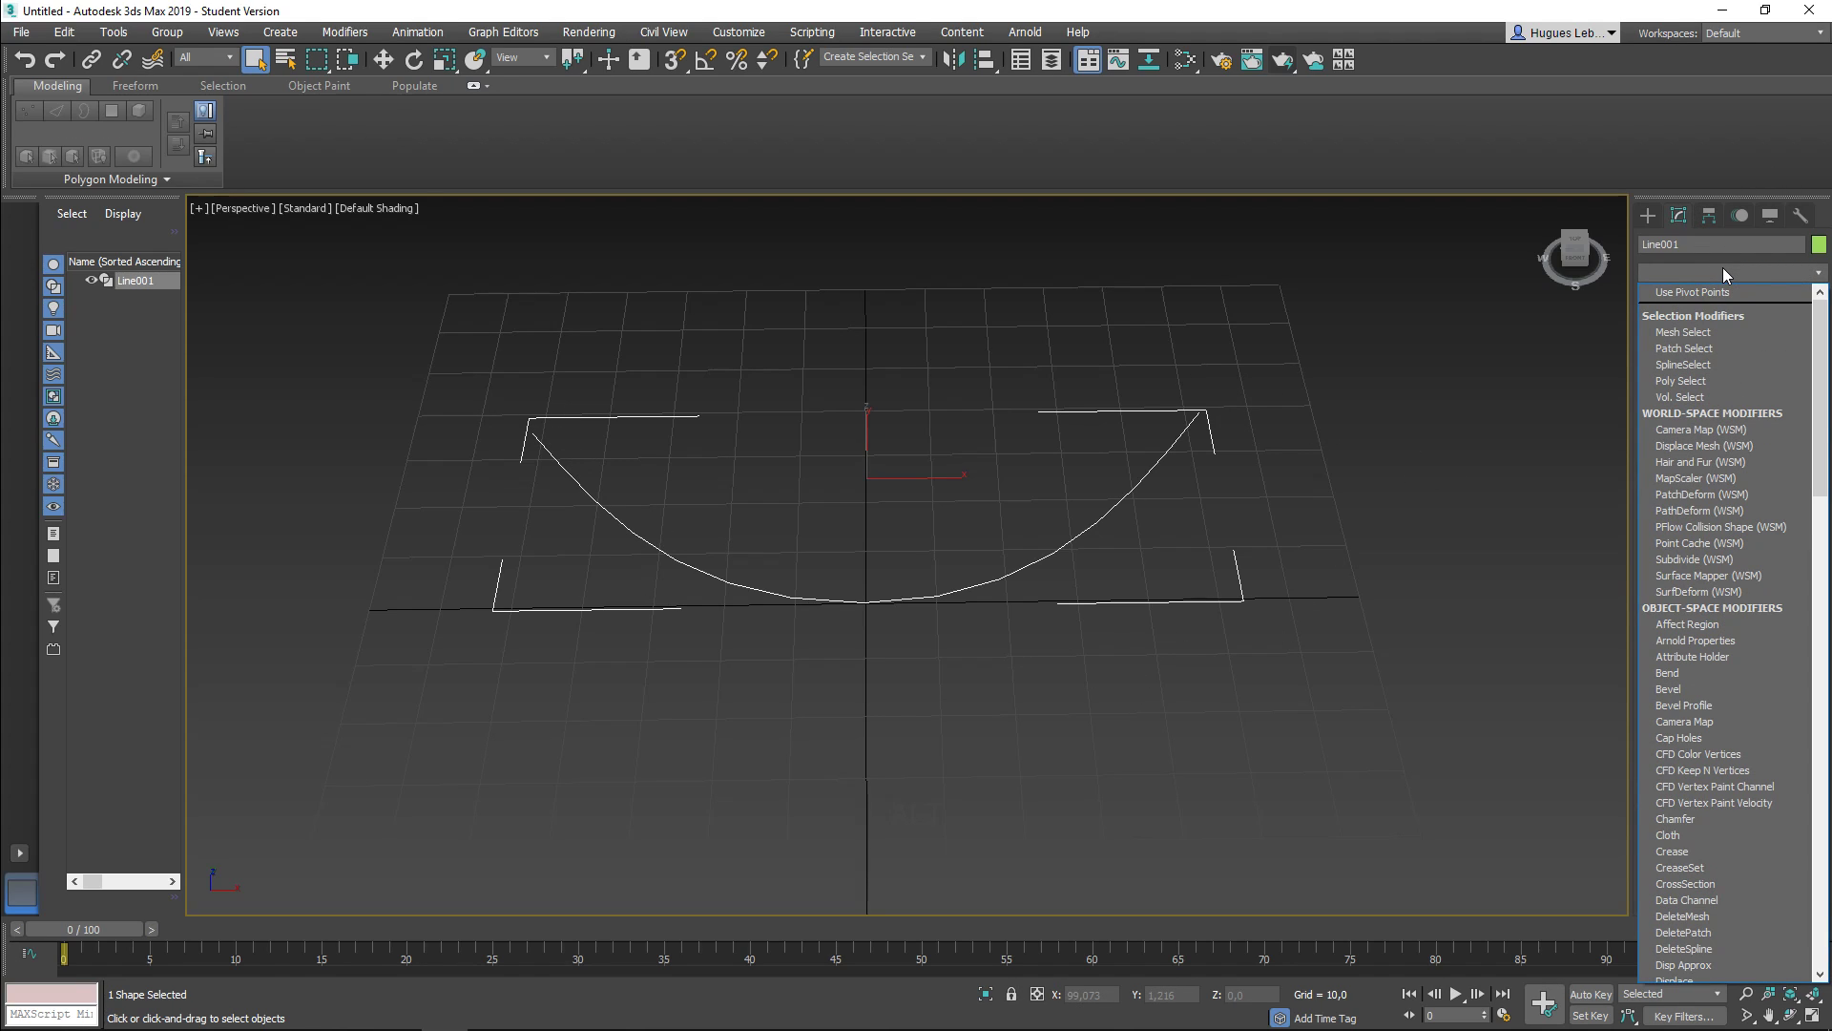
pyautogui.write('extr')
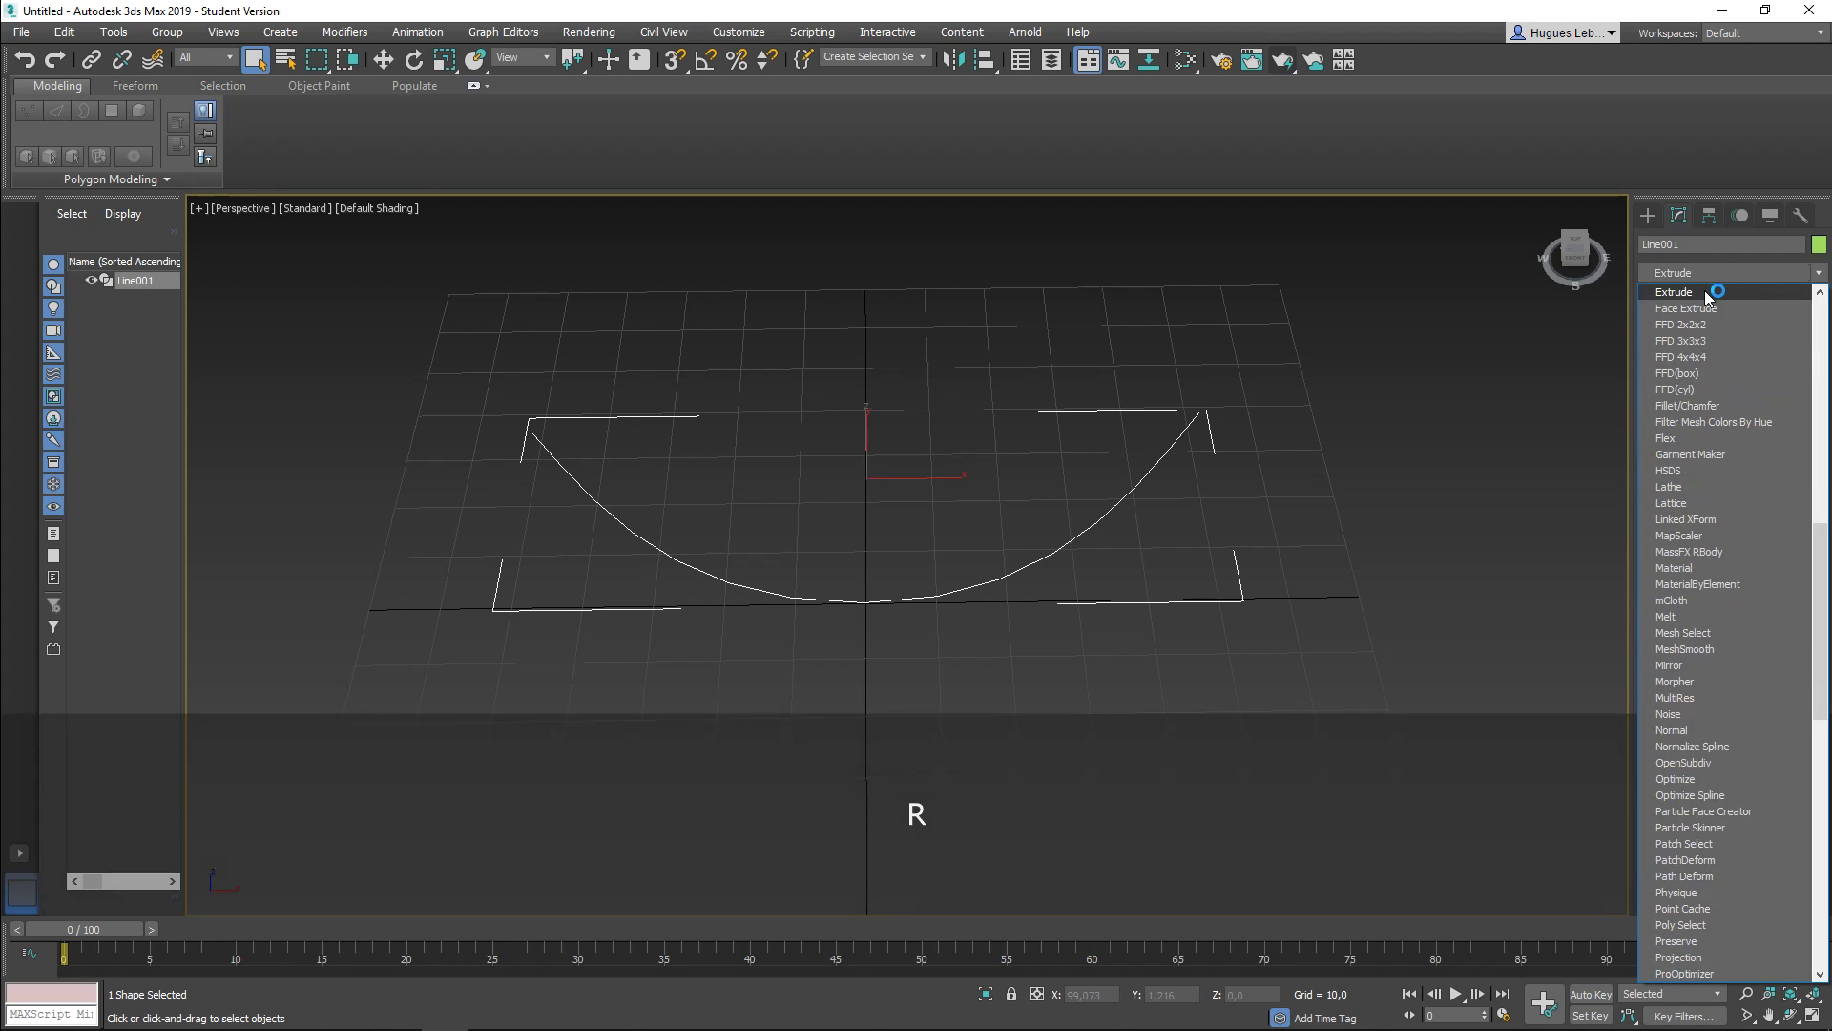
pyautogui.click(1708, 295)
pyautogui.moveTo(1090, 678)
pyautogui.keyDown('alt'); pyautogui.mouseDown(button='middle')
pyautogui.moveTo(1112, 643)
pyautogui.moveTo(1101, 674)
pyautogui.mouseUp(button='middle'); pyautogui.keyUp('alt')
pyautogui.moveTo(1783, 496); pyautogui.dragTo(1689, 509)
# Step: Render the extruded curved surface from its outer and inner sides to compare which faces are visible
pyautogui.keyDown('alt'); pyautogui.moveTo(1298, 573); pyautogui.dragTo(1143, 587, button='middle'); pyautogui.keyUp('alt')
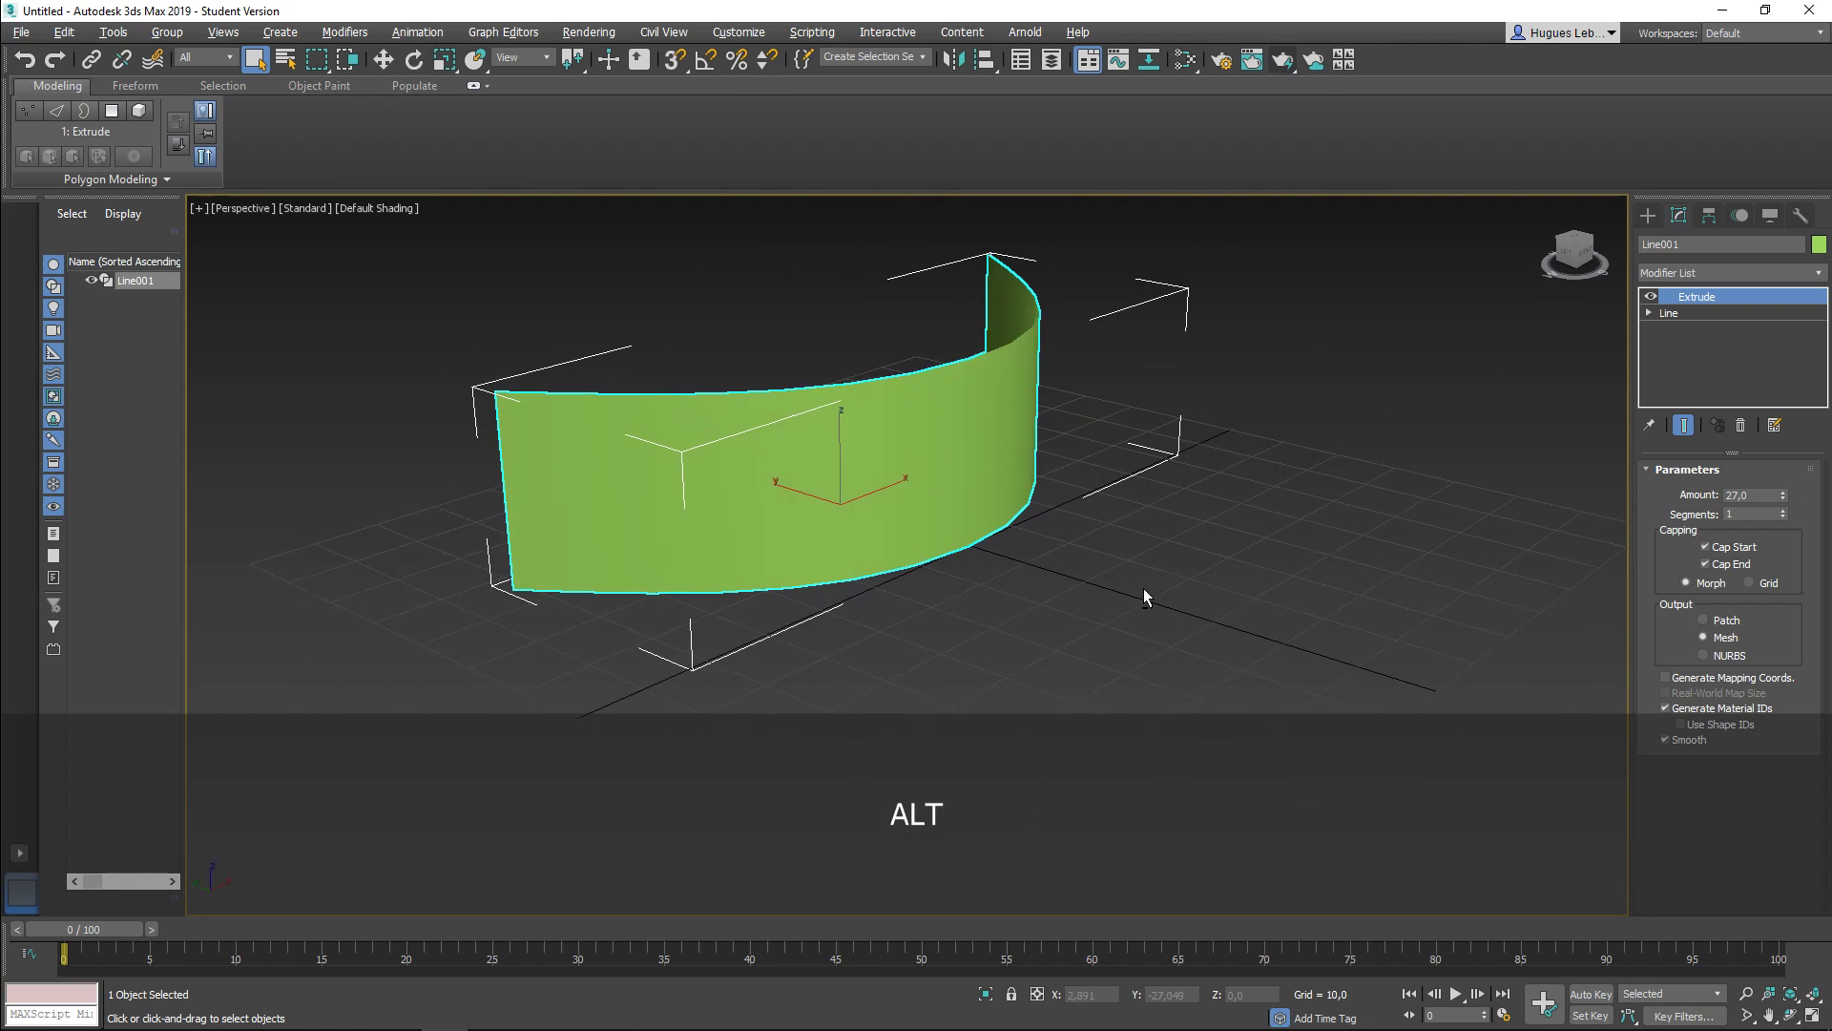
pyautogui.click(1282, 67)
pyautogui.click(836, 179)
pyautogui.keyDown('alt'); pyautogui.moveTo(826, 373); pyautogui.dragTo(1011, 382, button='middle'); pyautogui.keyUp('alt')
pyautogui.click(1281, 63)
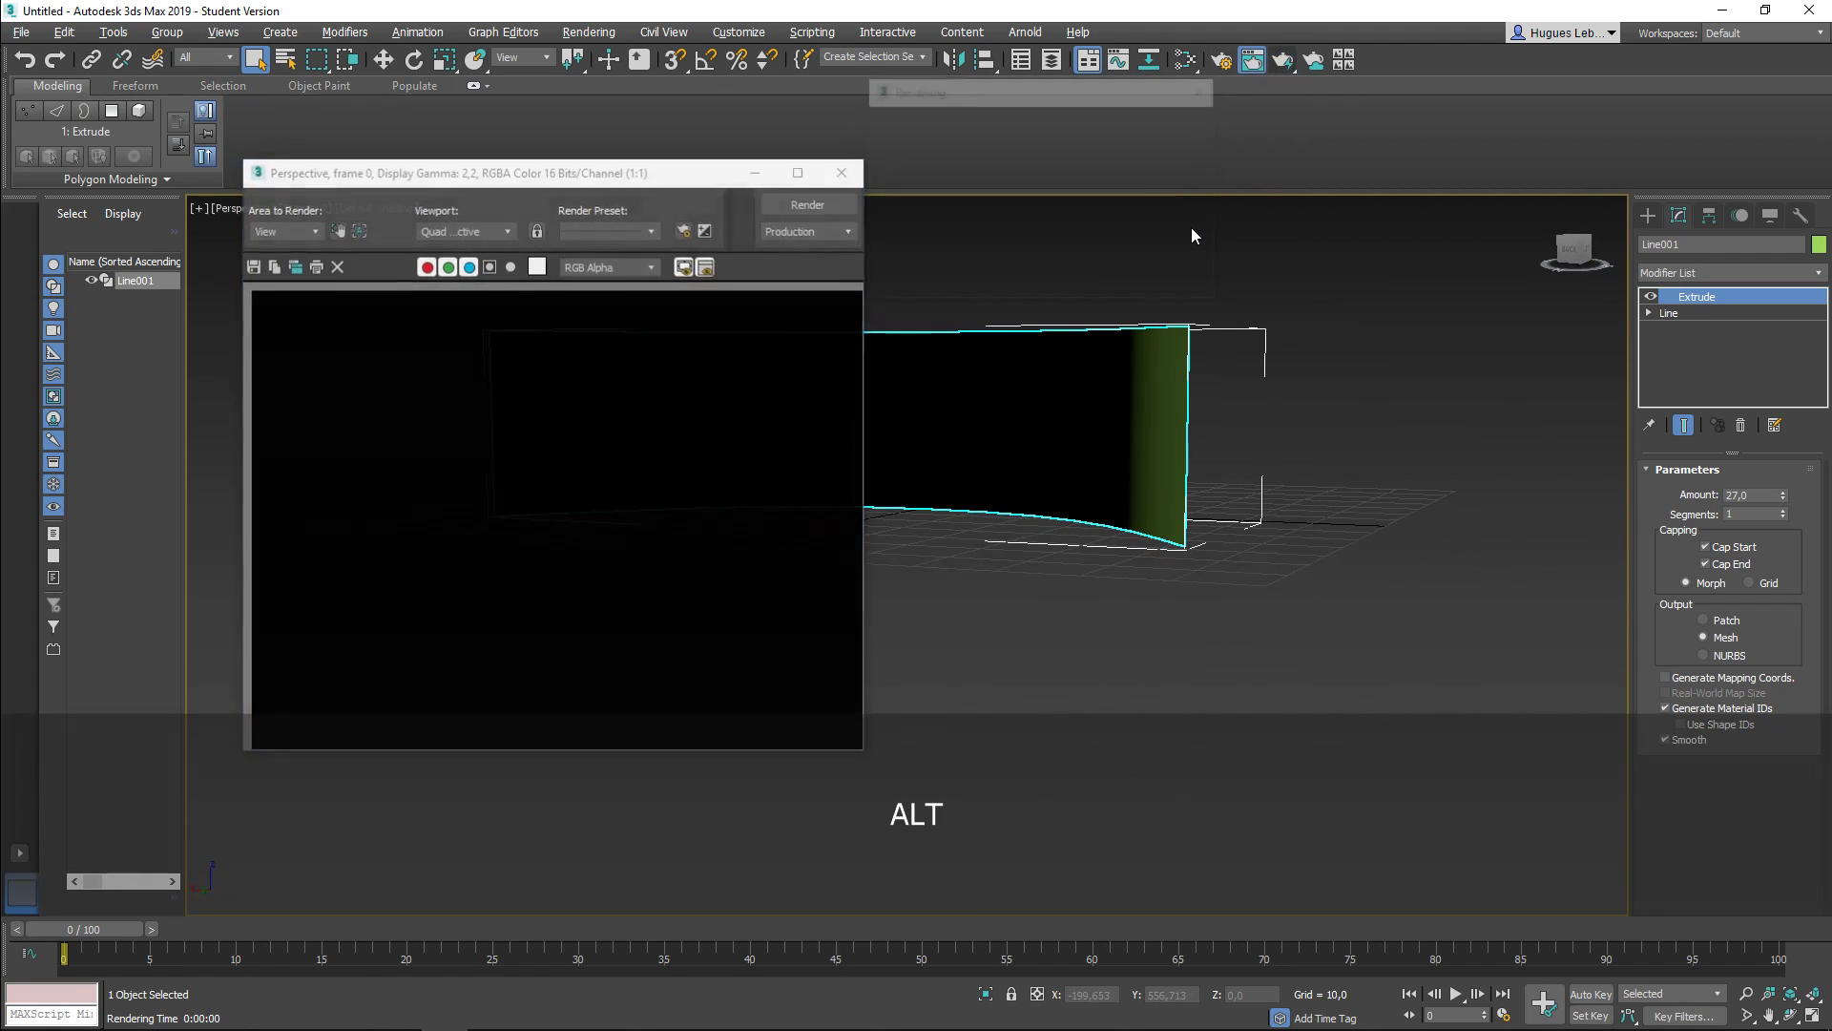
pyautogui.click(841, 173)
pyautogui.keyDown('alt'); pyautogui.moveTo(1347, 315); pyautogui.dragTo(1260, 385, button='middle'); pyautogui.keyUp('alt')
pyautogui.keyDown('alt'); pyautogui.moveTo(894, 438); pyautogui.dragTo(1256, 475, button='middle'); pyautogui.keyUp('alt')
pyautogui.moveTo(895, 642)
pyautogui.keyDown('alt'); pyautogui.mouseDown(button='middle')
pyautogui.moveTo(1178, 662)
pyautogui.moveTo(1218, 626)
pyautogui.moveTo(805, 601)
pyautogui.moveTo(840, 657)
pyautogui.moveTo(863, 618)
pyautogui.moveTo(1199, 687)
pyautogui.moveTo(936, 610)
pyautogui.moveTo(883, 663)
pyautogui.mouseUp(button='middle'); pyautogui.keyUp('alt')
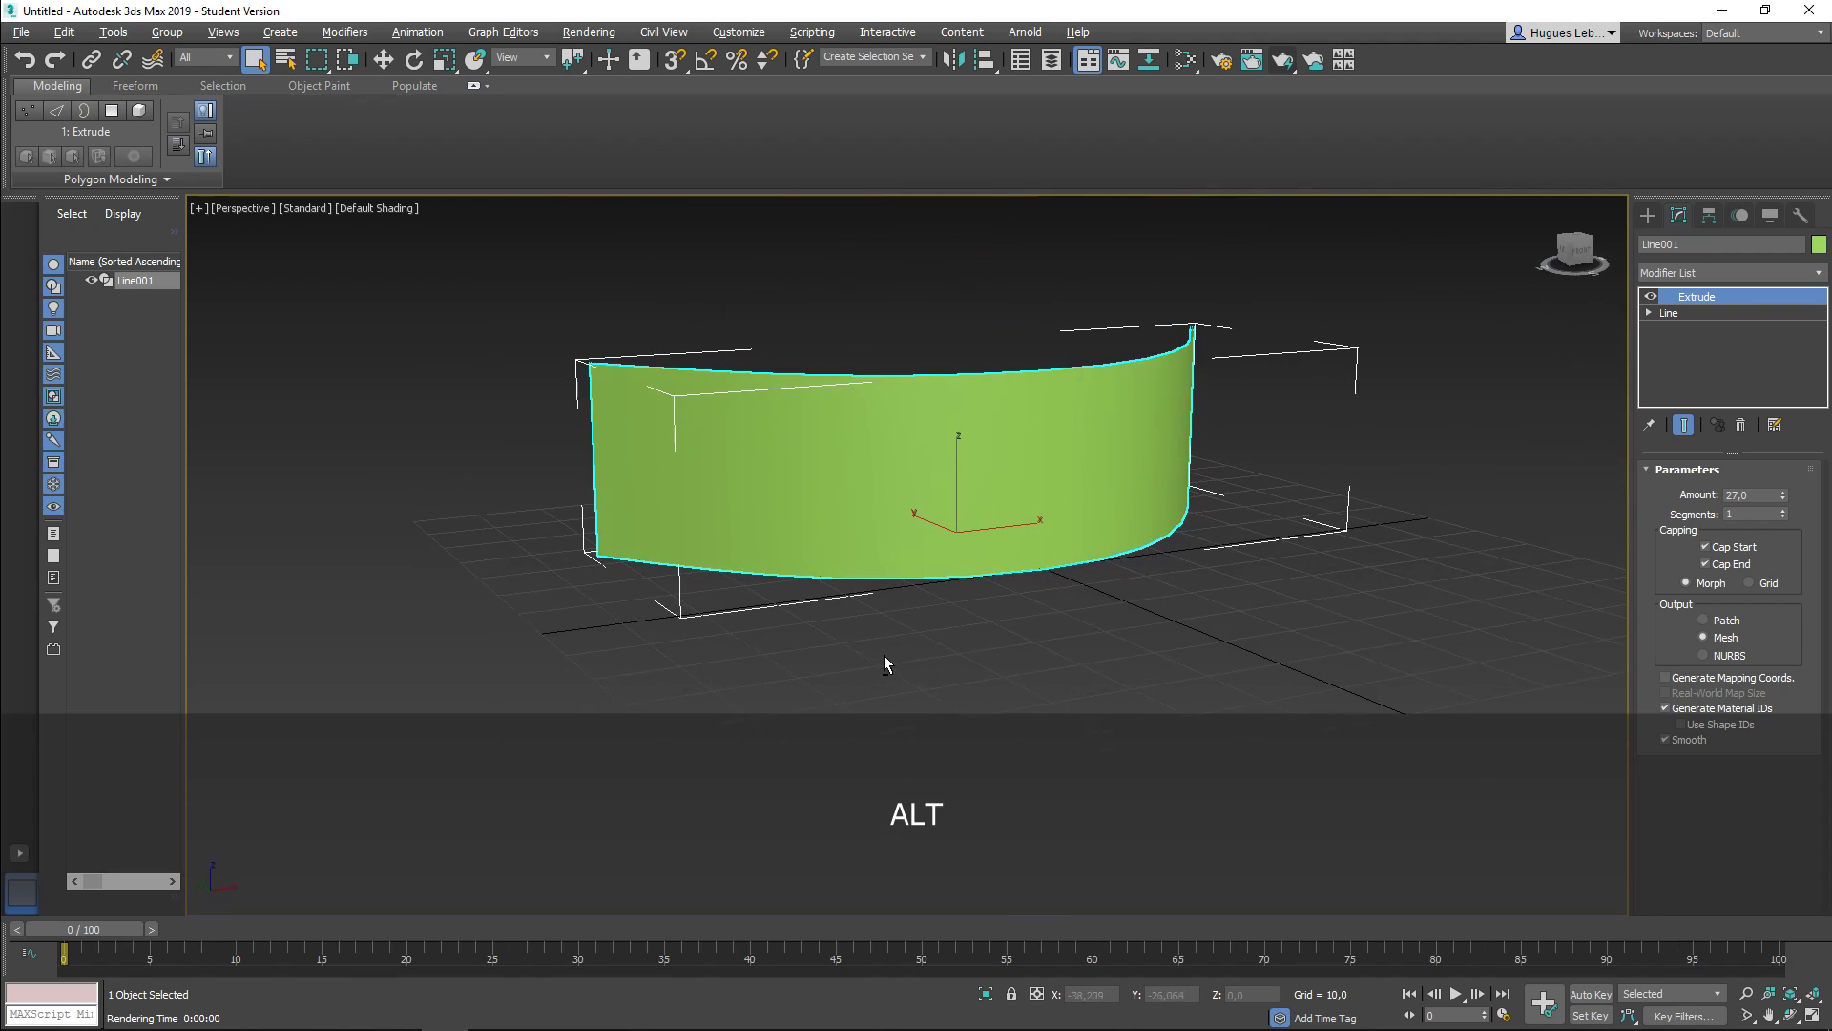
# Step: Add a Normal modifier with Flip Normals enabled to the extruded curved surface
pyautogui.click(1688, 272)
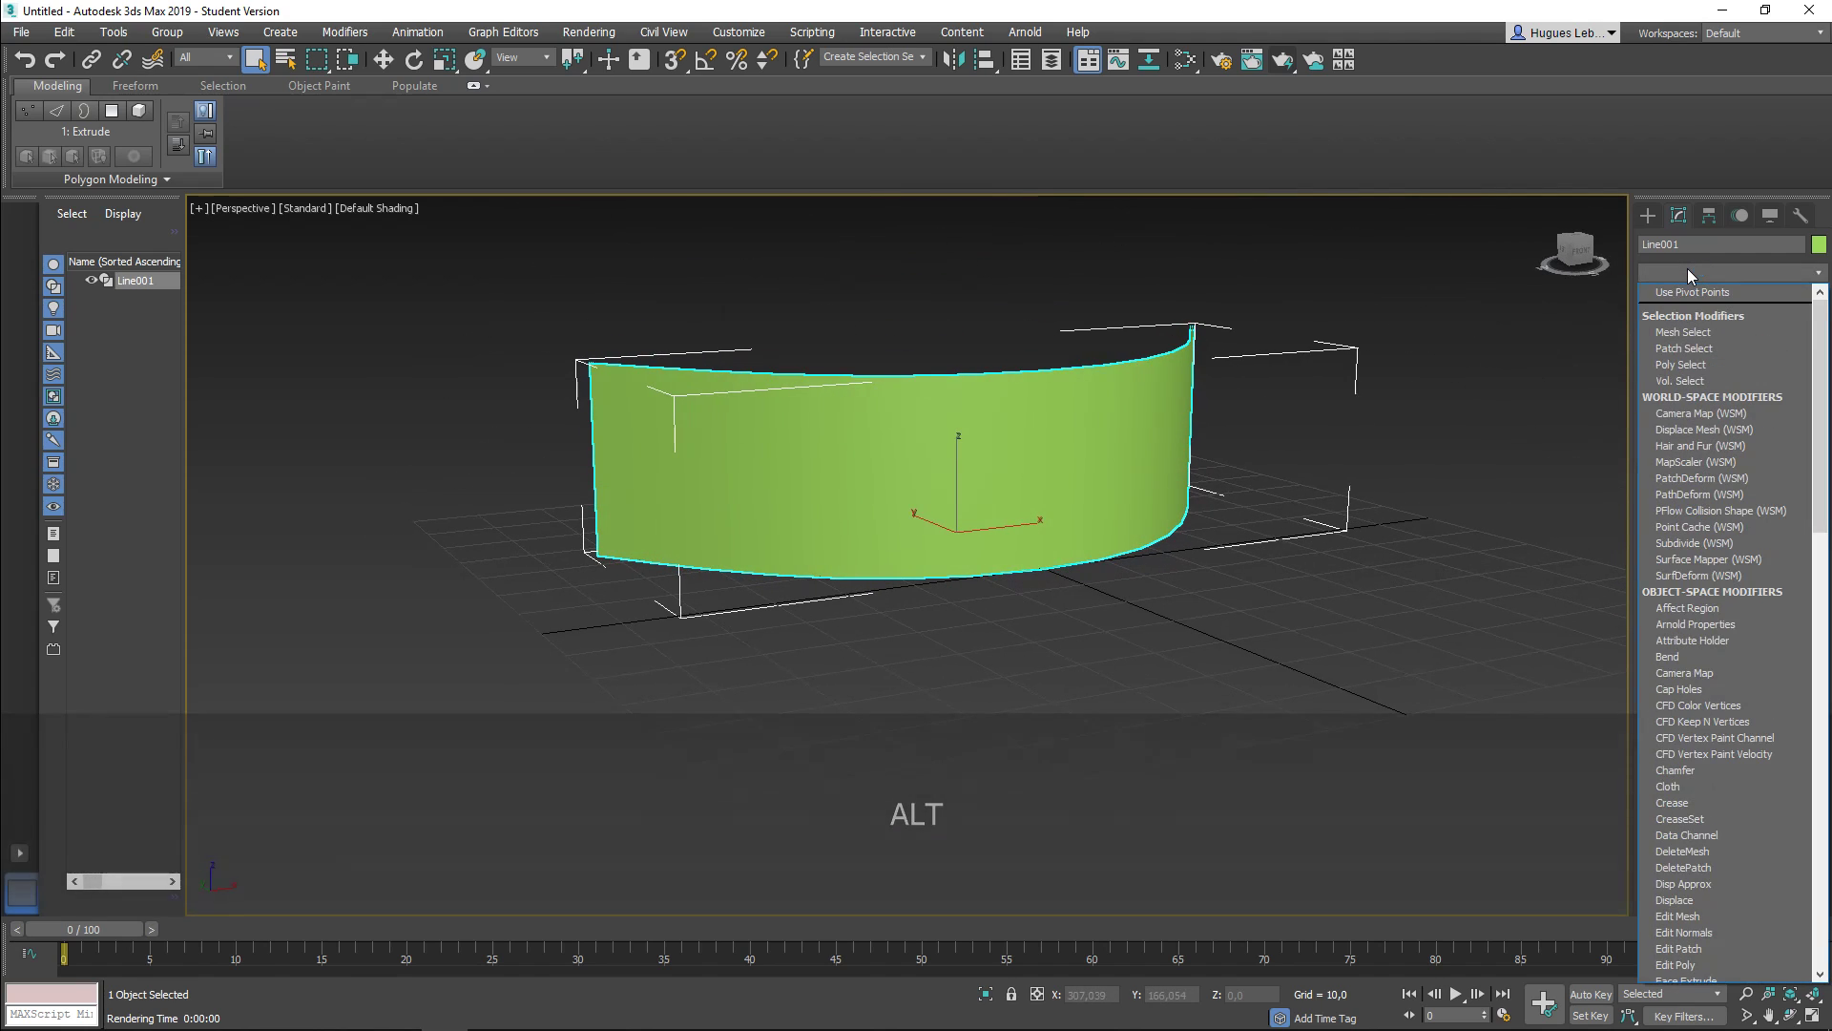
pyautogui.write('normal')
pyautogui.press('Return')
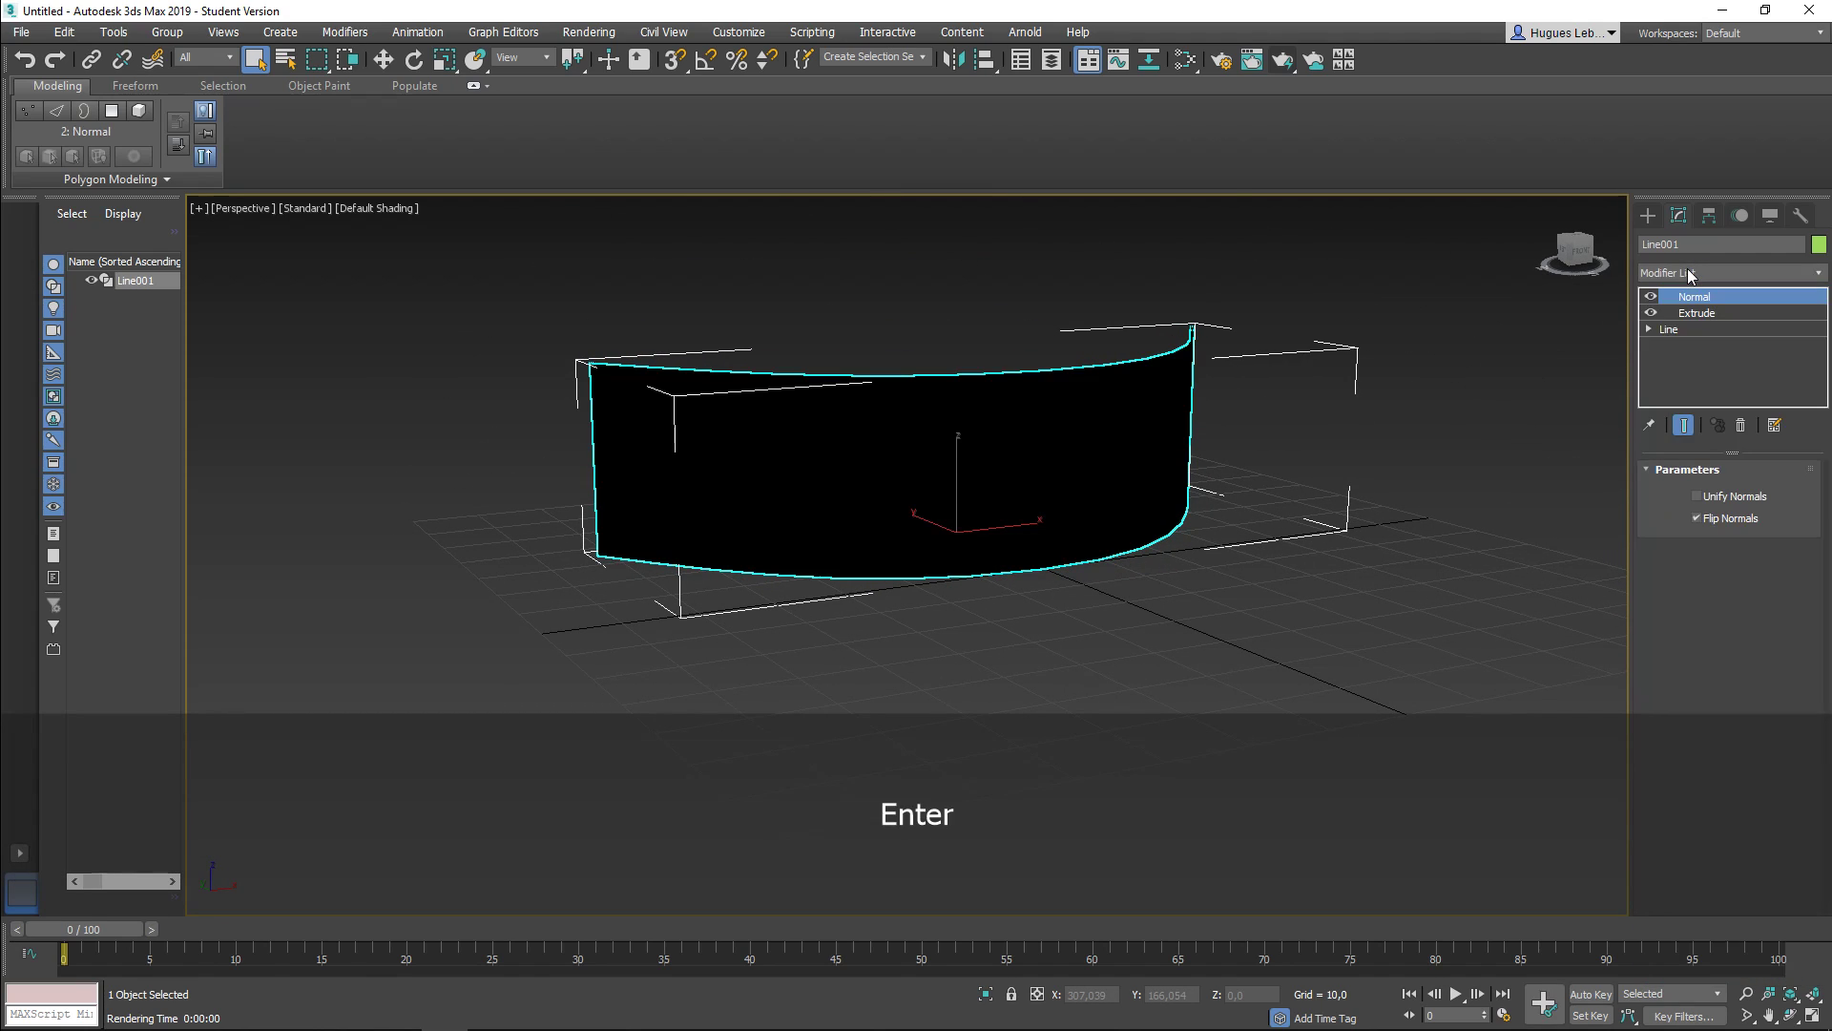
# Step: Render the flipped surface from its inner and outer sides and inspect it from several angles
pyautogui.press('alt')
pyautogui.keyDown('alt'); pyautogui.moveTo(801, 653); pyautogui.dragTo(1126, 610, button='middle'); pyautogui.keyUp('alt')
pyautogui.click(1282, 59)
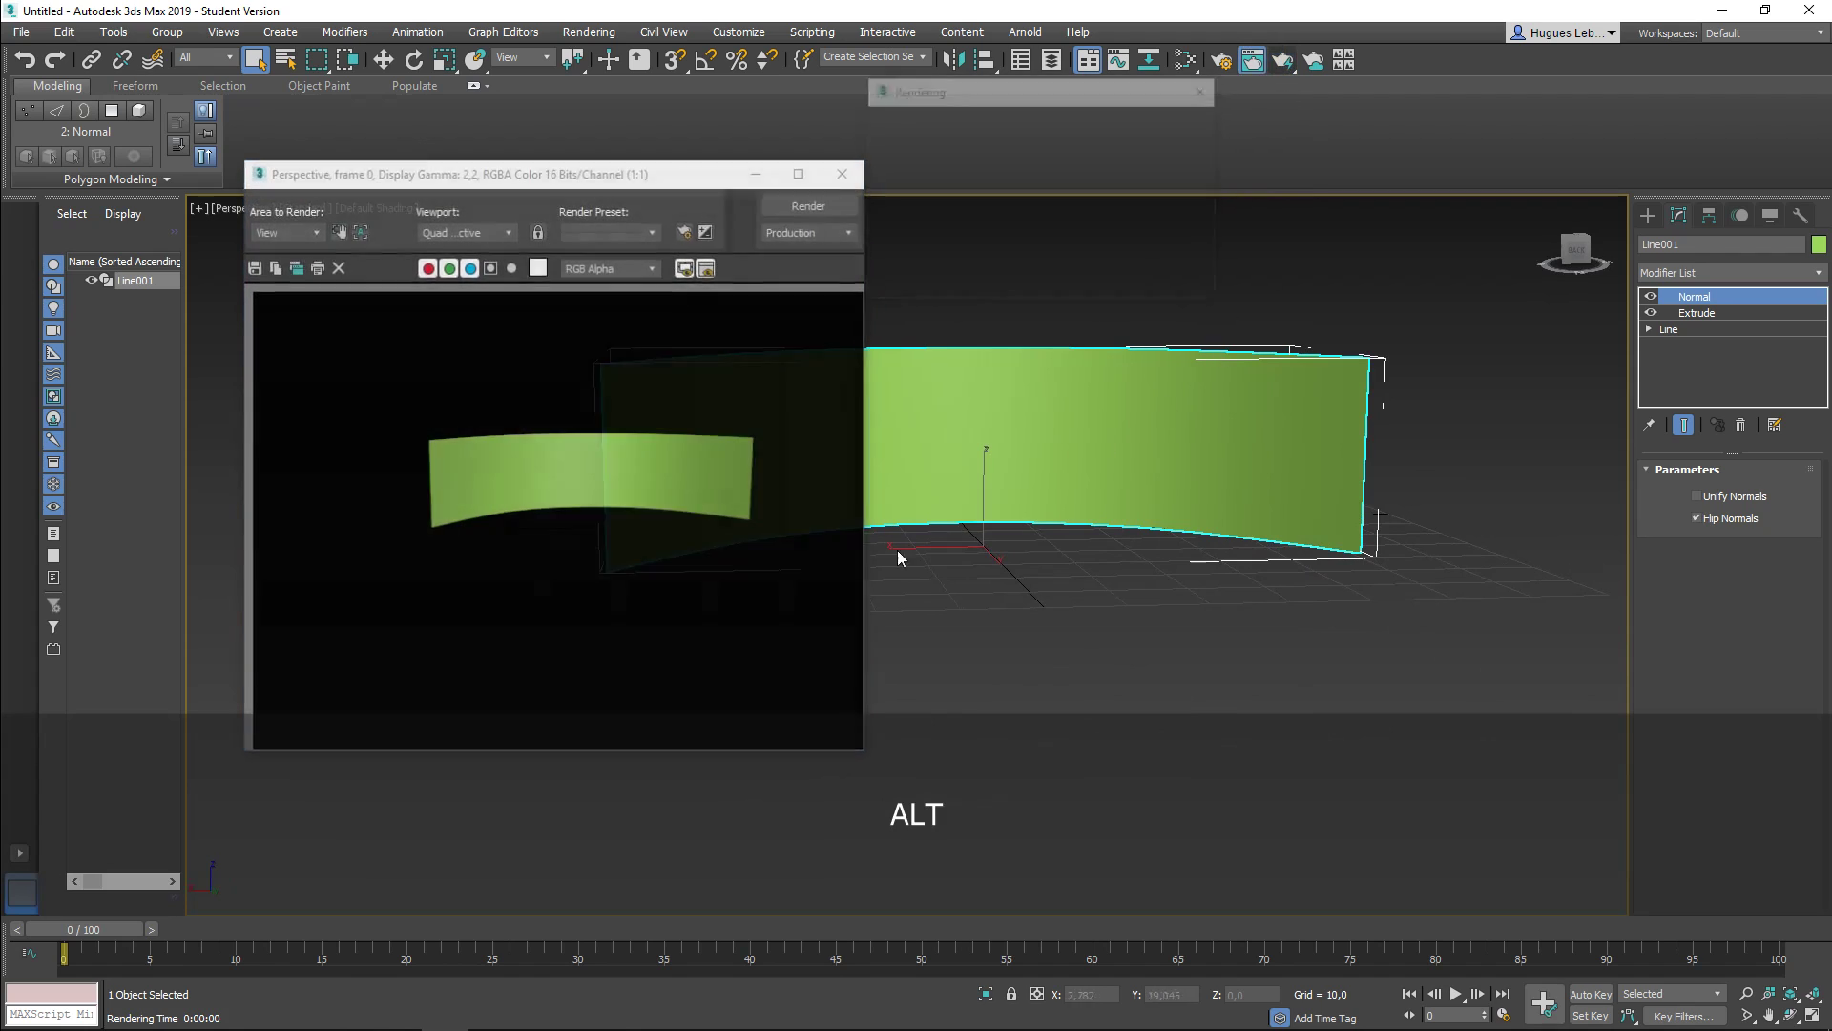
pyautogui.click(849, 170)
pyautogui.keyDown('alt'); pyautogui.moveTo(1423, 535); pyautogui.dragTo(1095, 525, button='middle'); pyautogui.keyUp('alt')
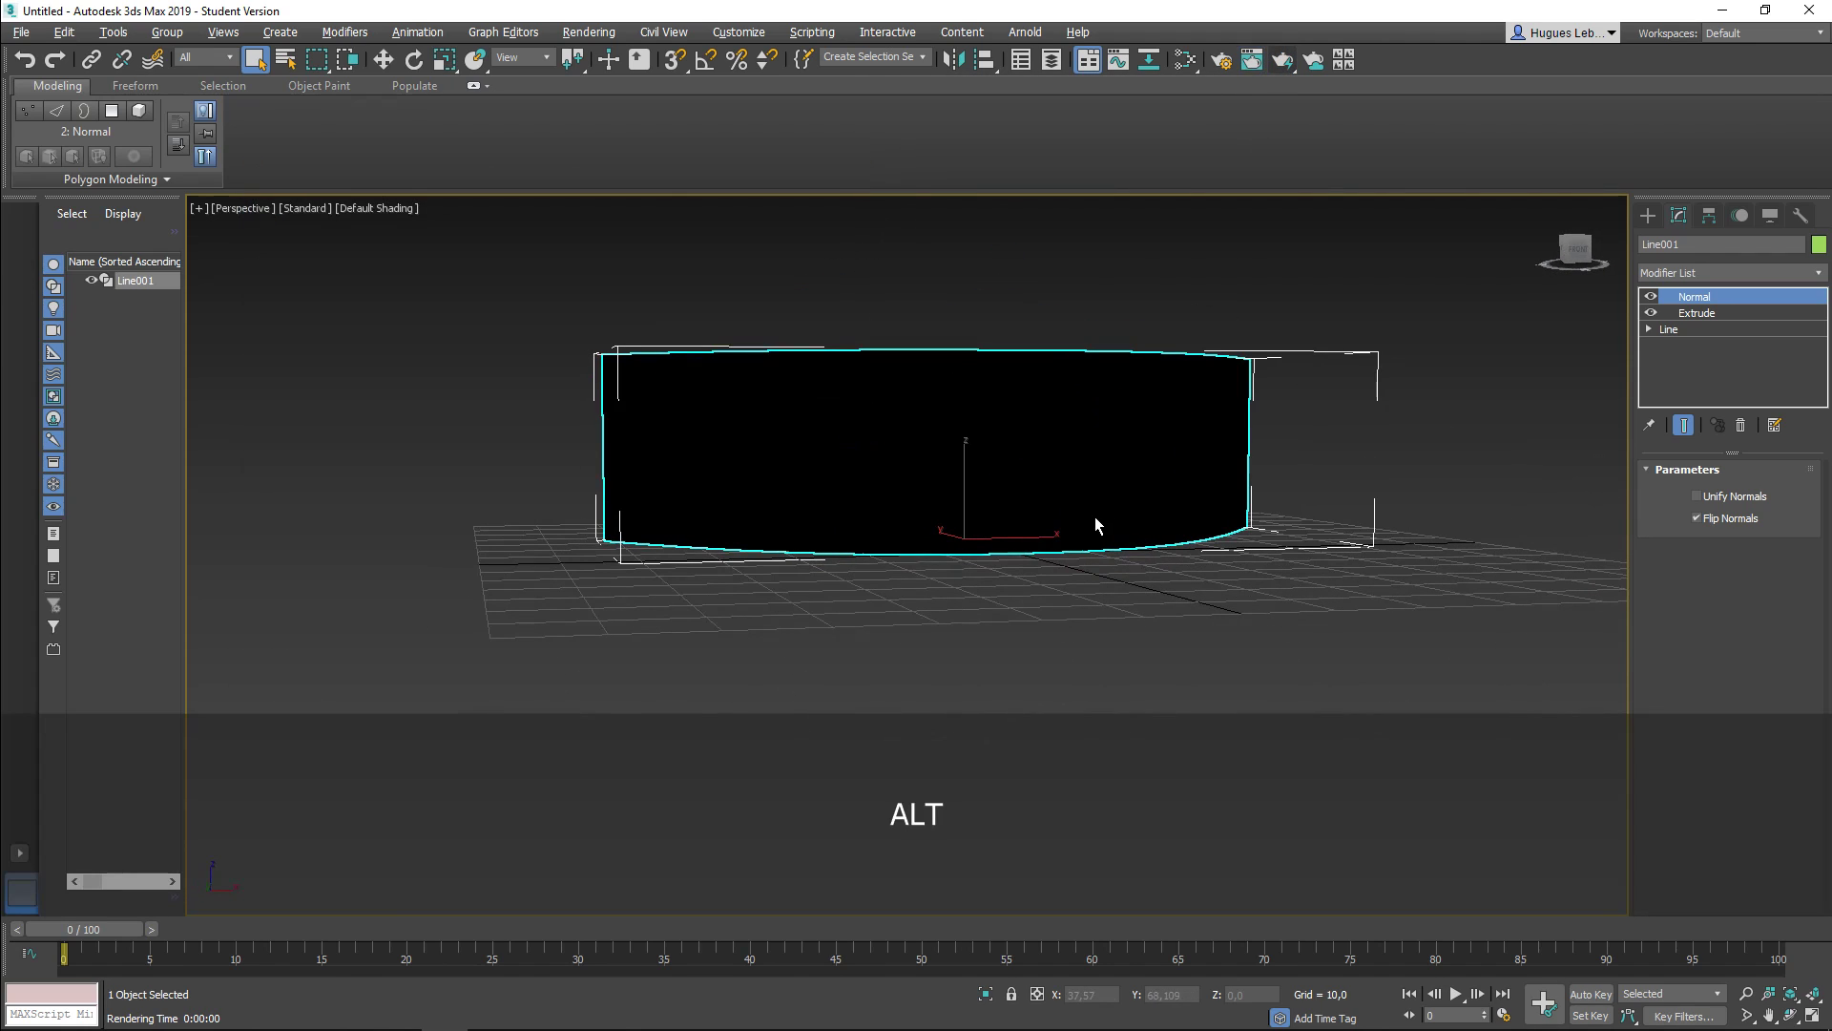
pyautogui.click(1282, 60)
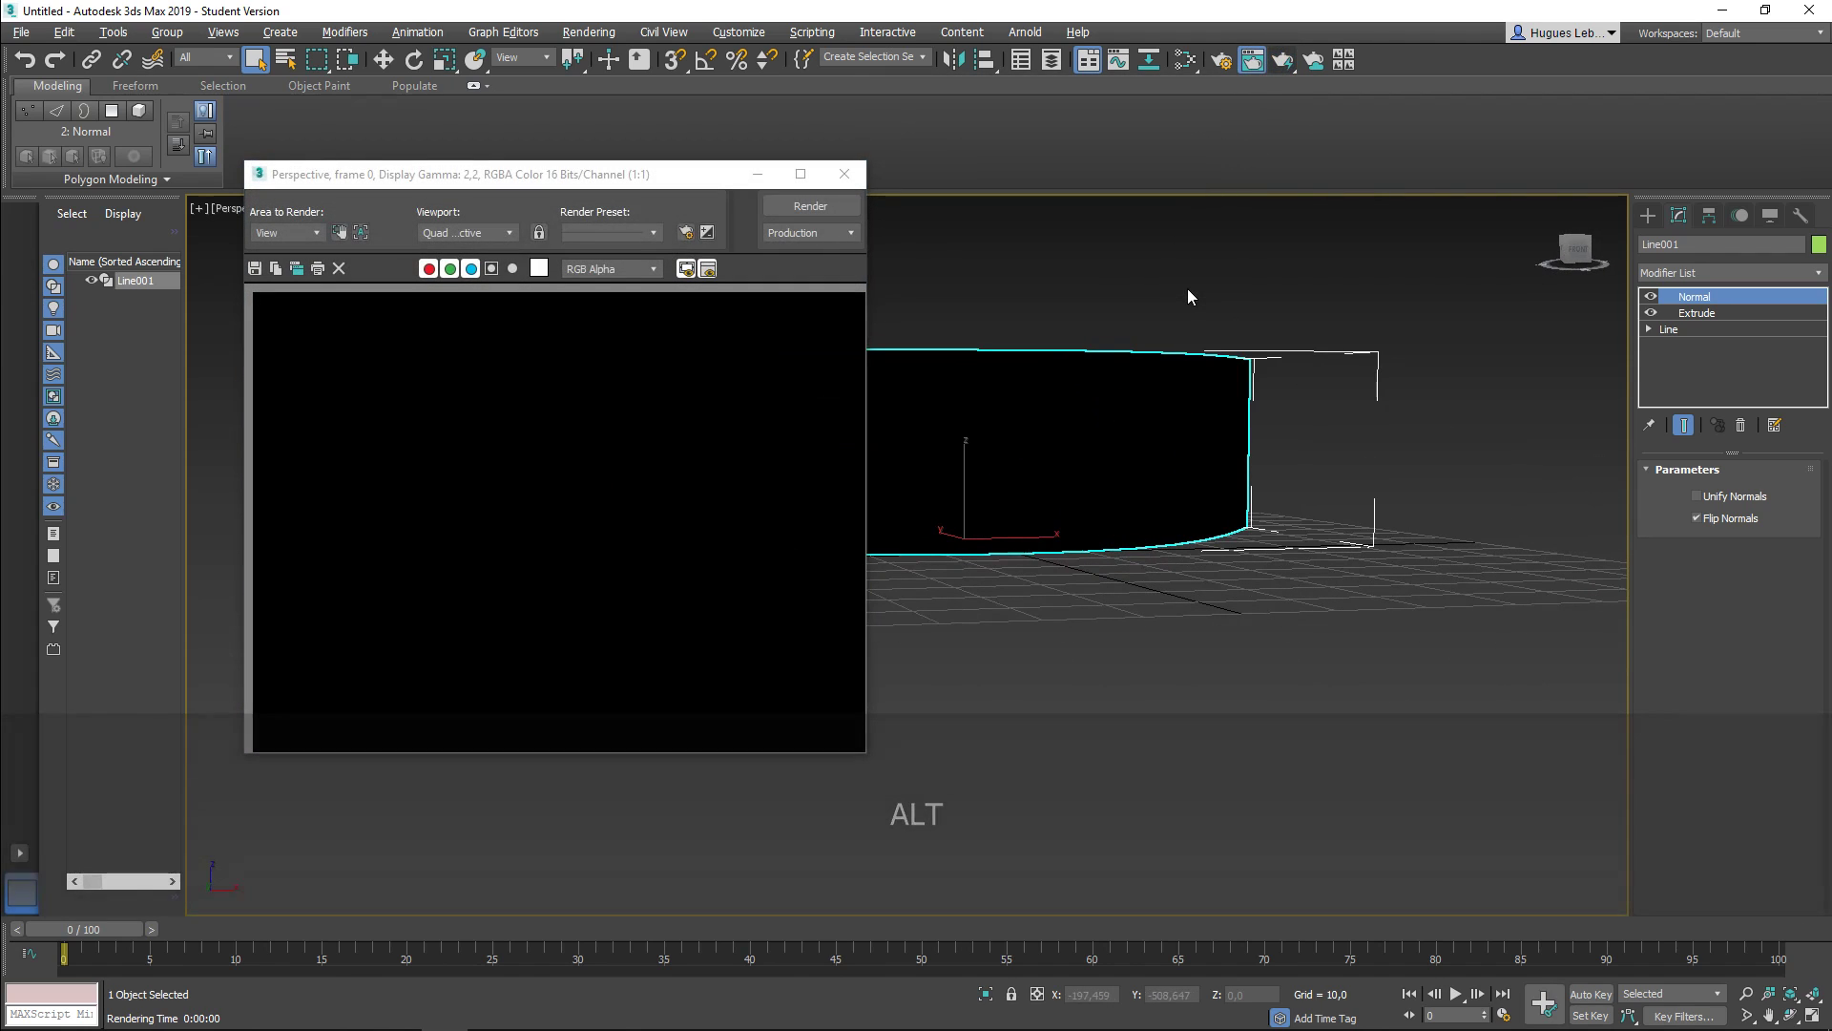
pyautogui.click(849, 170)
pyautogui.keyDown('alt'); pyautogui.moveTo(1044, 514); pyautogui.dragTo(1201, 613, button='middle'); pyautogui.keyUp('alt')
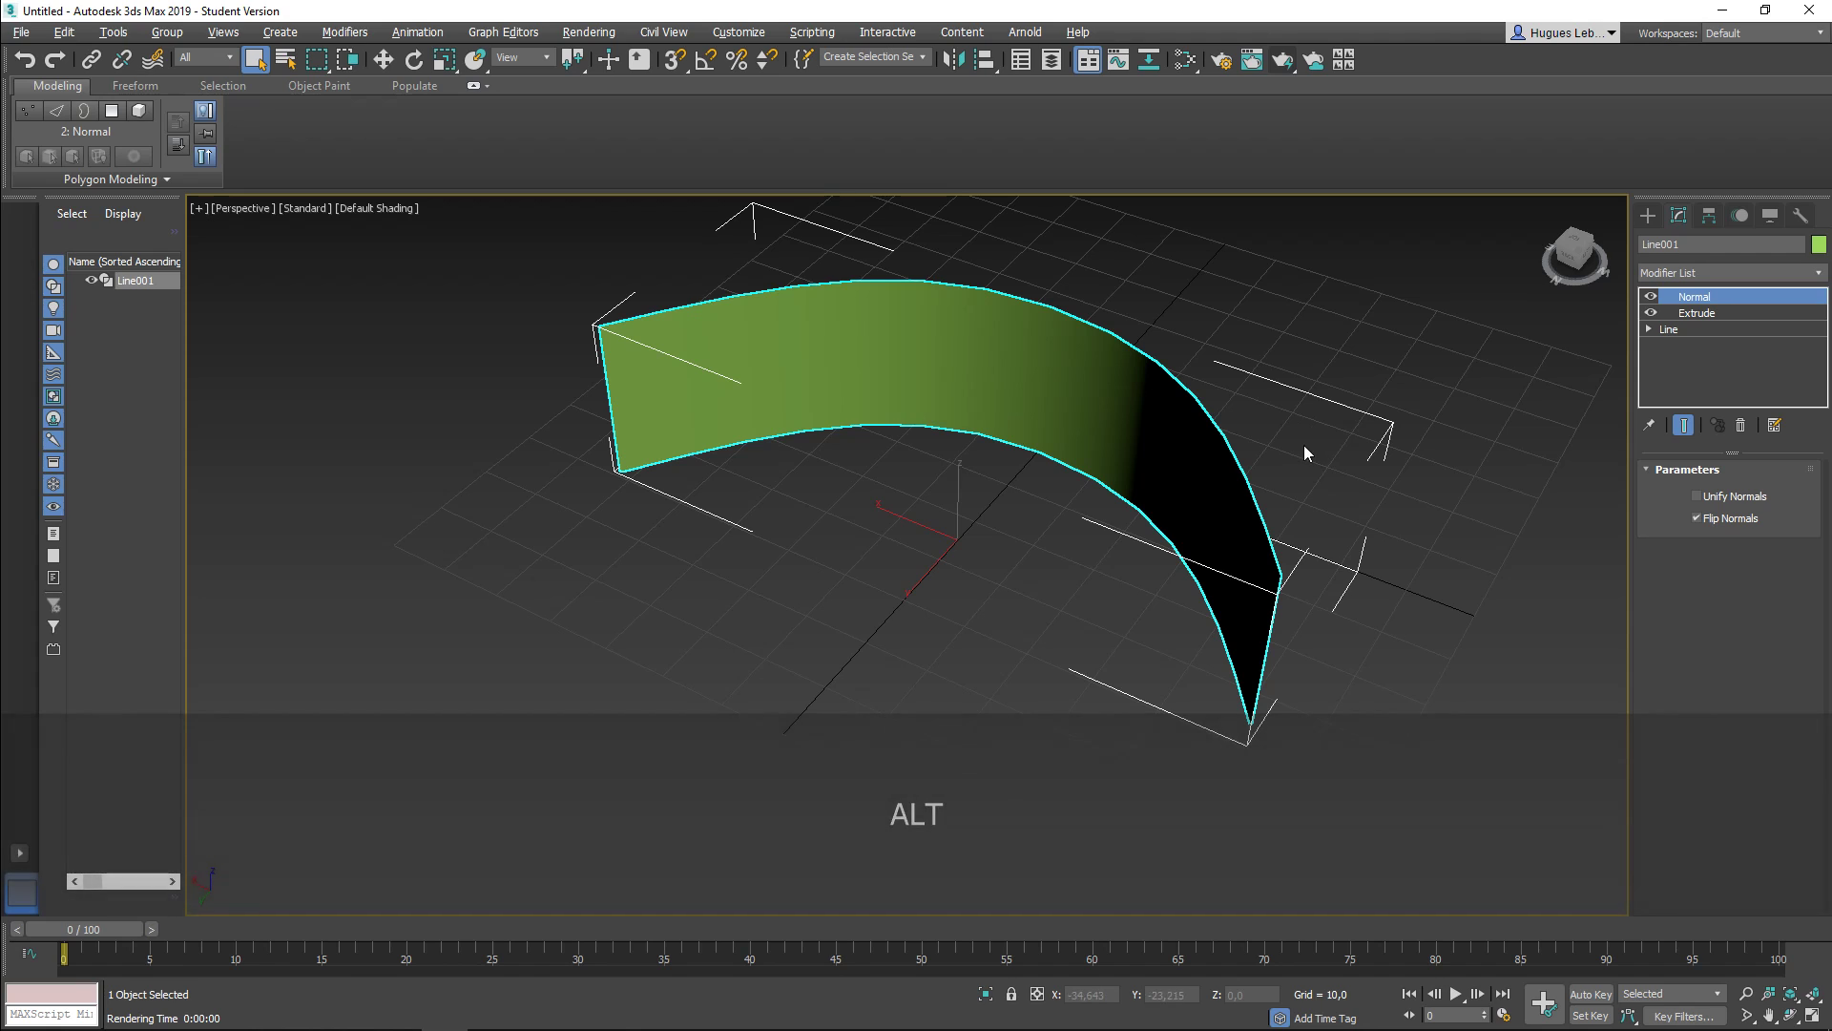
pyautogui.keyDown('alt'); pyautogui.moveTo(1315, 469); pyautogui.dragTo(1300, 512, button='middle'); pyautogui.keyUp('alt')
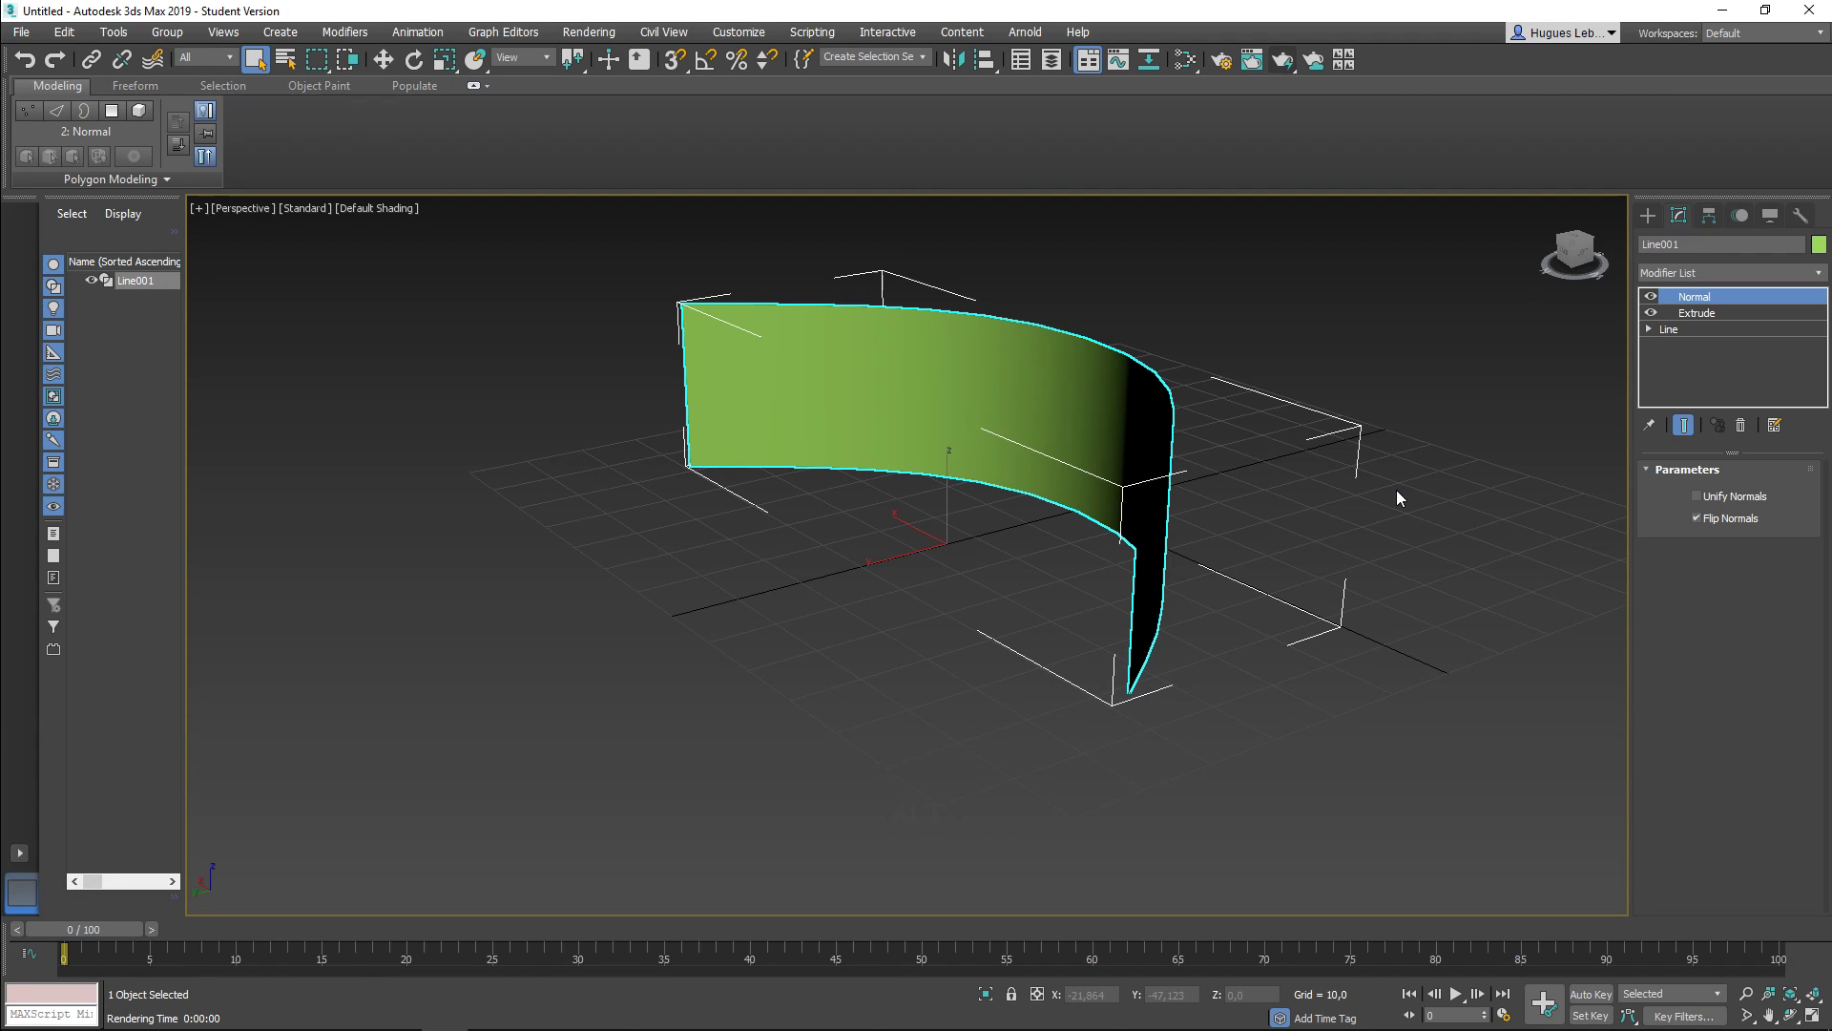
pyautogui.keyDown('alt'); pyautogui.moveTo(1420, 498); pyautogui.dragTo(1259, 466, button='middle'); pyautogui.keyUp('alt')
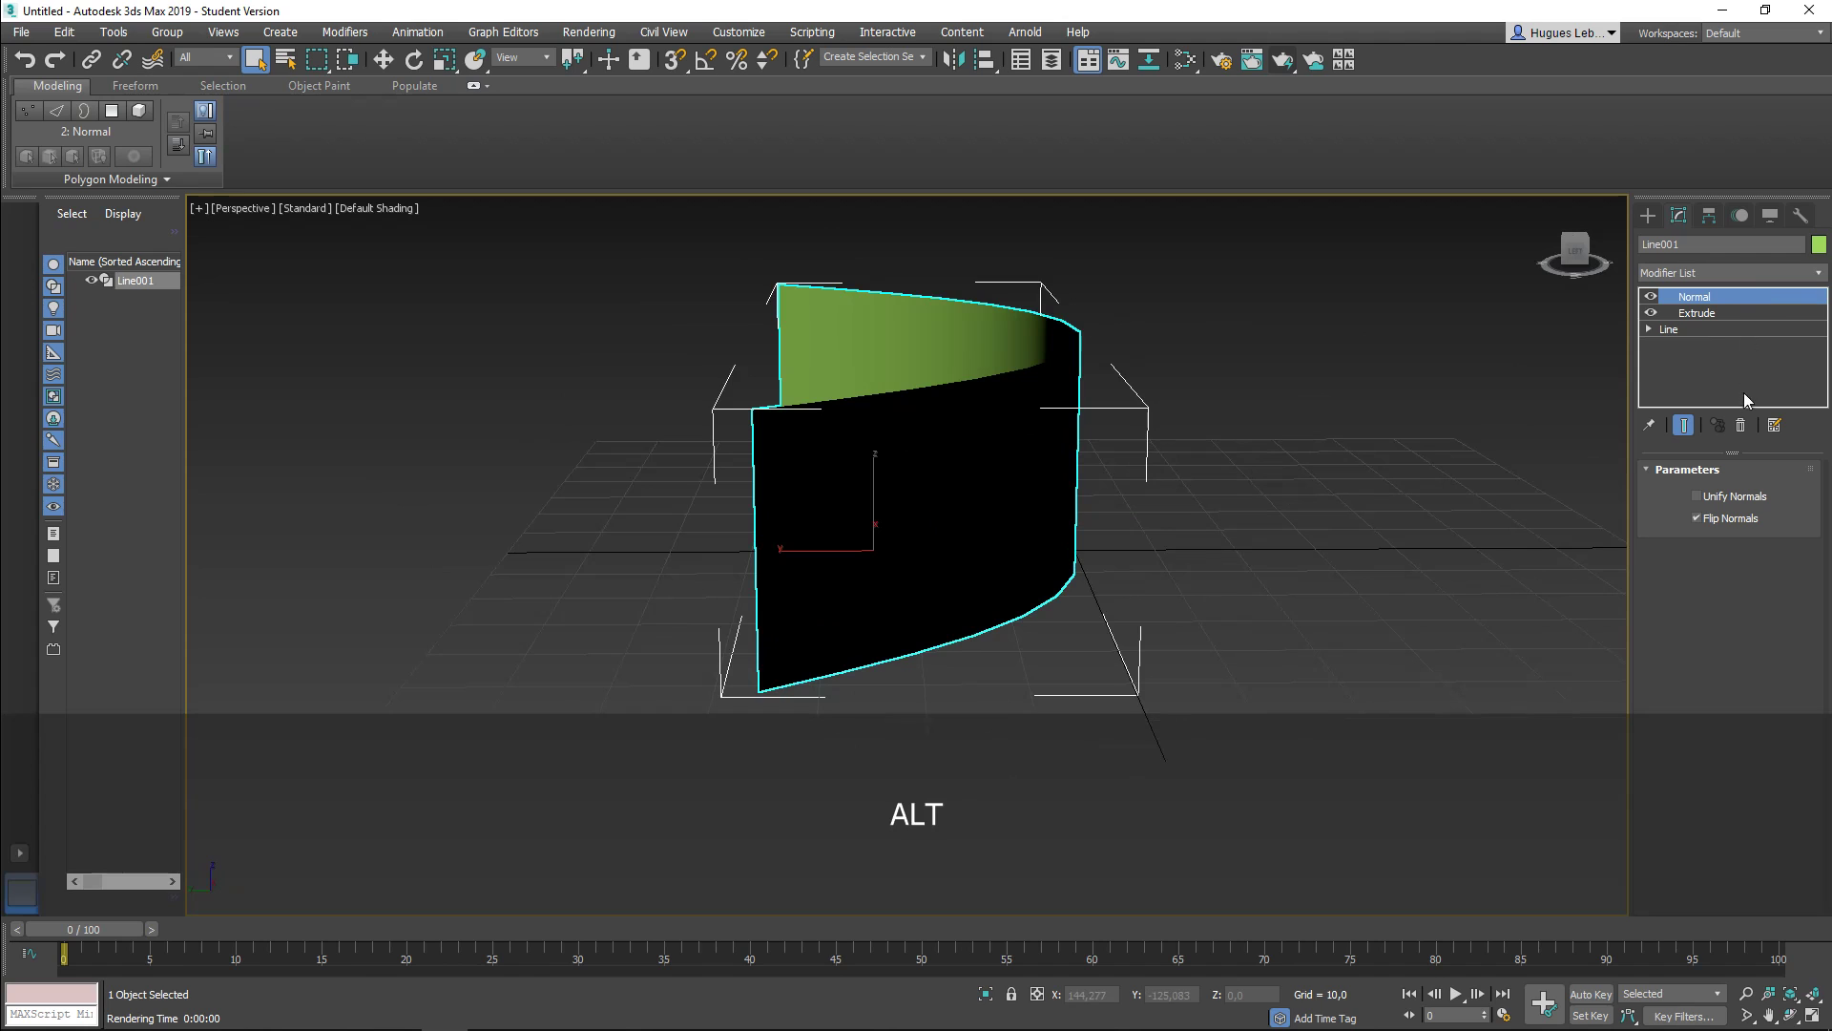
# Step: Remove the Normal and Extrude modifiers so only the base line remains
pyautogui.click(1740, 425)
pyautogui.click(1741, 424)
pyautogui.keyDown('alt'); pyautogui.moveTo(1296, 477); pyautogui.dragTo(1018, 469, button='middle'); pyautogui.keyUp('alt')
pyautogui.moveTo(1018, 470); pyautogui.dragTo(980, 536, button='middle')
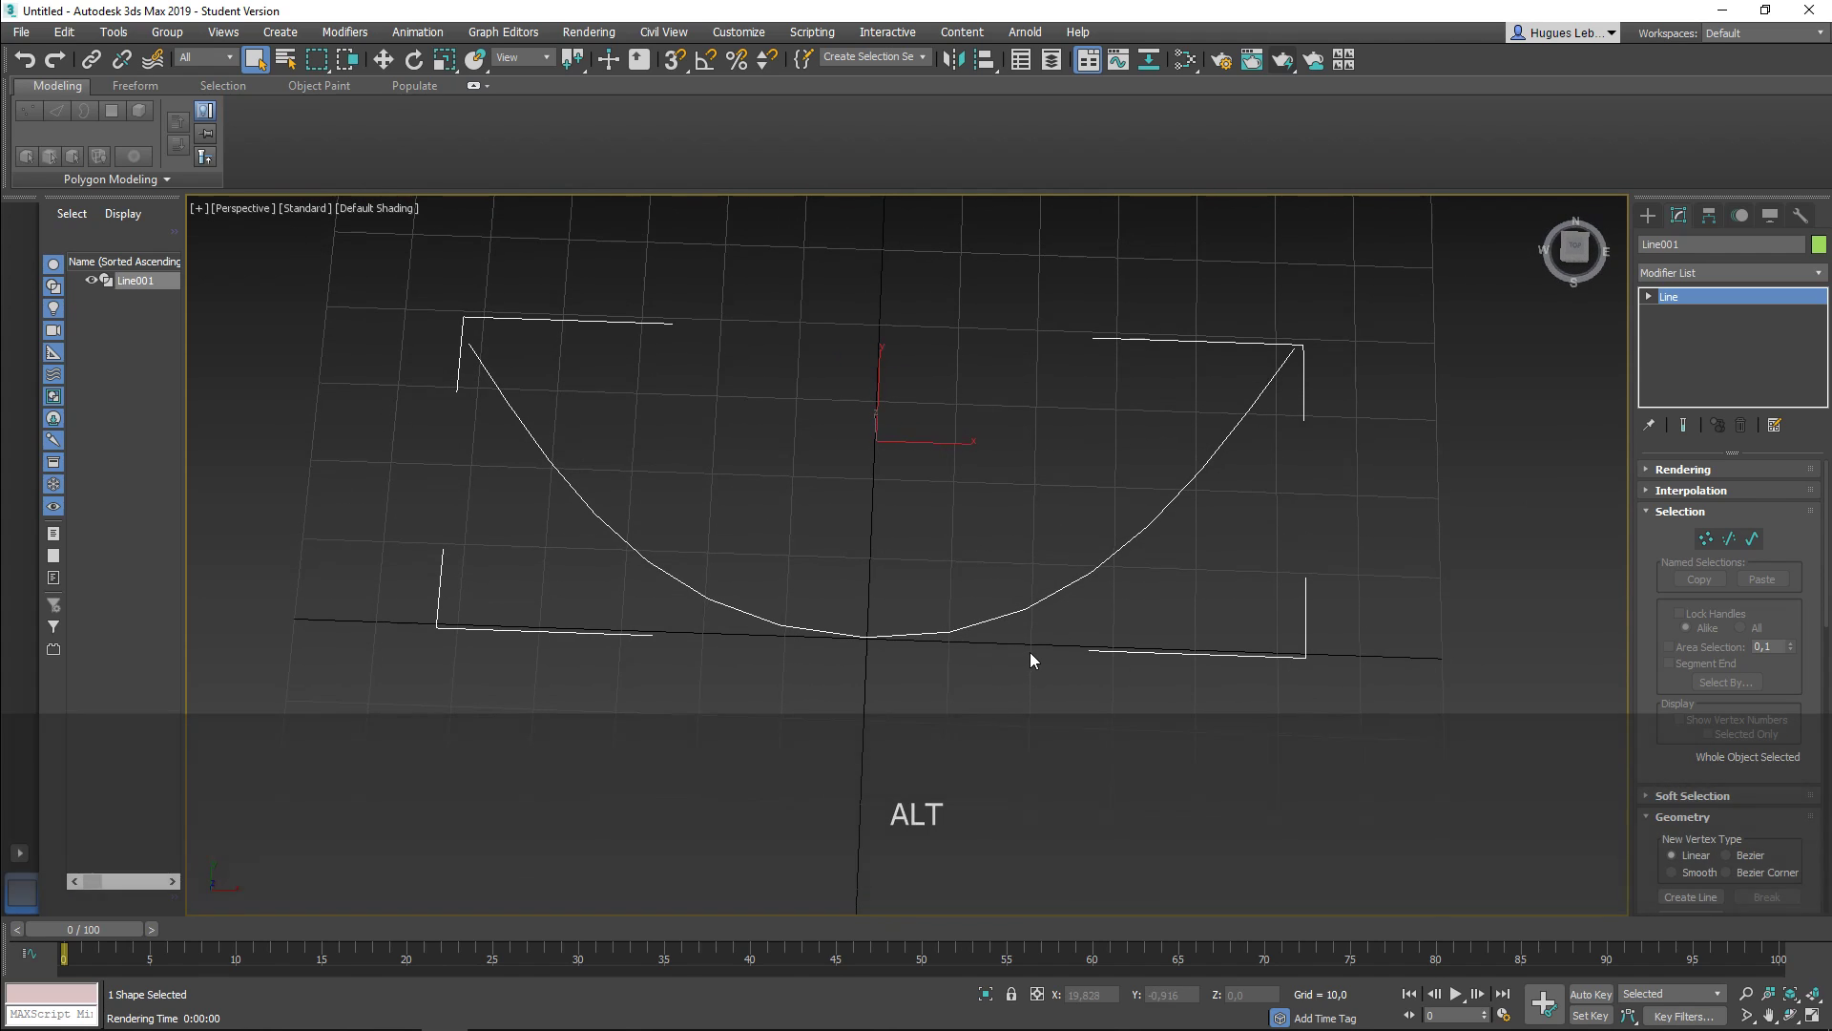
# Step: Flatten the curve by moving its middle vertex along the Y axis to about 21,9 at Vertex sub-object level
pyautogui.click(1650, 298)
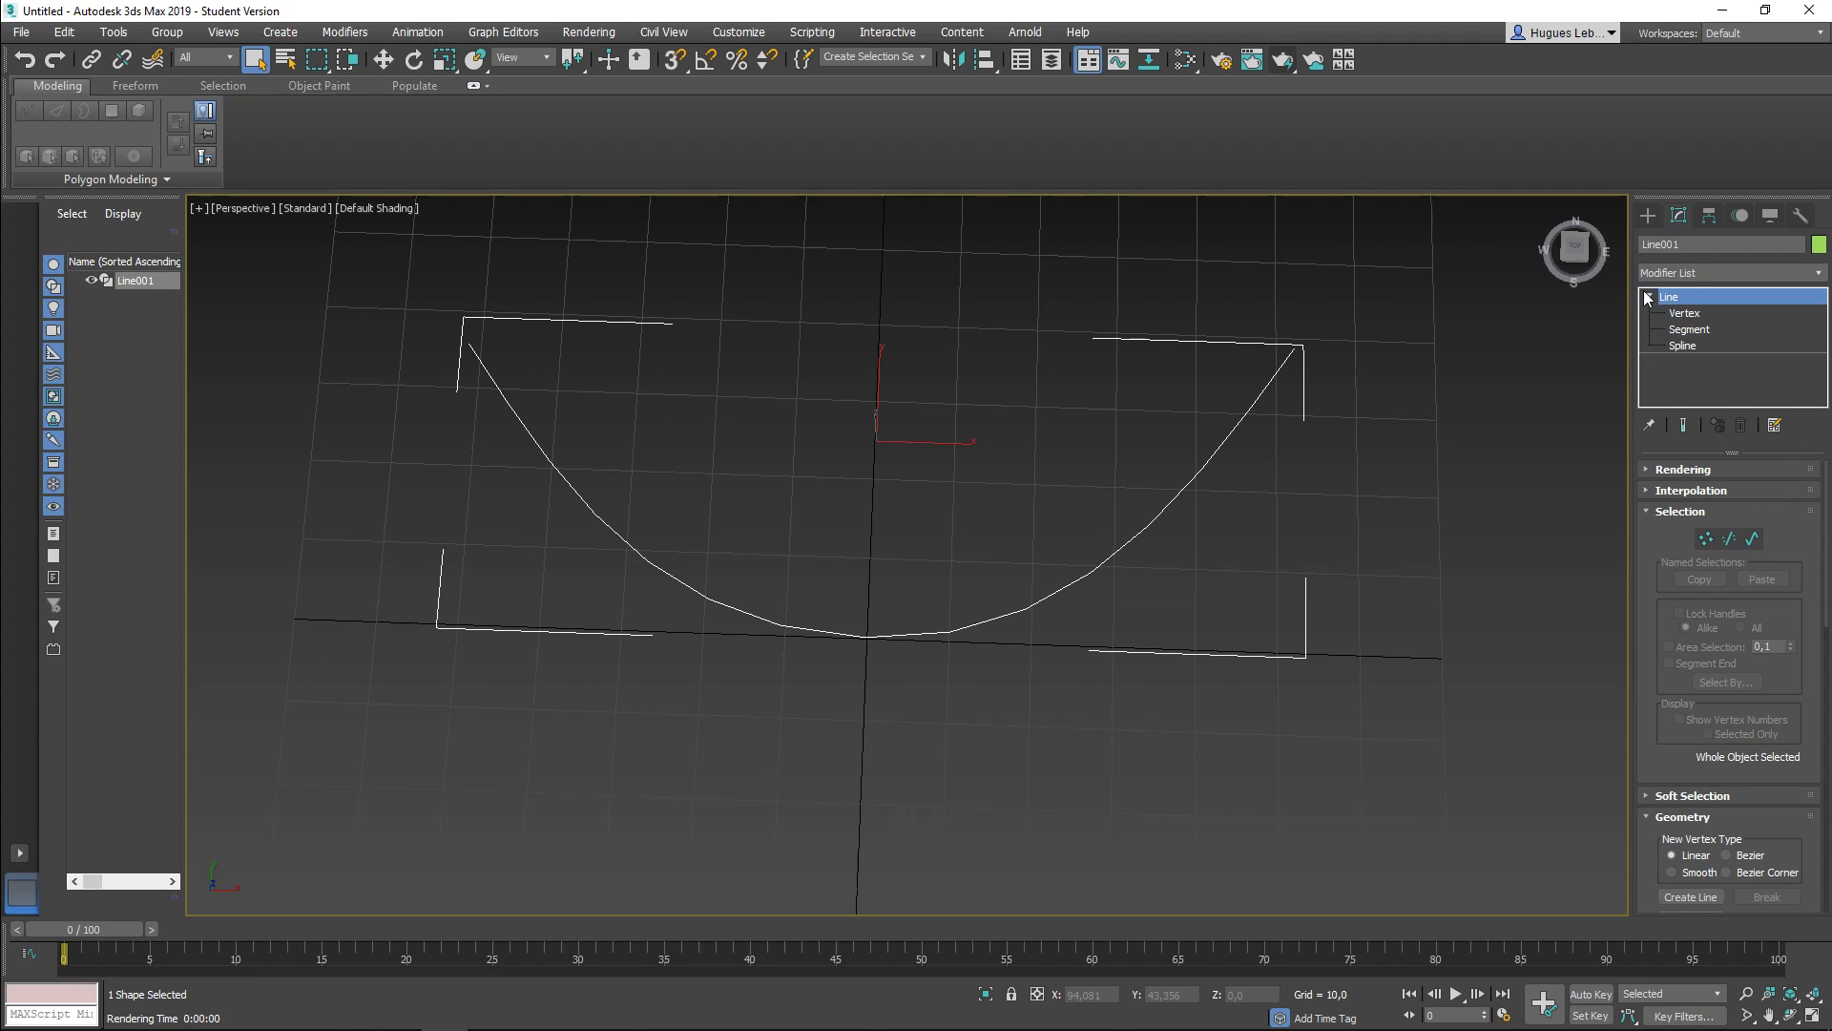
pyautogui.click(1685, 313)
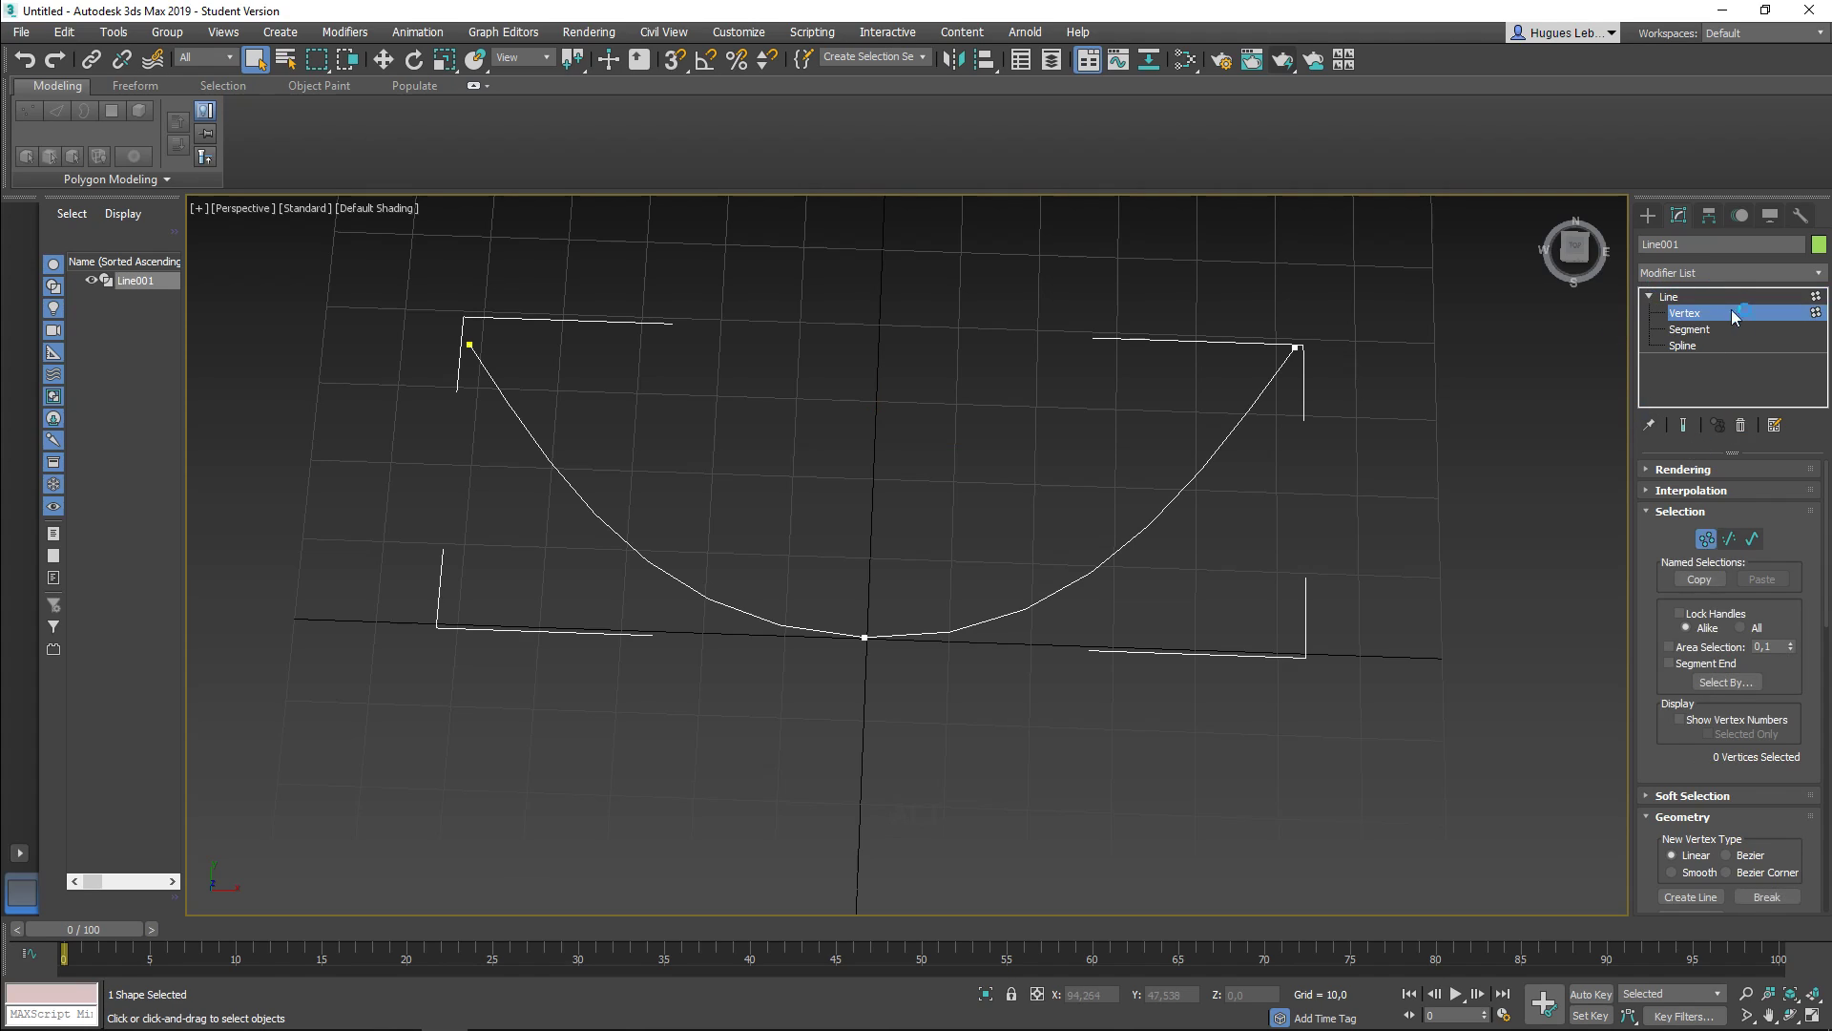
pyautogui.moveTo(849, 618); pyautogui.dragTo(942, 716)
pyautogui.click(382, 59)
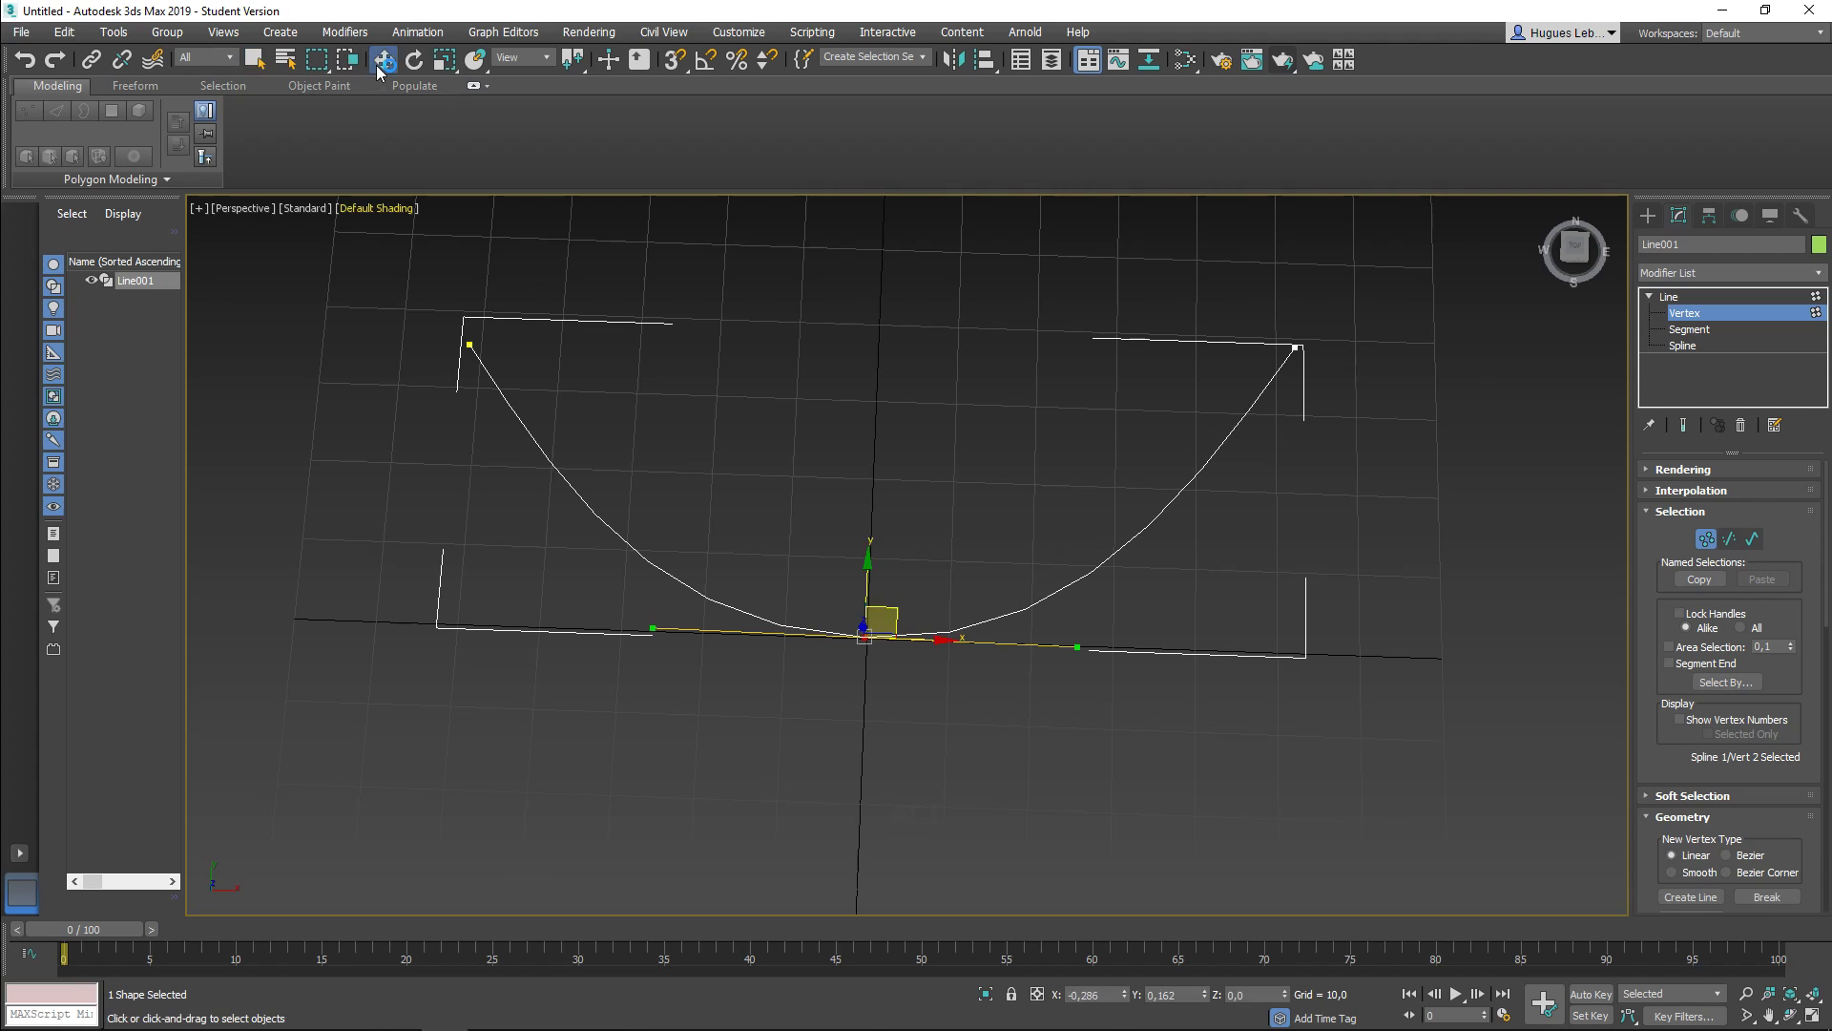
pyautogui.moveTo(865, 590); pyautogui.dragTo(882, 447)
pyautogui.moveTo(1082, 501)
pyautogui.mouseDown()
pyautogui.moveTo(953, 519)
pyautogui.moveTo(1043, 535)
pyautogui.moveTo(1060, 418)
pyautogui.moveTo(1010, 605)
pyautogui.moveTo(954, 568)
pyautogui.moveTo(1010, 490)
pyautogui.moveTo(1027, 519)
pyautogui.moveTo(1040, 496)
pyautogui.moveTo(998, 495)
pyautogui.moveTo(1085, 503)
pyautogui.mouseUp()
pyautogui.moveTo(873, 431); pyautogui.dragTo(888, 405)
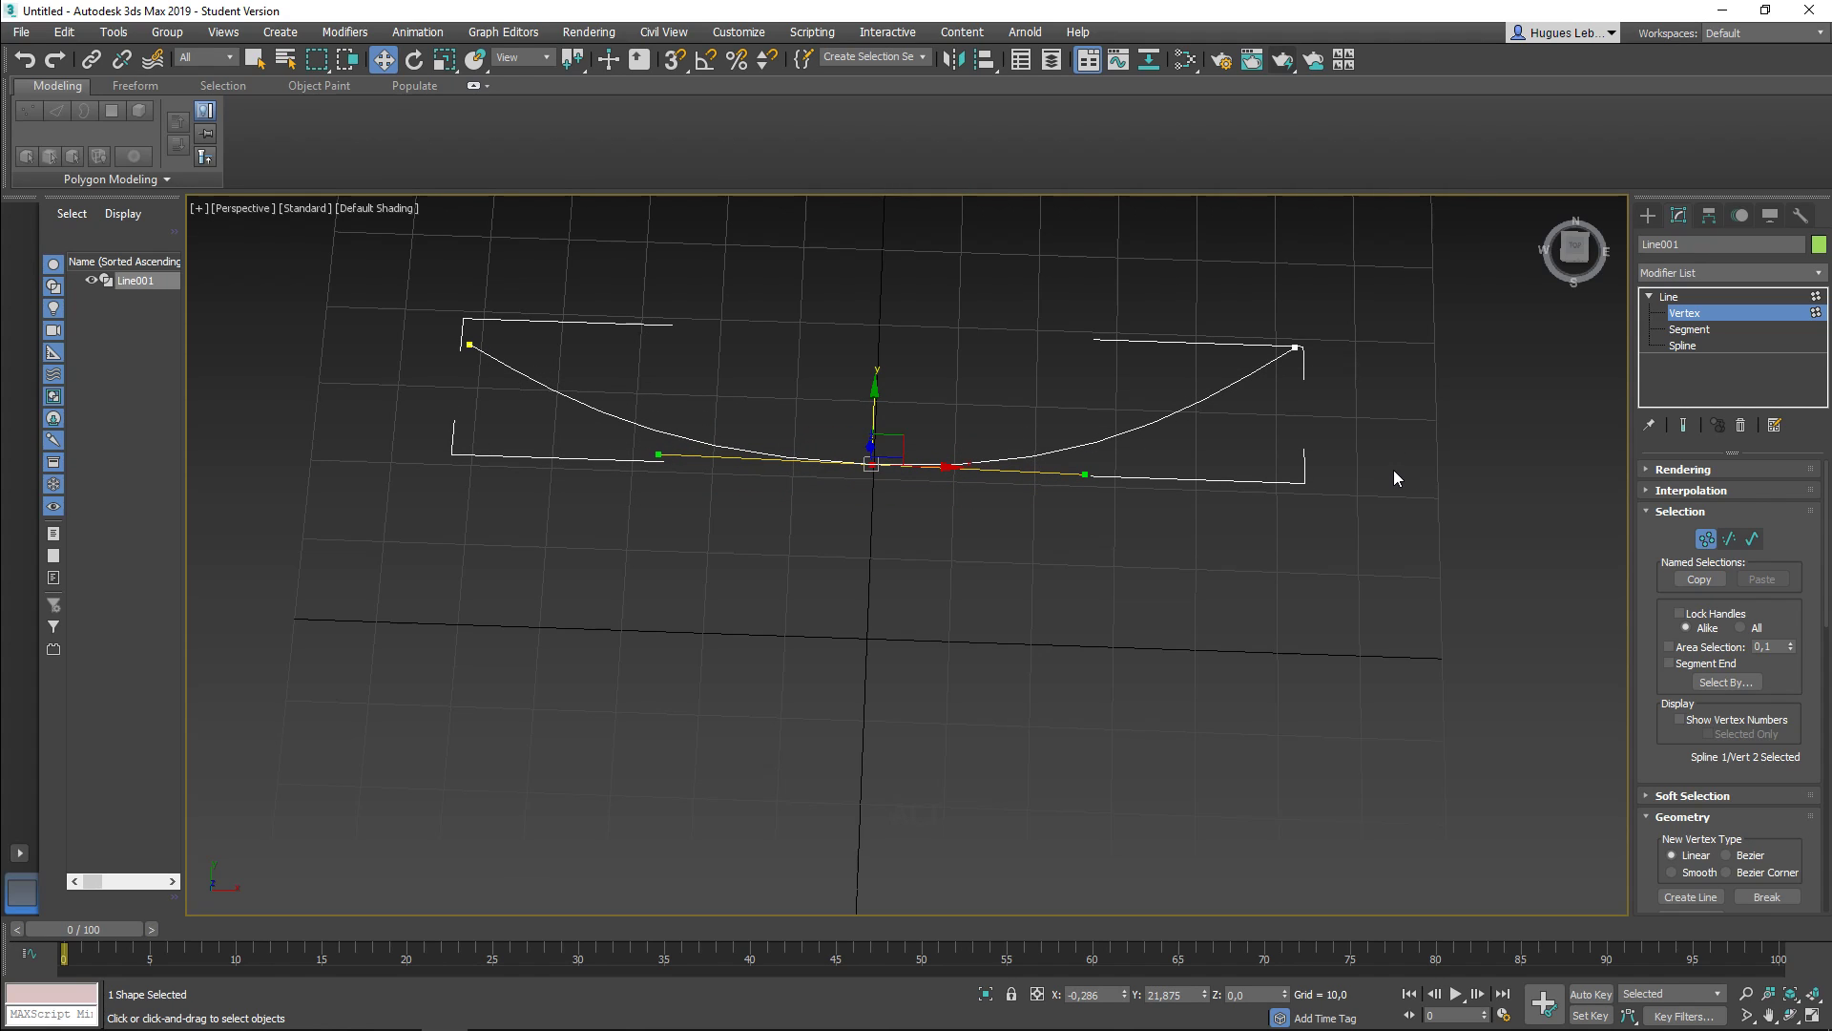
# Step: Draw a second open line below the curve as a shallow V with three corner points, its middle one near the origin
pyautogui.click(1647, 215)
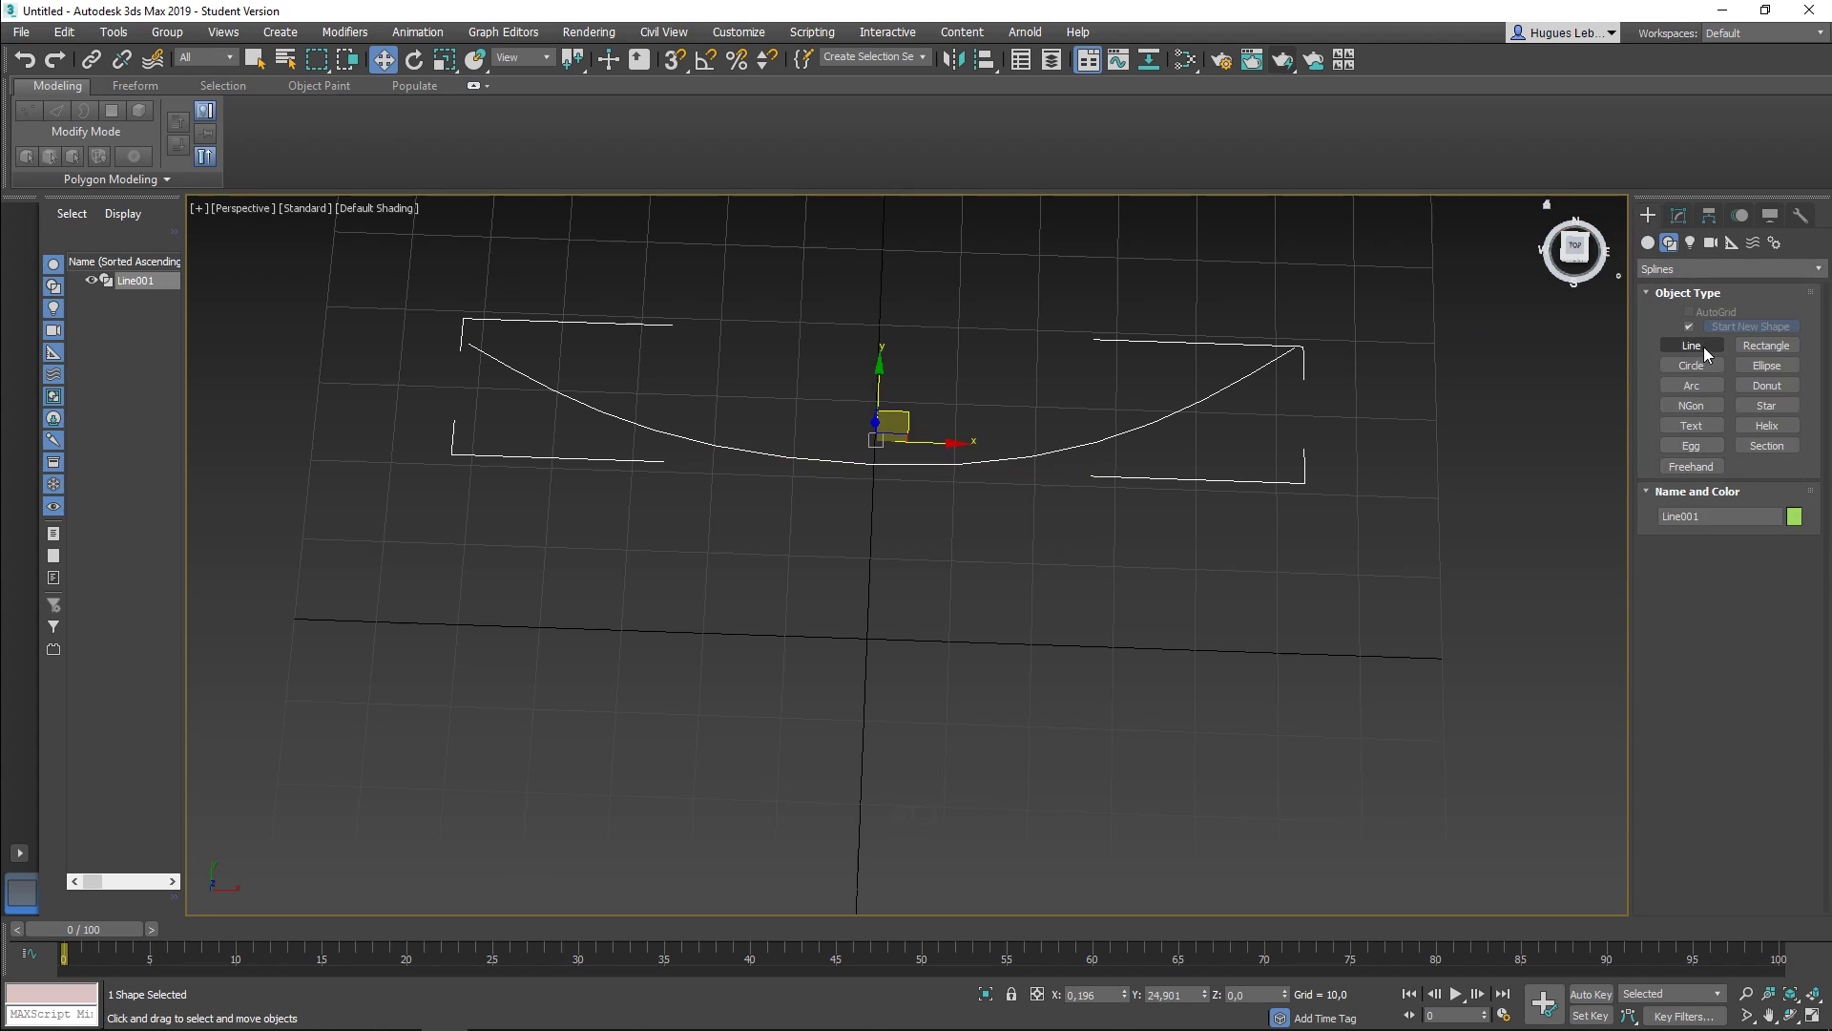
pyautogui.click(1705, 353)
pyautogui.click(468, 513)
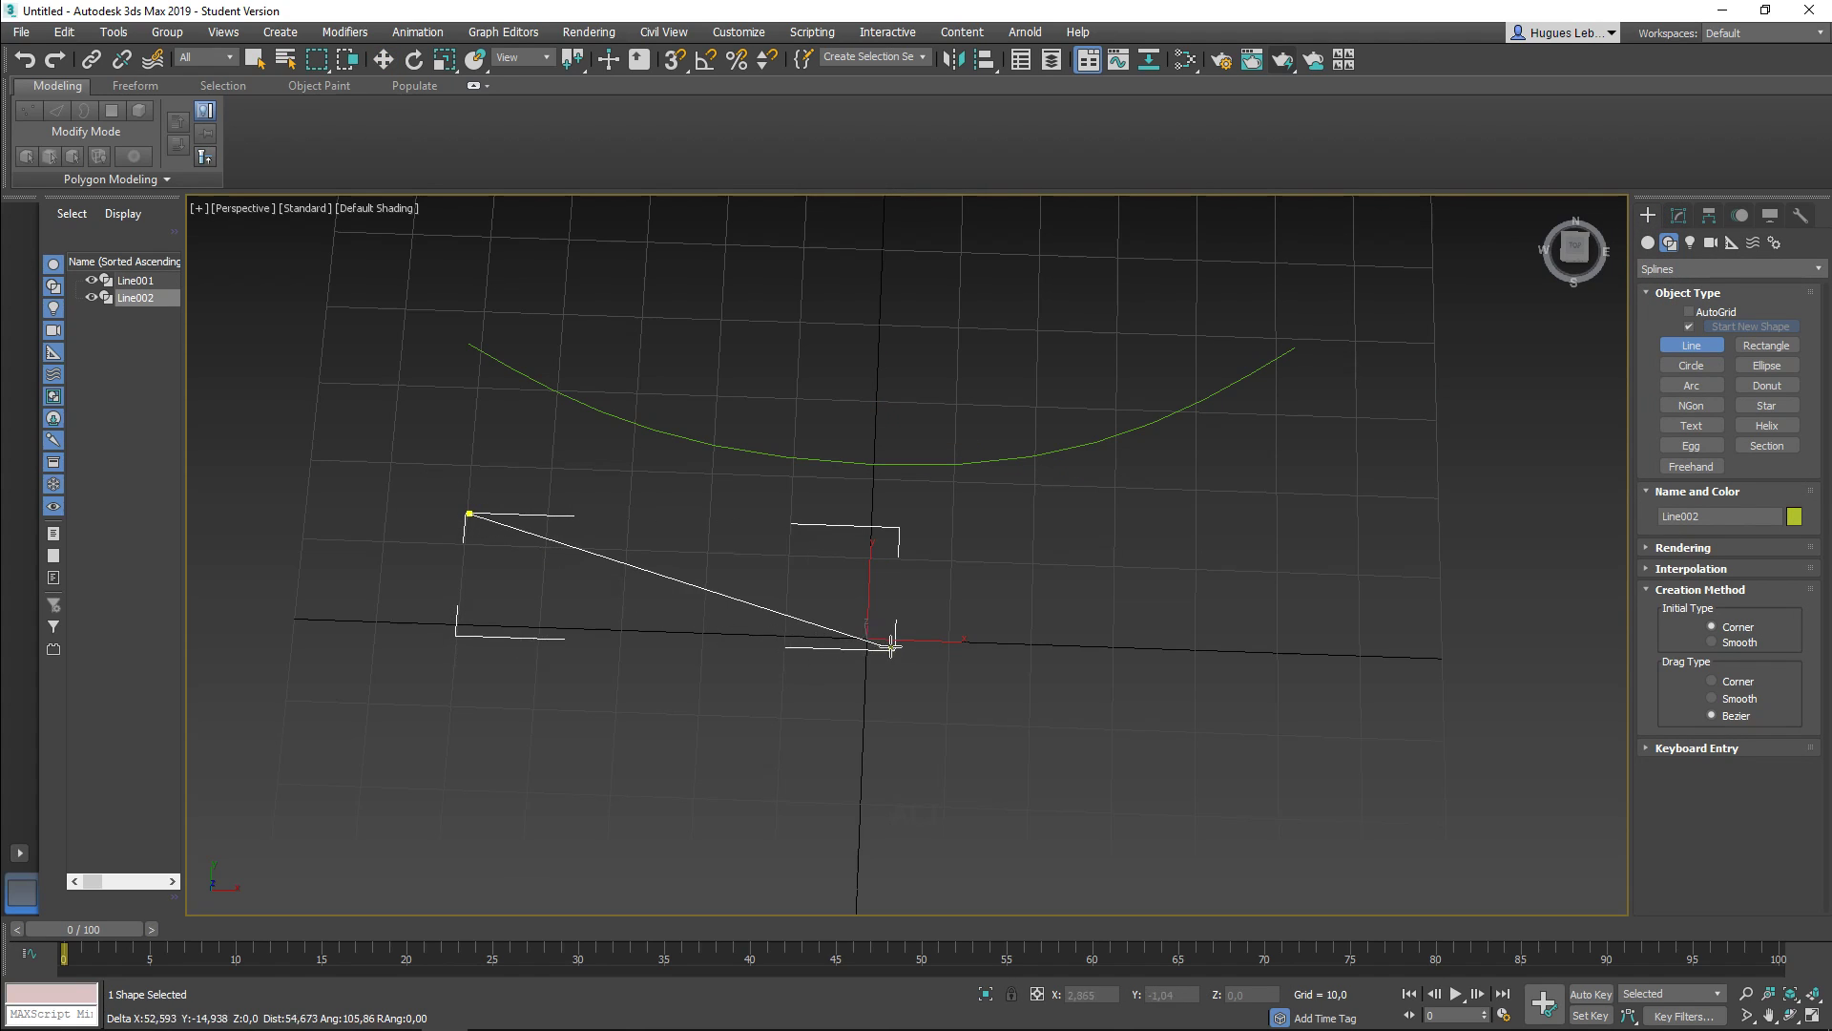
pyautogui.click(869, 637)
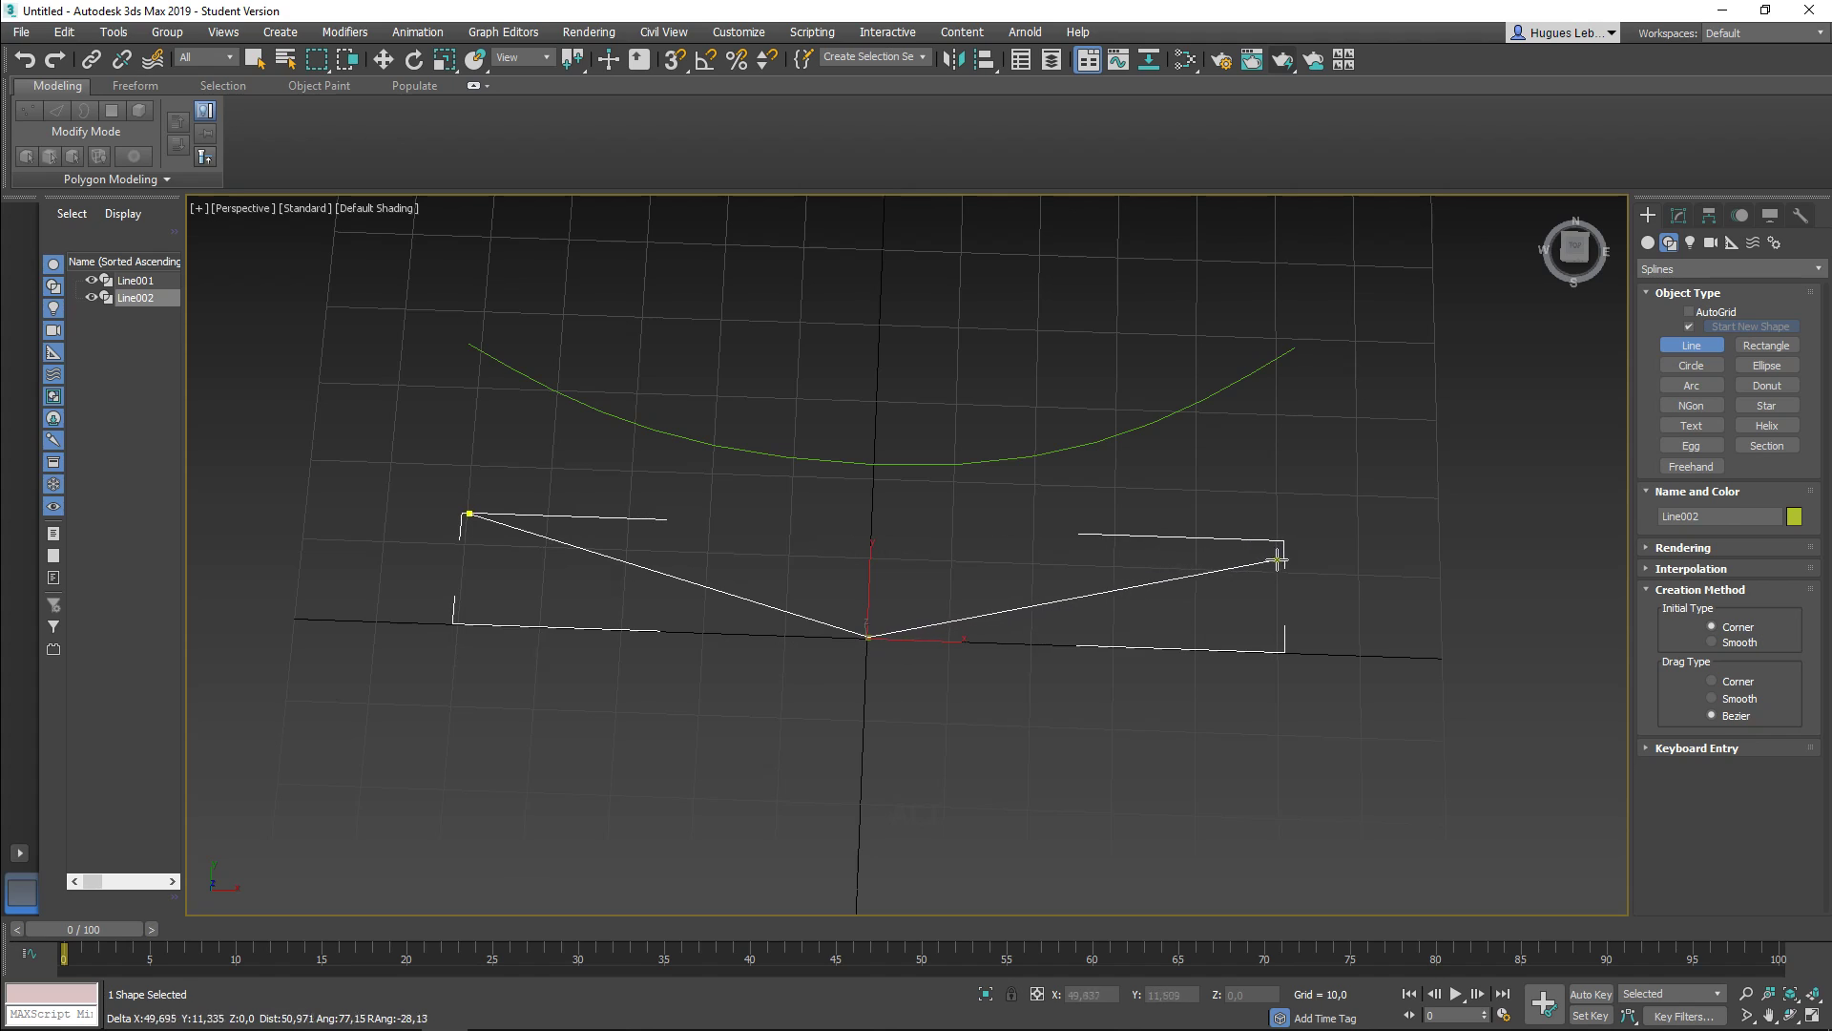
pyautogui.click(1279, 562)
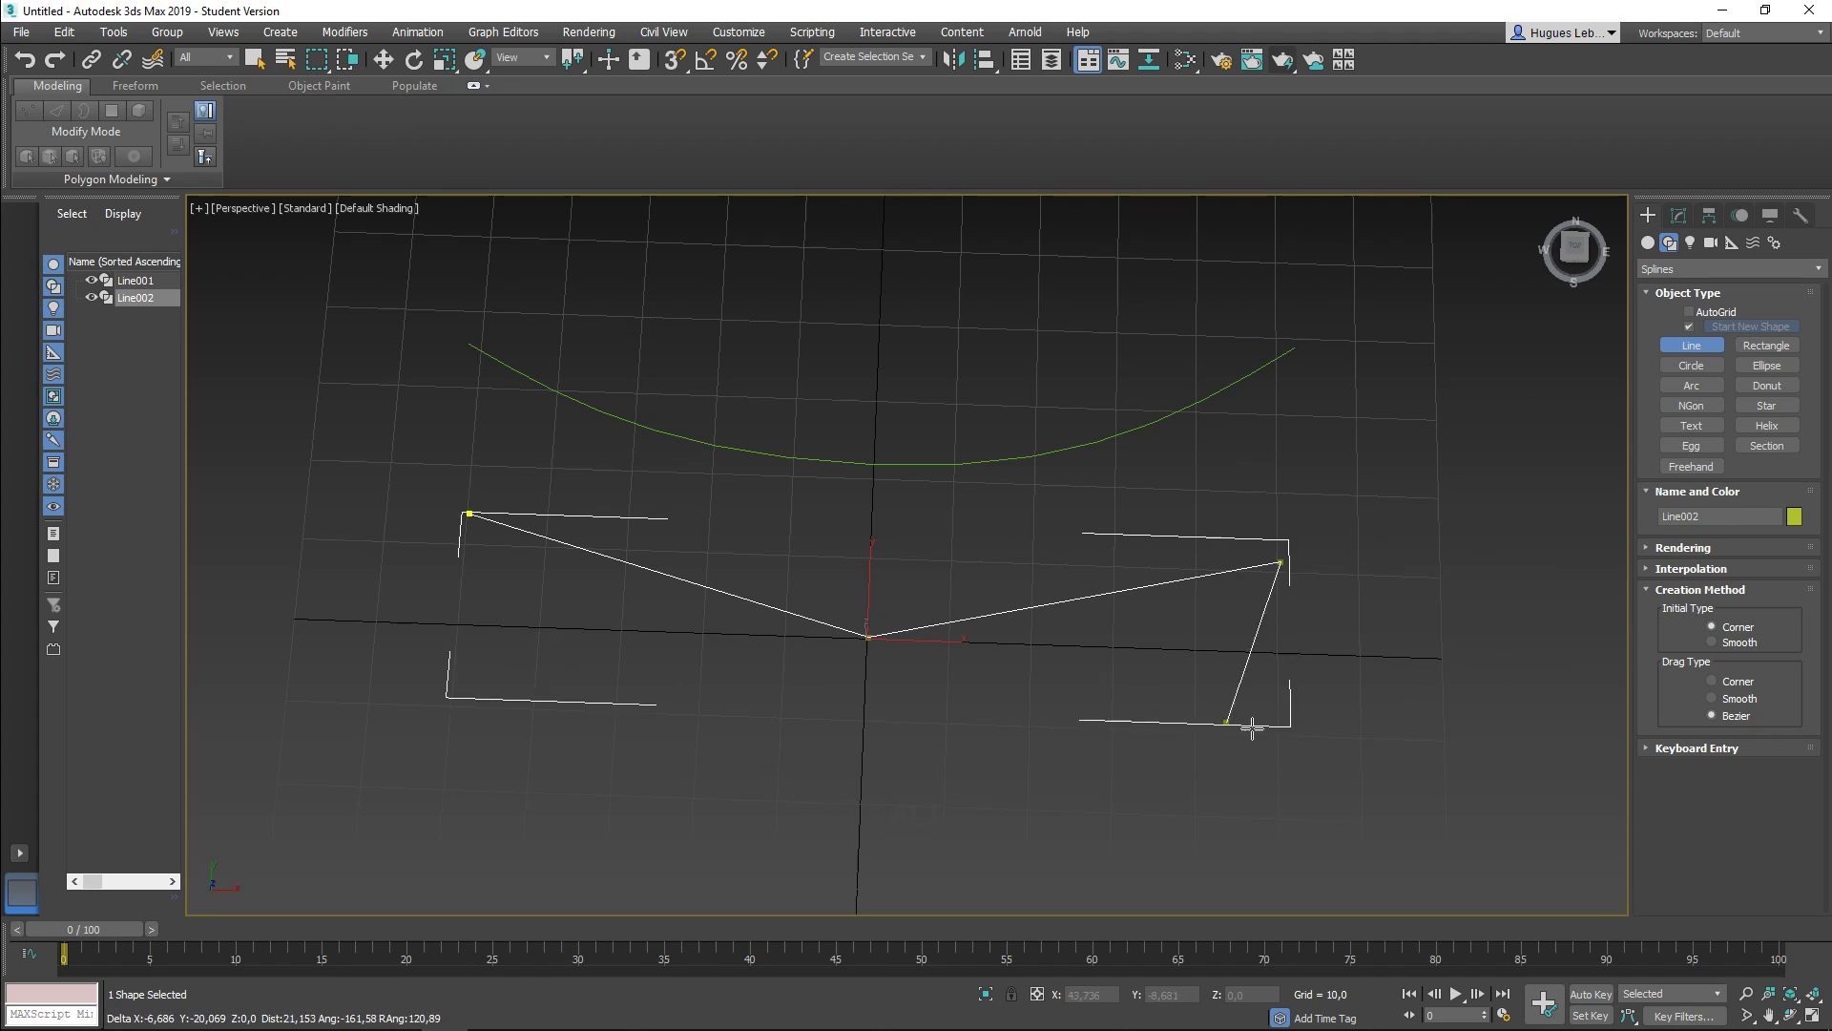
pyautogui.rightClick(1293, 699)
# Step: Convert the second line's middle vertex to Bezier at Vertex sub-object level and adjust its tangent handles
pyautogui.moveTo(965, 753); pyautogui.dragTo(868, 782, button='middle')
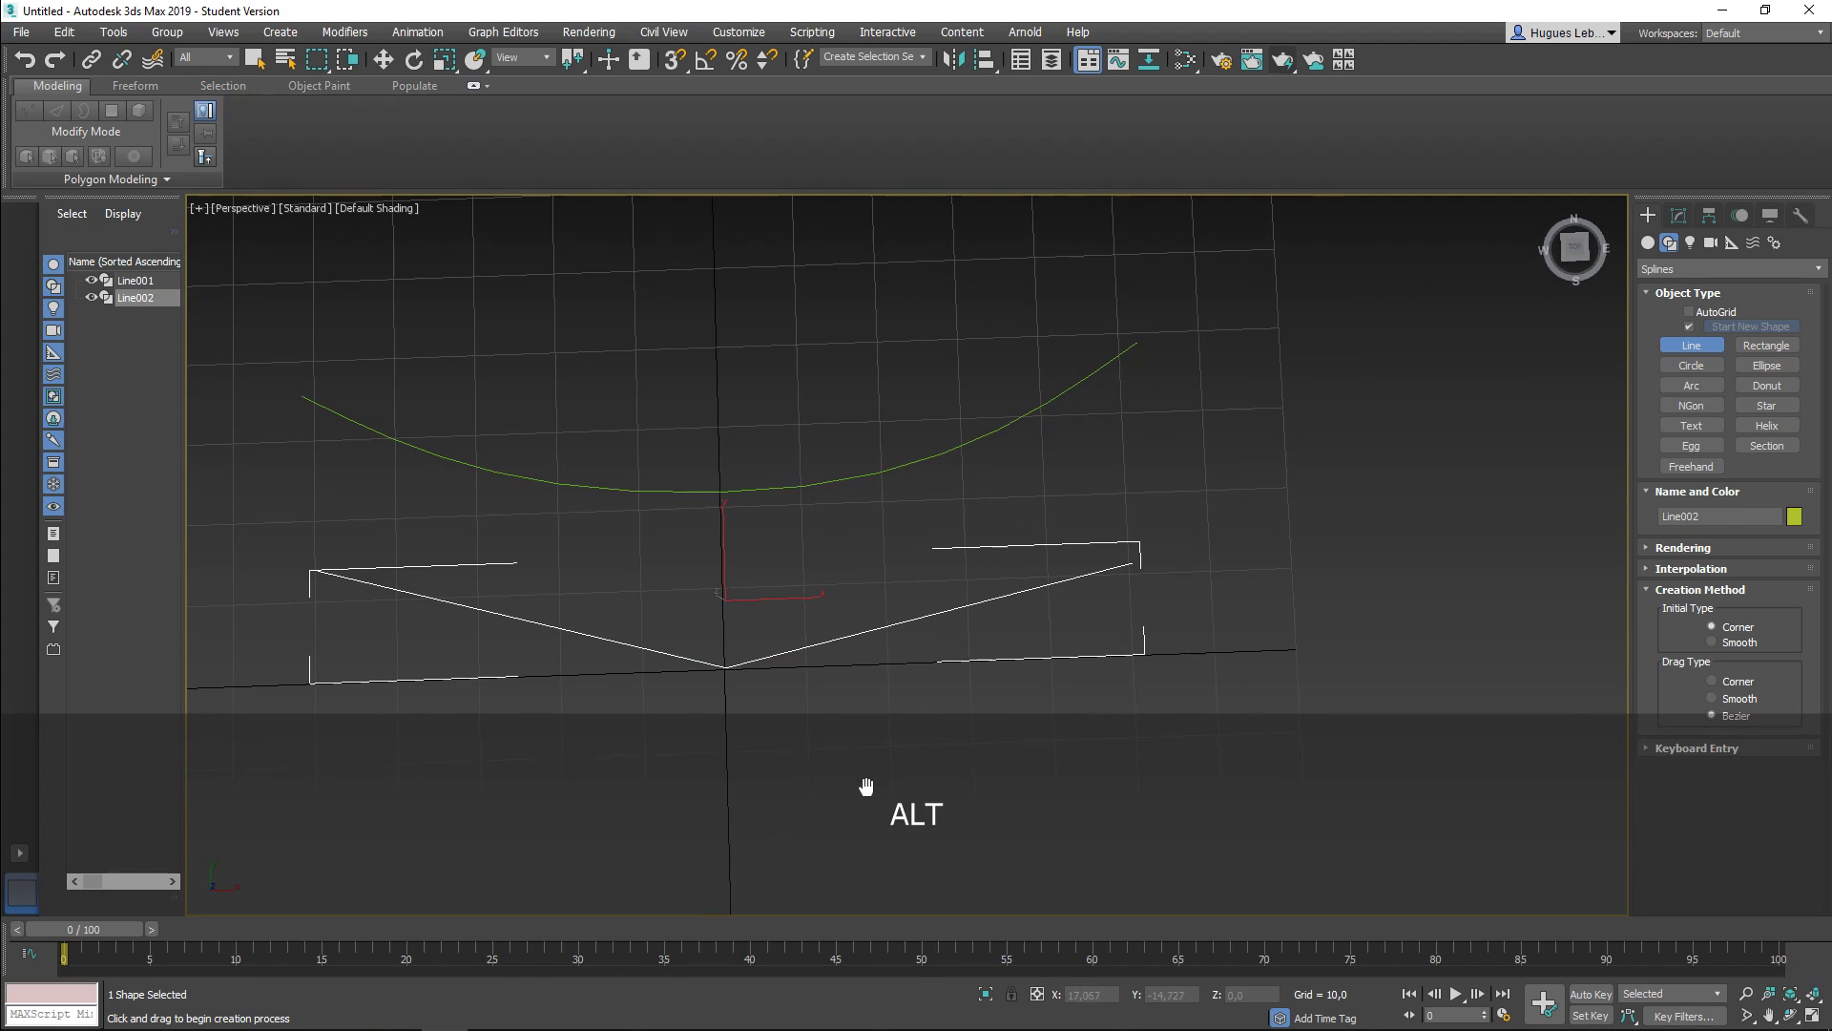
pyautogui.click(1677, 217)
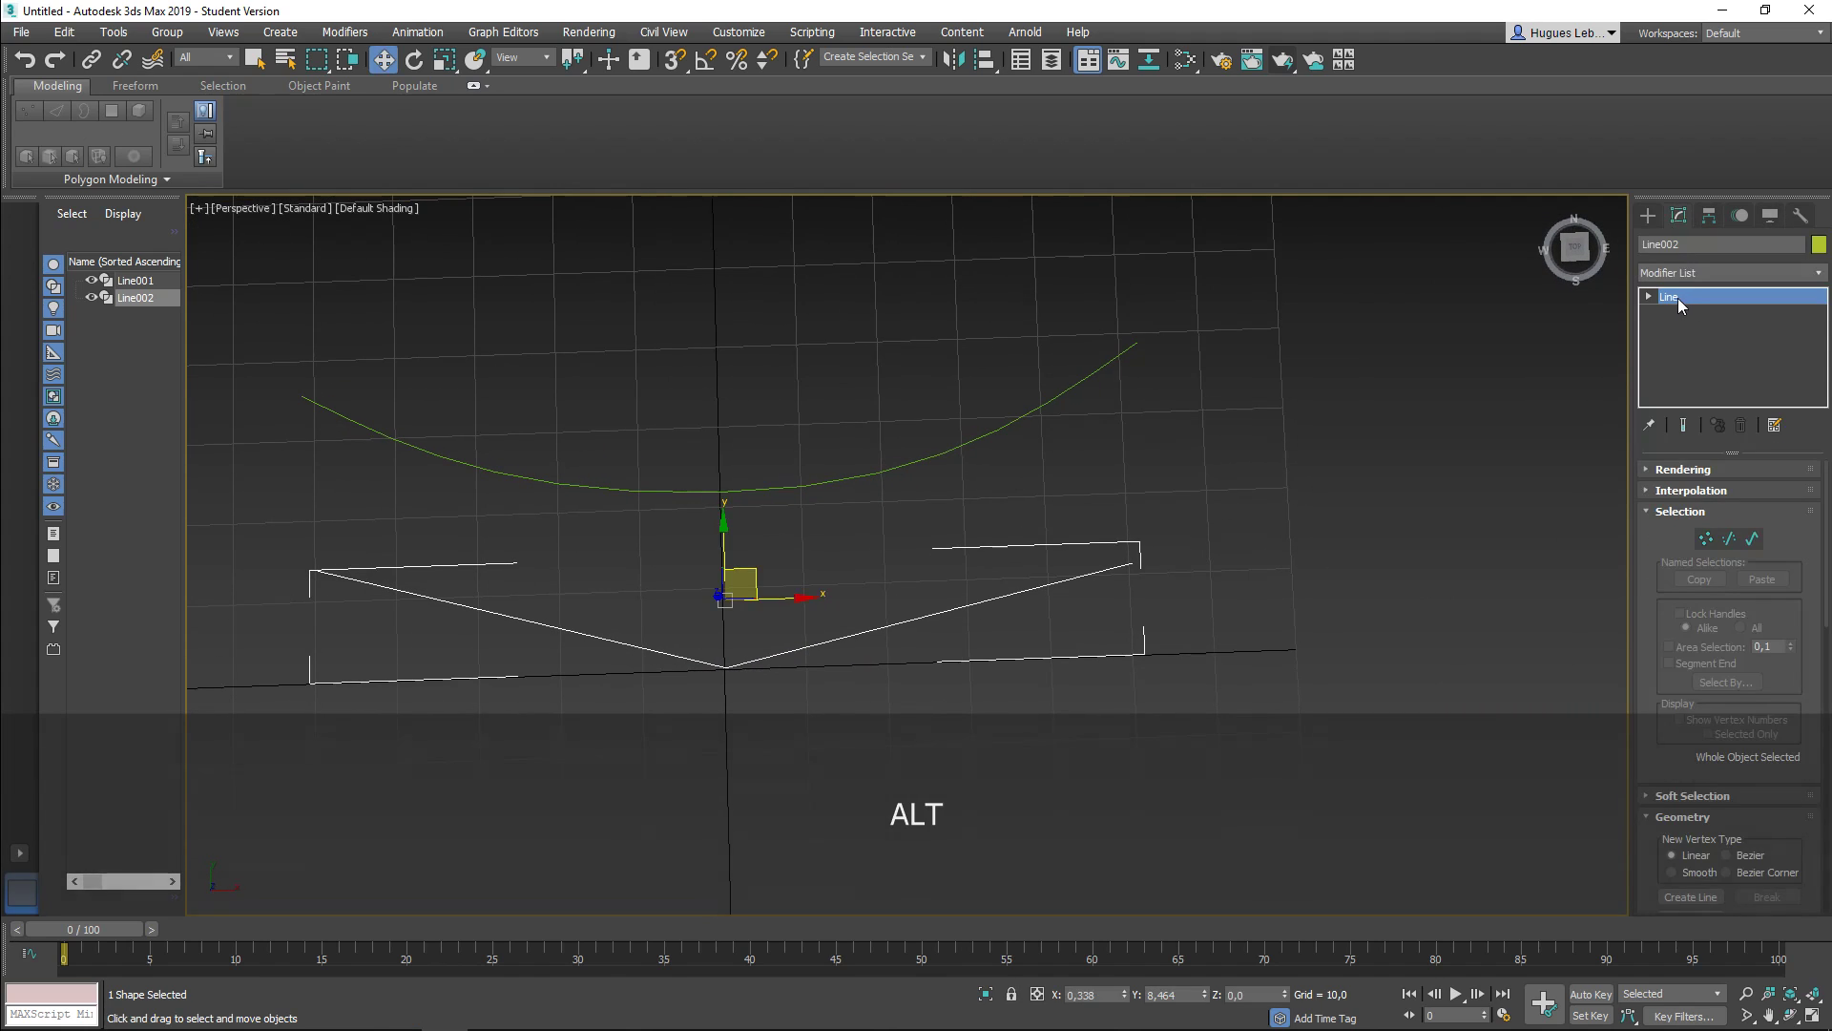
pyautogui.click(1706, 538)
pyautogui.click(725, 666)
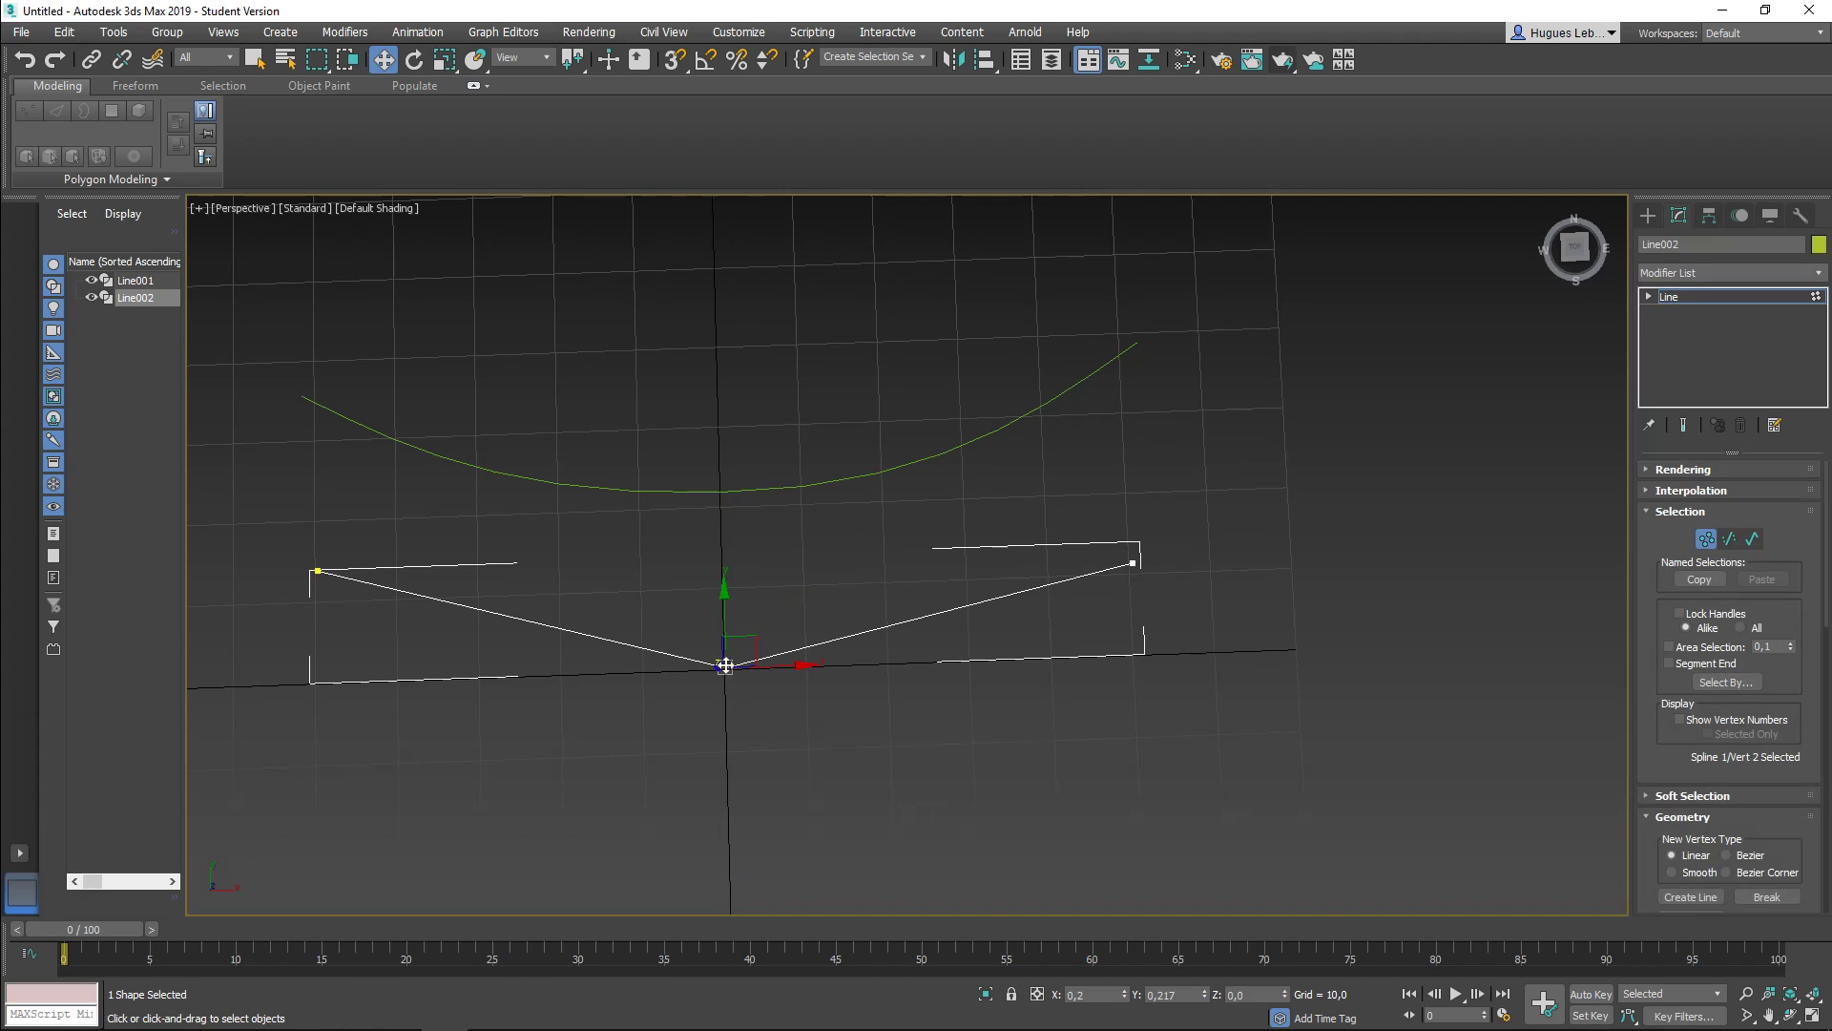
pyautogui.moveTo(722, 615); pyautogui.dragTo(758, 636)
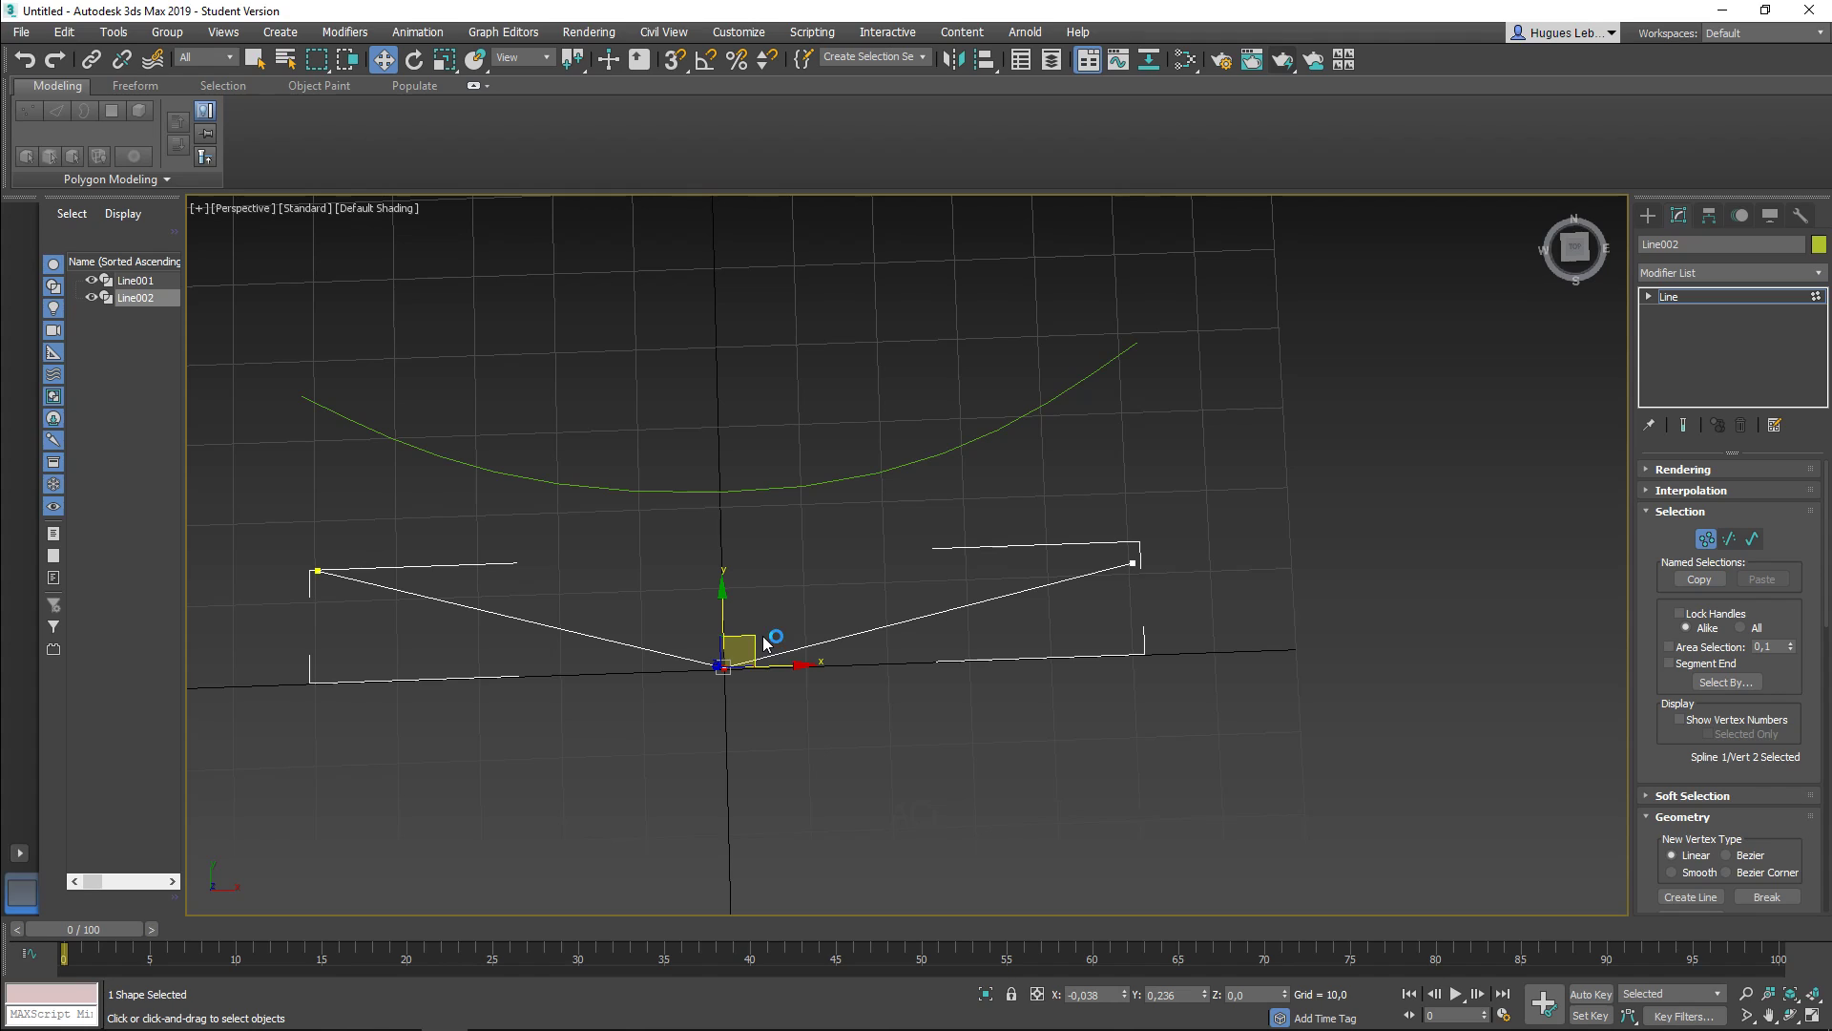
pyautogui.rightClick(723, 670)
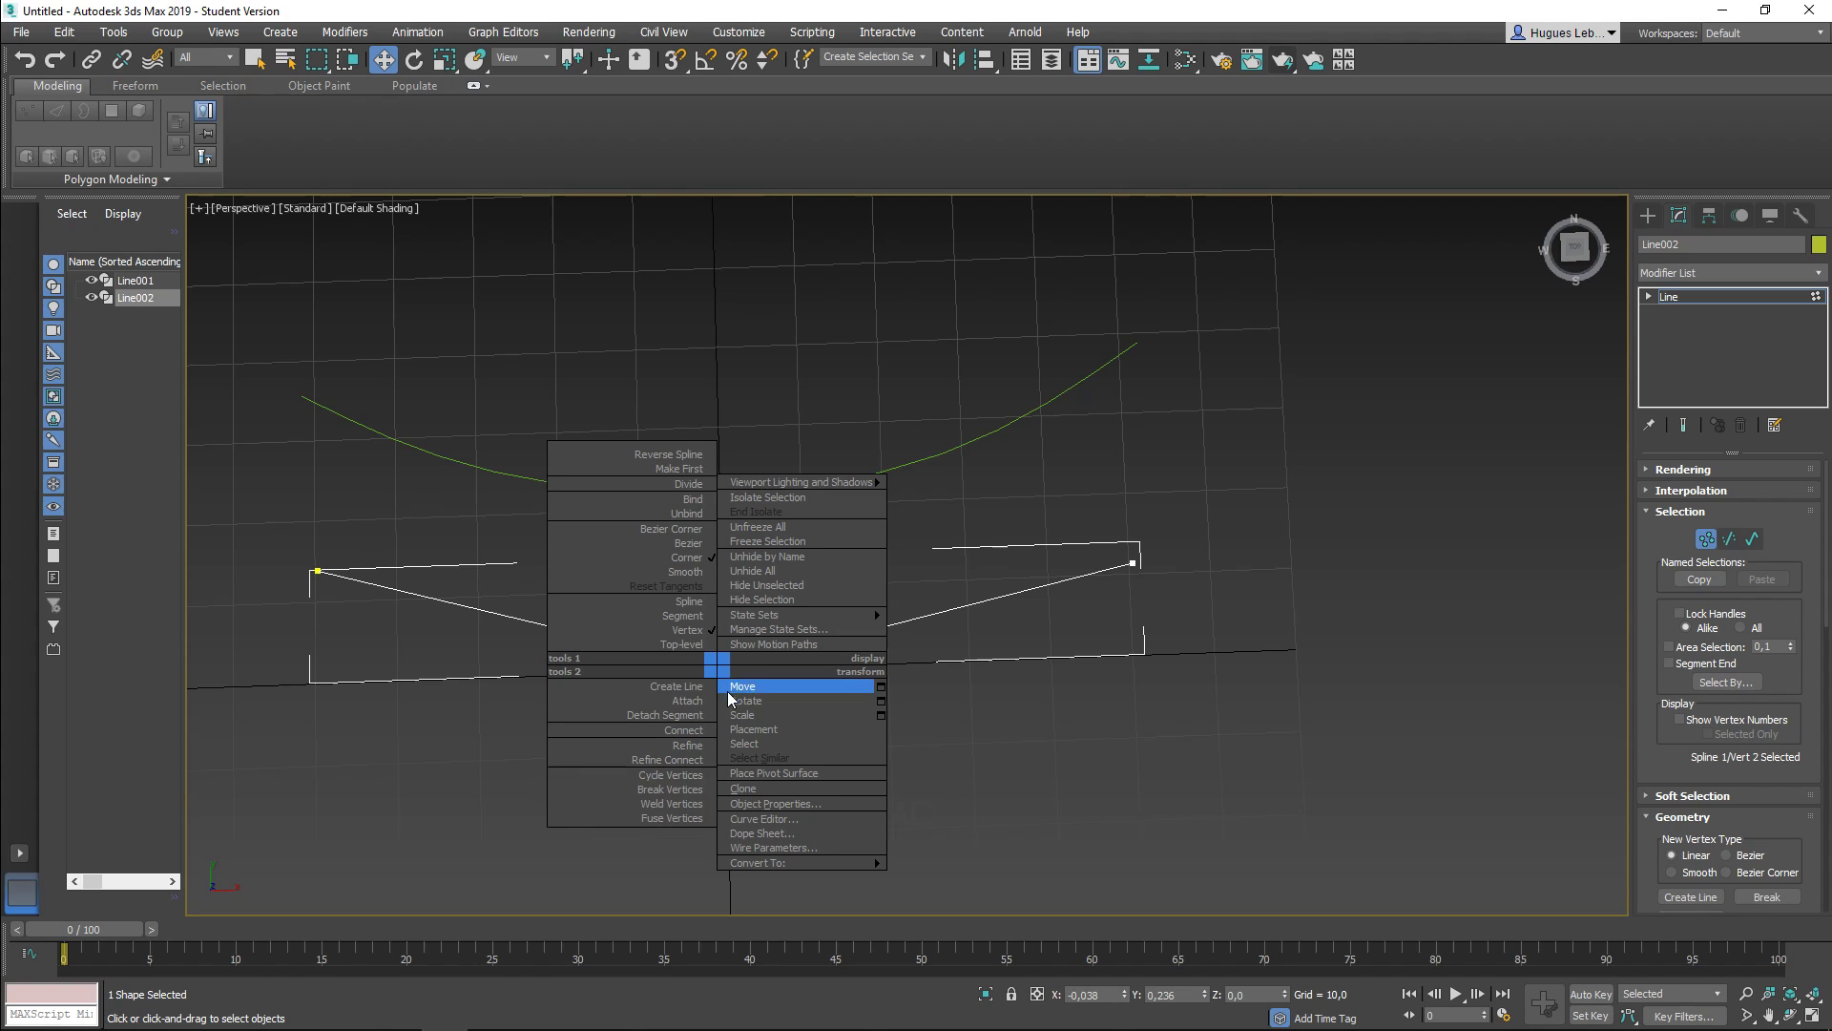
pyautogui.click(696, 561)
pyautogui.moveTo(856, 697); pyautogui.dragTo(859, 660)
# Step: Convert the middle vertex to Smooth and shift it slightly to about X 0,324, Y 0,011
pyautogui.rightClick(724, 662)
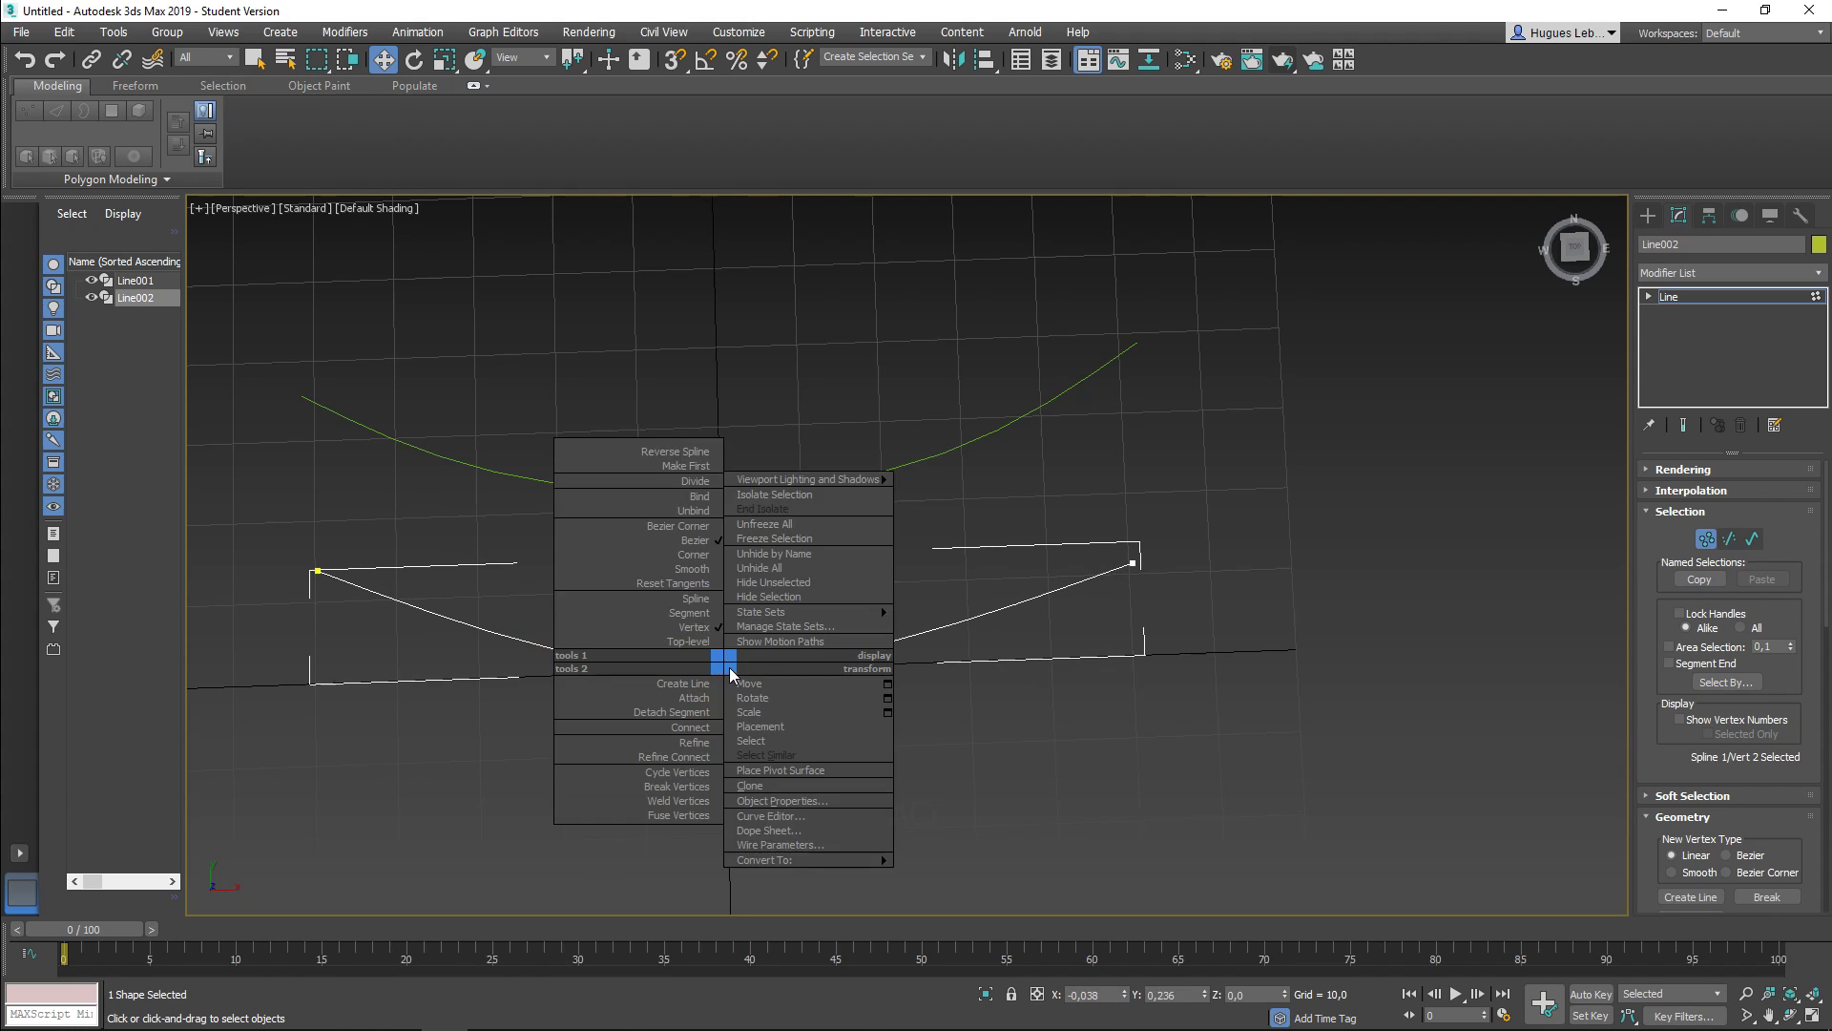
pyautogui.click(711, 585)
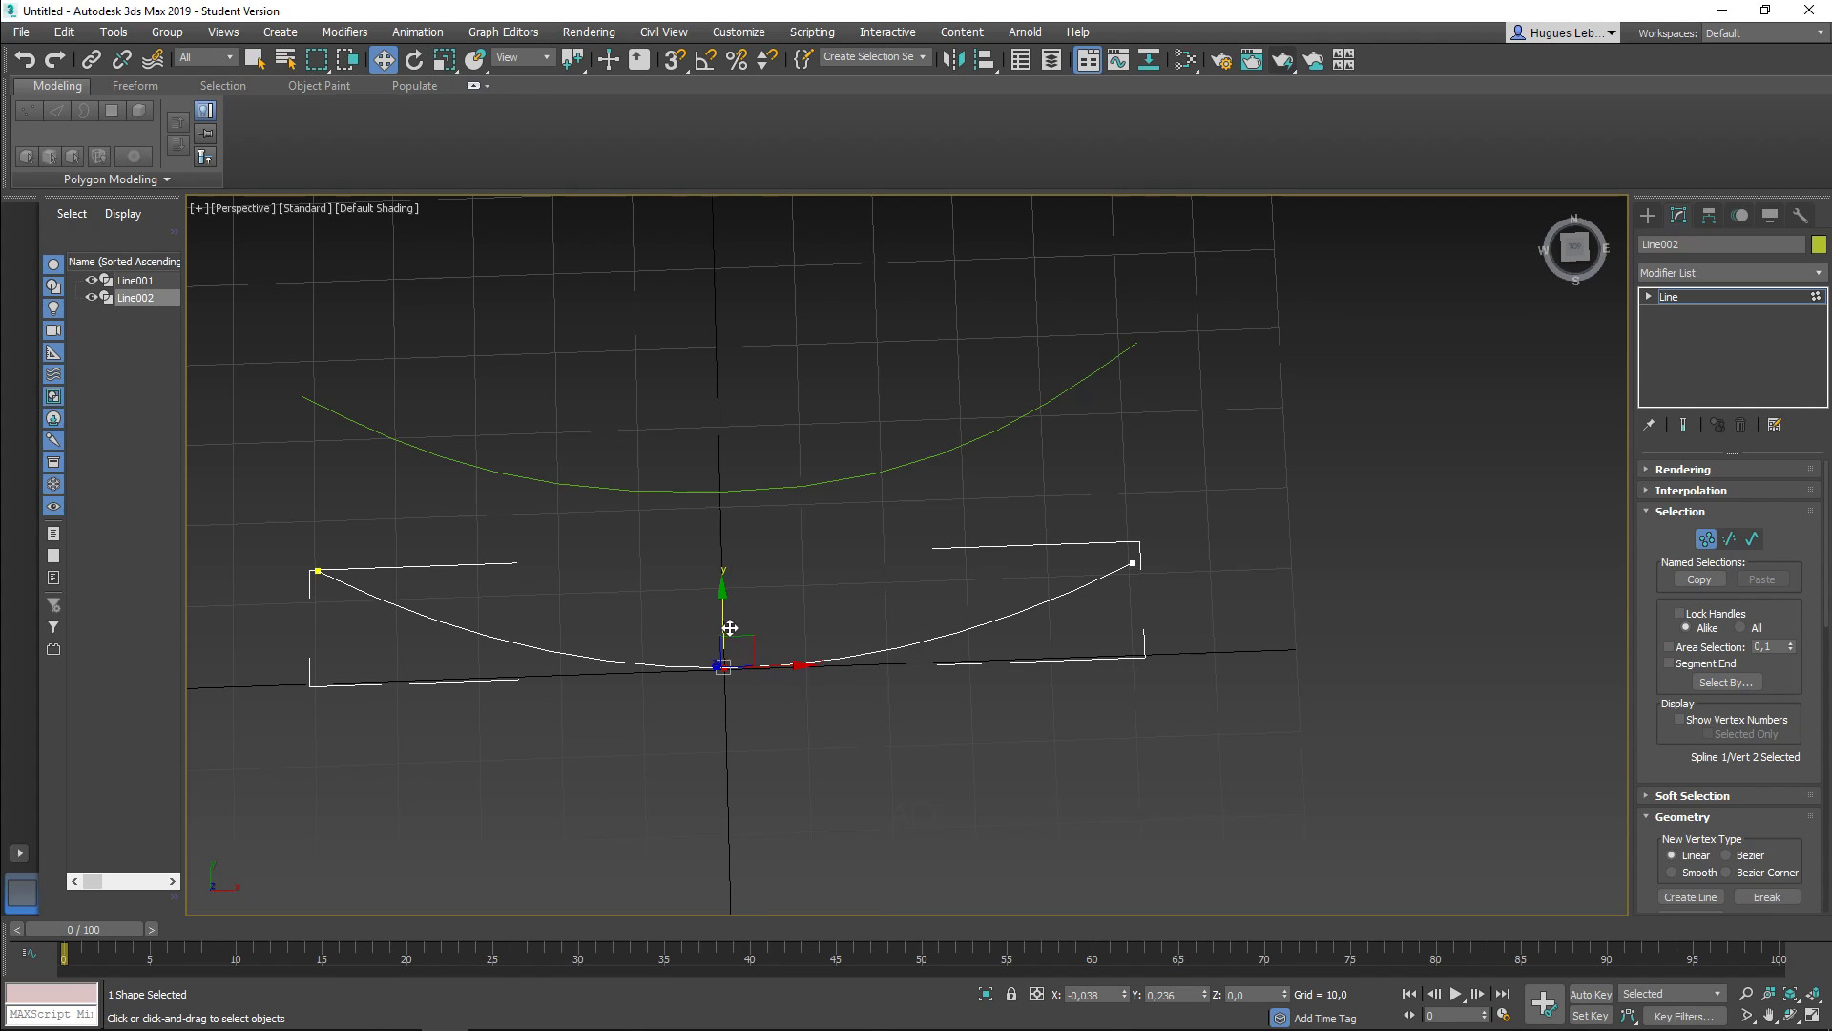
pyautogui.moveTo(747, 639)
pyautogui.mouseDown()
pyautogui.moveTo(564, 617)
pyautogui.moveTo(945, 638)
pyautogui.moveTo(732, 646)
pyautogui.moveTo(727, 661)
pyautogui.mouseUp()
# Step: Convert the middle vertex to Bezier Corner and pull each tangent handle upward independently to form a sharp cusp
pyautogui.rightClick(725, 661)
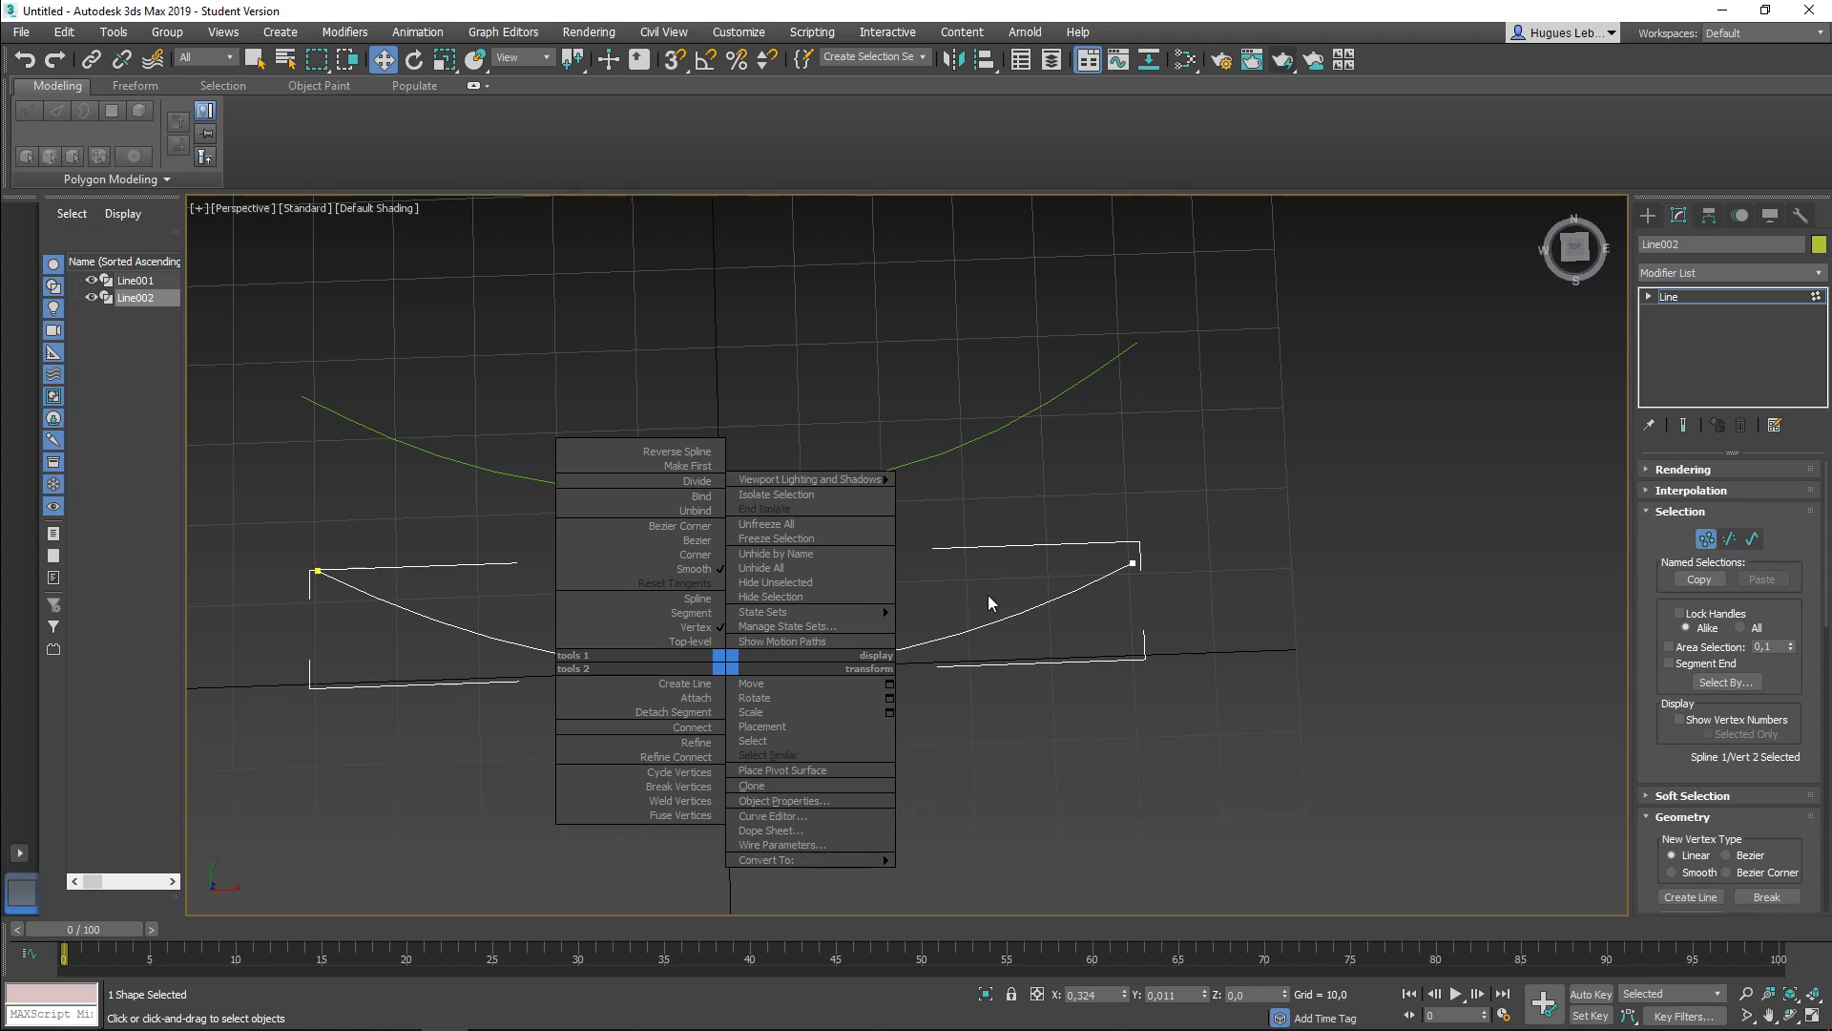
pyautogui.click(707, 526)
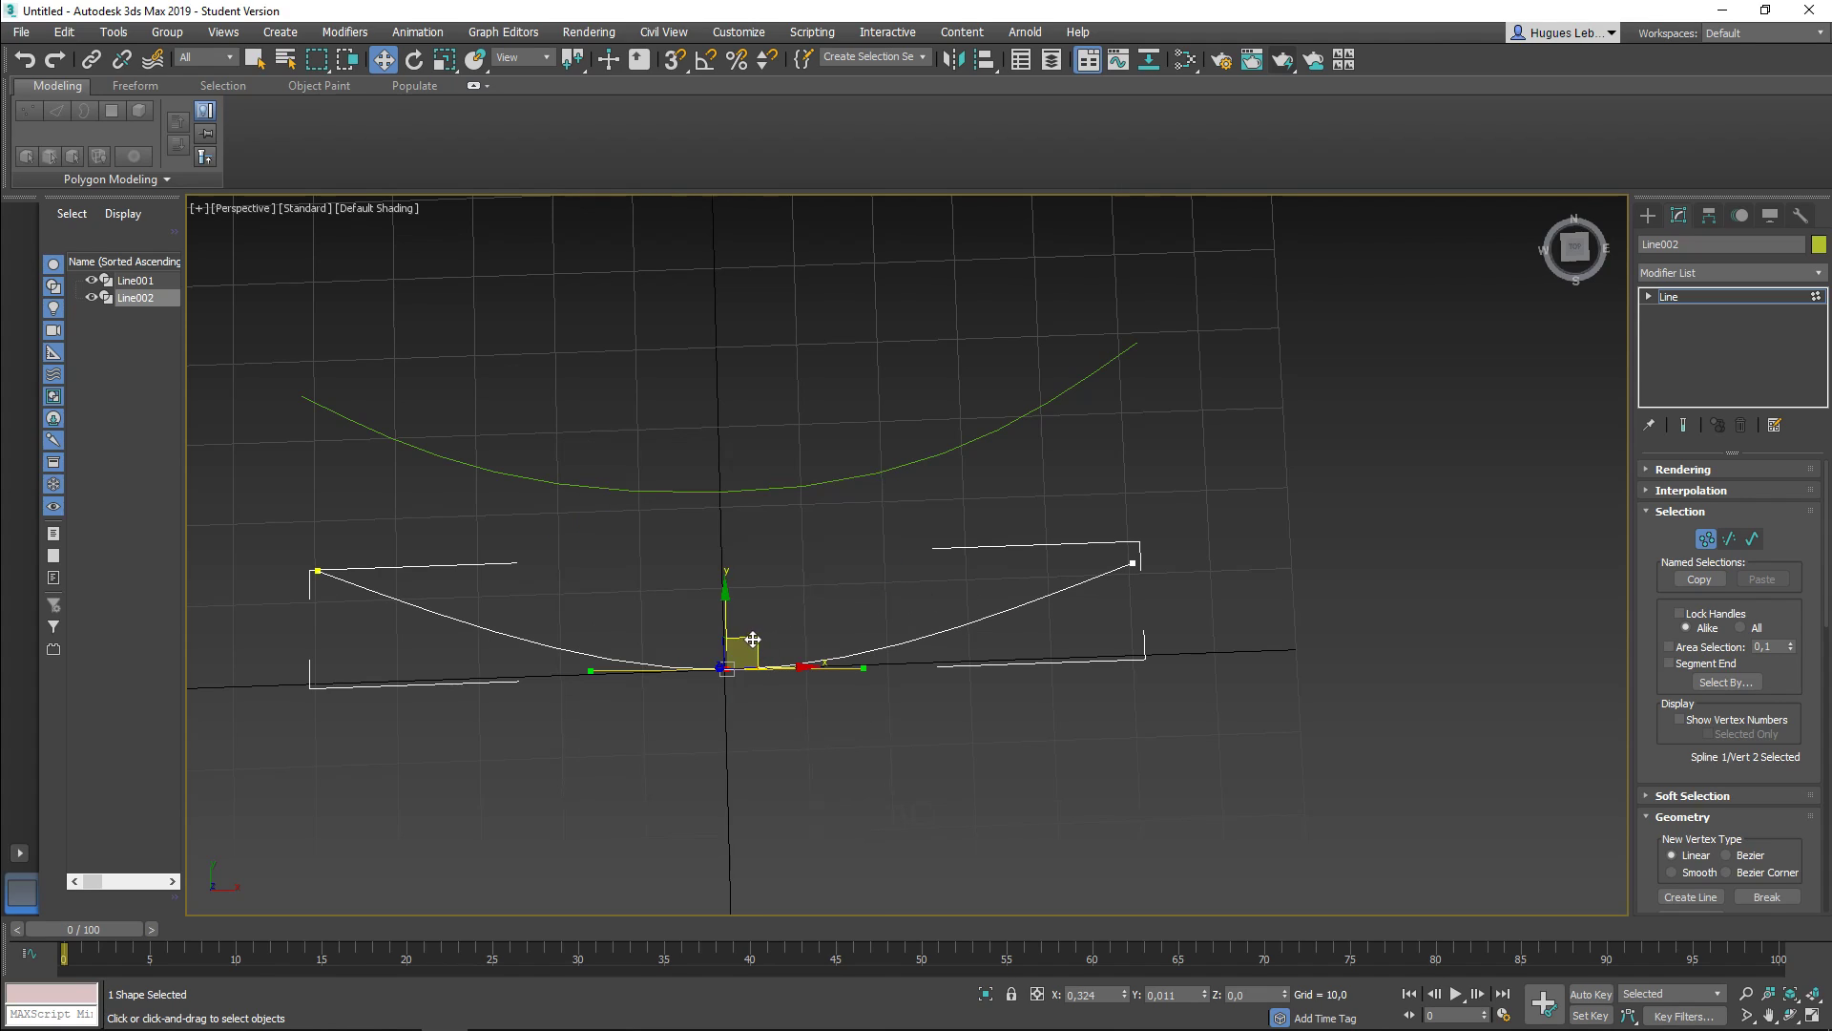
pyautogui.moveTo(865, 669); pyautogui.dragTo(749, 564)
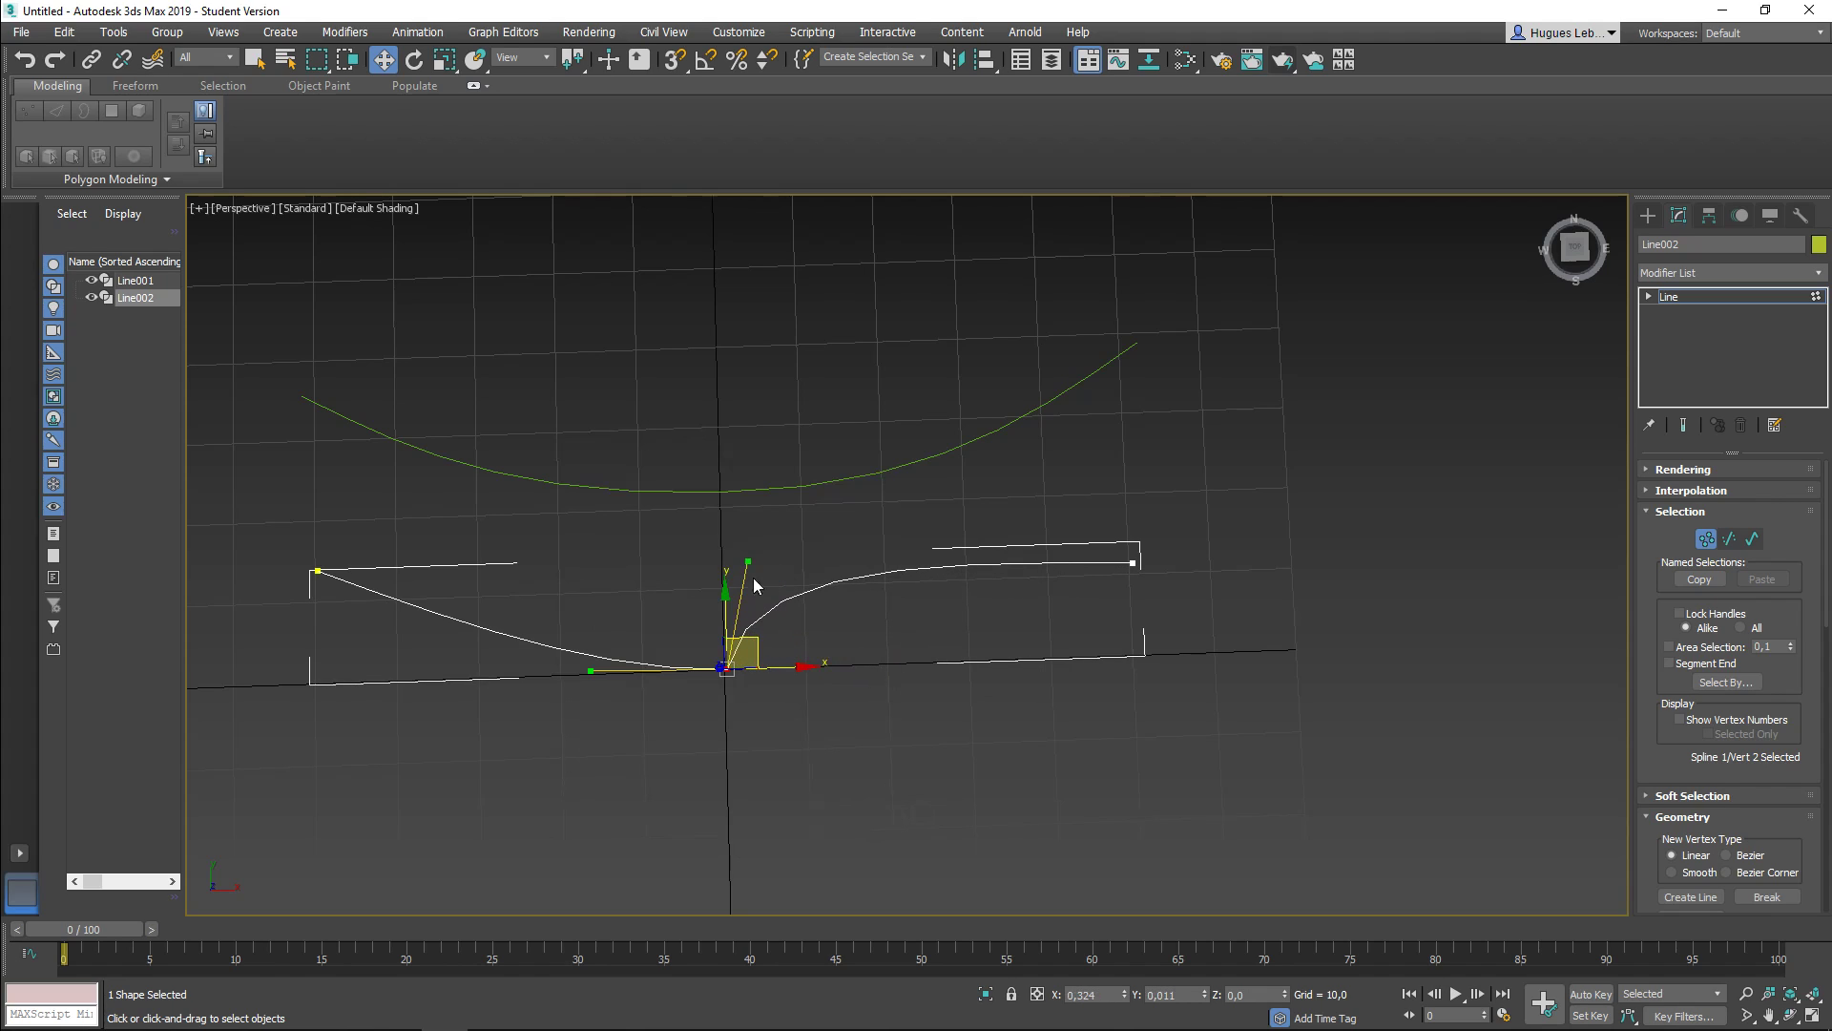
pyautogui.moveTo(586, 673); pyautogui.dragTo(703, 567)
pyautogui.click(858, 761)
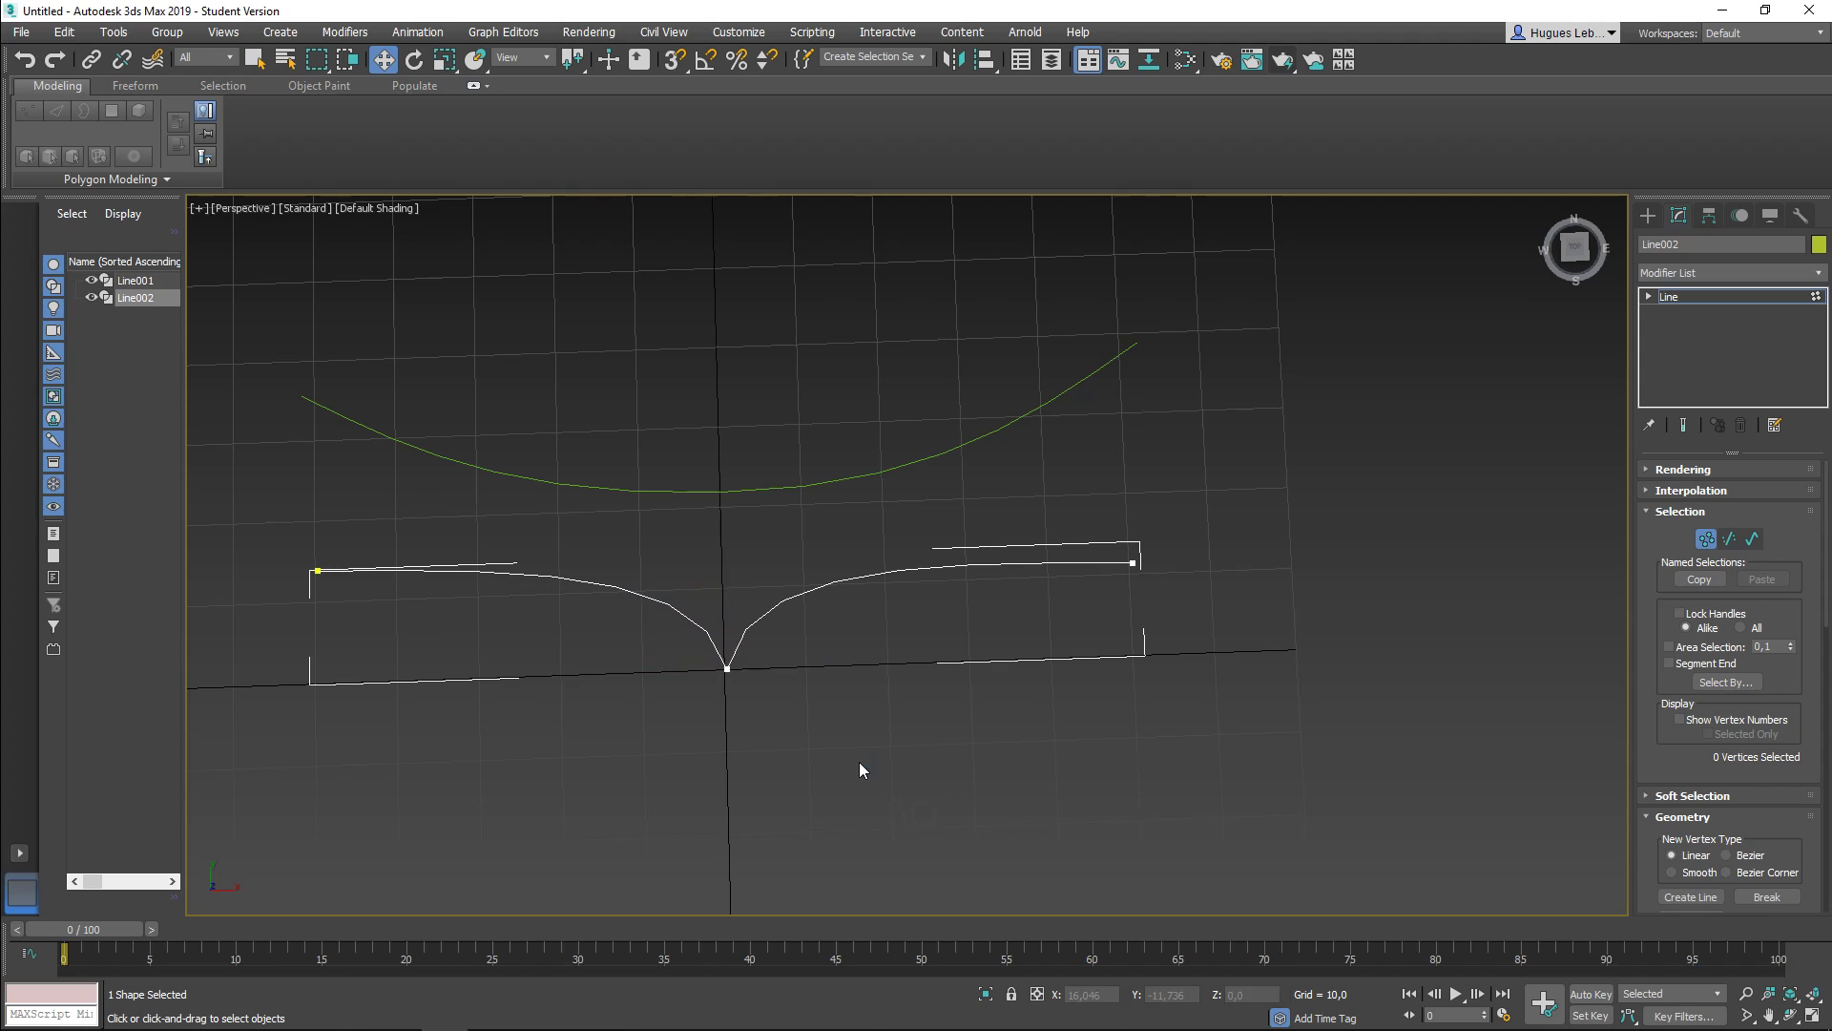
pyautogui.click(727, 669)
pyautogui.moveTo(707, 561)
pyautogui.mouseDown()
pyautogui.moveTo(633, 667)
pyautogui.moveTo(702, 783)
pyautogui.moveTo(687, 570)
pyautogui.mouseUp()
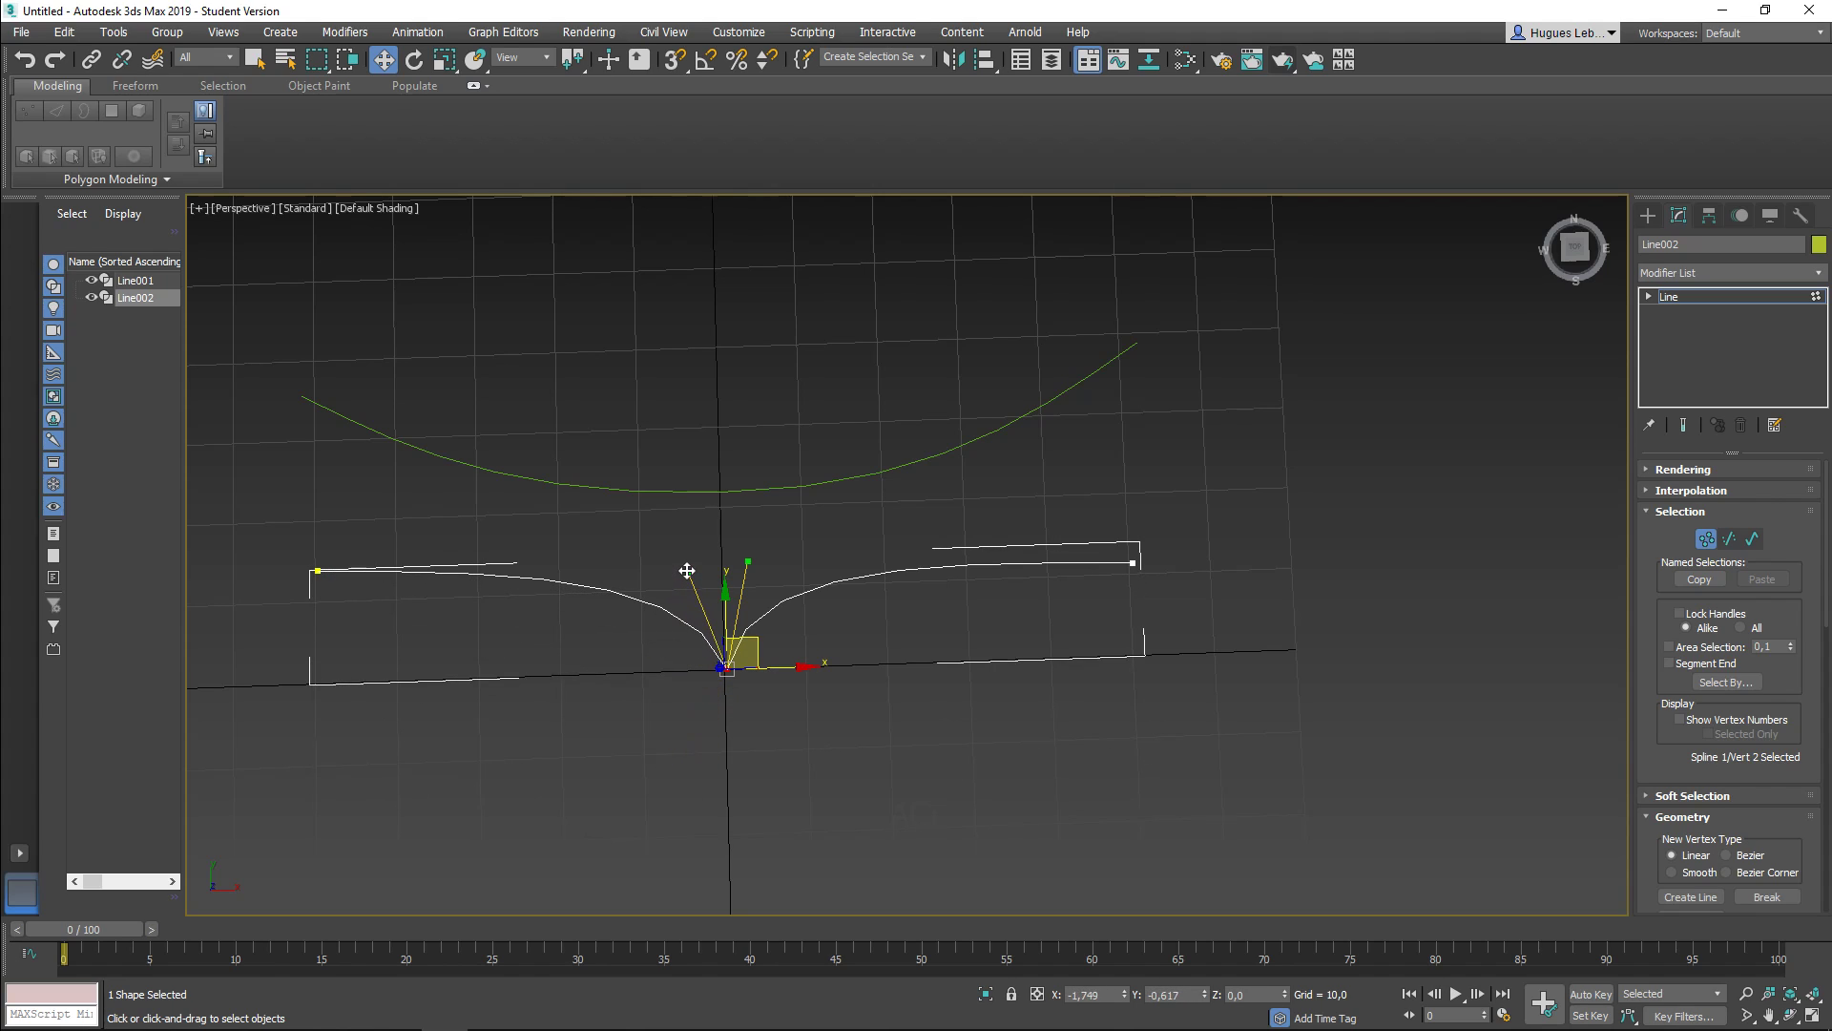
# Step: Convert the cusp vertex to Bezier and stretch its aligned handles along the X axis into an even arc
pyautogui.rightClick(721, 660)
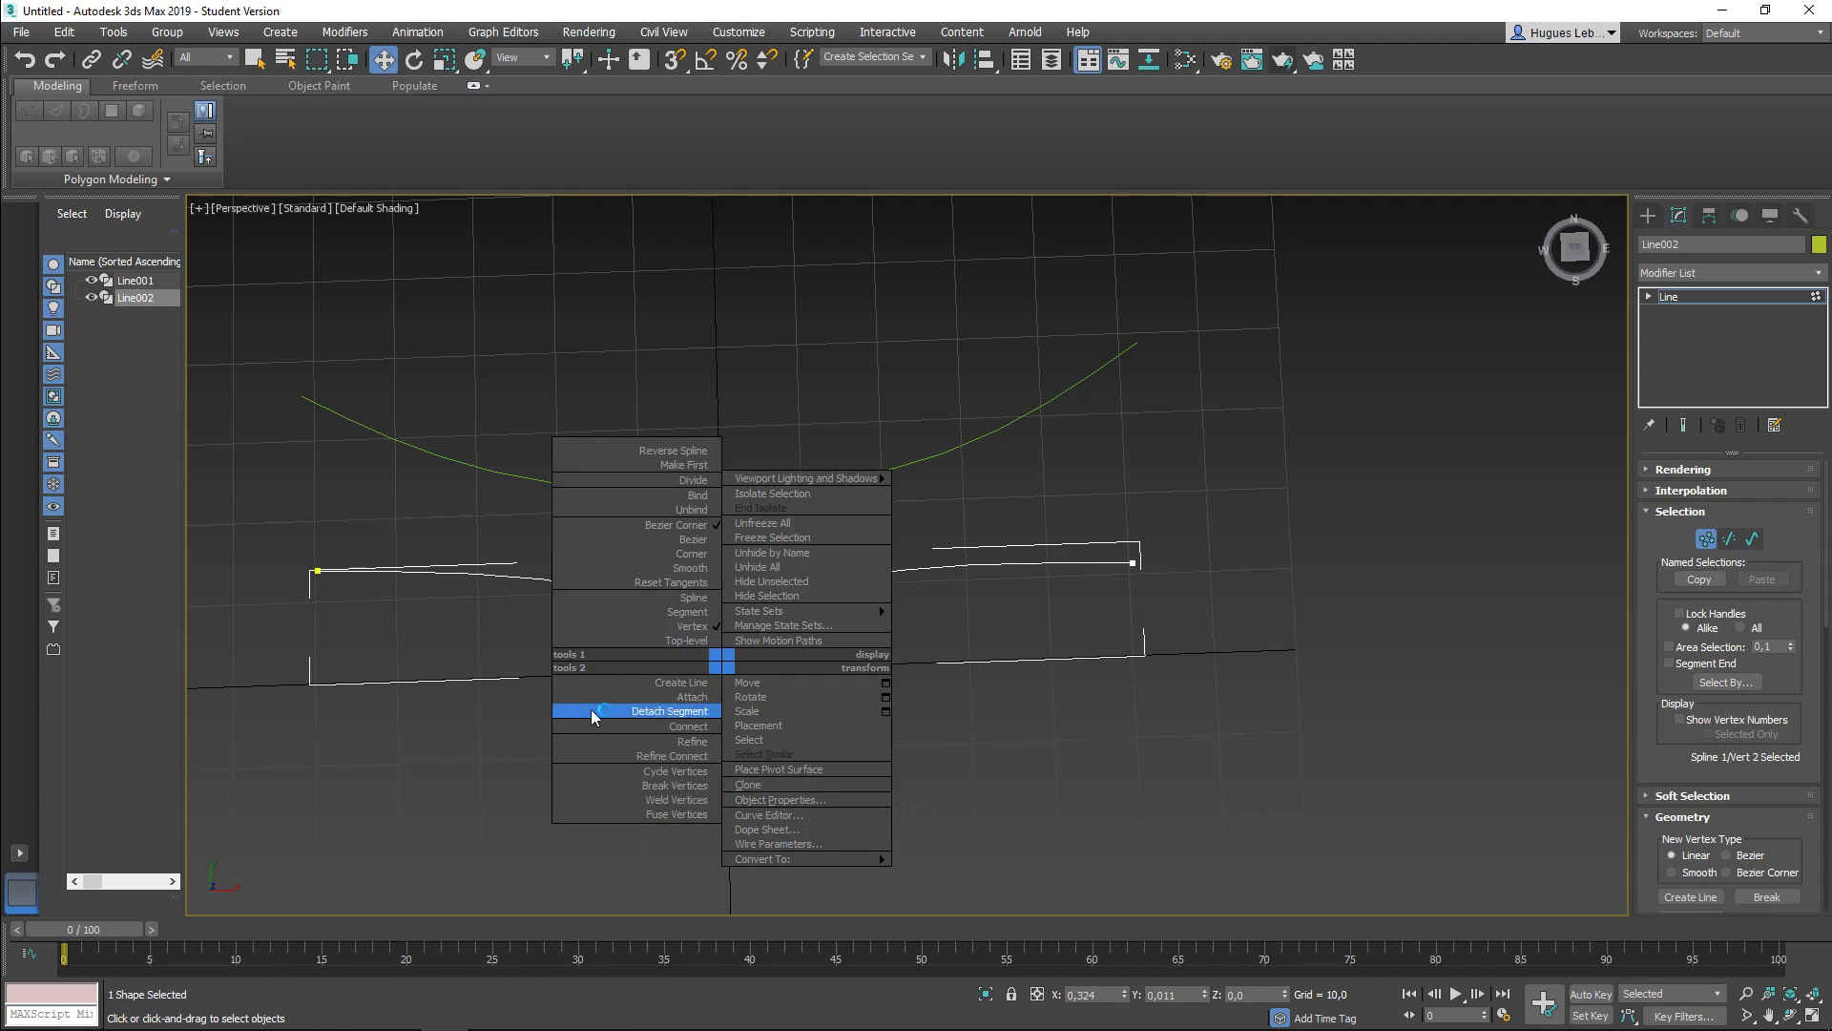
pyautogui.click(697, 541)
pyautogui.moveTo(770, 770); pyautogui.dragTo(938, 661)
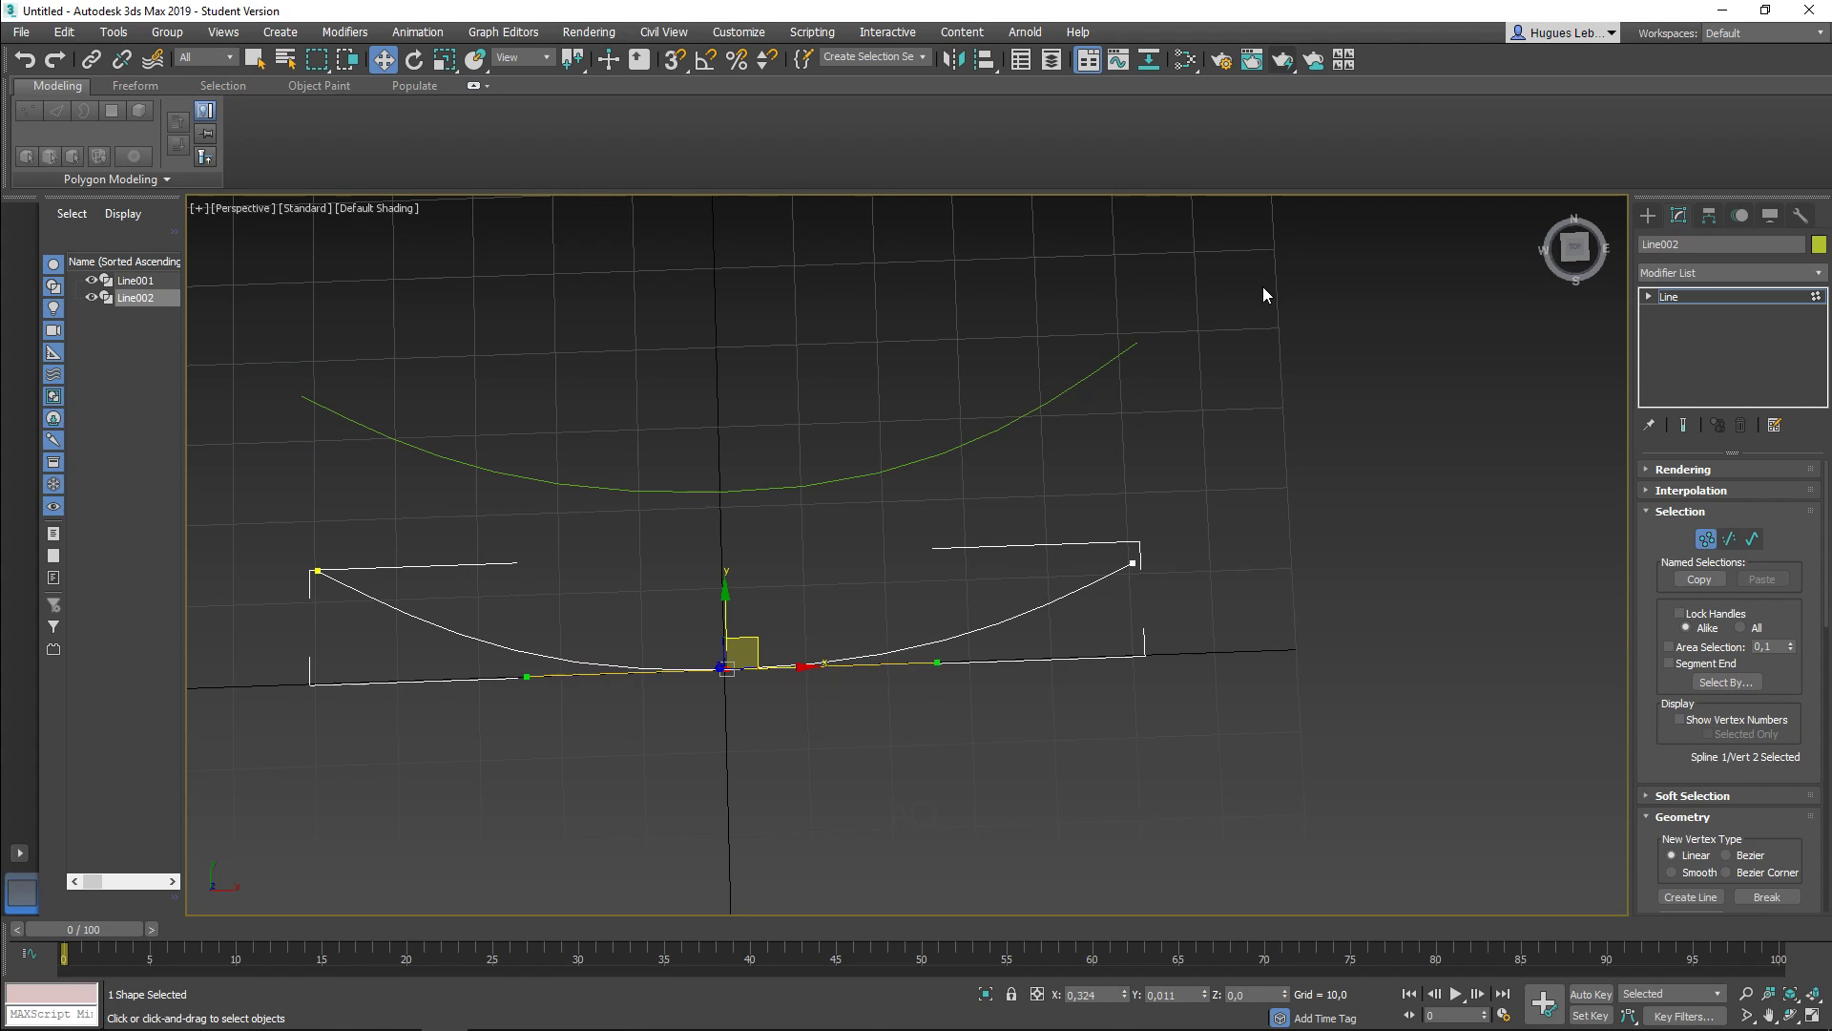
# Step: Delete the second line and move the remaining curve down along the Y axis to about 3,6
pyautogui.click(1649, 216)
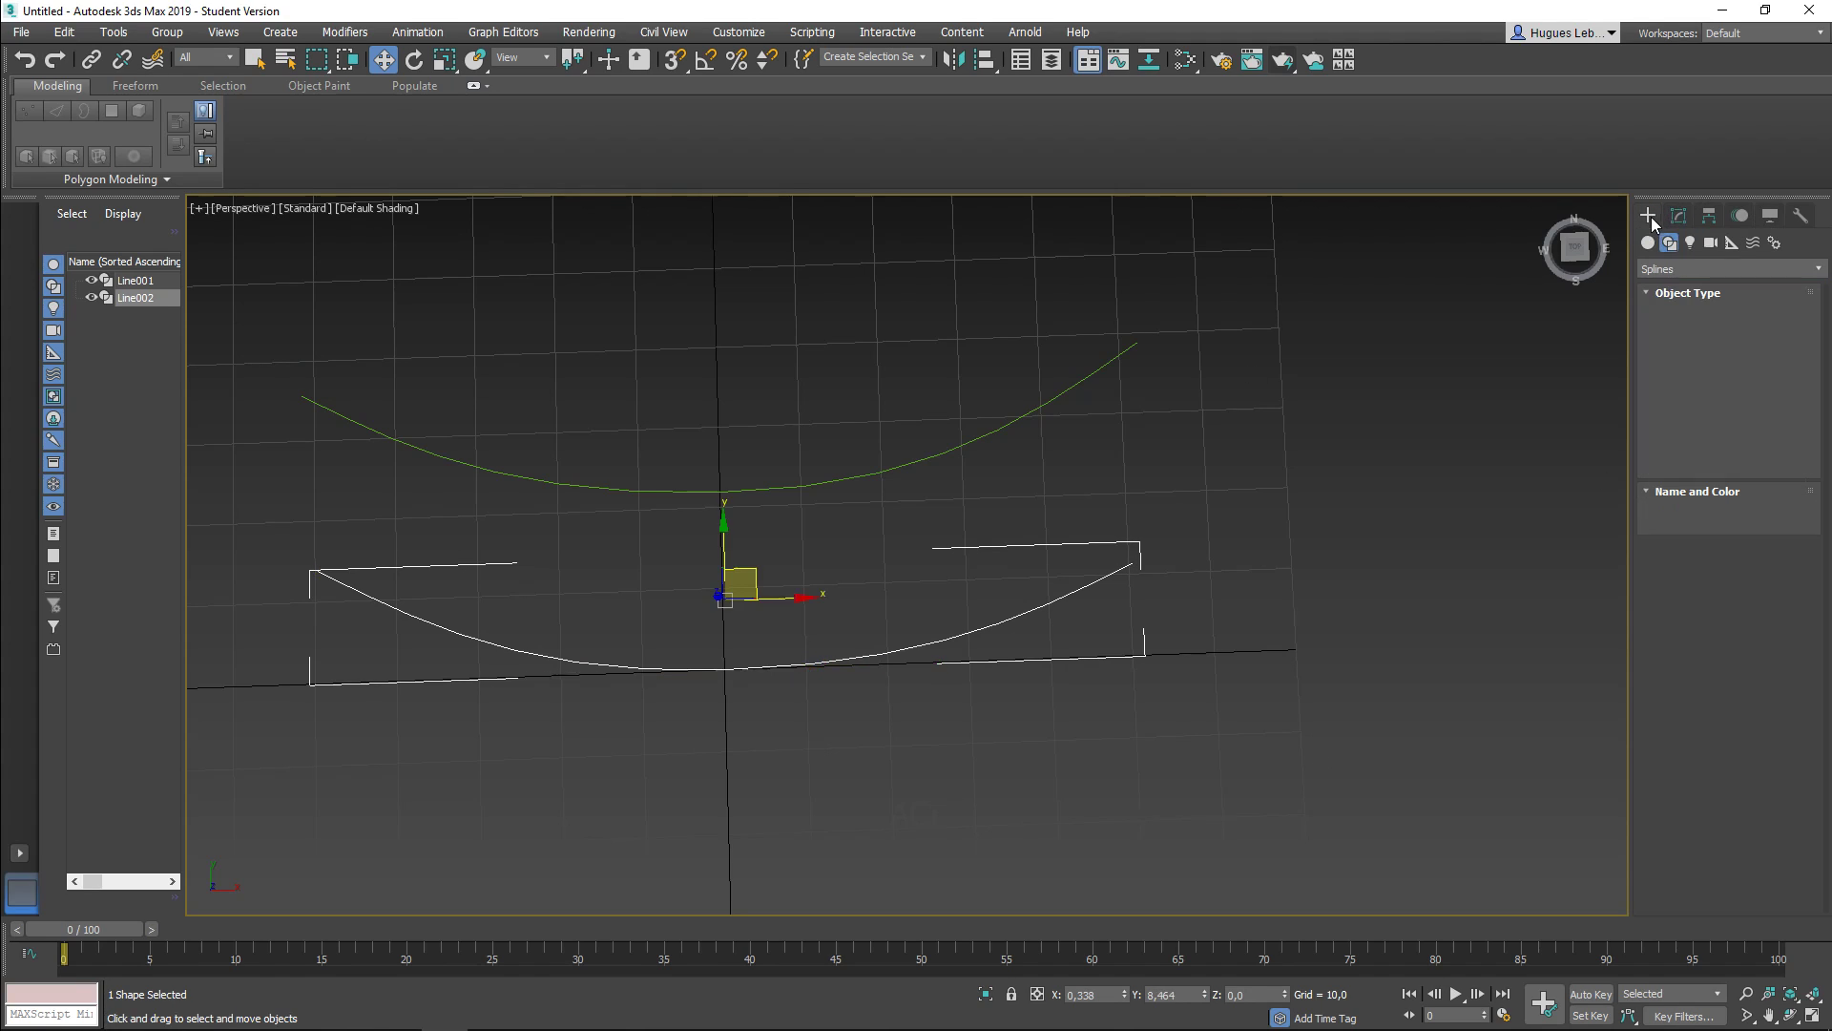
pyautogui.press('Delete')
pyautogui.click(768, 487)
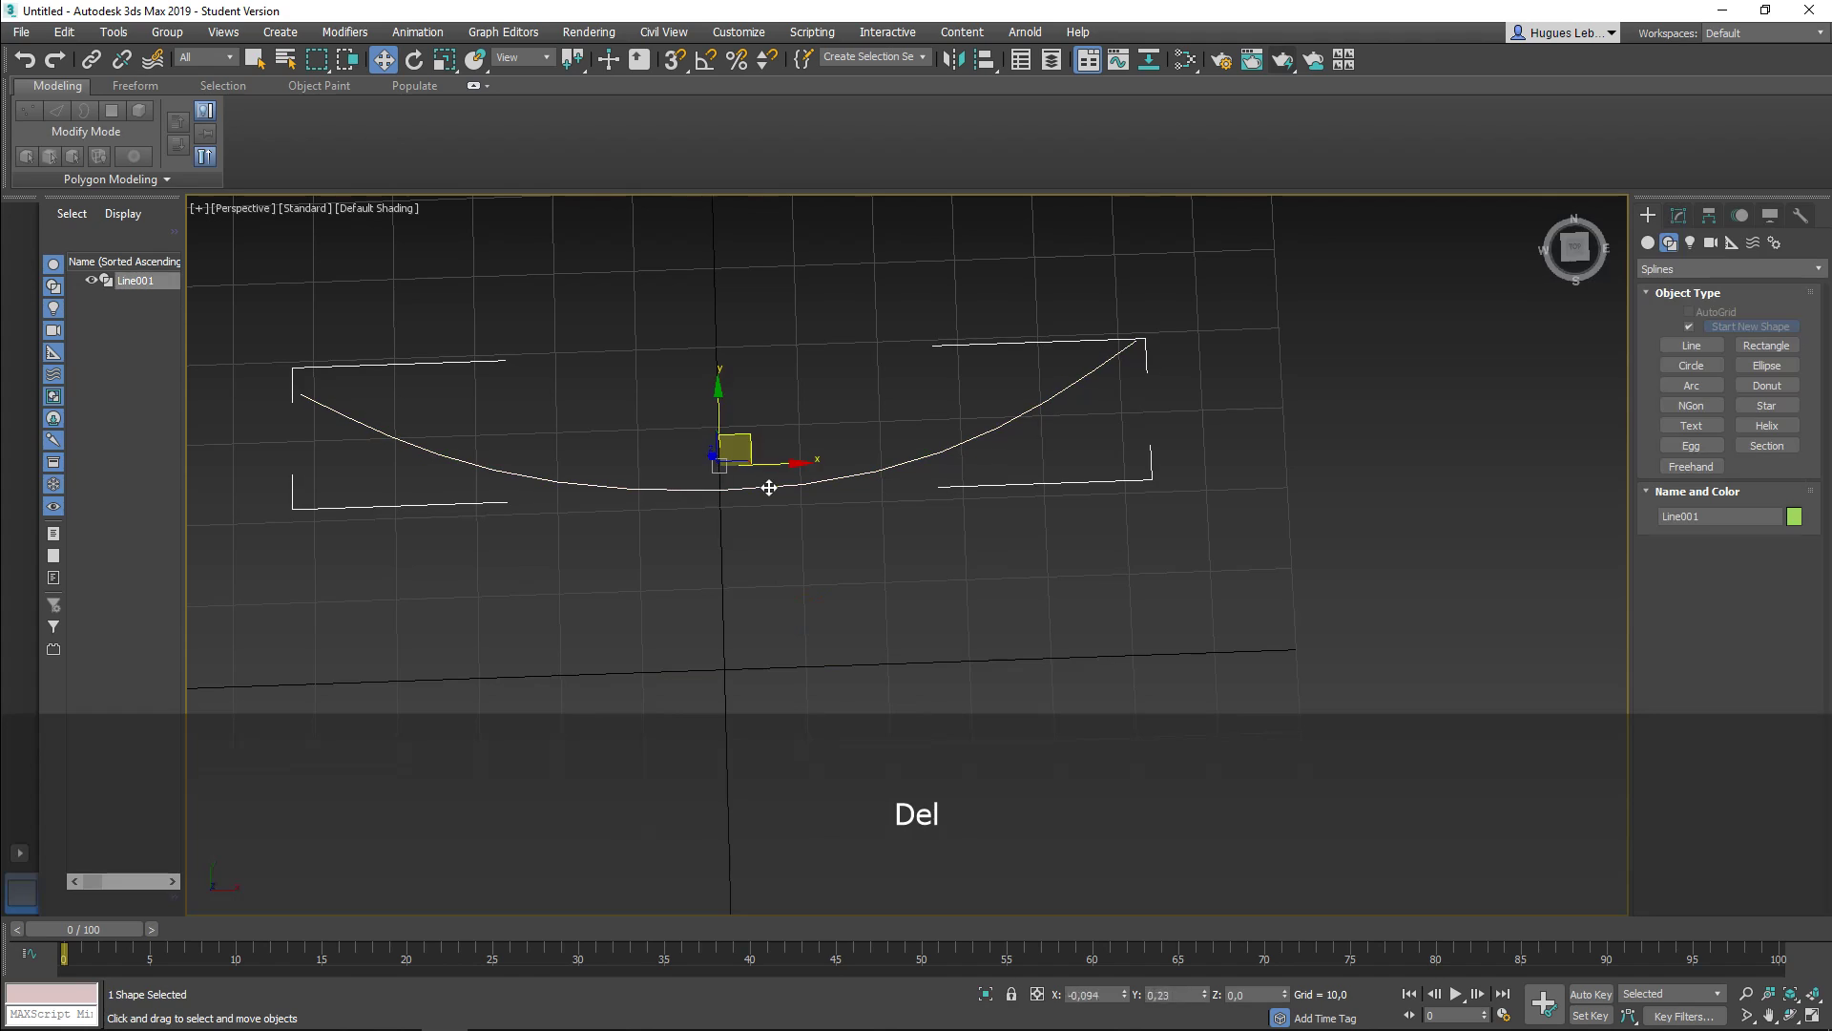
pyautogui.moveTo(725, 429); pyautogui.dragTo(778, 638)
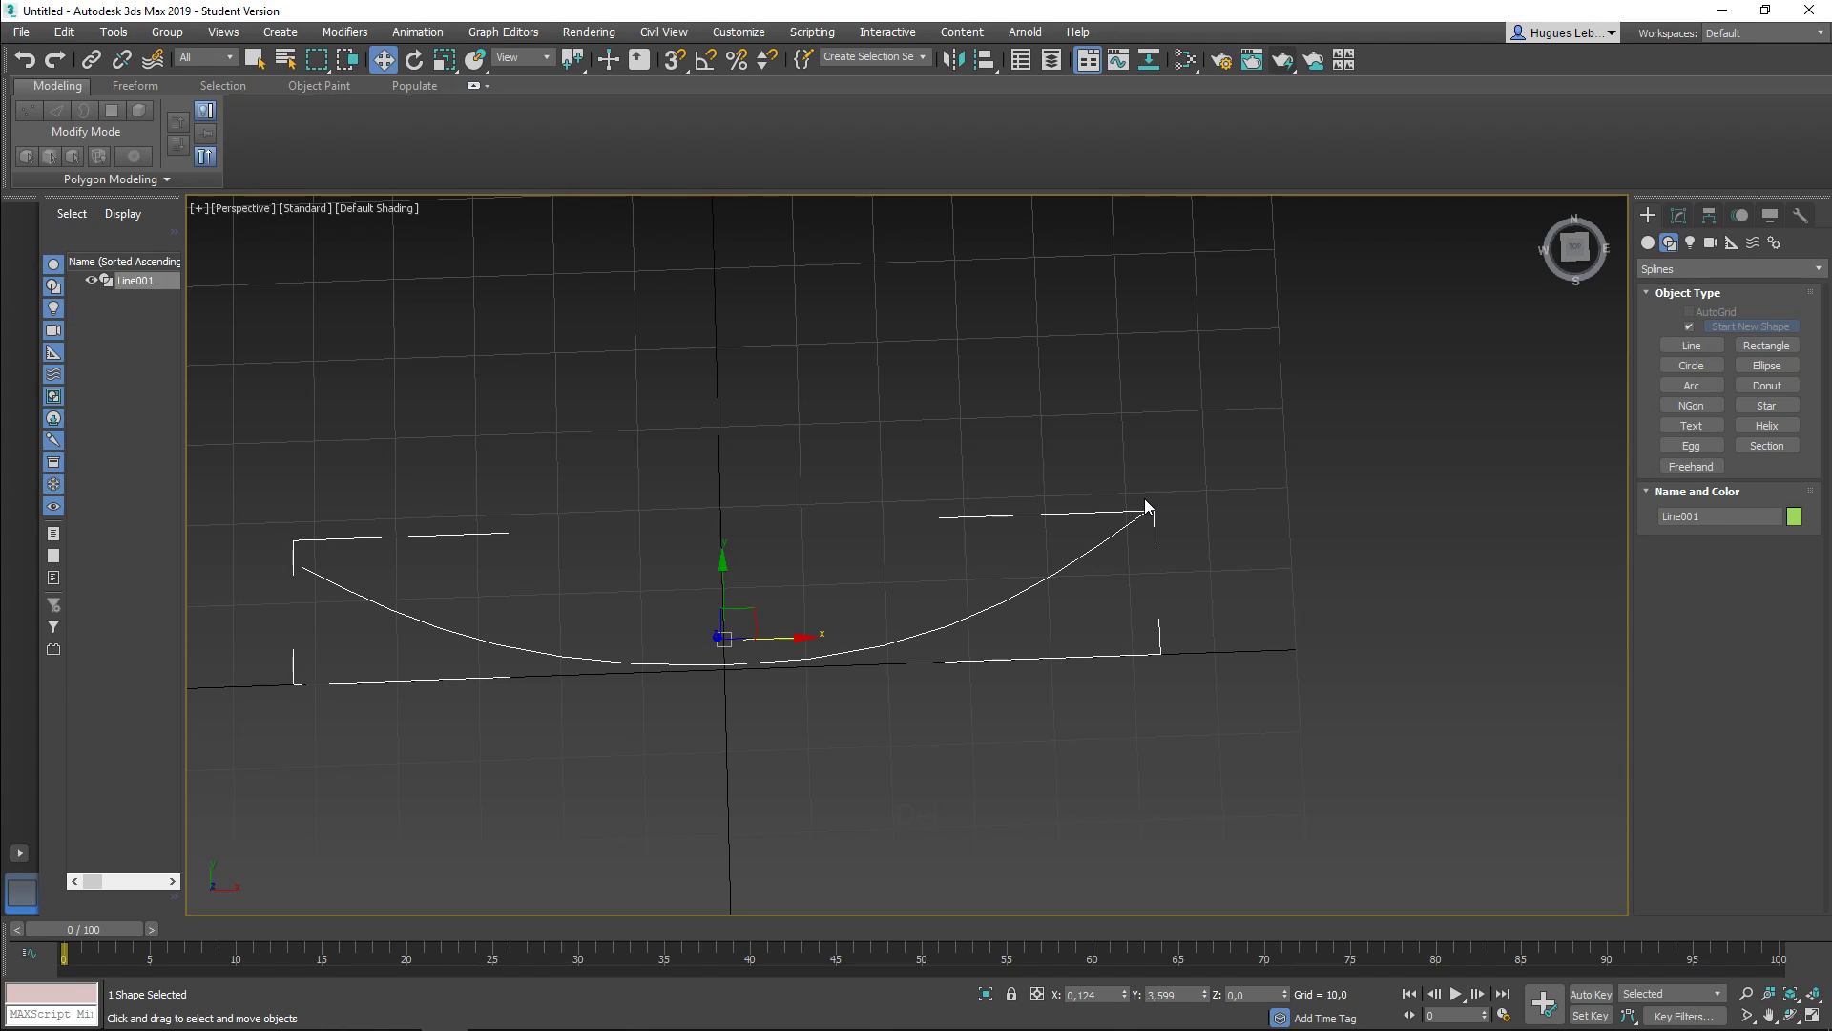
# Step: Turn on Enable In Renderer for the remaining curve and run a test render
pyautogui.click(1679, 215)
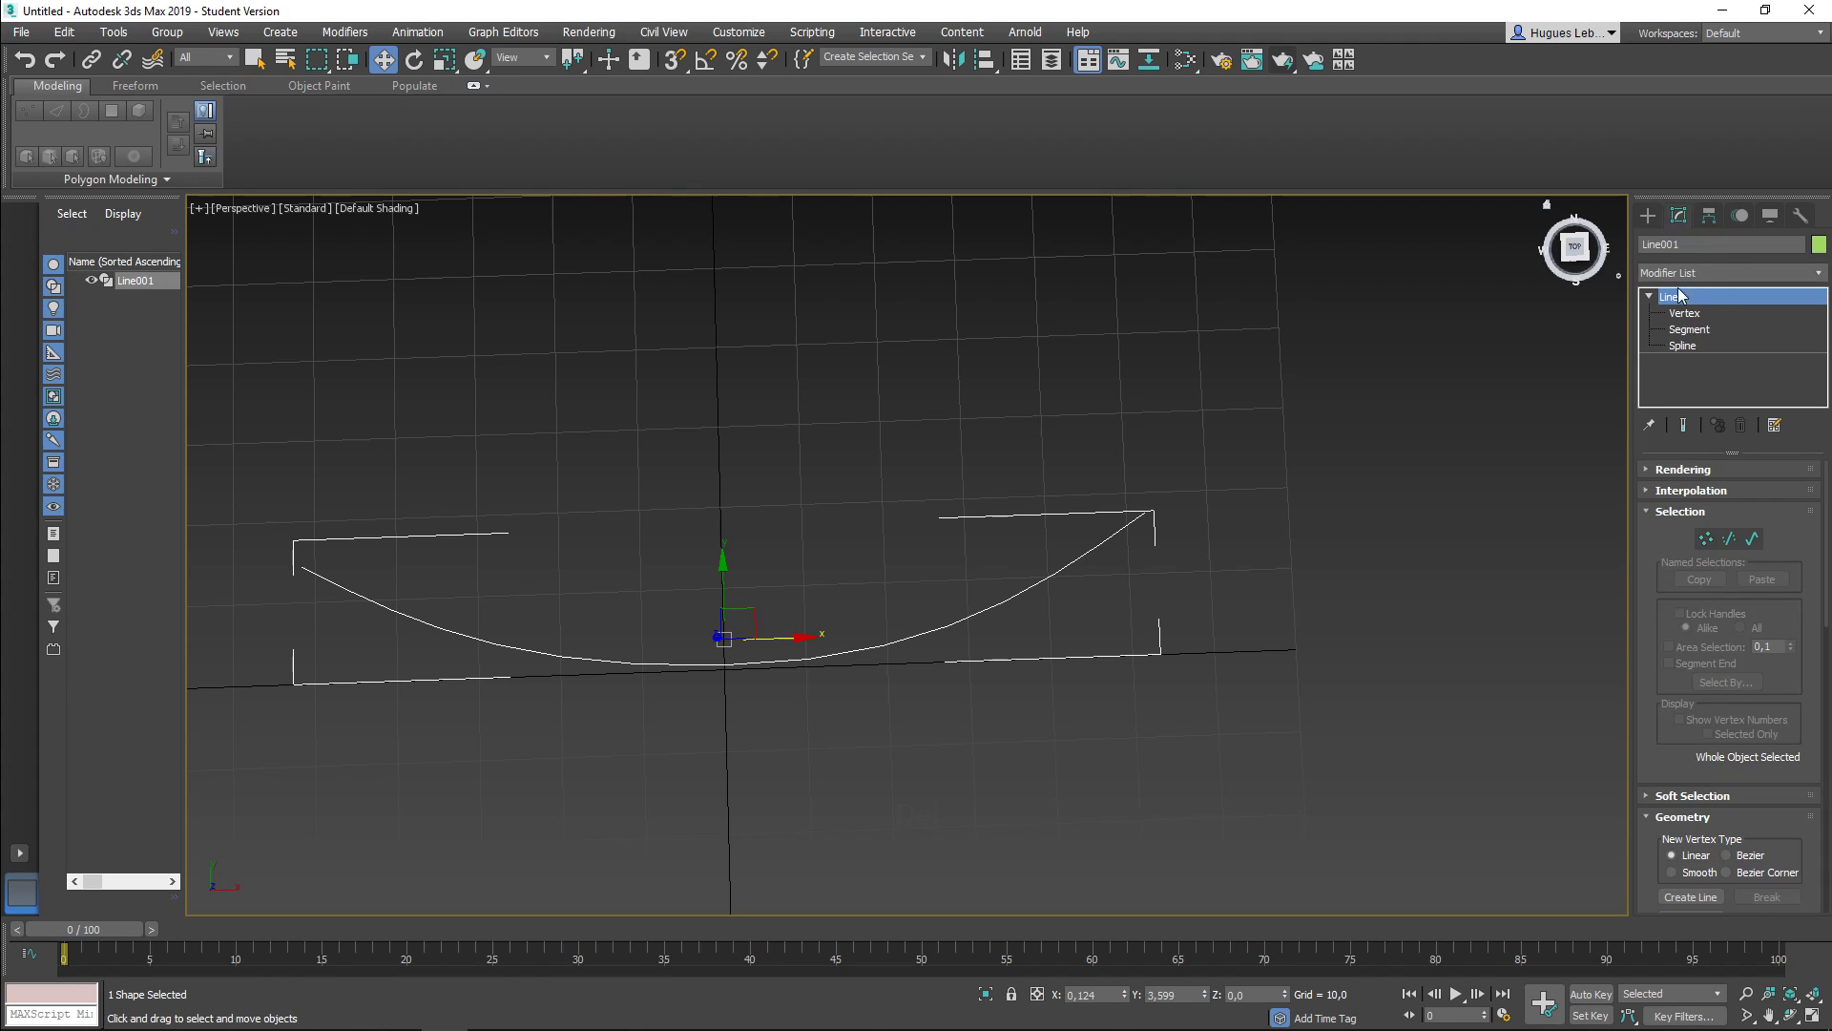
pyautogui.click(1646, 470)
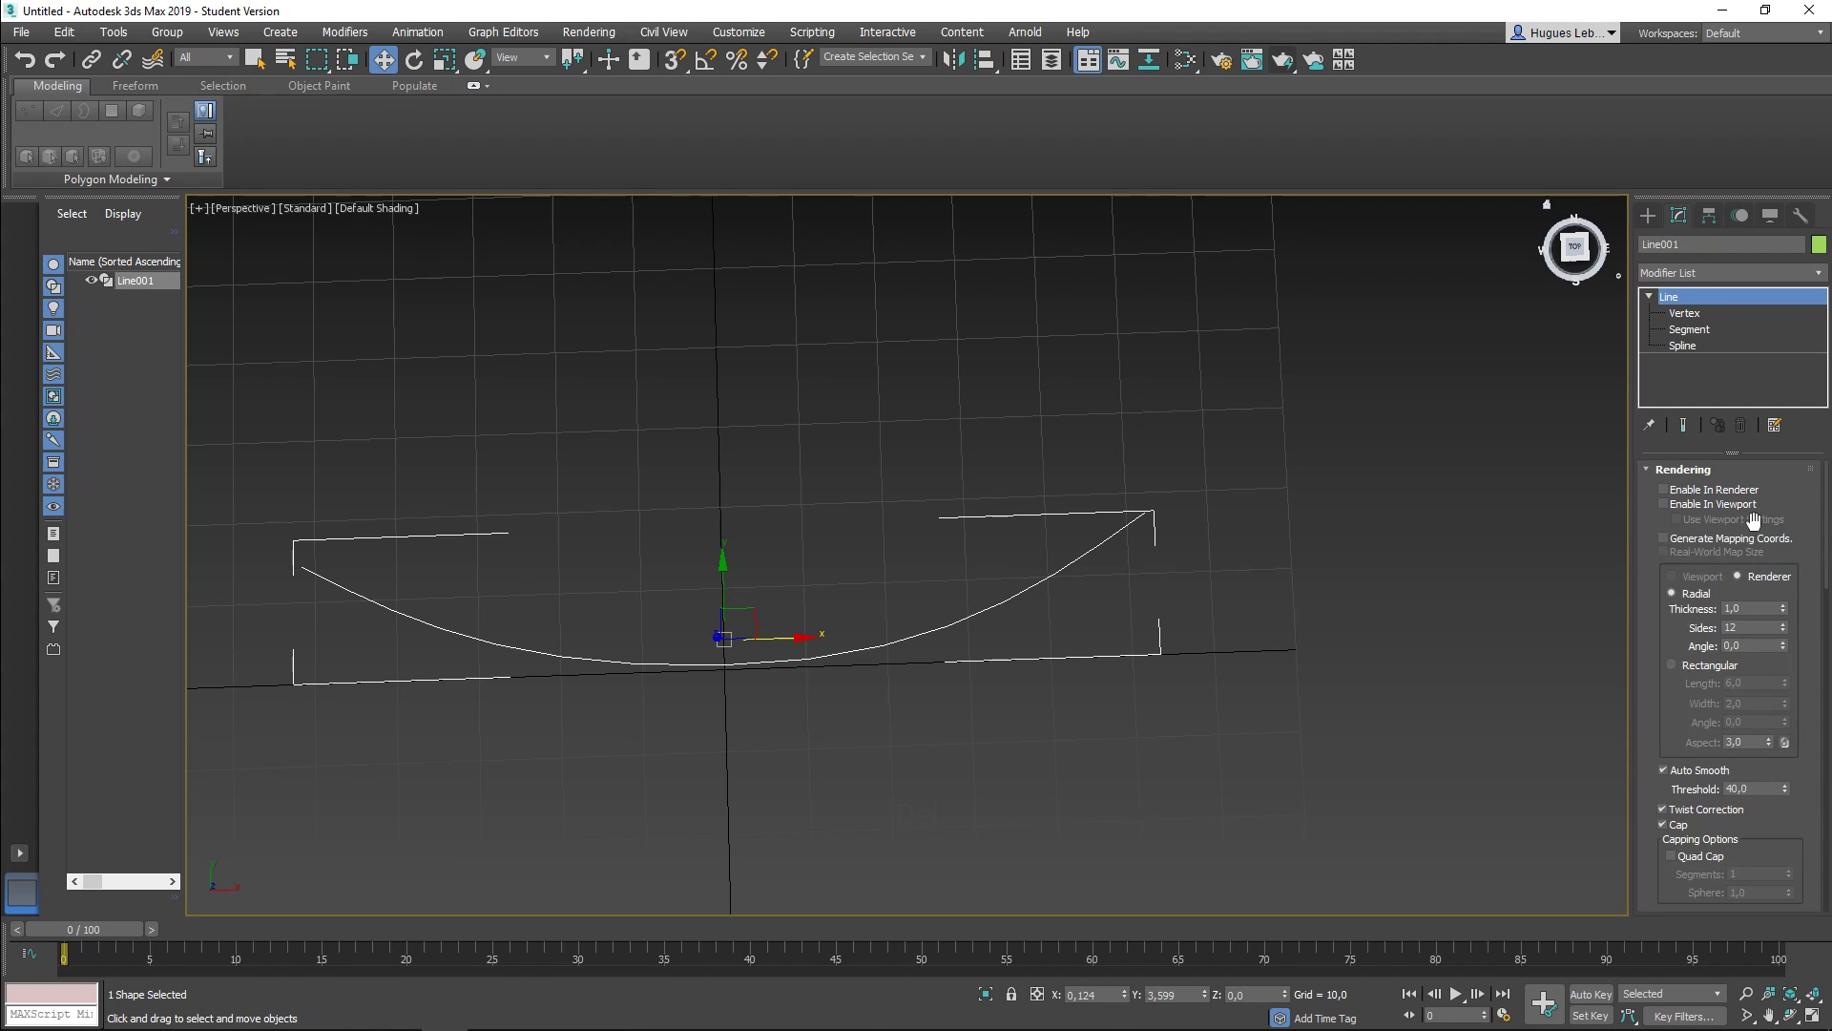
pyautogui.click(1665, 491)
pyautogui.click(1281, 60)
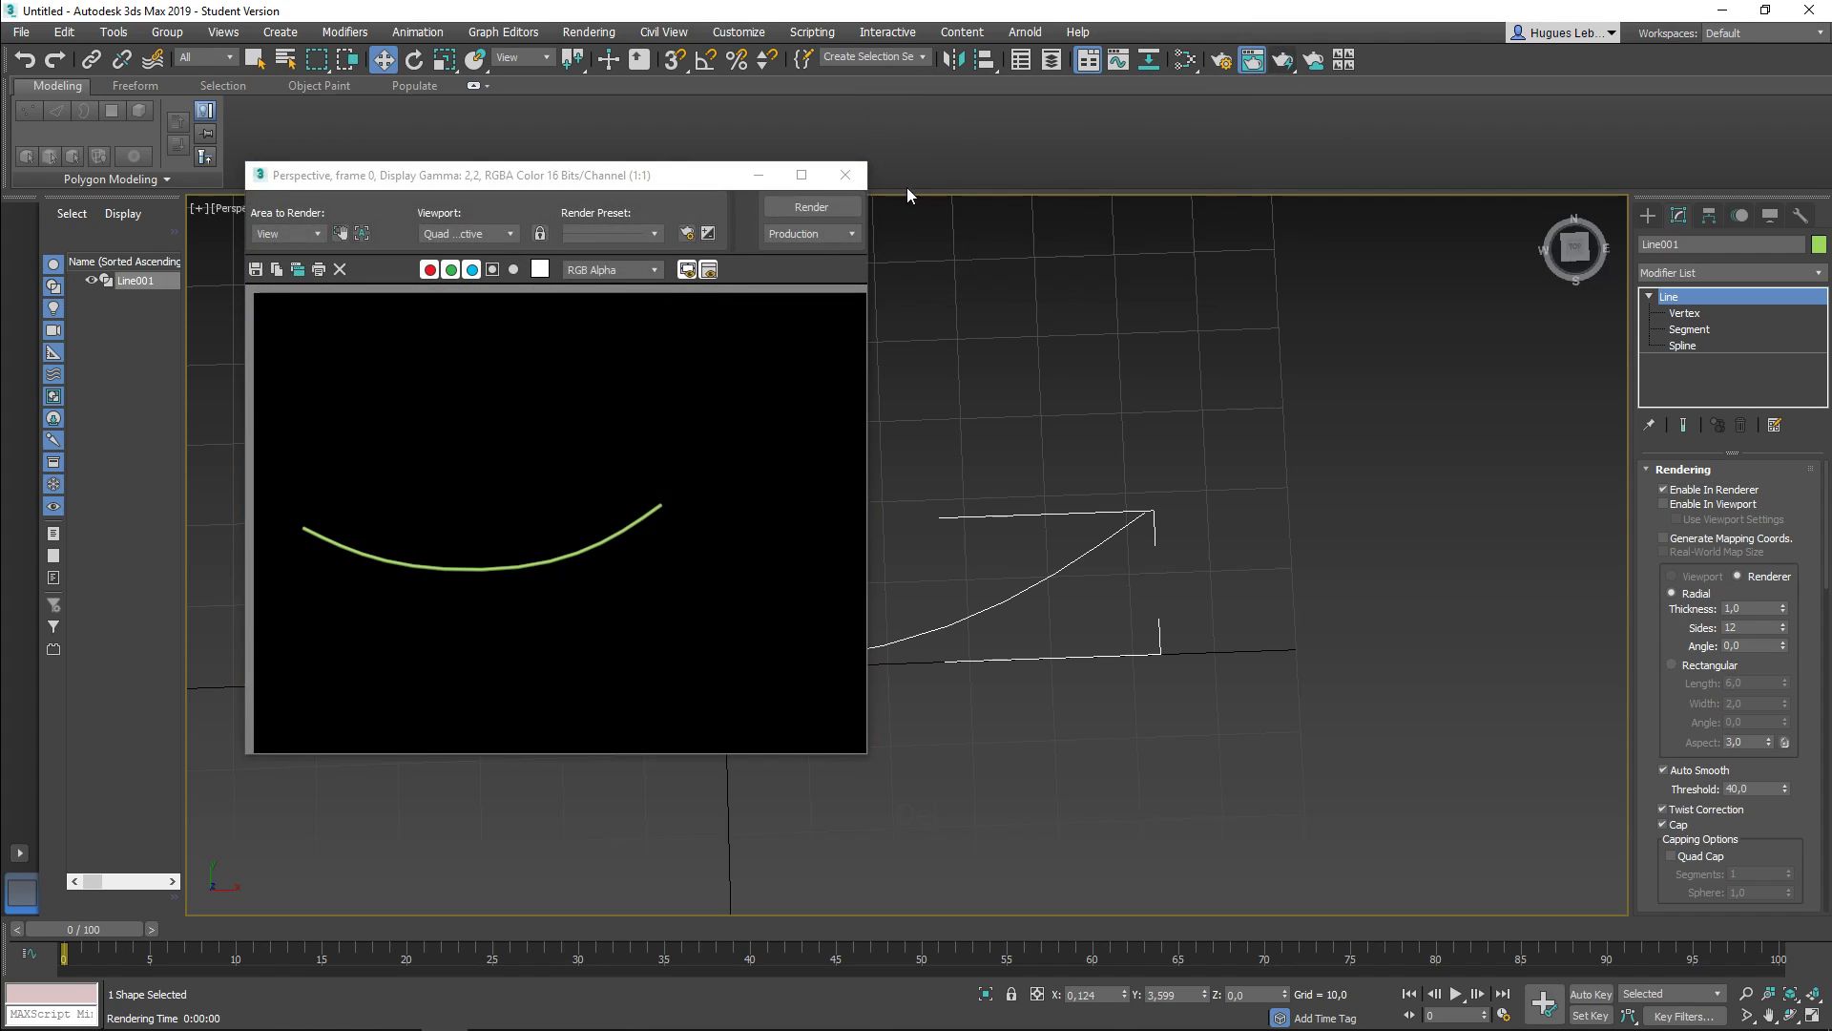
pyautogui.click(844, 174)
# Step: Turn on Enable In Viewport, turn off Enable In Renderer, and run a test render to compare
pyautogui.click(1665, 504)
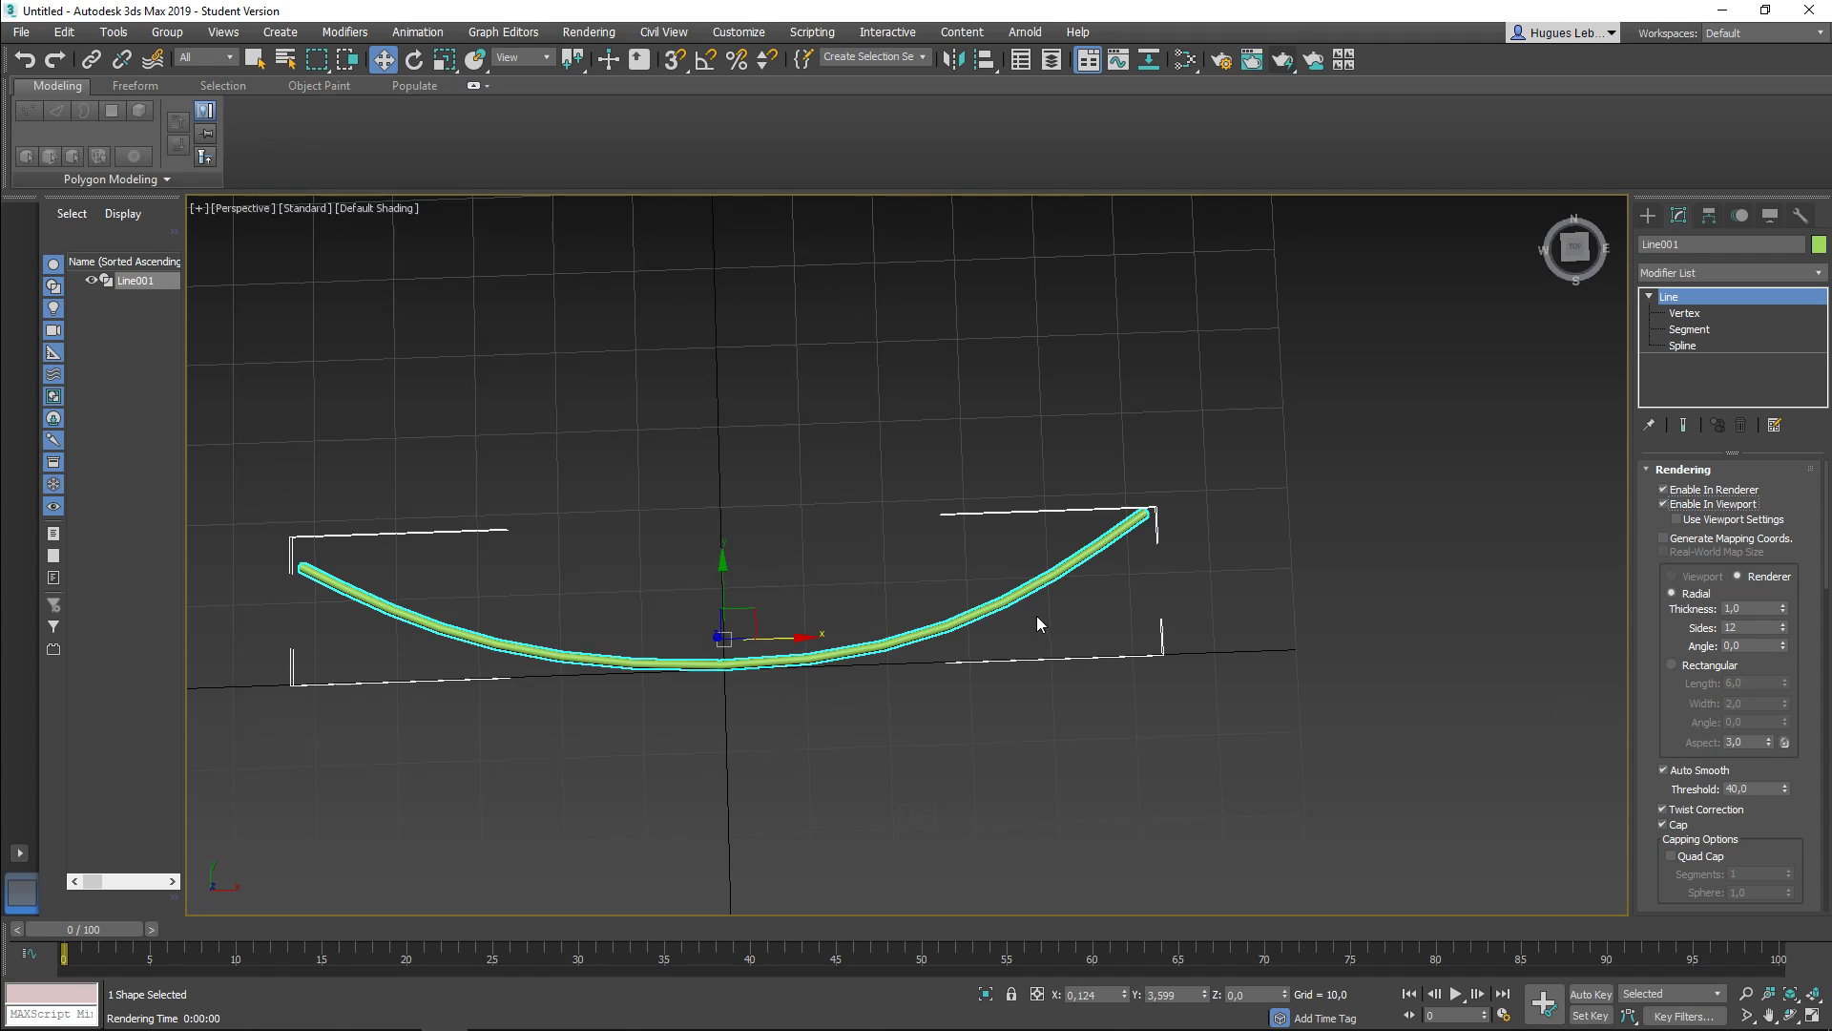
pyautogui.click(1664, 490)
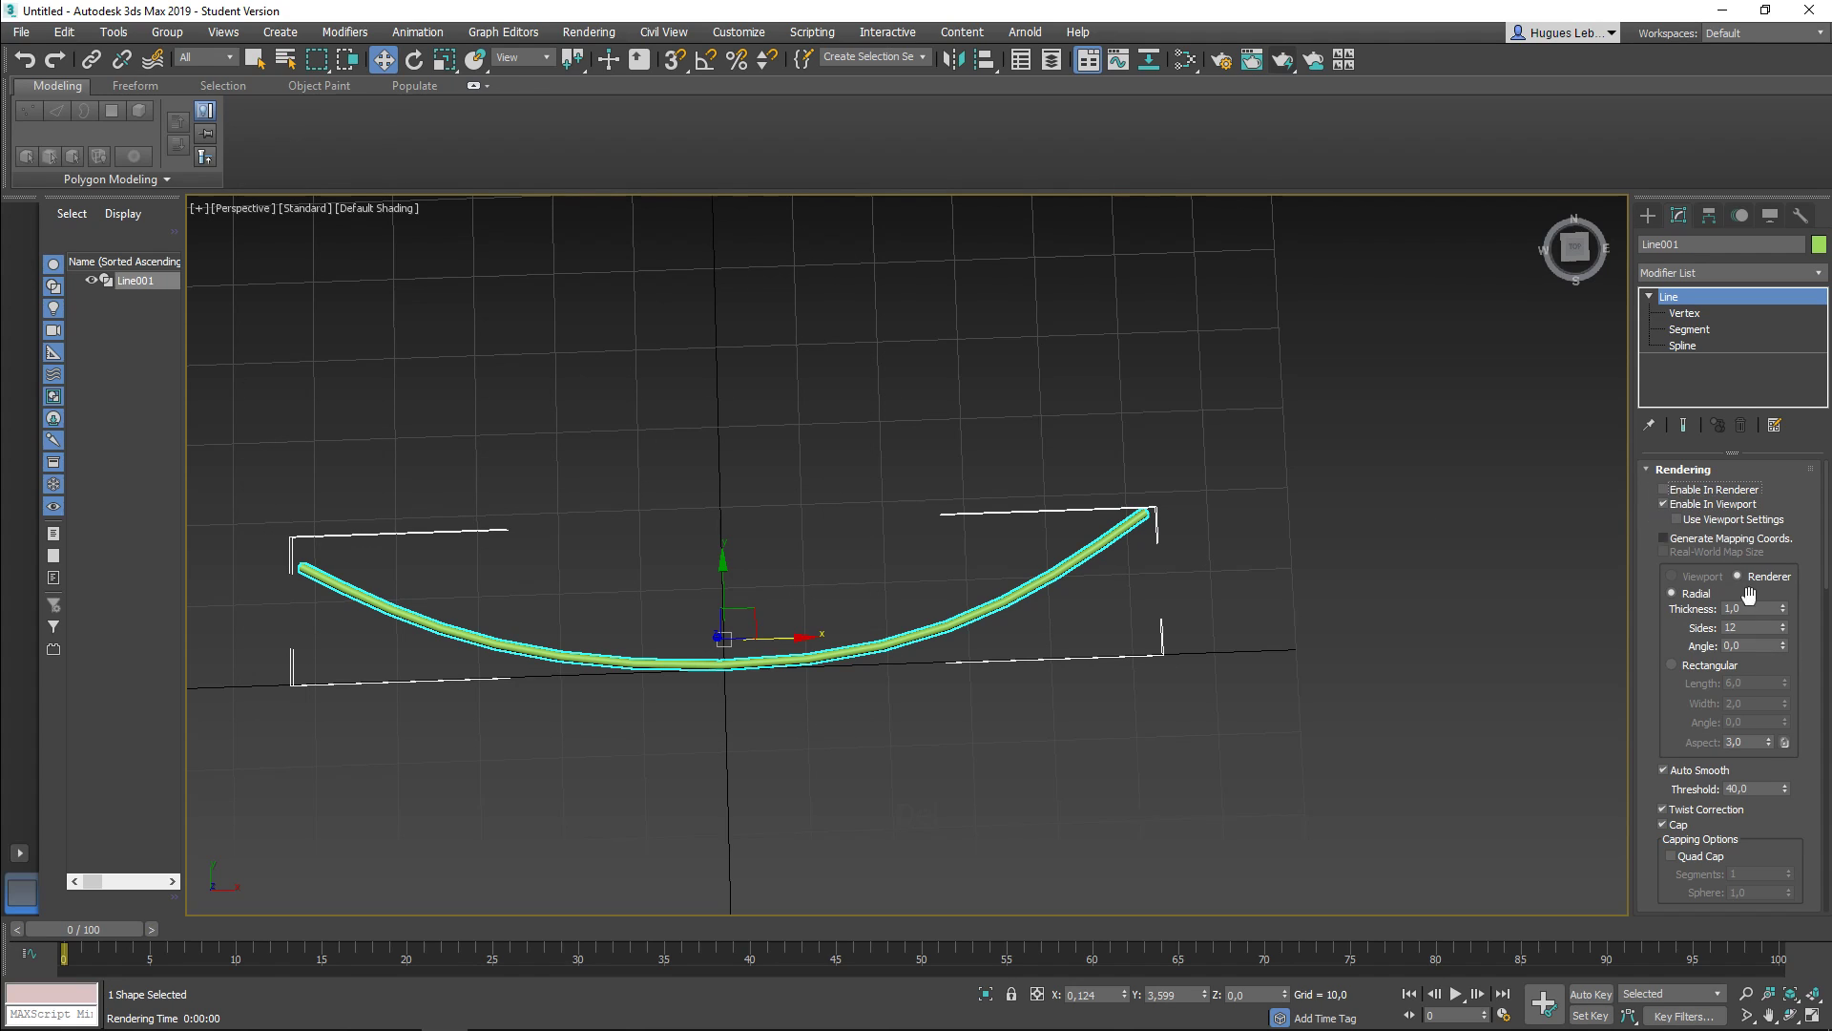
pyautogui.click(1283, 60)
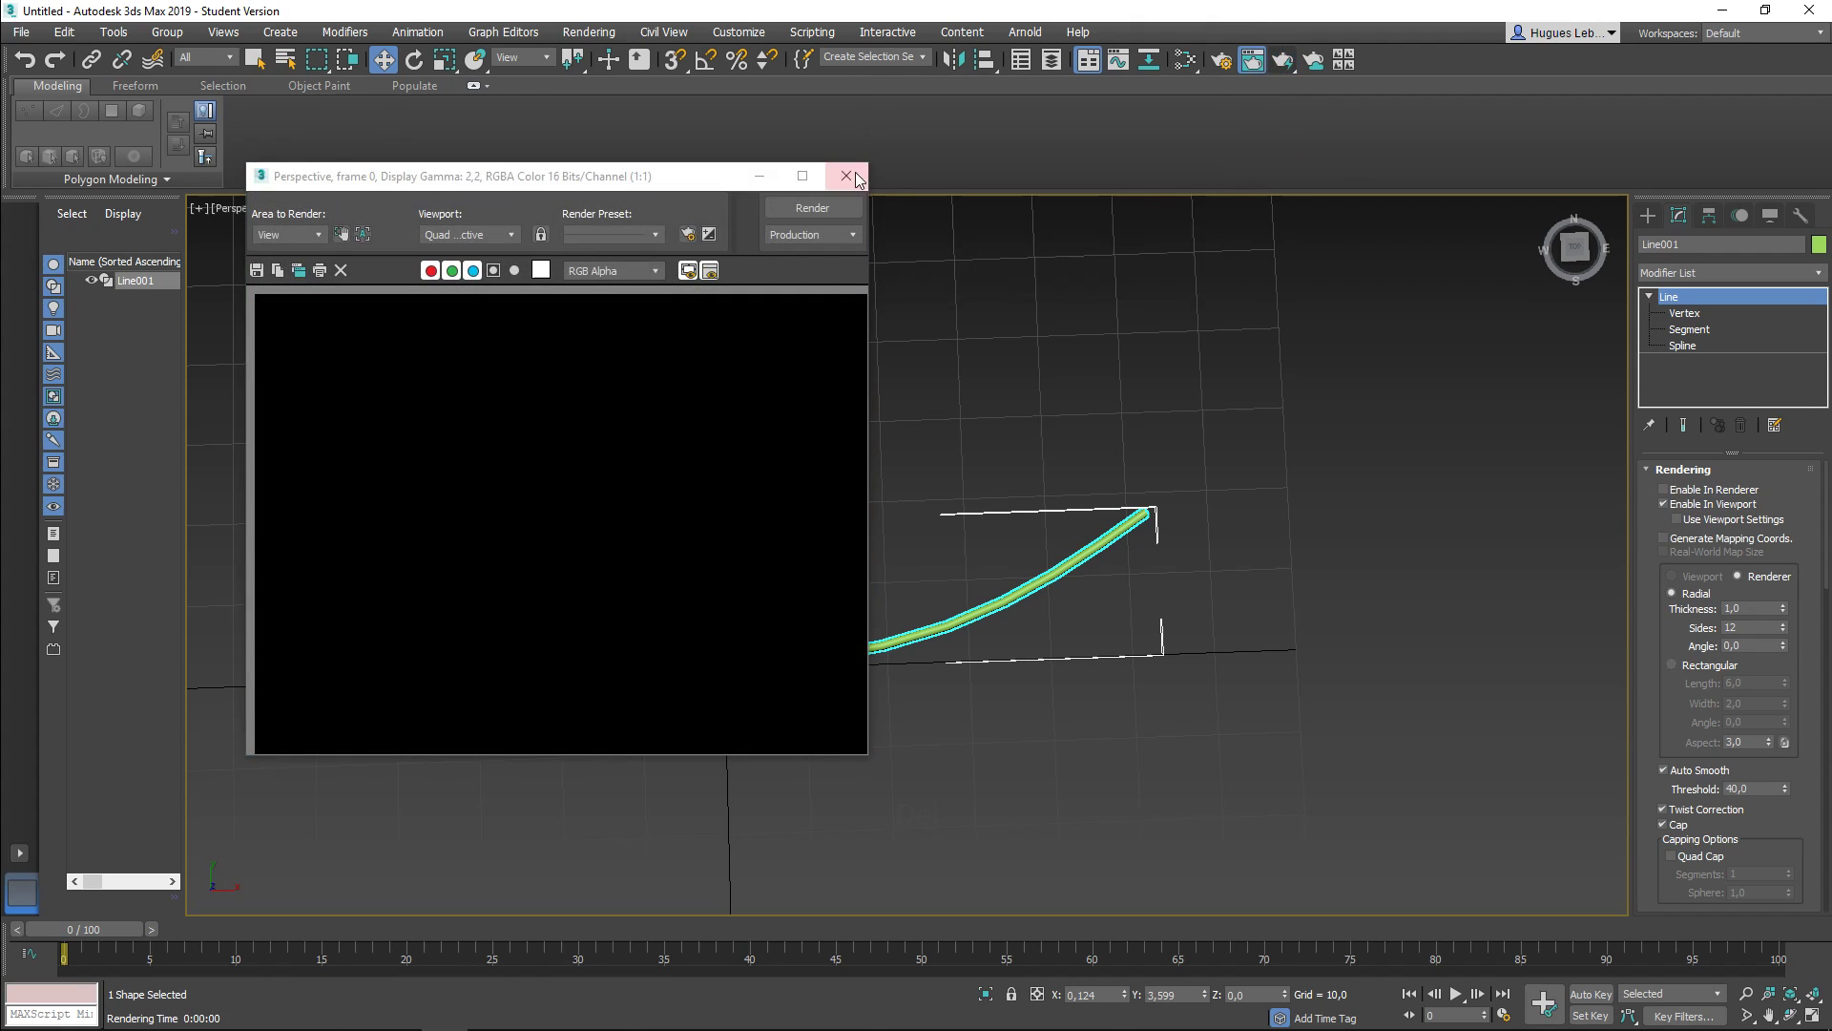
pyautogui.click(841, 180)
# Step: Turn Enable In Renderer back on alongside the viewport display and render the curve again
pyautogui.click(1677, 493)
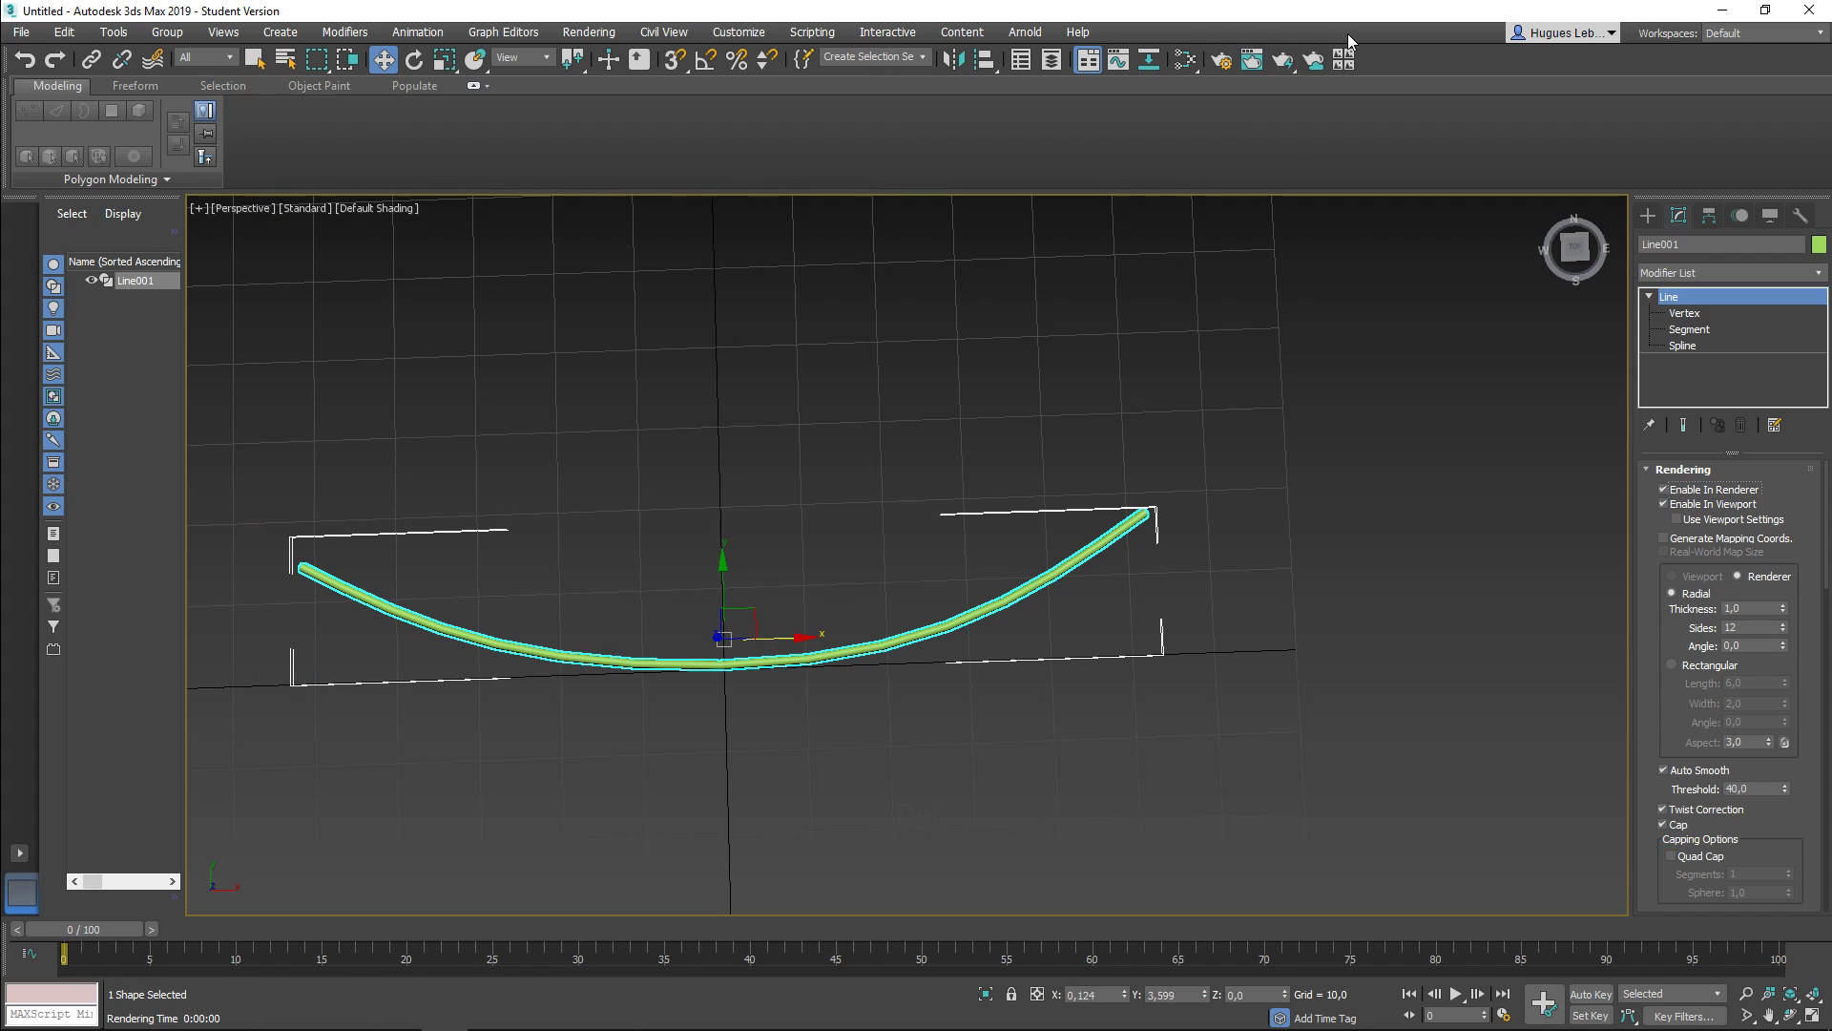
pyautogui.click(1282, 60)
pyautogui.click(847, 177)
pyautogui.scroll(4, 1116, 572)
pyautogui.moveTo(969, 491); pyautogui.dragTo(1122, 516, button='middle')
pyautogui.scroll(-4, 1127, 515)
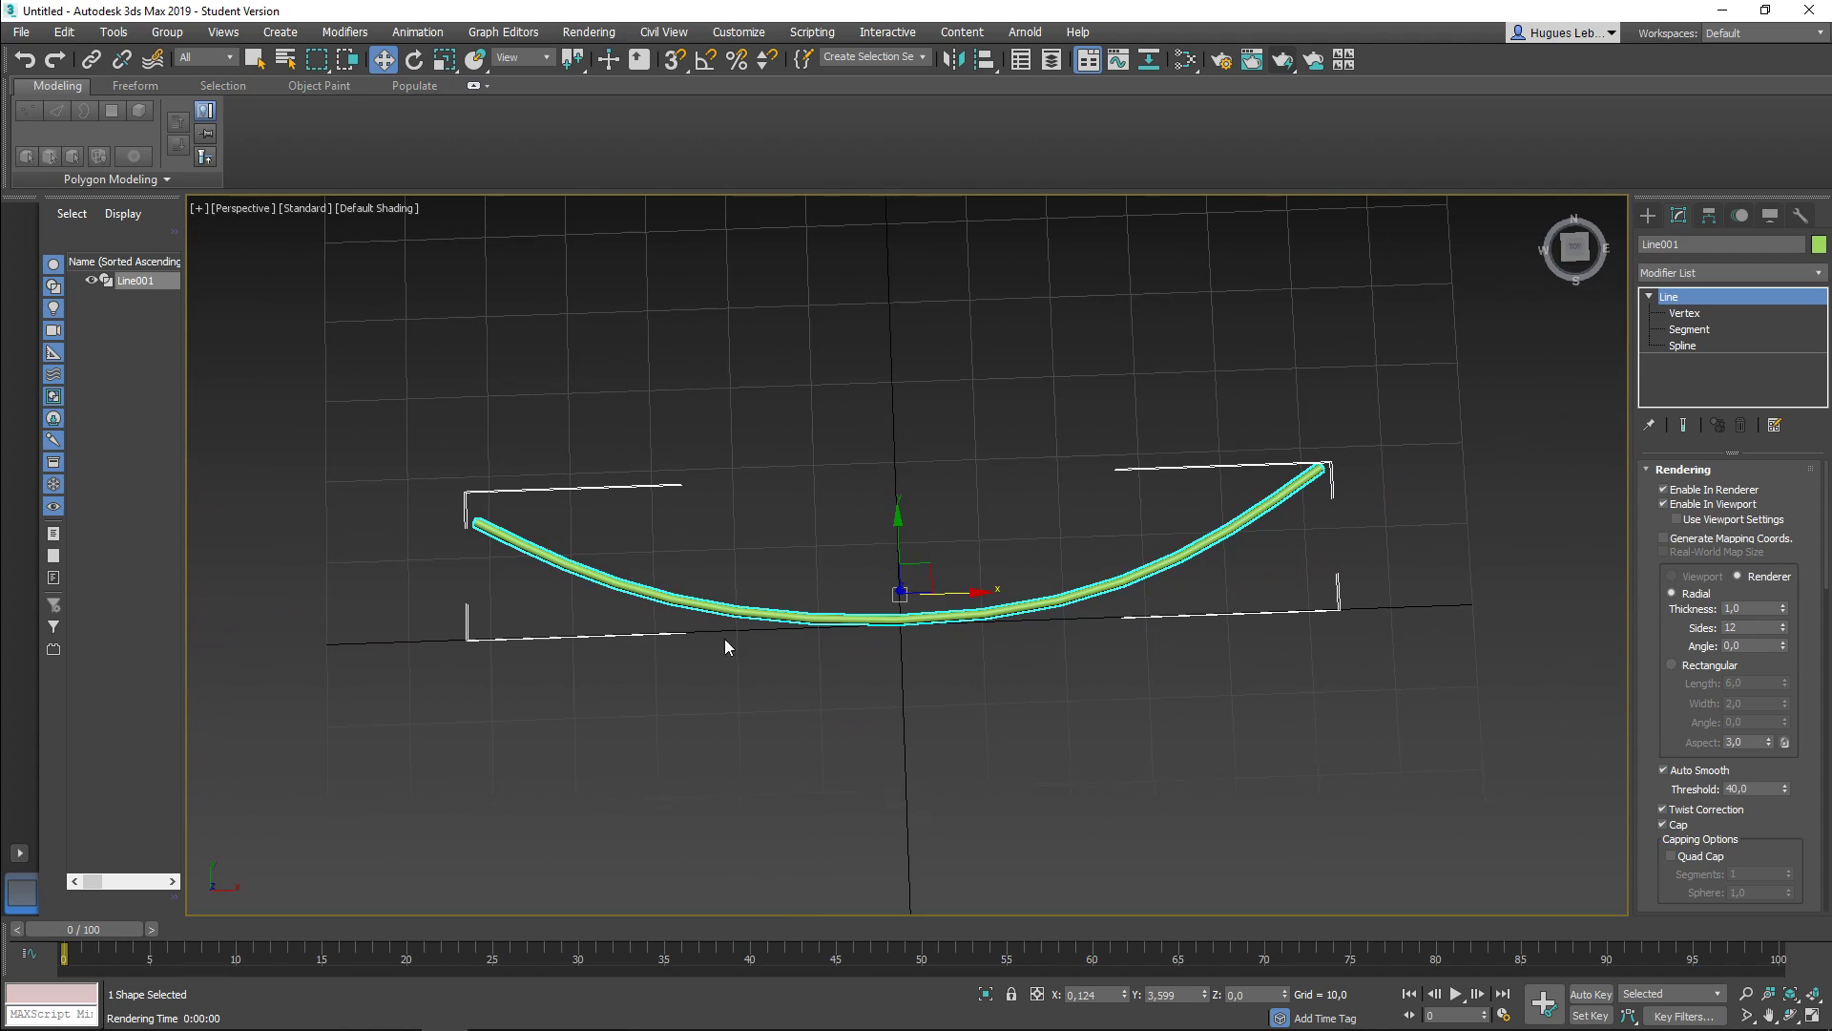
# Step: Increase the curve's radial rendering thickness to about 2,39
pyautogui.moveTo(895, 707)
pyautogui.keyDown('alt'); pyautogui.mouseDown(button='middle')
pyautogui.moveTo(879, 789)
pyautogui.moveTo(903, 685)
pyautogui.mouseUp(button='middle'); pyautogui.keyUp('alt')
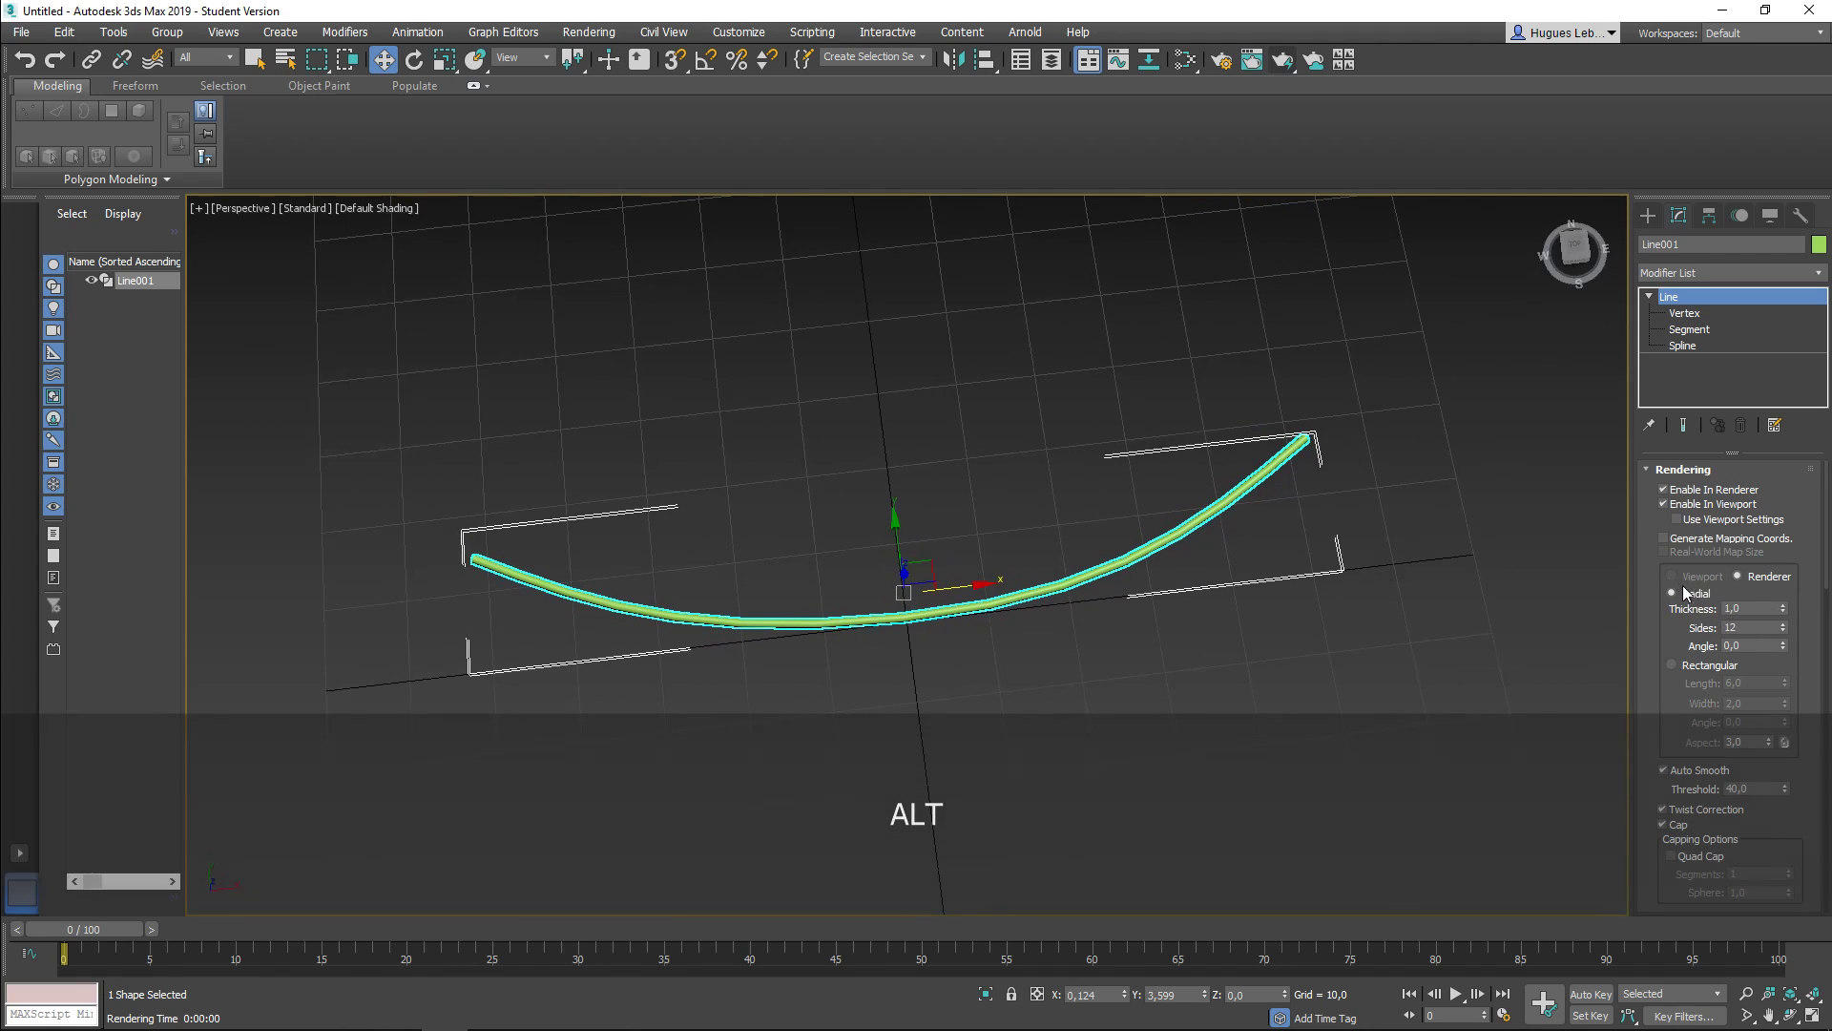
pyautogui.moveTo(1783, 610); pyautogui.dragTo(1770, 485)
pyautogui.keyDown('alt'); pyautogui.moveTo(1272, 589); pyautogui.dragTo(1260, 674, button='middle'); pyautogui.keyUp('alt')
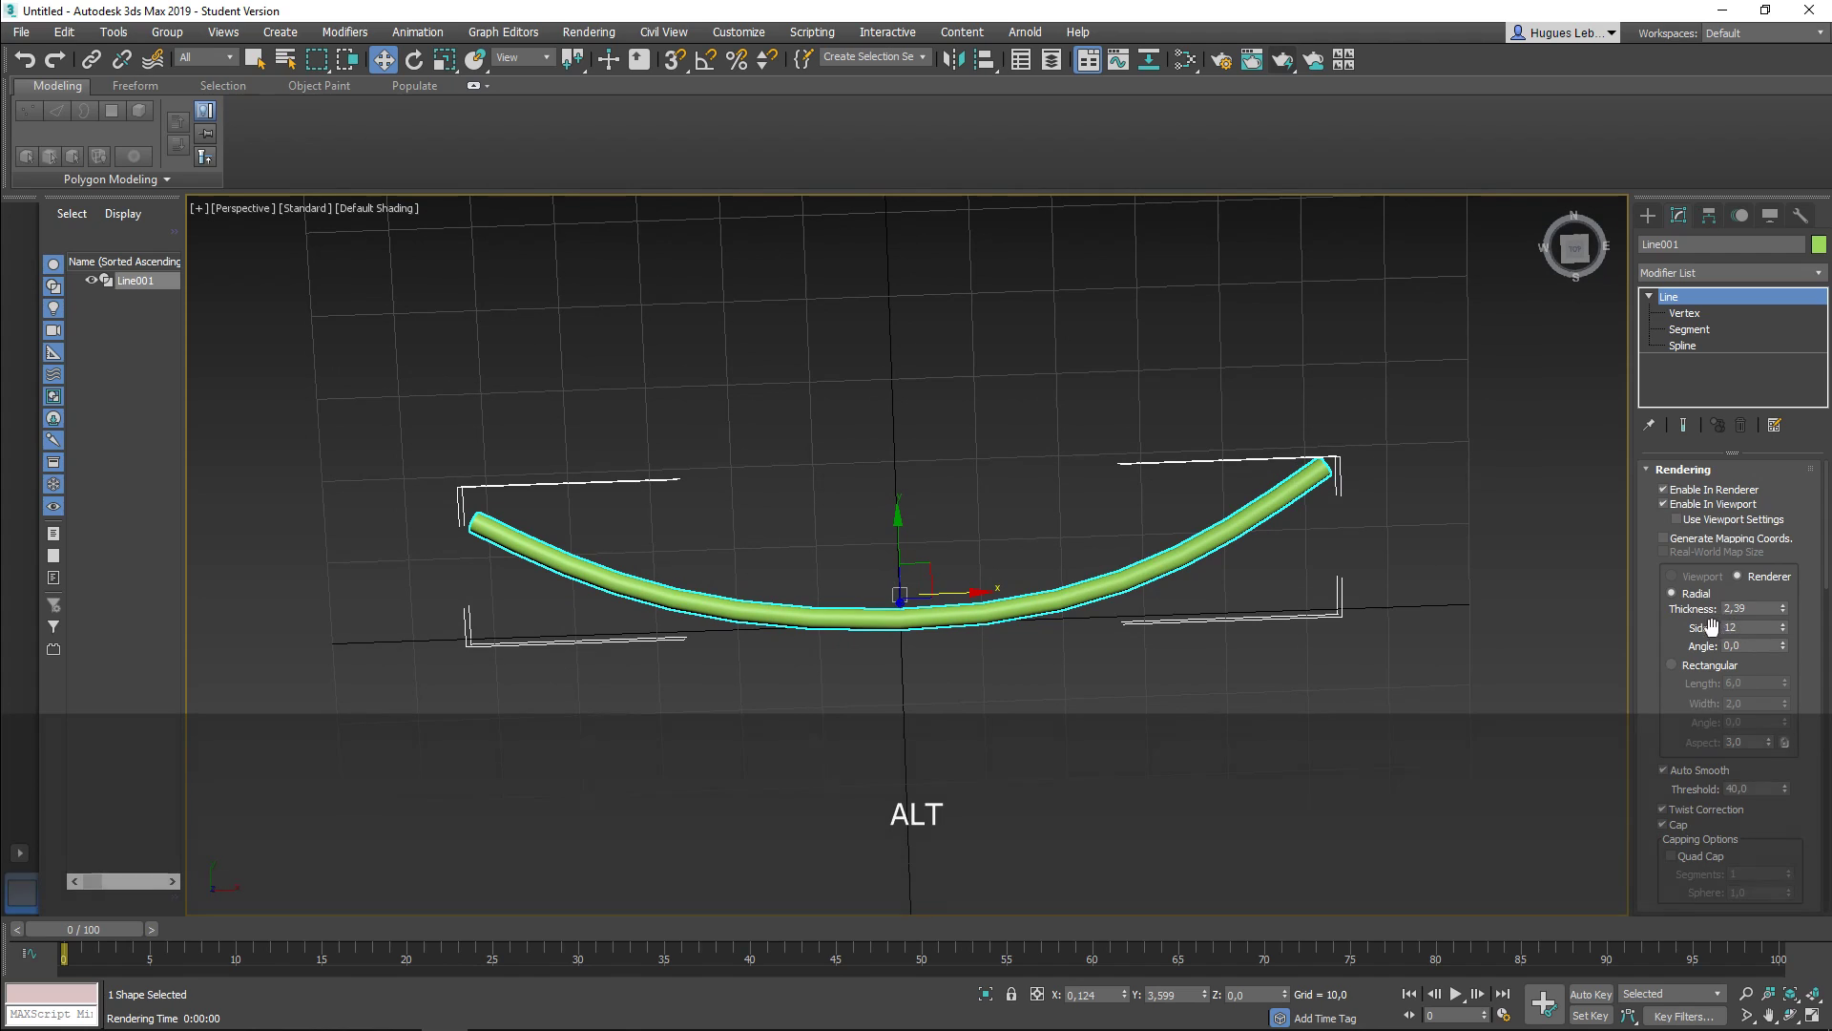
# Step: Display edged faces in the viewport and set the radial profile to 11 sides
pyautogui.press('F4')
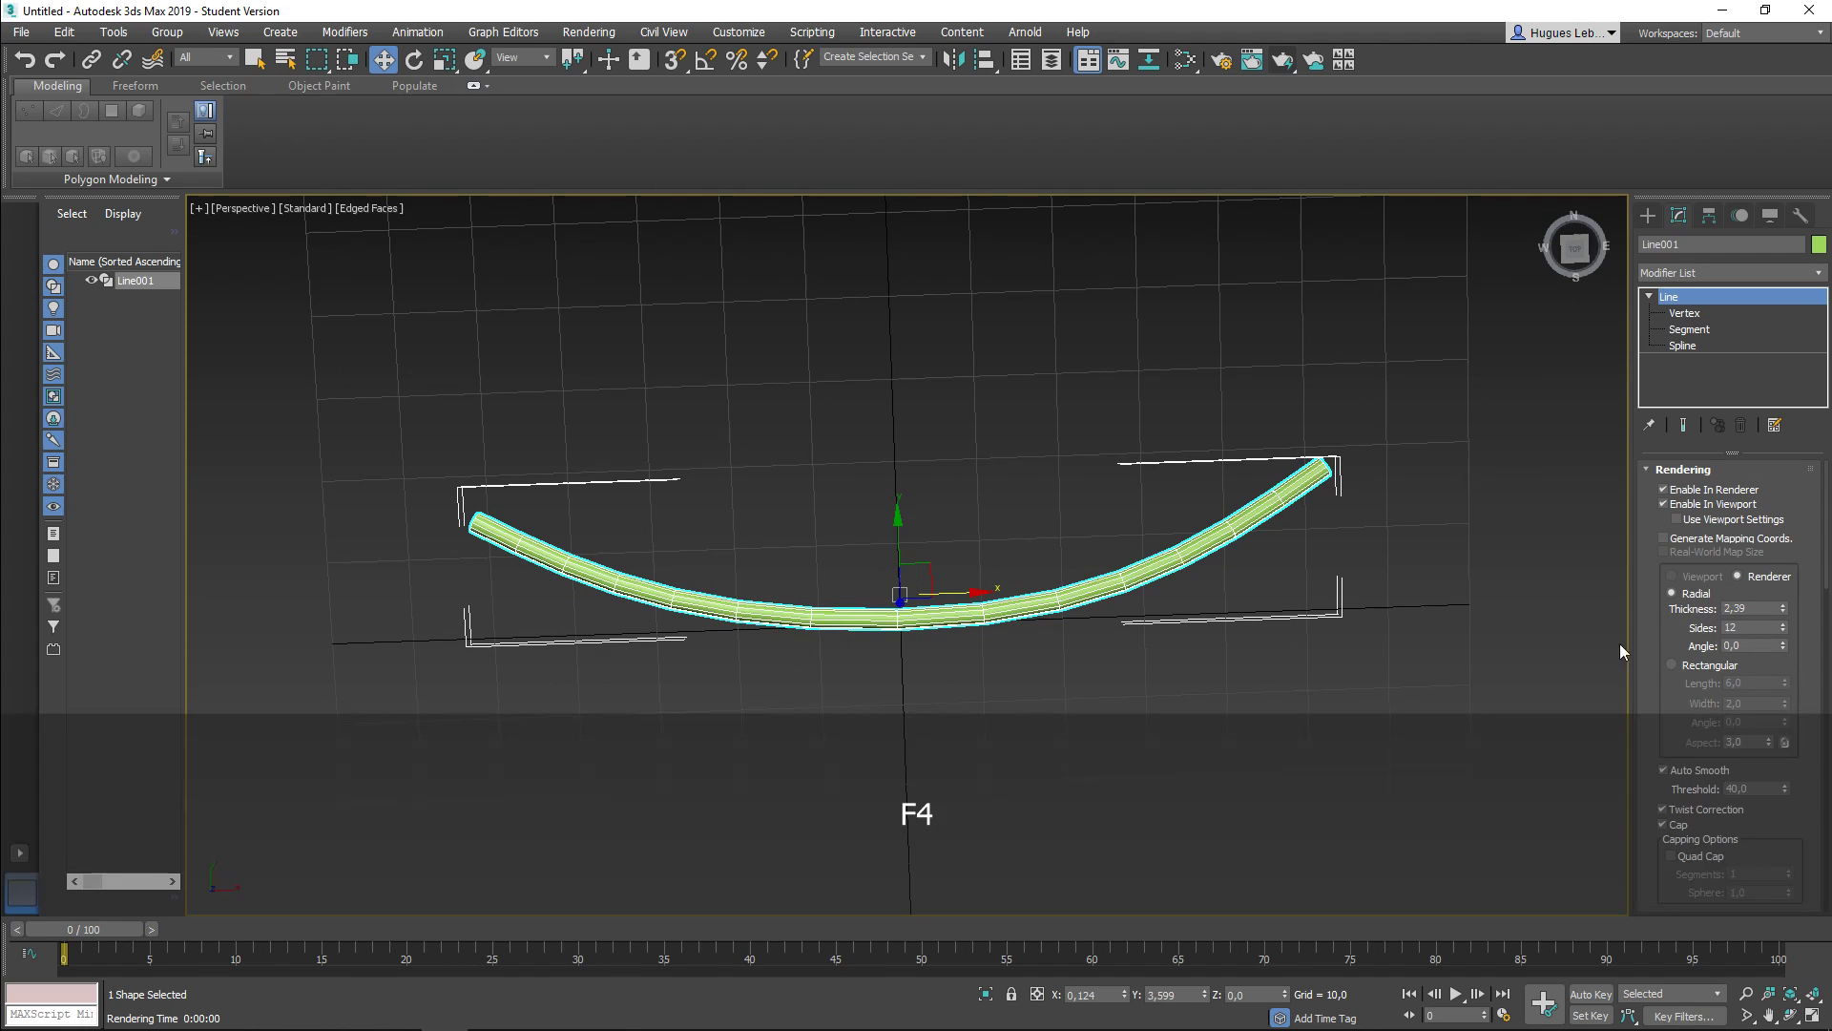
pyautogui.keyDown('alt'); pyautogui.moveTo(945, 660); pyautogui.dragTo(1190, 390, button='middle'); pyautogui.keyUp('alt')
pyautogui.scroll(4, 934, 616)
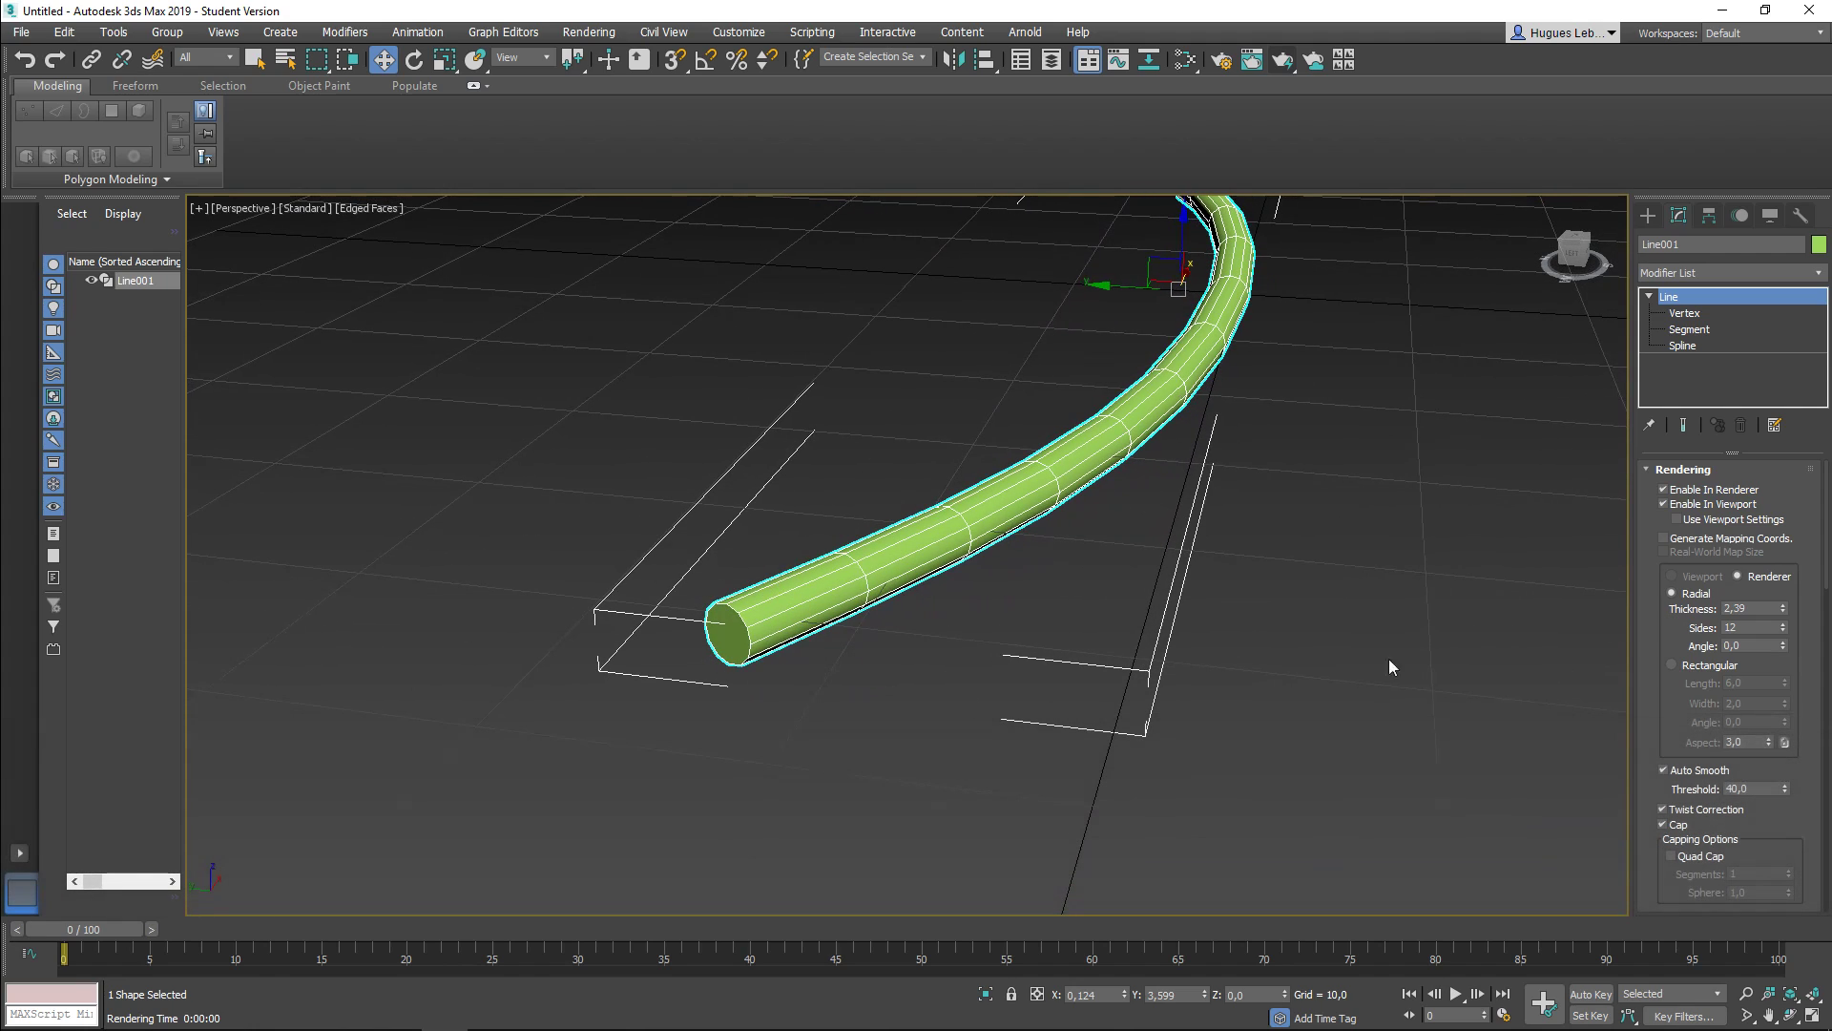
pyautogui.moveTo(1781, 627)
pyautogui.mouseDown()
pyautogui.moveTo(1780, 610)
pyautogui.moveTo(1780, 631)
pyautogui.mouseUp()
pyautogui.keyDown('alt'); pyautogui.moveTo(1231, 482); pyautogui.dragTo(1067, 576, button='middle'); pyautogui.keyUp('alt')
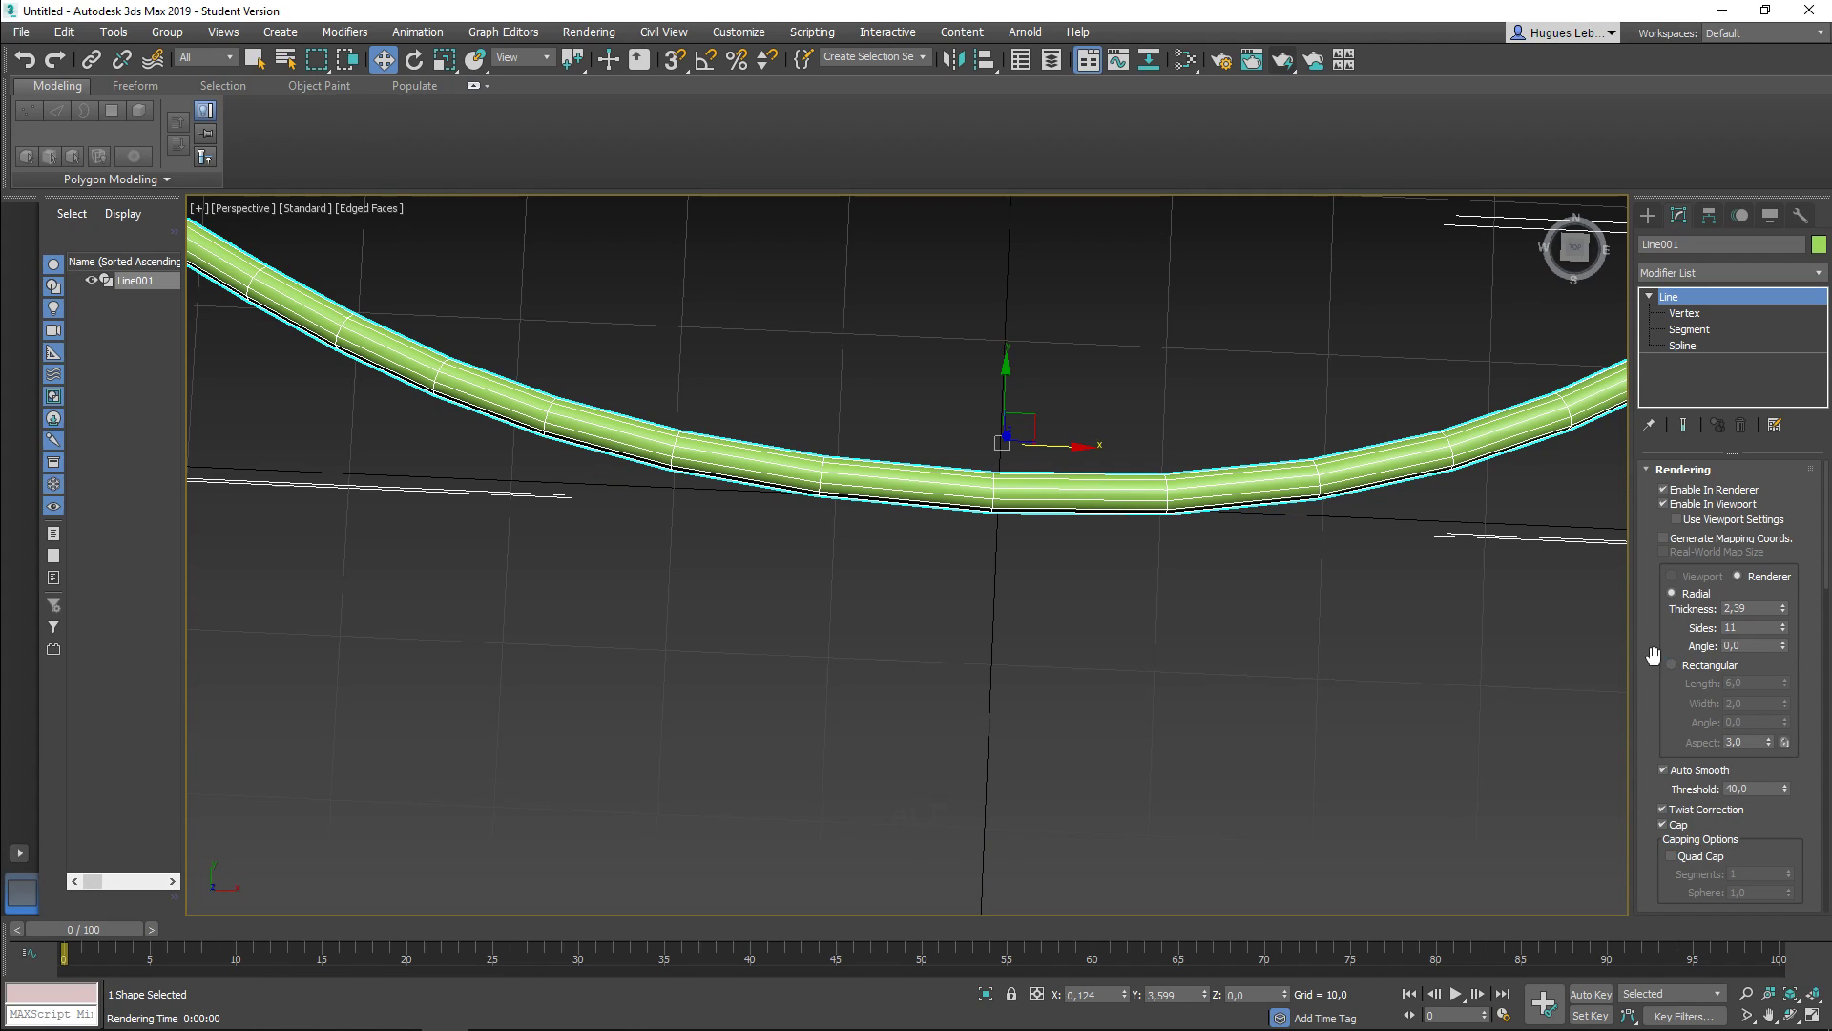
# Step: Raise the curve's interpolation to 12 steps to smooth the tube along its length
pyautogui.moveTo(1654, 659); pyautogui.dragTo(1656, 541)
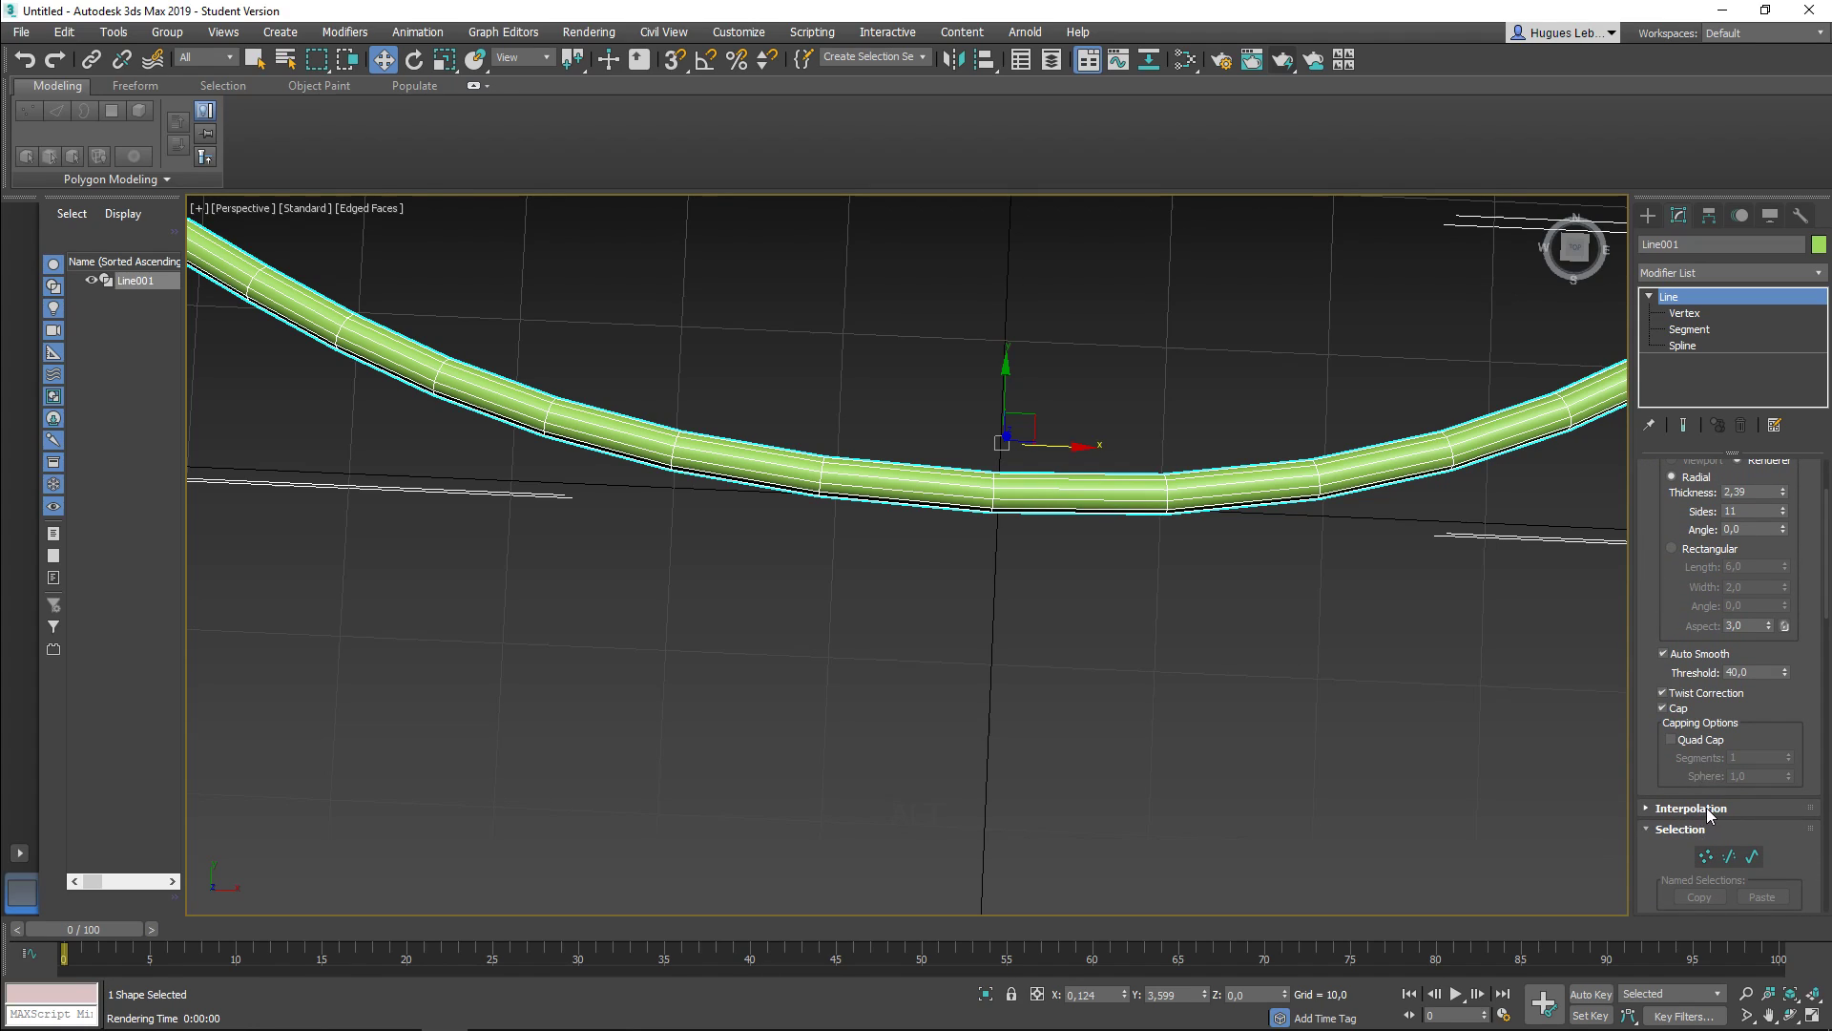
pyautogui.click(1644, 809)
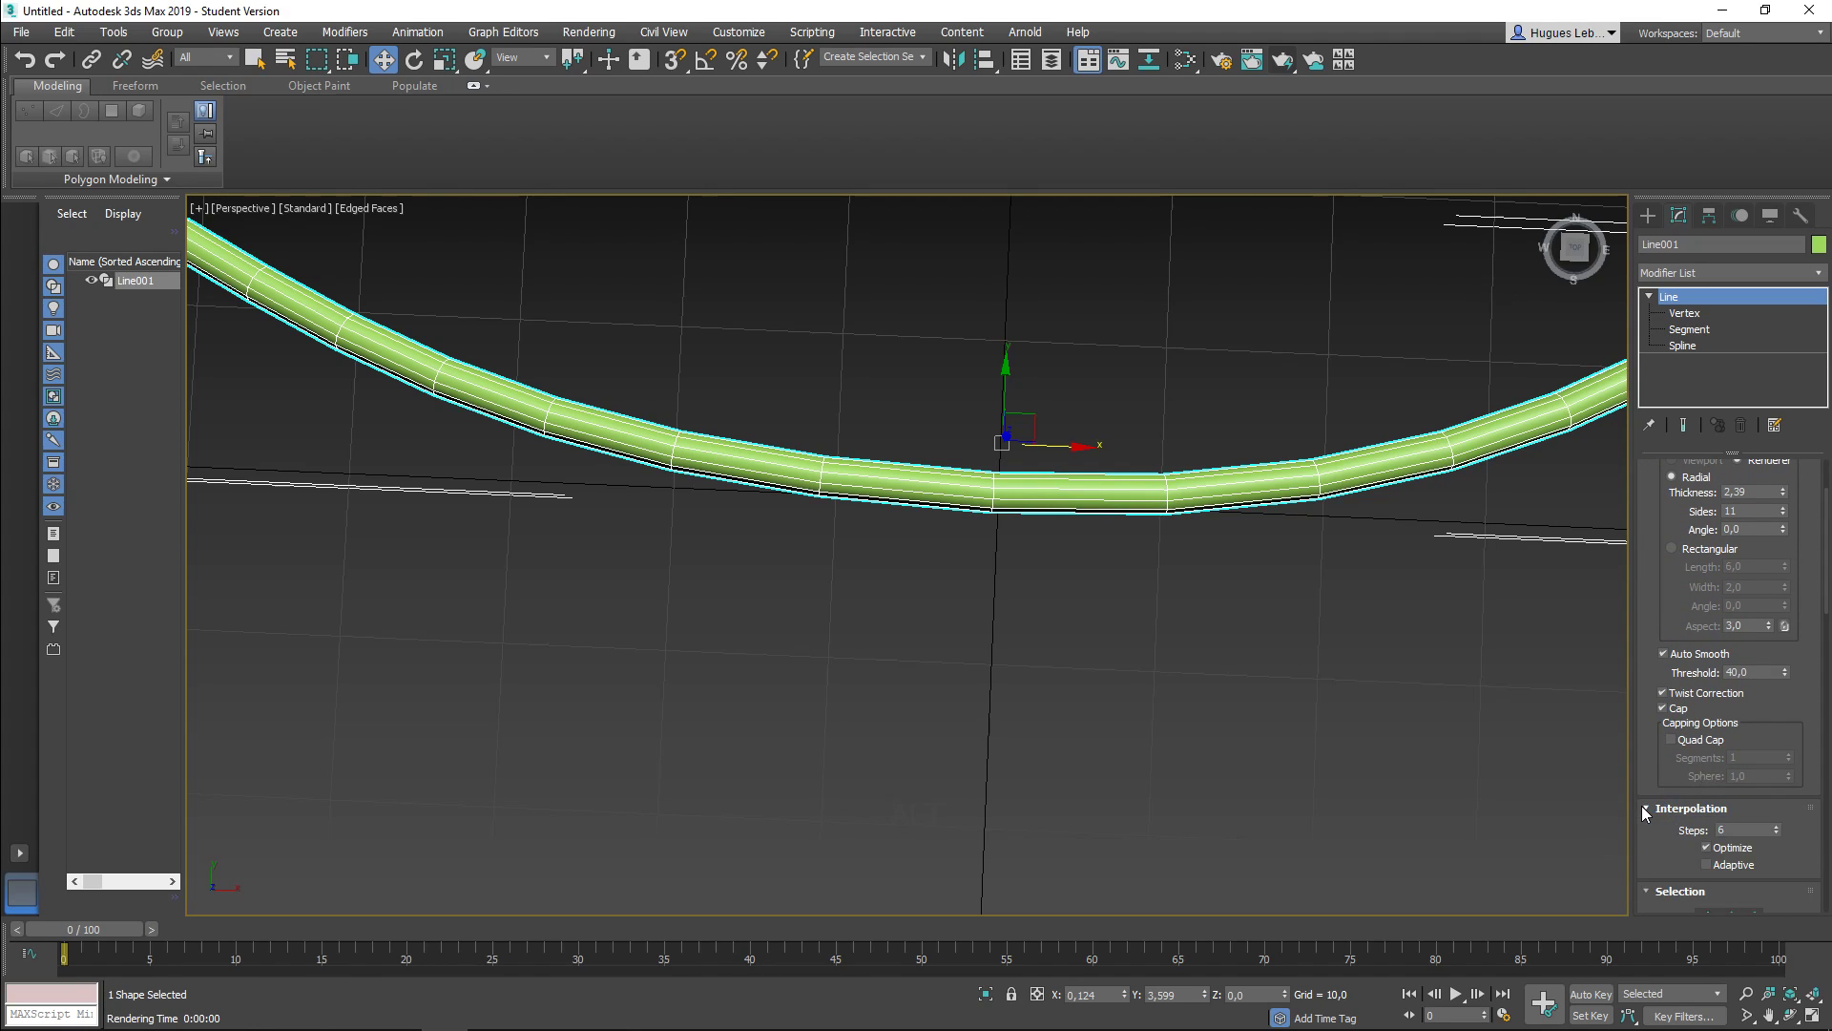
pyautogui.moveTo(1651, 844); pyautogui.dragTo(1646, 807)
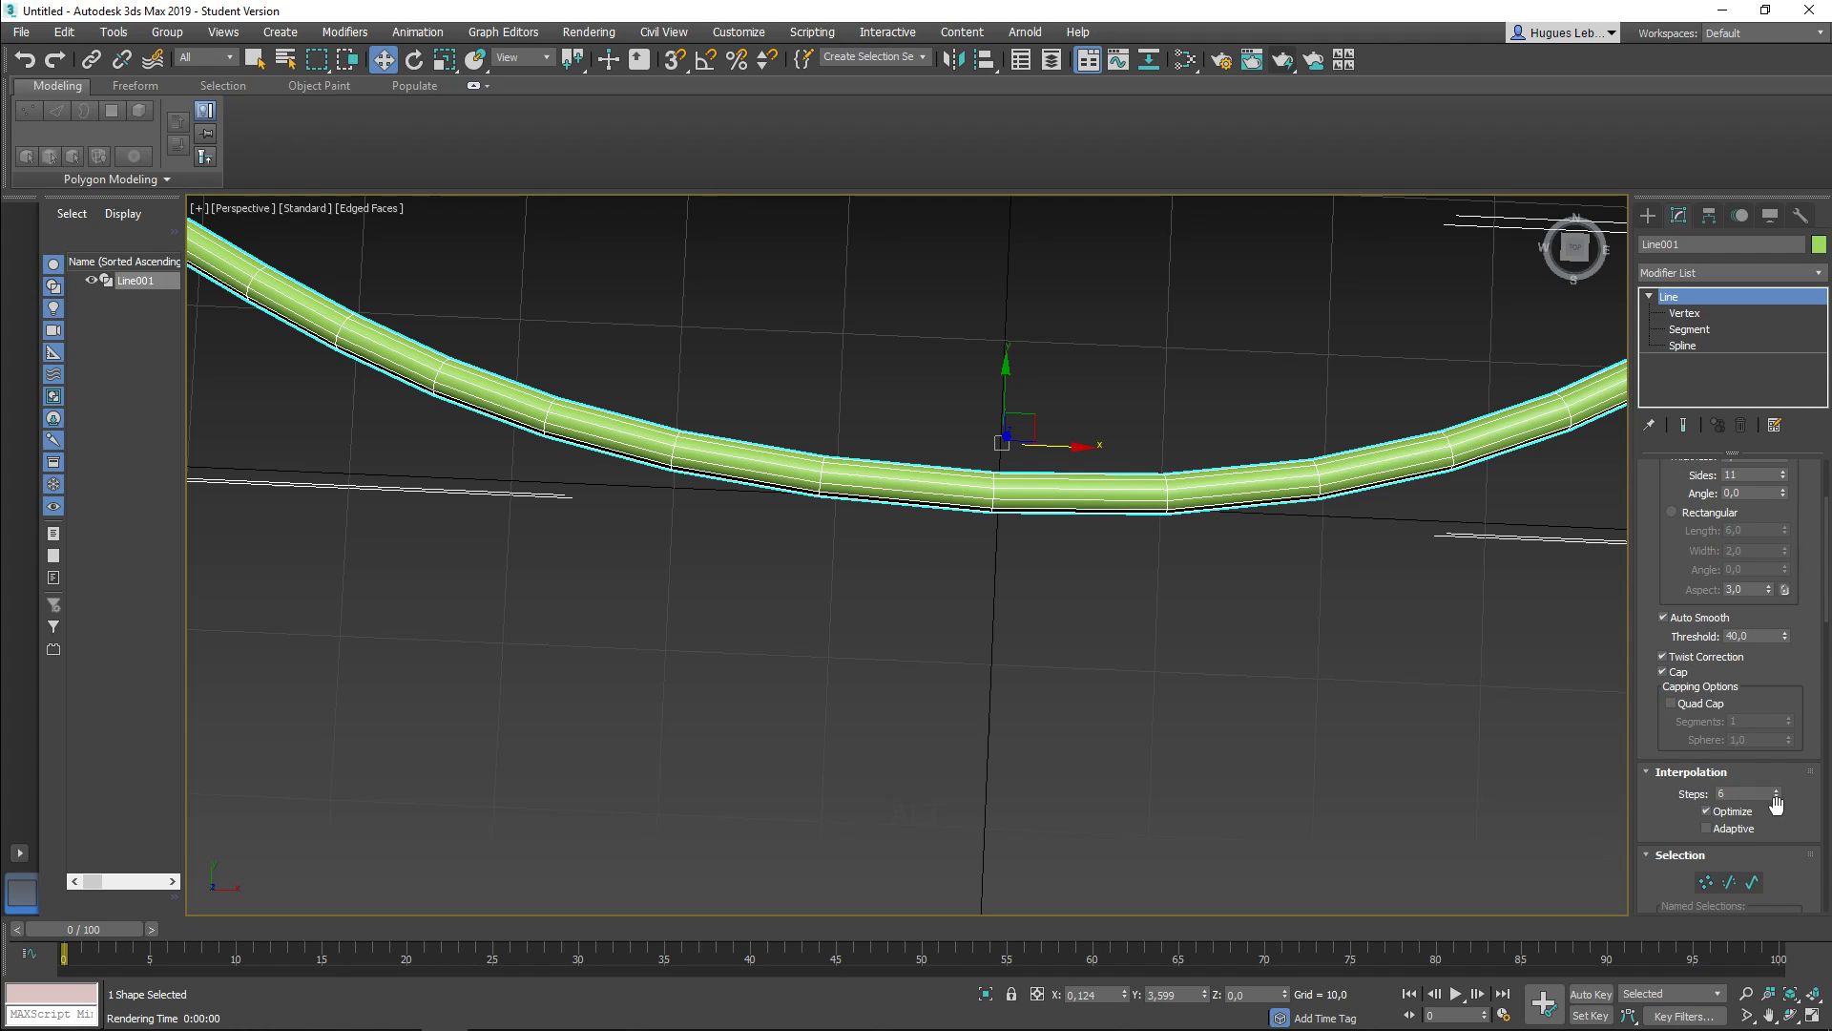
pyautogui.scroll(-6, 1250, 621)
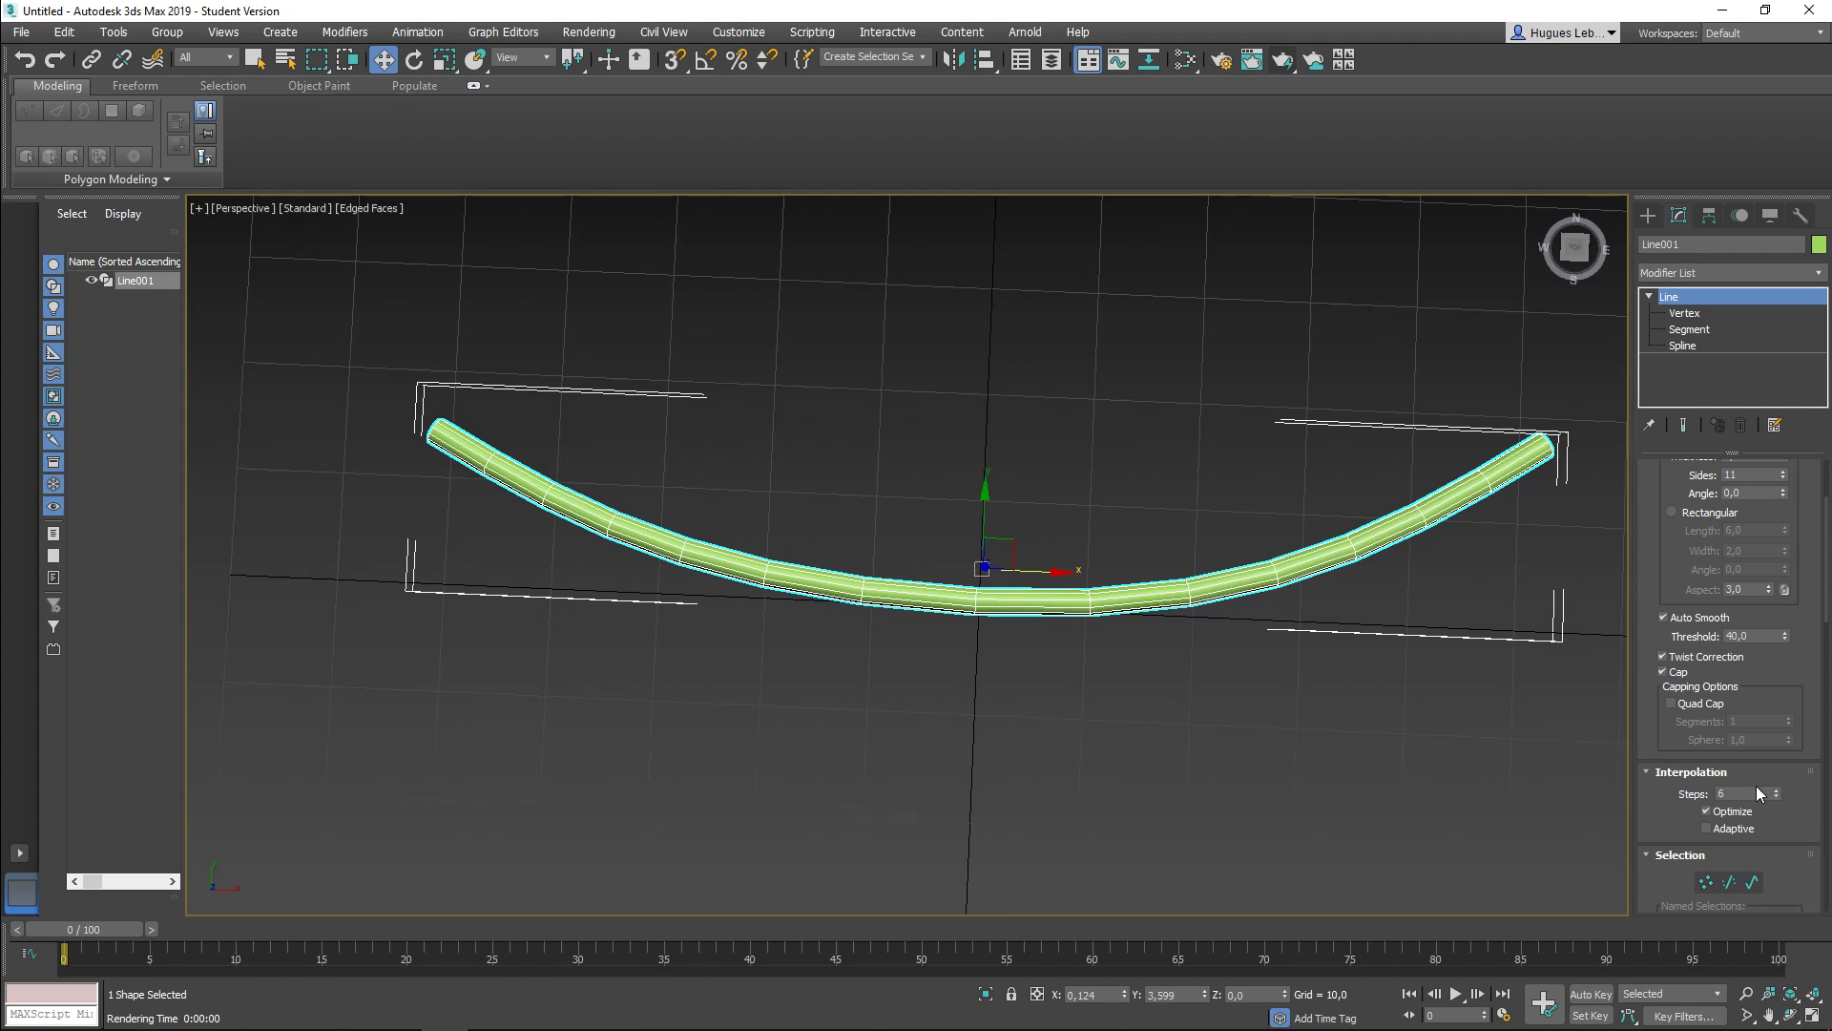
pyautogui.moveTo(1777, 790); pyautogui.dragTo(1778, 791)
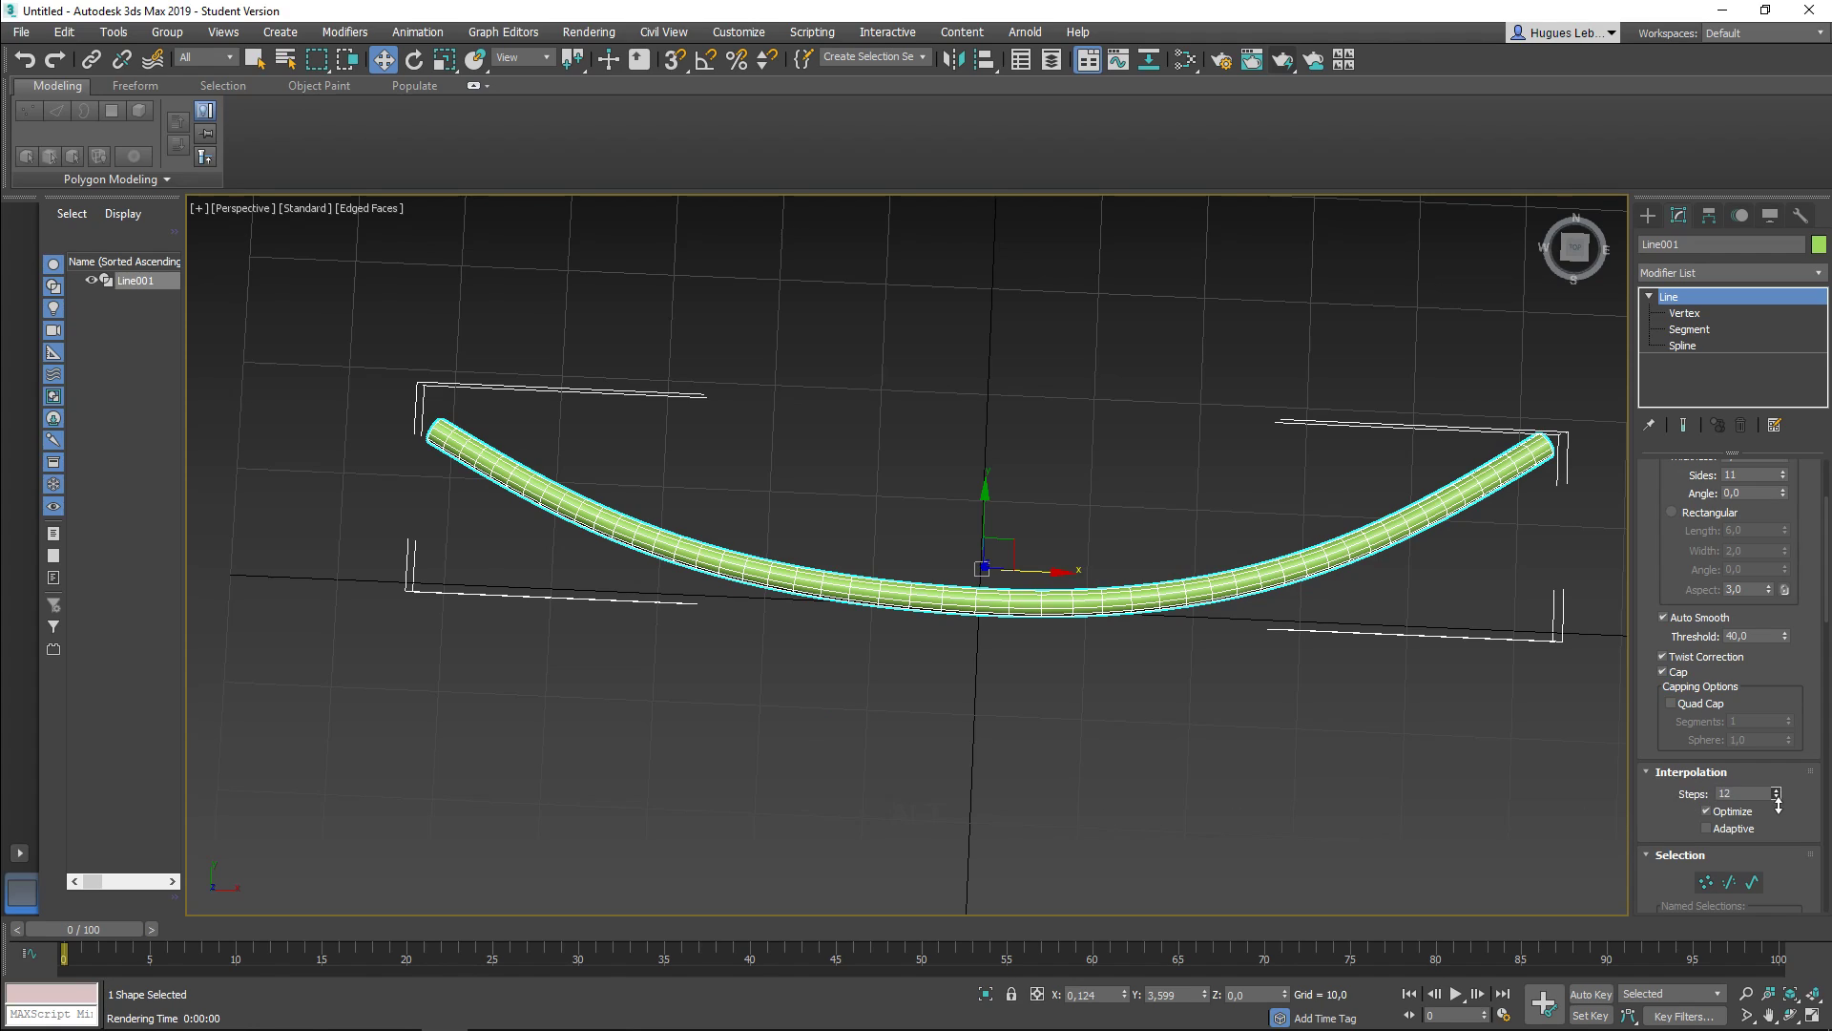
# Step: Lower the curve's interpolation to 6 steps
pyautogui.moveTo(1780, 811); pyautogui.dragTo(1780, 811)
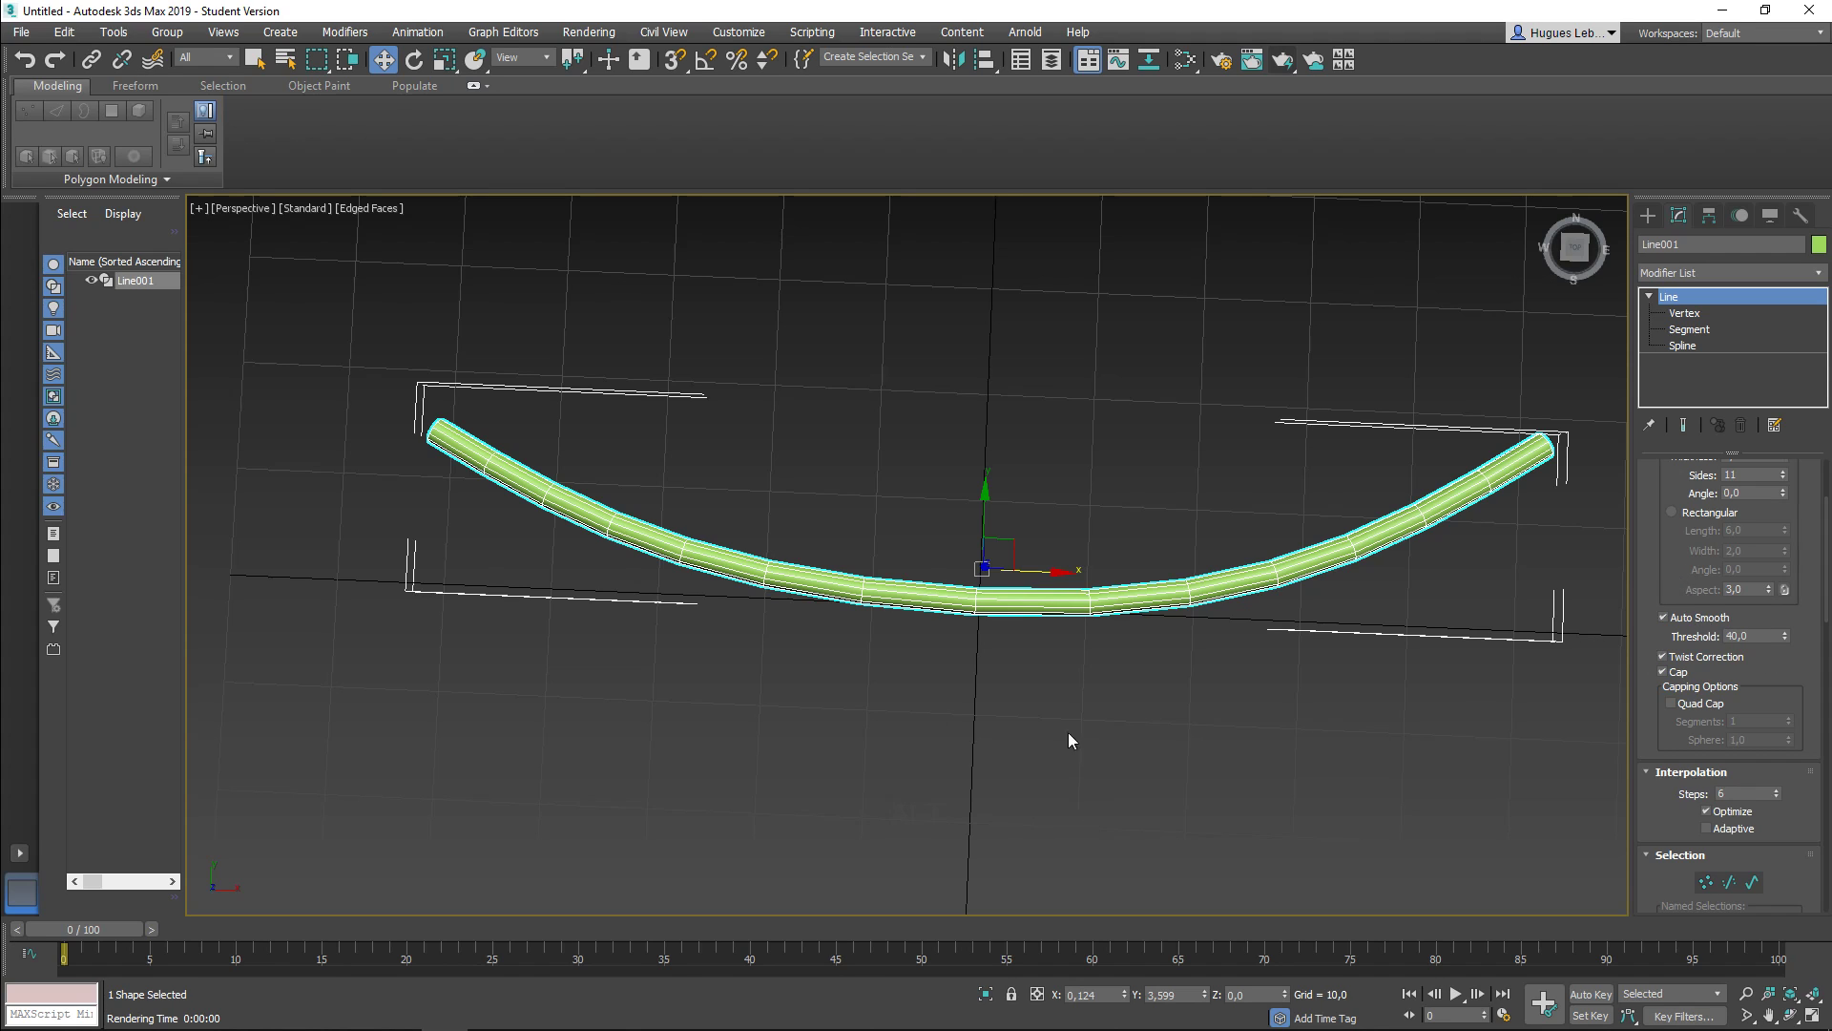
pyautogui.scroll(-3, 1011, 740)
pyautogui.keyDown('alt'); pyautogui.moveTo(1010, 740); pyautogui.dragTo(1113, 607, button='middle'); pyautogui.keyUp('alt')
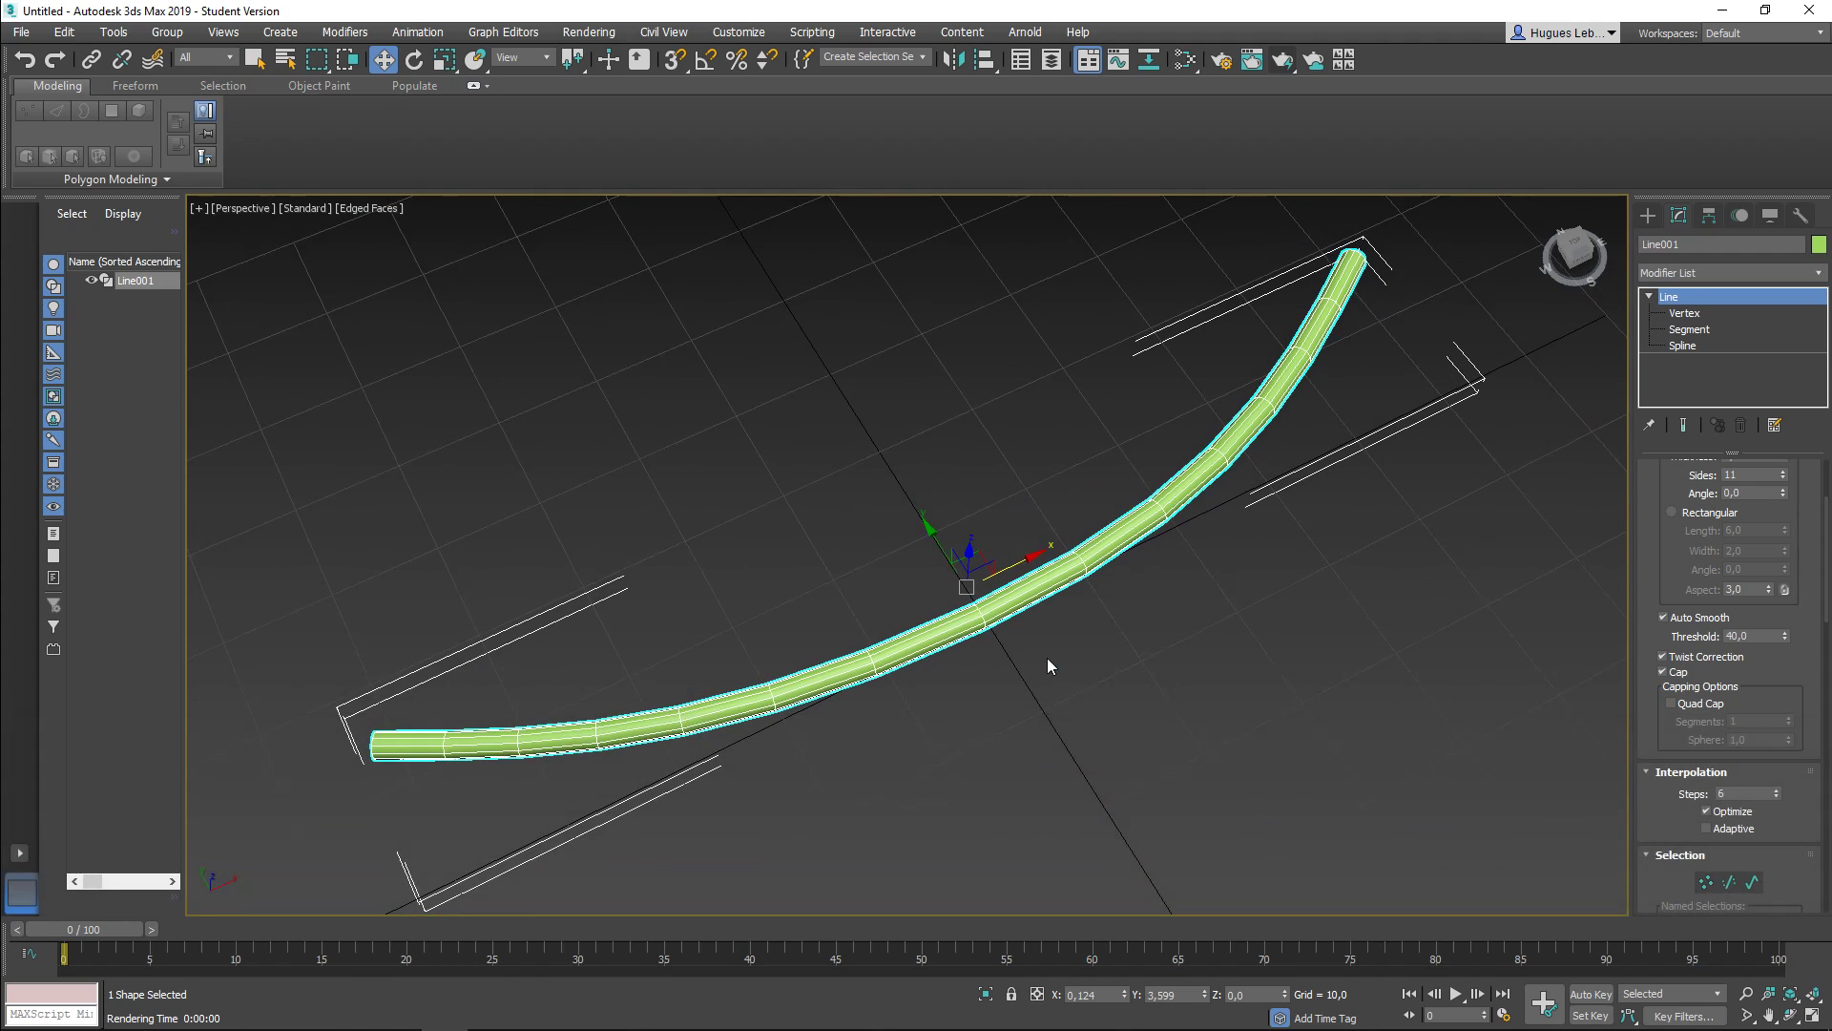
# Step: Turn on Generate Mapping Coords. in the curve's rendering settings
pyautogui.moveTo(1654, 544); pyautogui.dragTo(1653, 752)
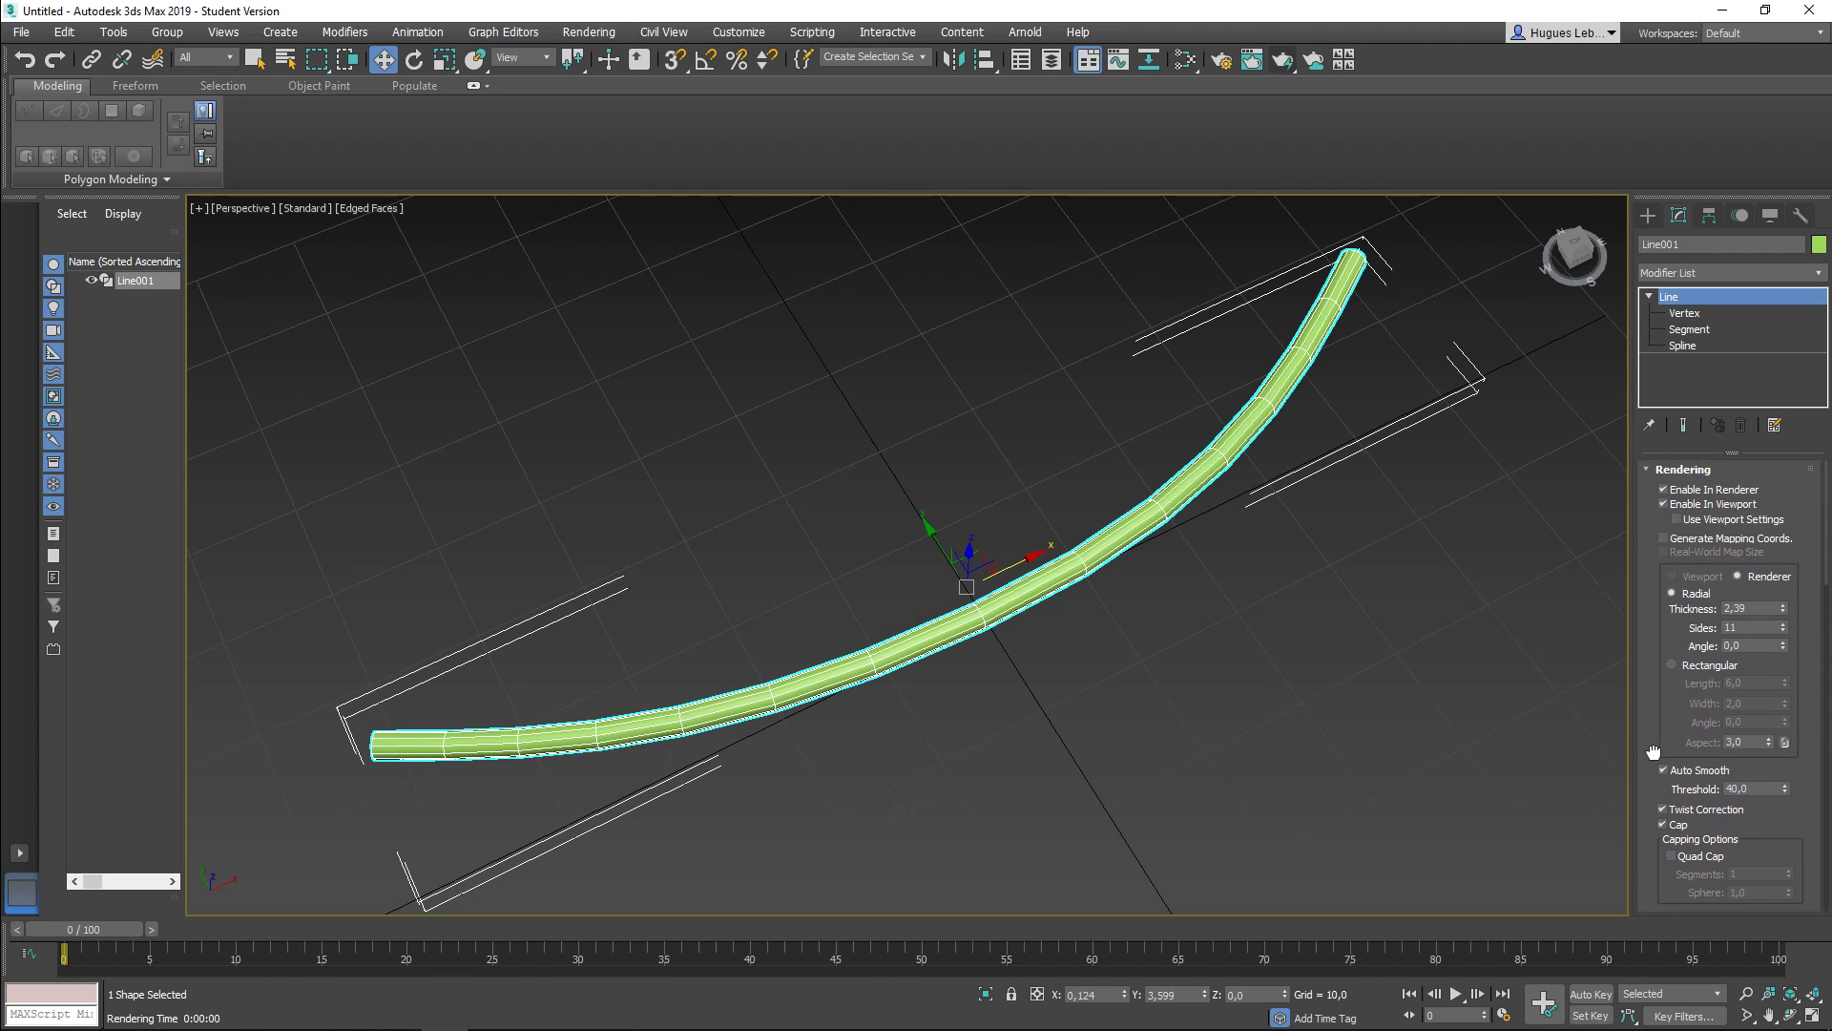
pyautogui.click(1665, 539)
pyautogui.keyDown('alt'); pyautogui.moveTo(1271, 546); pyautogui.dragTo(1183, 544, button='middle'); pyautogui.keyUp('alt')
# Step: Draw a long, narrow rectangle spline on the grid in front of the green tube
pyautogui.click(1648, 215)
pyautogui.click(1766, 345)
pyautogui.moveTo(659, 689); pyautogui.dragTo(1201, 754)
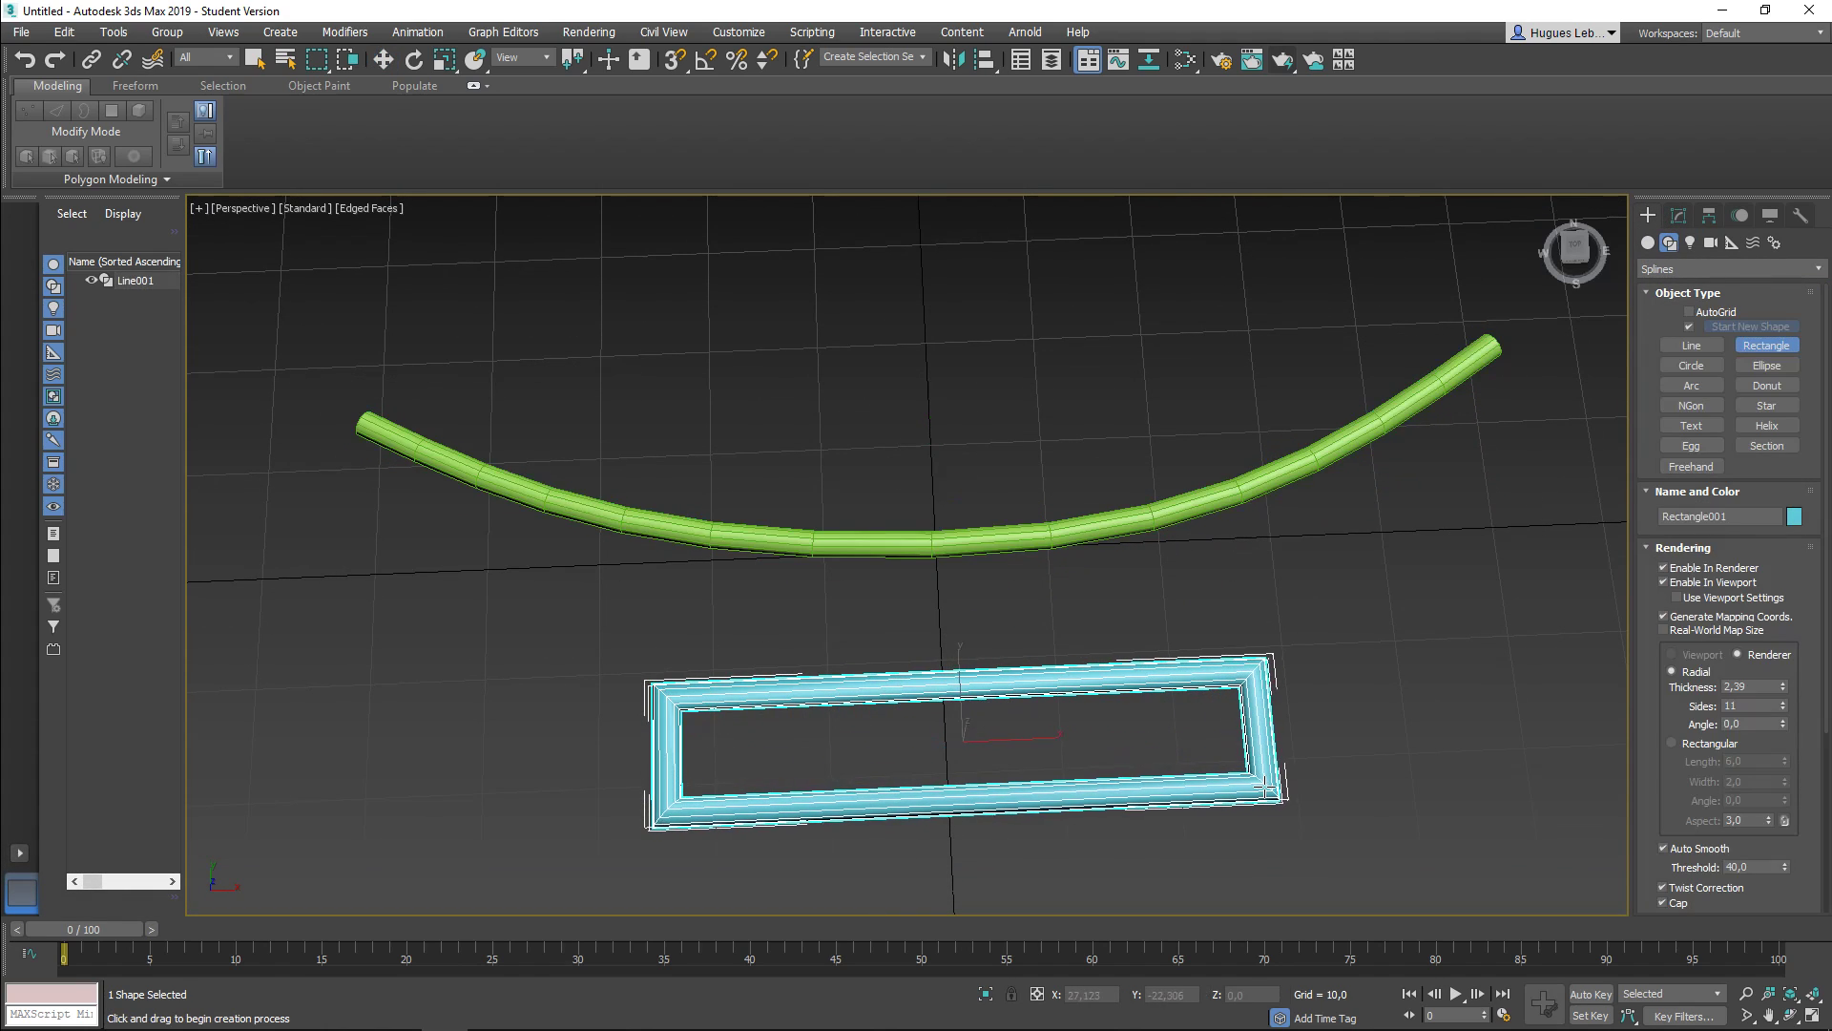
pyautogui.keyDown('alt'); pyautogui.moveTo(1423, 728); pyautogui.dragTo(744, 769, button='middle'); pyautogui.keyUp('alt')
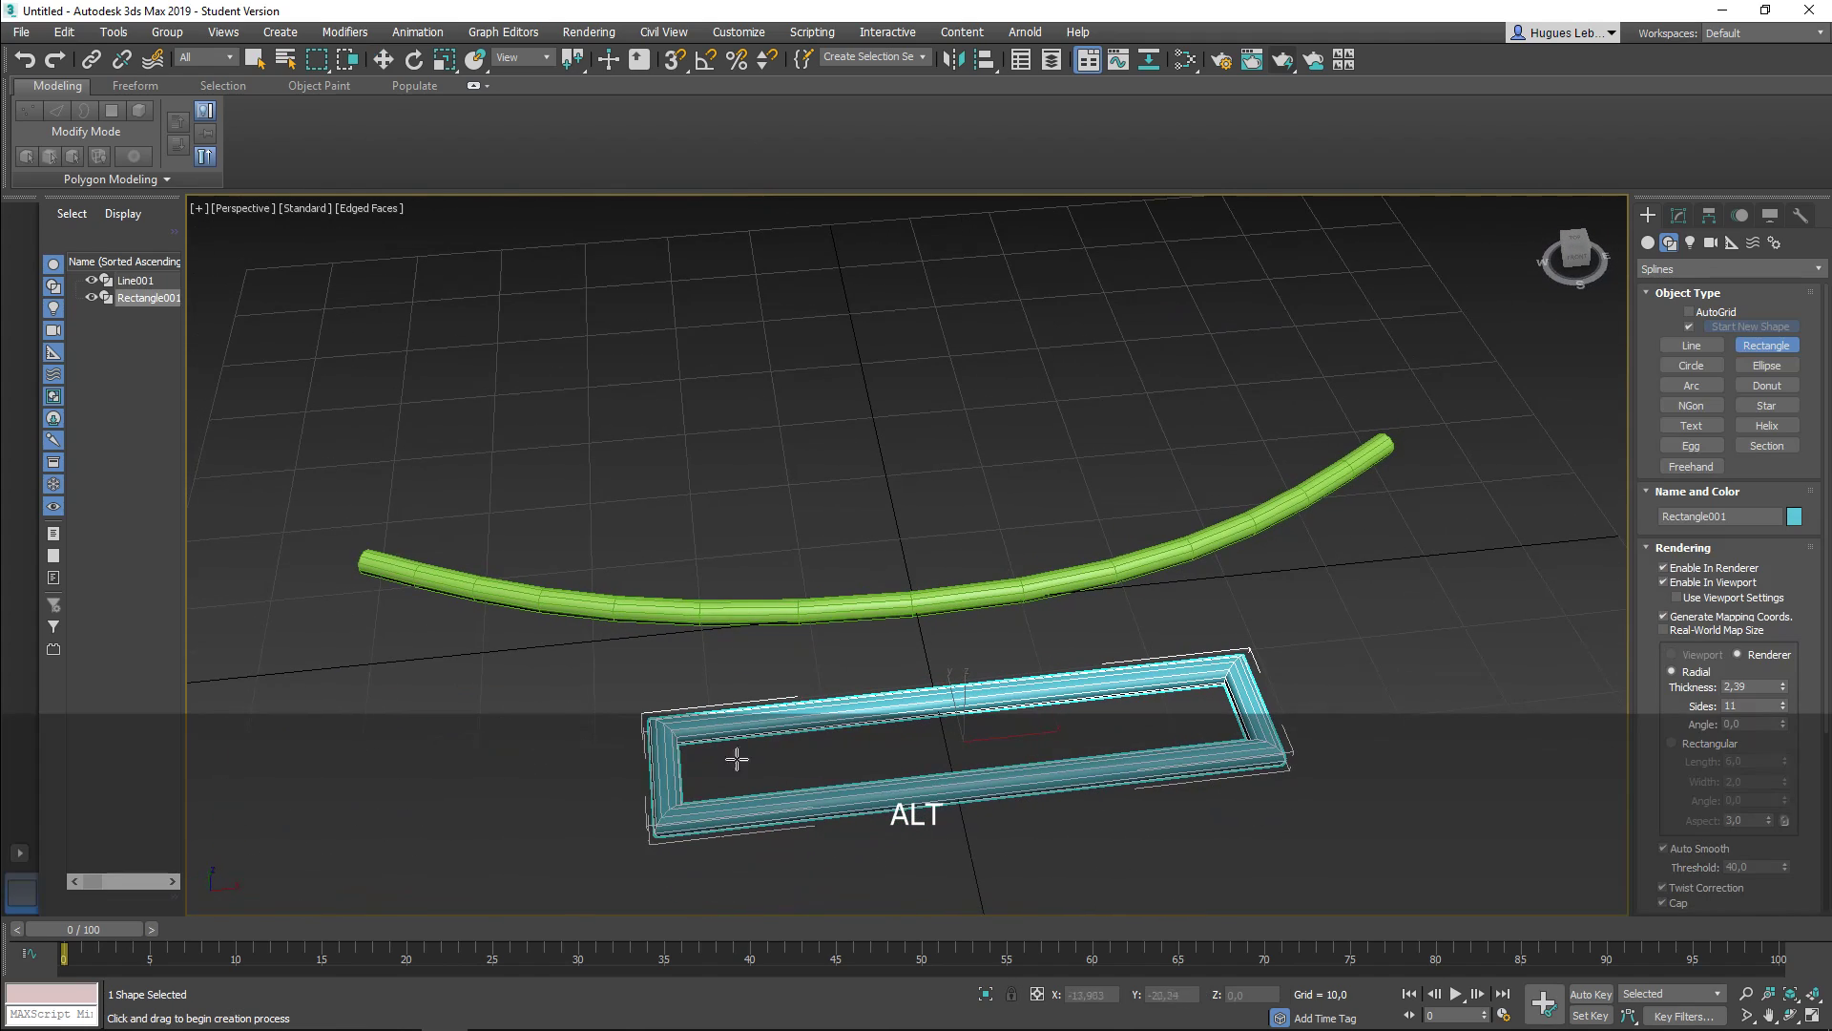
# Step: Turn off Enable In Renderer and Enable In Viewport for the rectangle so it stays a plain spline
pyautogui.click(1664, 568)
pyautogui.click(1663, 582)
pyautogui.keyDown('alt'); pyautogui.moveTo(1114, 816); pyautogui.dragTo(1431, 249, button='middle'); pyautogui.keyUp('alt')
# Step: Apply an Extrude modifier to the rectangle and raise its amount to form a tall solid box
pyautogui.click(1679, 215)
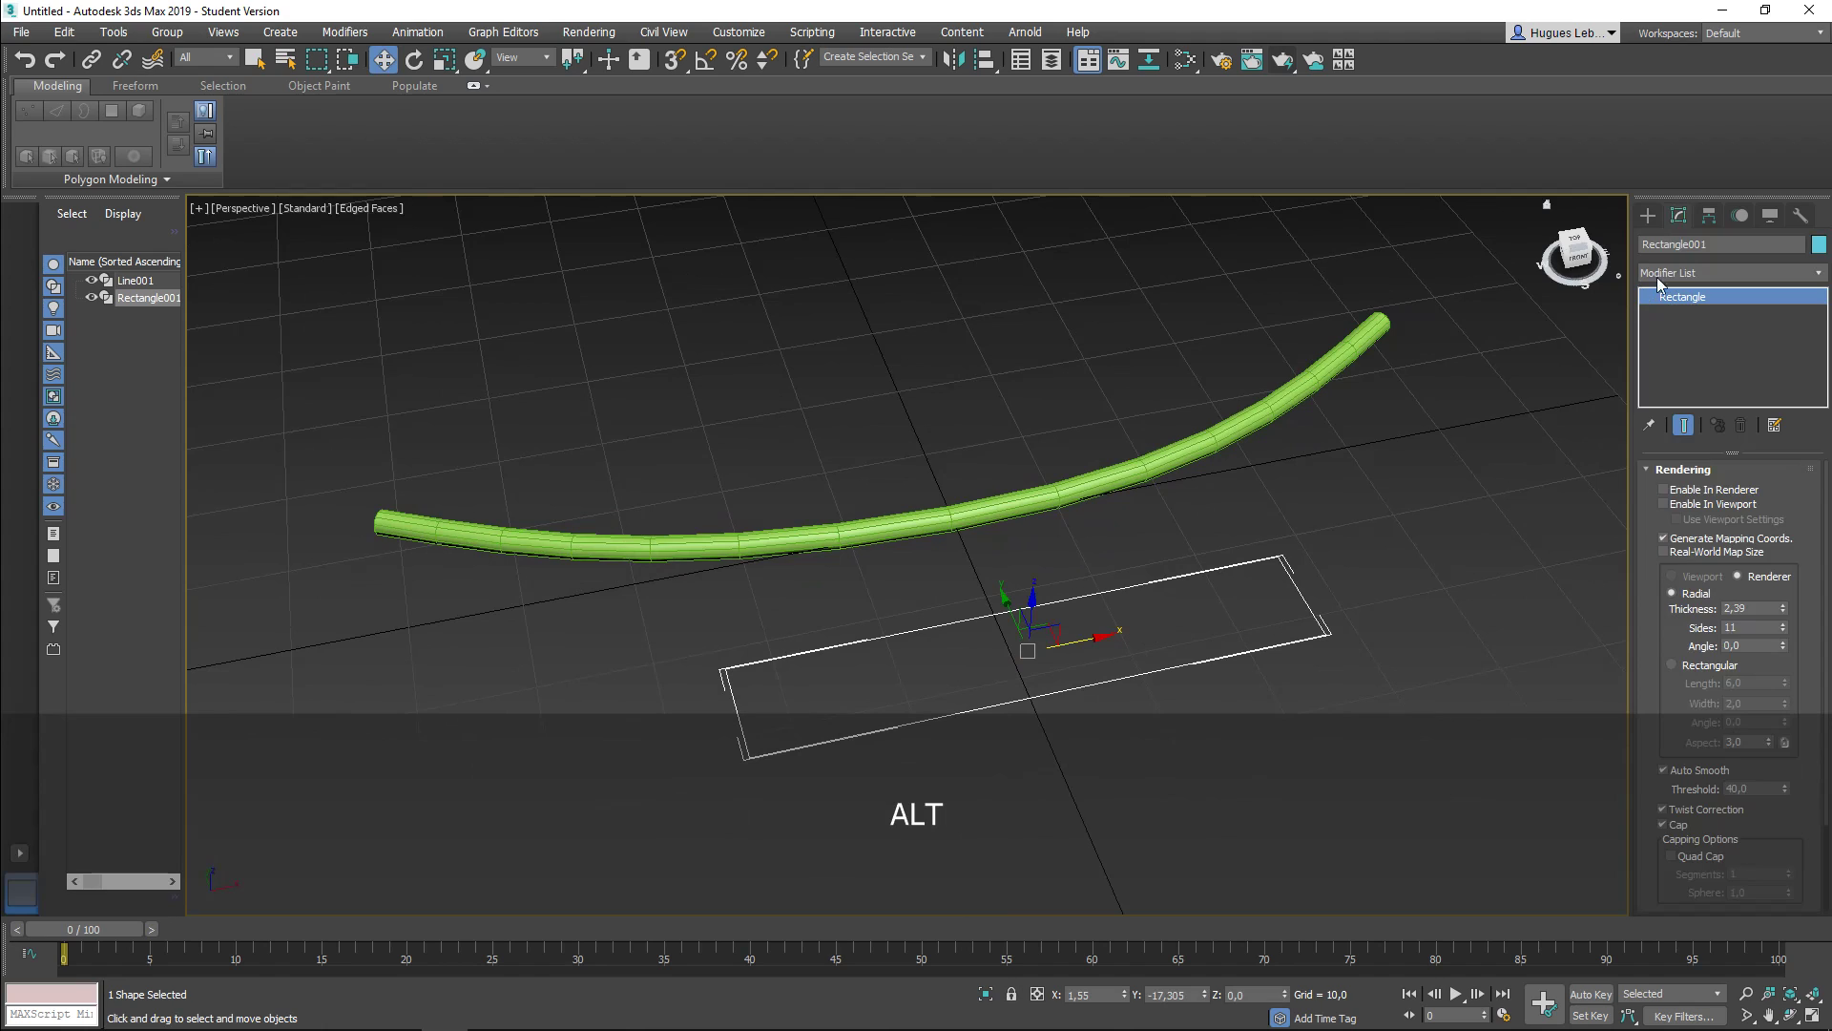
pyautogui.click(1674, 270)
pyautogui.write('extr')
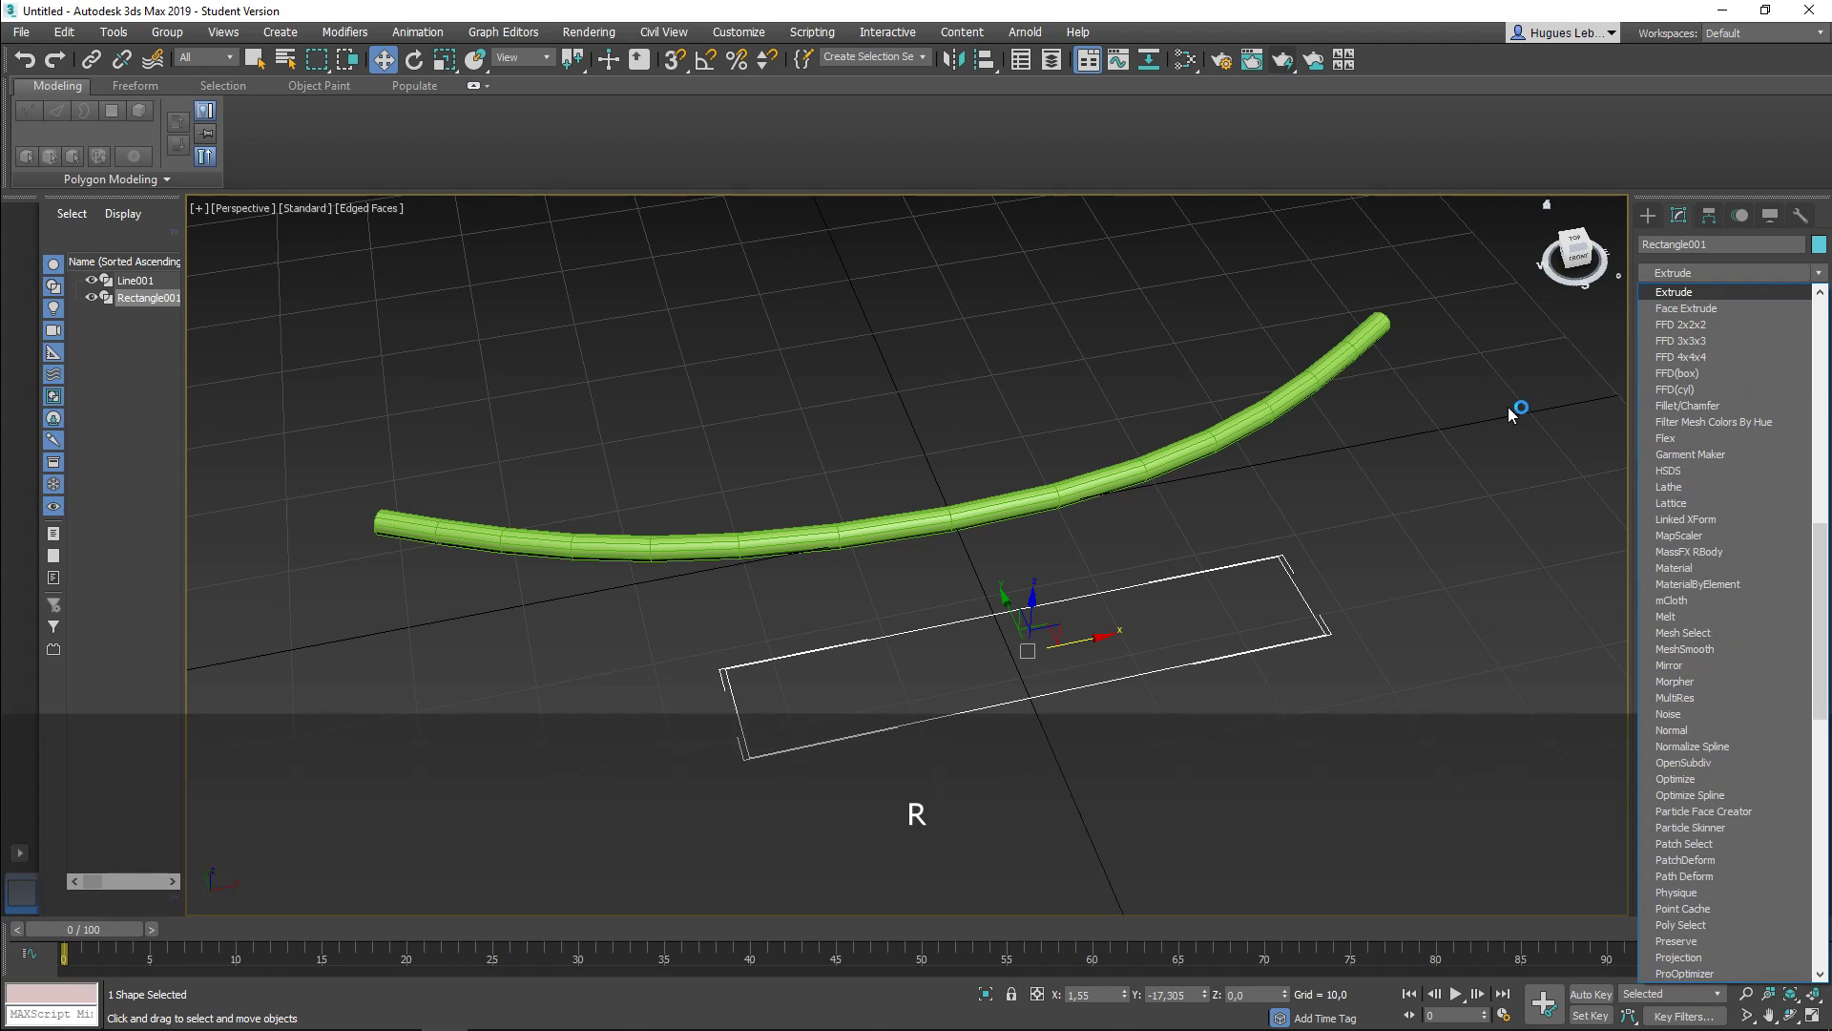
pyautogui.press('Return')
pyautogui.moveTo(1783, 499); pyautogui.dragTo(1789, 515)
# Step: Draw a circle spline on the grid beside the extruded box and return to the Move tool
pyautogui.click(1648, 216)
pyautogui.keyDown('alt'); pyautogui.moveTo(1059, 625); pyautogui.dragTo(1126, 611, button='middle'); pyautogui.keyUp('alt')
pyautogui.keyDown('alt'); pyautogui.moveTo(942, 804); pyautogui.dragTo(1231, 563, button='middle'); pyautogui.keyUp('alt')
pyautogui.click(1718, 366)
pyautogui.moveTo(1141, 633); pyautogui.dragTo(1164, 658)
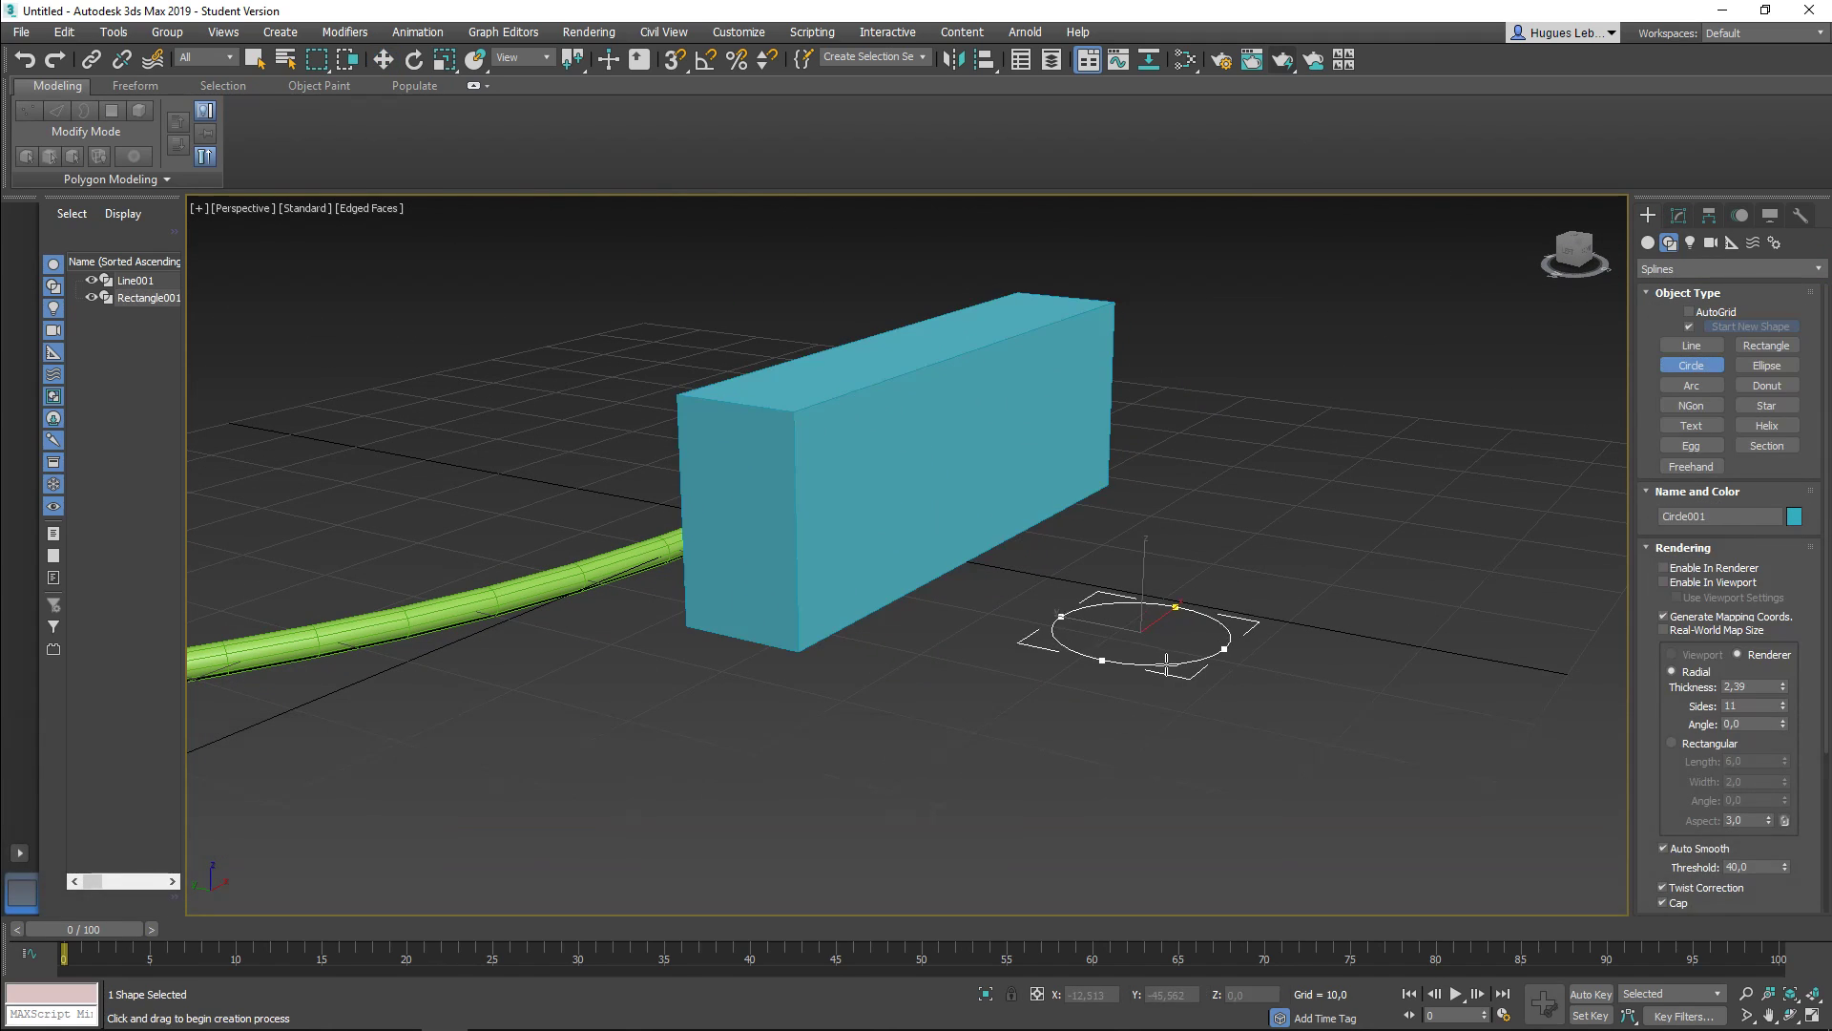
pyautogui.keyDown('alt'); pyautogui.moveTo(1164, 659); pyautogui.dragTo(1473, 690, button='middle'); pyautogui.keyUp('alt')
pyautogui.press('w')
# Step: Apply a Bevel modifier to the circle
pyautogui.click(1679, 214)
pyautogui.click(1710, 273)
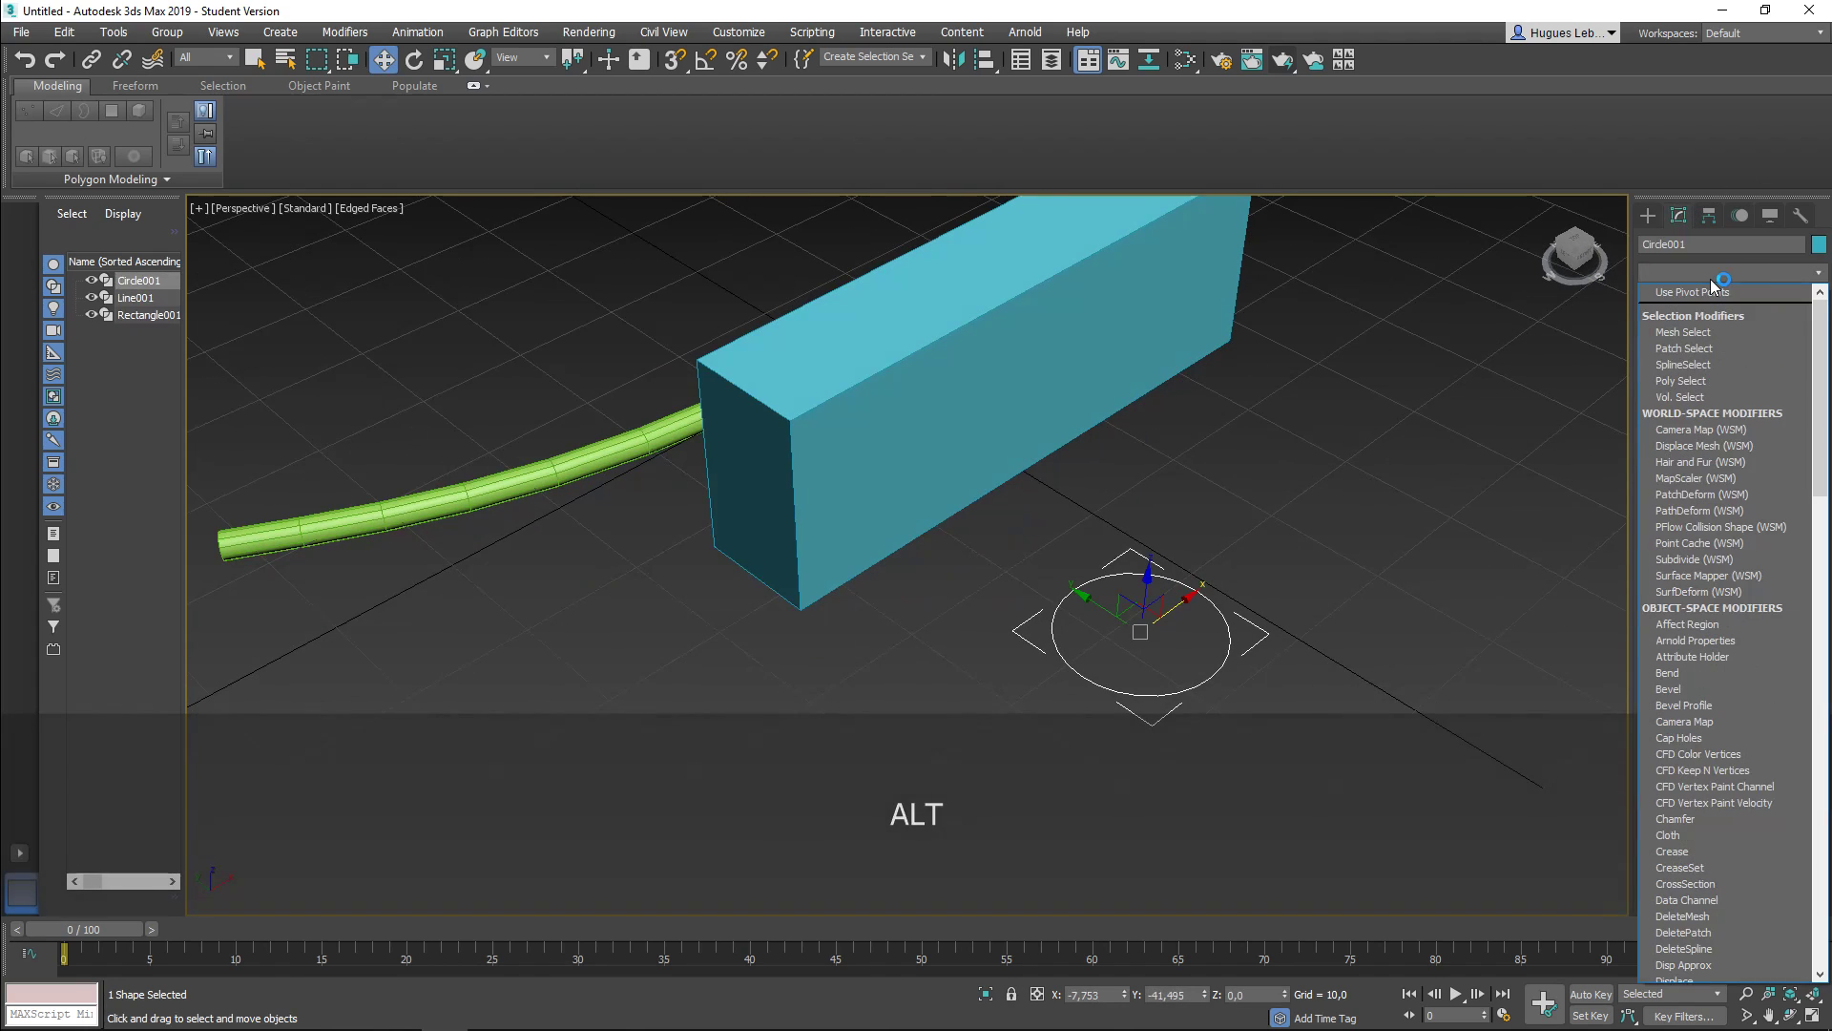
pyautogui.press('e')
pyautogui.press('BackSpace')
pyautogui.write('v')
pyautogui.press('Return')
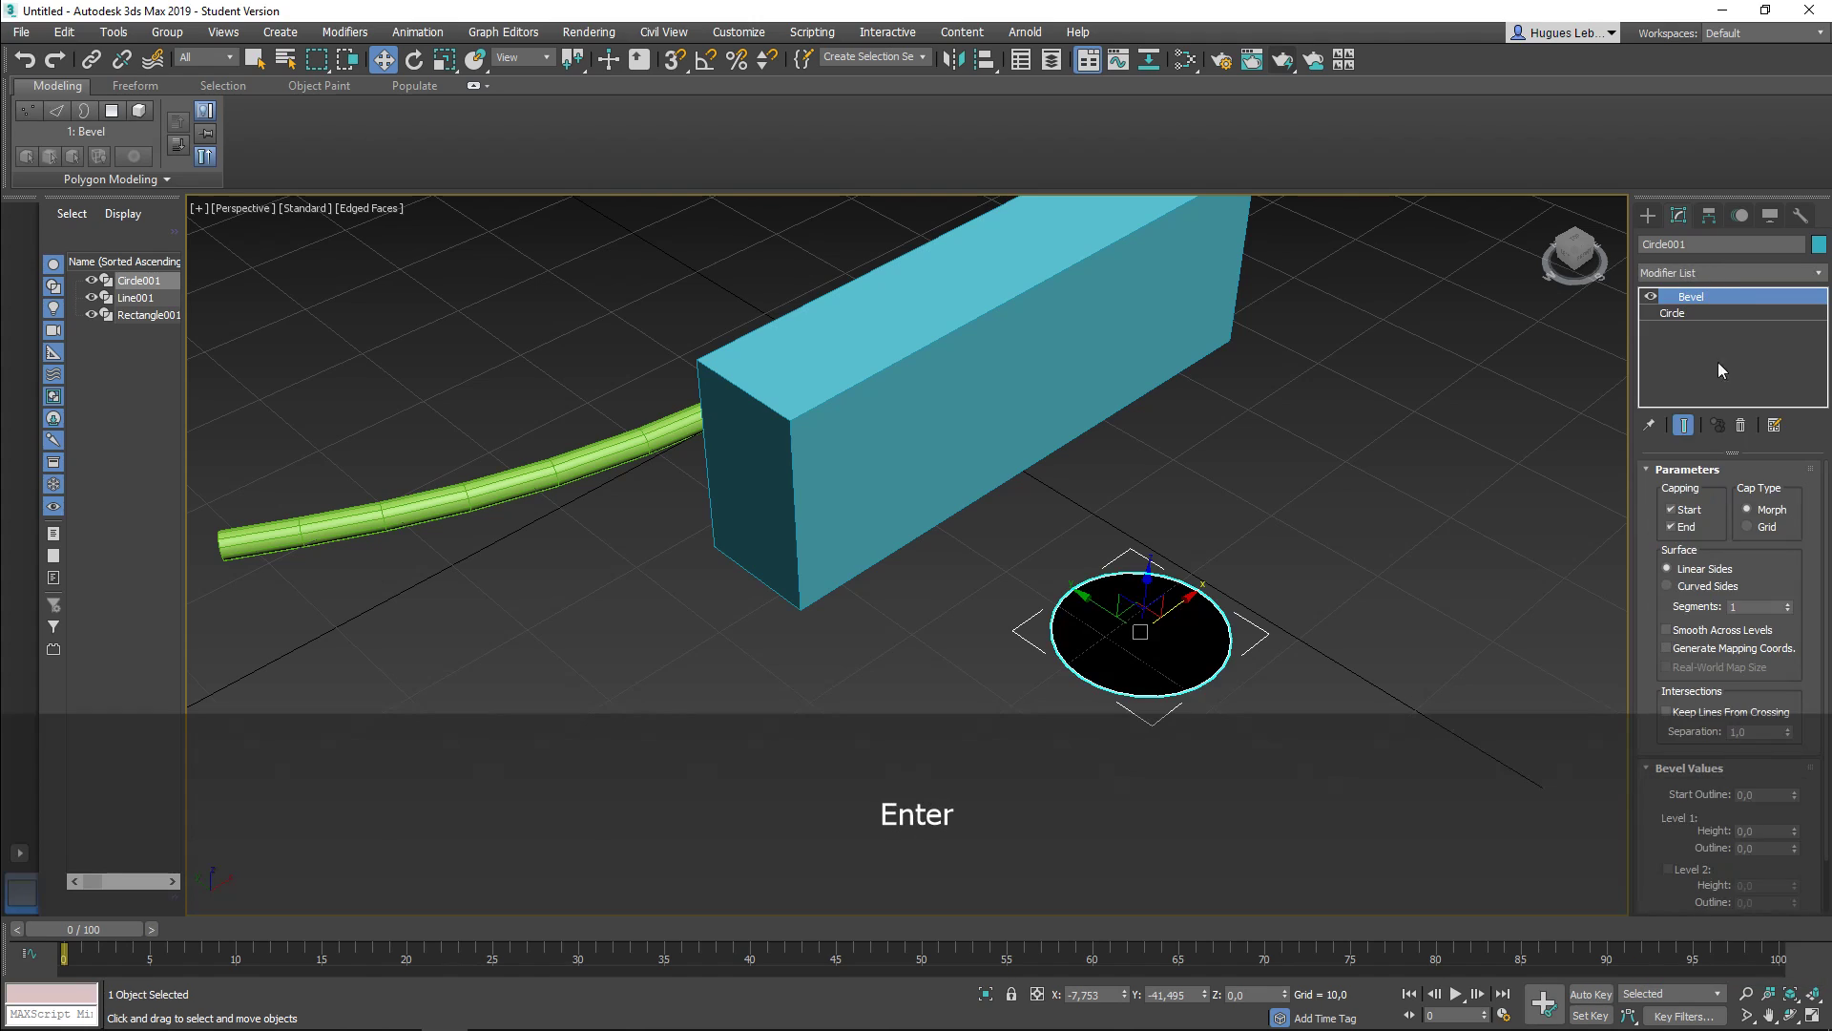
# Step: Set the bevel's start outline to 1,4 and levels 1–3 to height/outline 5,5/-2,2, 5,0/3,0 and 7,5/-4,6
pyautogui.scroll(-2, 1756, 496)
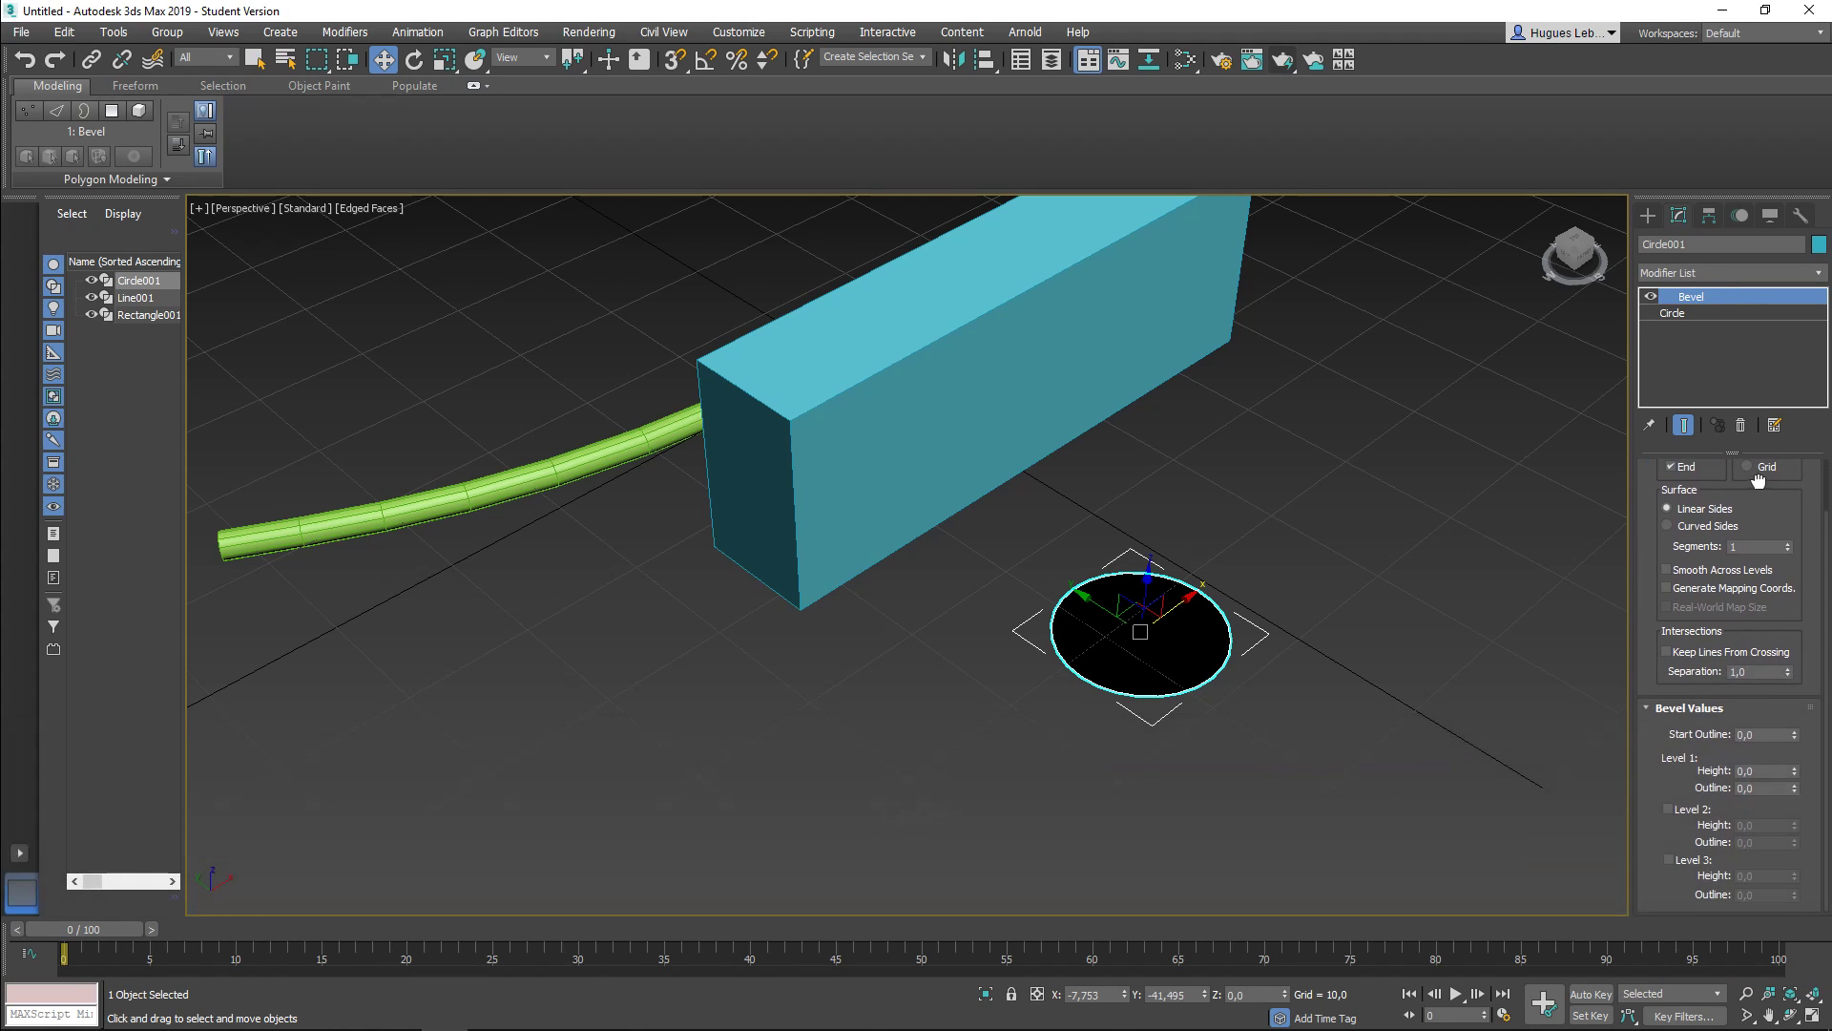
pyautogui.moveTo(1797, 737); pyautogui.dragTo(1796, 916)
pyautogui.click(1688, 813)
pyautogui.click(1695, 861)
pyautogui.keyDown('alt'); pyautogui.moveTo(1284, 760); pyautogui.dragTo(1262, 708, button='middle'); pyautogui.keyUp('alt')
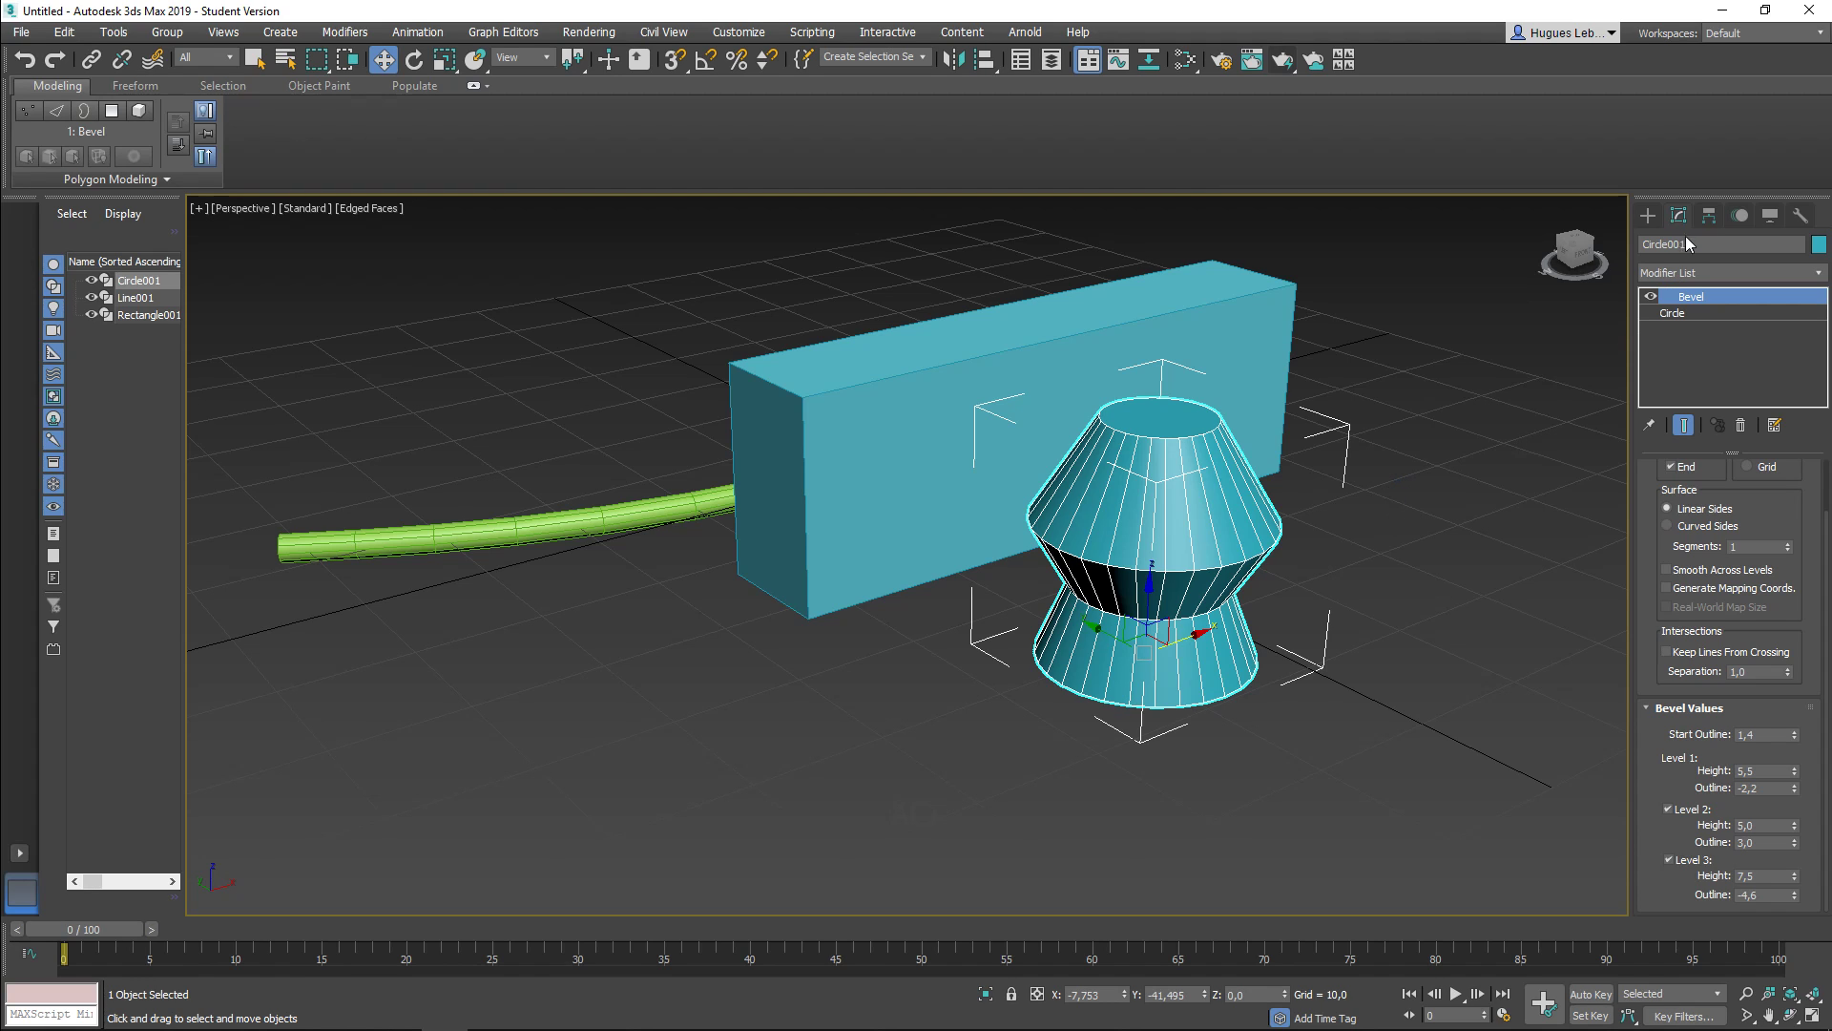
pyautogui.click(1648, 216)
pyautogui.click(1672, 350)
pyautogui.moveTo(1431, 538); pyautogui.dragTo(888, 376, button='middle')
pyautogui.scroll(-3, 1298, 470)
pyautogui.moveTo(1298, 470); pyautogui.dragTo(1017, 460, button='middle')
pyautogui.scroll(5, 1212, 498)
pyautogui.scroll(-4, 1207, 497)
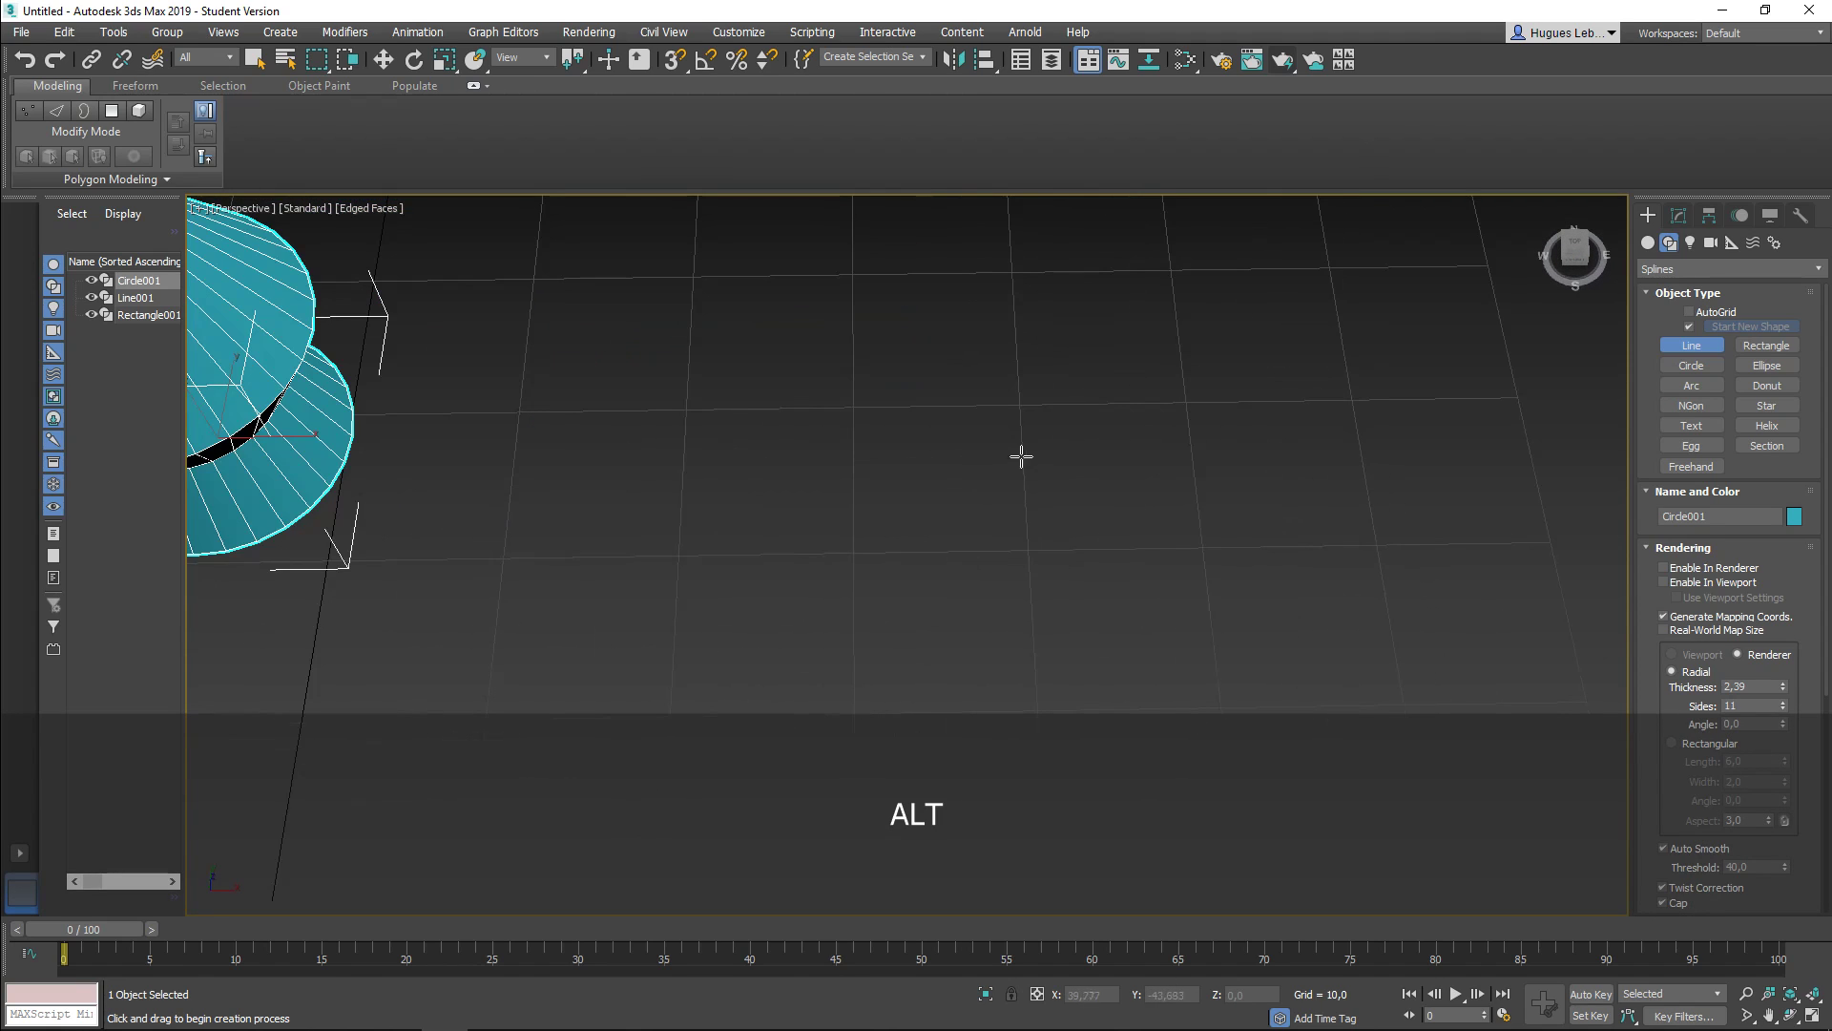
pyautogui.click(886, 488)
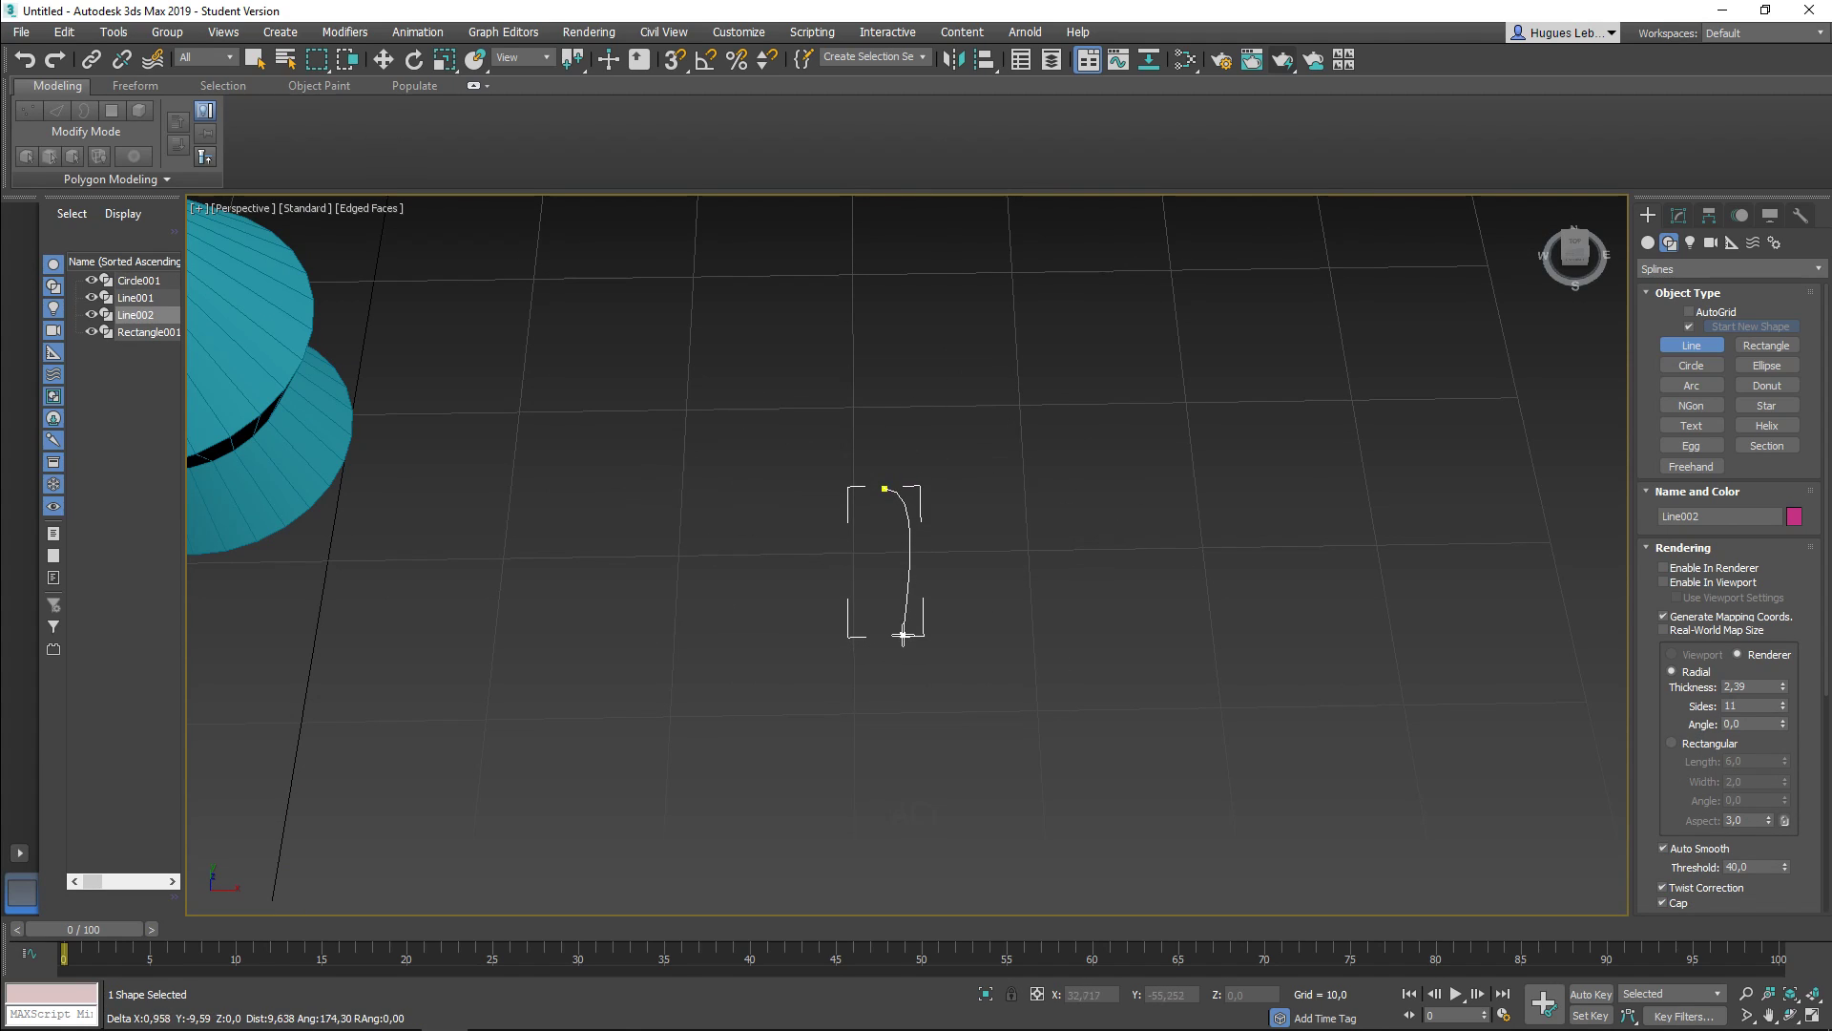
pyautogui.press('Escape')
# Step: In the front view, start a line profile in the empty area, curving up from the centre along the inner bowl wall to the rim
pyautogui.moveTo(949, 495); pyautogui.dragTo(994, 520, button='middle')
pyautogui.scroll(-3, 1292, 548)
pyautogui.press('f')
pyautogui.scroll(4, 983, 506)
pyautogui.moveTo(756, 654); pyautogui.dragTo(1083, 625, button='middle')
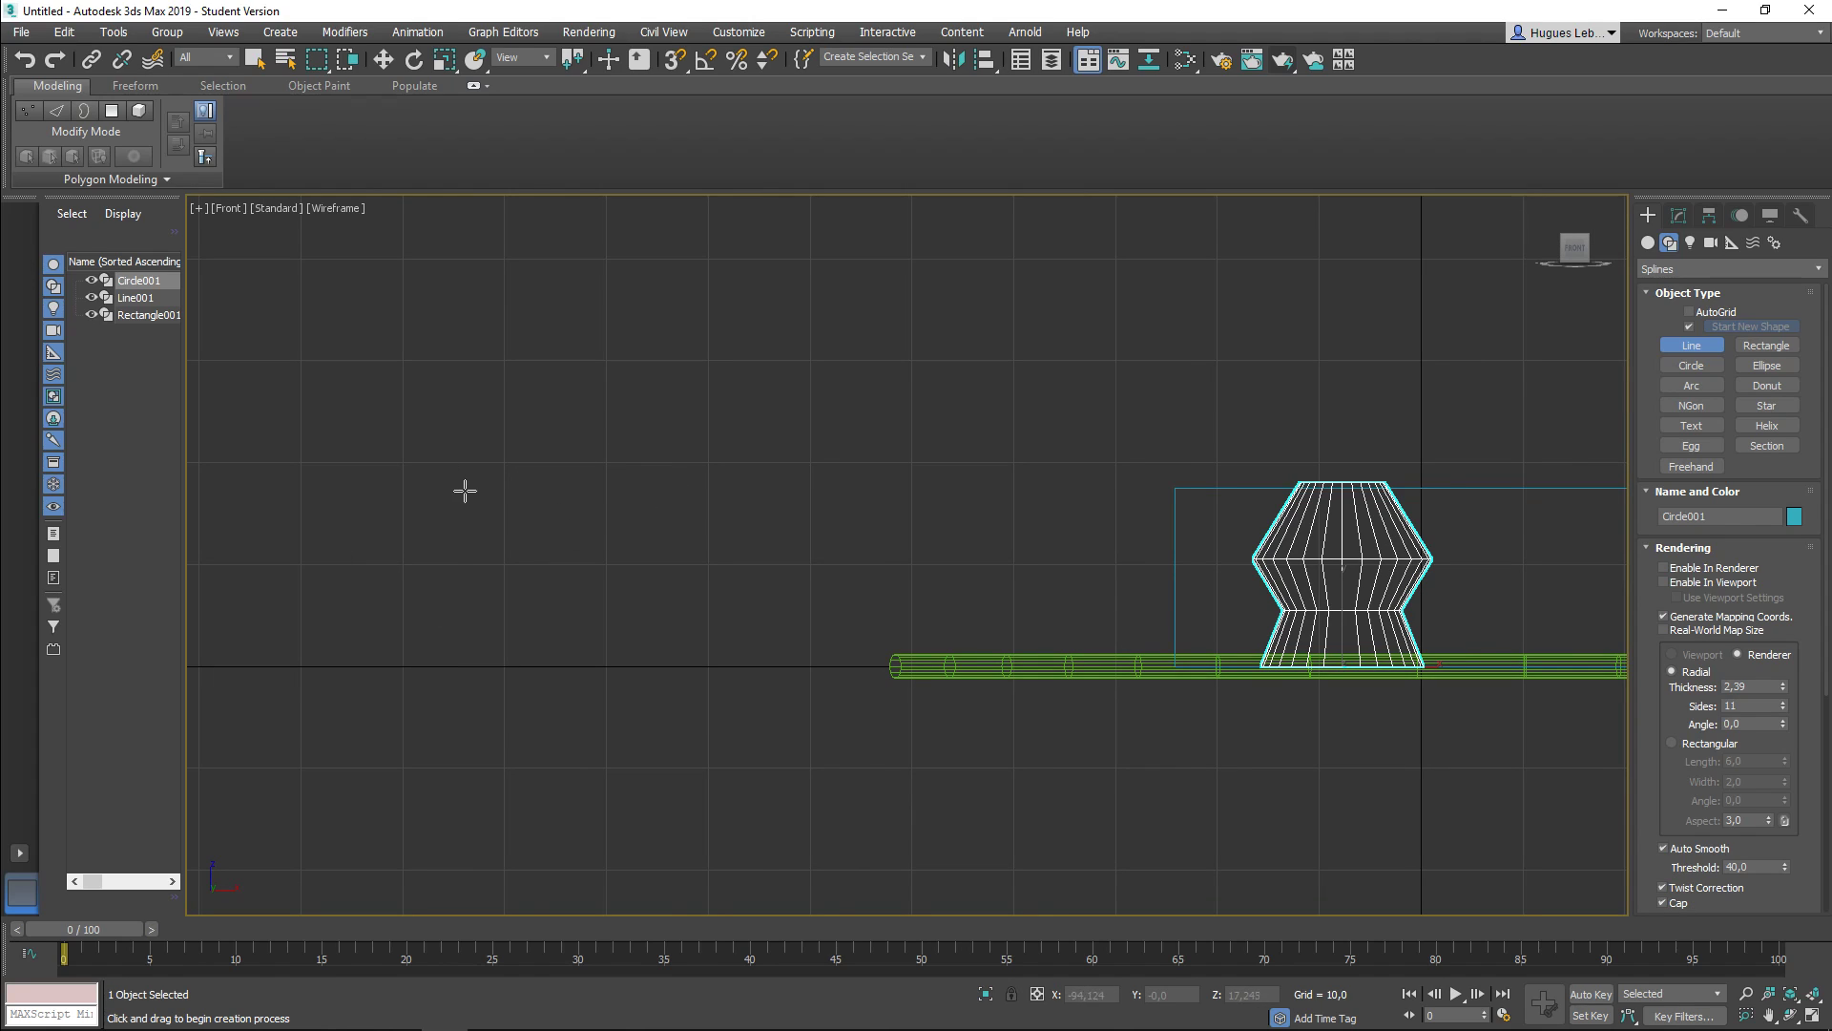
pyautogui.click(469, 491)
pyautogui.moveTo(525, 443); pyautogui.dragTo(536, 407)
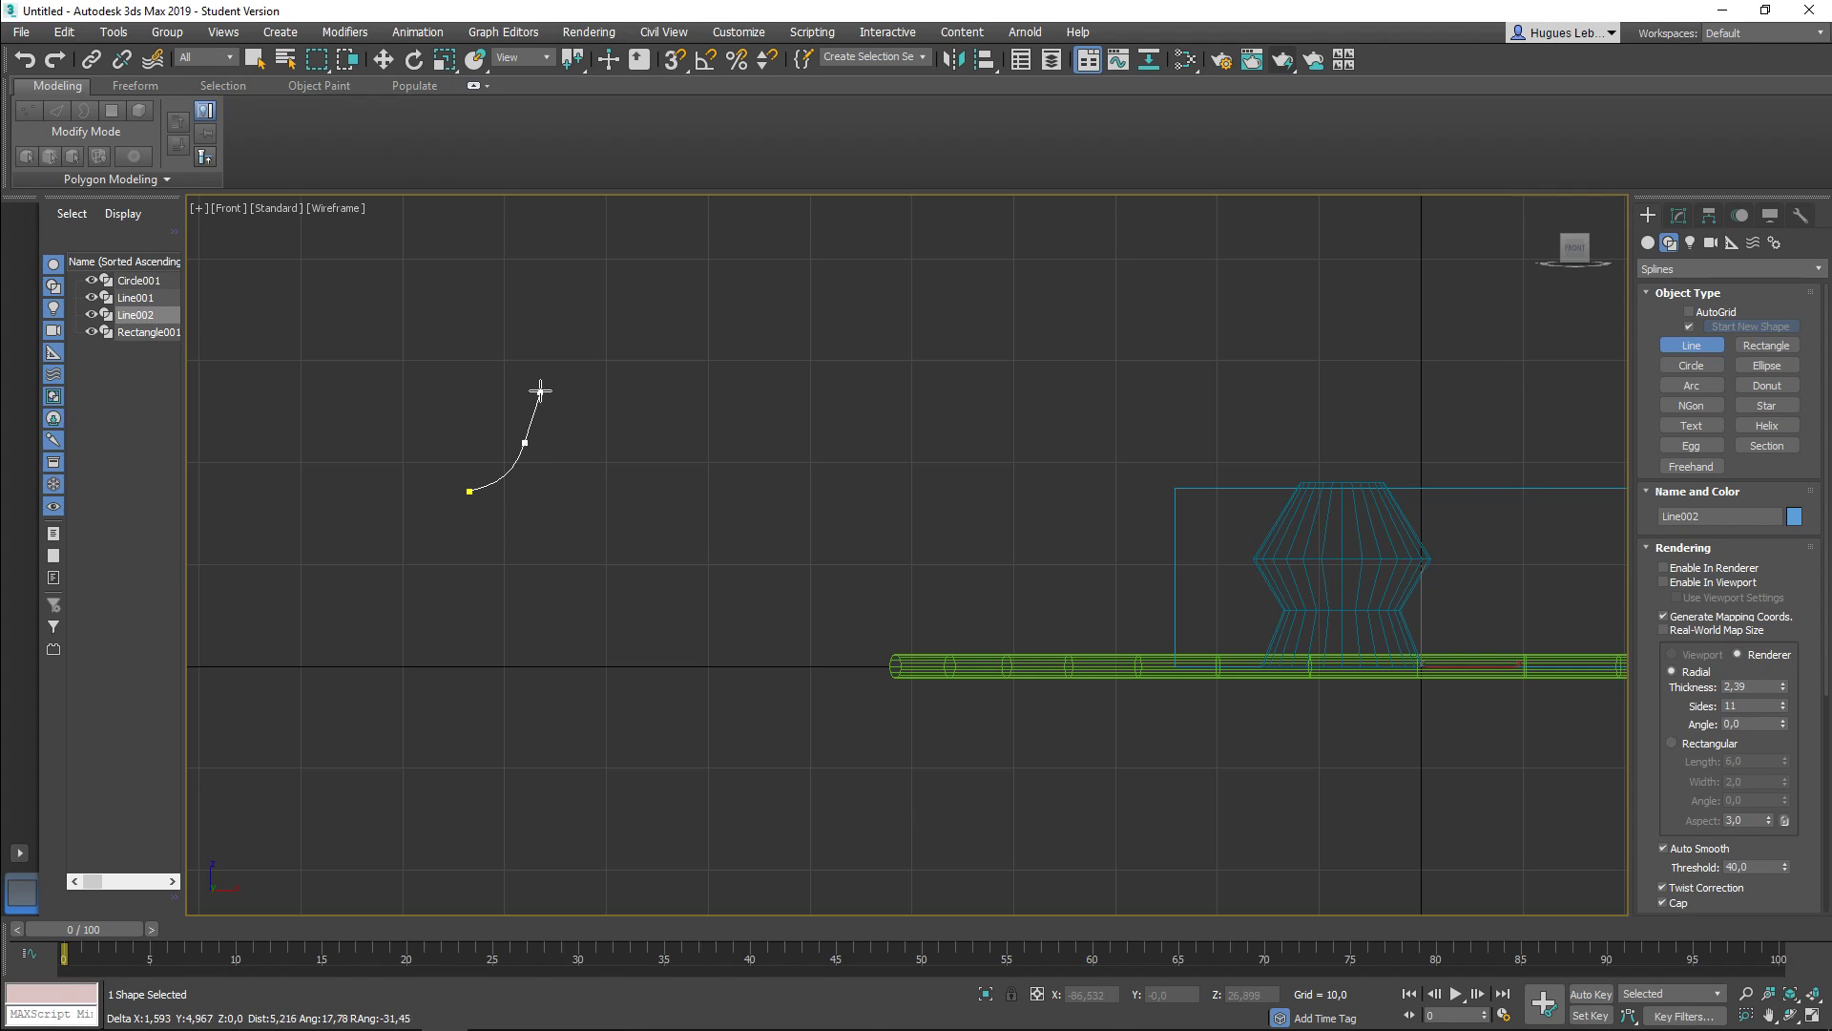
pyautogui.click(541, 382)
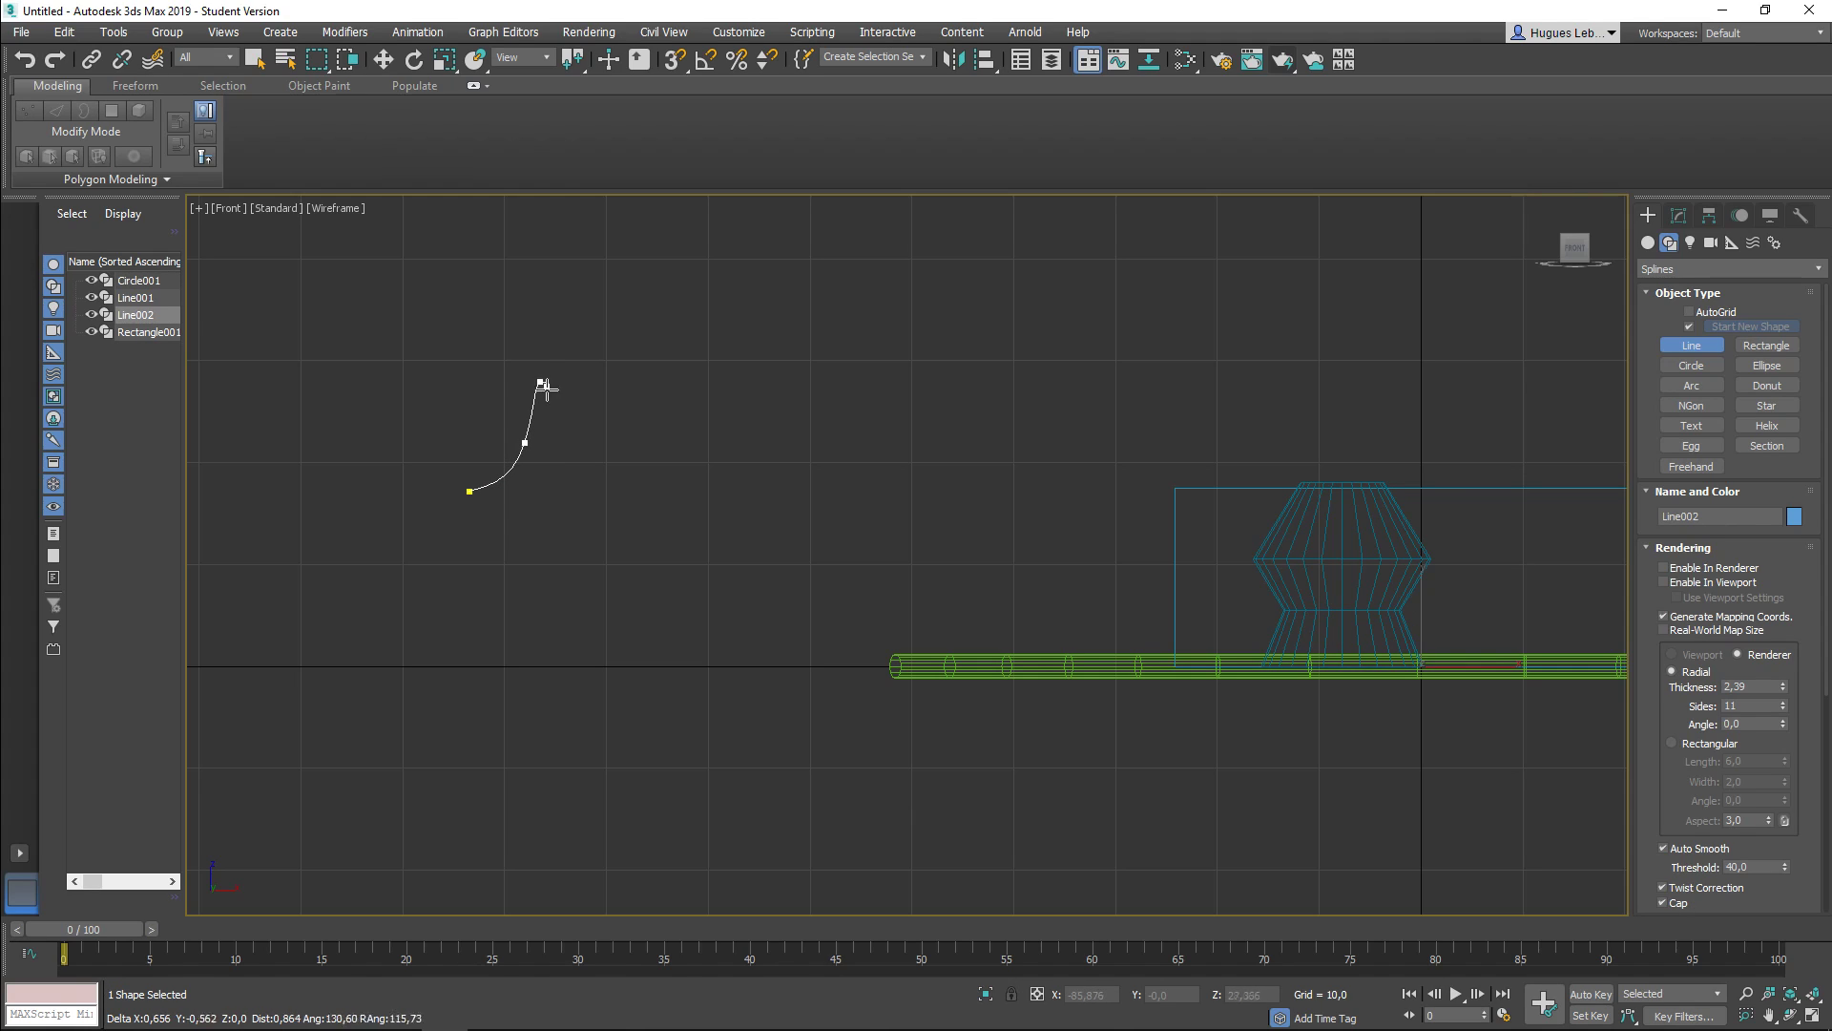
# Step: Continue the profile down the outer bowl wall and stem, flare it to a foot edge, and end it back under the start point
pyautogui.click(534, 453)
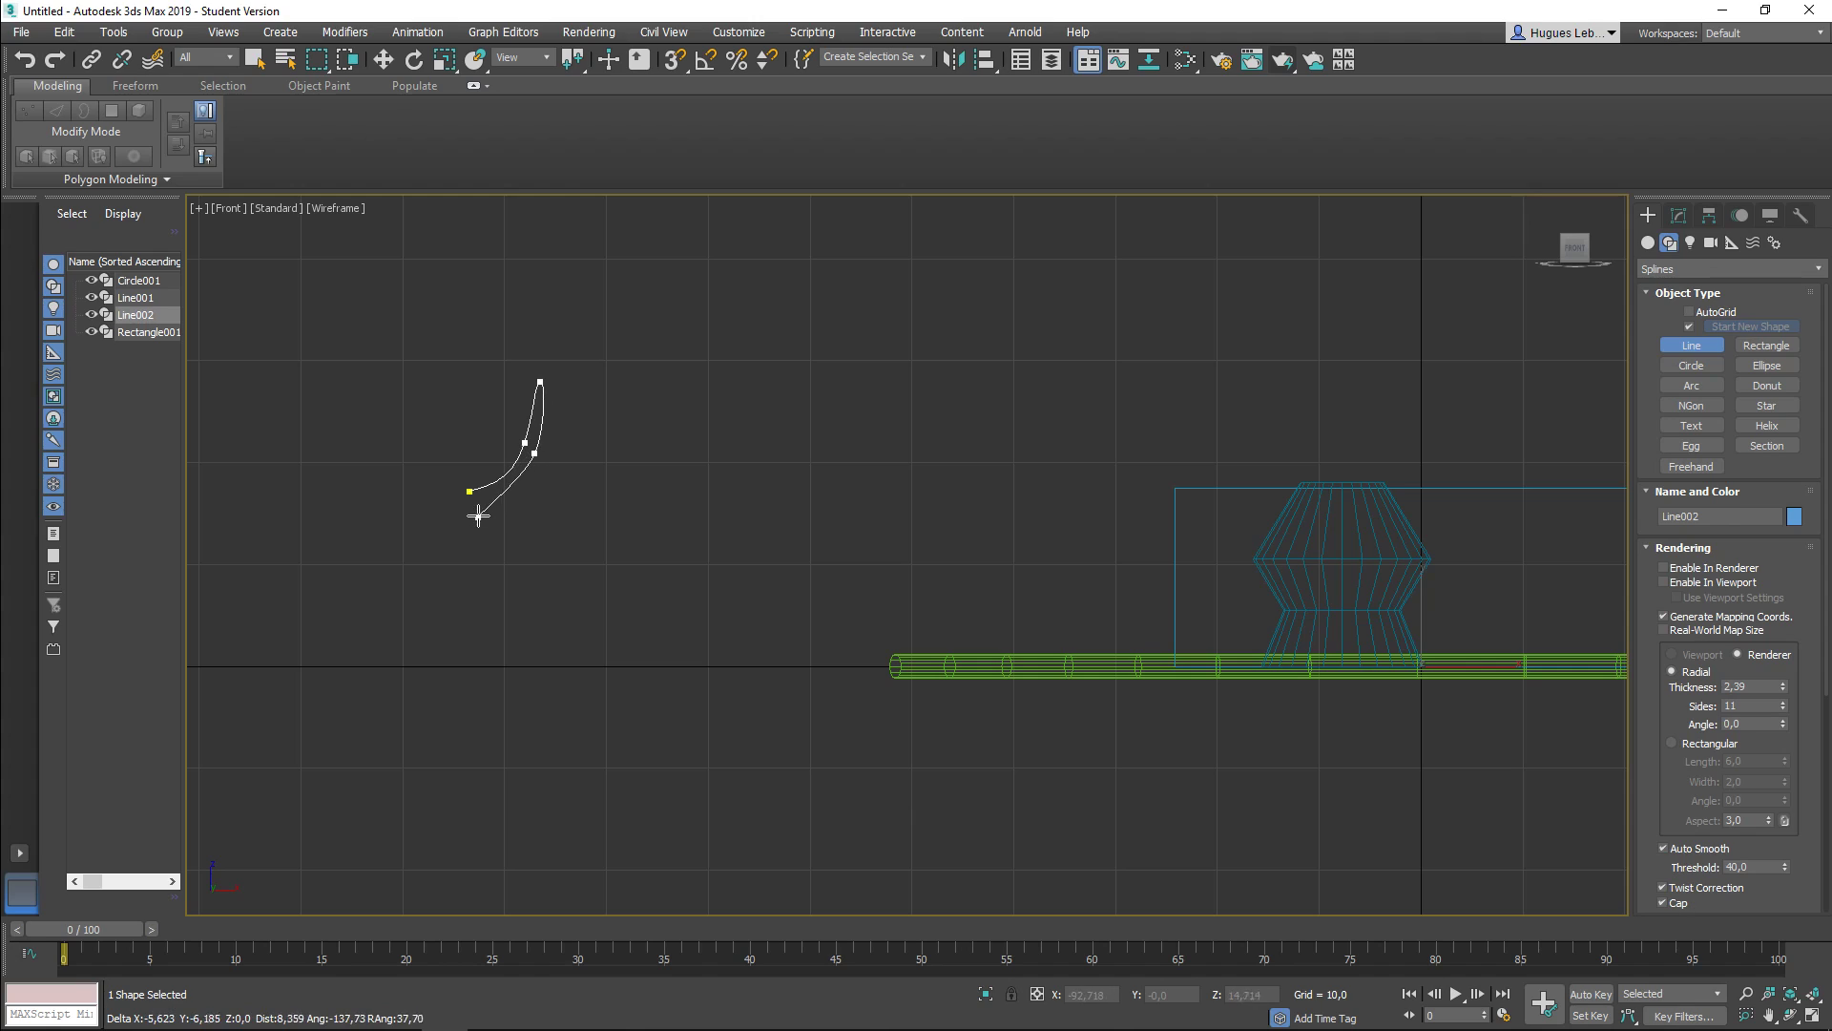
pyautogui.click(483, 537)
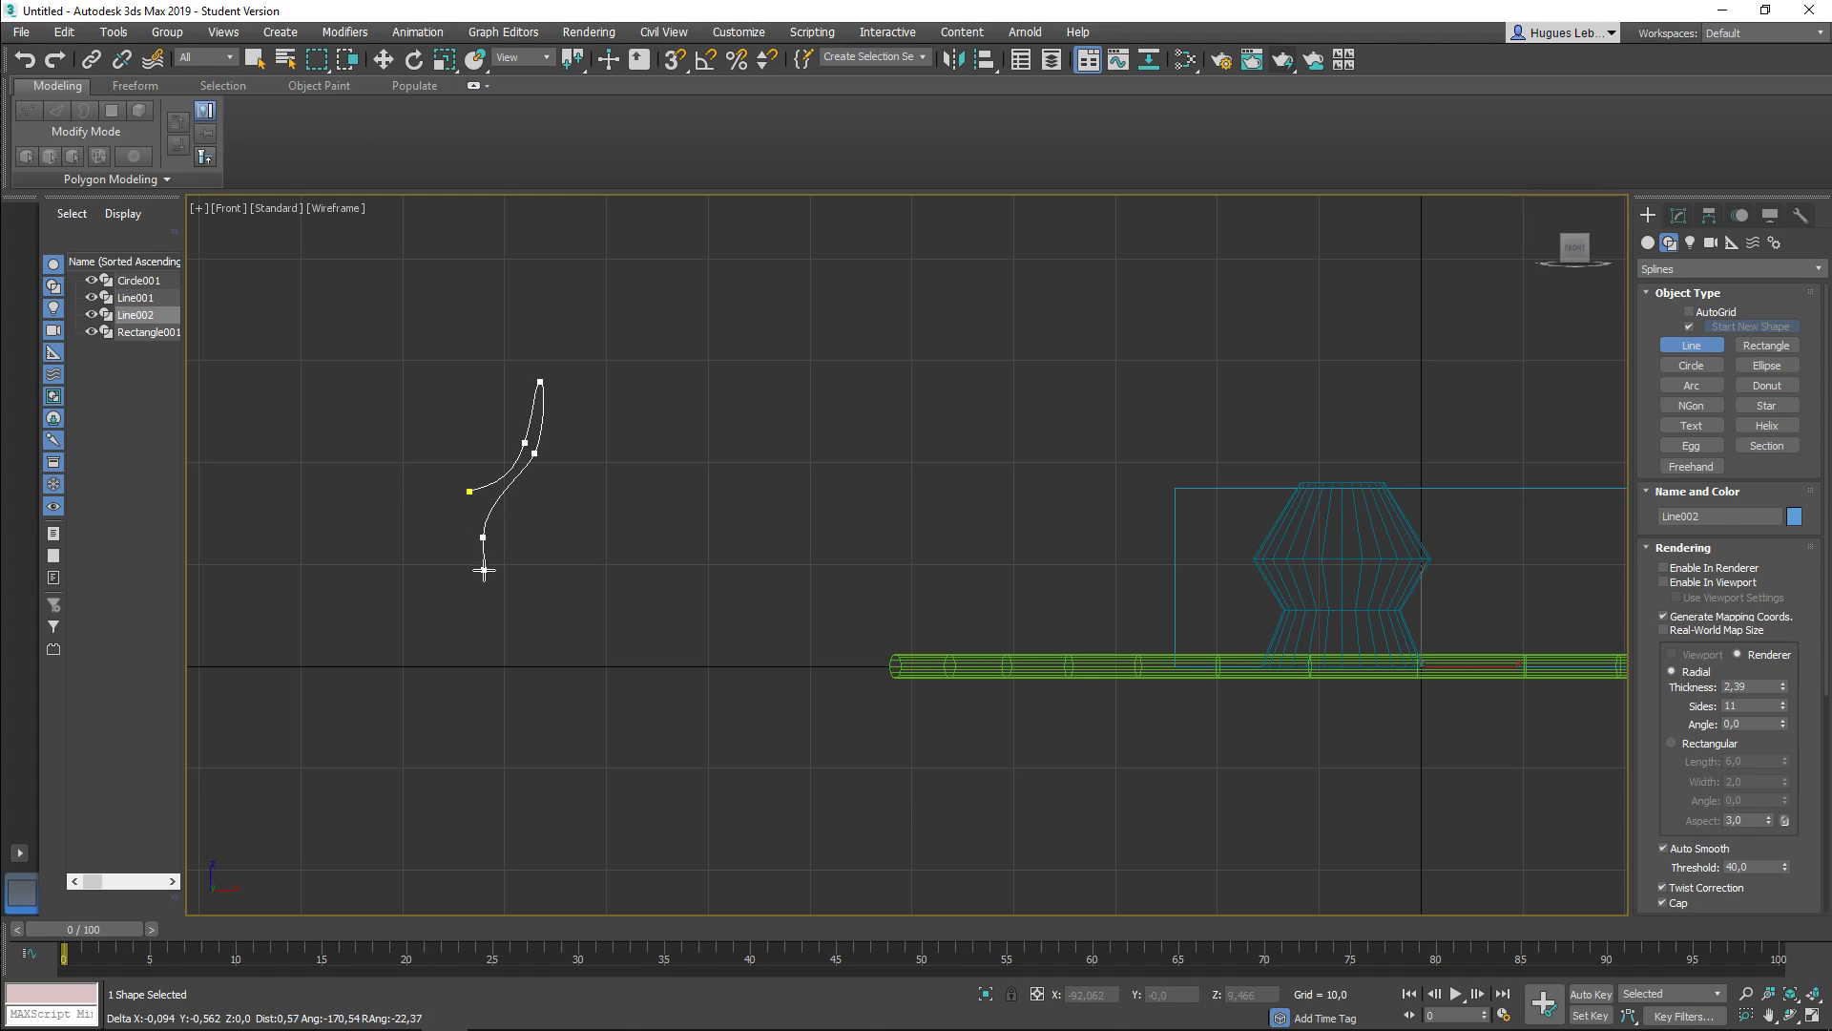
pyautogui.click(493, 636)
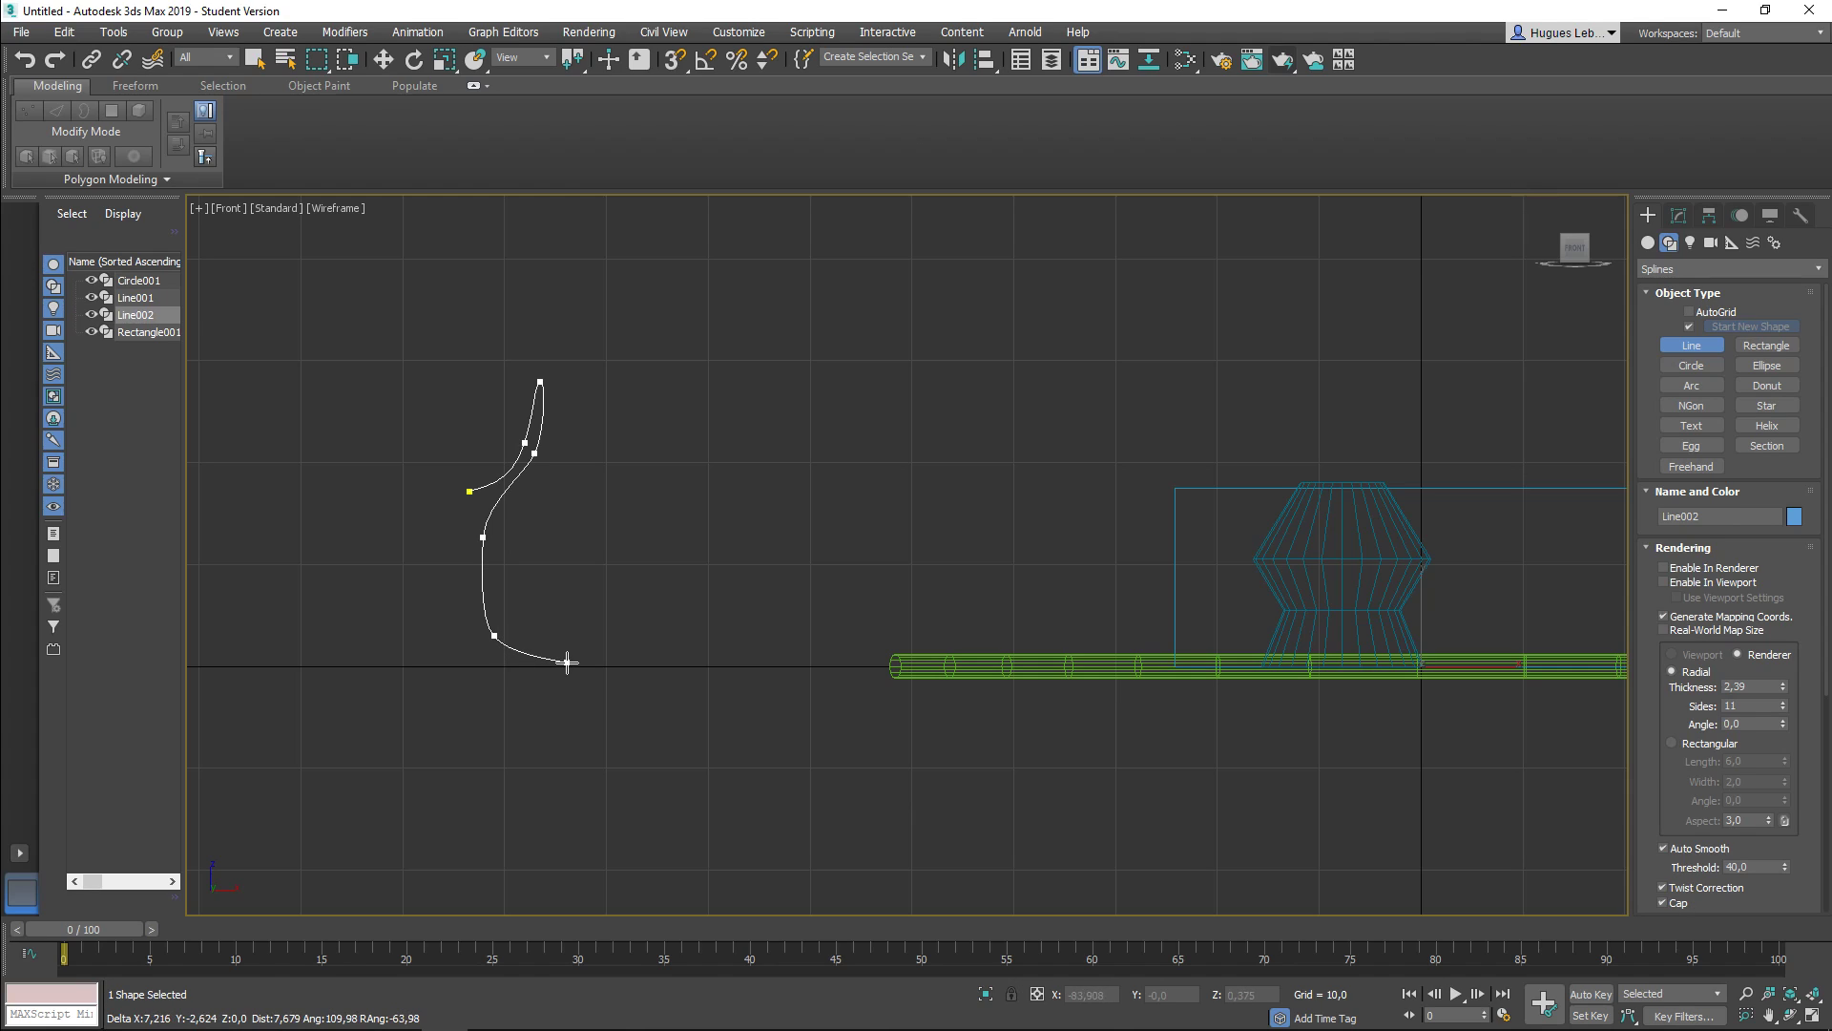
pyautogui.click(568, 663)
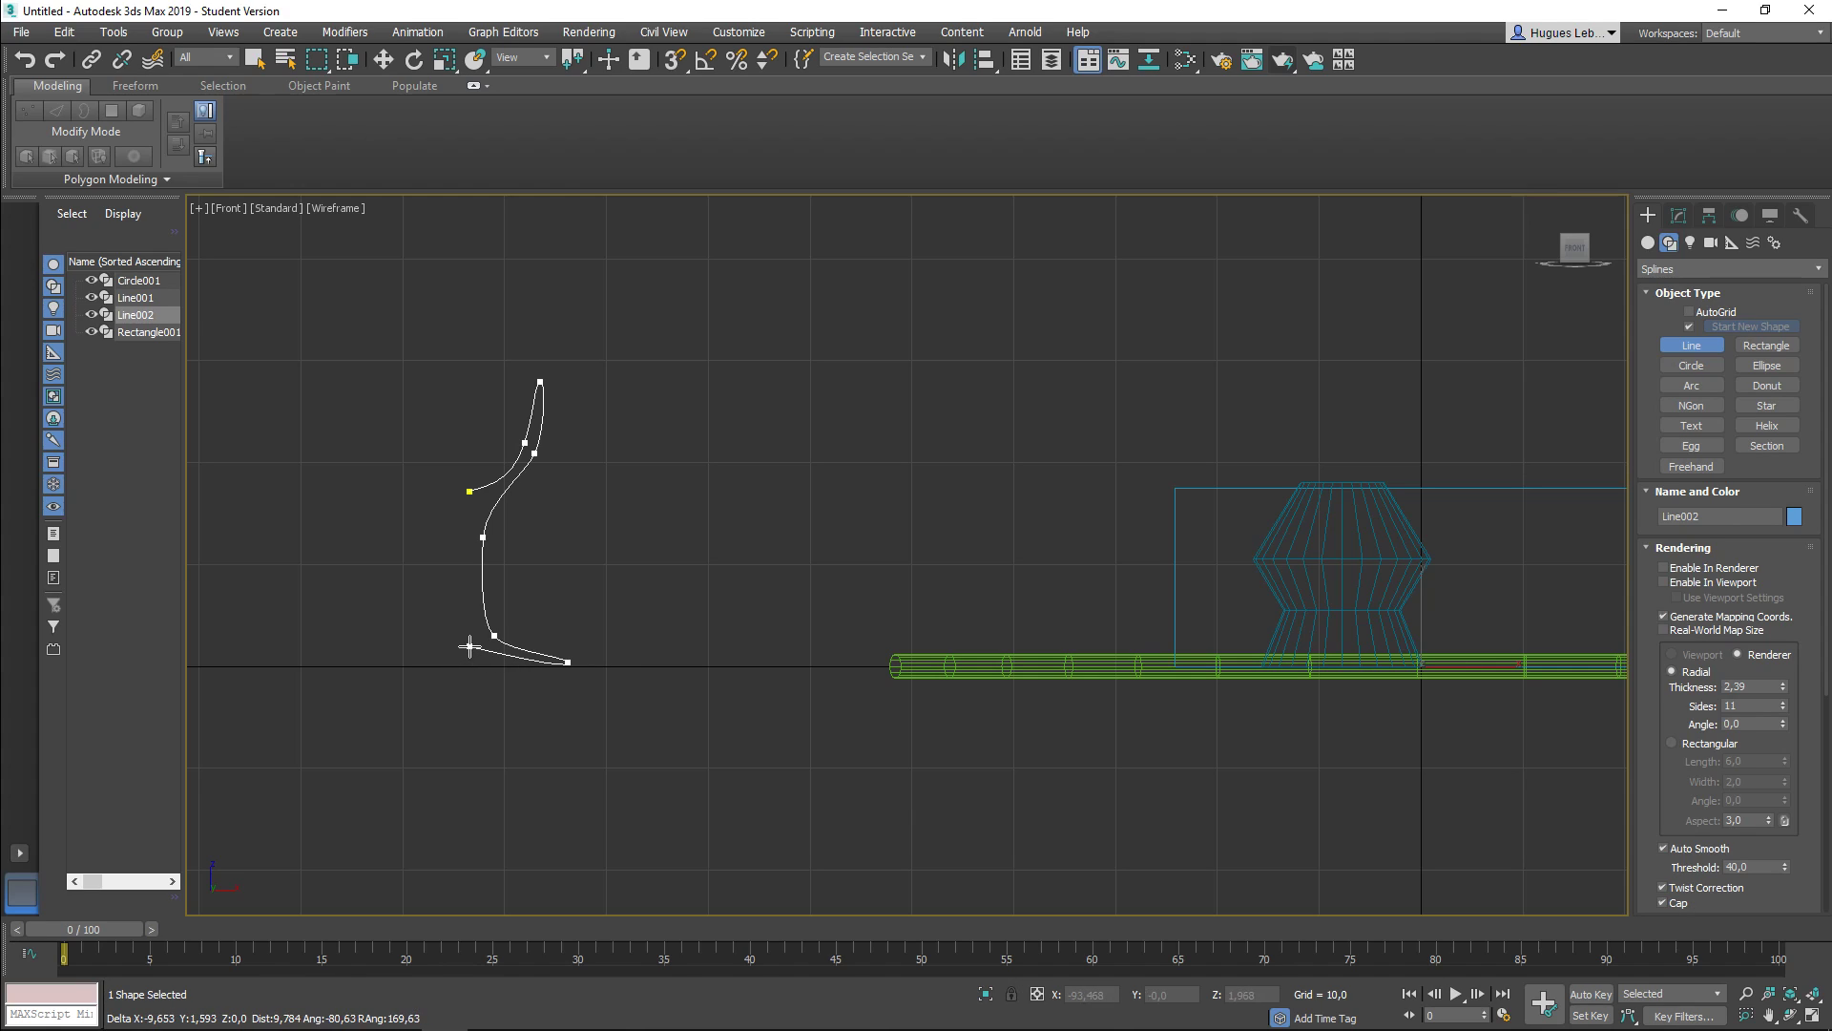
pyautogui.click(470, 647)
pyautogui.rightClick(421, 634)
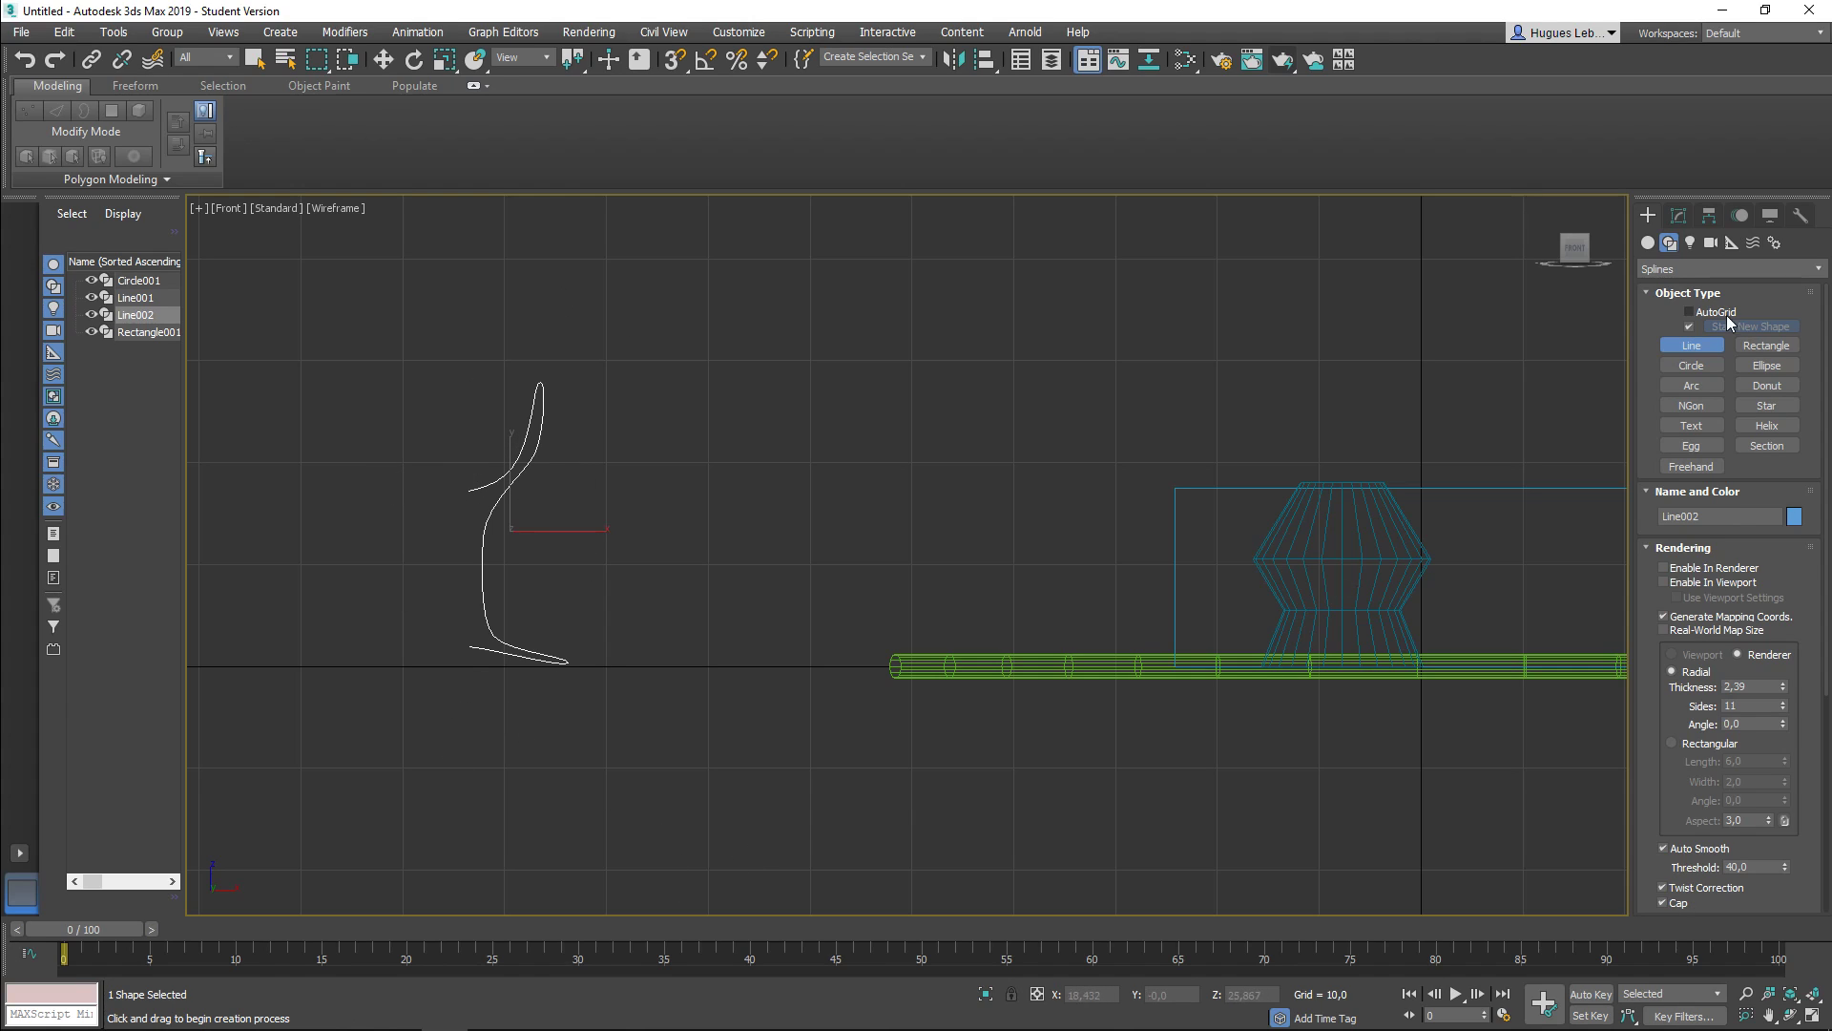
# Step: Enter the profile's Vertex level and move the outer bowl-wall vertex slightly upward, adjusting its curve
pyautogui.click(1677, 218)
pyautogui.click(1649, 297)
pyautogui.click(1684, 313)
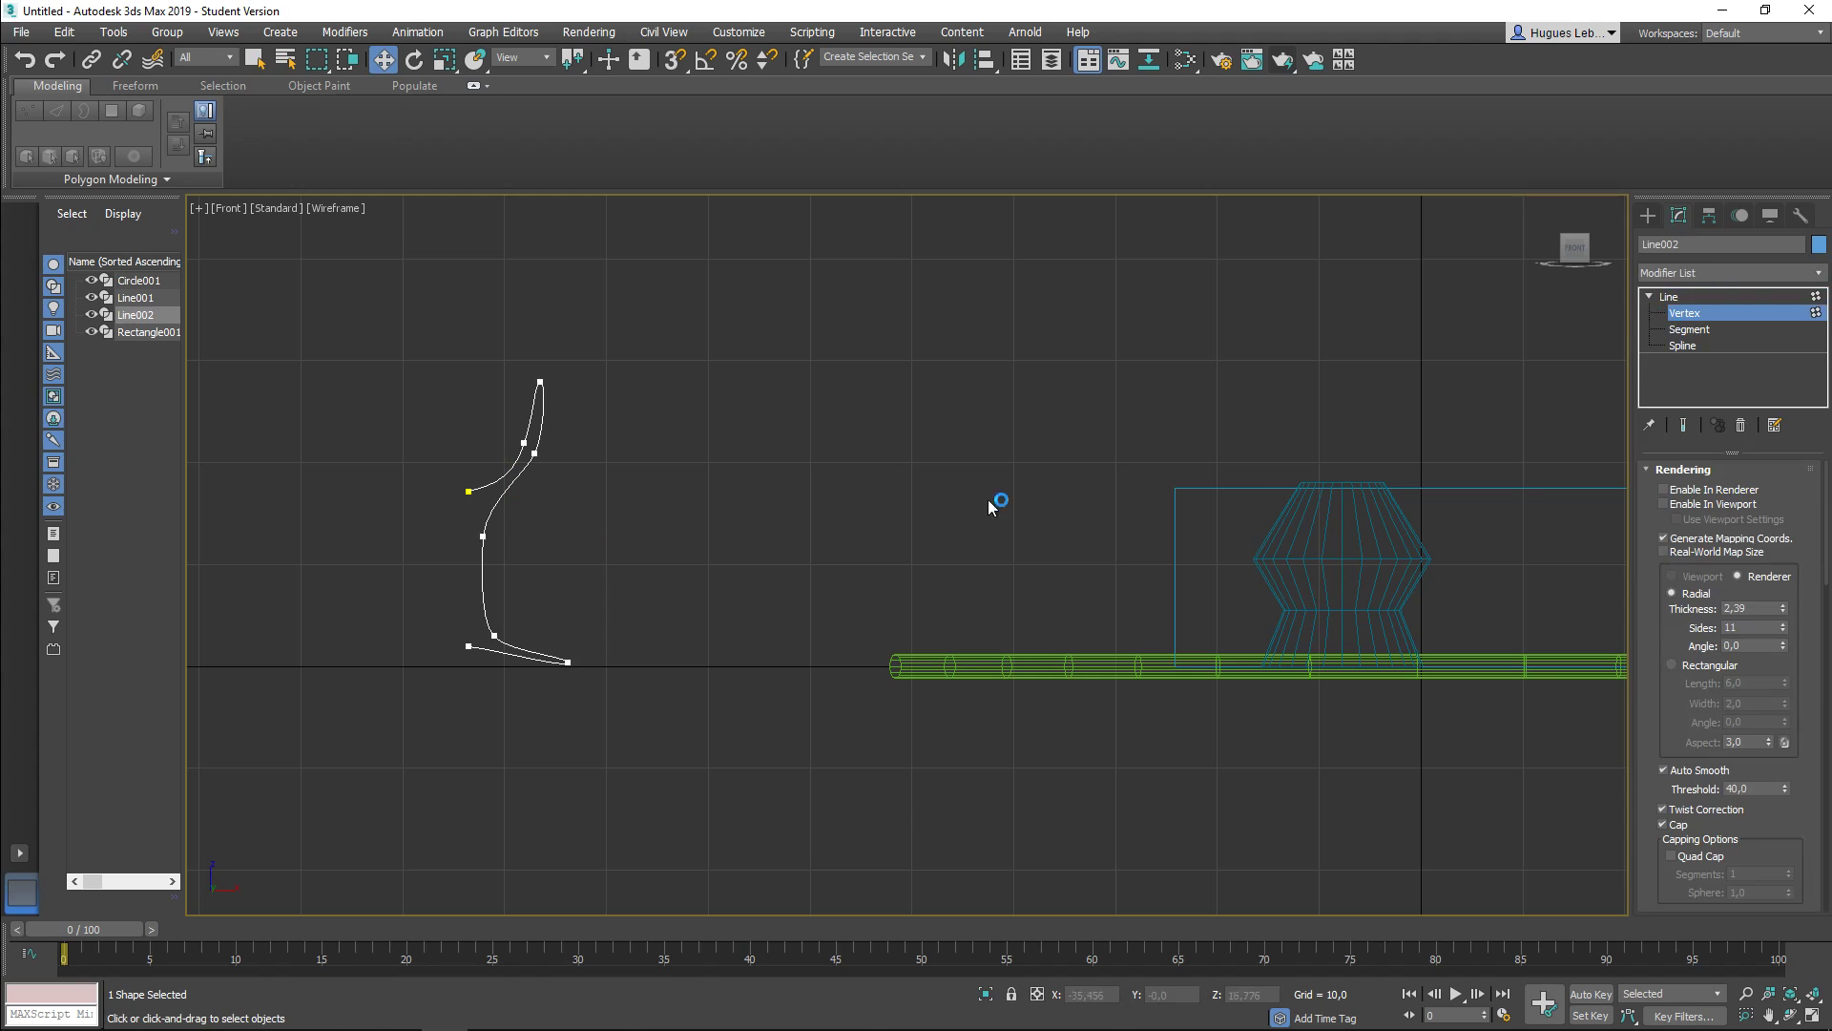
pyautogui.moveTo(584, 449); pyautogui.dragTo(747, 393, button='middle')
pyautogui.scroll(5, 748, 393)
pyautogui.click(656, 400)
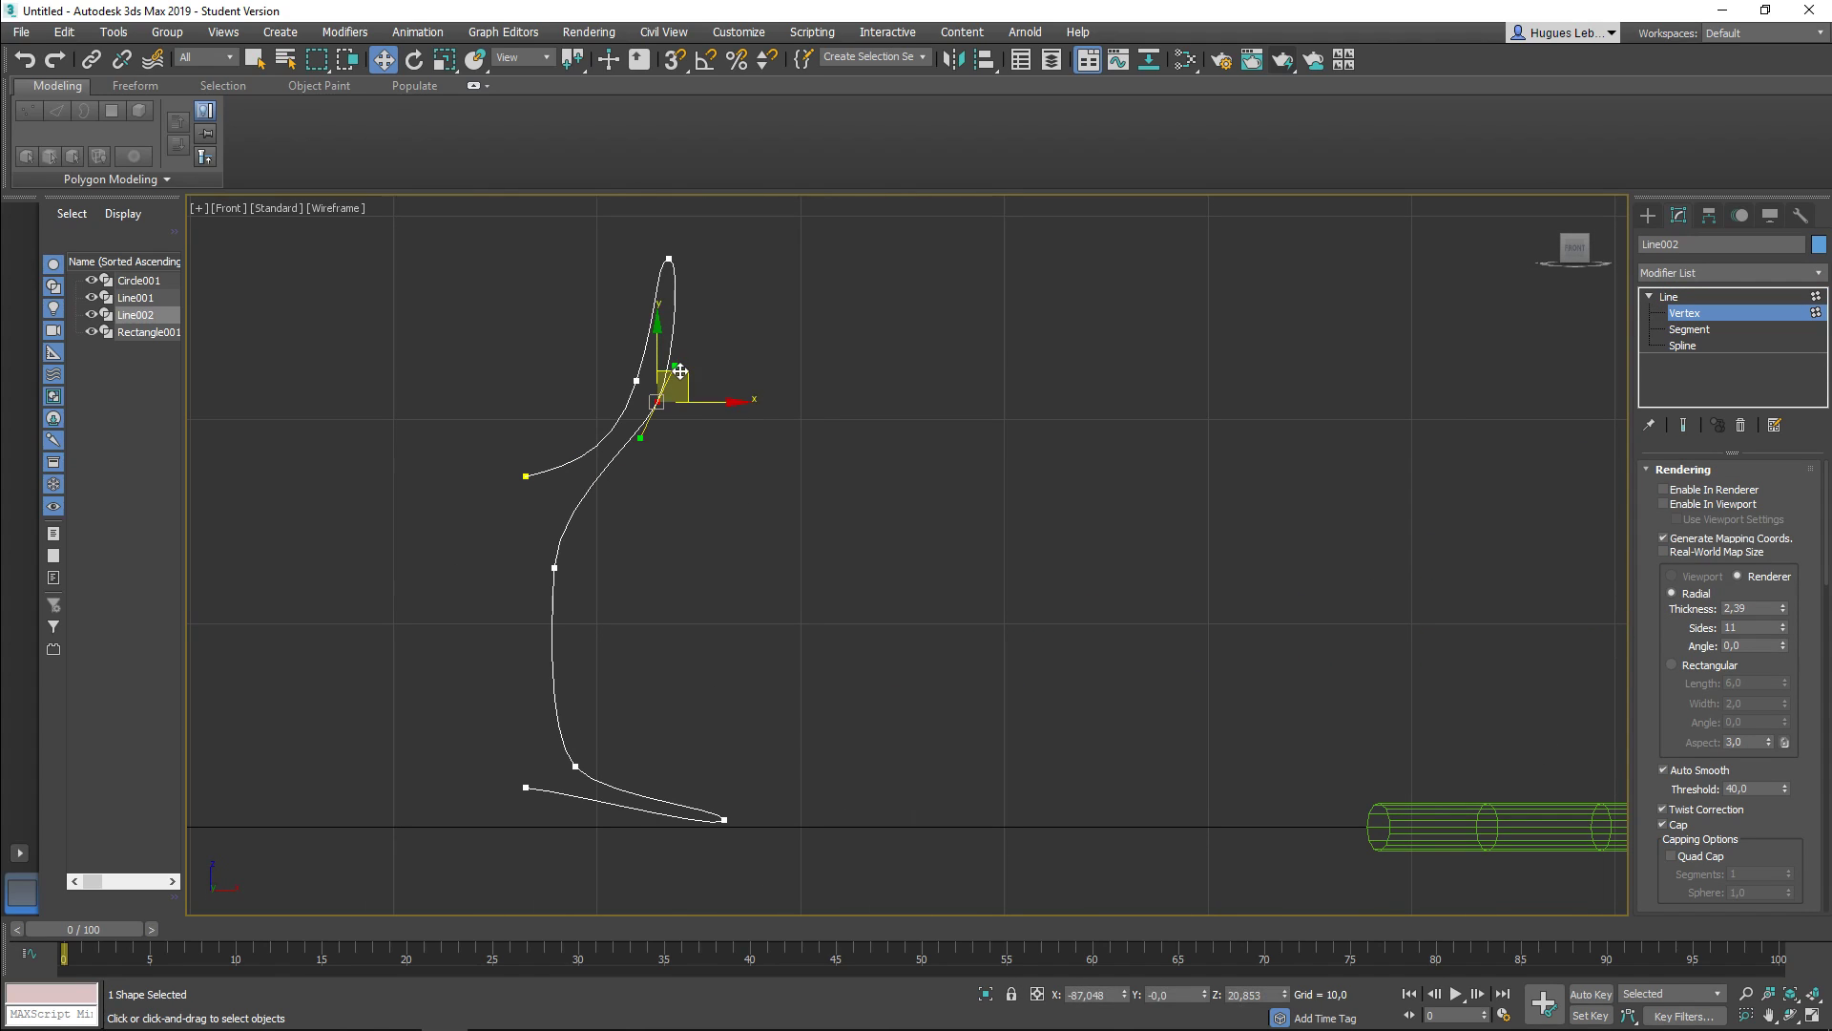
pyautogui.moveTo(674, 364)
pyautogui.mouseDown()
pyautogui.moveTo(683, 323)
pyautogui.moveTo(679, 380)
pyautogui.moveTo(689, 362)
pyautogui.mouseUp()
# Step: Move the vertex at the top of the stem slightly up and inward, and straighten its tangent handles to near vertical
pyautogui.click(555, 567)
pyautogui.moveTo(577, 542); pyautogui.dragTo(571, 532)
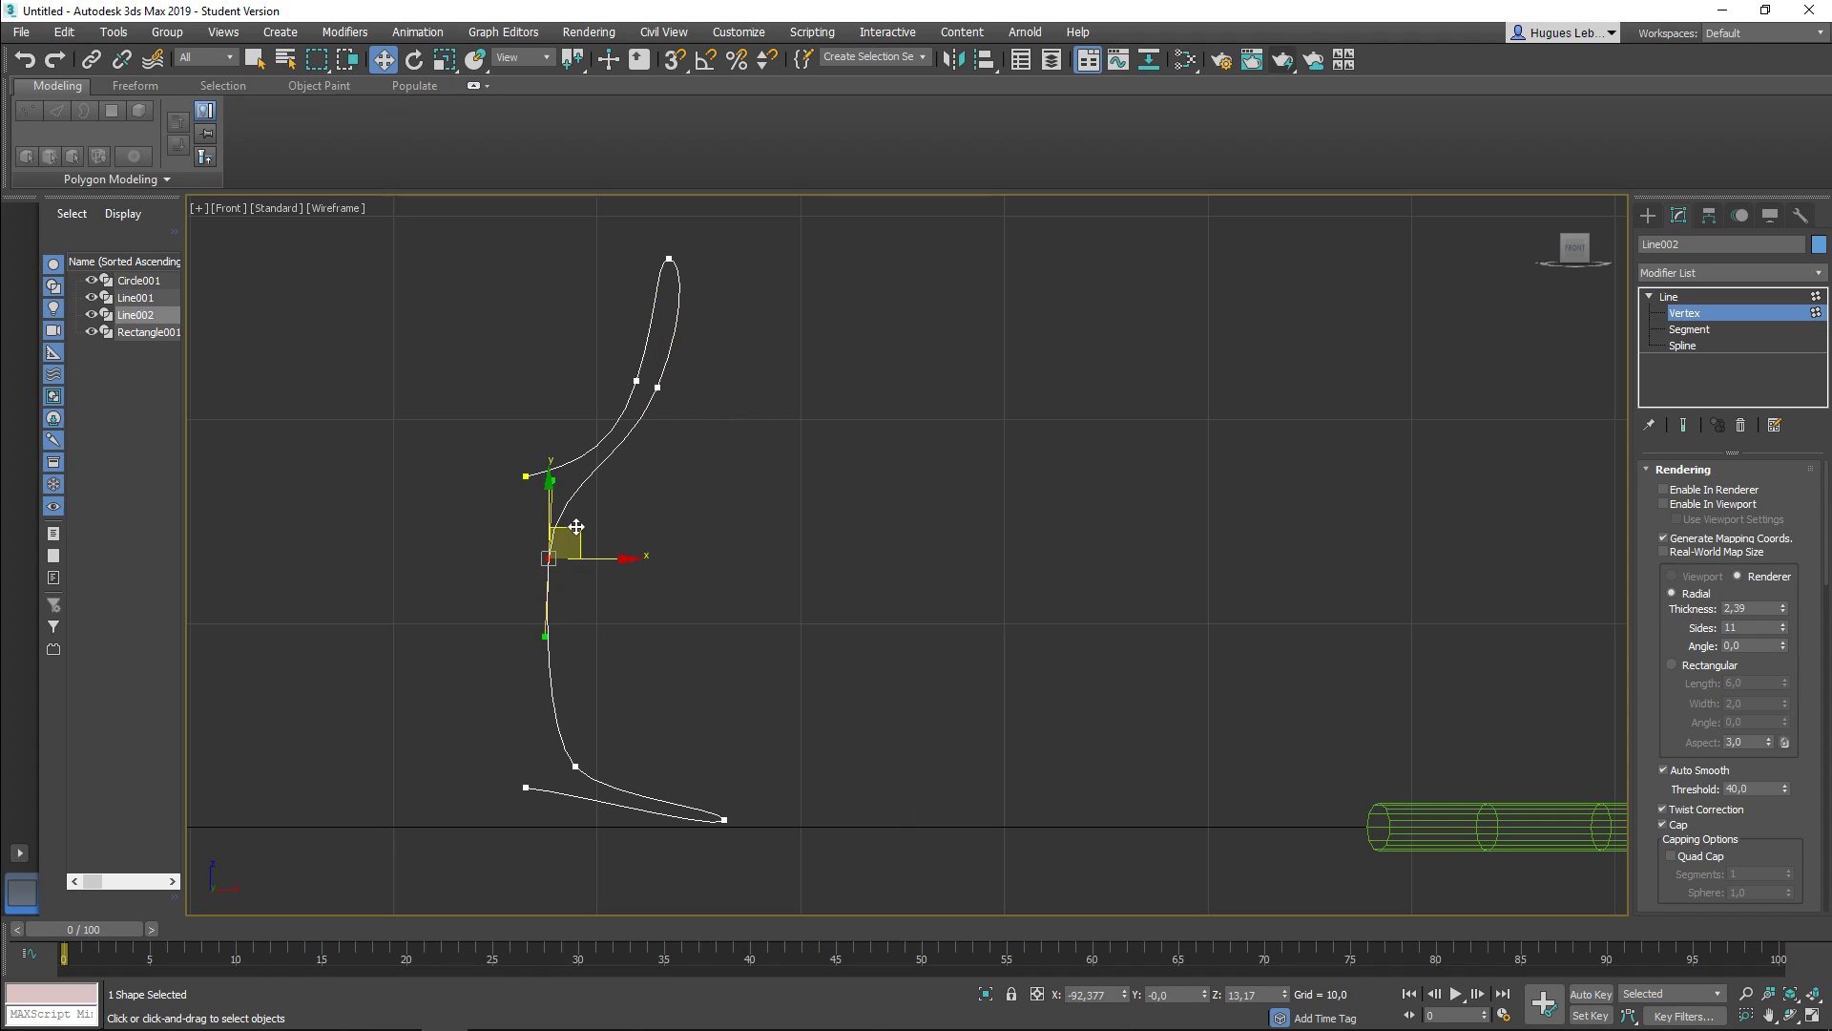
pyautogui.moveTo(544, 639); pyautogui.dragTo(552, 637)
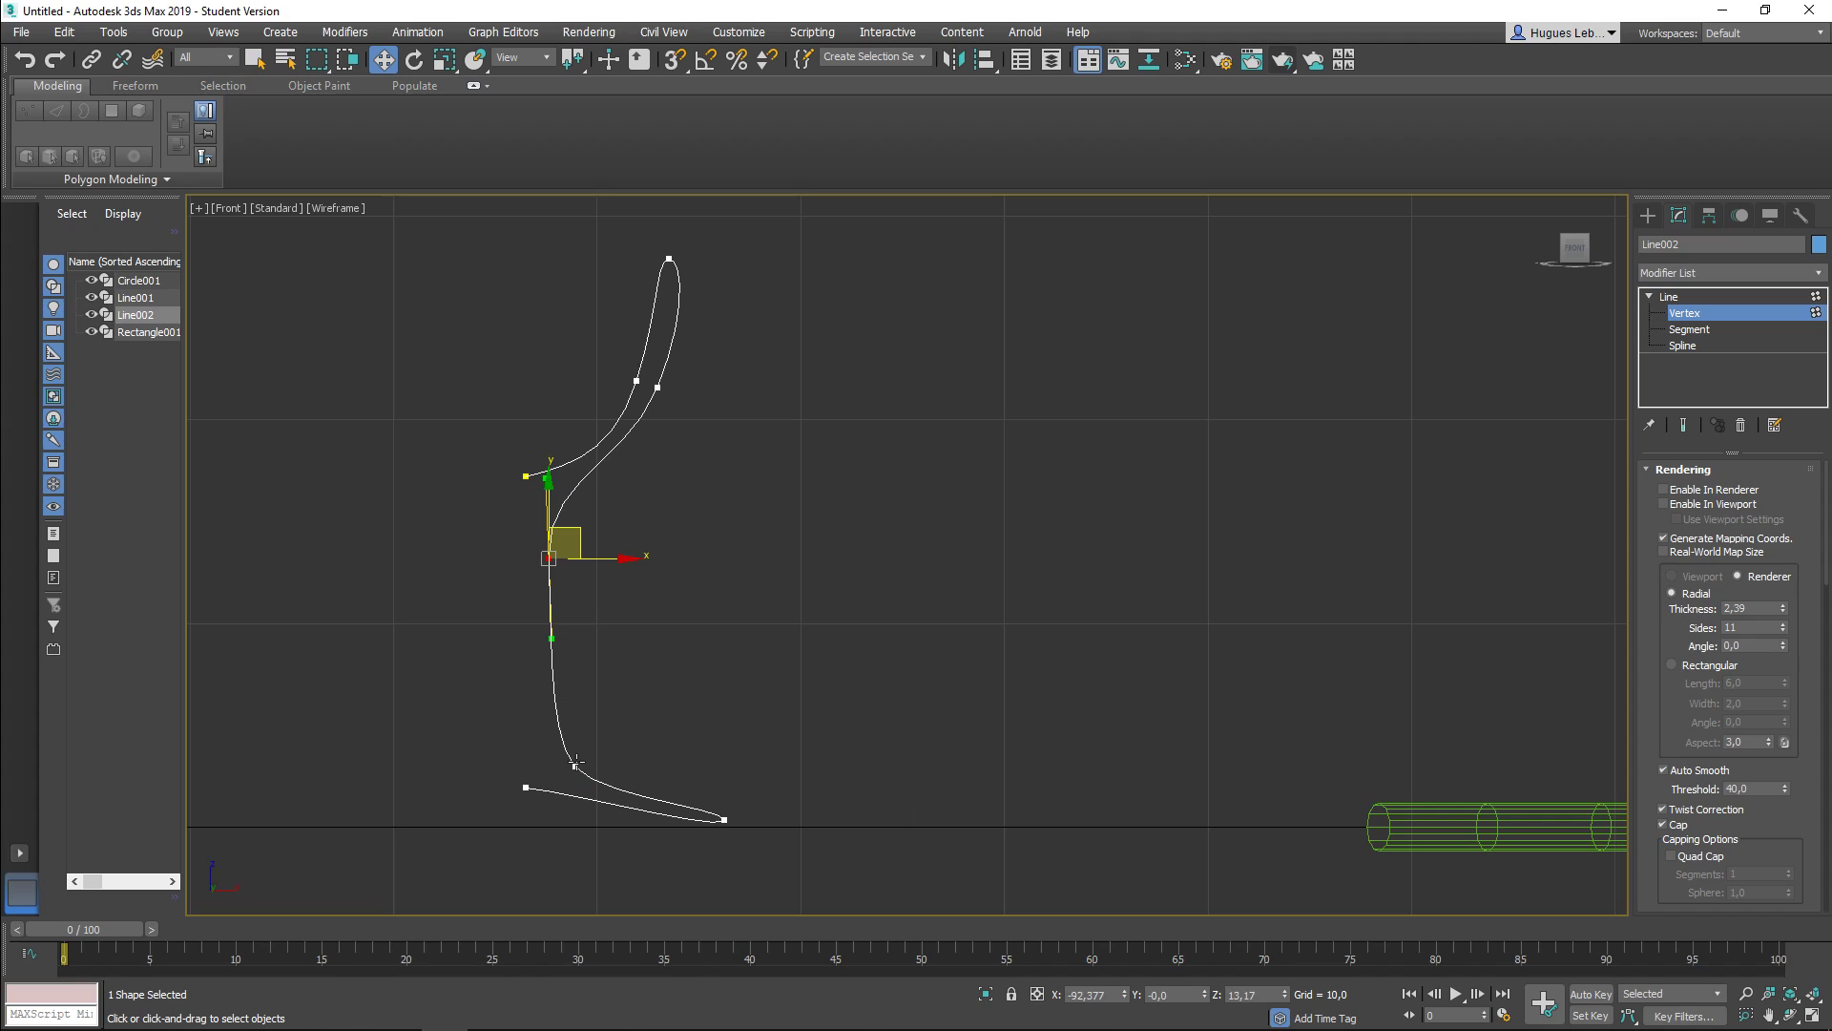
# Step: Lower the profile's end vertex under the foot slightly and adjust its tangent handle
pyautogui.click(575, 766)
pyautogui.click(525, 789)
pyautogui.moveTo(526, 742); pyautogui.dragTo(527, 750)
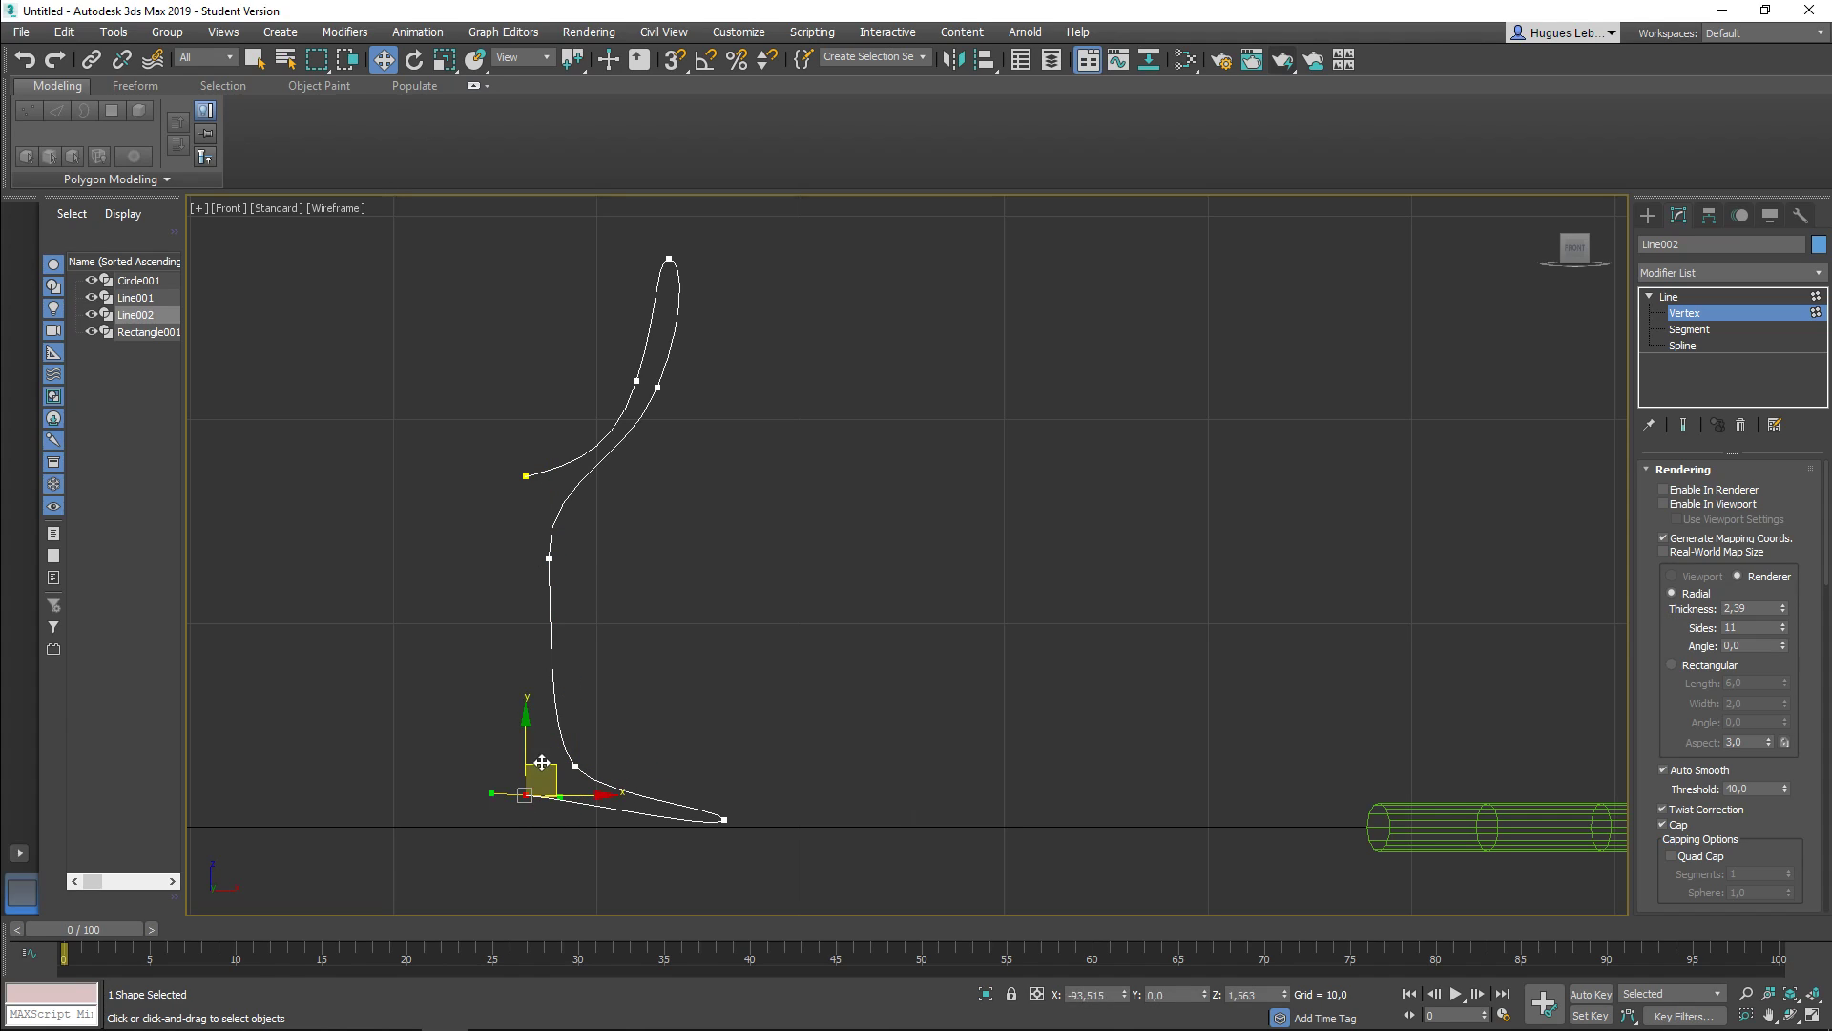
pyautogui.moveTo(488, 794); pyautogui.dragTo(466, 798)
# Step: Move the inner bowl-wall vertex slightly up and closer to the outer wall
pyautogui.click(756, 615)
pyautogui.scroll(-3, 794, 553)
pyautogui.moveTo(794, 554); pyautogui.dragTo(862, 656, button='middle')
pyautogui.click(793, 572)
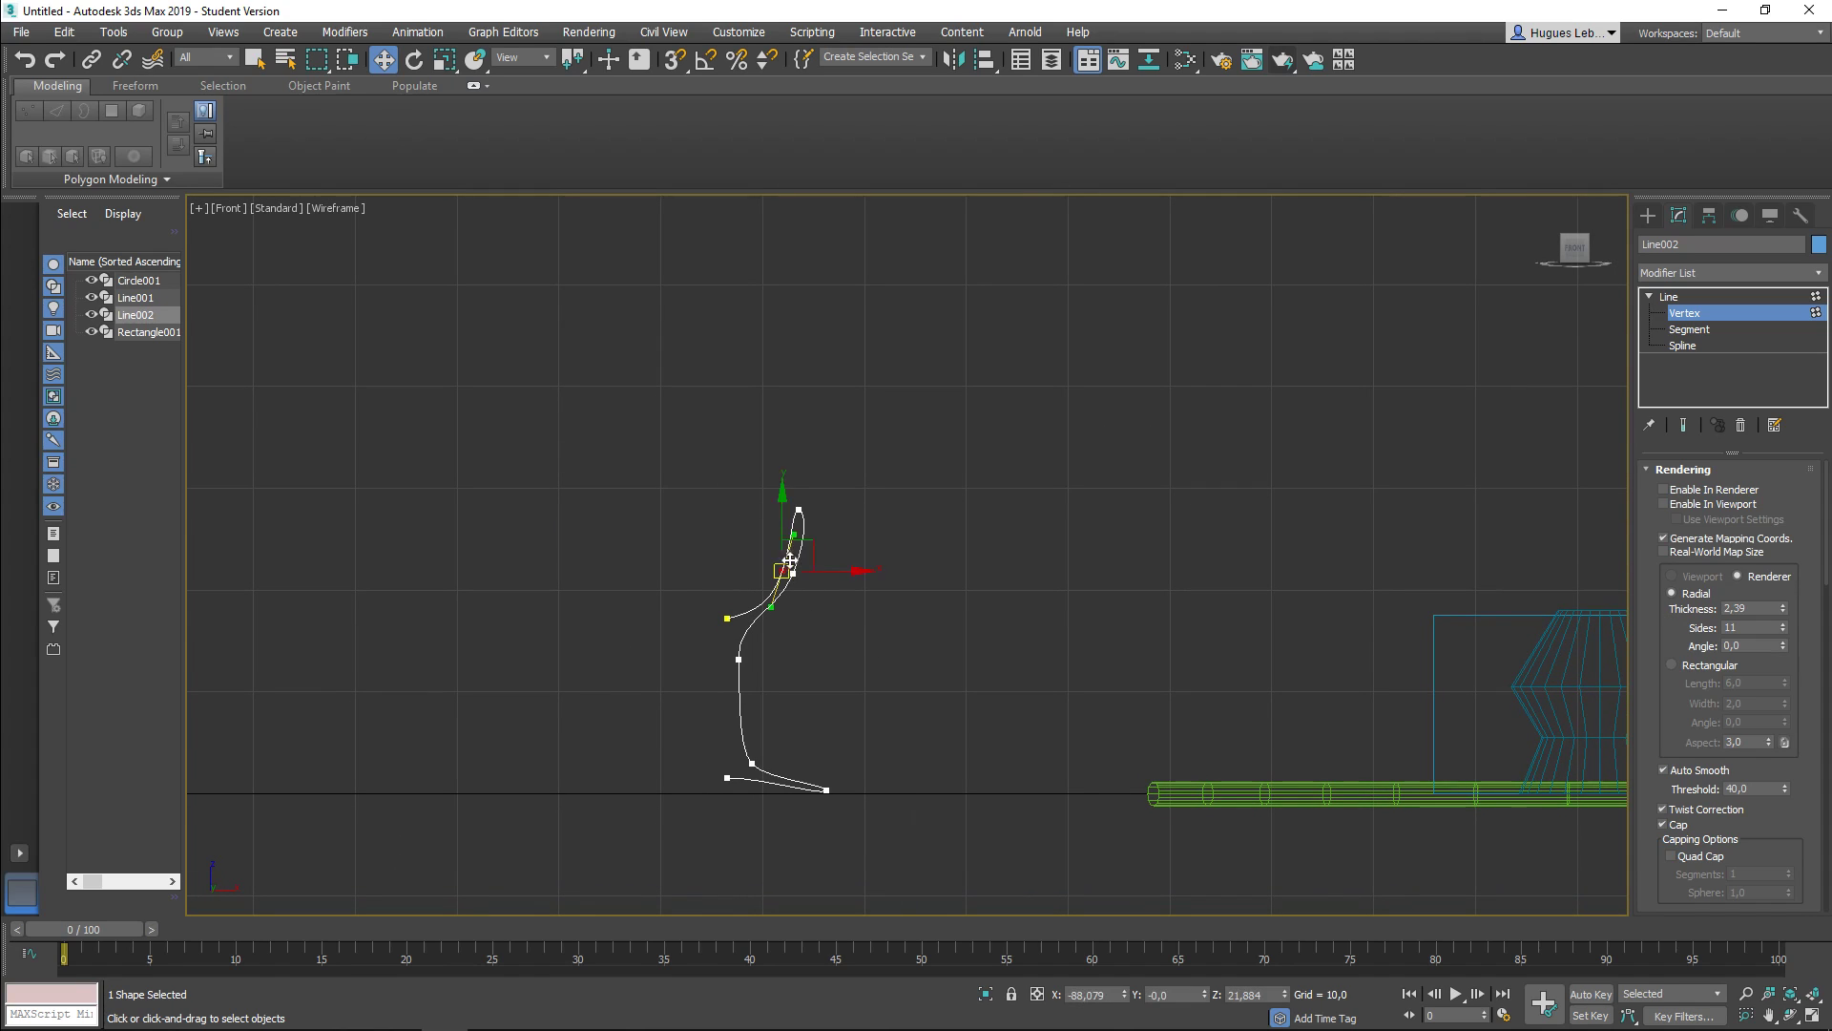
pyautogui.click(975, 588)
pyautogui.keyDown('alt'); pyautogui.moveTo(975, 588); pyautogui.dragTo(1166, 731, button='middle'); pyautogui.keyUp('alt')
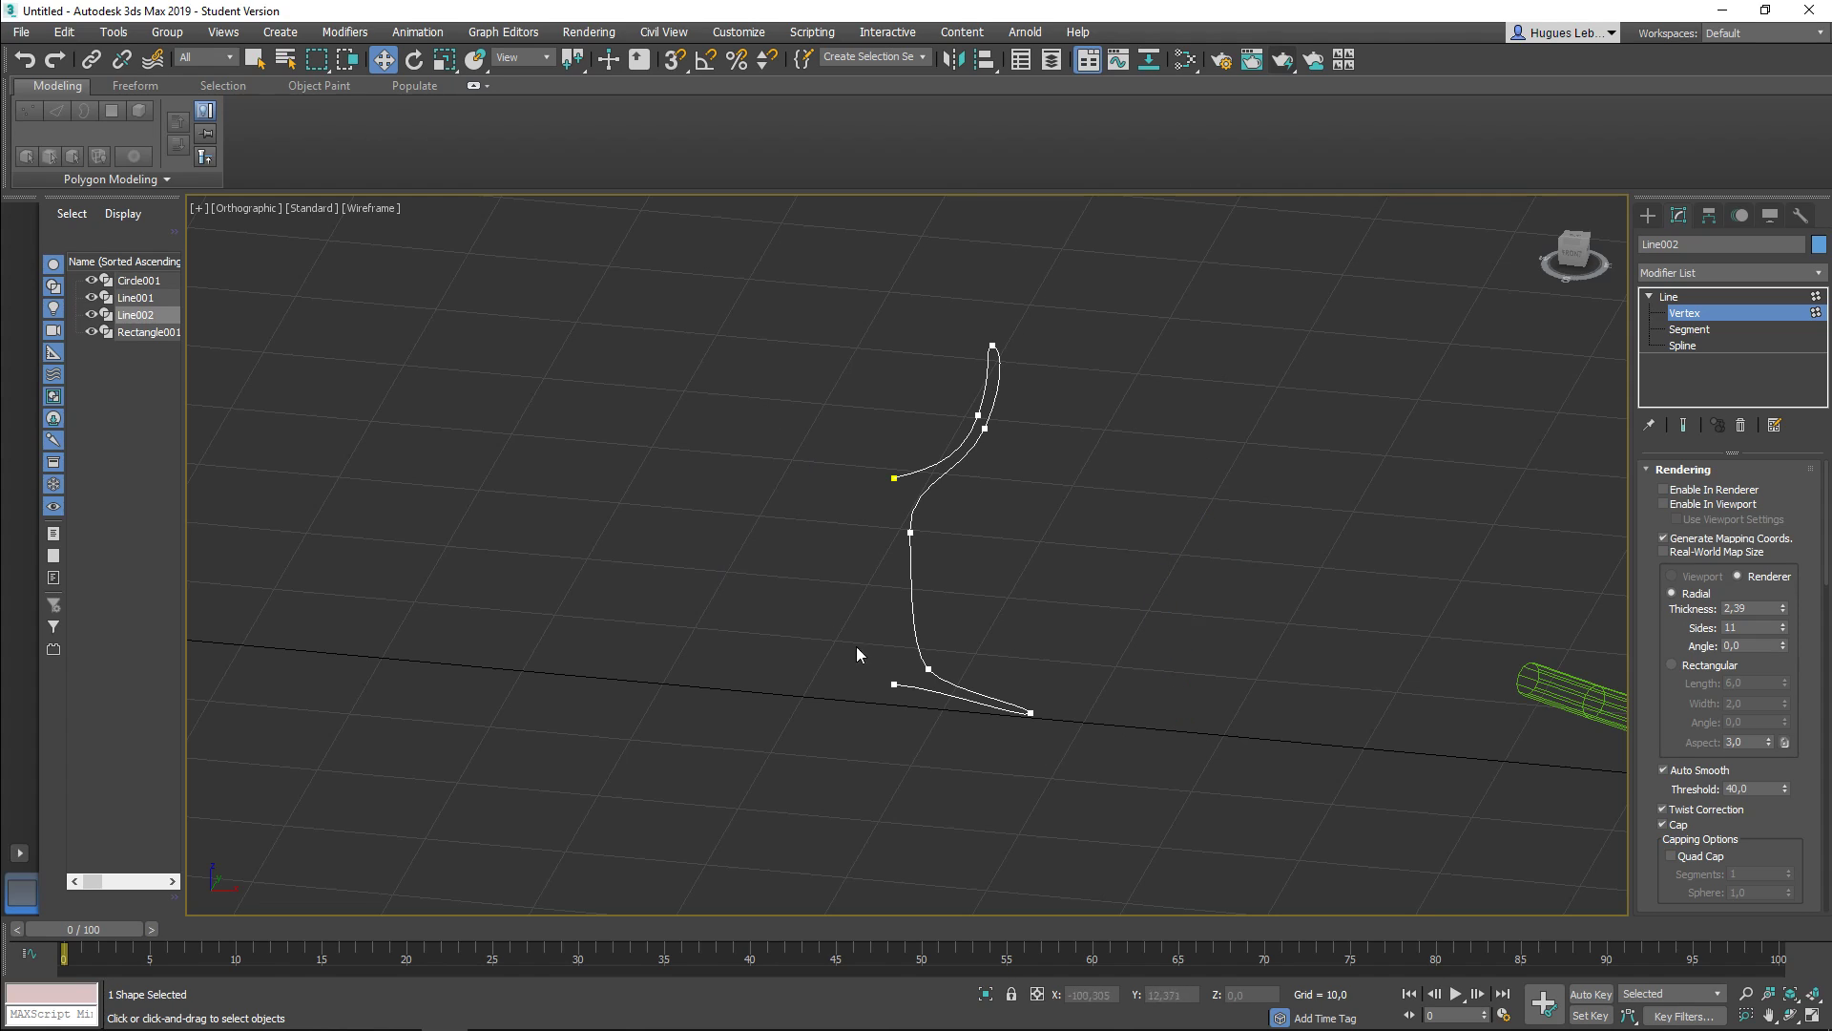
# Step: Apply a Lathe modifier to the profile, display it shaded, and inspect the revolved goblet from several angles
pyautogui.click(1720, 274)
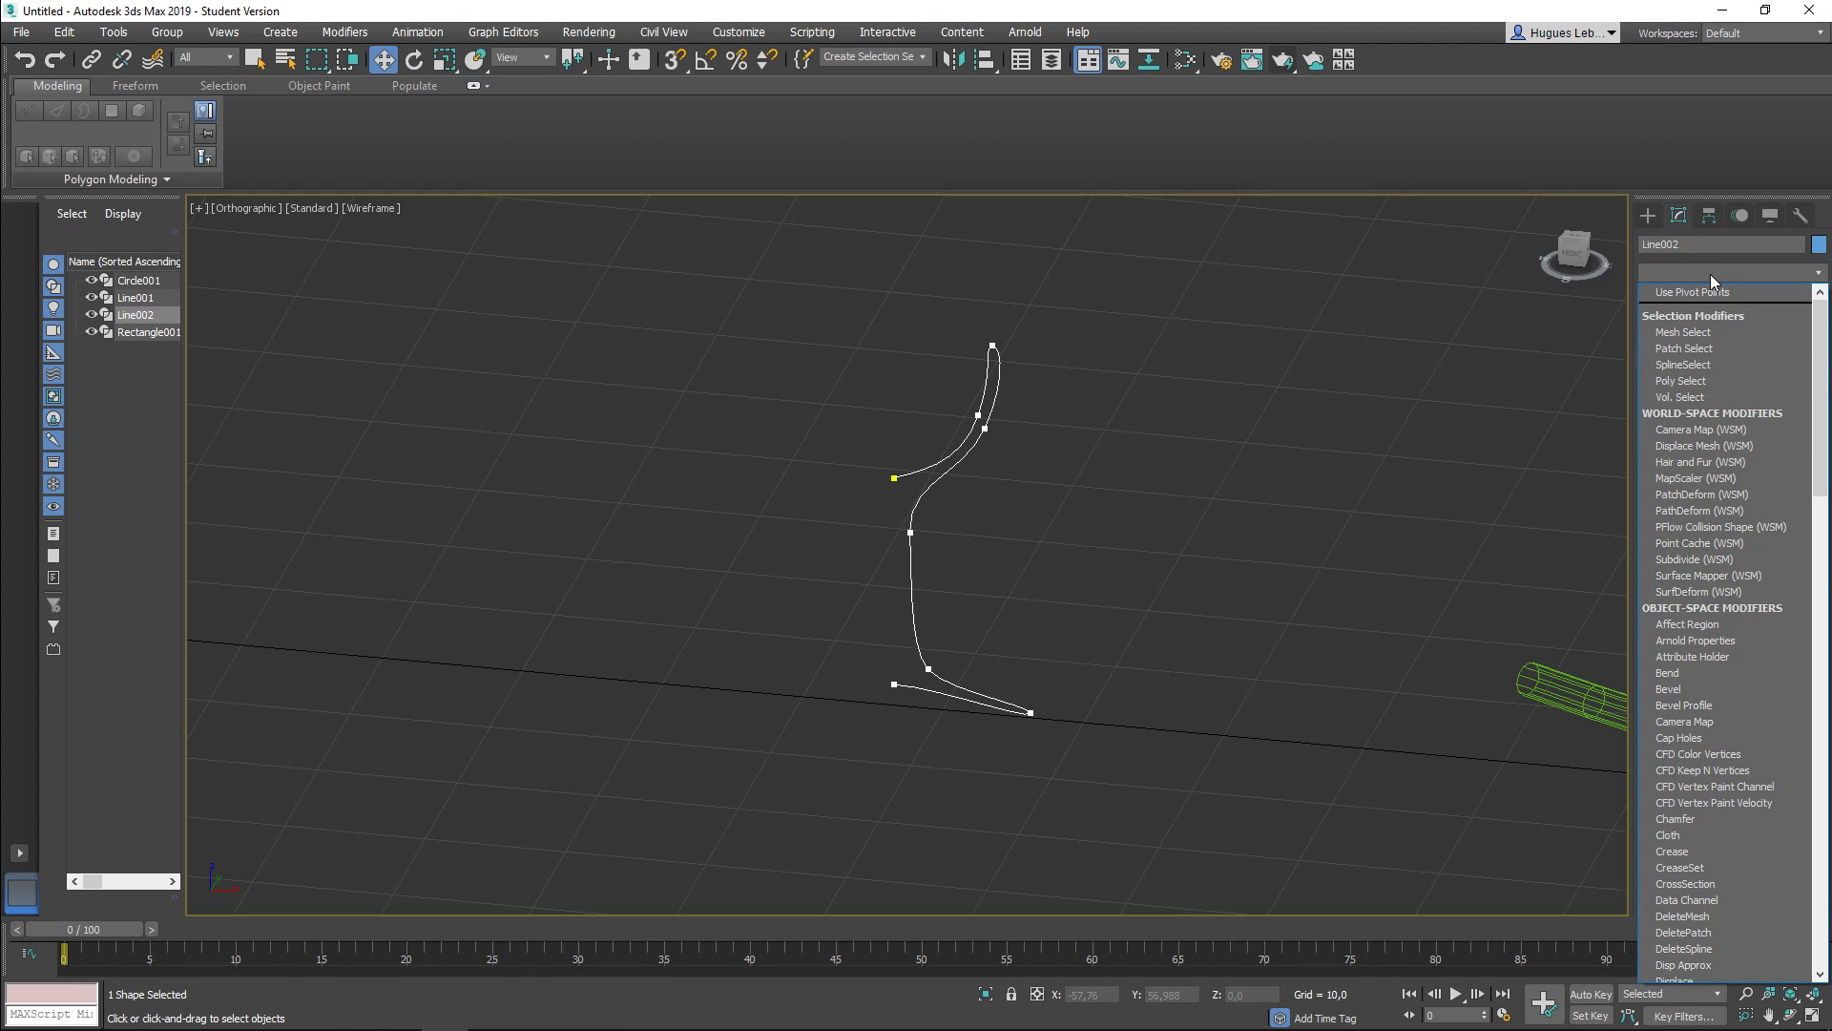
pyautogui.write('lathe')
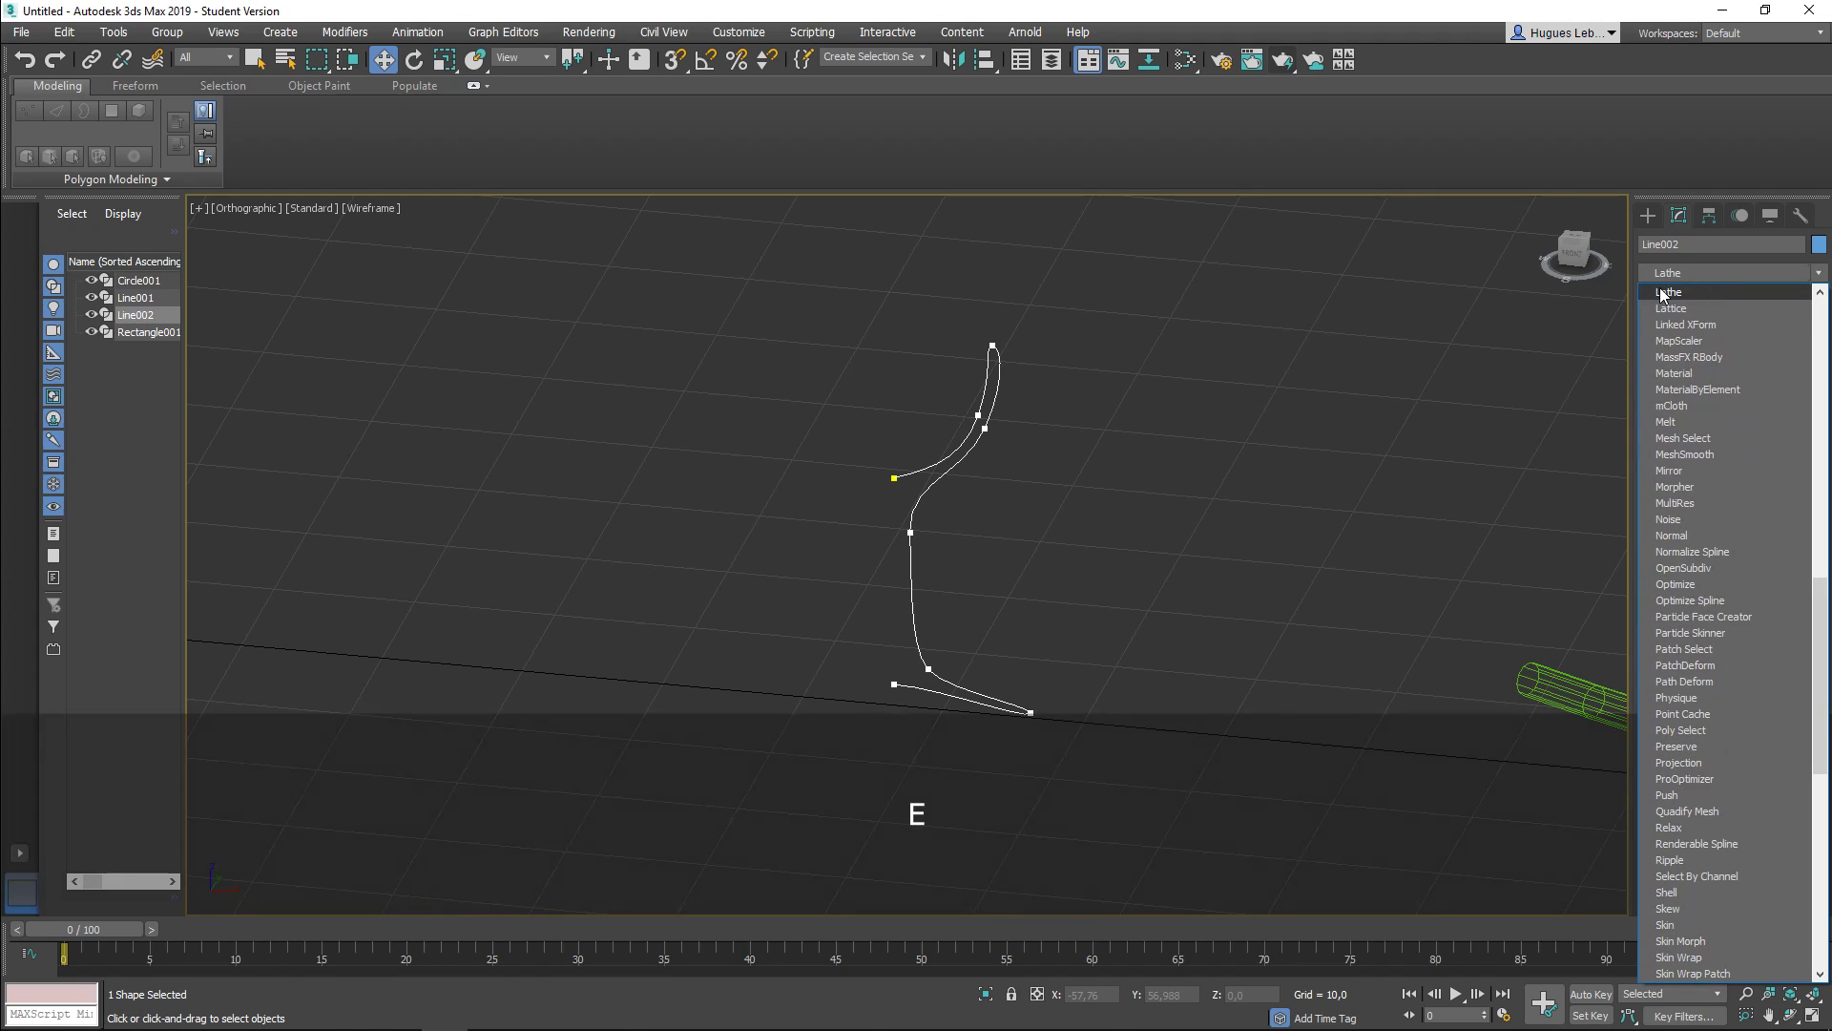
pyautogui.click(1672, 293)
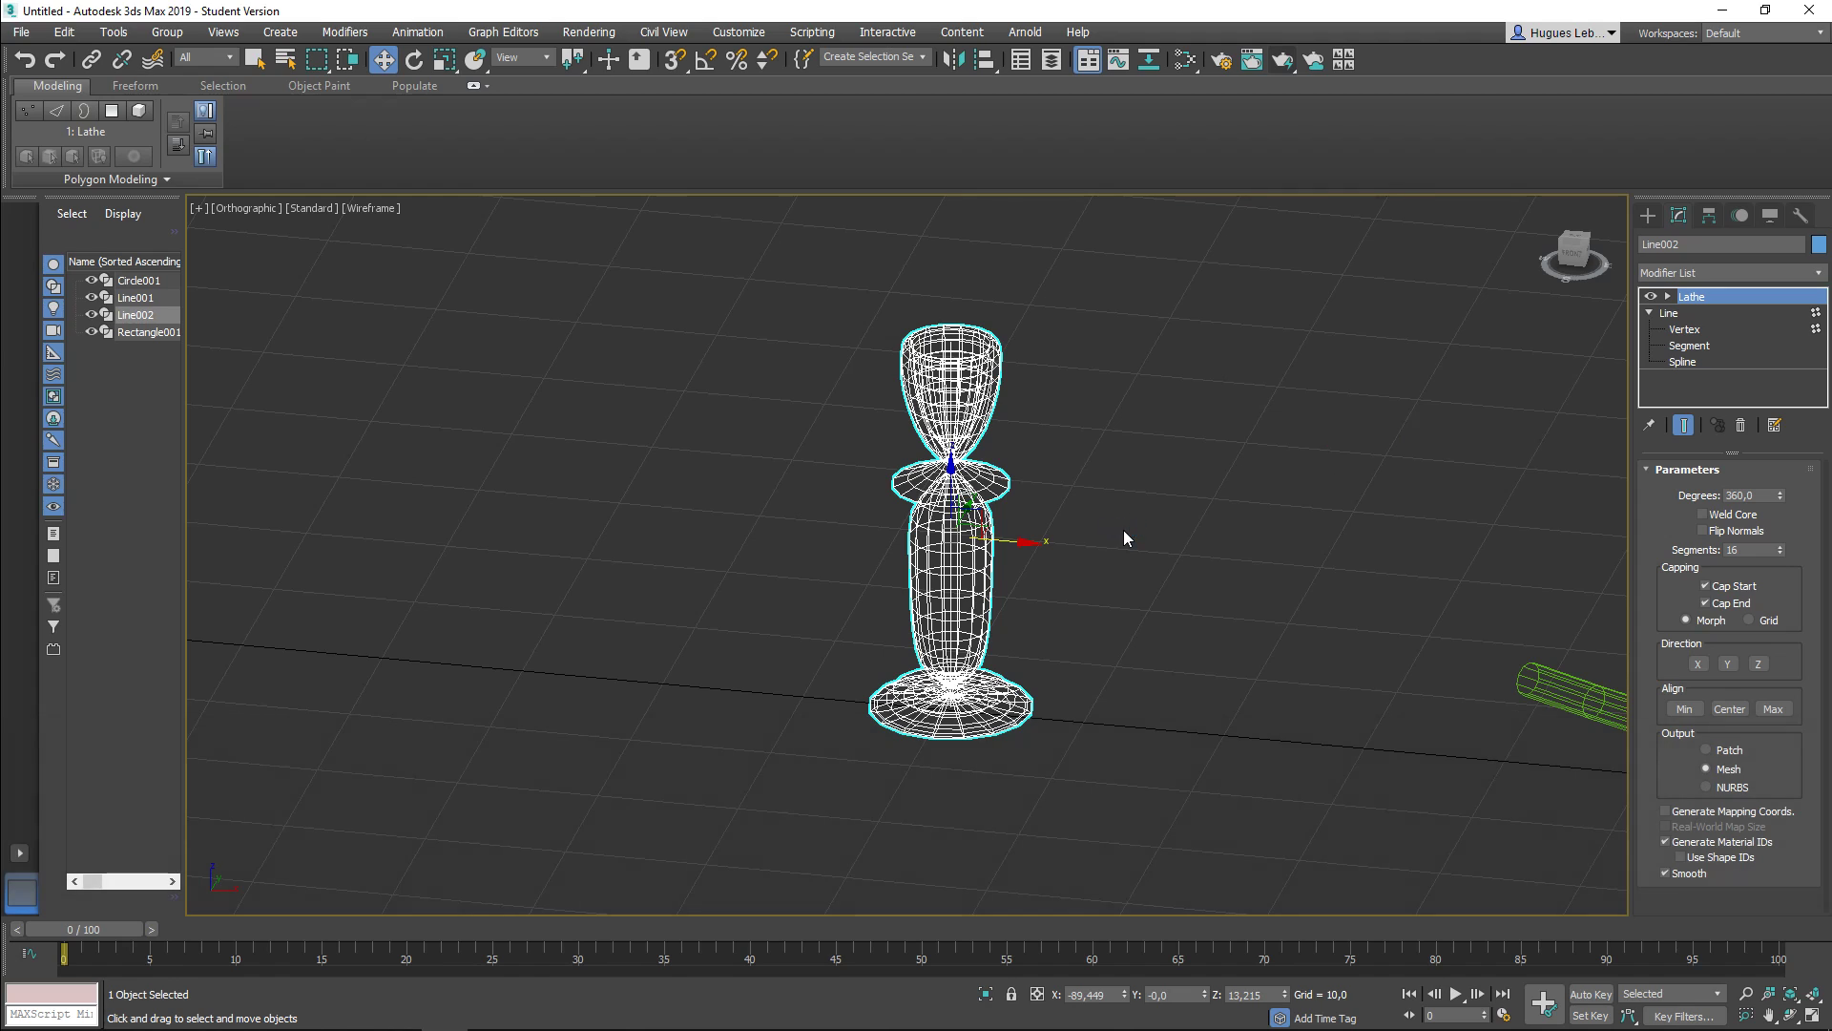
pyautogui.press('F3')
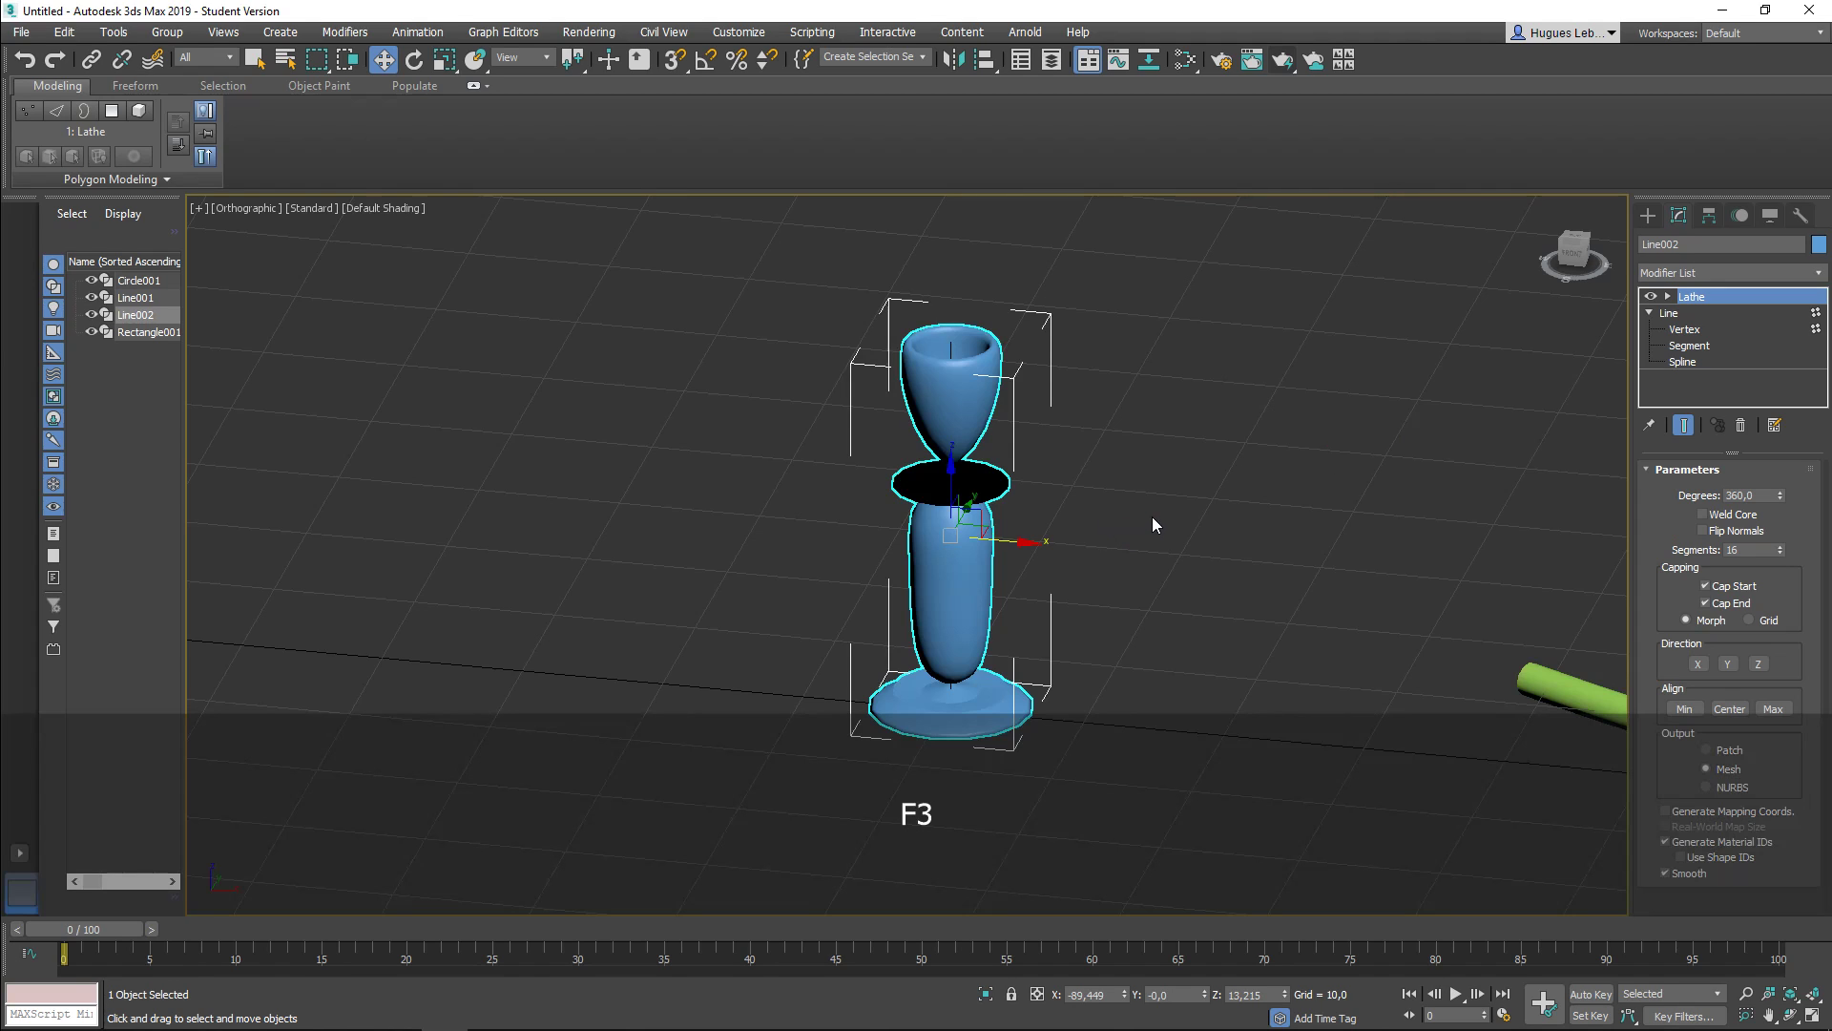
pyautogui.keyDown('alt'); pyautogui.moveTo(1092, 536); pyautogui.dragTo(1231, 550, button='middle'); pyautogui.keyUp('alt')
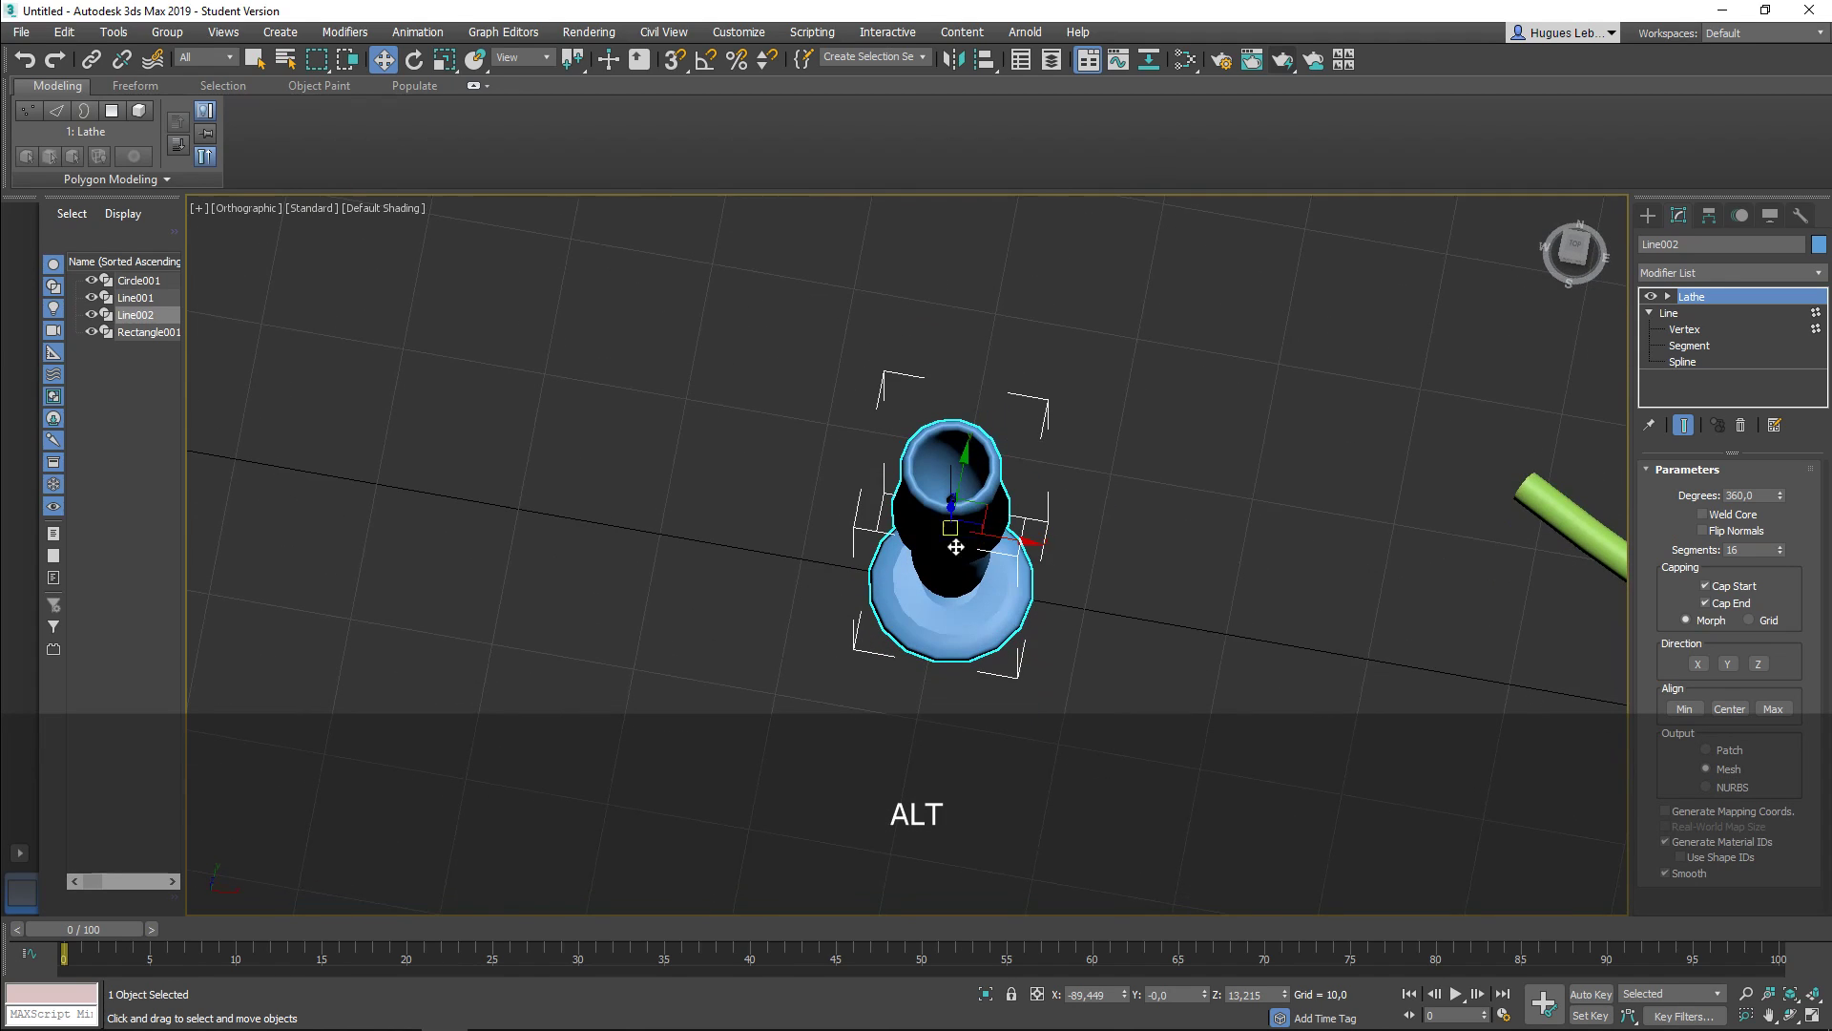
pyautogui.keyDown('alt'); pyautogui.moveTo(1096, 483); pyautogui.dragTo(1124, 460, button='middle'); pyautogui.keyUp('alt')
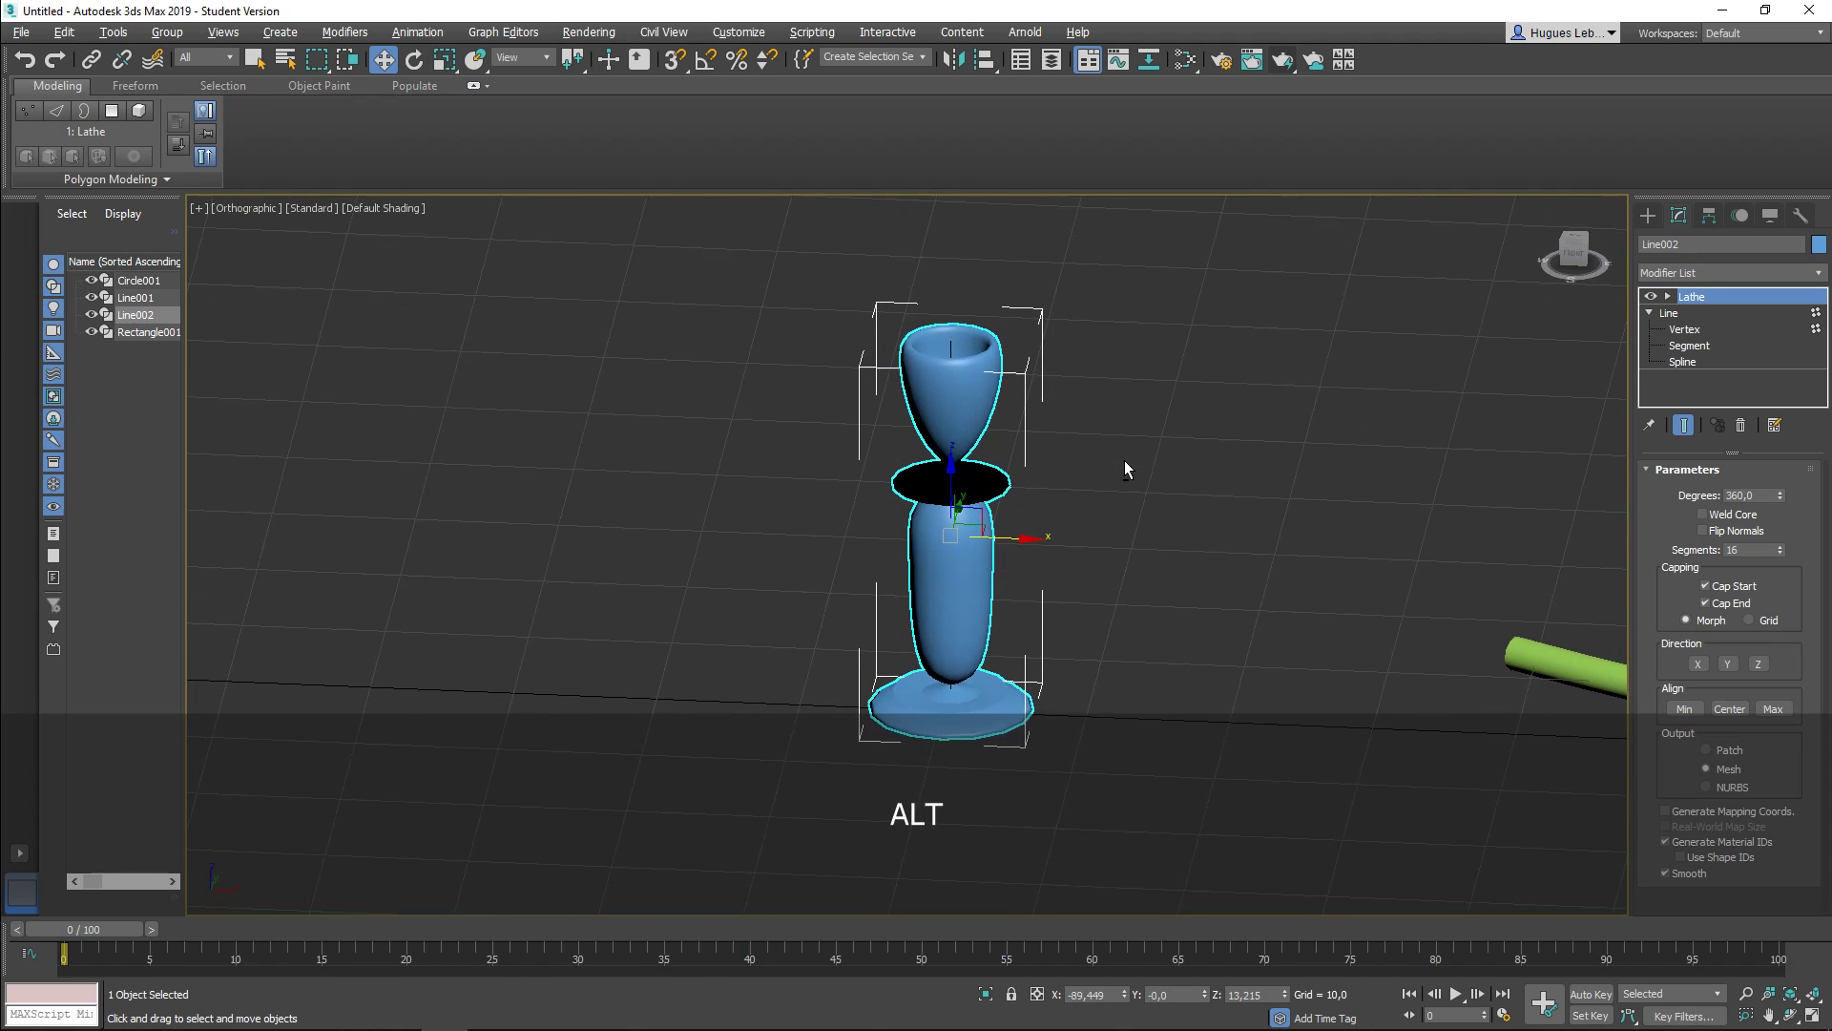
# Step: Inspect the Lathe's Axis sub-level and switch the modifier off and on to compare the goblet with its profile
pyautogui.click(1667, 297)
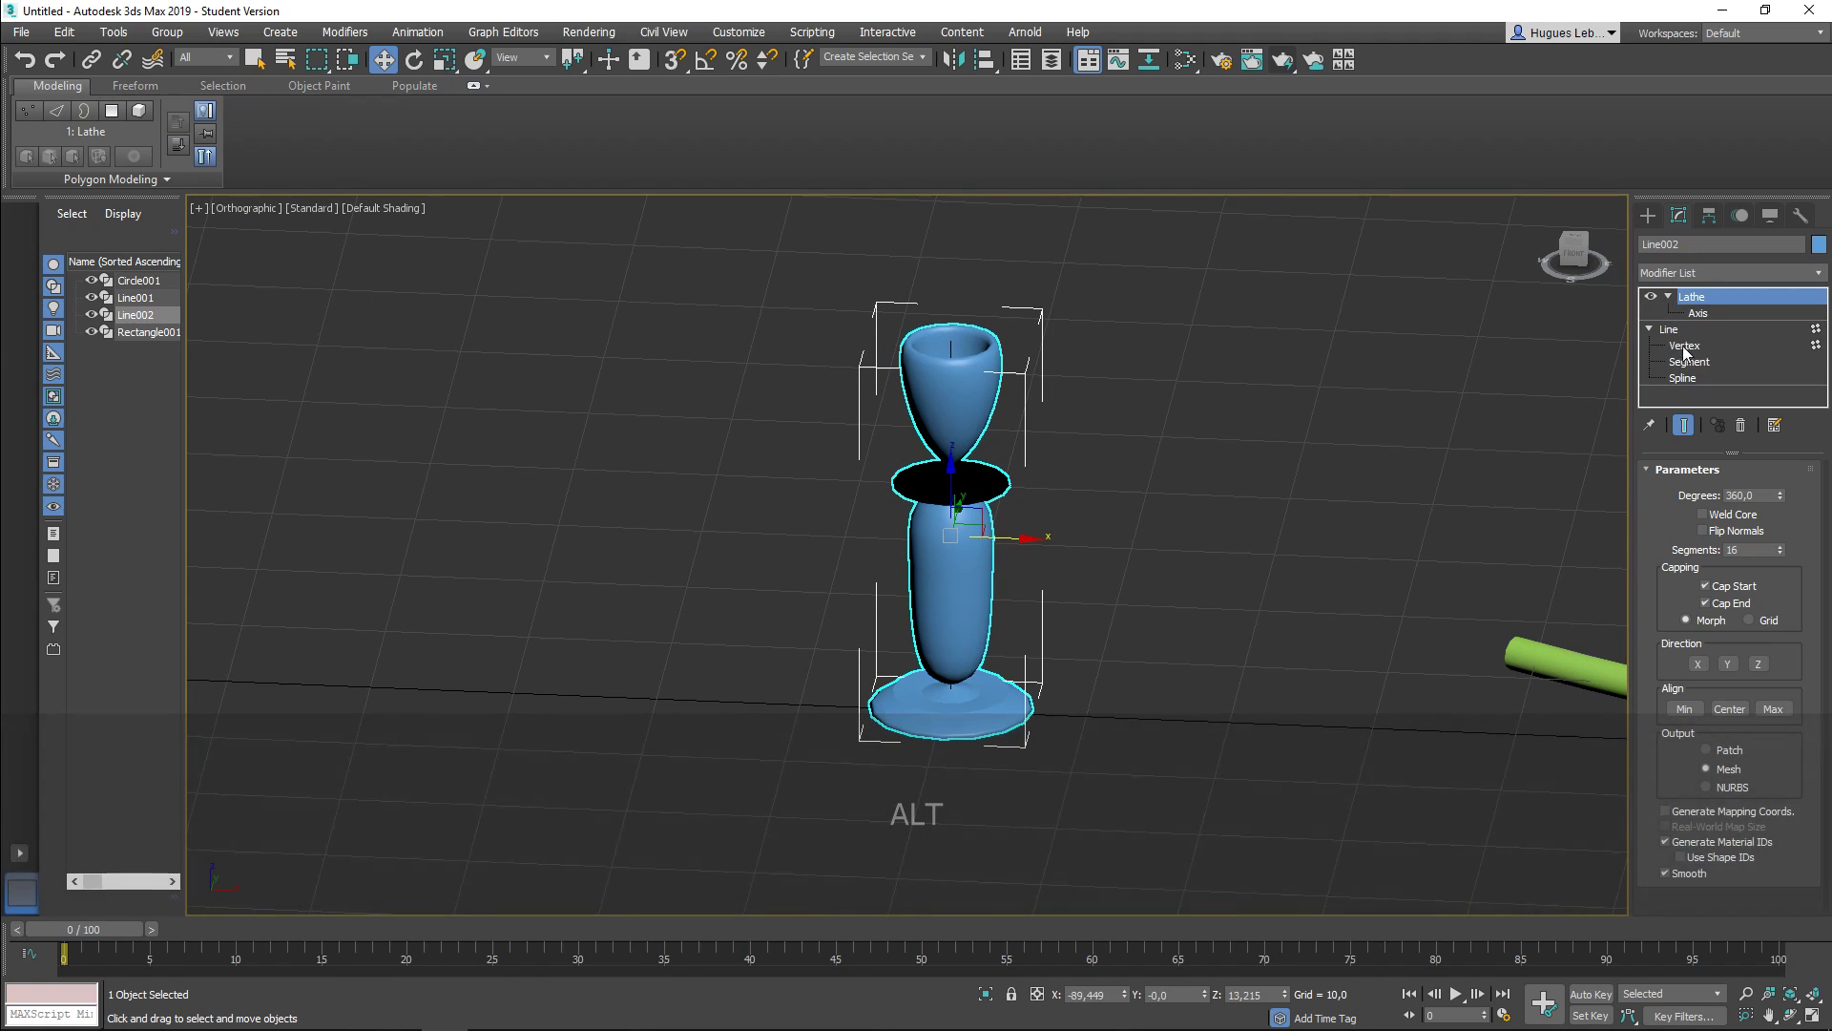
pyautogui.click(1699, 313)
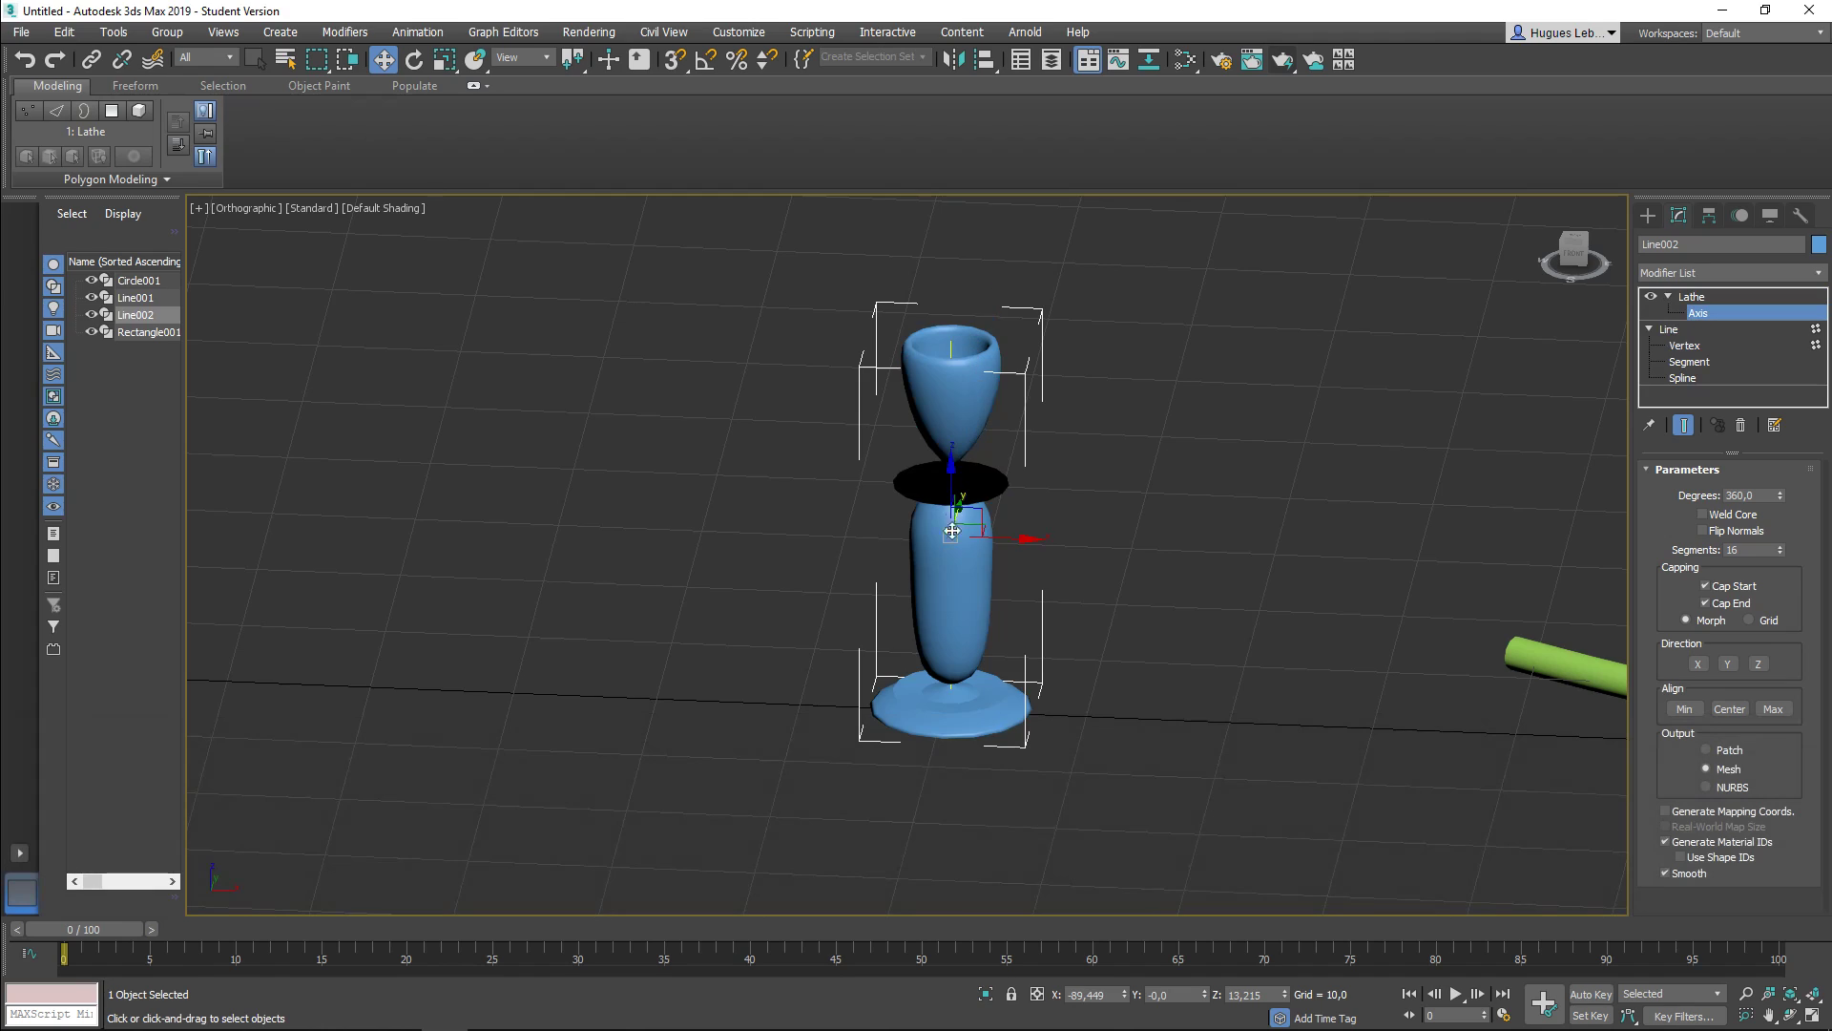
pyautogui.click(1694, 299)
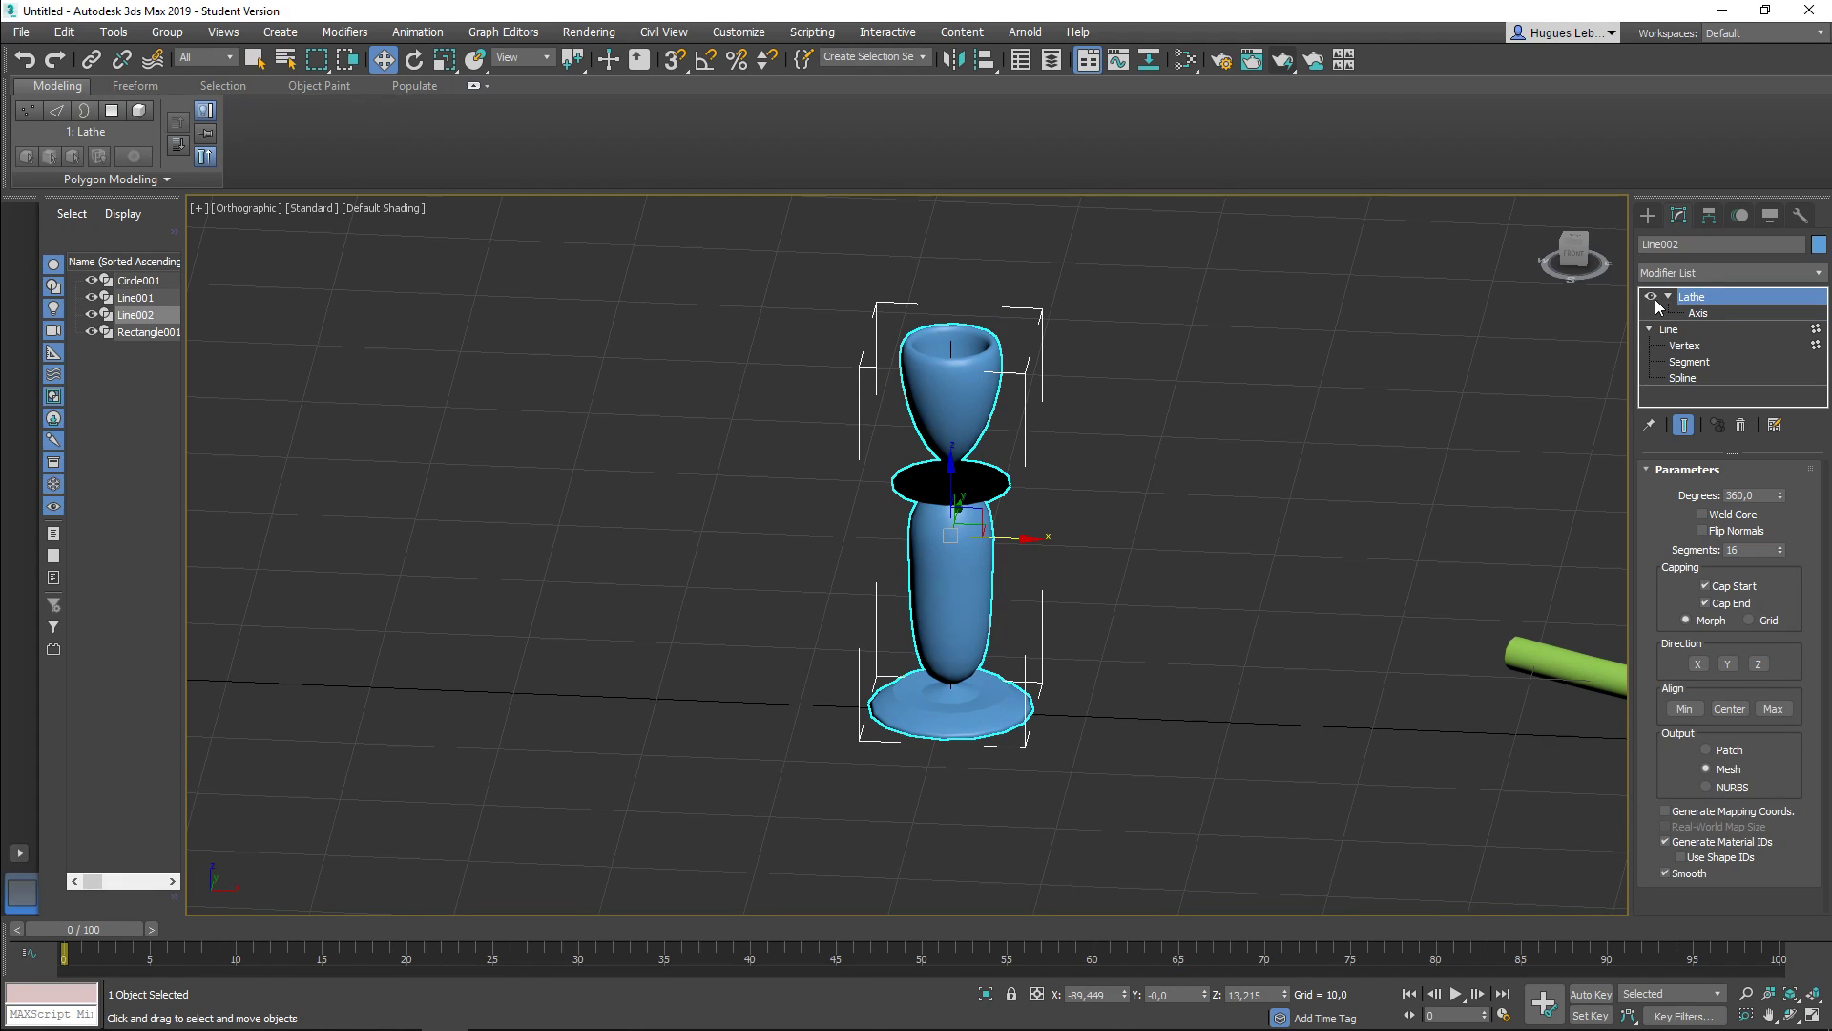
pyautogui.click(1651, 297)
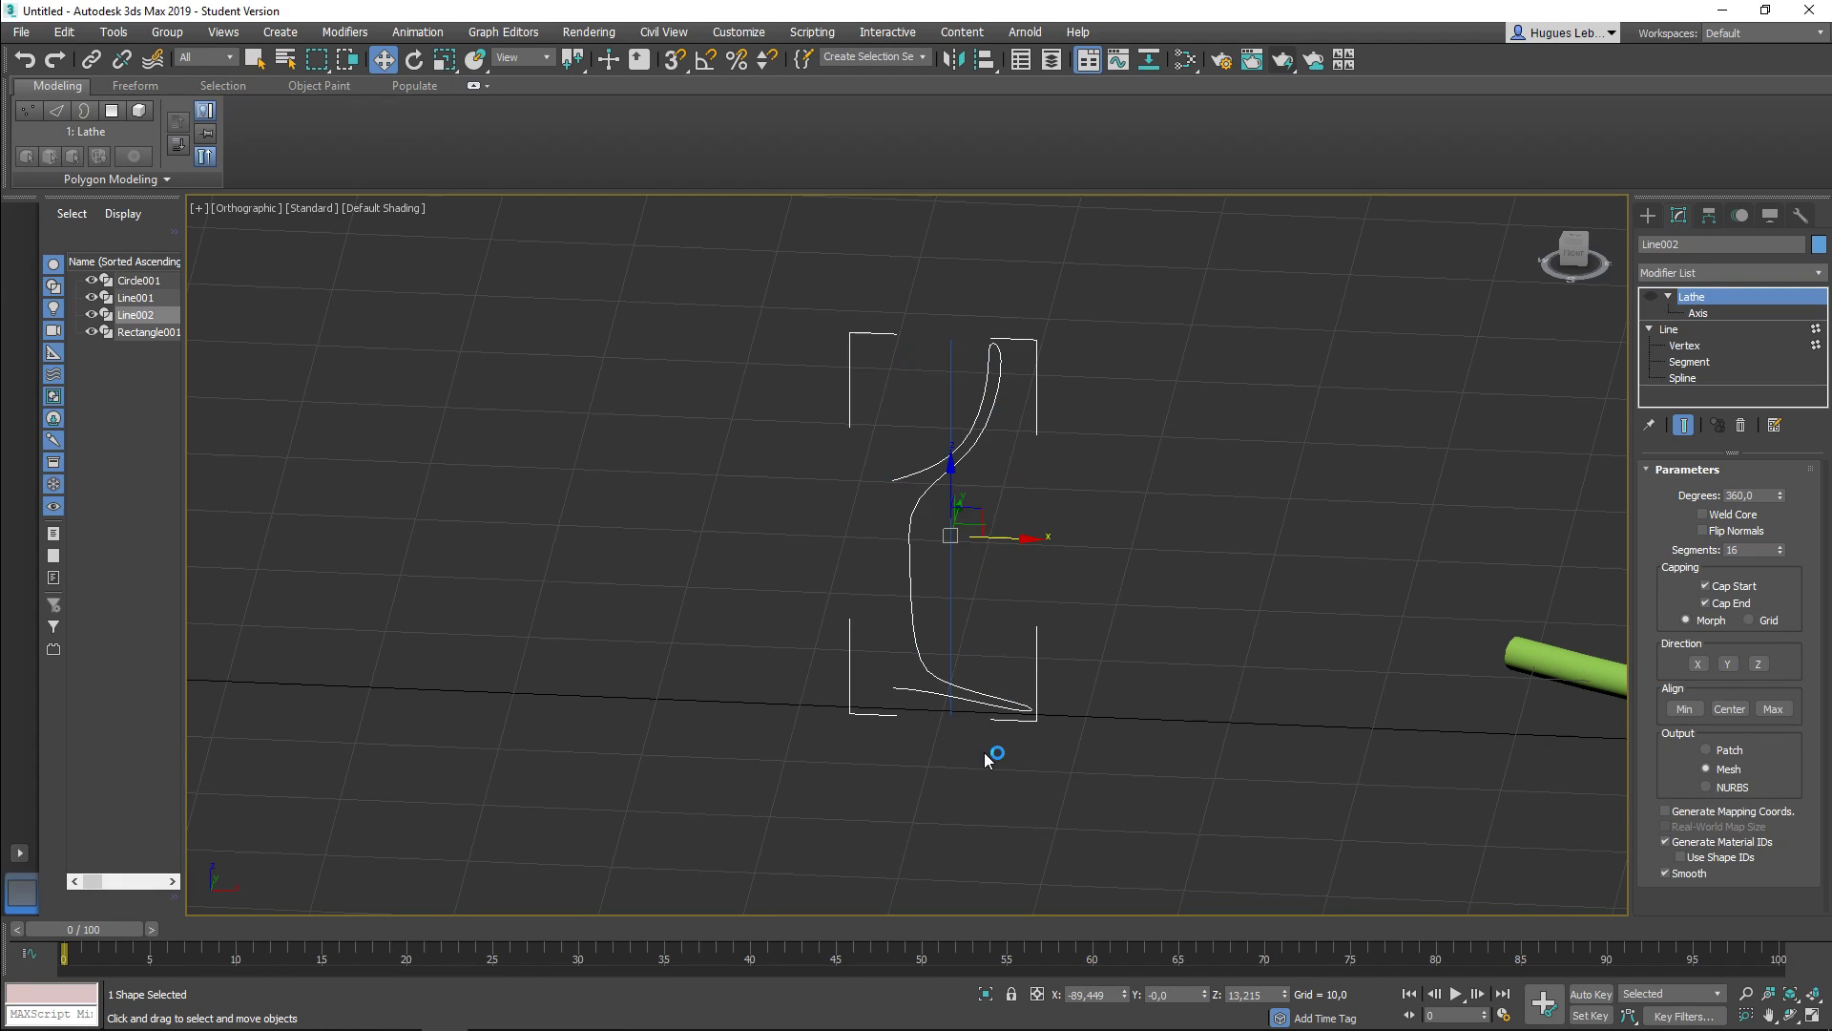
pyautogui.click(1651, 298)
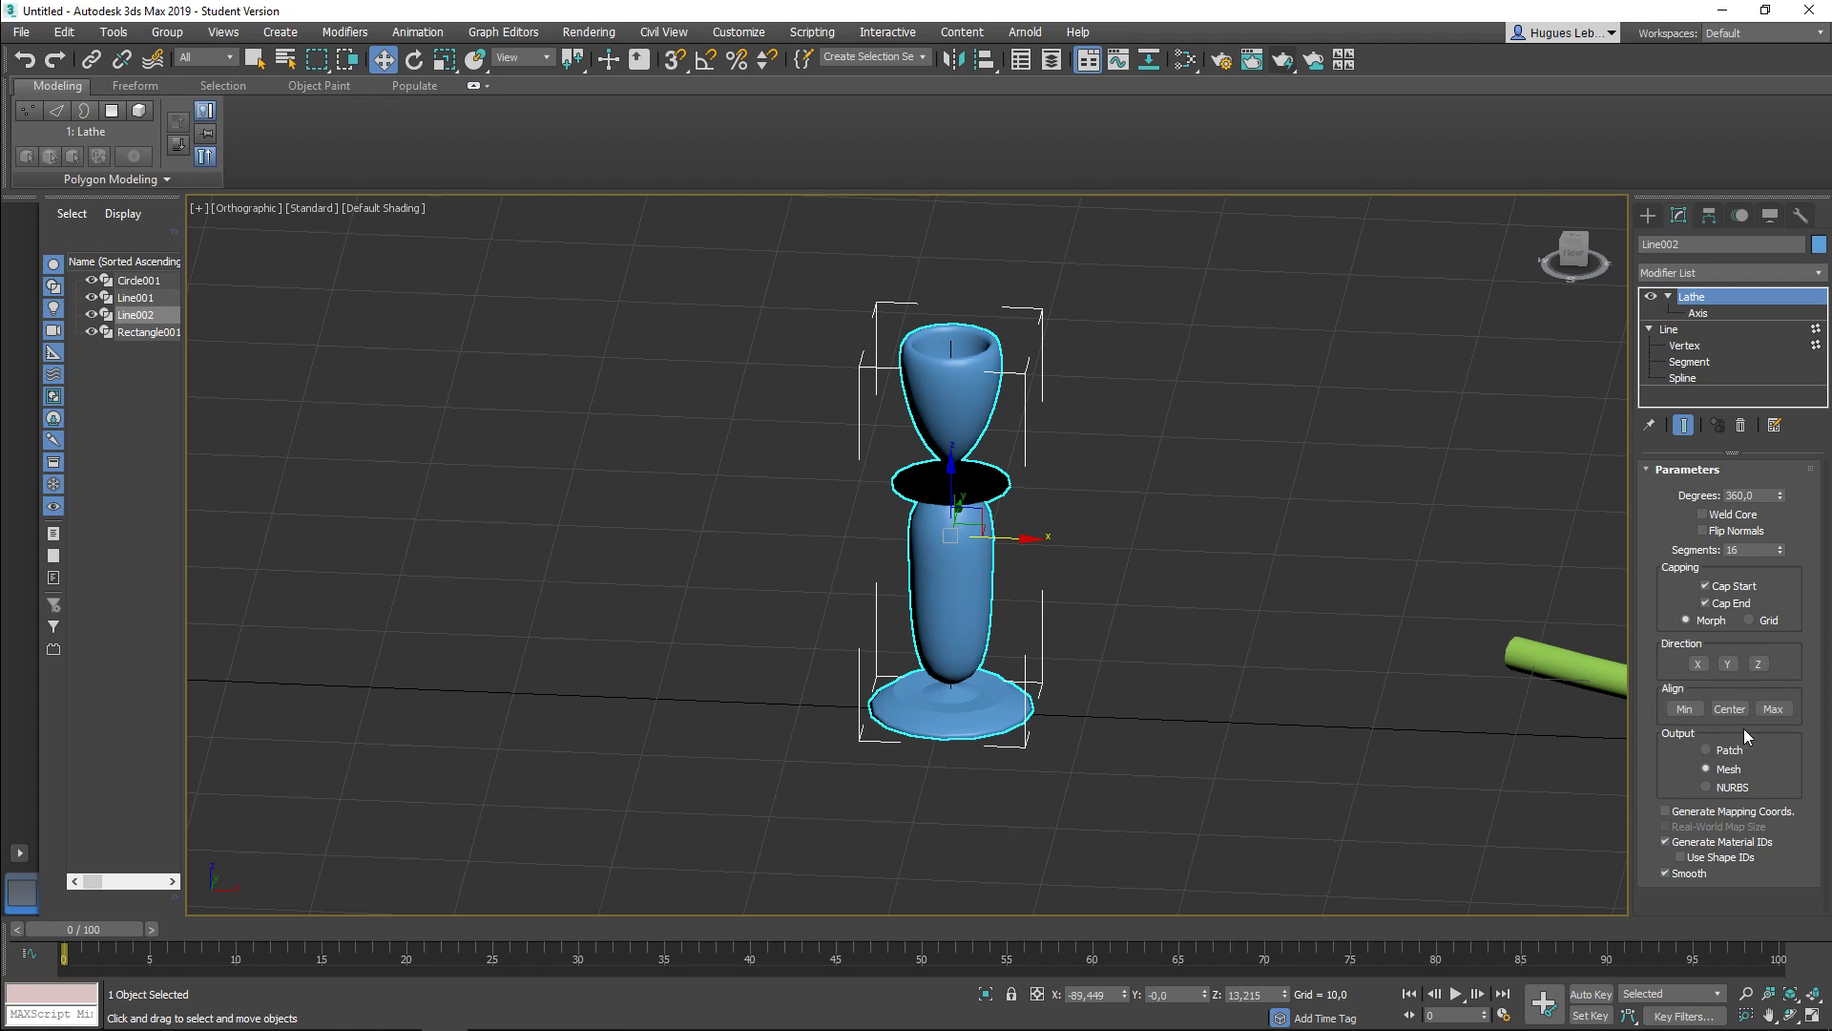
# Step: Compare the Lathe's Center and Max alignments with Min, keep Min, and flip the goblet's normals
pyautogui.click(1684, 709)
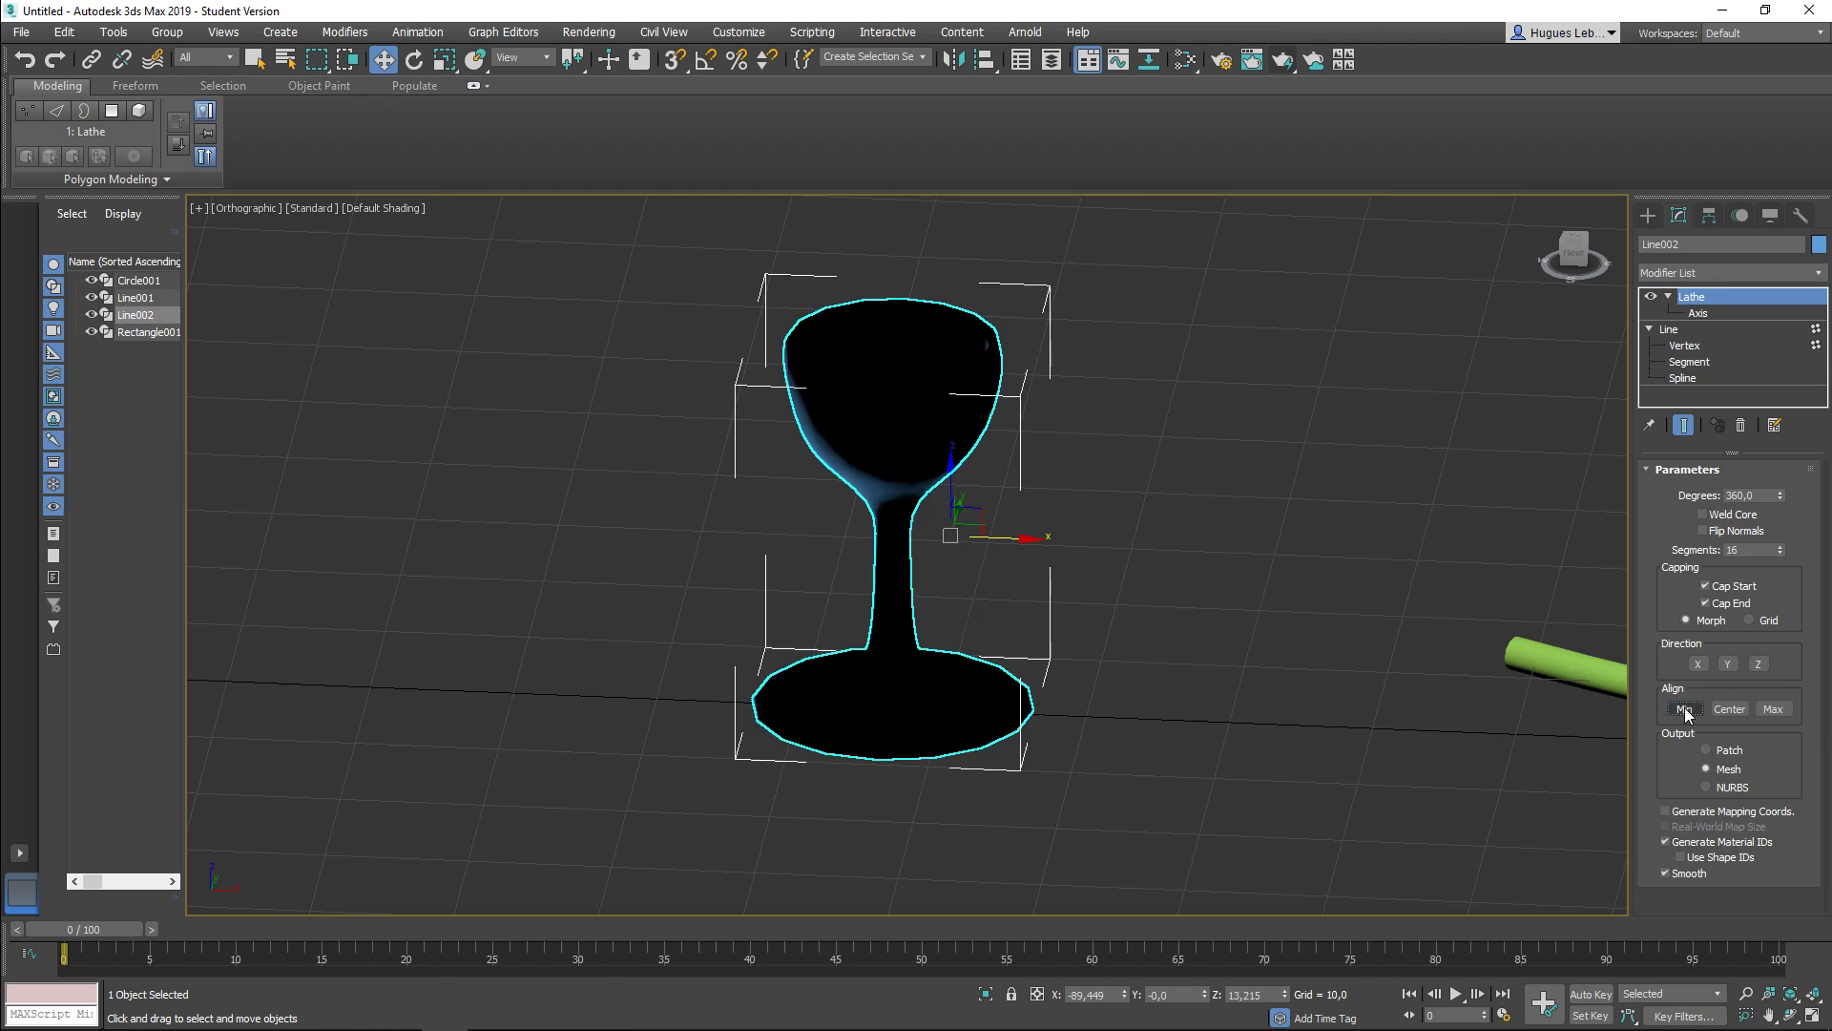
pyautogui.click(1741, 709)
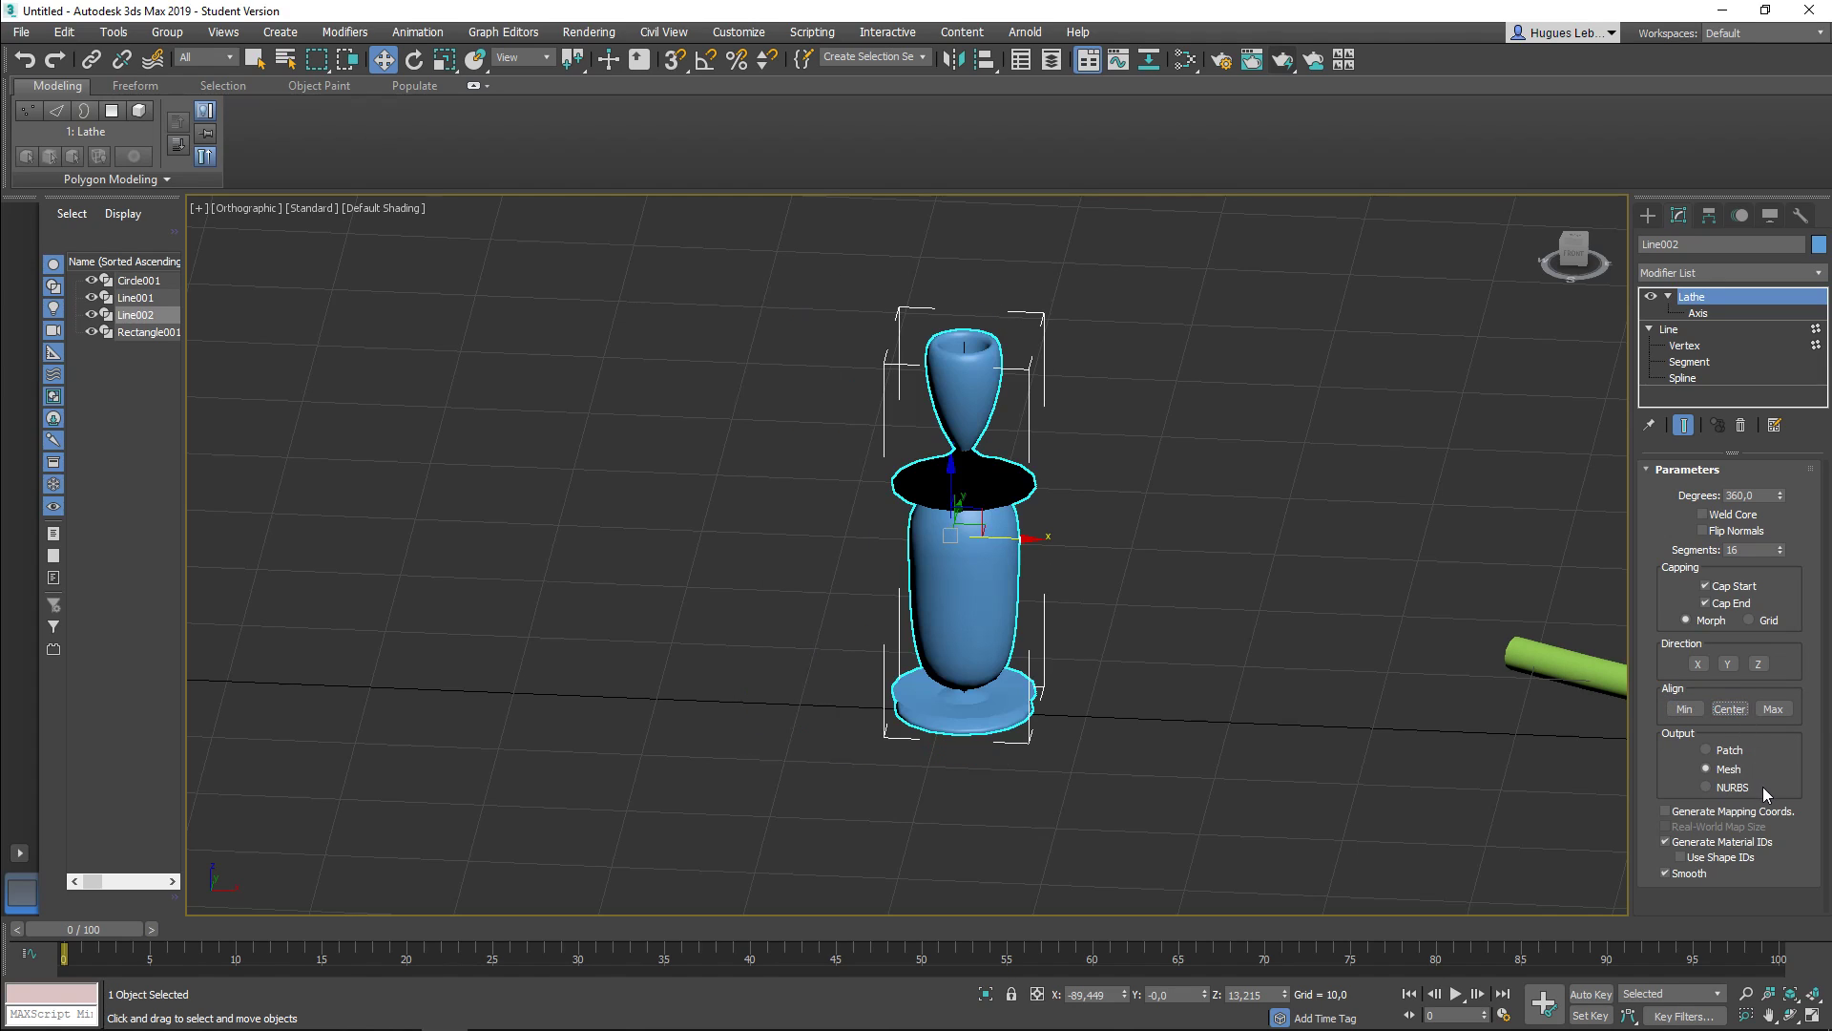
pyautogui.click(1777, 709)
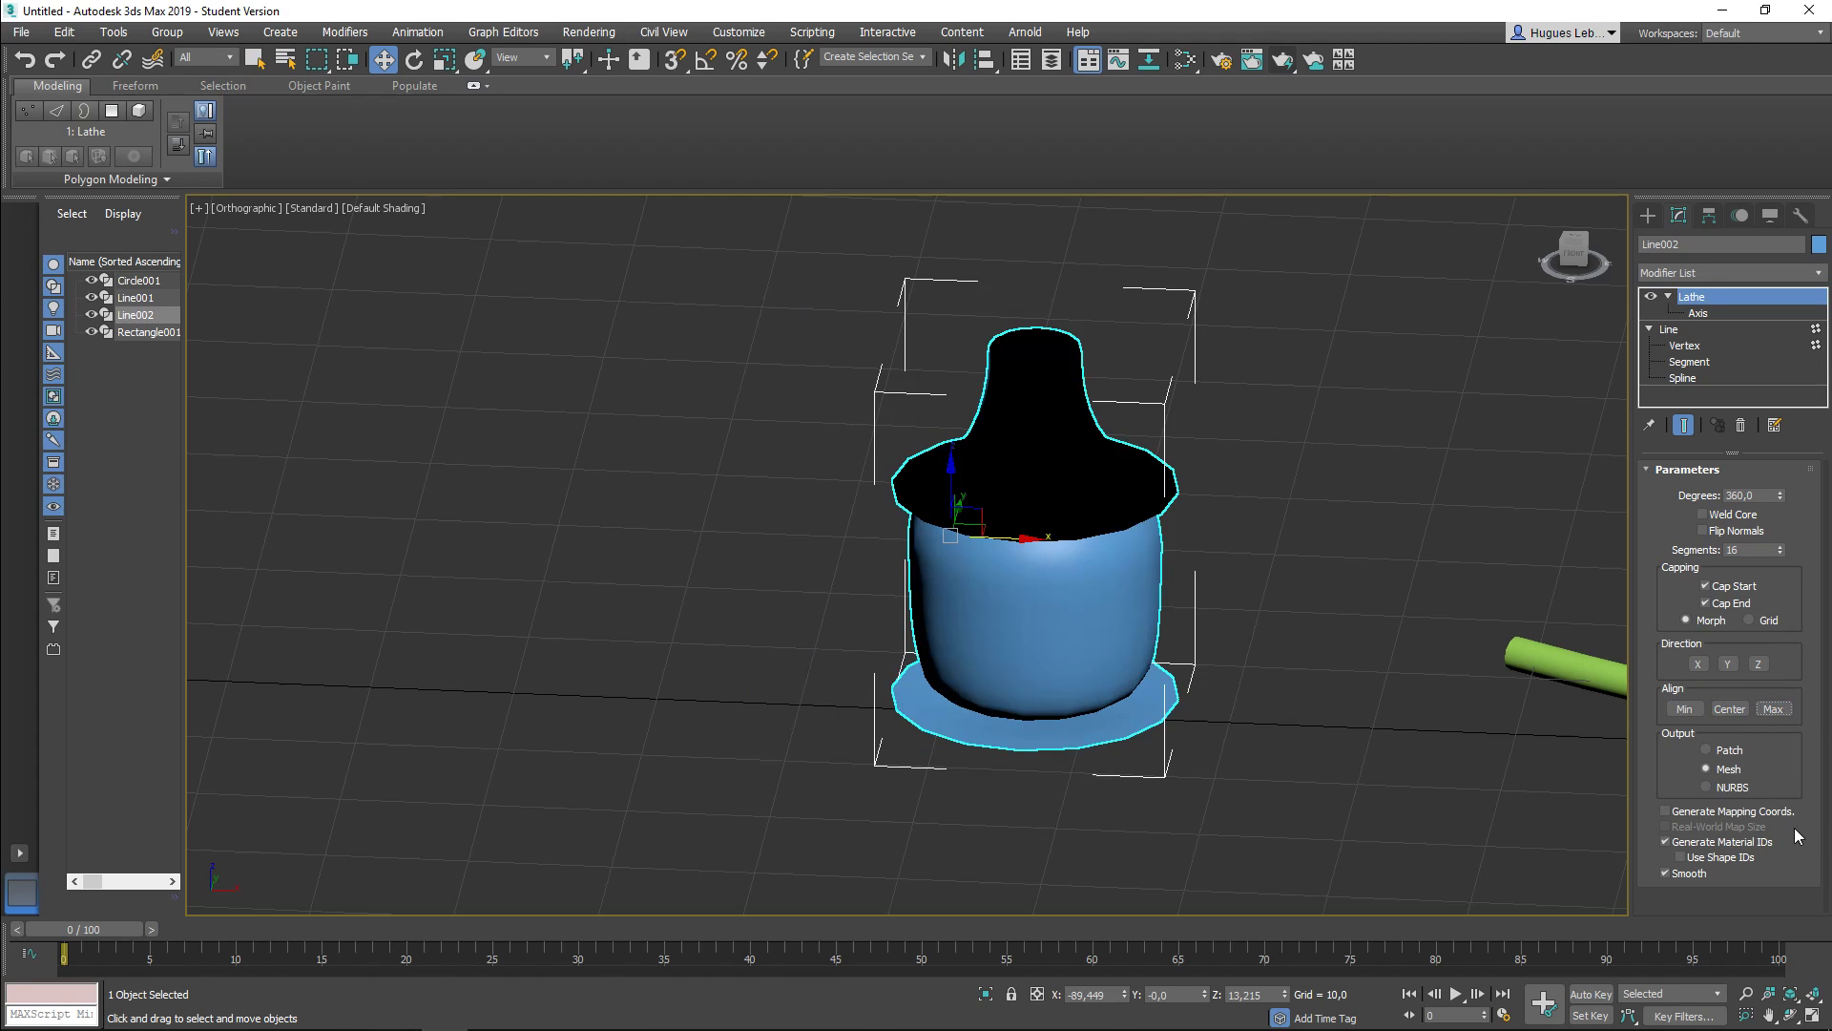
pyautogui.click(1690, 710)
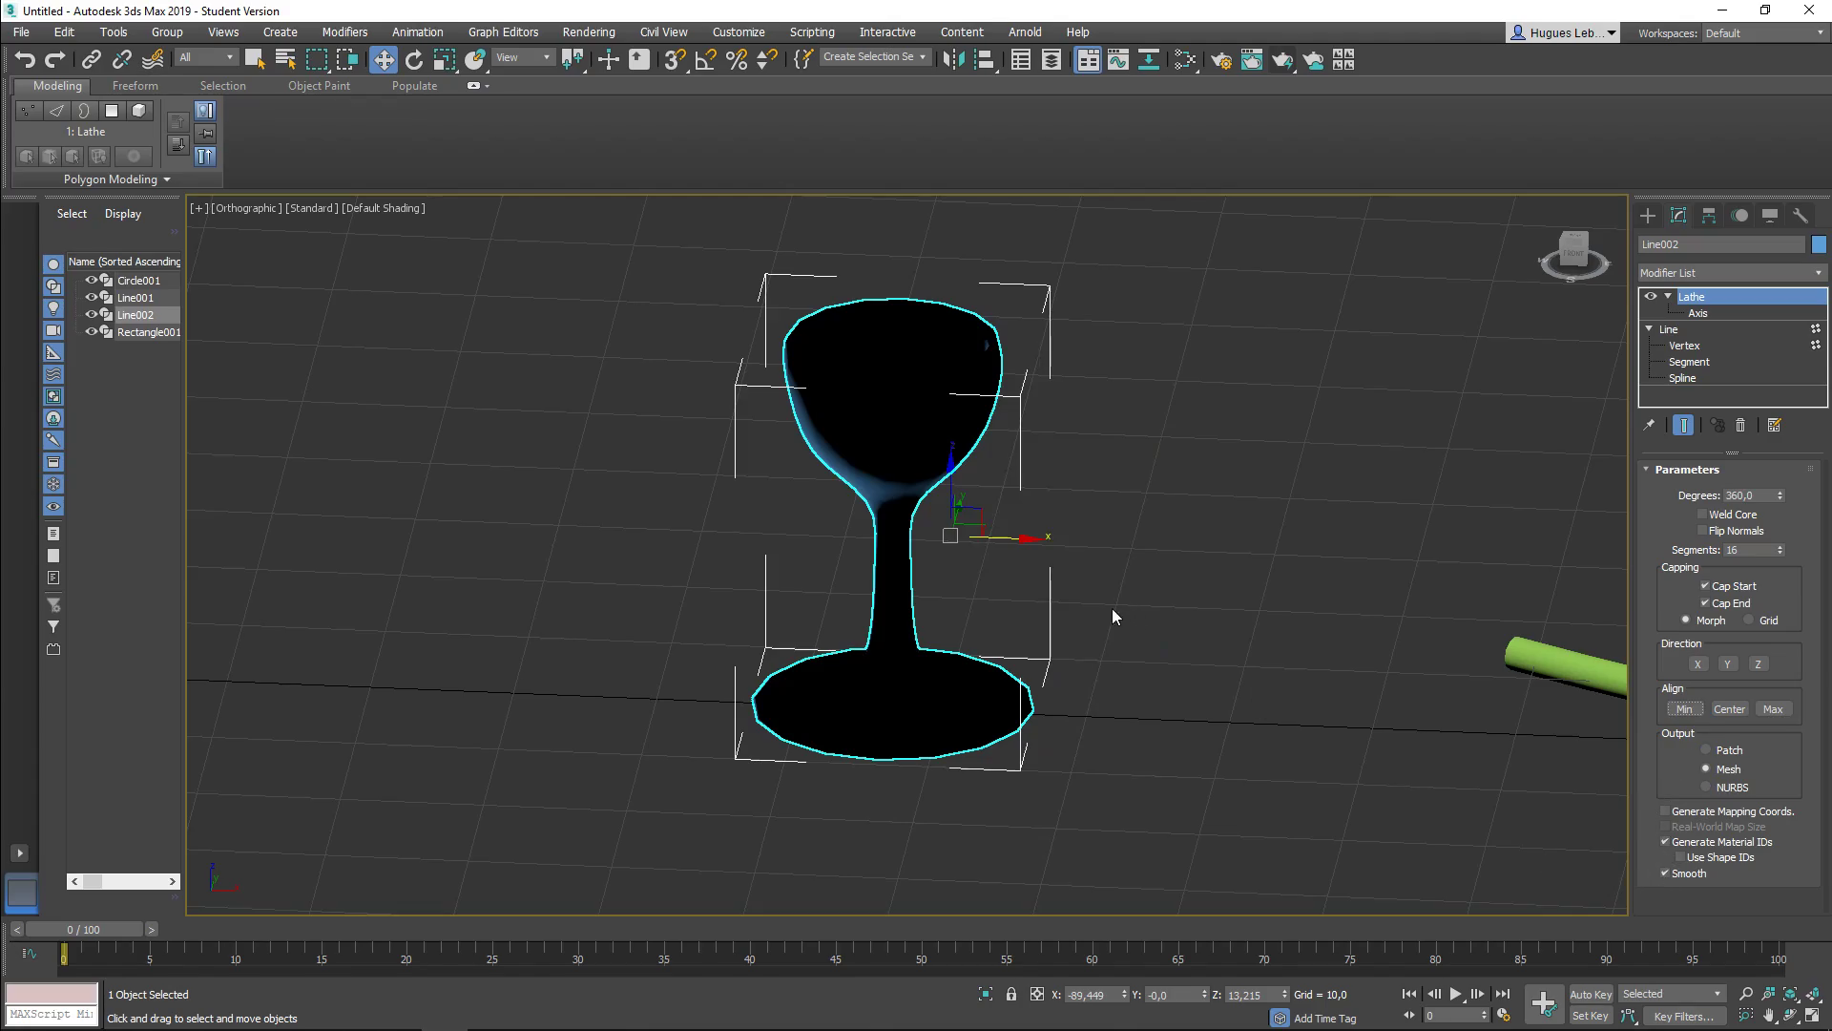
pyautogui.moveTo(1046, 707)
pyautogui.keyDown('alt'); pyautogui.mouseDown(button='middle')
pyautogui.moveTo(1038, 754)
pyautogui.moveTo(1017, 759)
pyautogui.moveTo(1015, 601)
pyautogui.moveTo(1039, 720)
pyautogui.mouseUp(button='middle'); pyautogui.keyUp('alt')
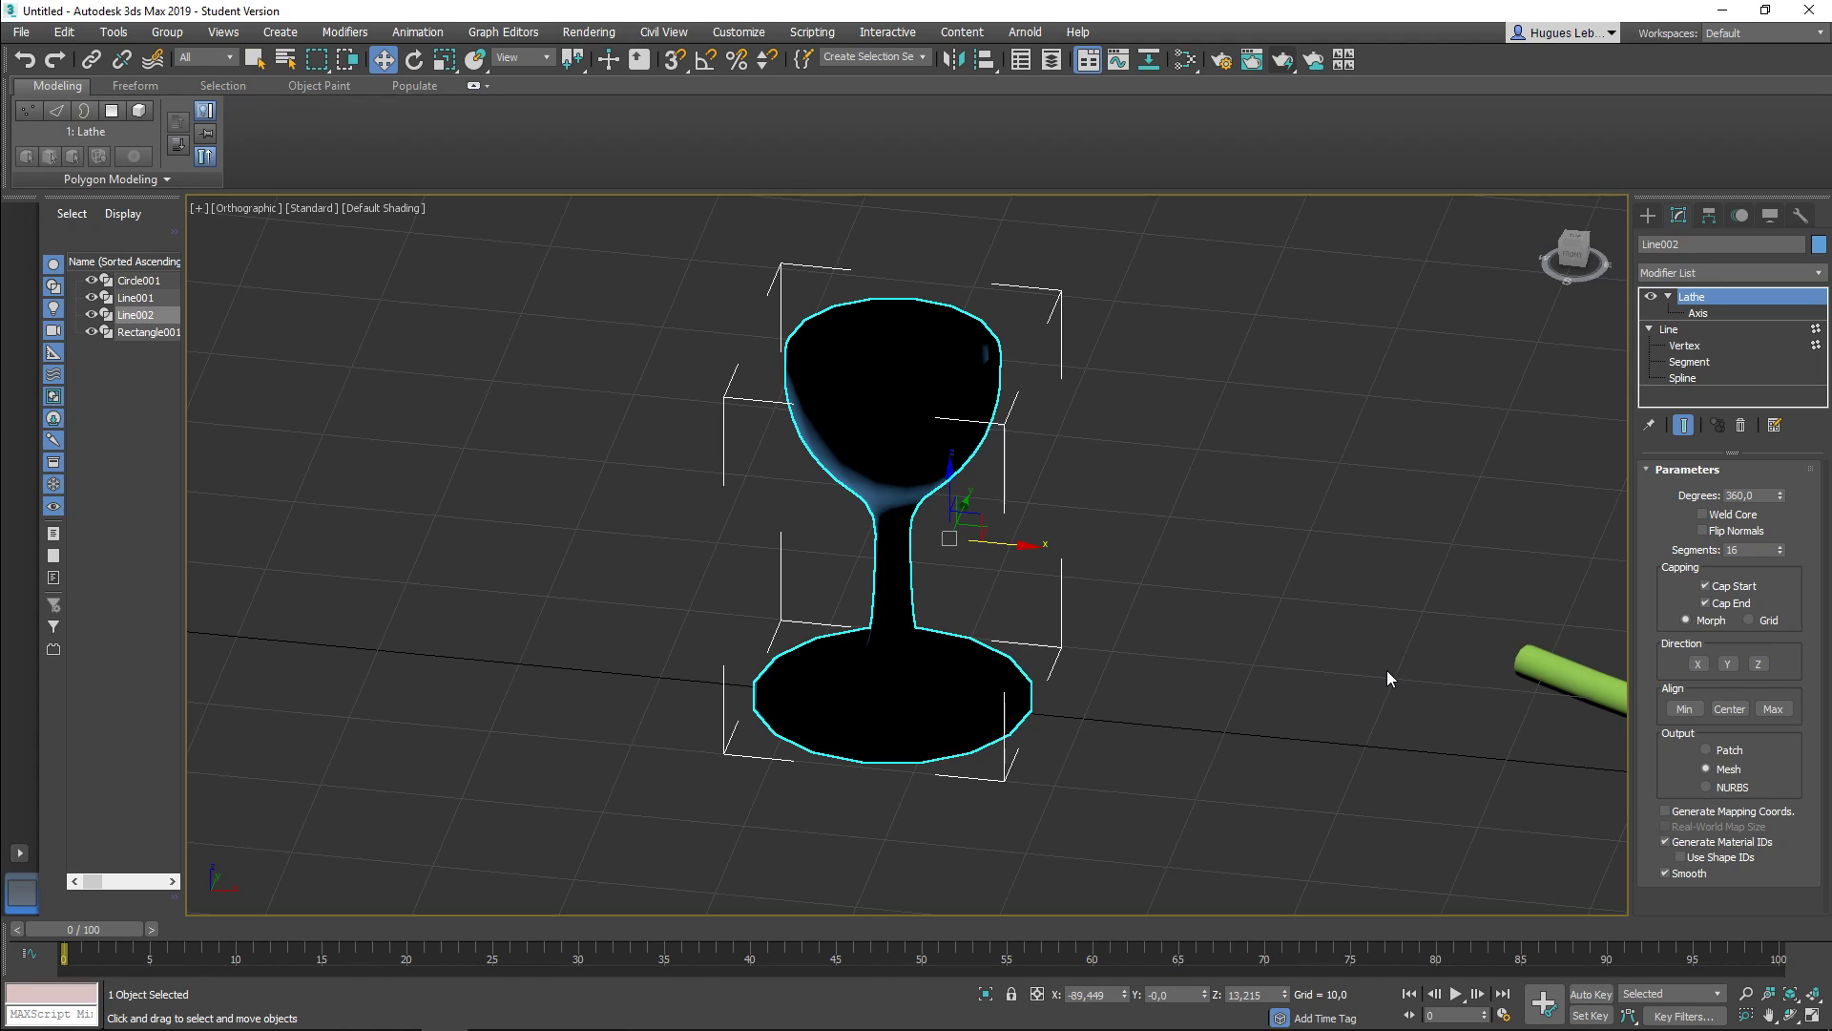
pyautogui.click(1703, 530)
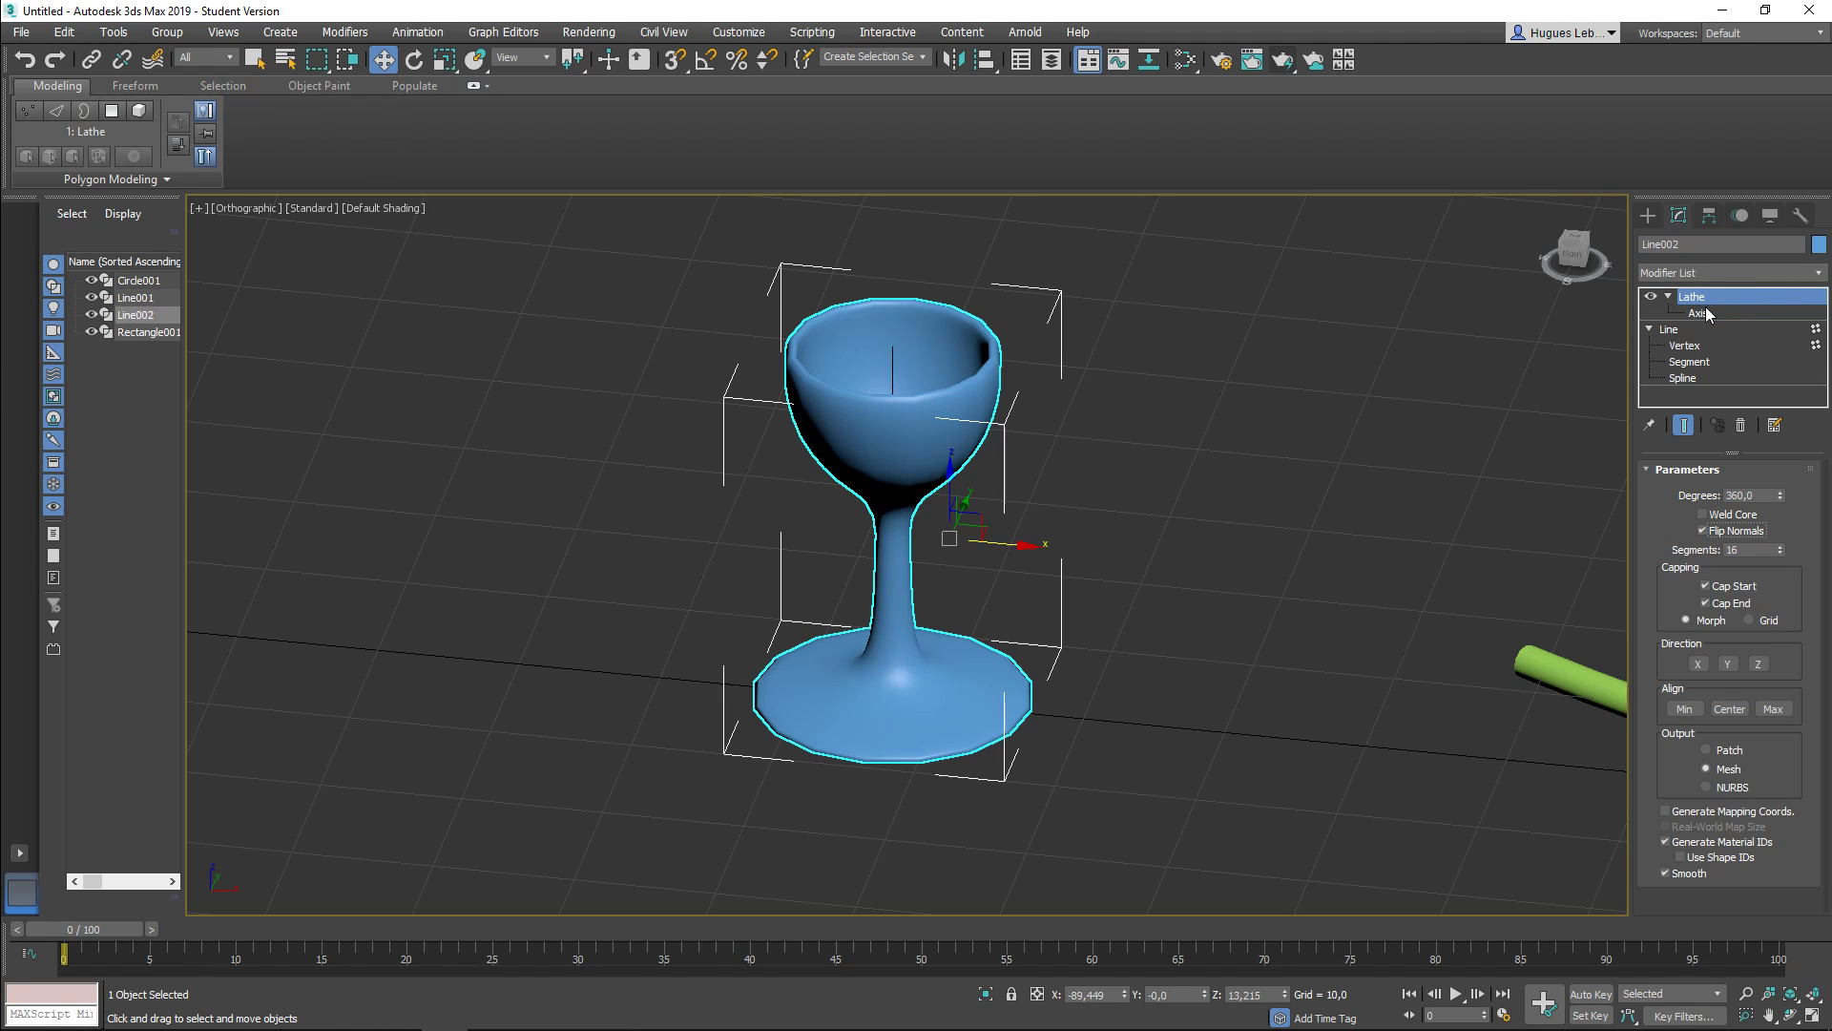
# Step: Edit the profile's vertices with the lathed end result shown, and nudge the bowl-wall vertex slightly
pyautogui.click(1684, 346)
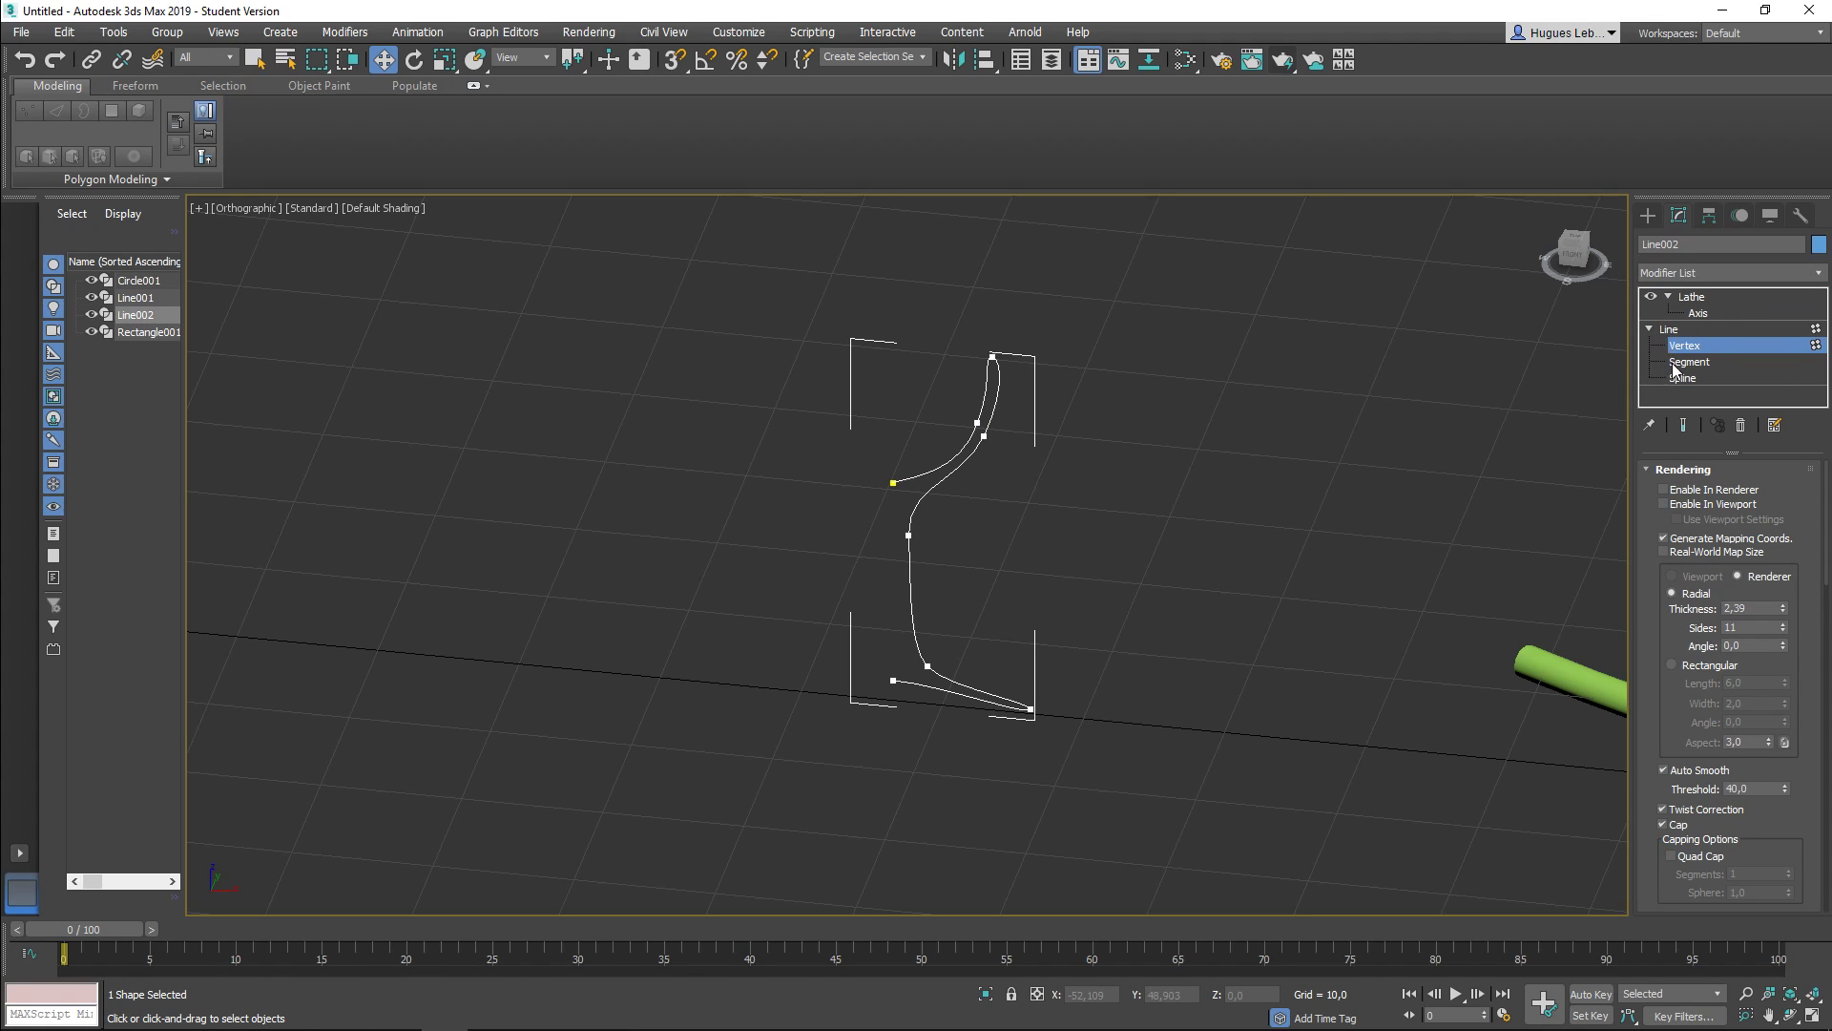
pyautogui.click(1685, 424)
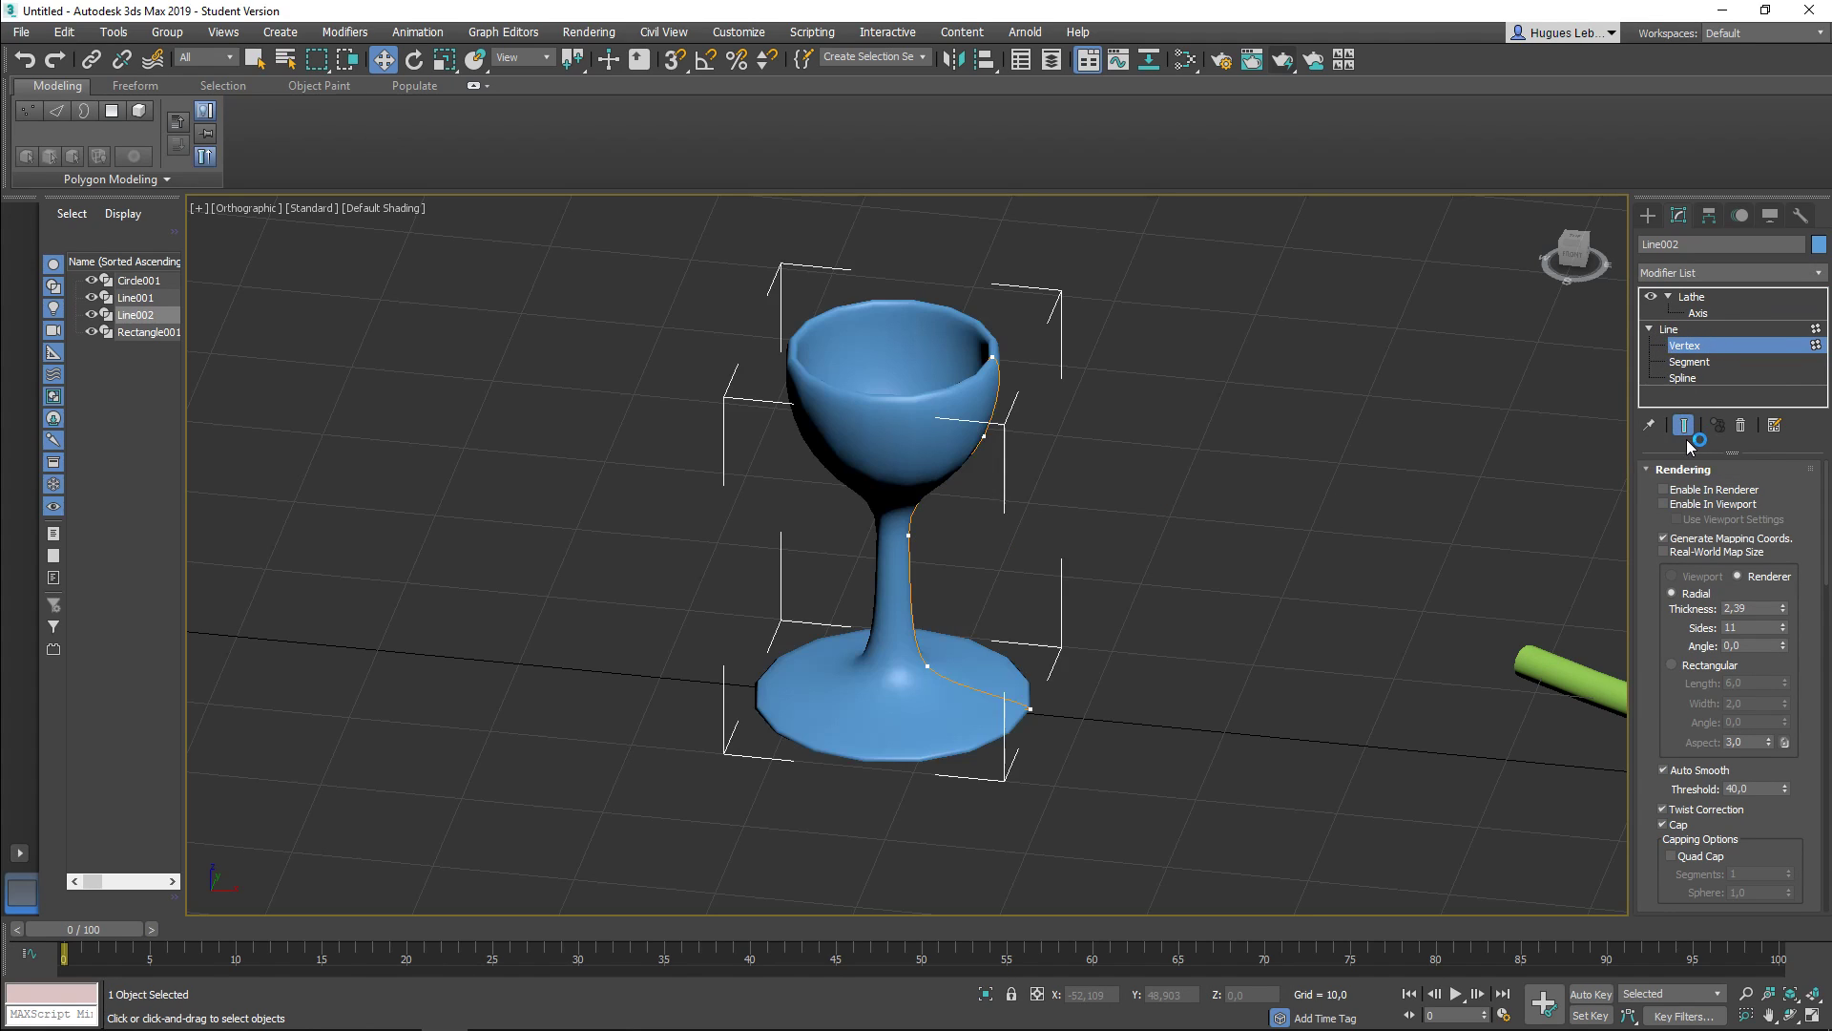
pyautogui.keyDown('alt'); pyautogui.moveTo(1447, 441); pyautogui.dragTo(1112, 666, button='middle'); pyautogui.keyUp('alt')
pyautogui.keyDown('alt'); pyautogui.moveTo(1015, 755); pyautogui.dragTo(1050, 723, button='middle'); pyautogui.keyUp('alt')
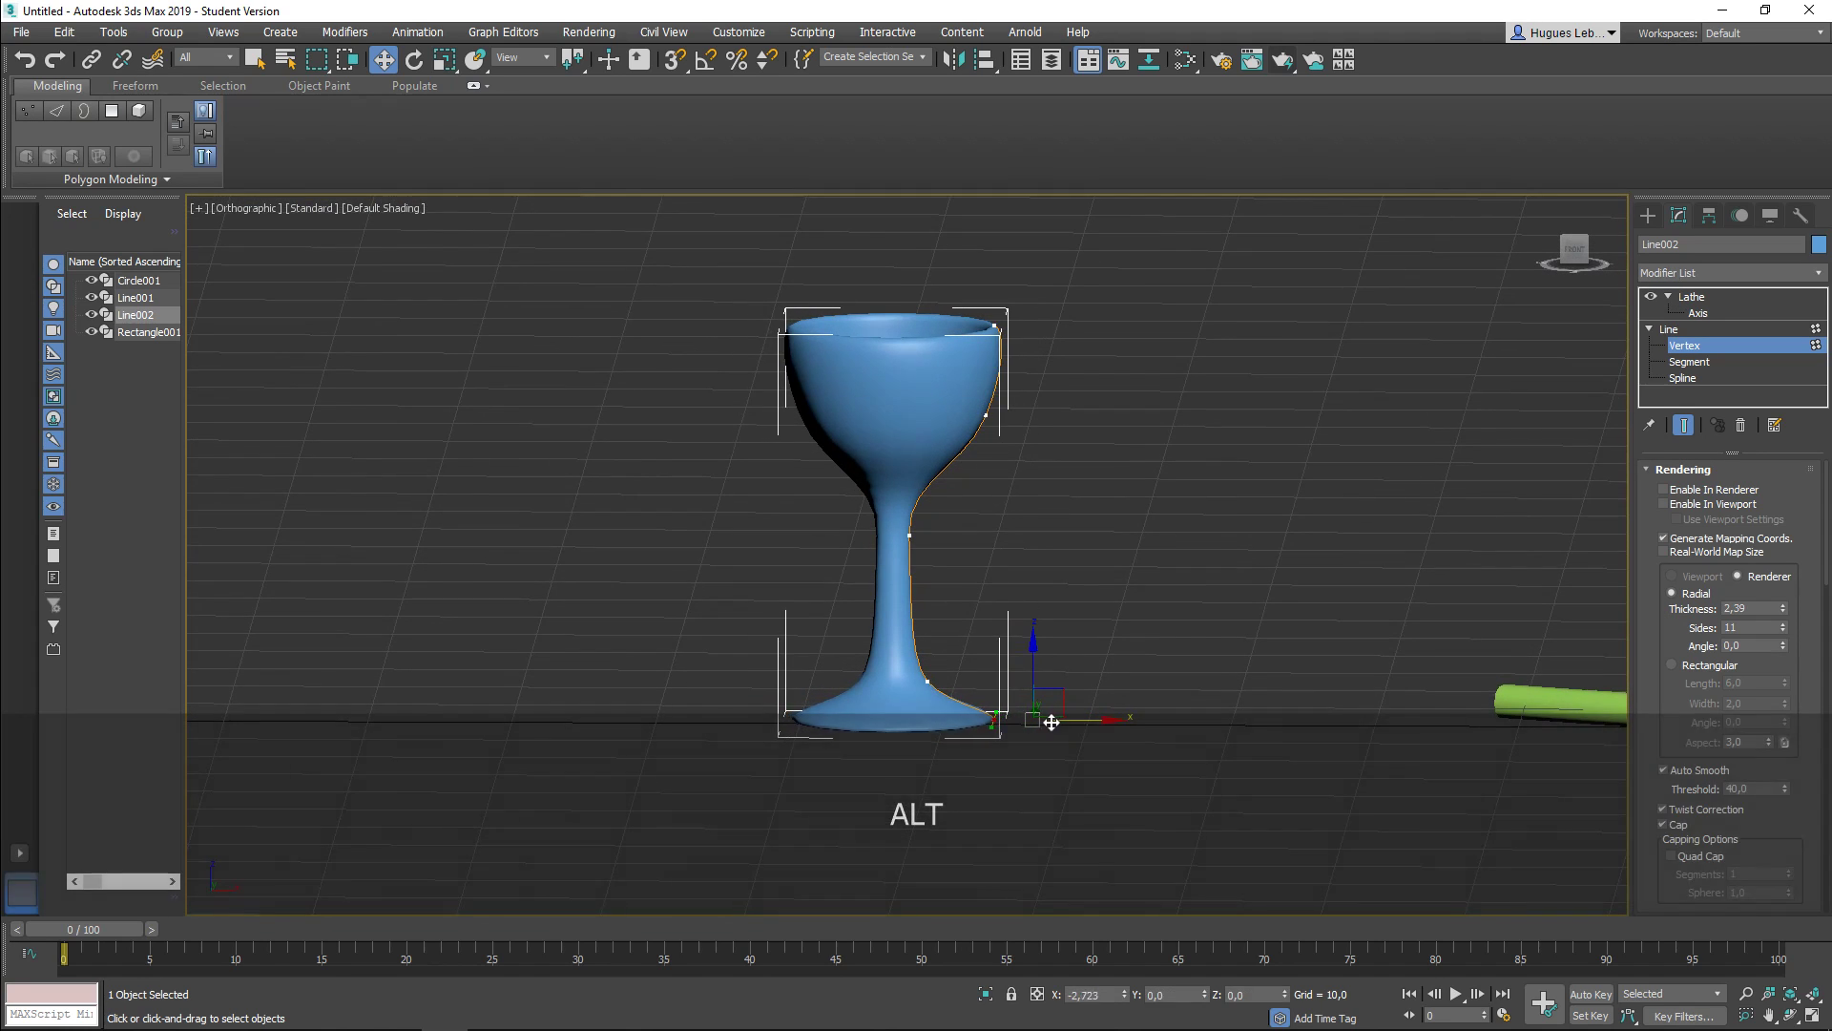
pyautogui.click(909, 535)
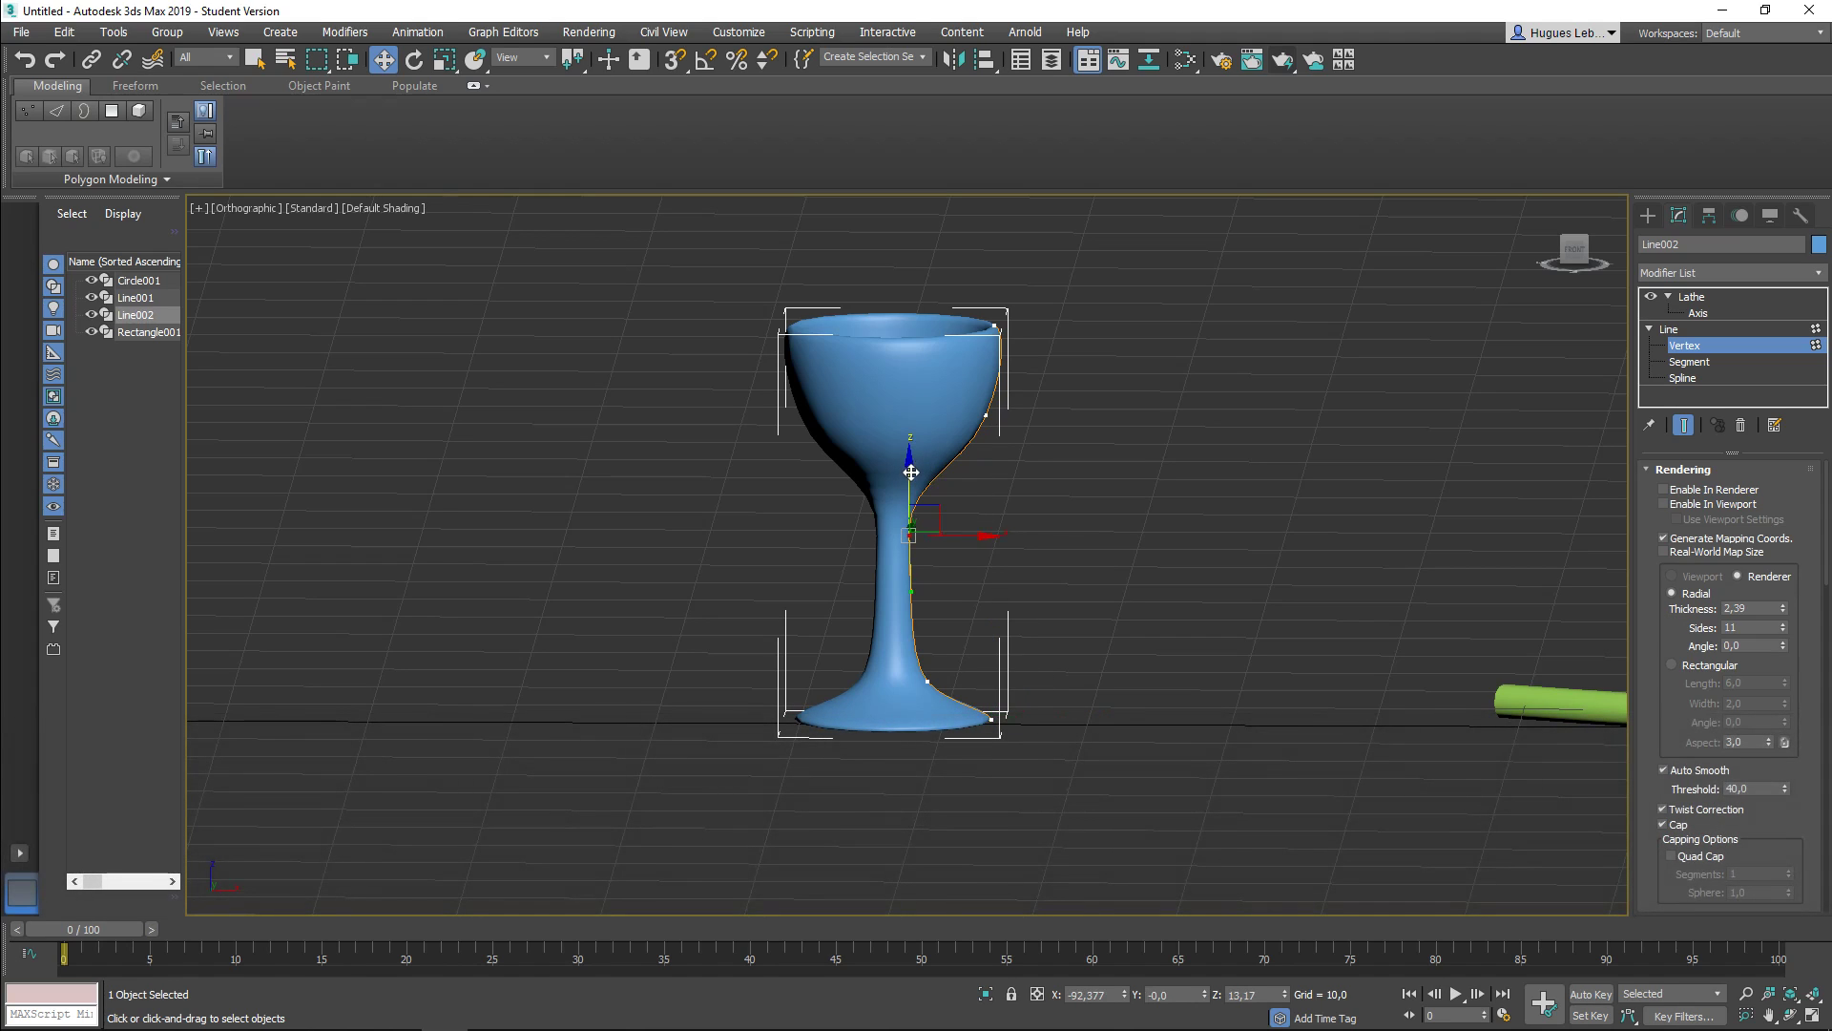
pyautogui.click(987, 414)
pyautogui.moveTo(1012, 399); pyautogui.dragTo(1017, 408)
# Step: Display edged faces on the goblet and examine the centre of the bowl's interior up close
pyautogui.keyDown('alt'); pyautogui.moveTo(1018, 408); pyautogui.dragTo(941, 448, button='middle'); pyautogui.keyUp('alt')
pyautogui.scroll(5, 897, 456)
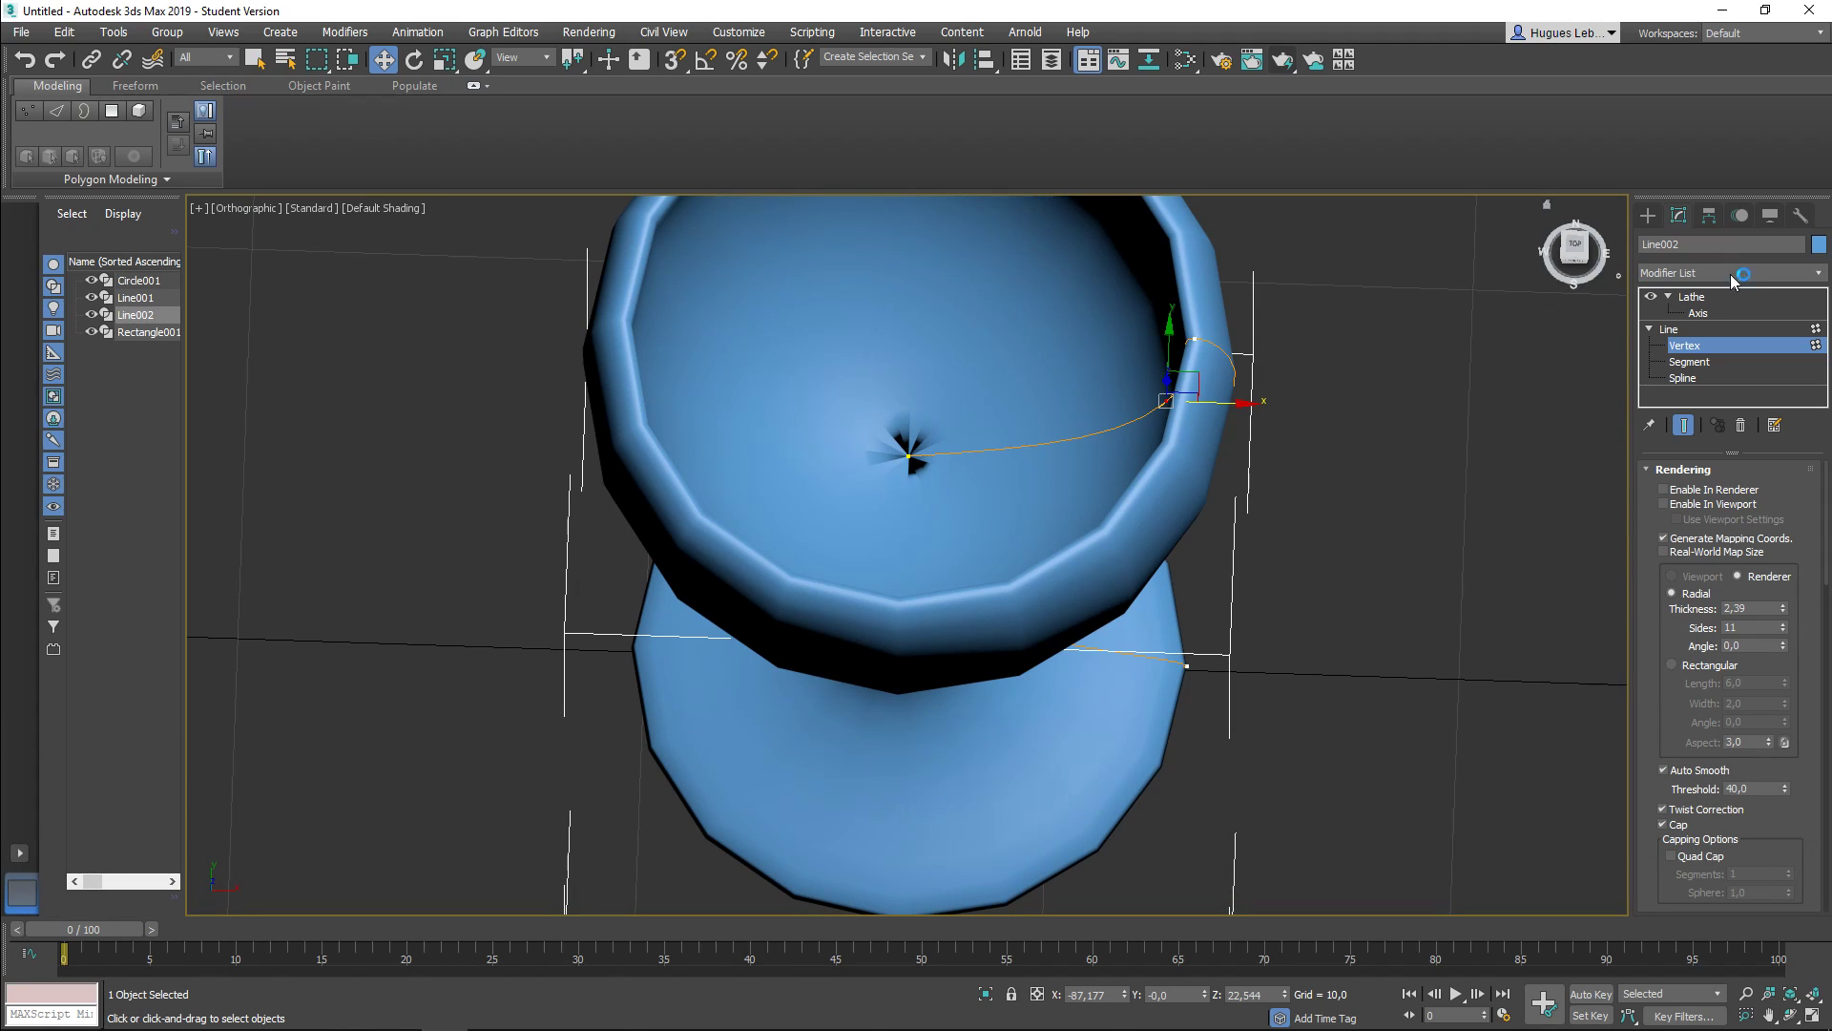
pyautogui.press('F4')
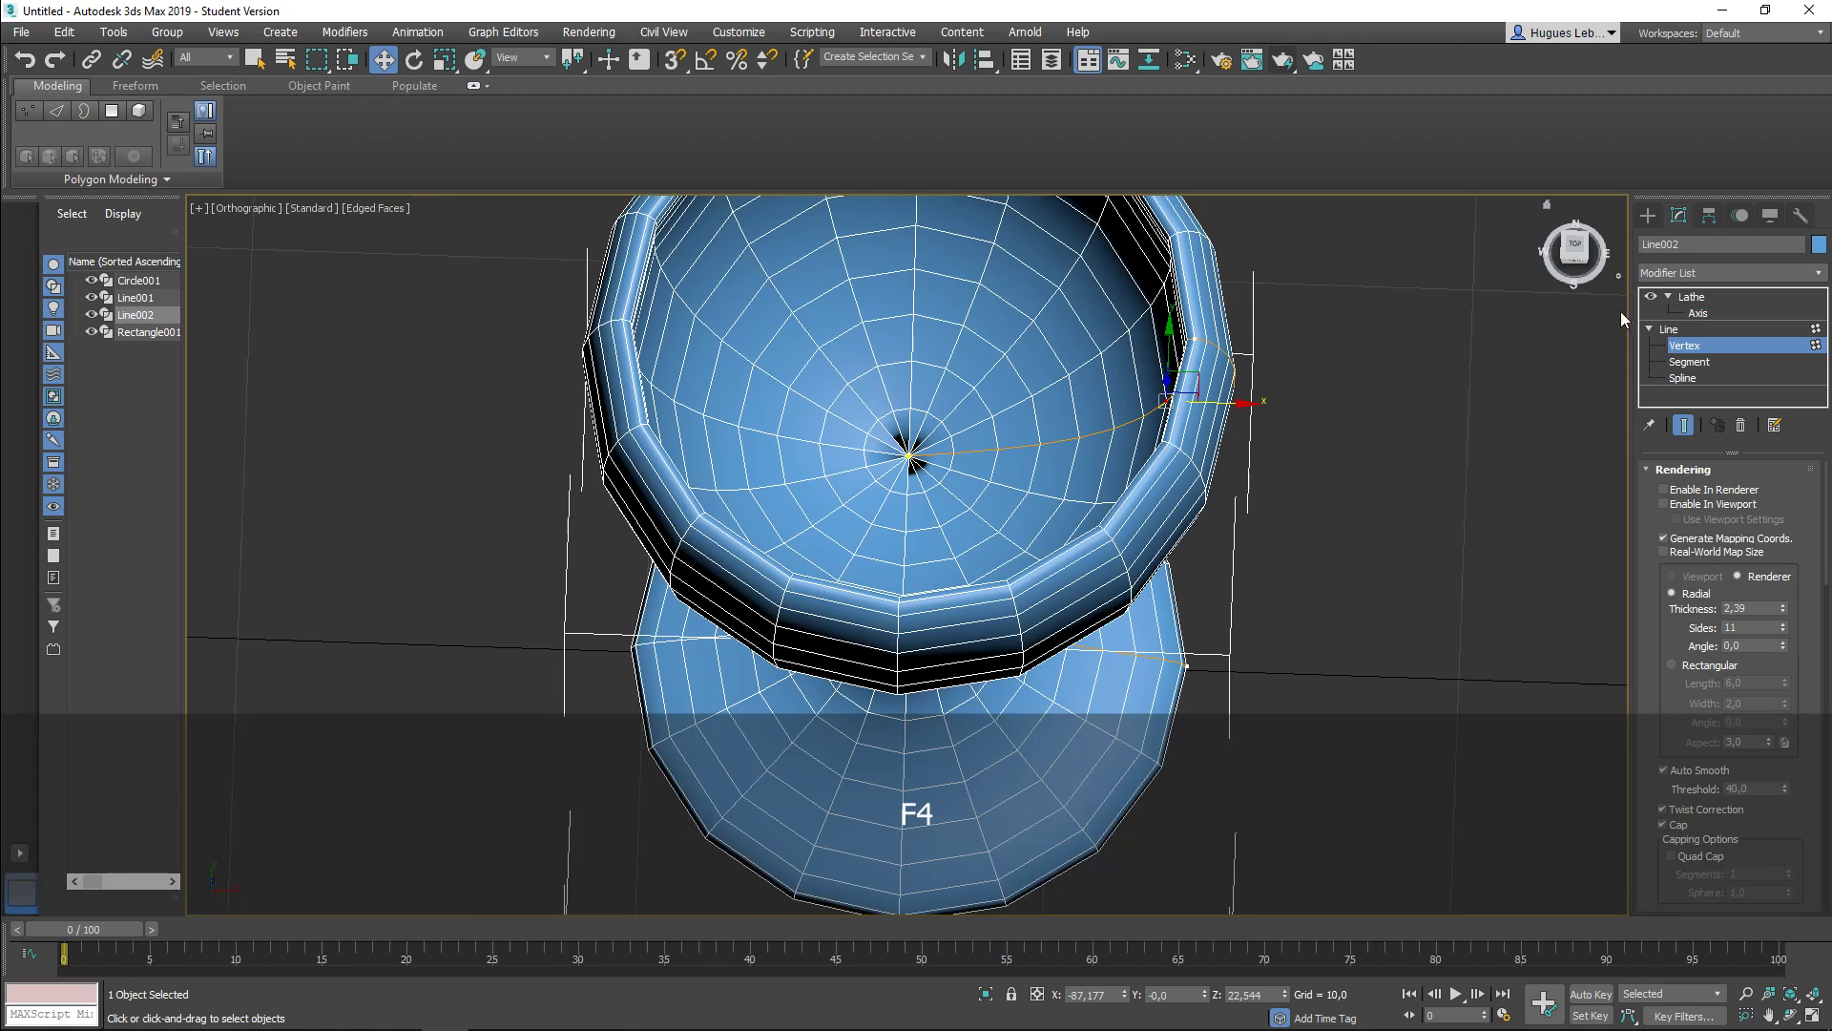
pyautogui.scroll(6, 916, 492)
pyautogui.scroll(4, 878, 453)
# Step: Try moving the profile's end vertex at the bowl's centre slightly along X, and undo the move
pyautogui.click(879, 436)
pyautogui.moveTo(936, 436)
pyautogui.mouseDown()
pyautogui.moveTo(956, 439)
pyautogui.moveTo(929, 443)
pyautogui.mouseUp()
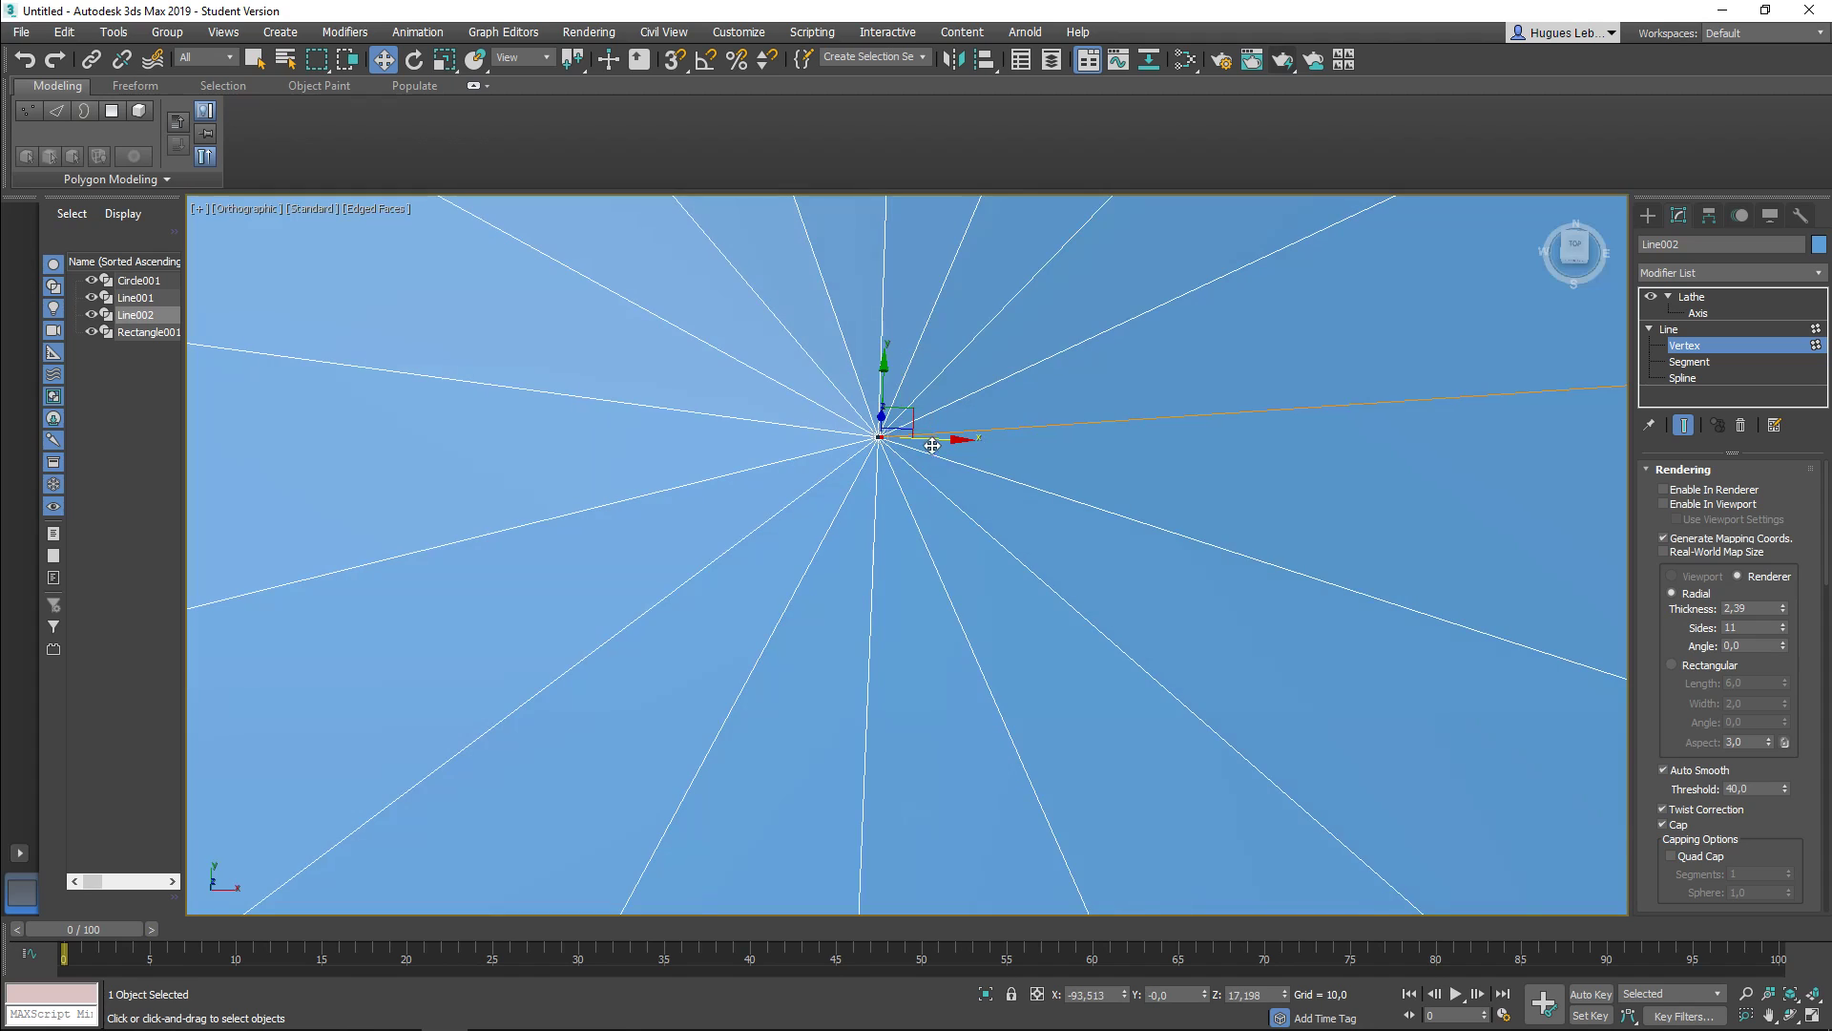
pyautogui.hotkey('ctrl', 'z')
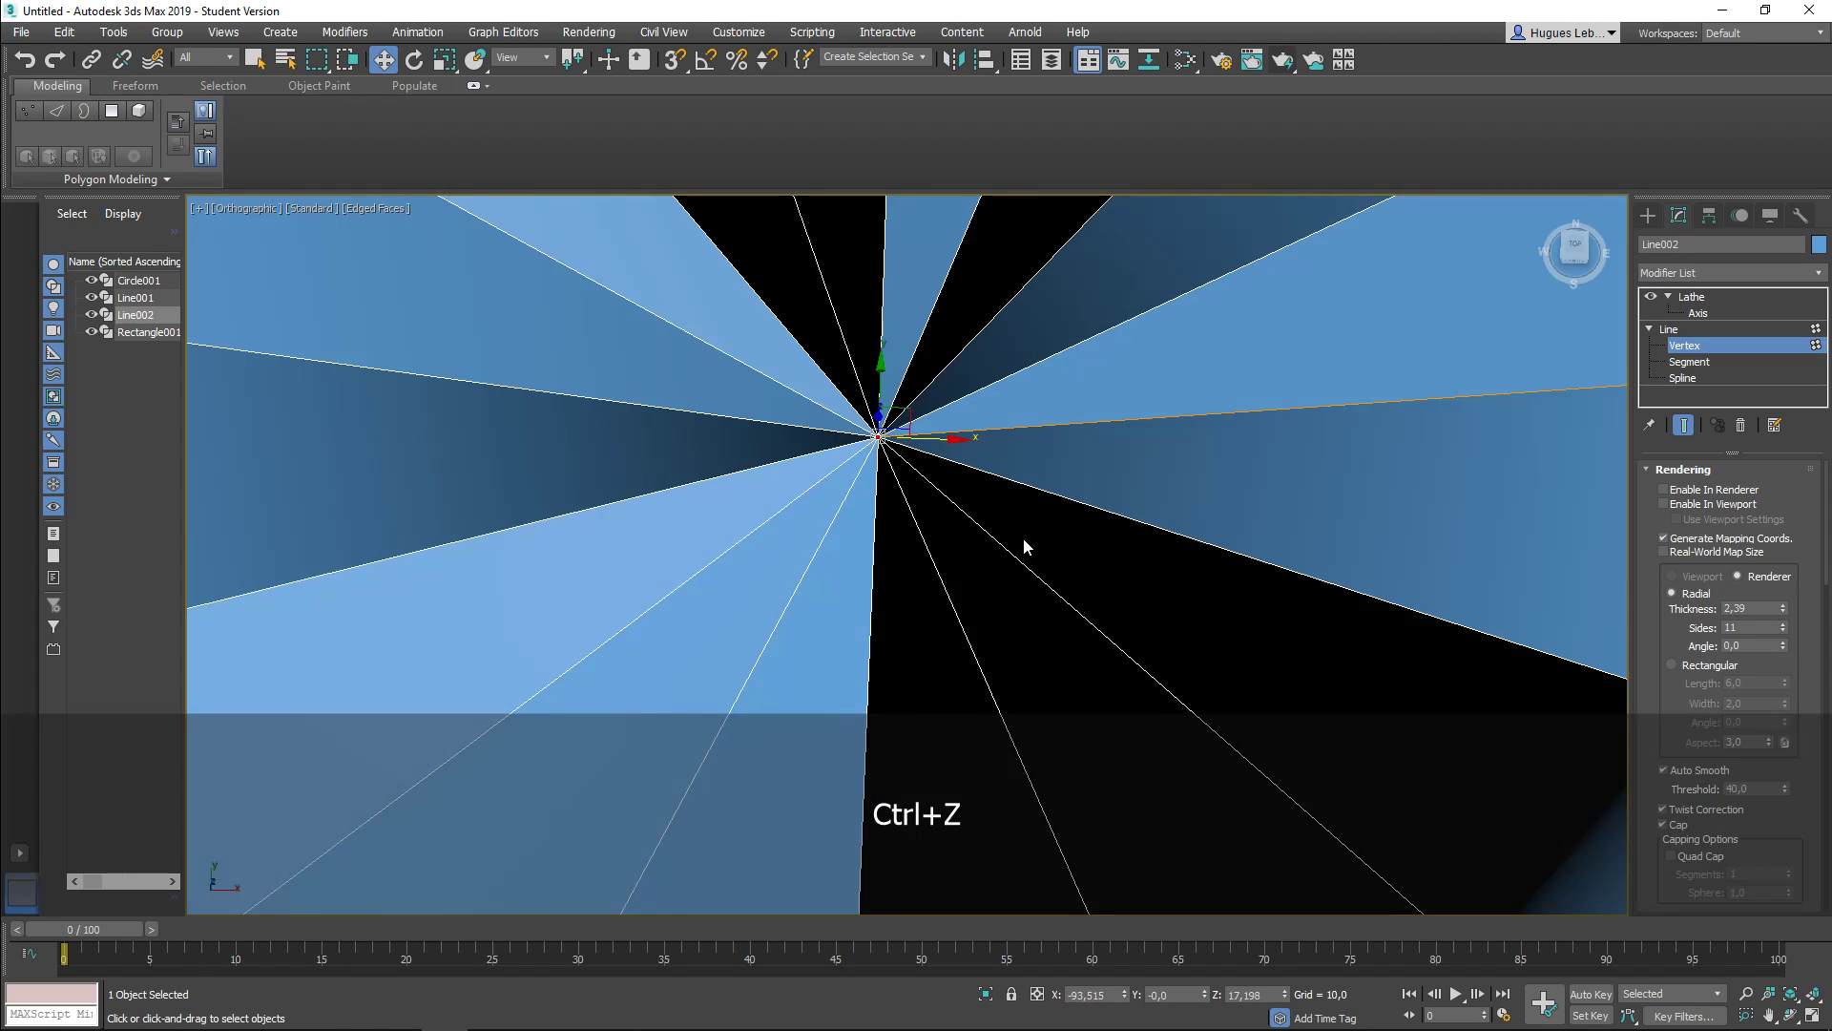
# Step: Enable Weld Core on the Lathe modifier and check the centre of the bowl's interior
pyautogui.scroll(6, 1020, 537)
pyautogui.scroll(-6, 1062, 587)
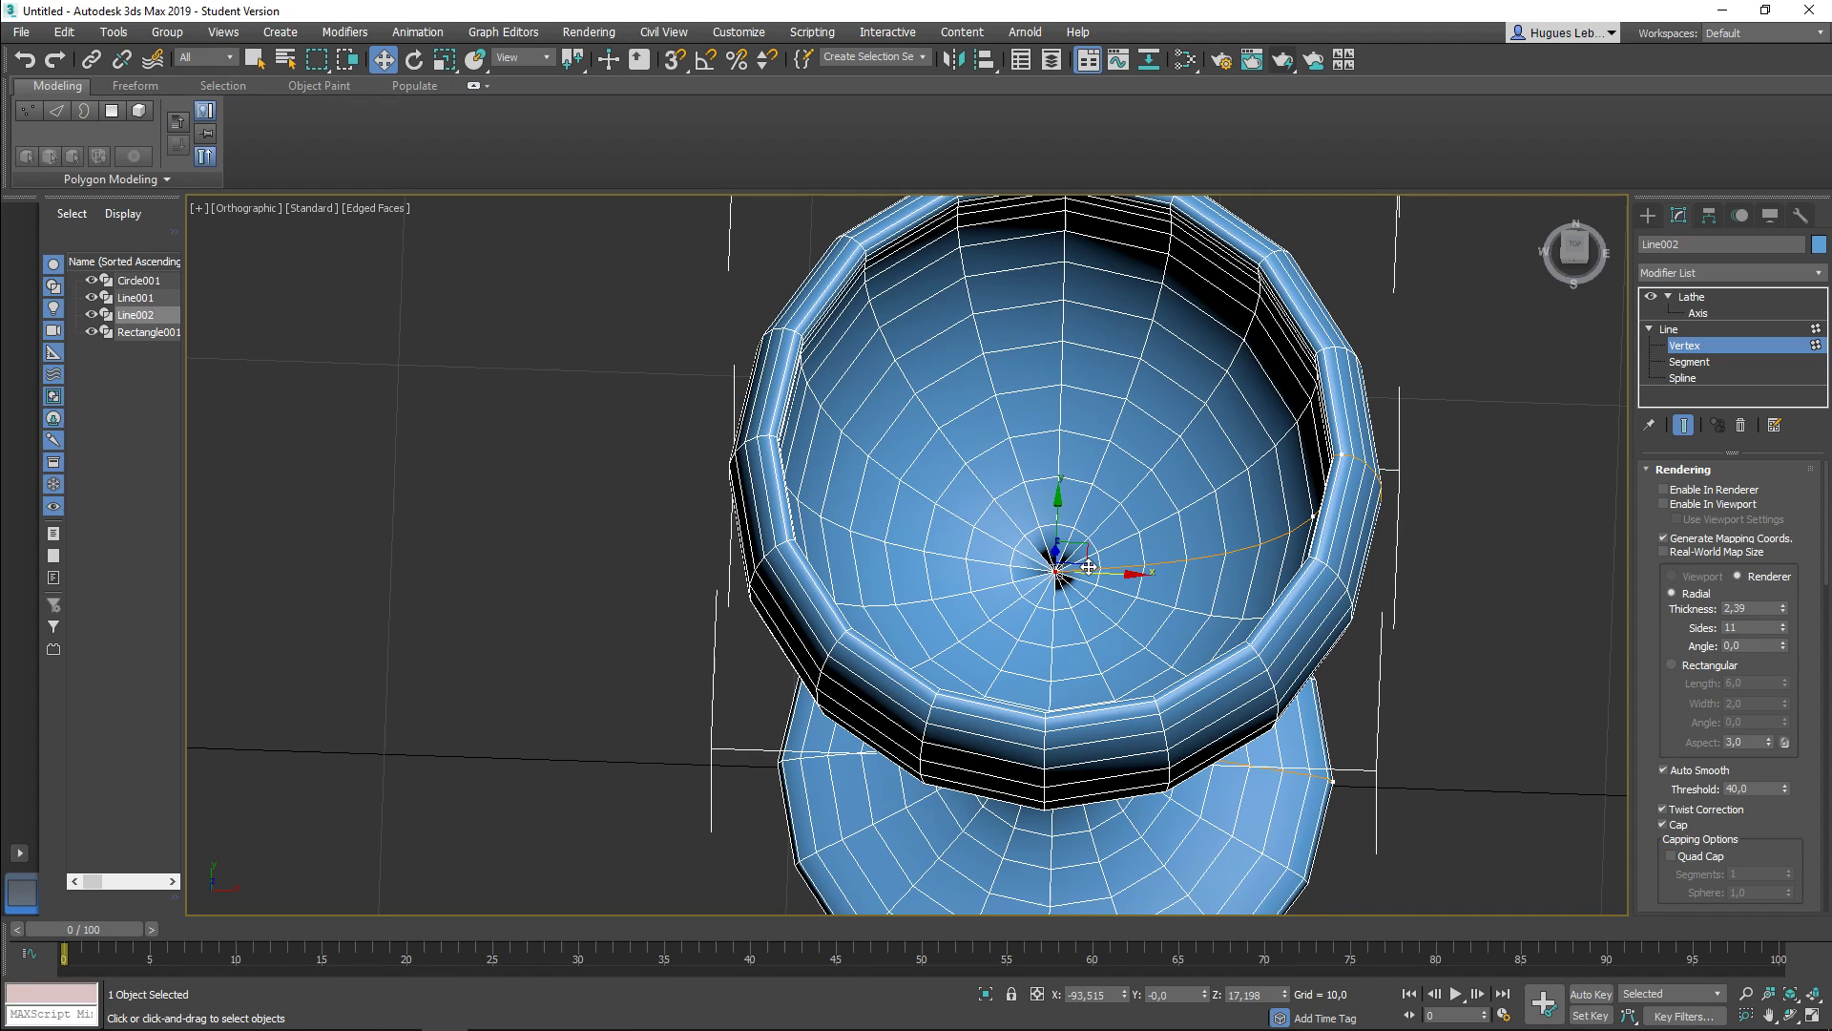
pyautogui.scroll(-3, 1088, 567)
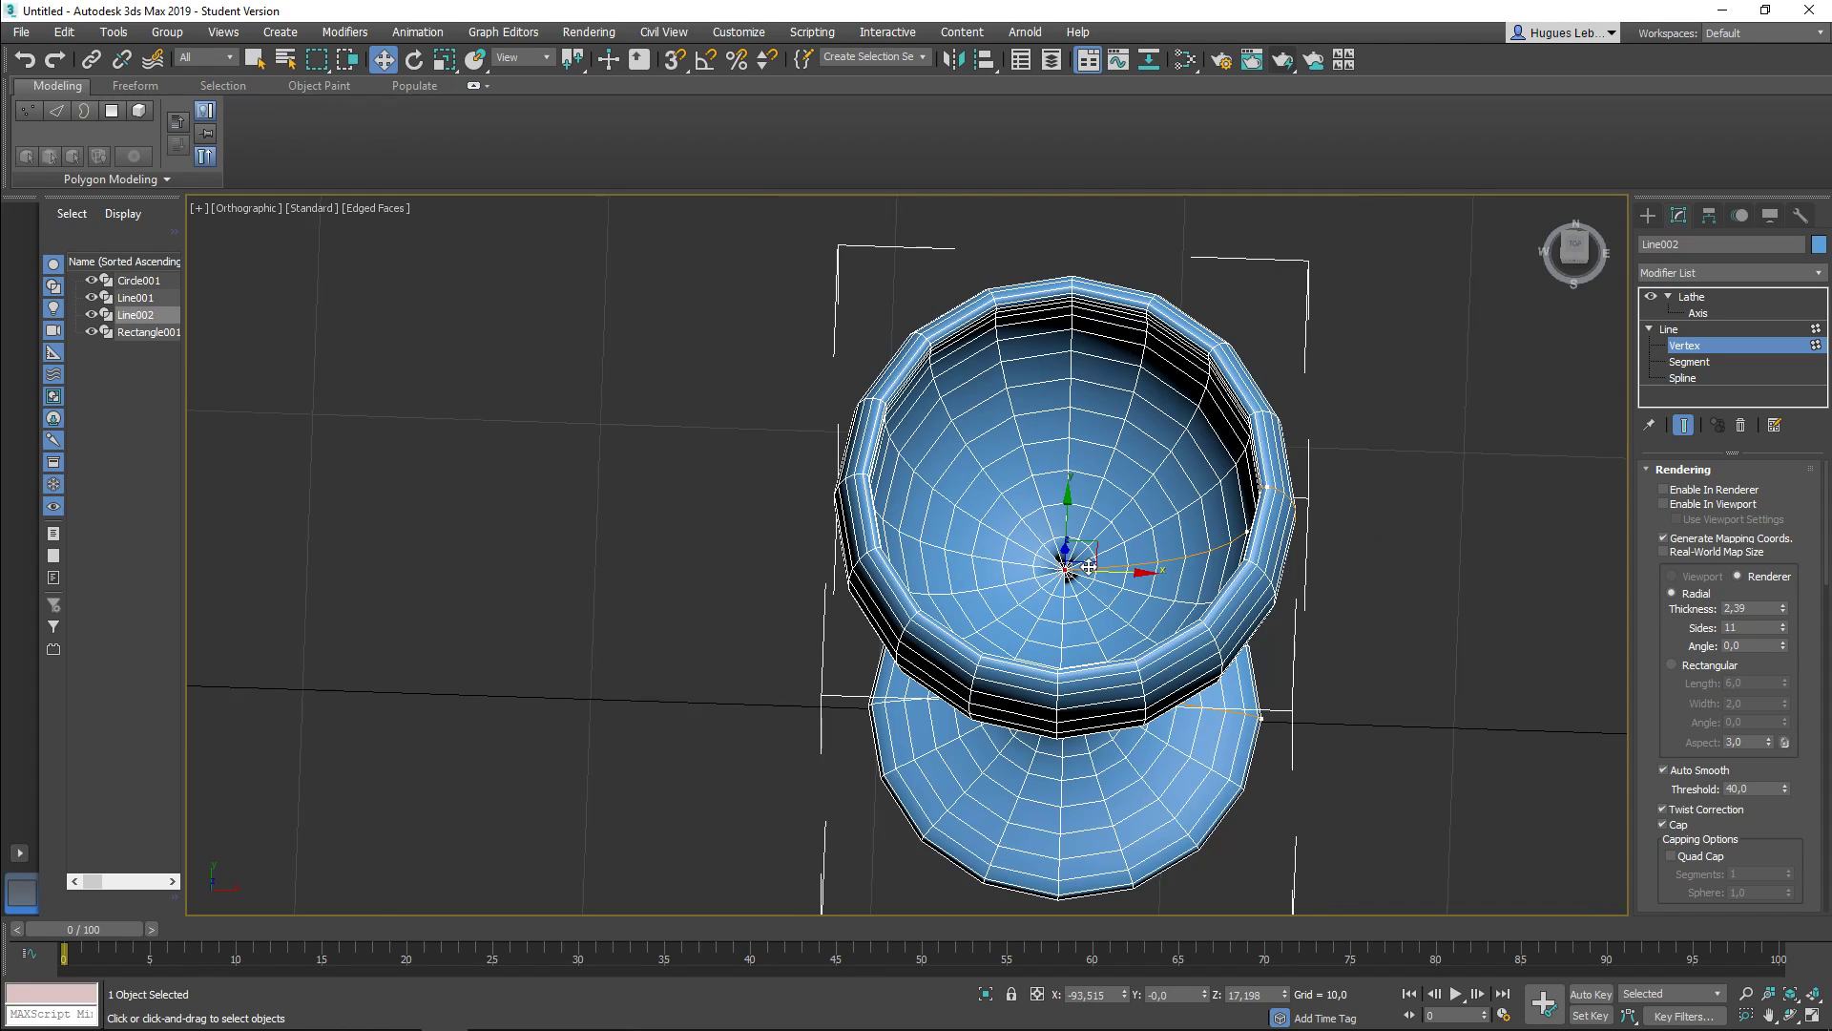
pyautogui.click(1680, 301)
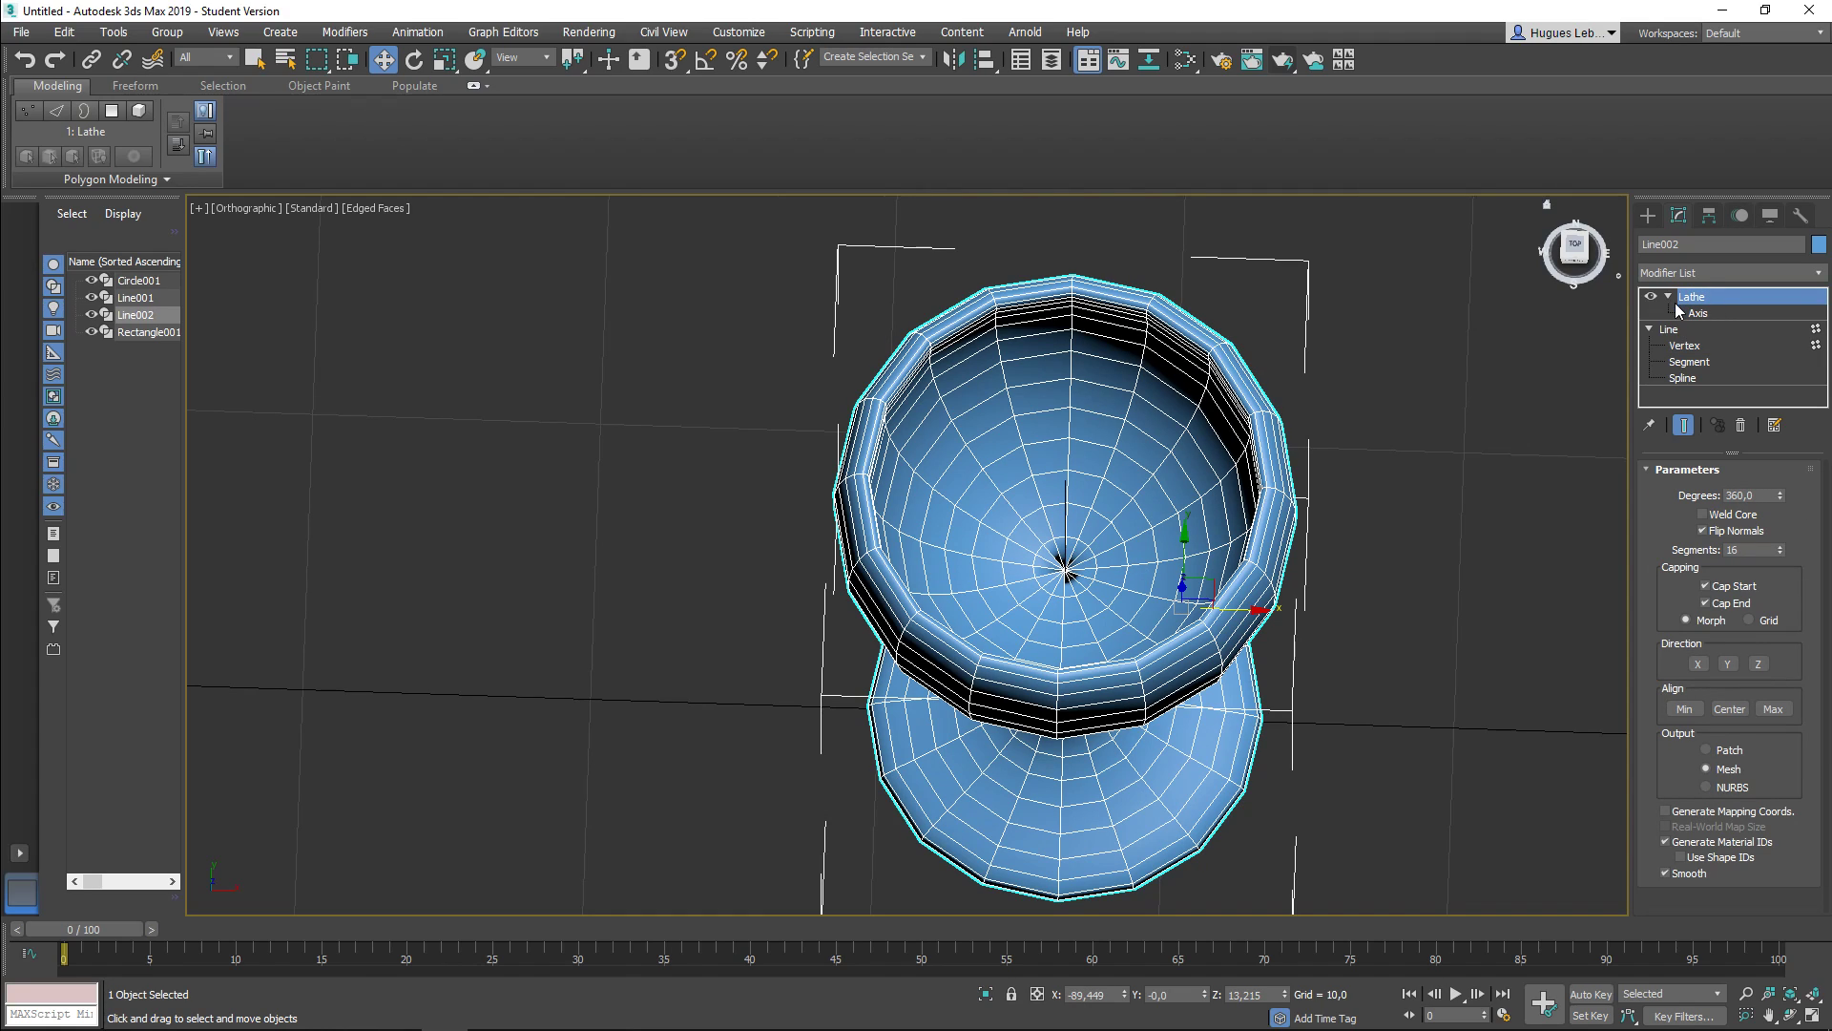
pyautogui.click(1705, 516)
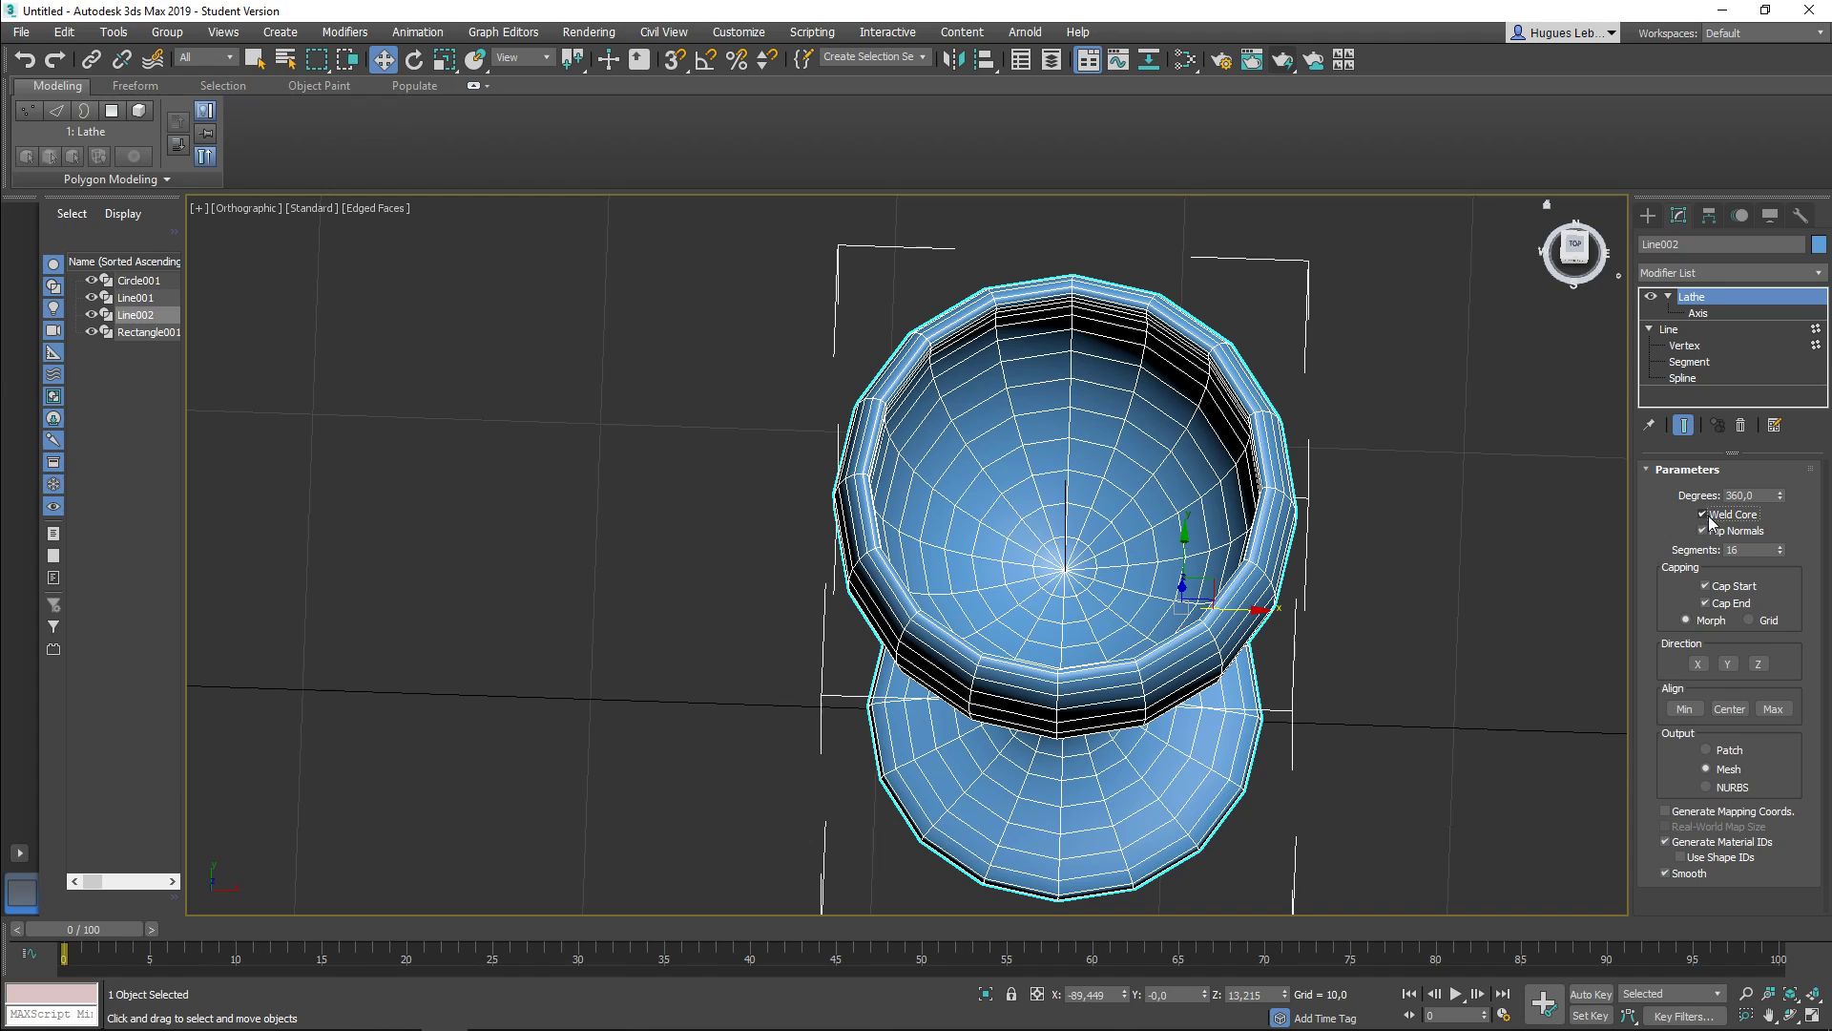
pyautogui.scroll(5, 1089, 541)
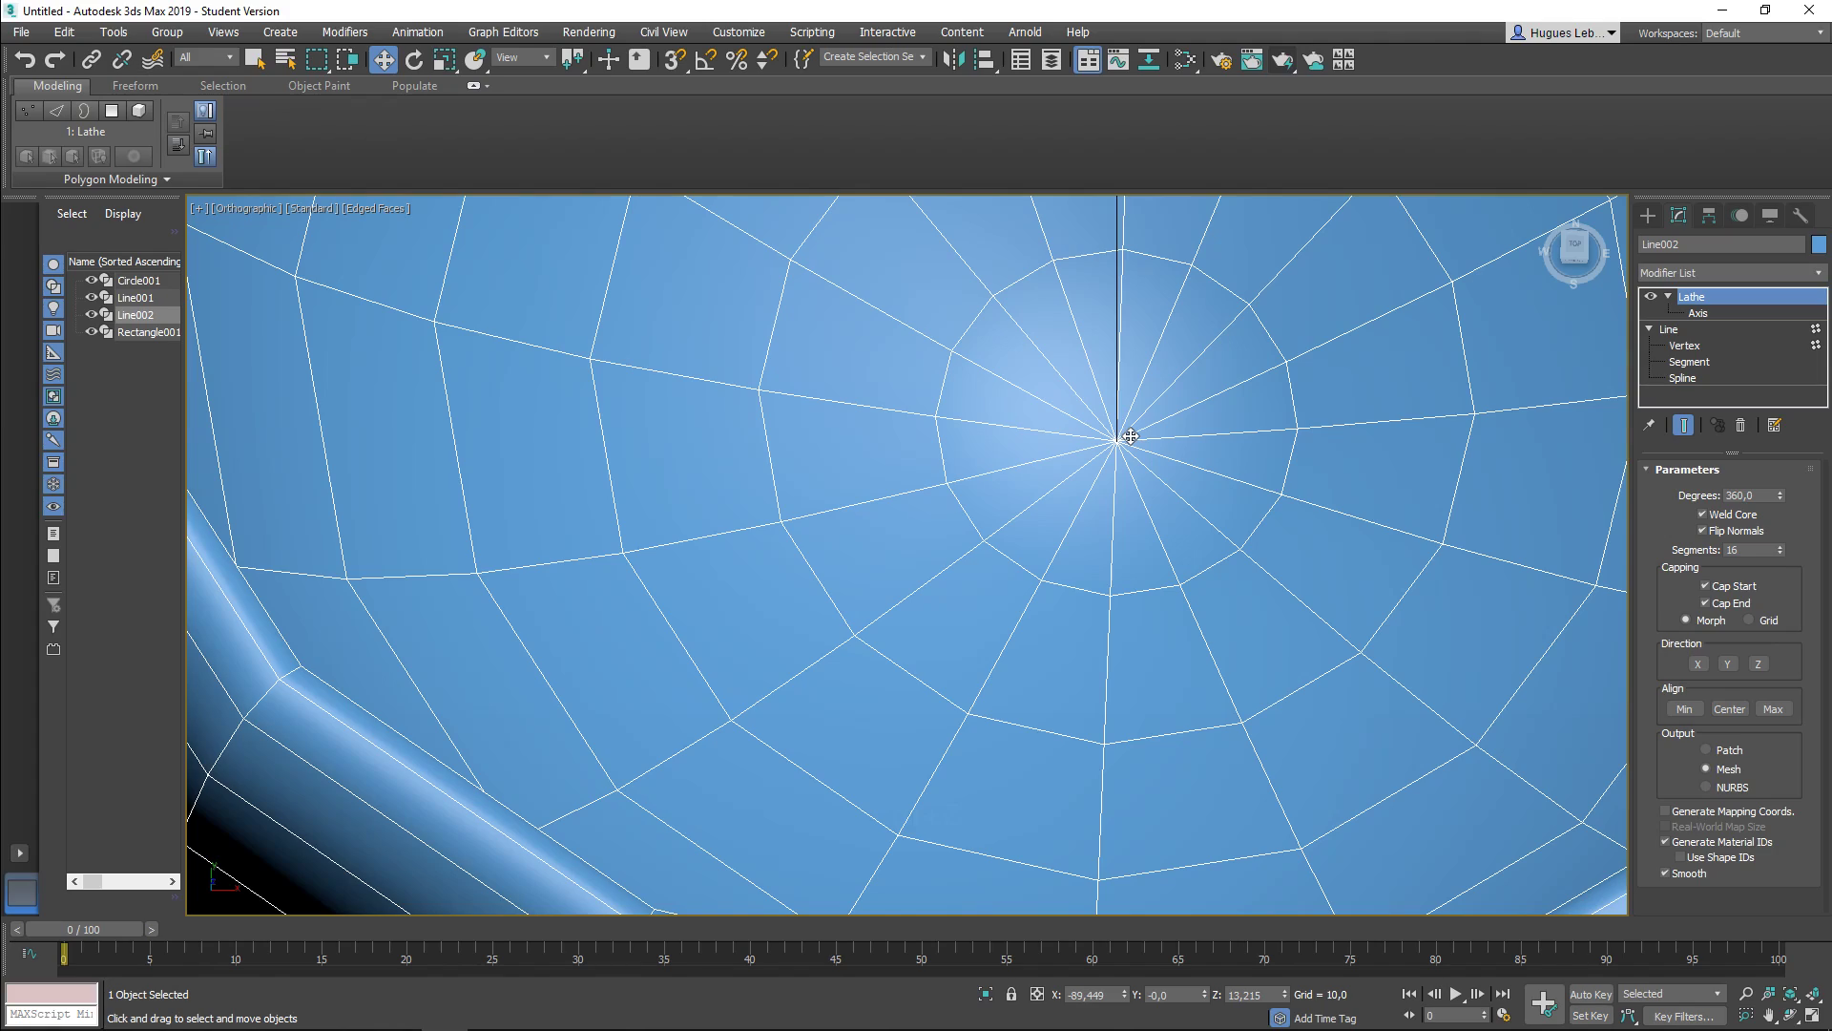
pyautogui.scroll(-6, 1131, 436)
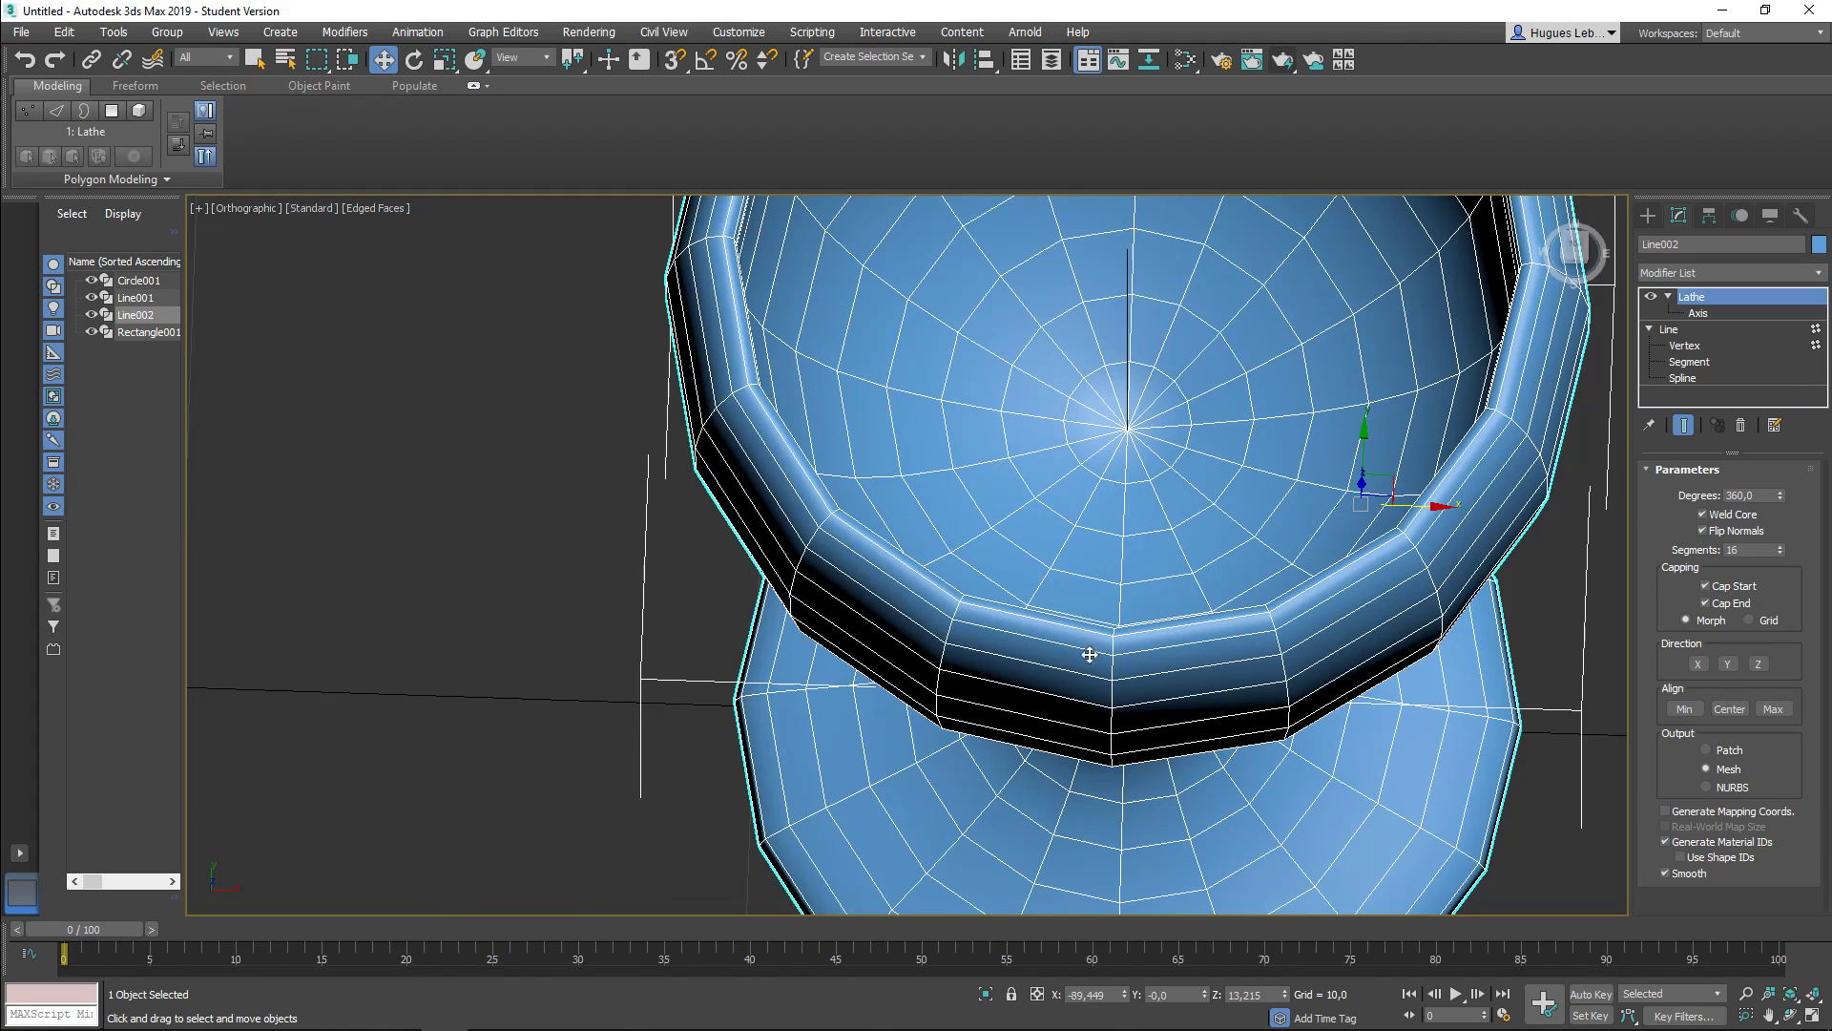
pyautogui.scroll(-5, 1191, 493)
pyautogui.keyDown('alt'); pyautogui.moveTo(1210, 585); pyautogui.dragTo(1491, 439, button='middle'); pyautogui.keyUp('alt')
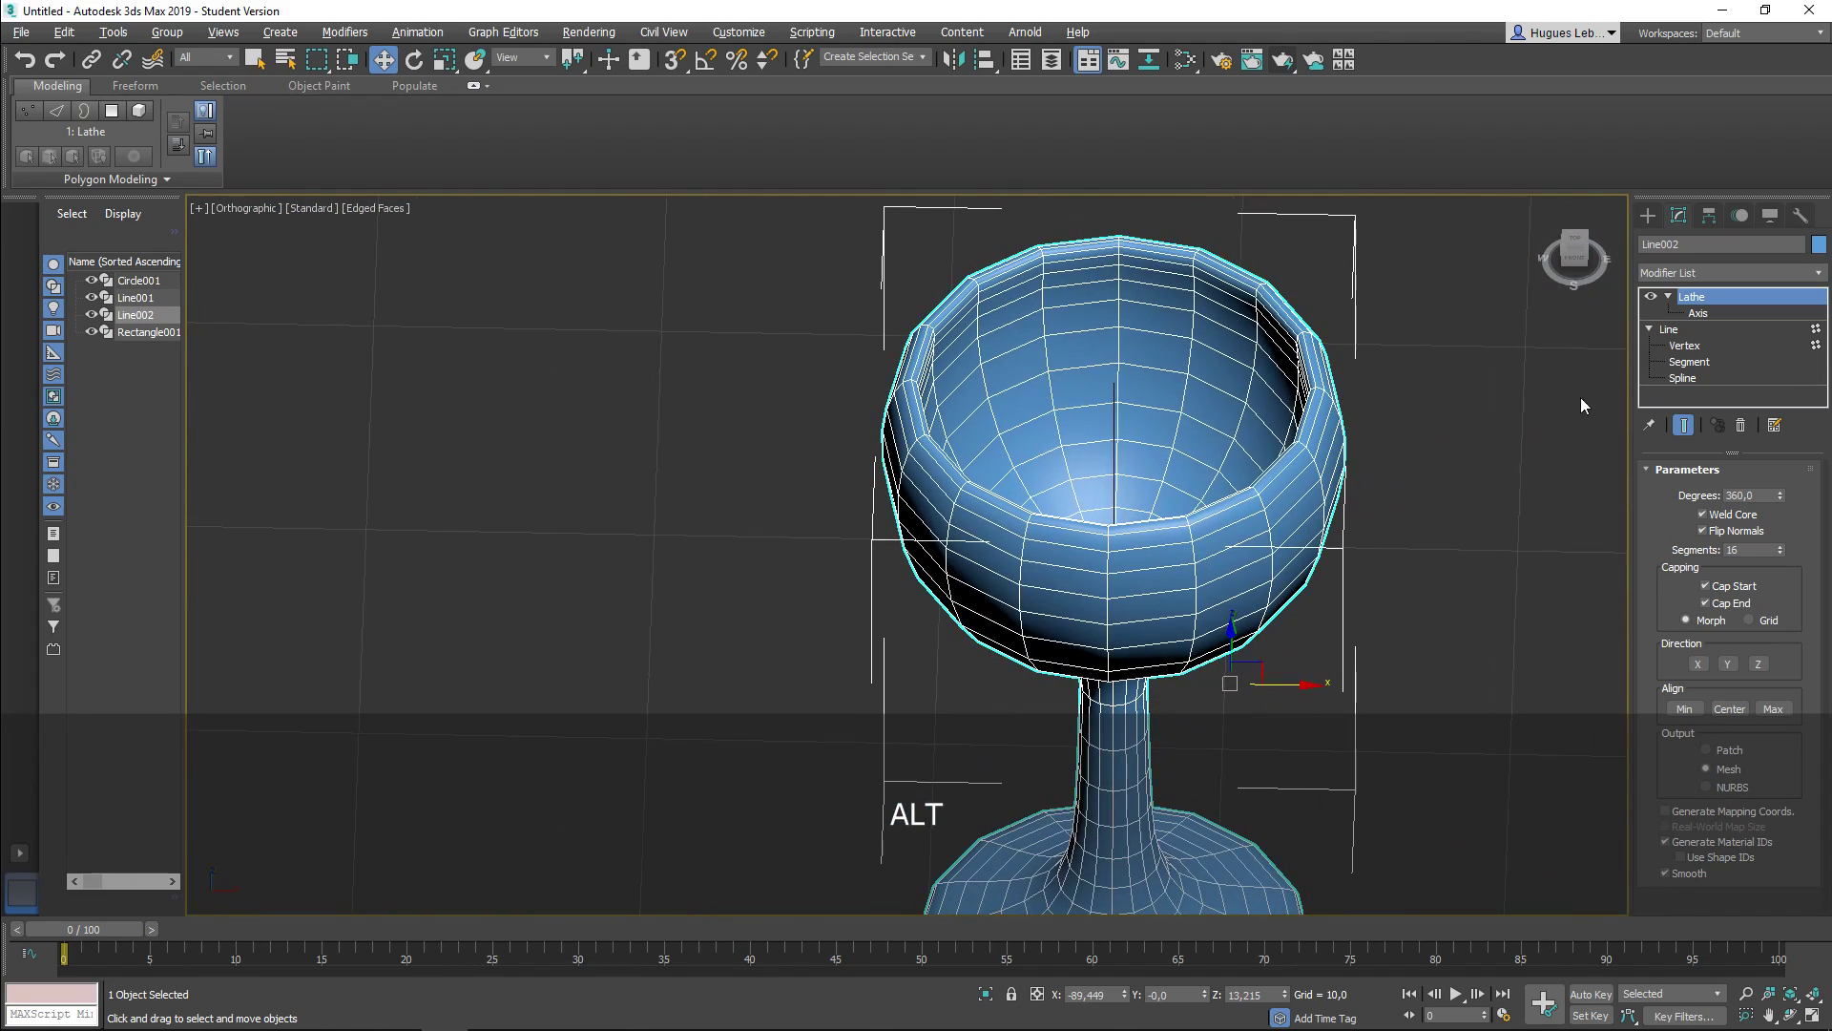
# Step: Move the profile's inner bowl-wall vertex slightly outward along X with the lathed result shown
pyautogui.click(1701, 345)
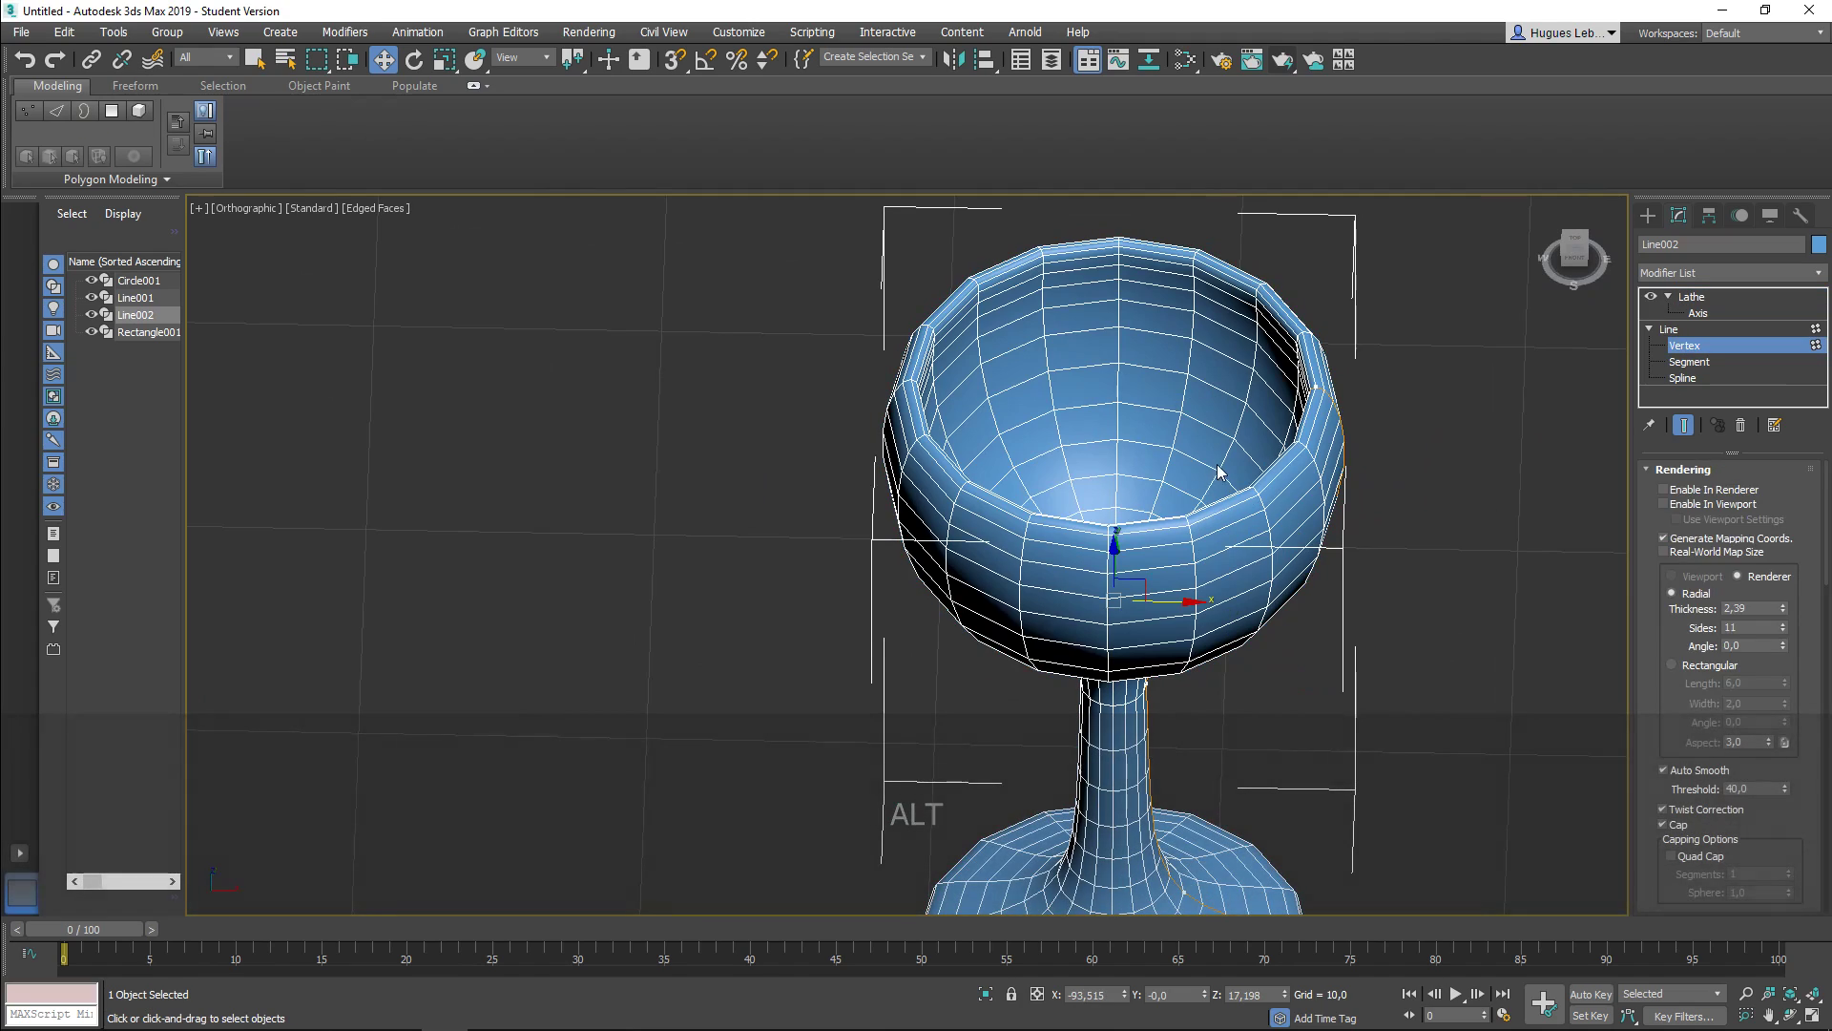
pyautogui.keyDown('alt'); pyautogui.moveTo(1270, 505); pyautogui.dragTo(1364, 528, button='middle'); pyautogui.keyUp('alt')
pyautogui.click(1249, 423)
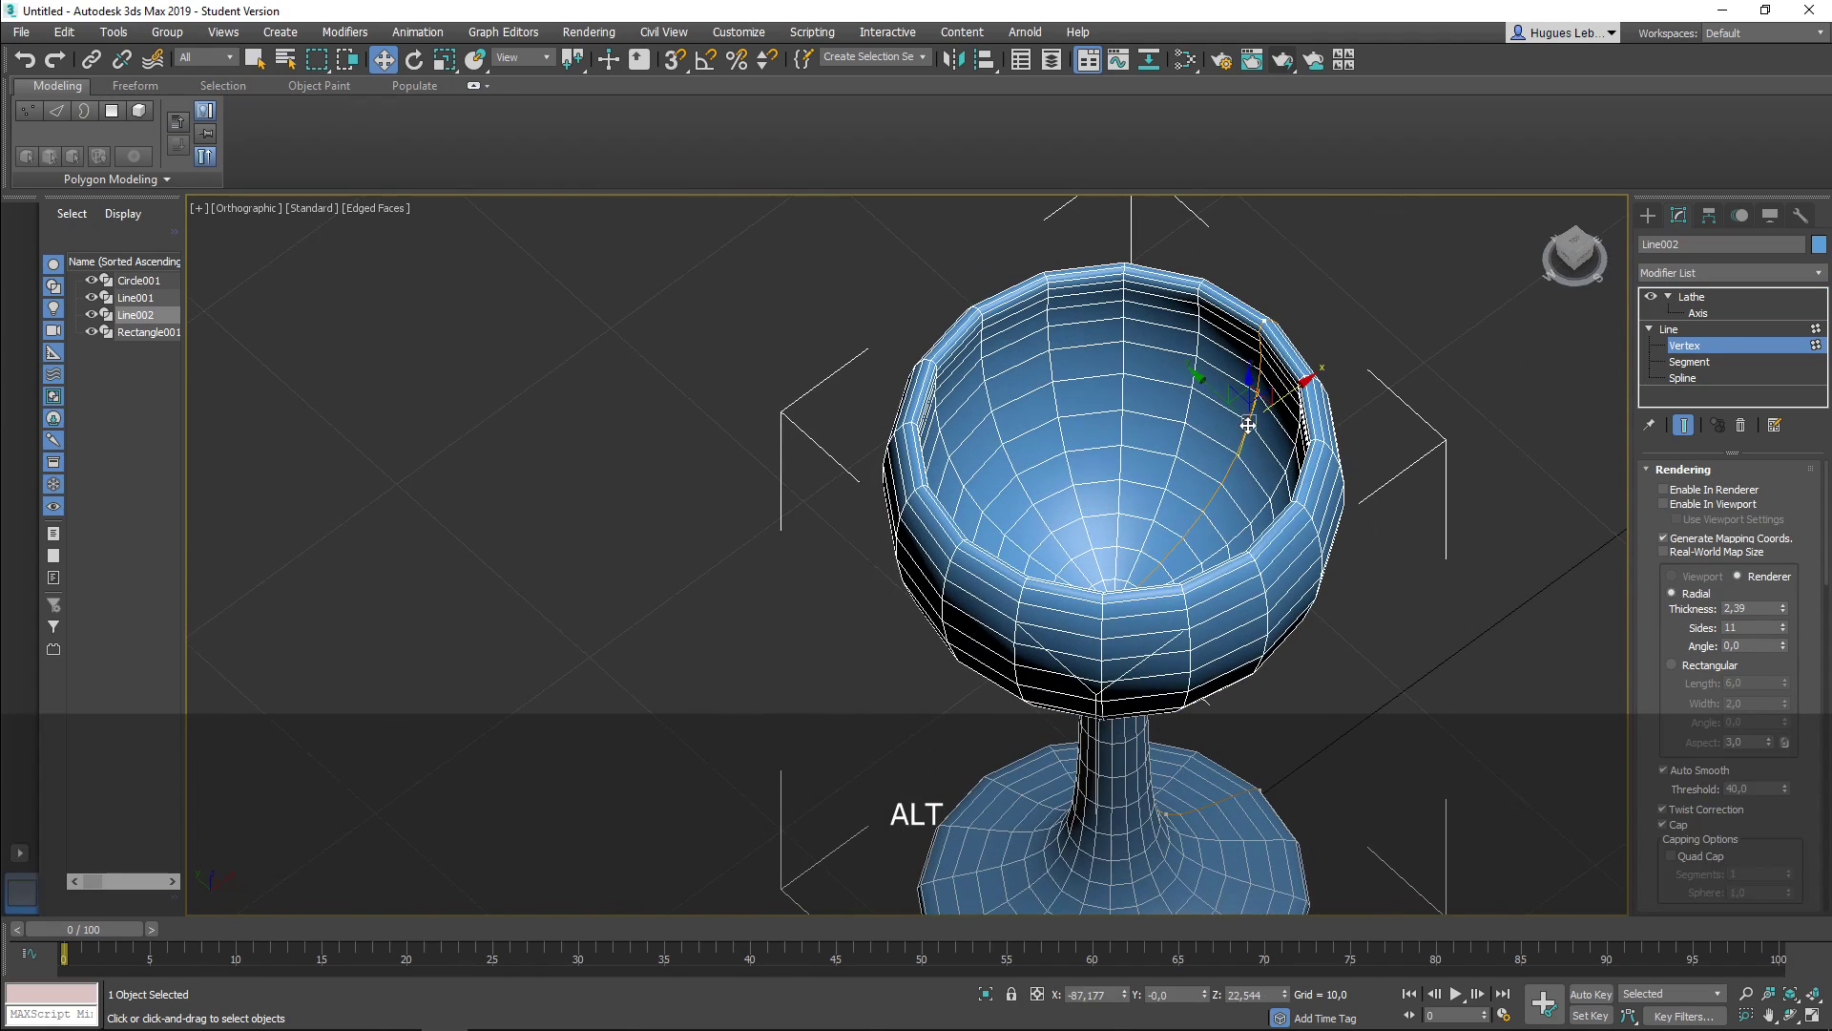
pyautogui.keyDown('alt'); pyautogui.moveTo(1331, 408); pyautogui.dragTo(1252, 437, button='middle'); pyautogui.keyUp('alt')
pyautogui.moveTo(1295, 422); pyautogui.dragTo(1329, 423)
# Step: Draw a circle spline on the empty grid beside the box, on the side away from the goblet
pyautogui.scroll(-5, 1328, 429)
pyautogui.keyDown('alt'); pyautogui.moveTo(1439, 524); pyautogui.dragTo(838, 483, button='middle'); pyautogui.keyUp('alt')
pyautogui.scroll(-3, 1196, 463)
pyautogui.moveTo(1195, 463); pyautogui.dragTo(942, 496, button='middle')
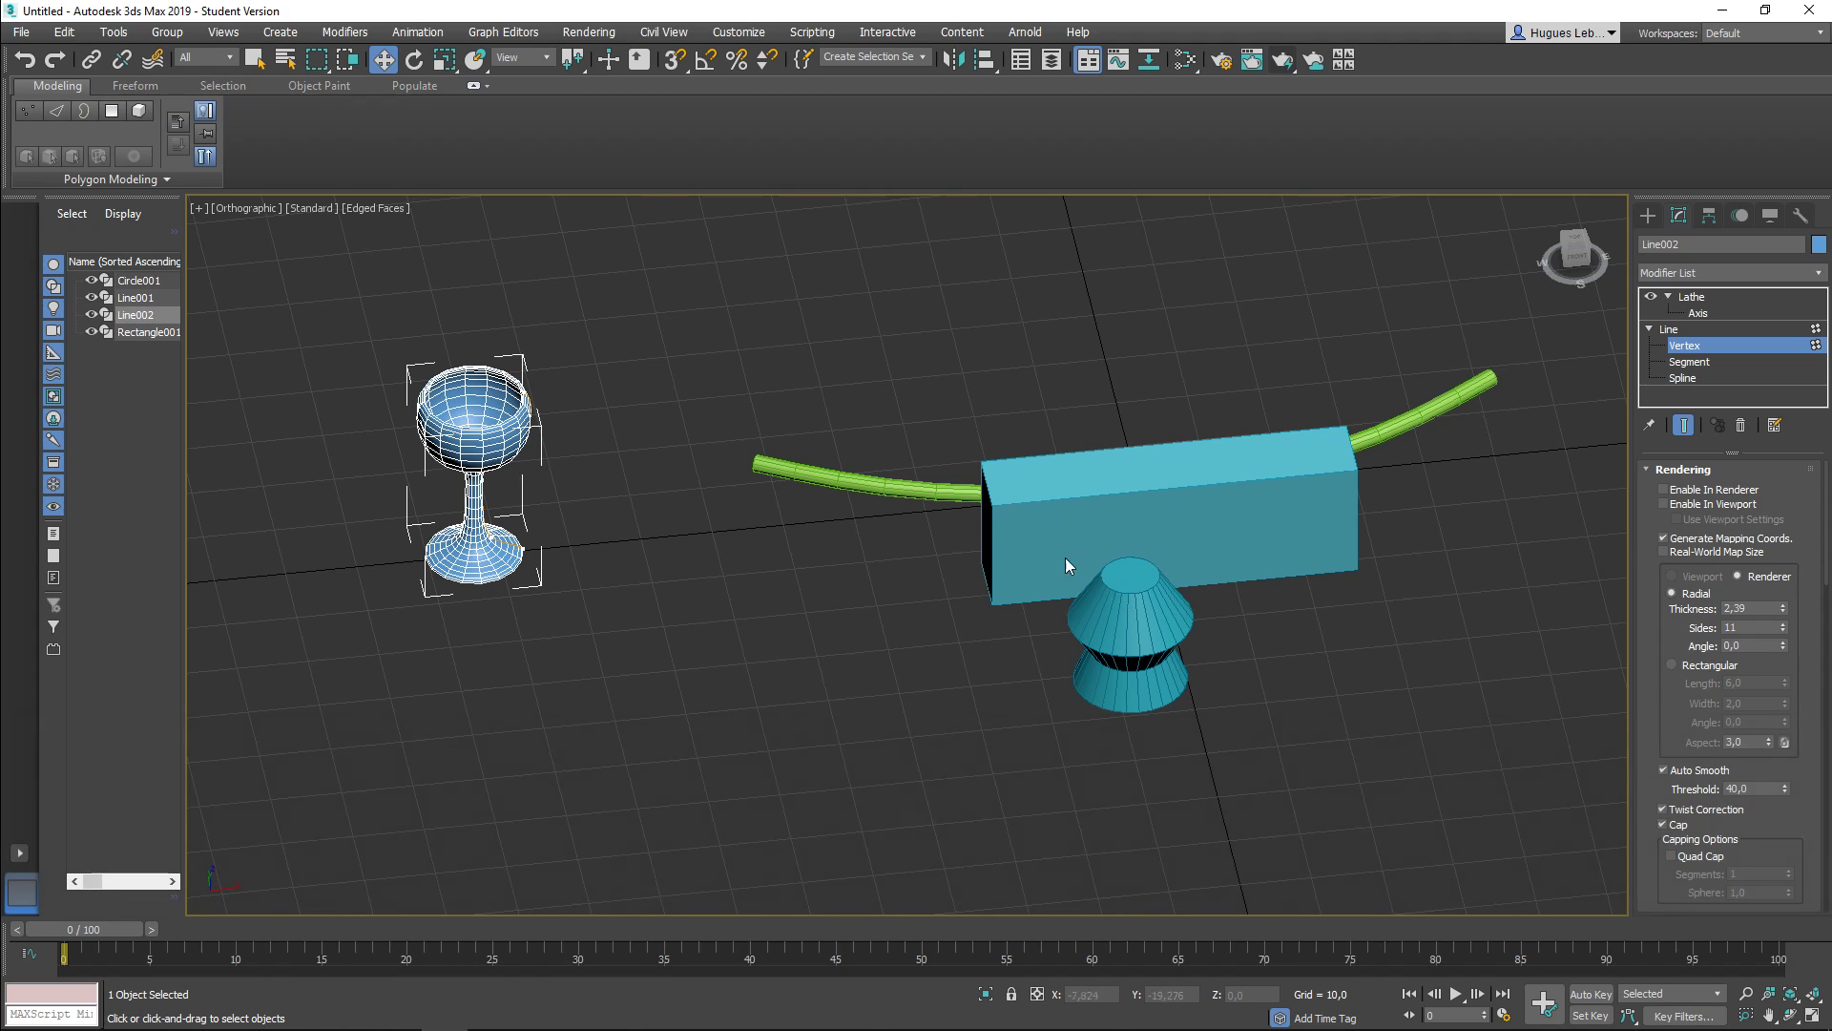
pyautogui.moveTo(1020, 369); pyautogui.dragTo(896, 378, button='middle')
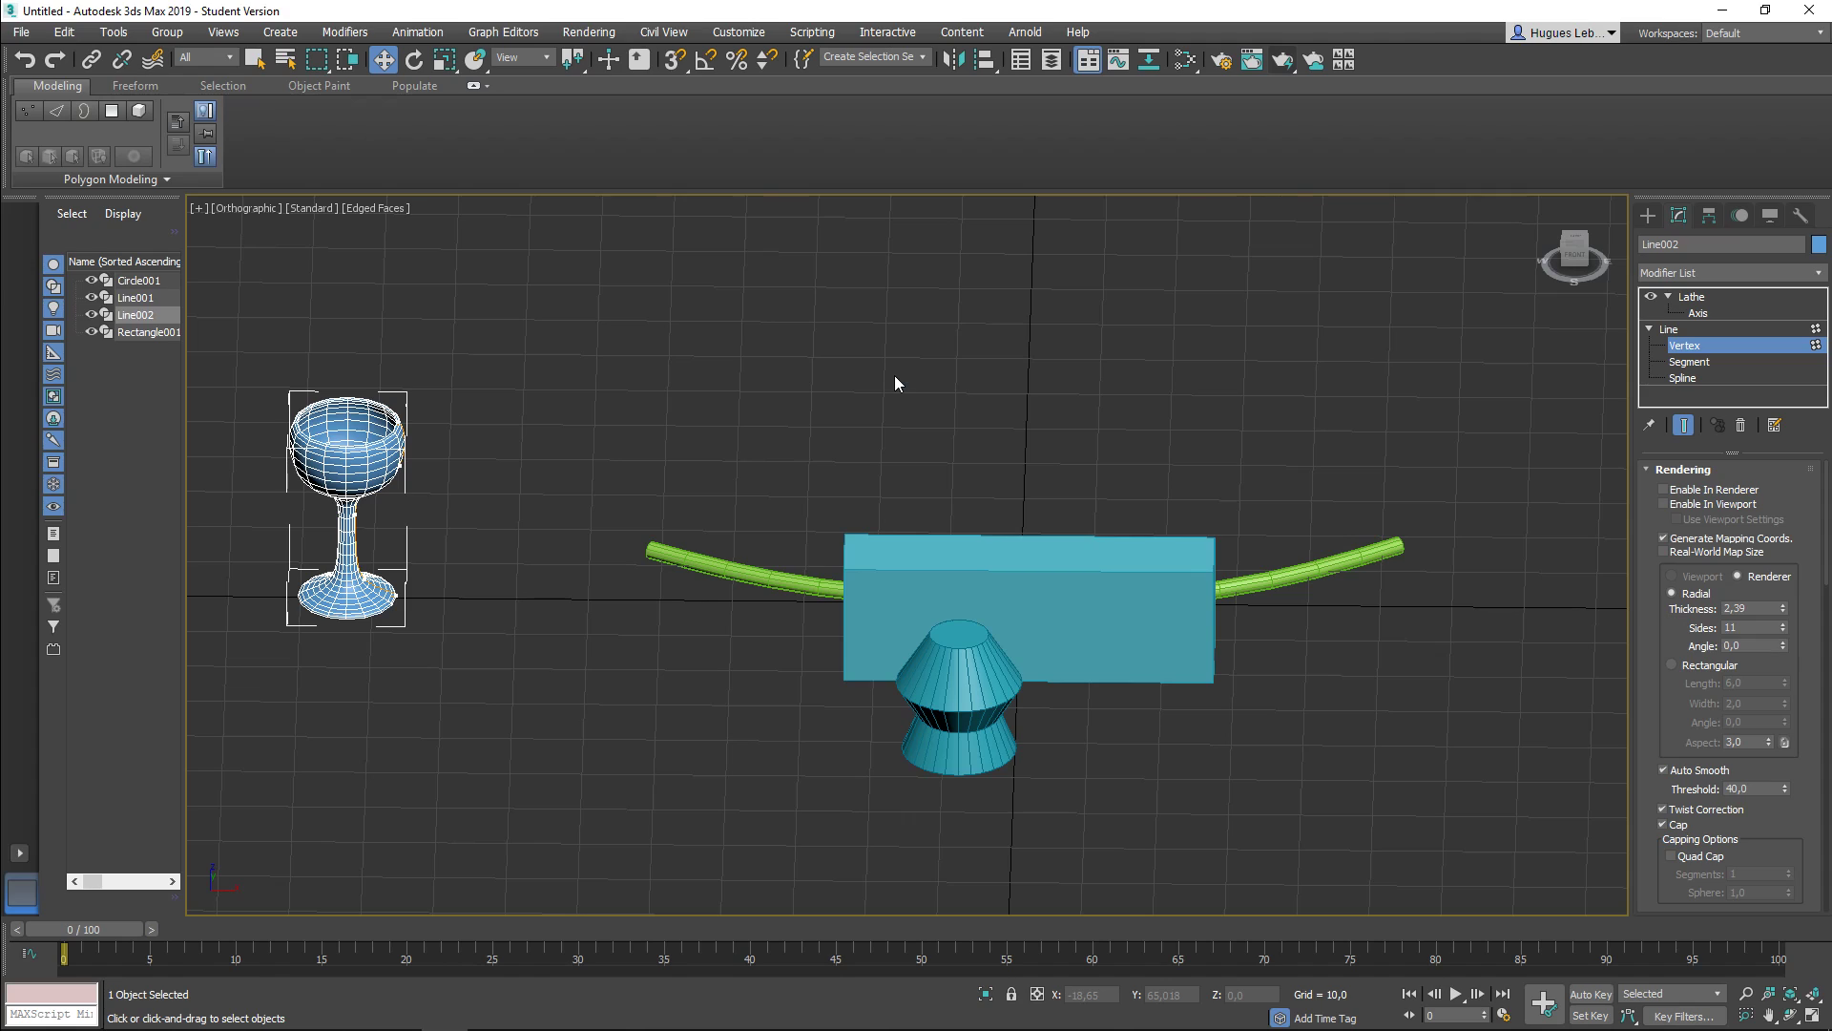
pyautogui.click(1648, 217)
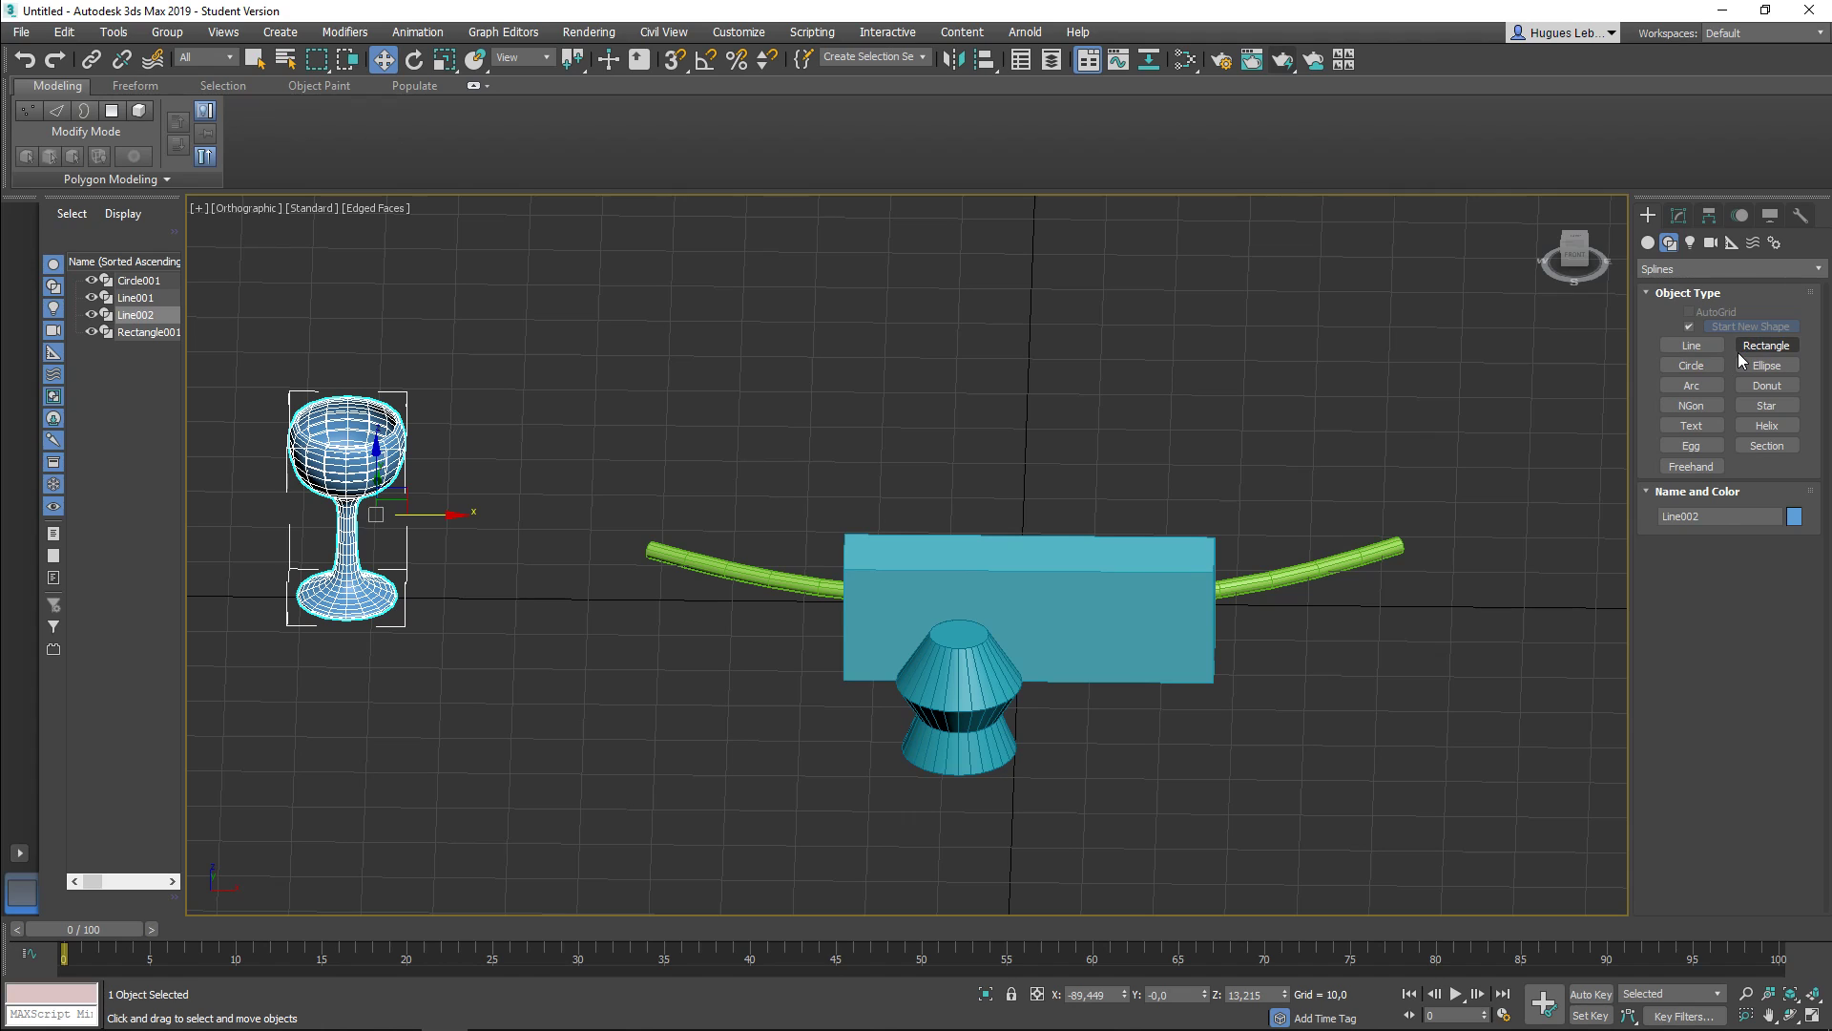
pyautogui.click(1691, 365)
pyautogui.scroll(-3, 1172, 631)
pyautogui.moveTo(1116, 615); pyautogui.dragTo(1006, 605, button='middle')
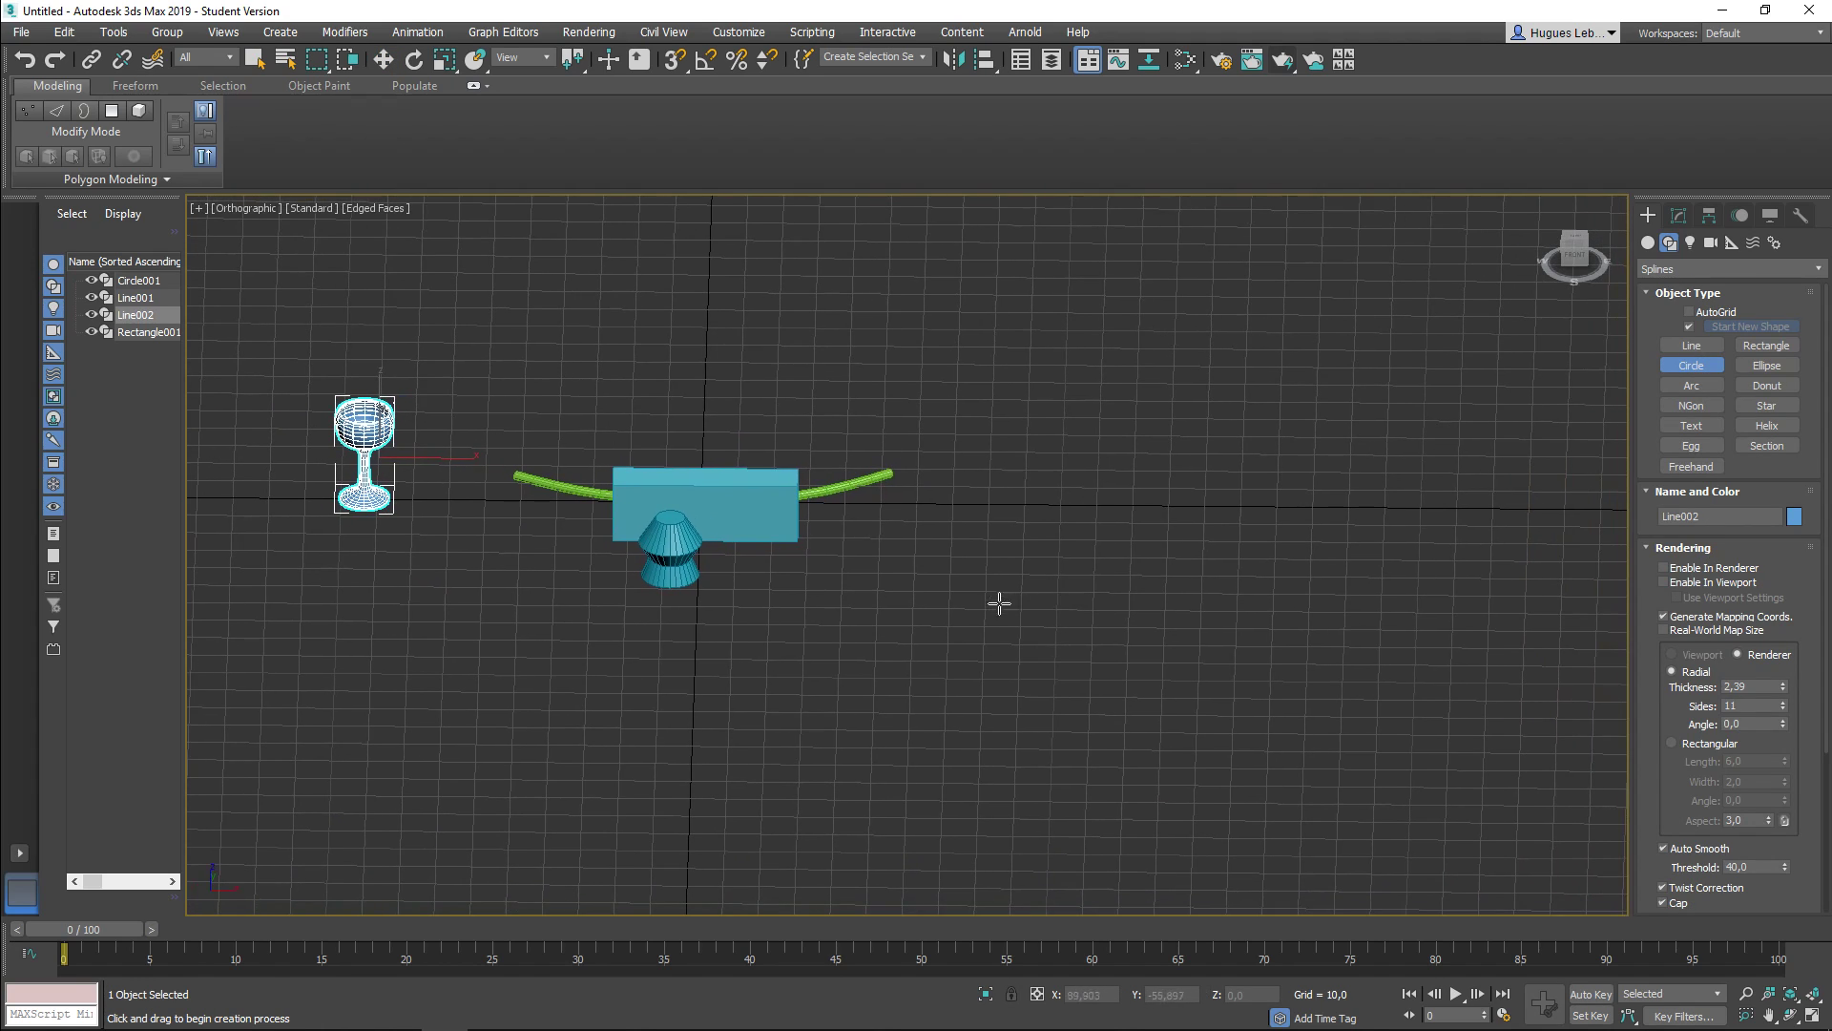
pyautogui.moveTo(1013, 572); pyautogui.dragTo(1032, 598)
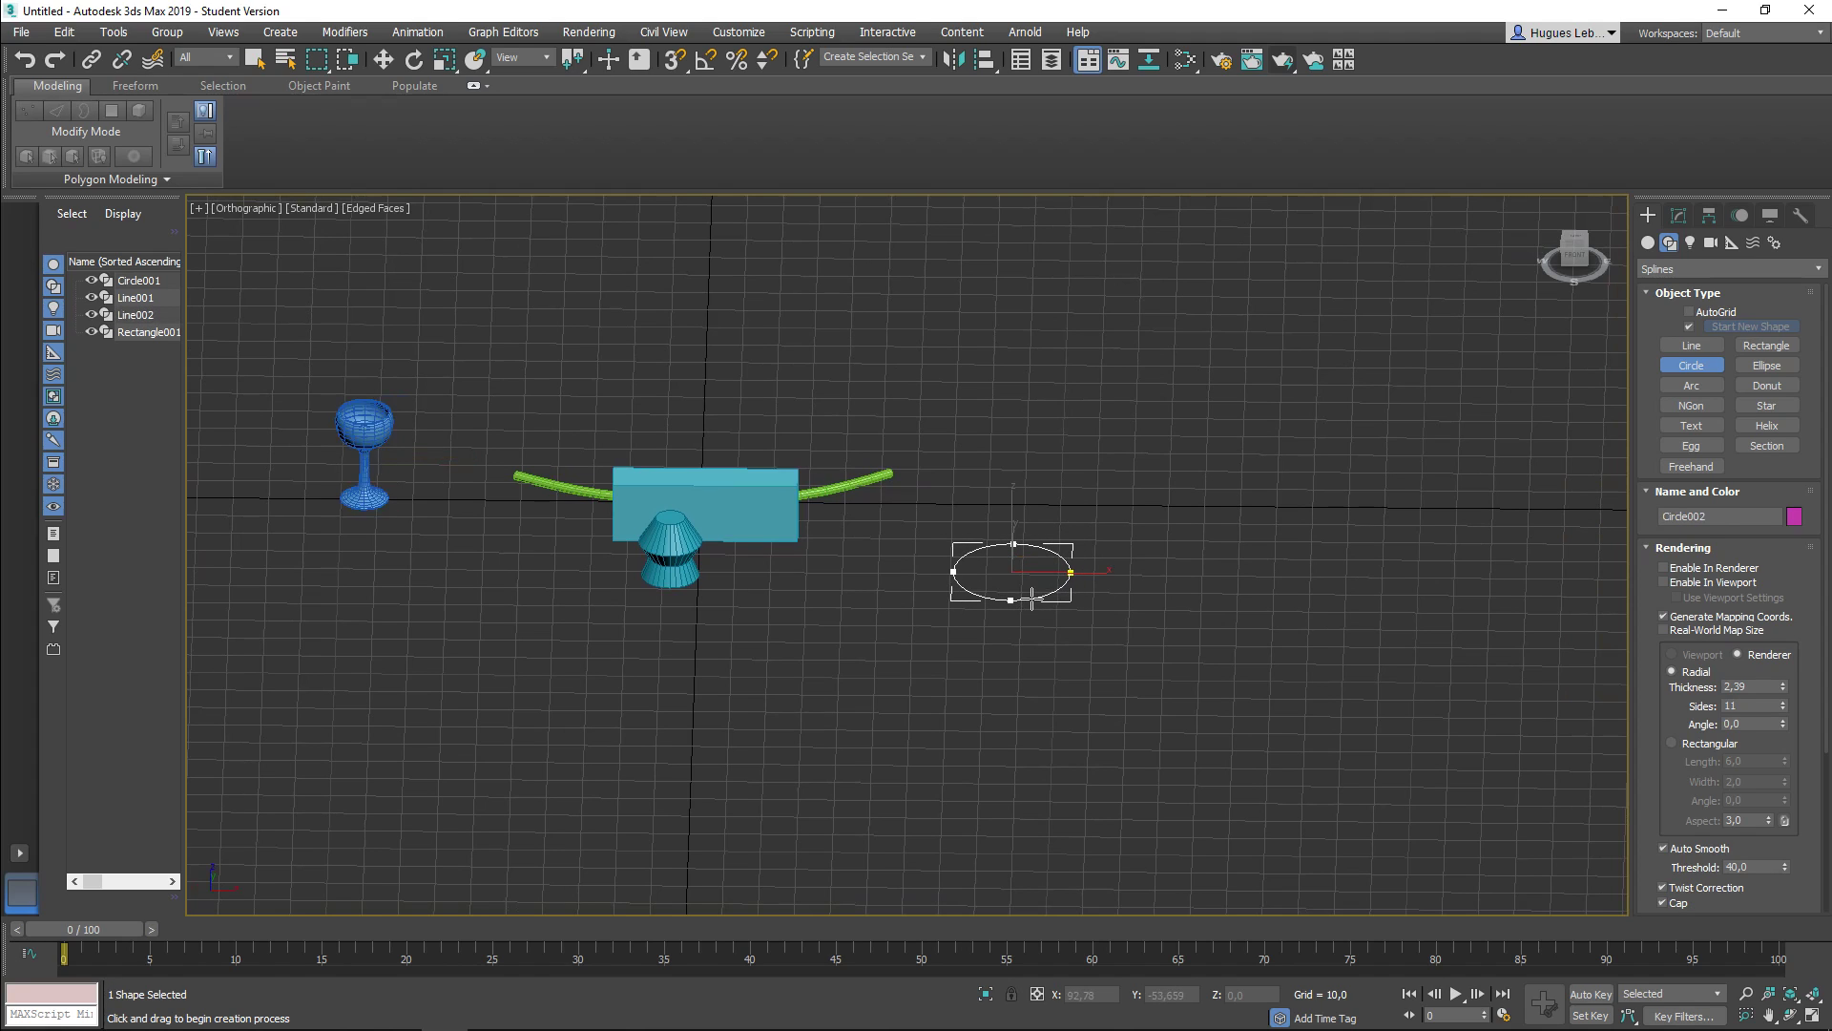
# Step: Convert the new circle to an Editable Spline and enter Vertex level to check its vertices
pyautogui.scroll(5, 1031, 598)
pyautogui.click(1679, 216)
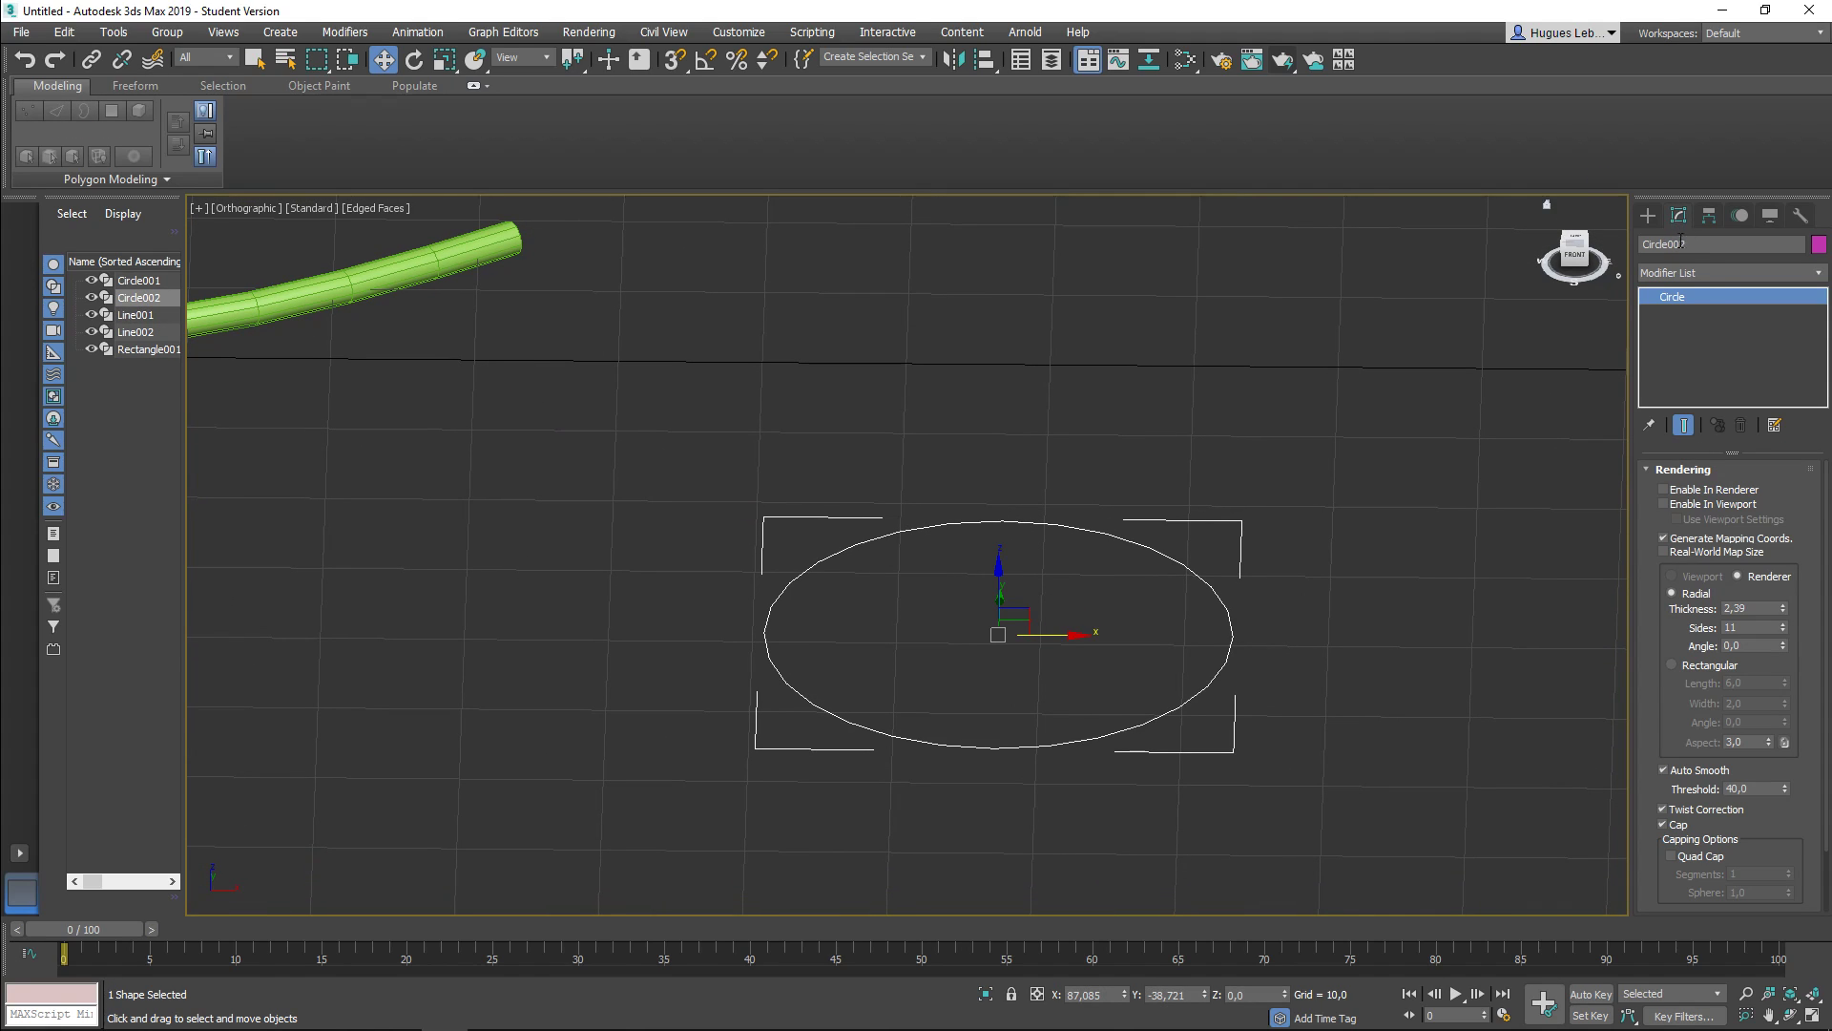
pyautogui.rightClick(1697, 297)
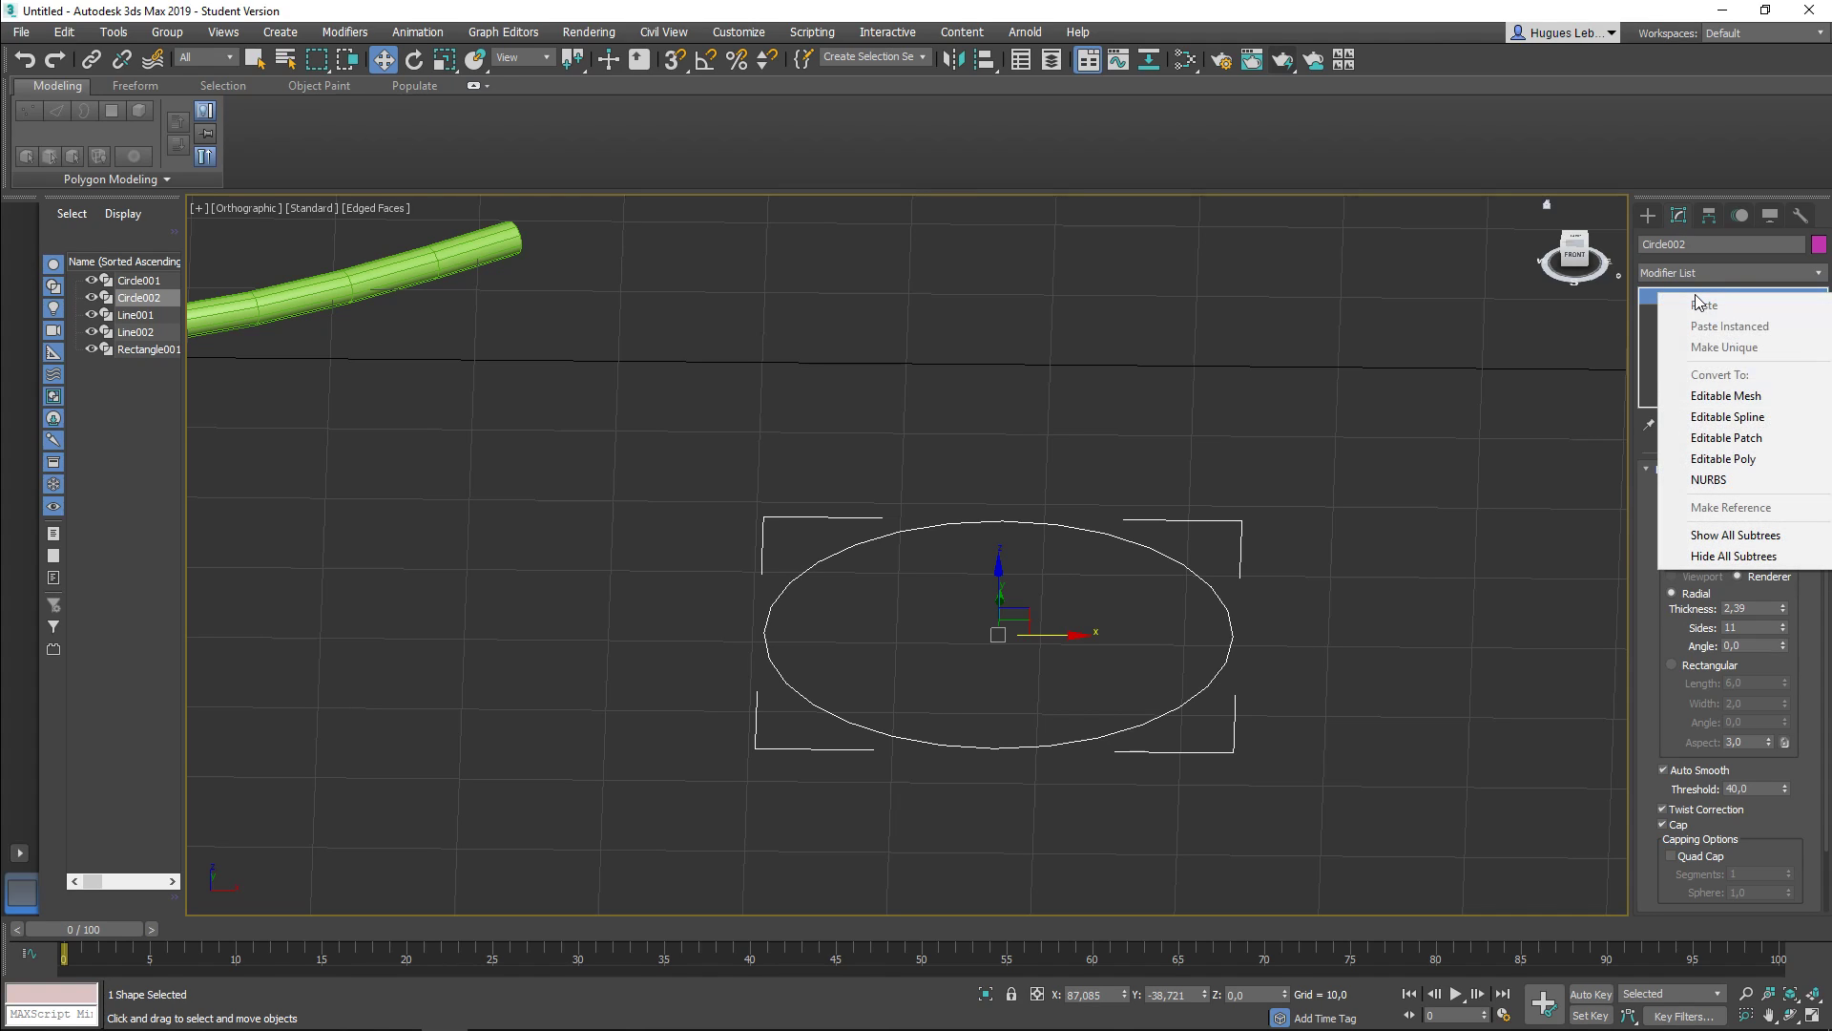
pyautogui.click(1685, 422)
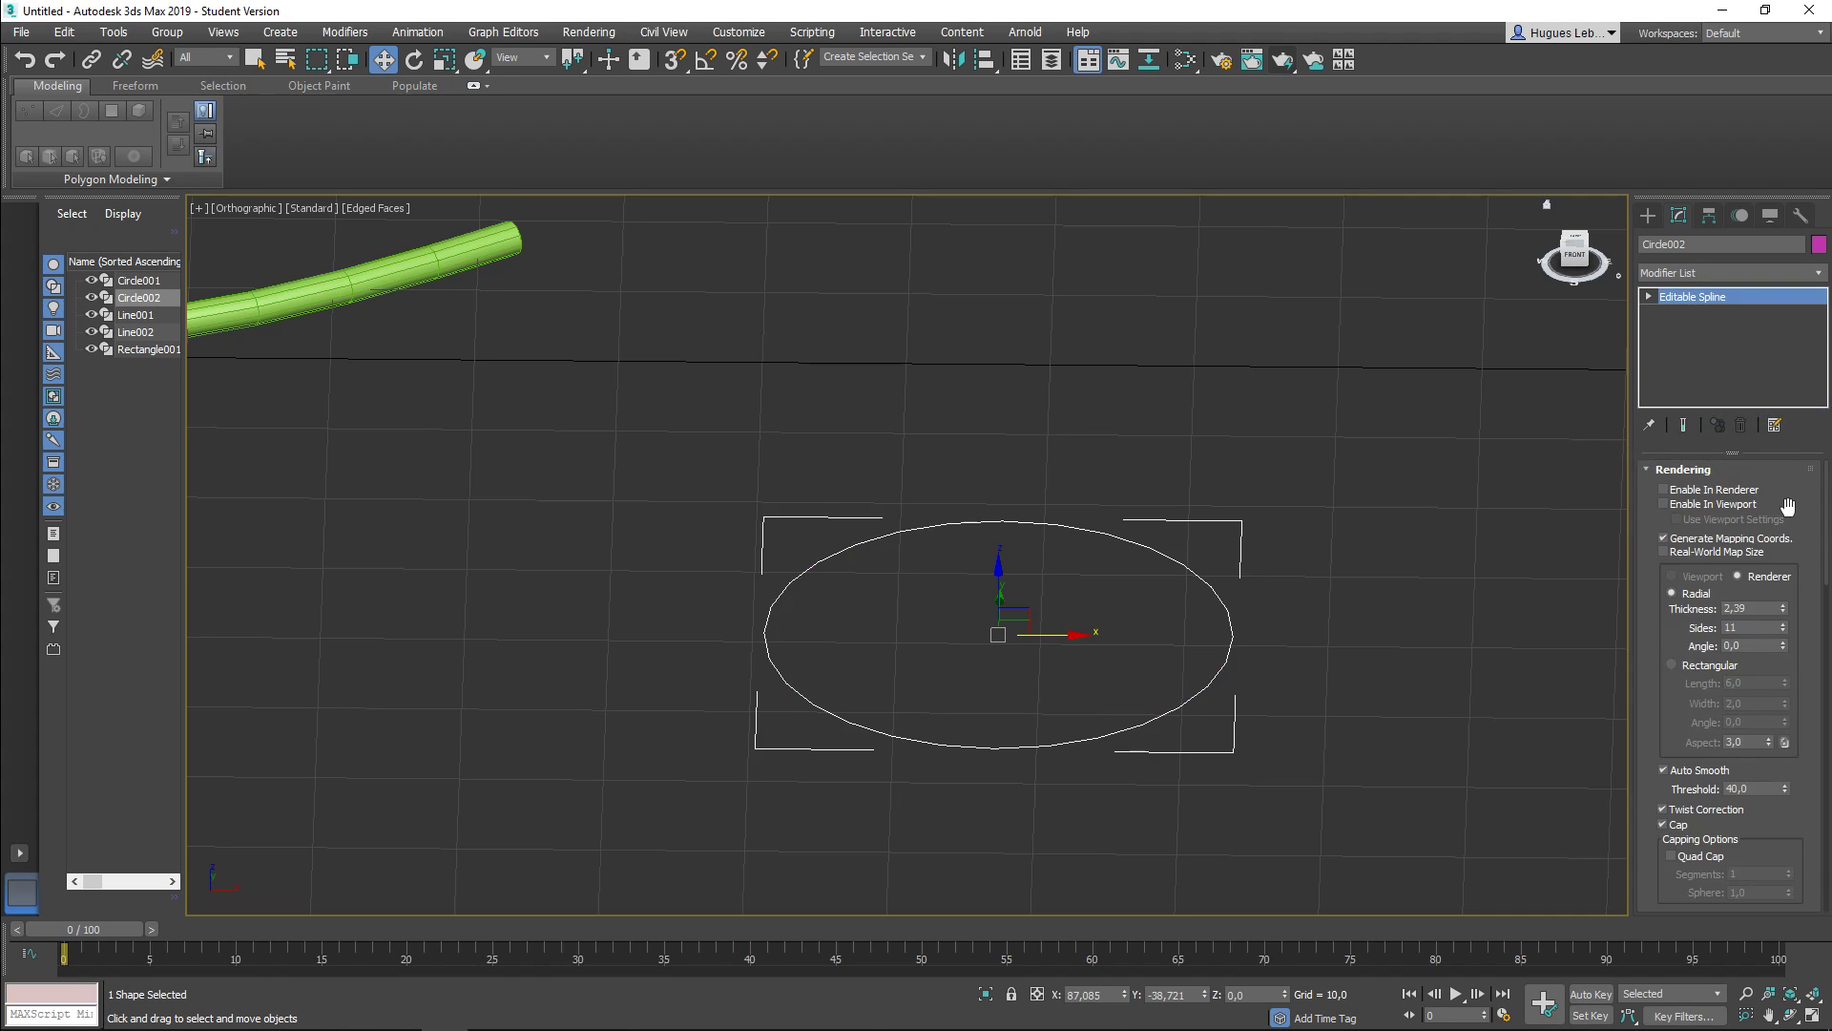
pyautogui.click(1649, 298)
pyautogui.click(1685, 313)
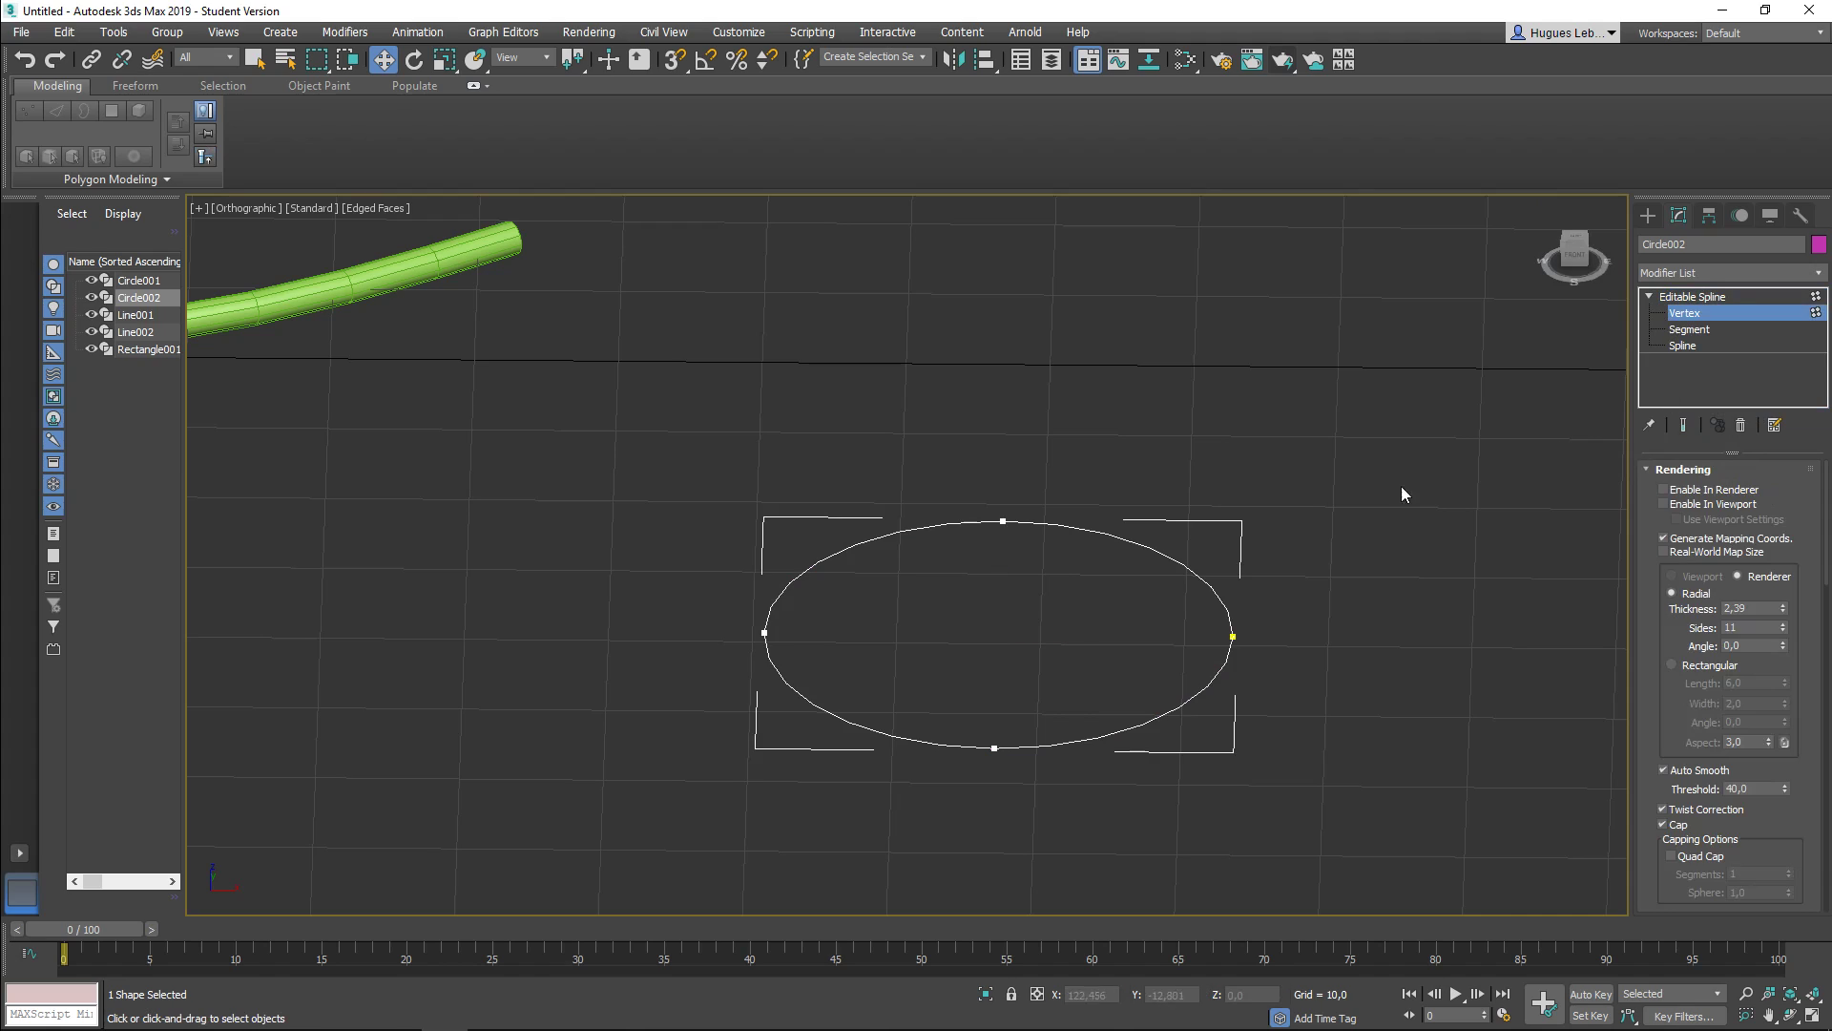
pyautogui.click(1002, 521)
pyautogui.click(994, 747)
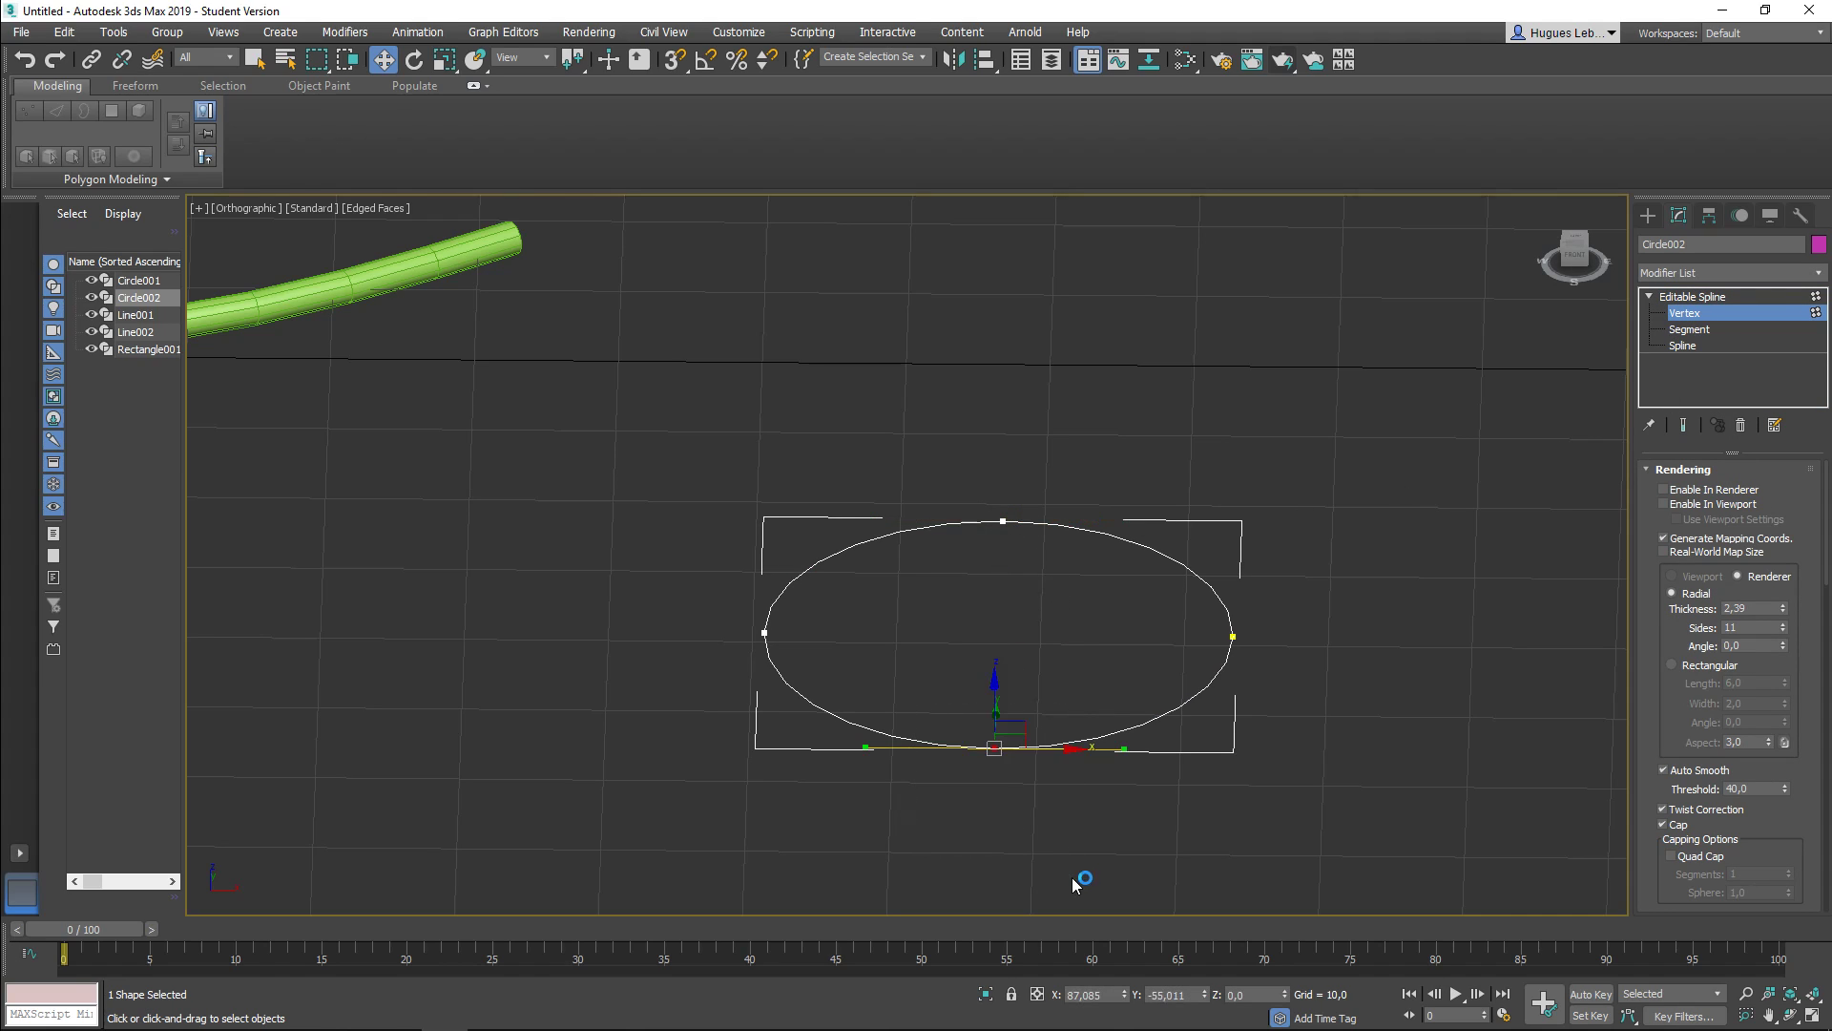
pyautogui.click(1086, 887)
pyautogui.moveTo(1231, 780); pyautogui.dragTo(1190, 715, button='middle')
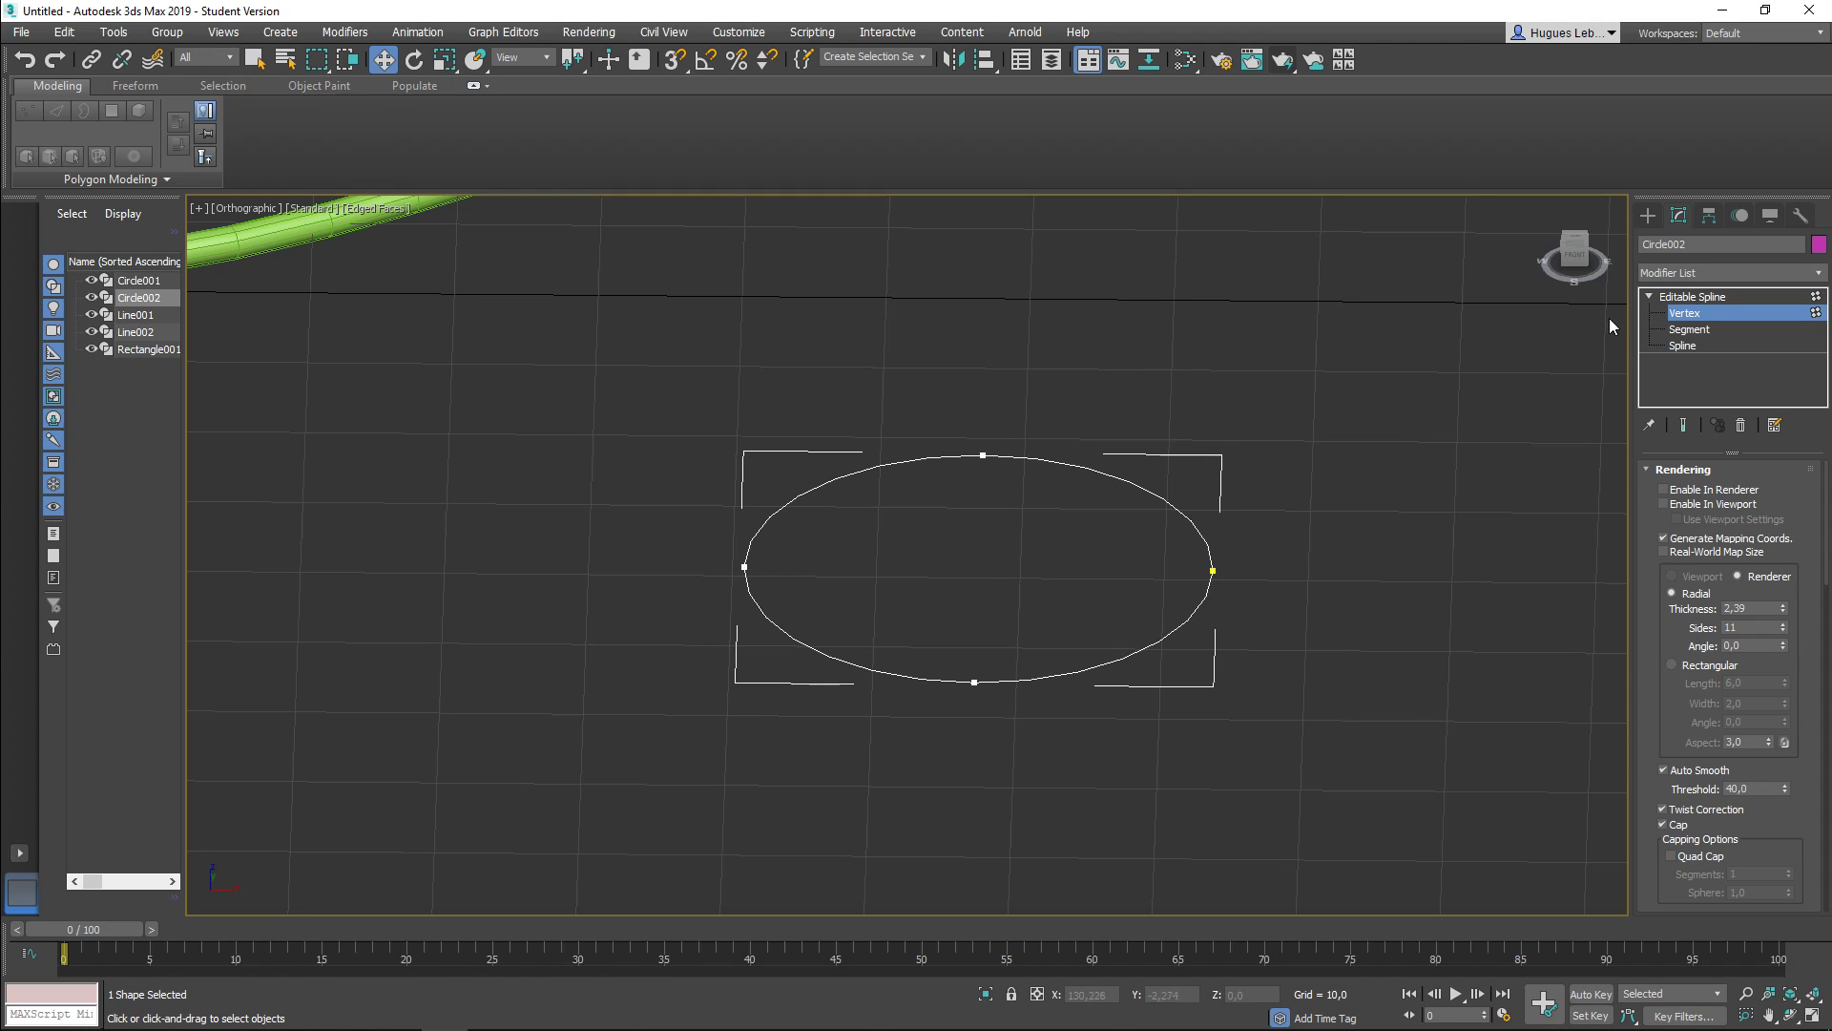
# Step: Refine the circle with an extra vertex immediately beside its front vertex and another immediately beside its back vertex
pyautogui.scroll(-5, 1792, 499)
pyautogui.scroll(-5, 1780, 724)
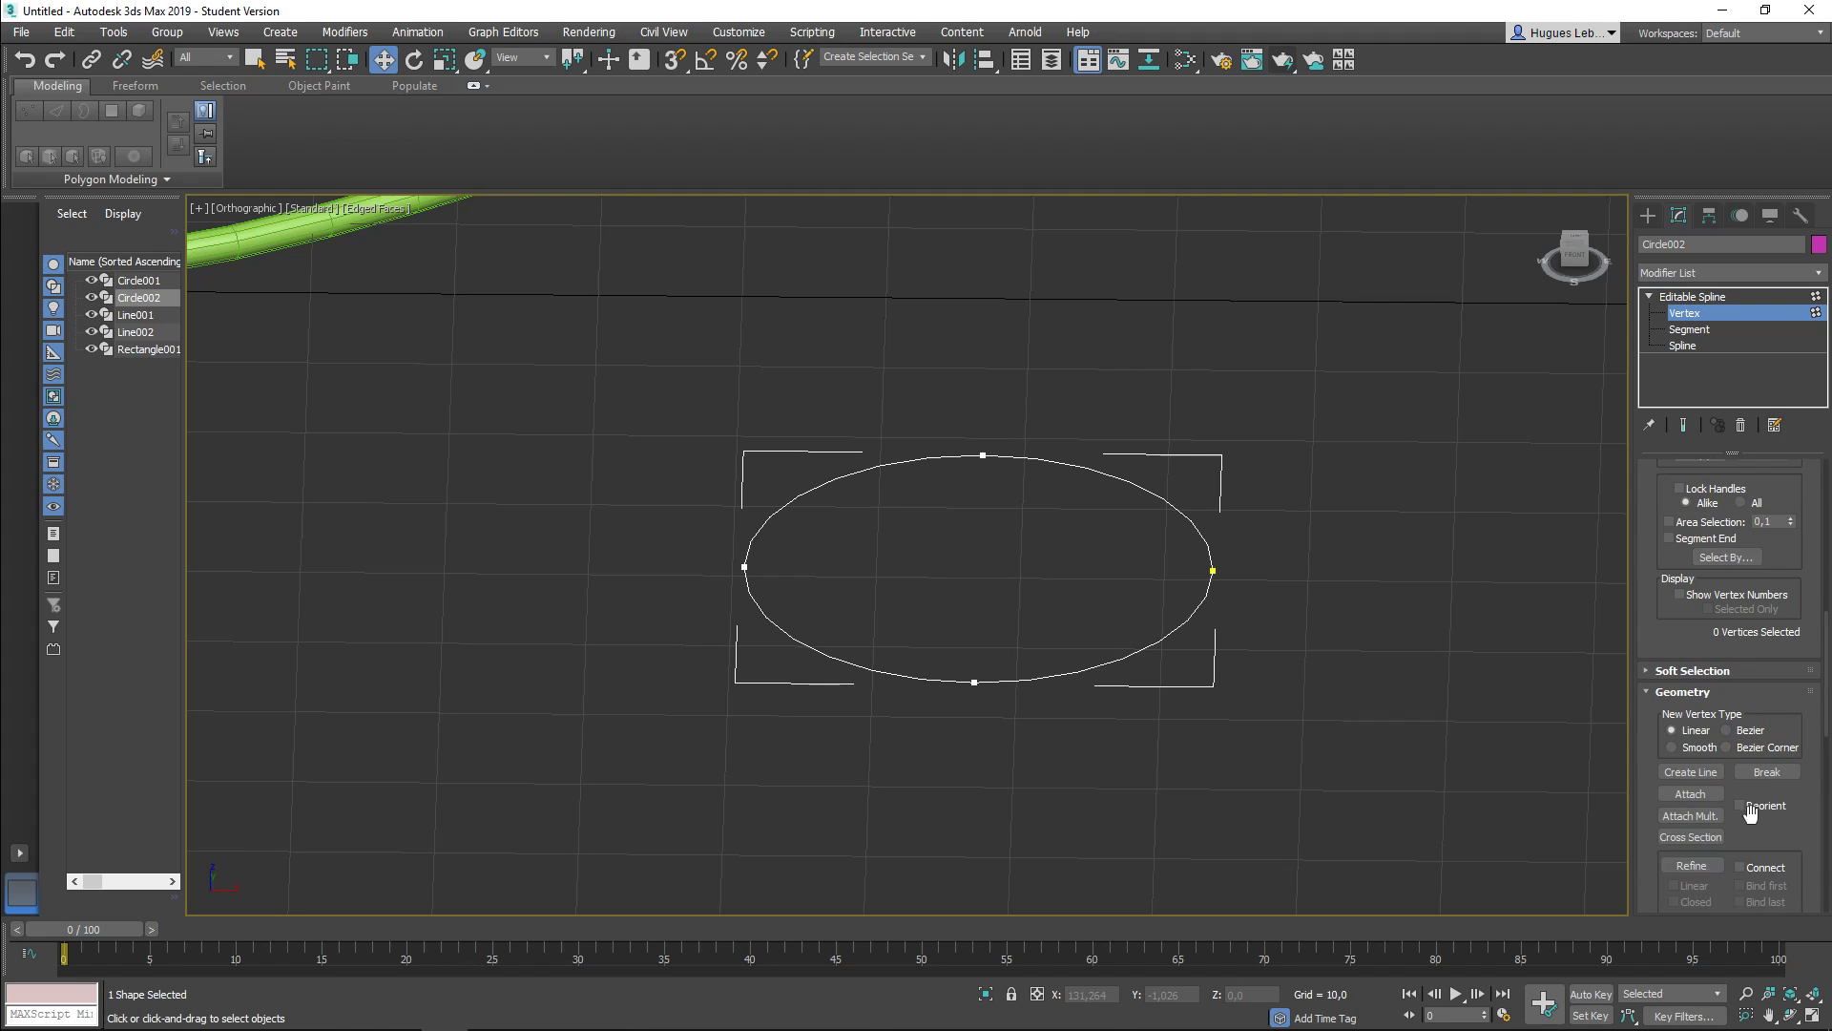
pyautogui.scroll(-1, 1749, 846)
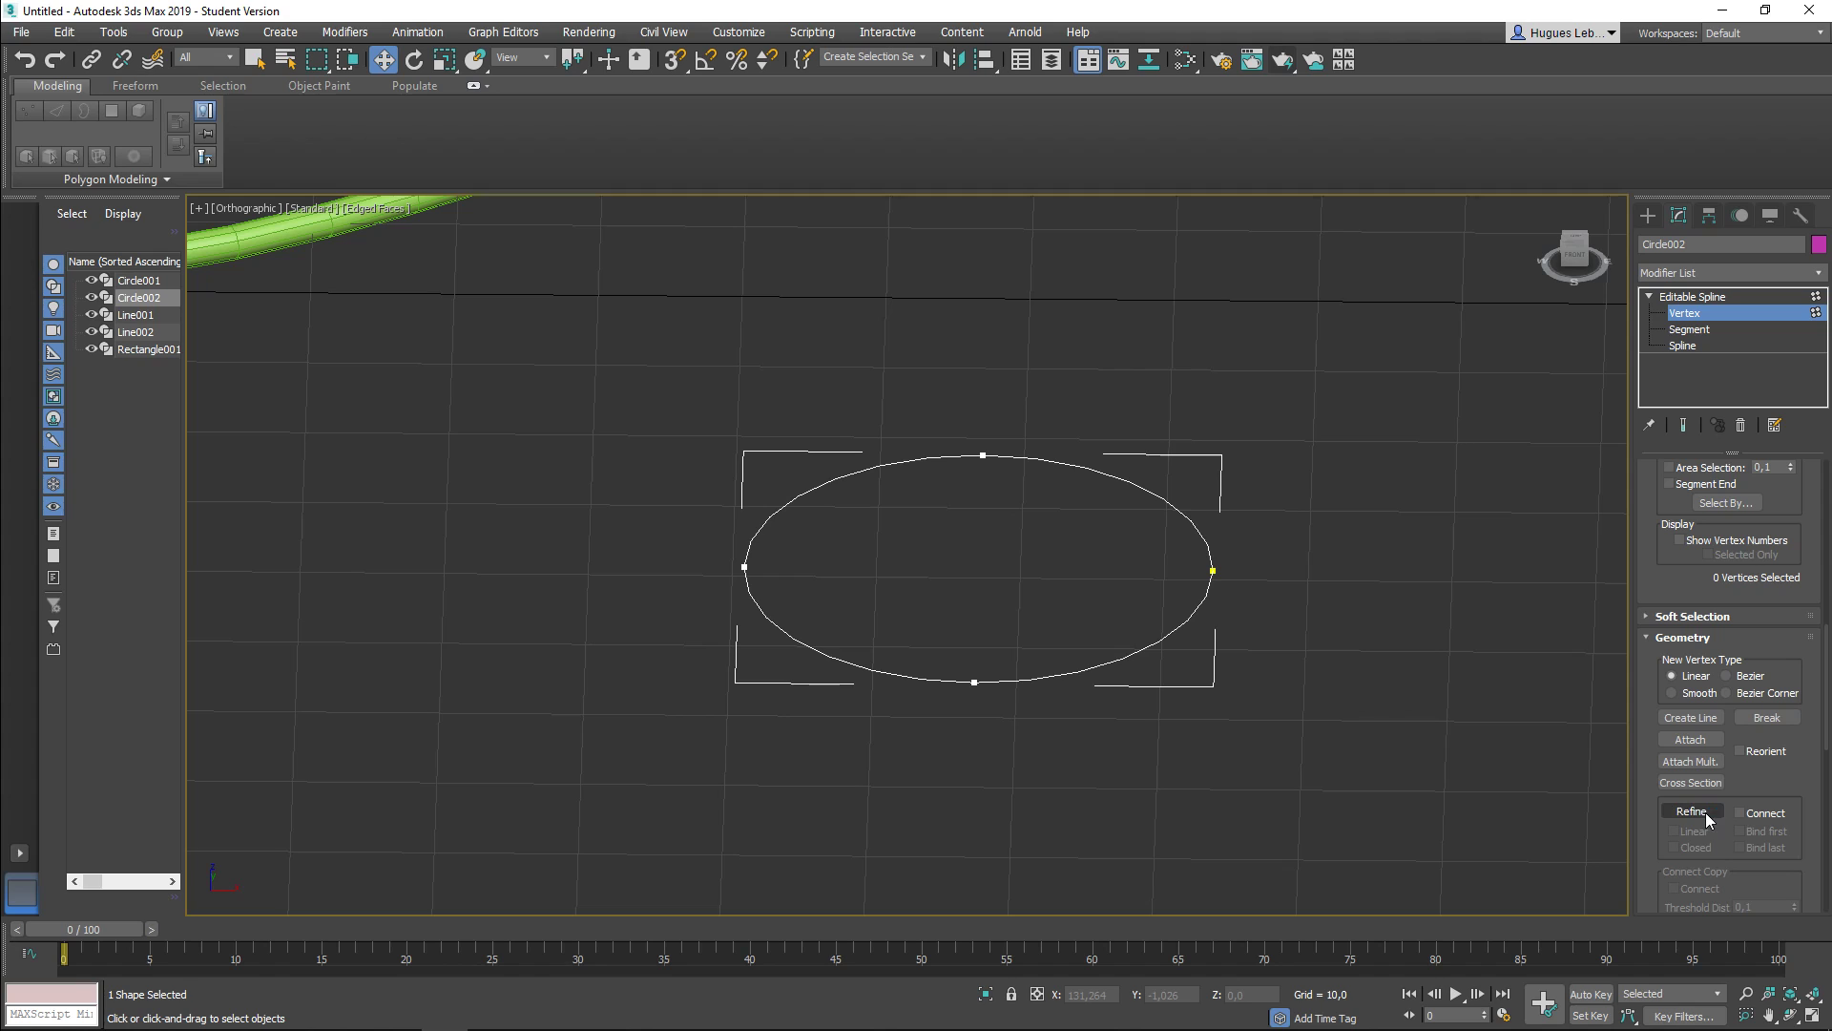
pyautogui.click(1691, 812)
pyautogui.scroll(4, 1050, 601)
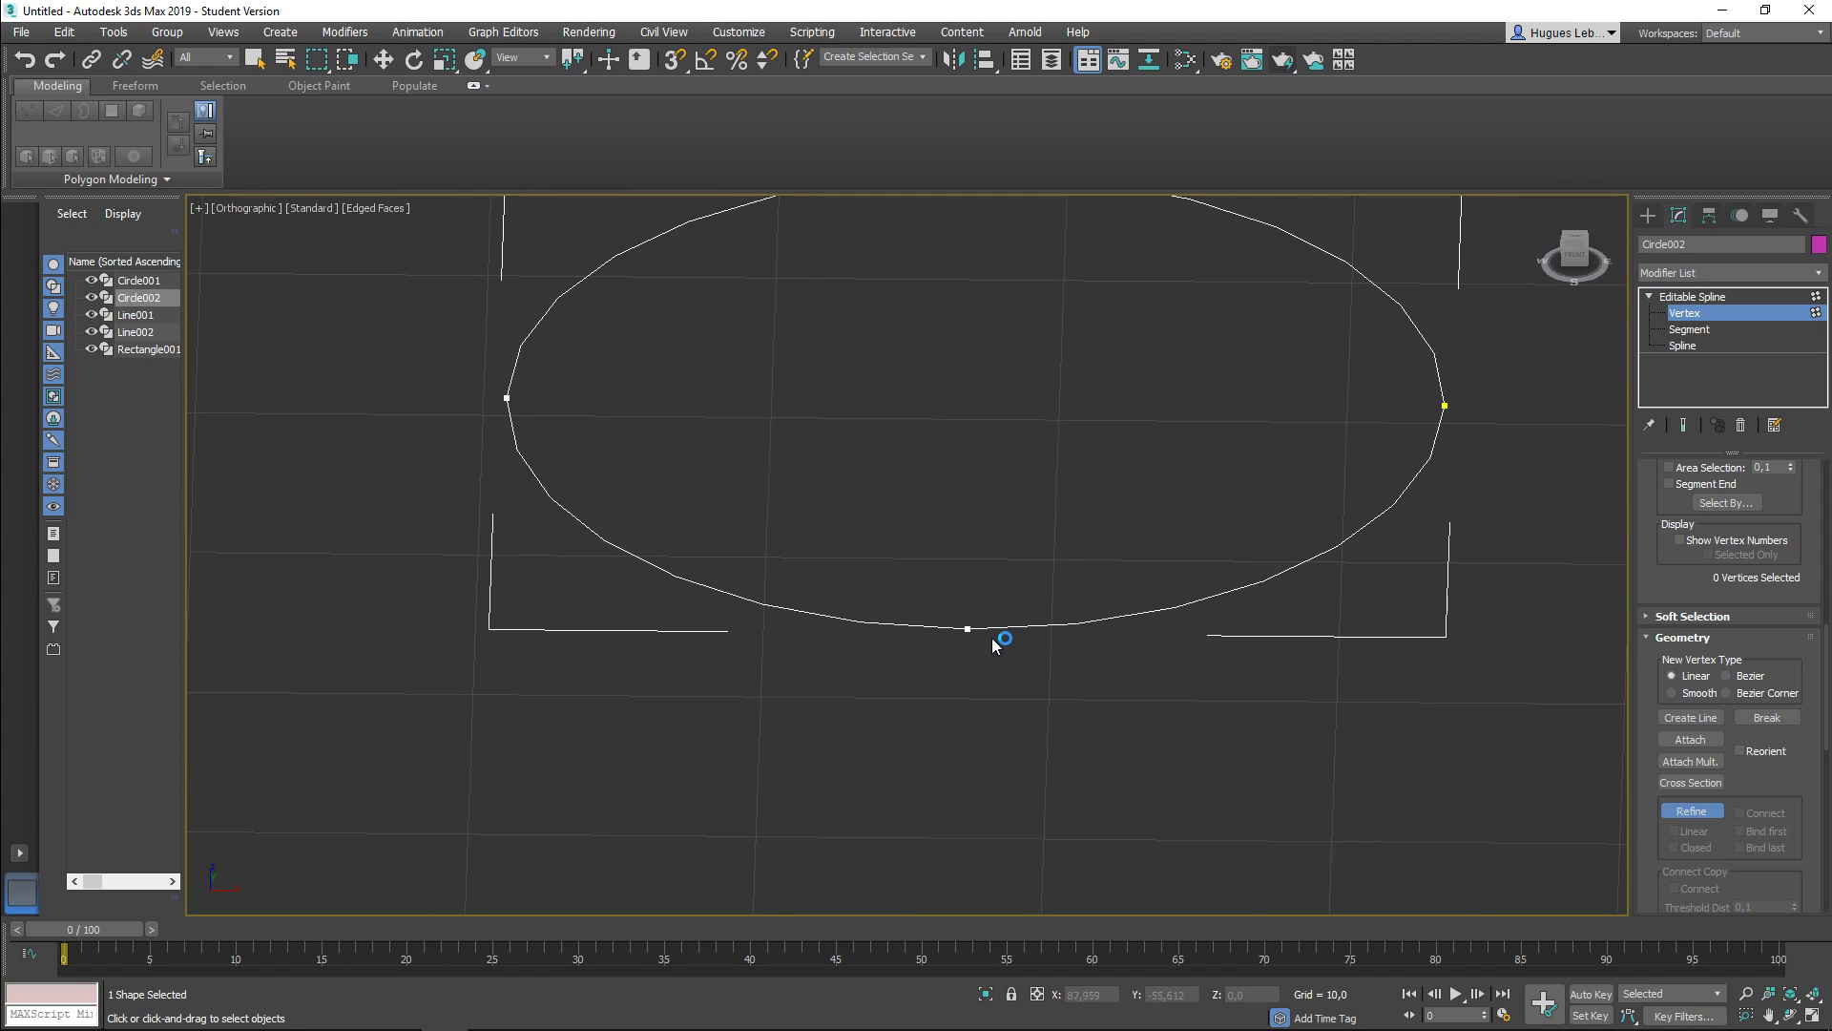
pyautogui.click(973, 629)
pyautogui.moveTo(1017, 442); pyautogui.dragTo(987, 775, button='middle')
pyautogui.scroll(4, 962, 518)
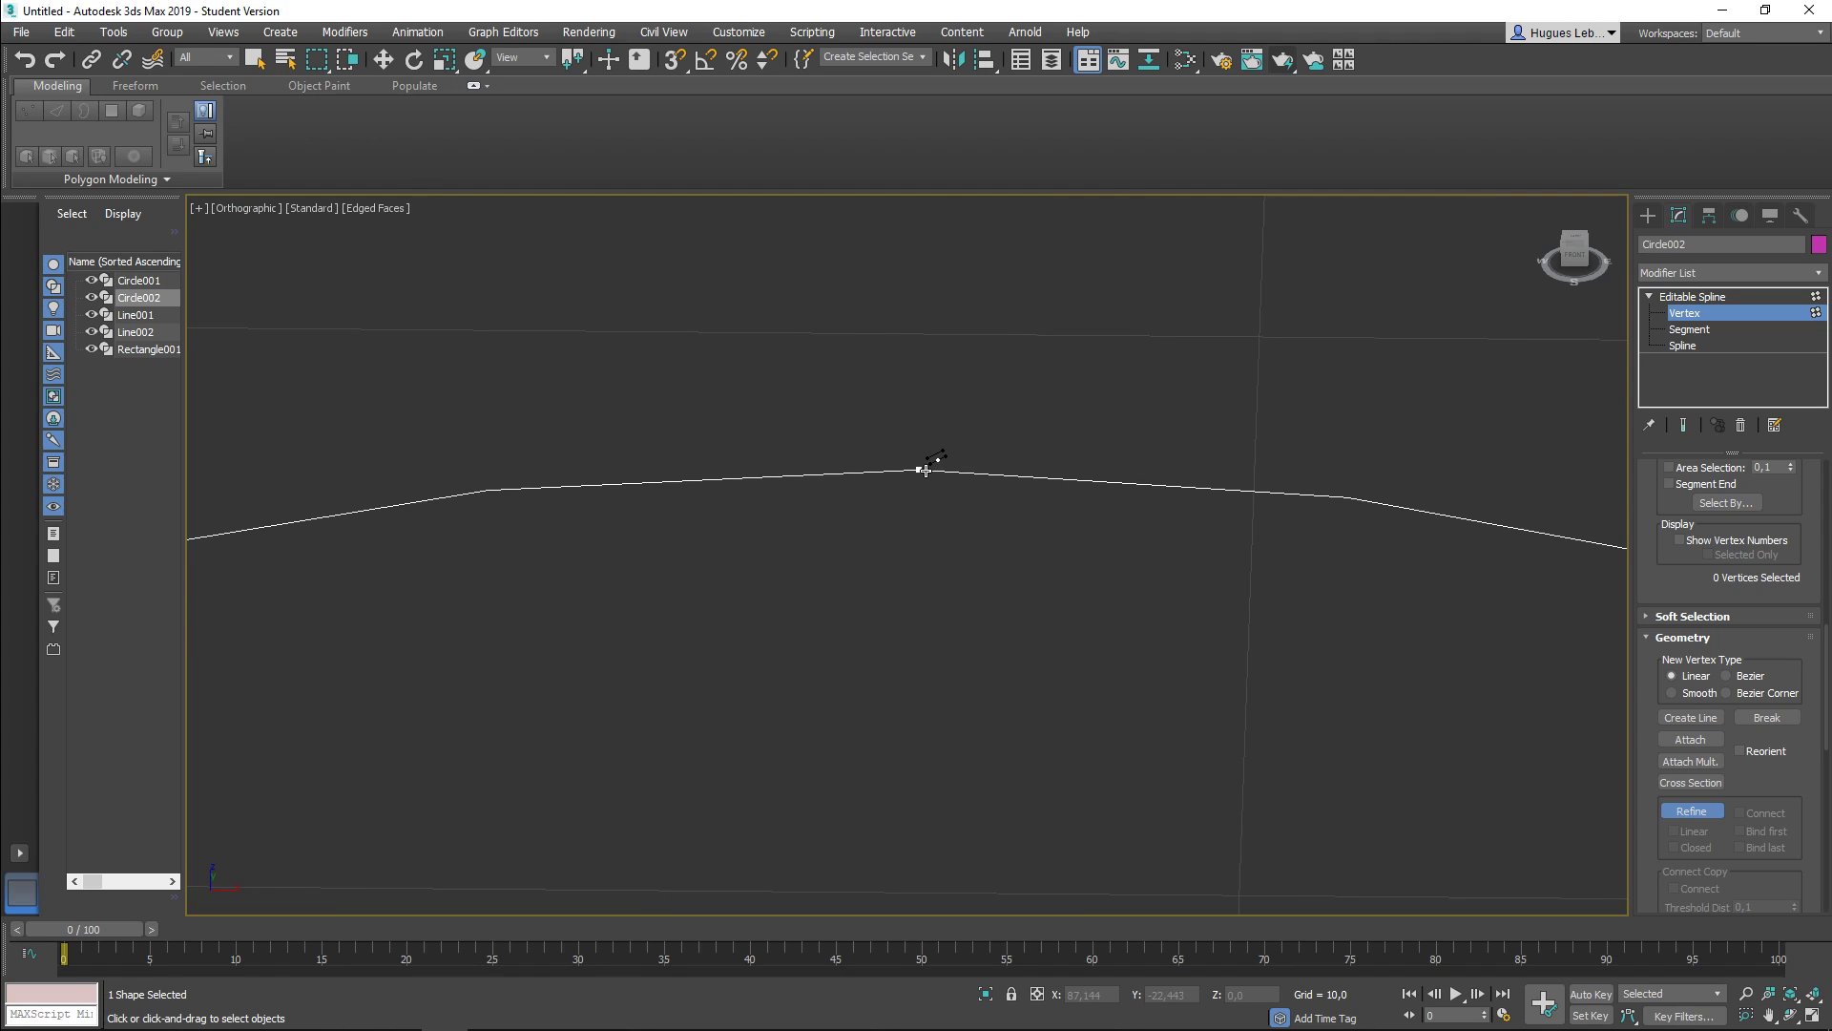
pyautogui.scroll(-8, 992, 654)
pyautogui.scroll(4, 1002, 659)
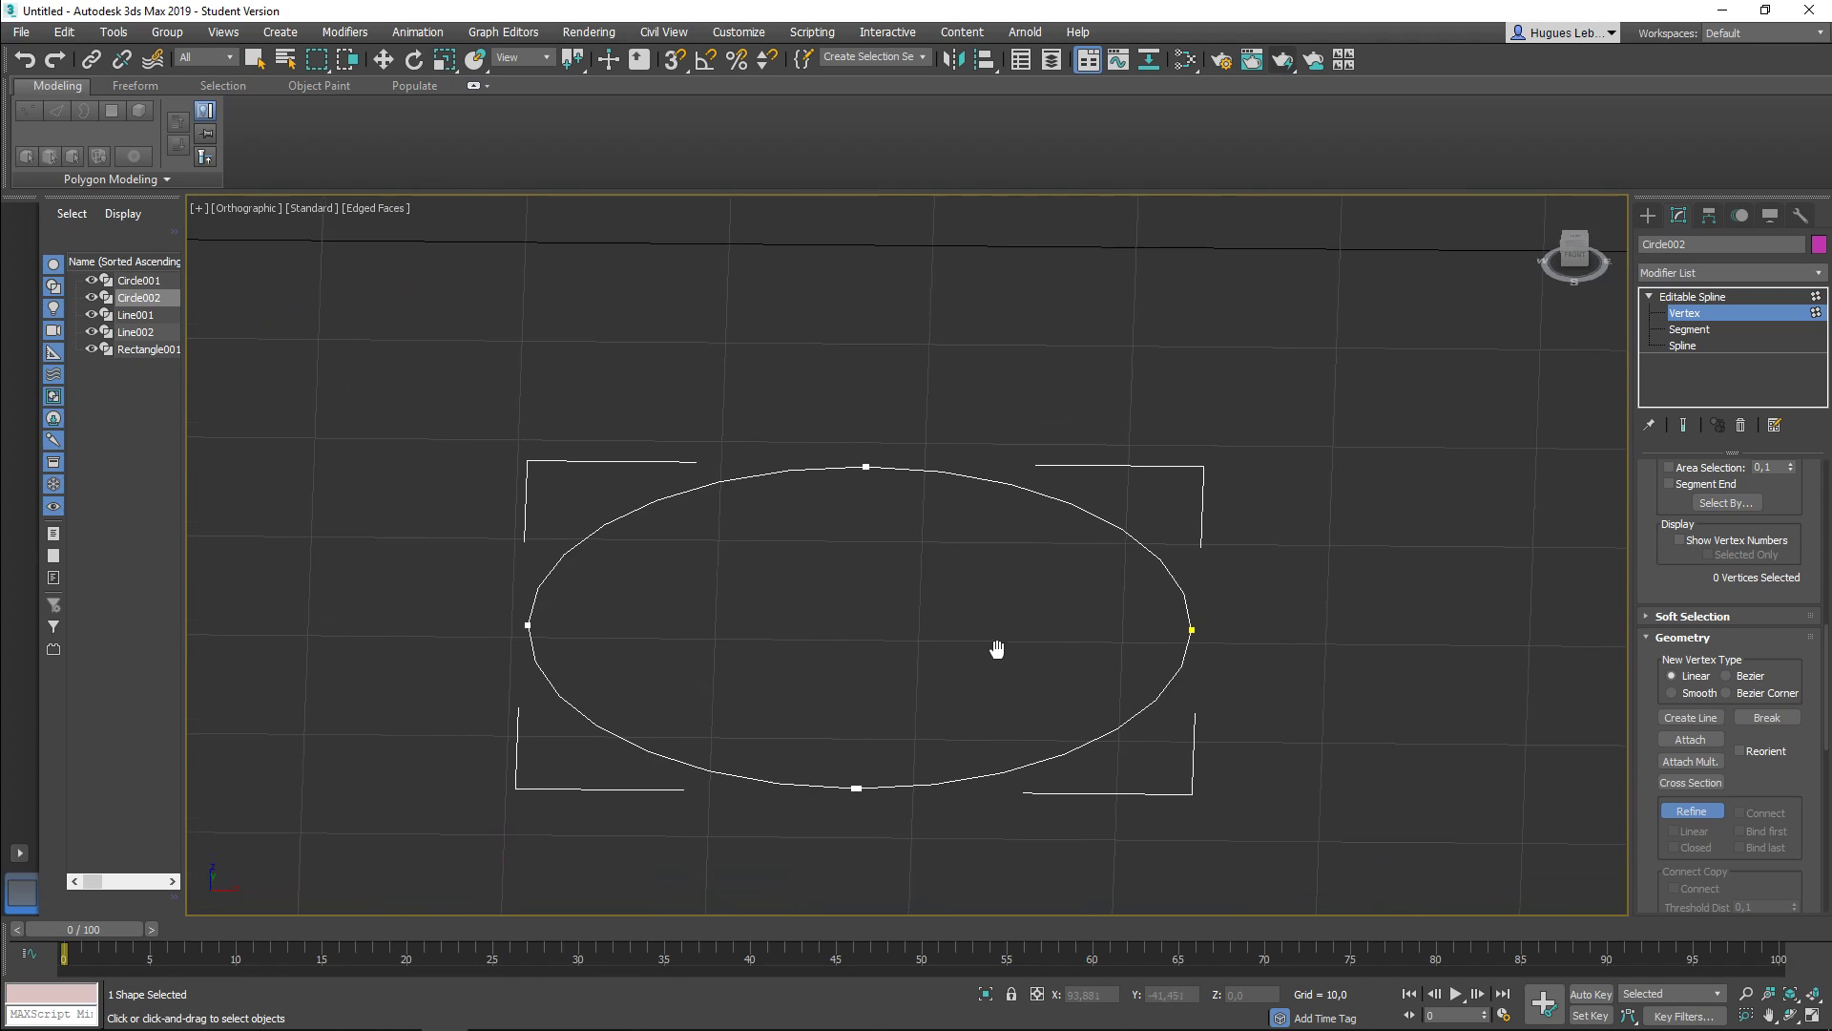
pyautogui.moveTo(990, 638); pyautogui.dragTo(997, 629, button='middle')
pyautogui.click(1691, 810)
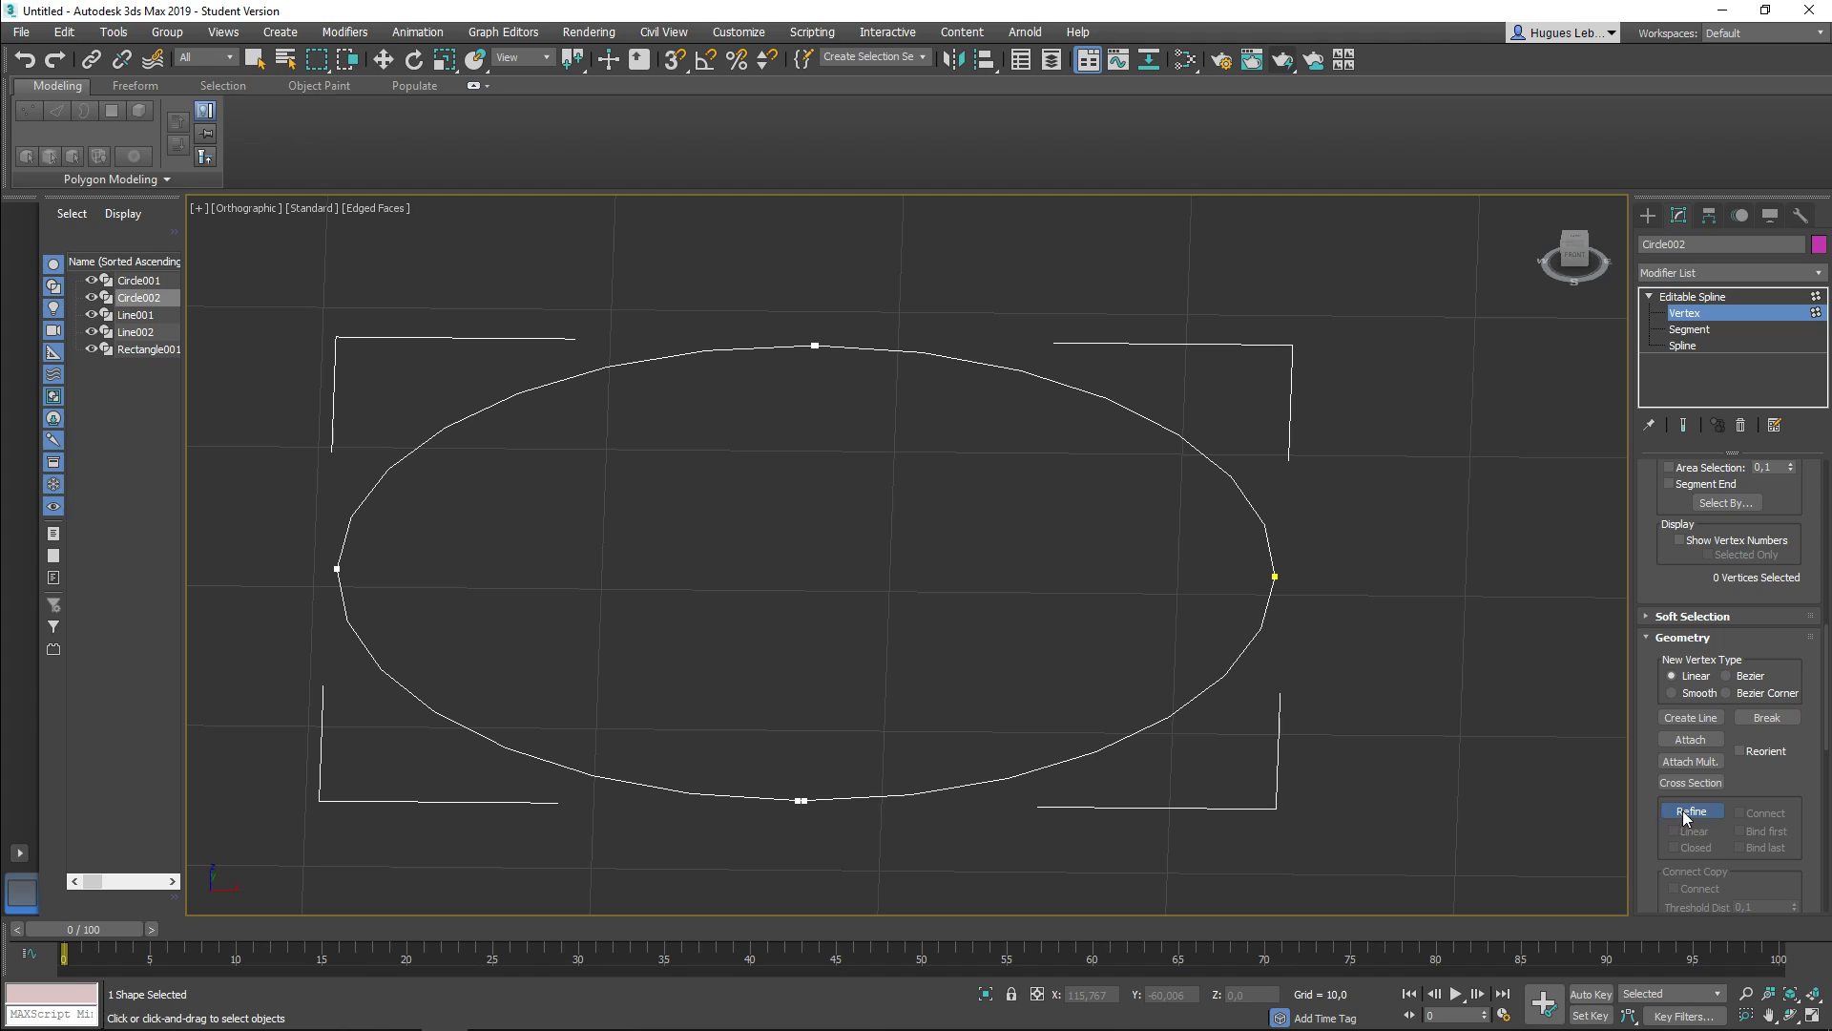
# Step: Stretch the circle into a long slot by moving the end vertex and one vertex of each front and back pair outward along X
pyautogui.moveTo(1371, 277); pyautogui.dragTo(861, 847)
pyautogui.moveTo(824, 327); pyautogui.dragTo(992, 735, button='middle')
pyautogui.scroll(6, 989, 732)
pyautogui.moveTo(1035, 794); pyautogui.dragTo(988, 485, button='middle')
pyautogui.scroll(3, 993, 605)
pyautogui.keyDown('ctrl'); pyautogui.click(892, 544); pyautogui.keyUp('ctrl')
pyautogui.scroll(-5, 907, 573)
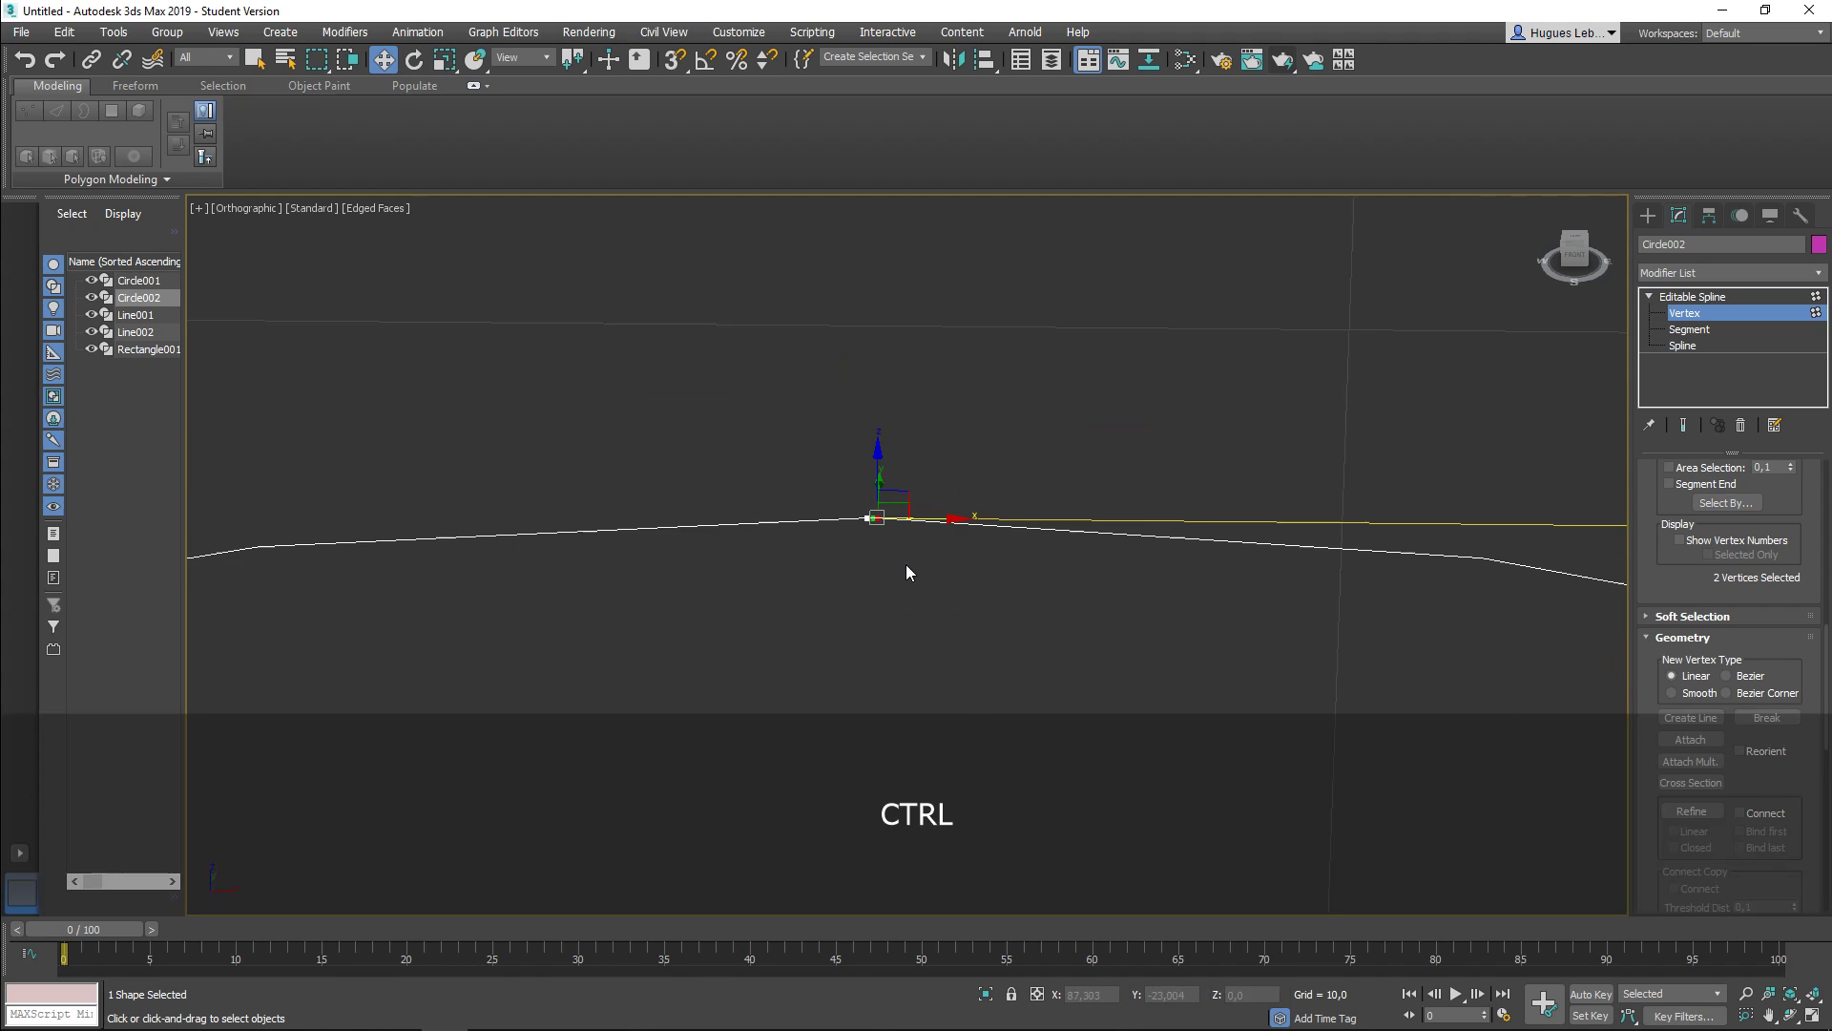
pyautogui.moveTo(948, 610); pyautogui.dragTo(998, 404, button='middle')
pyautogui.scroll(5, 988, 543)
pyautogui.moveTo(728, 646); pyautogui.dragTo(859, 536, button='middle')
pyautogui.scroll(1, 861, 534)
pyautogui.keyDown('ctrl'); pyautogui.click(836, 602); pyautogui.keyUp('ctrl')
pyautogui.scroll(-6, 1084, 446)
pyautogui.moveTo(1149, 389); pyautogui.dragTo(1047, 502, button='middle')
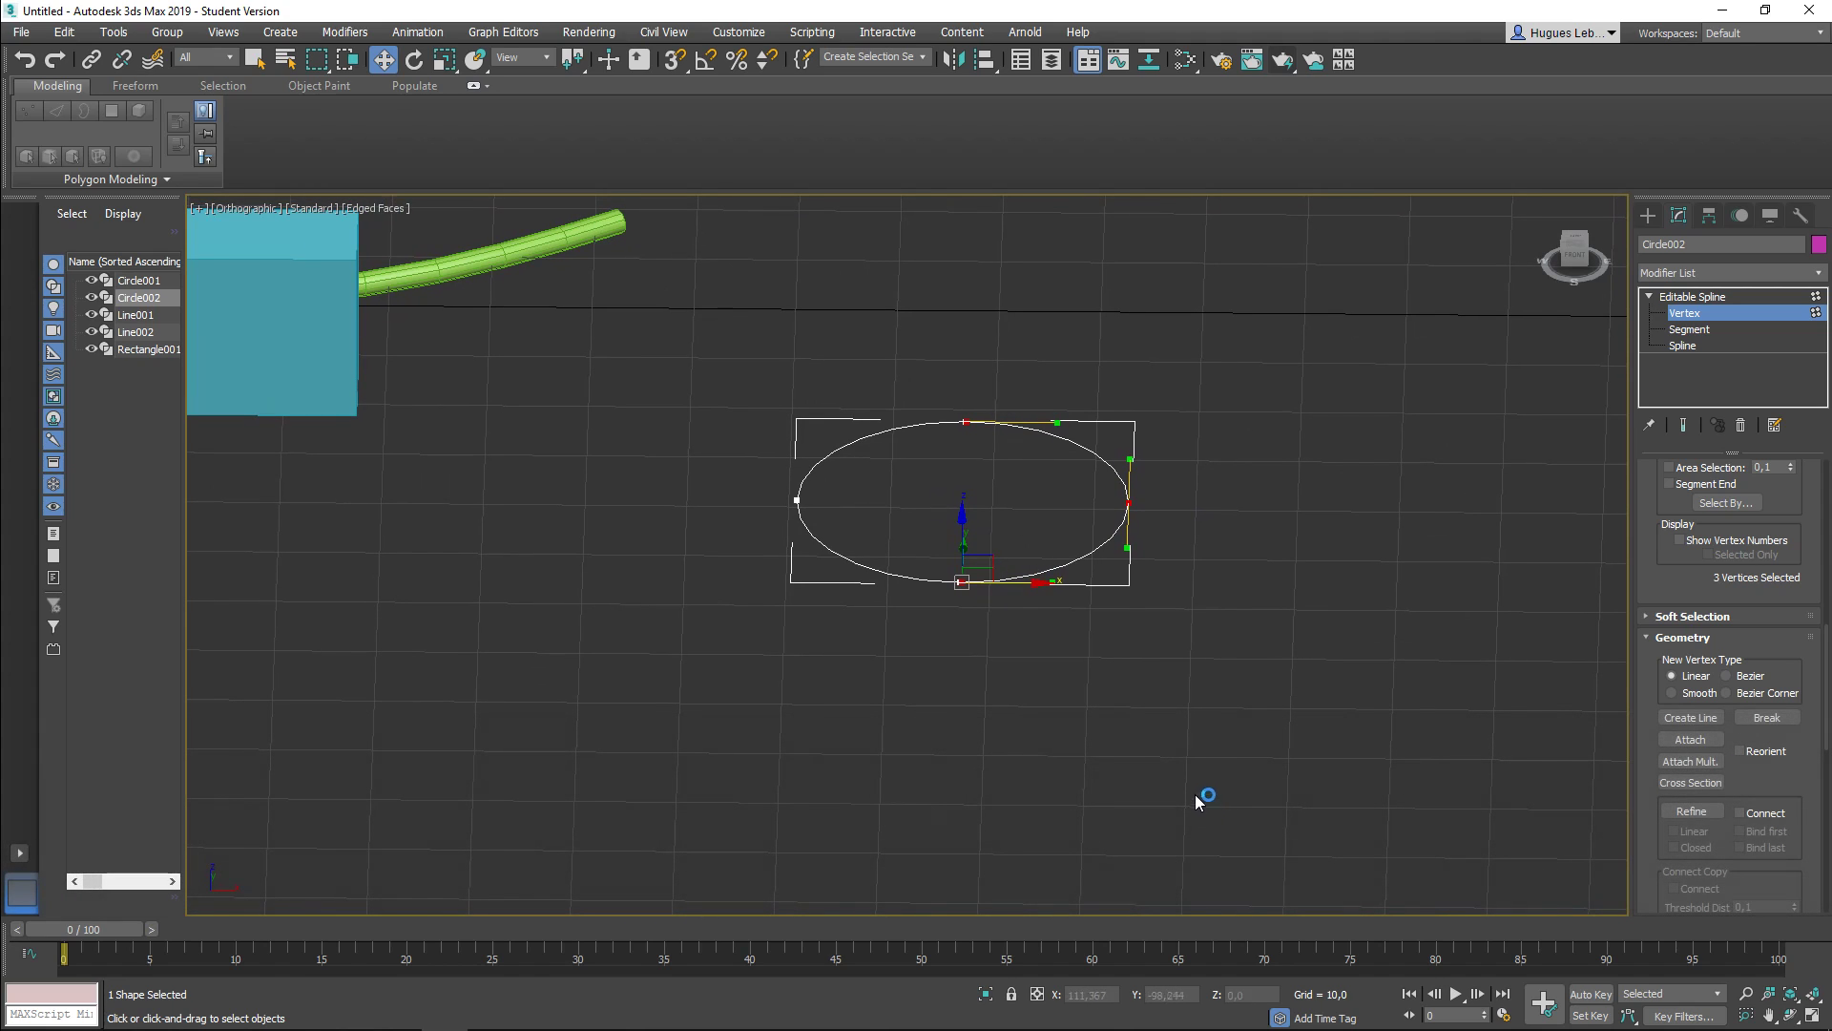
pyautogui.moveTo(1015, 584); pyautogui.dragTo(1308, 596)
pyautogui.click(1270, 706)
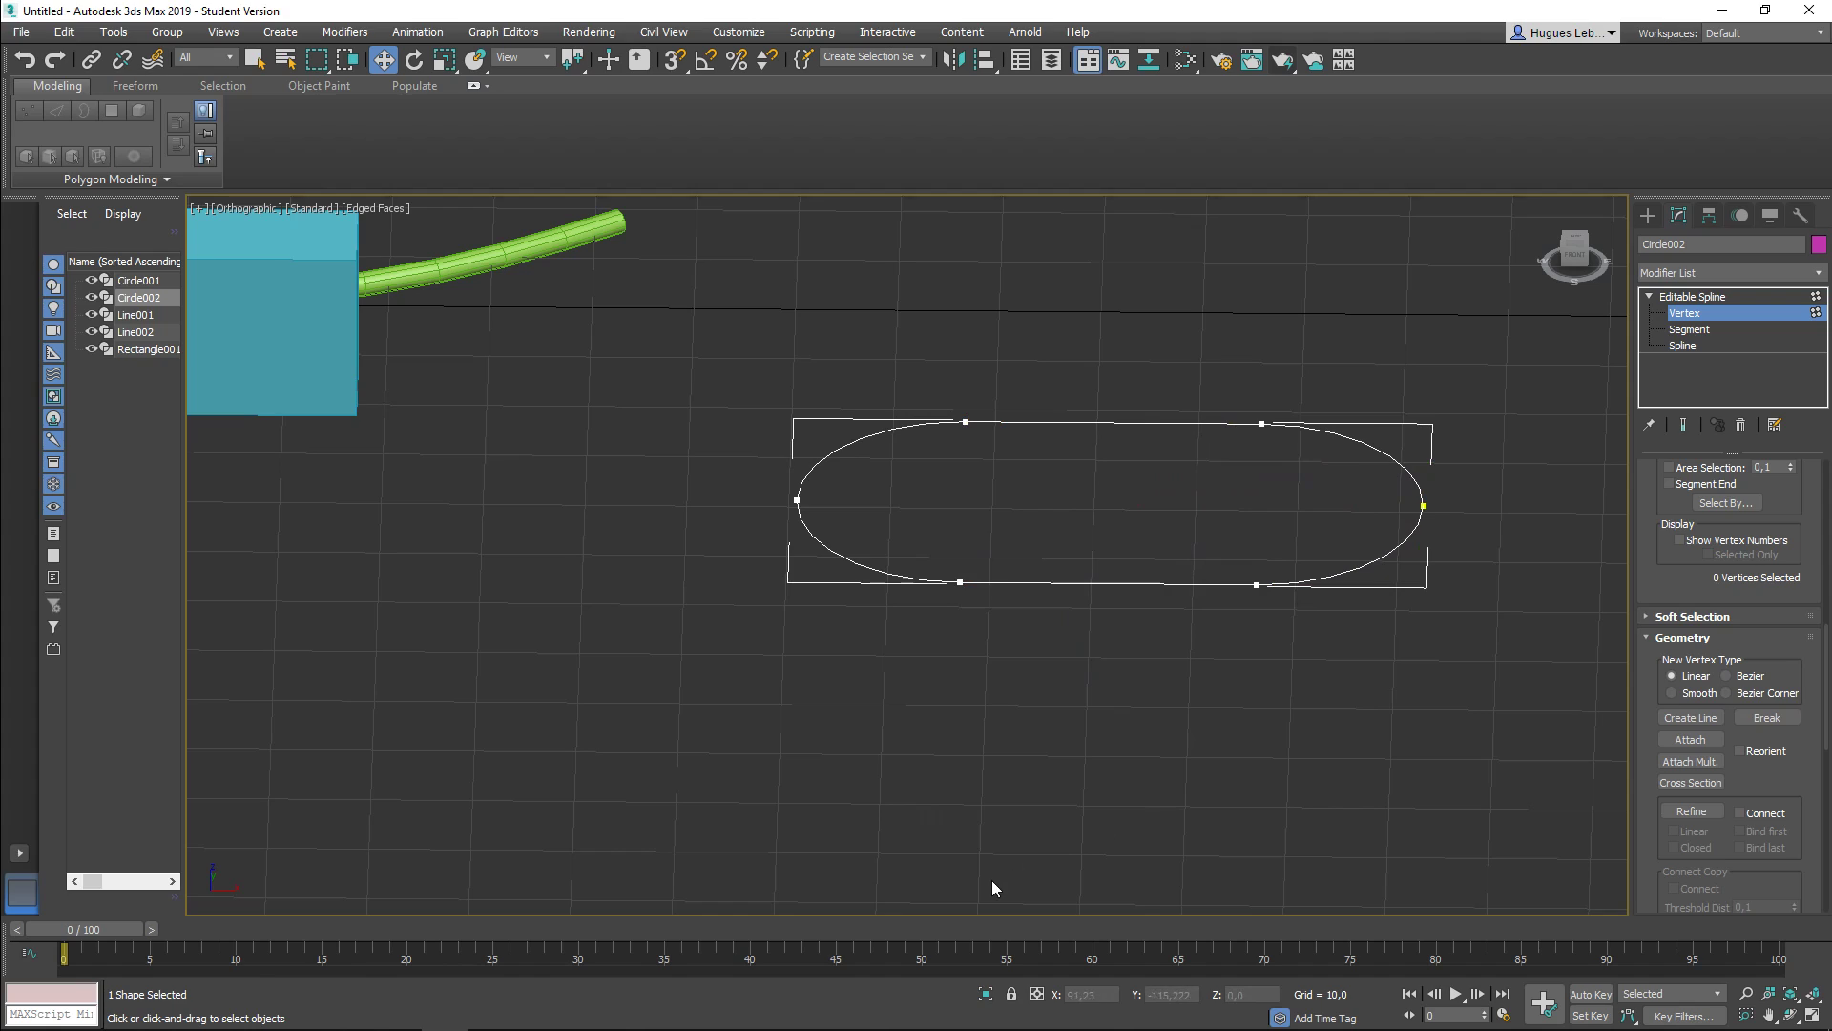
# Step: Refine the slot with one new vertex near the middle of each straight side
pyautogui.click(1691, 810)
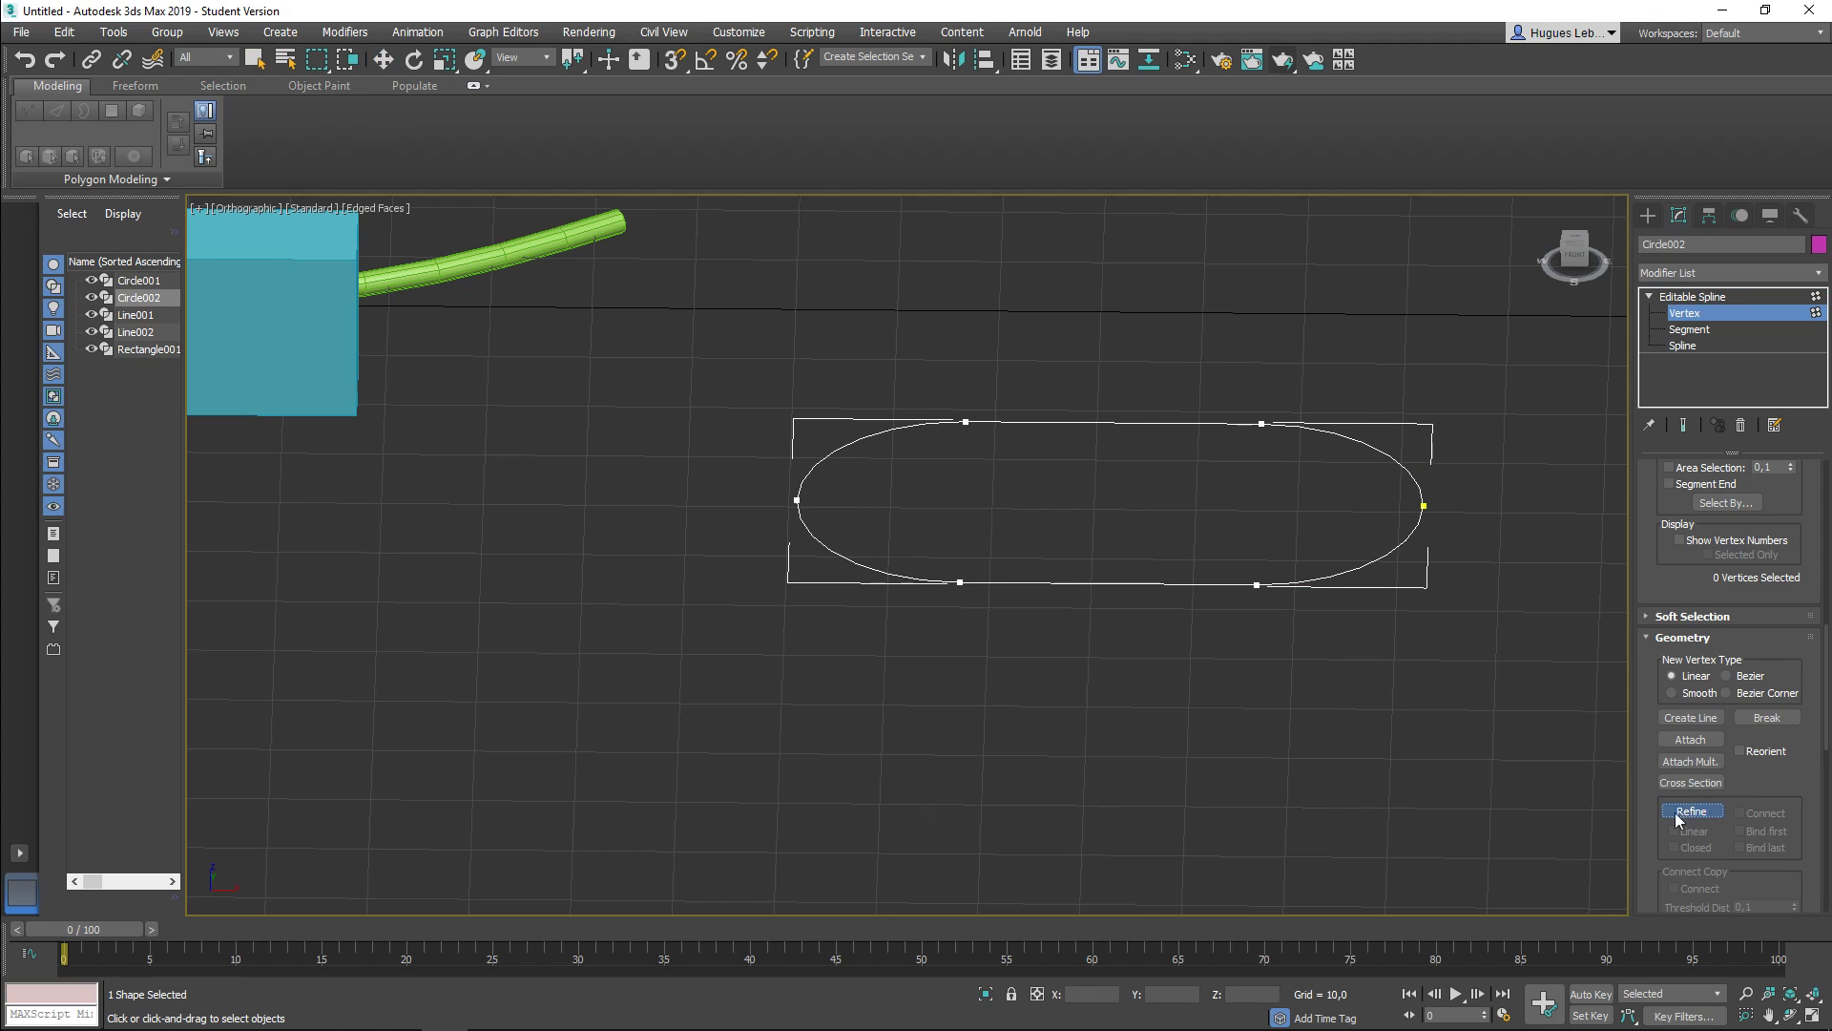
pyautogui.click(1115, 583)
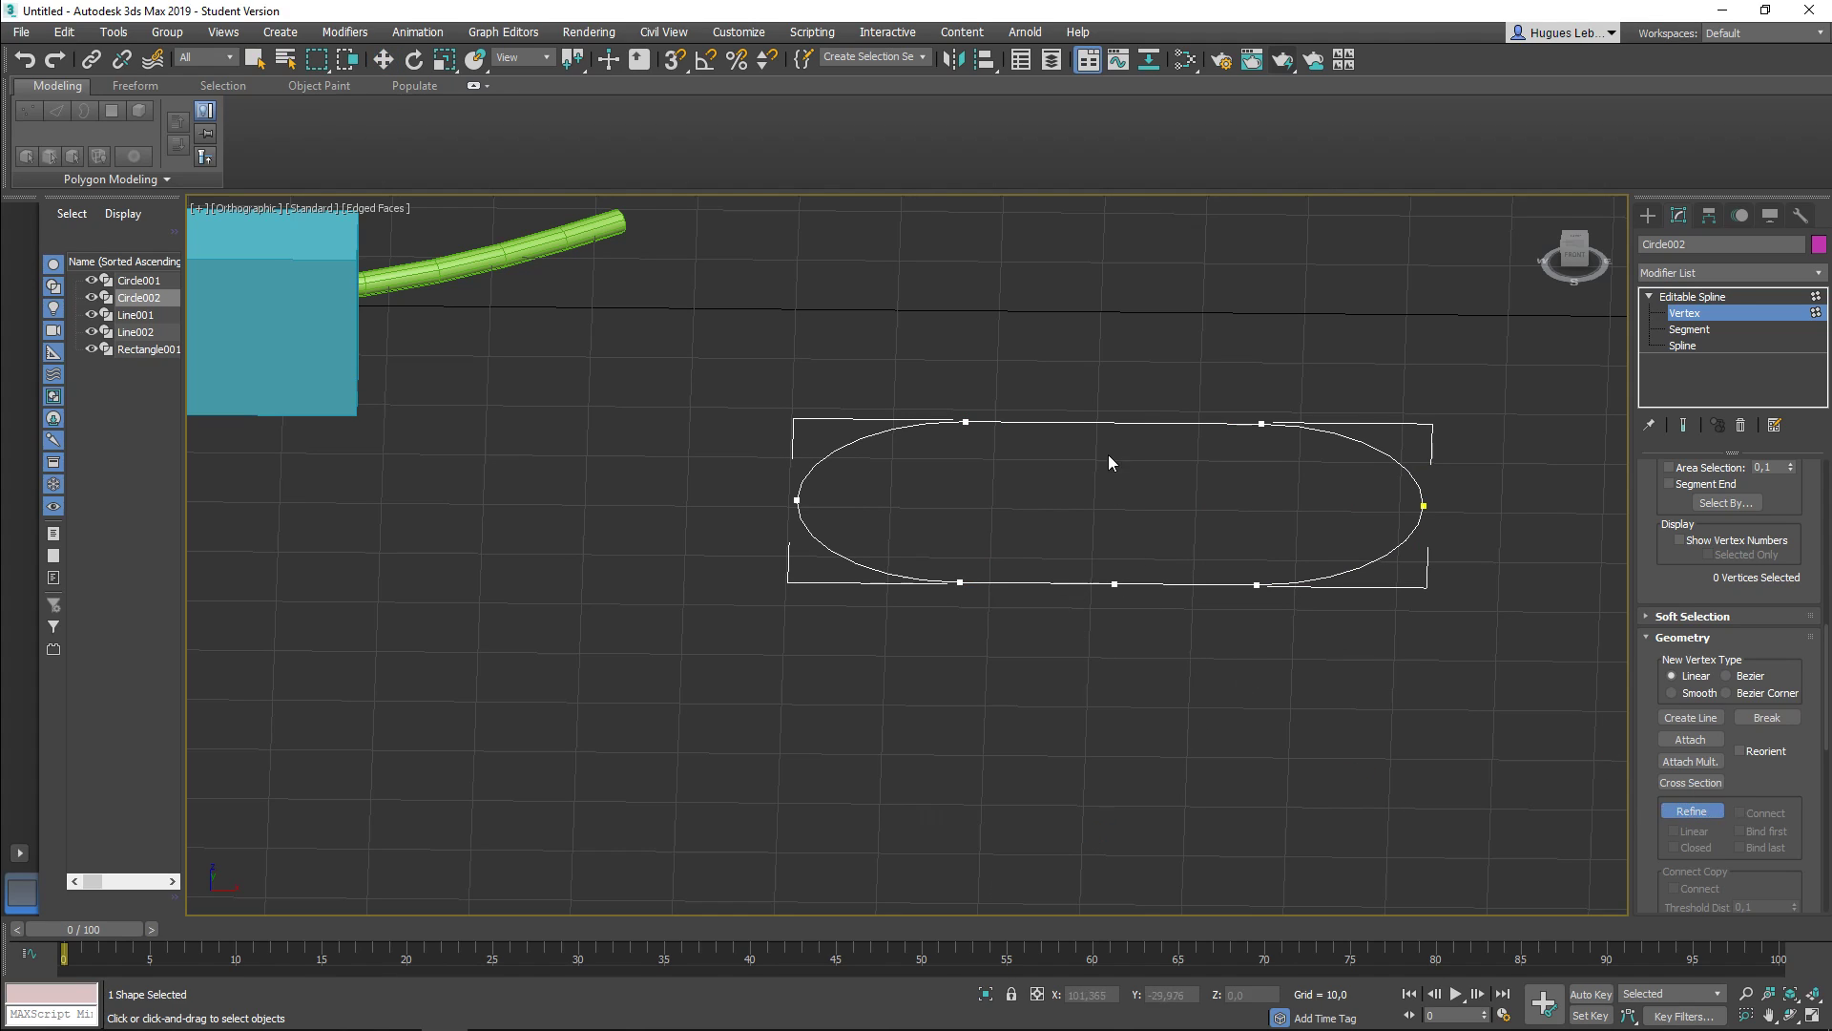
pyautogui.click(1115, 421)
pyautogui.press('w')
# Step: Move the middle vertices of both long sides slightly inward along Y to pinch the slot at its waist
pyautogui.click(1115, 422)
pyautogui.keyDown('alt'); pyautogui.moveTo(1277, 425); pyautogui.dragTo(811, 487, button='middle'); pyautogui.keyUp('alt')
pyautogui.moveTo(791, 470); pyautogui.dragTo(818, 466)
pyautogui.click(632, 674)
pyautogui.keyDown('alt'); pyautogui.moveTo(632, 673); pyautogui.dragTo(789, 687, button='middle'); pyautogui.keyUp('alt')
pyautogui.moveTo(974, 591); pyautogui.dragTo(958, 609, button='middle')
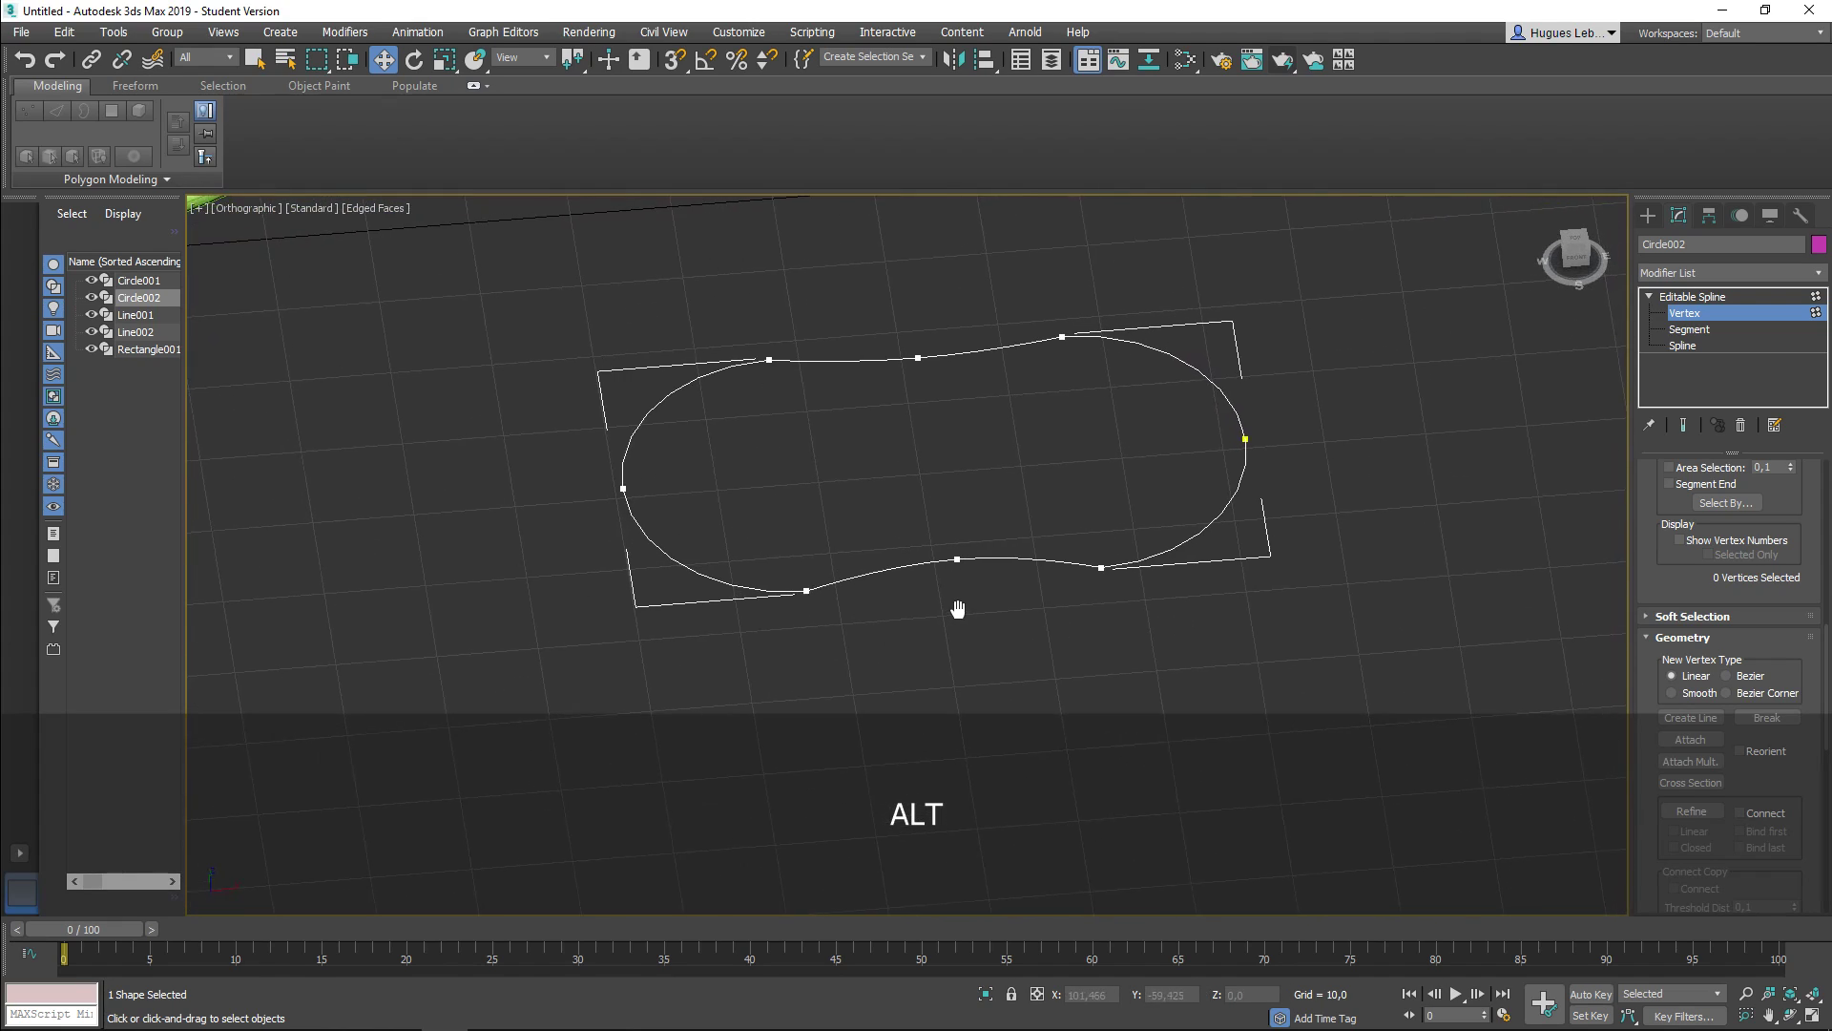
# Step: Try setting the four vertices where the rounded ends meet the long sides to Smooth, and undo it
pyautogui.click(769, 359)
pyautogui.keyDown('ctrl'); pyautogui.click(1061, 336); pyautogui.keyUp('ctrl')
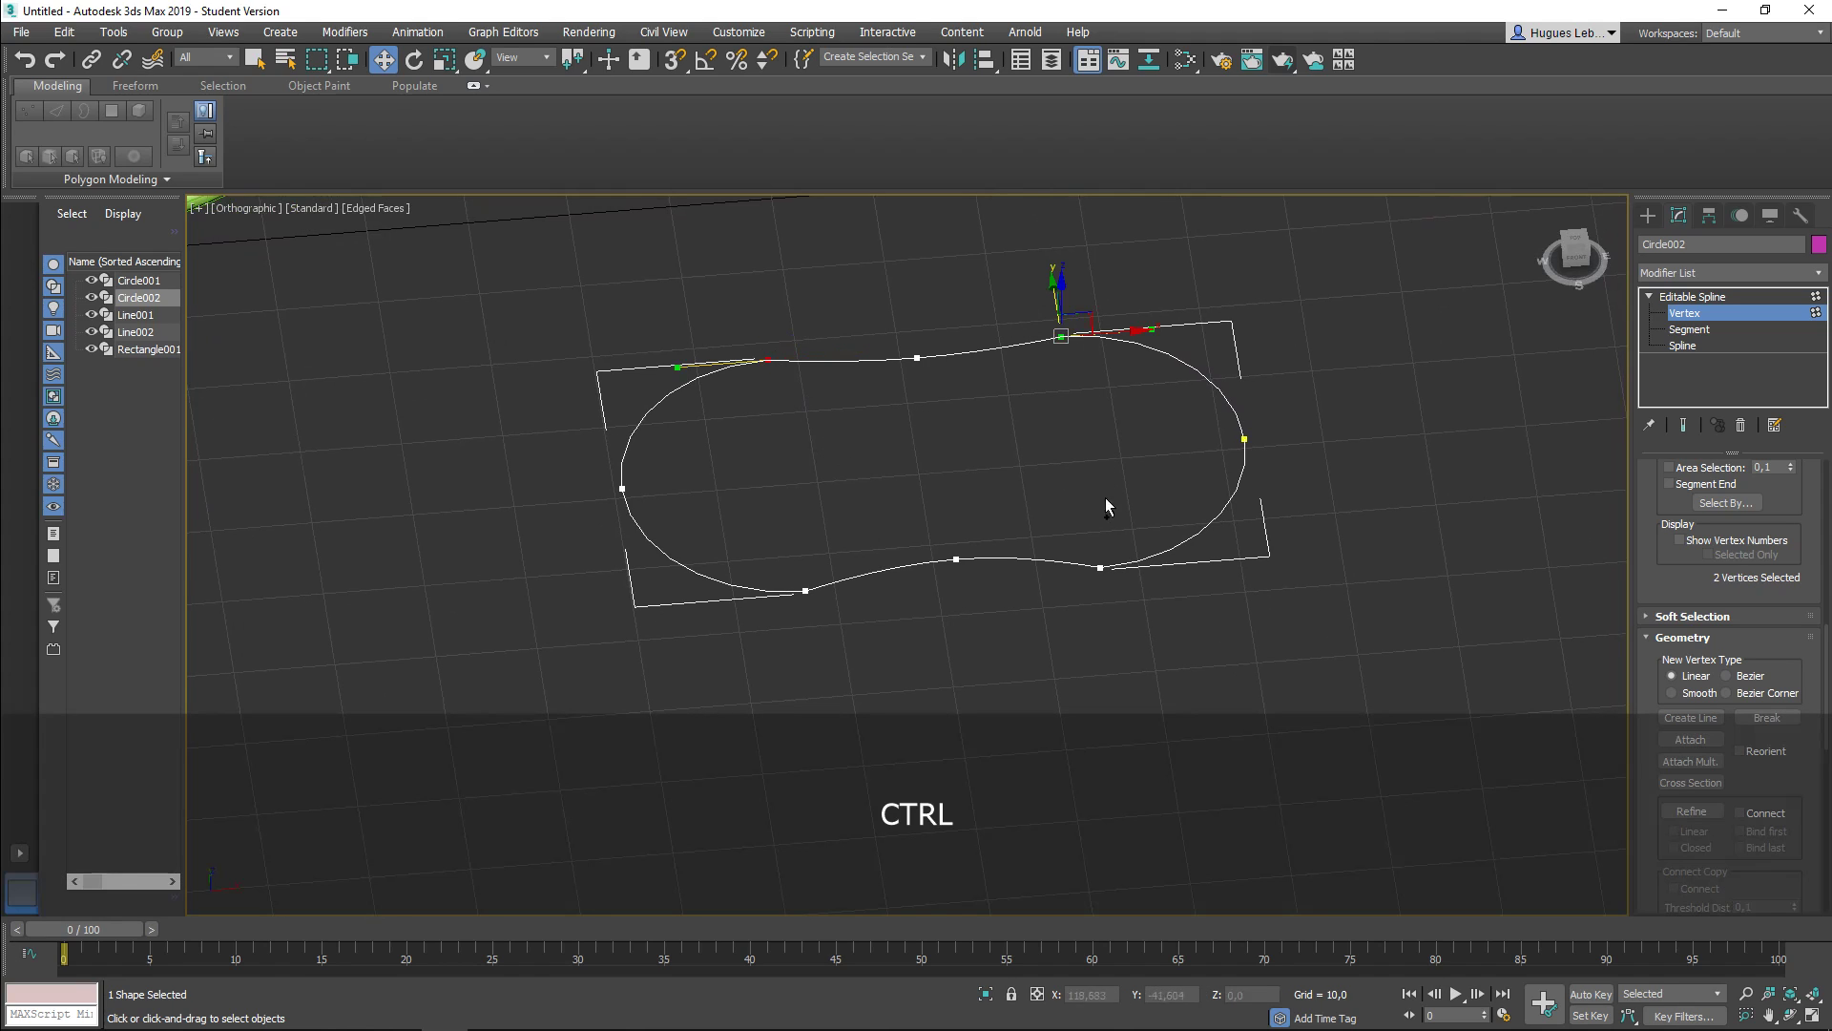
pyautogui.keyDown('ctrl'); pyautogui.click(805, 591); pyautogui.keyUp('ctrl')
pyautogui.keyDown('ctrl'); pyautogui.click(769, 359); pyautogui.keyUp('ctrl')
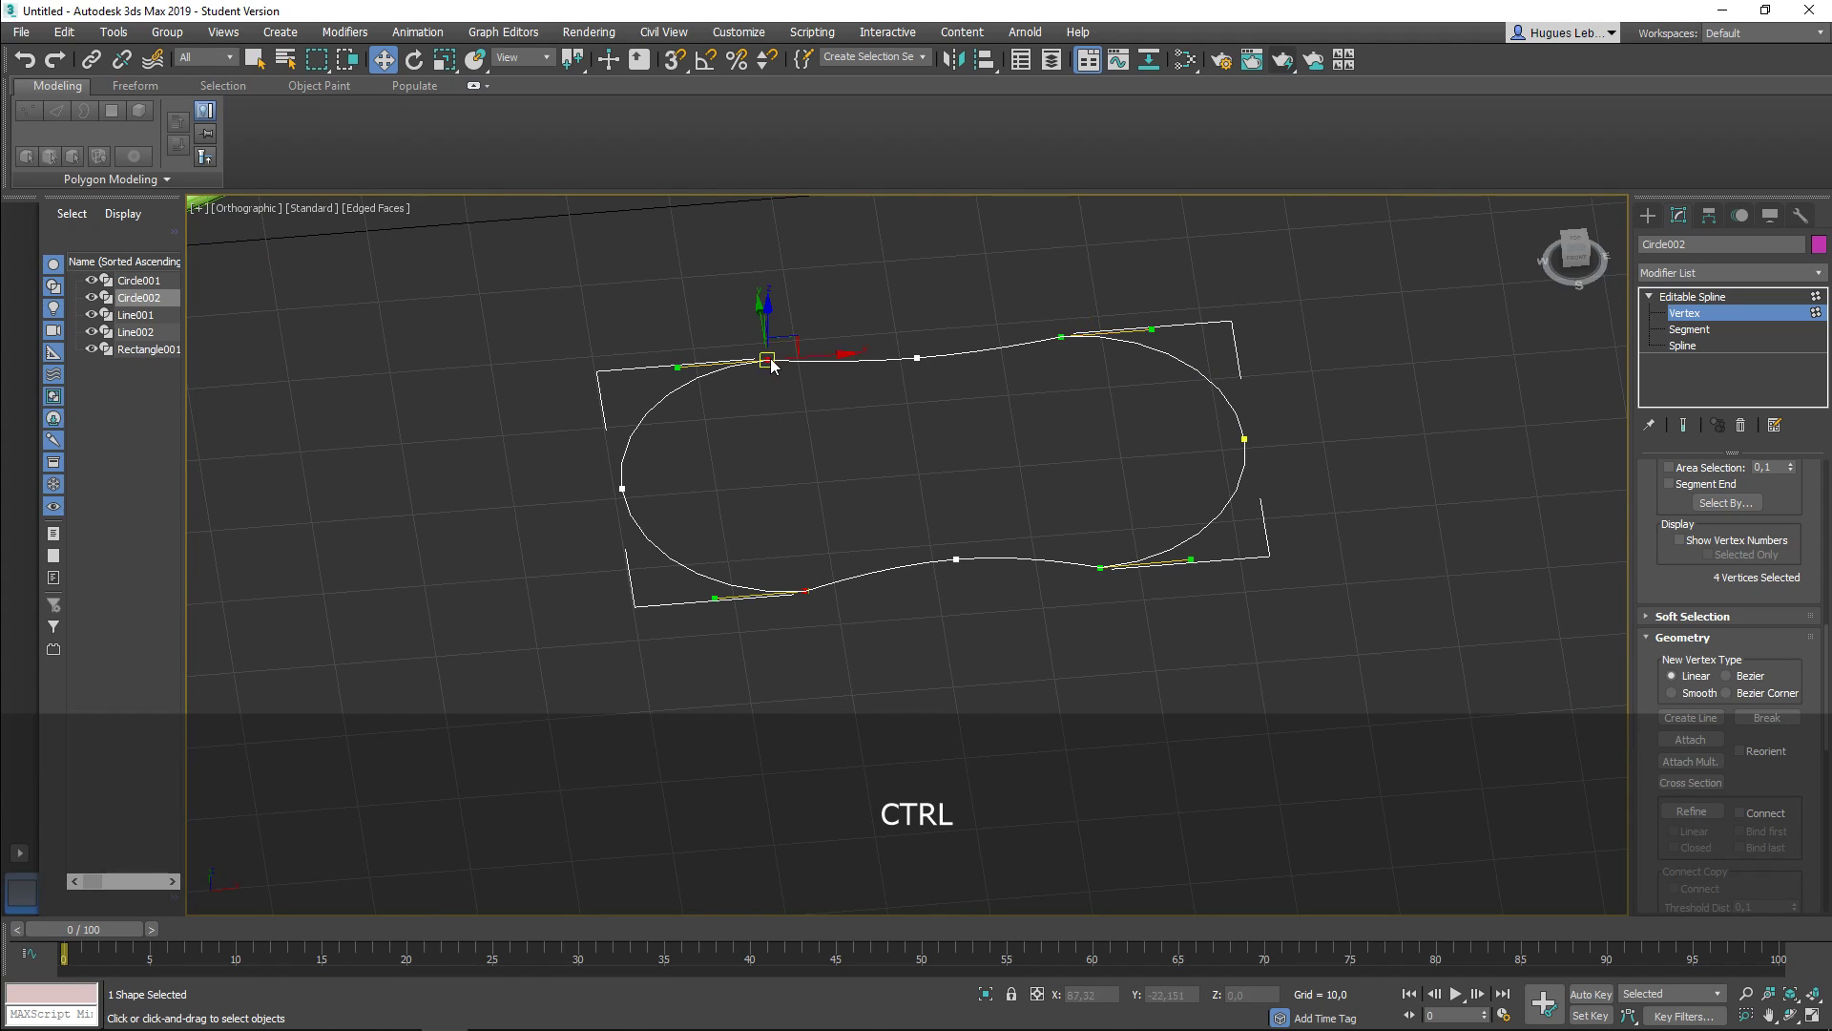
pyautogui.rightClick(764, 353)
pyautogui.click(745, 259)
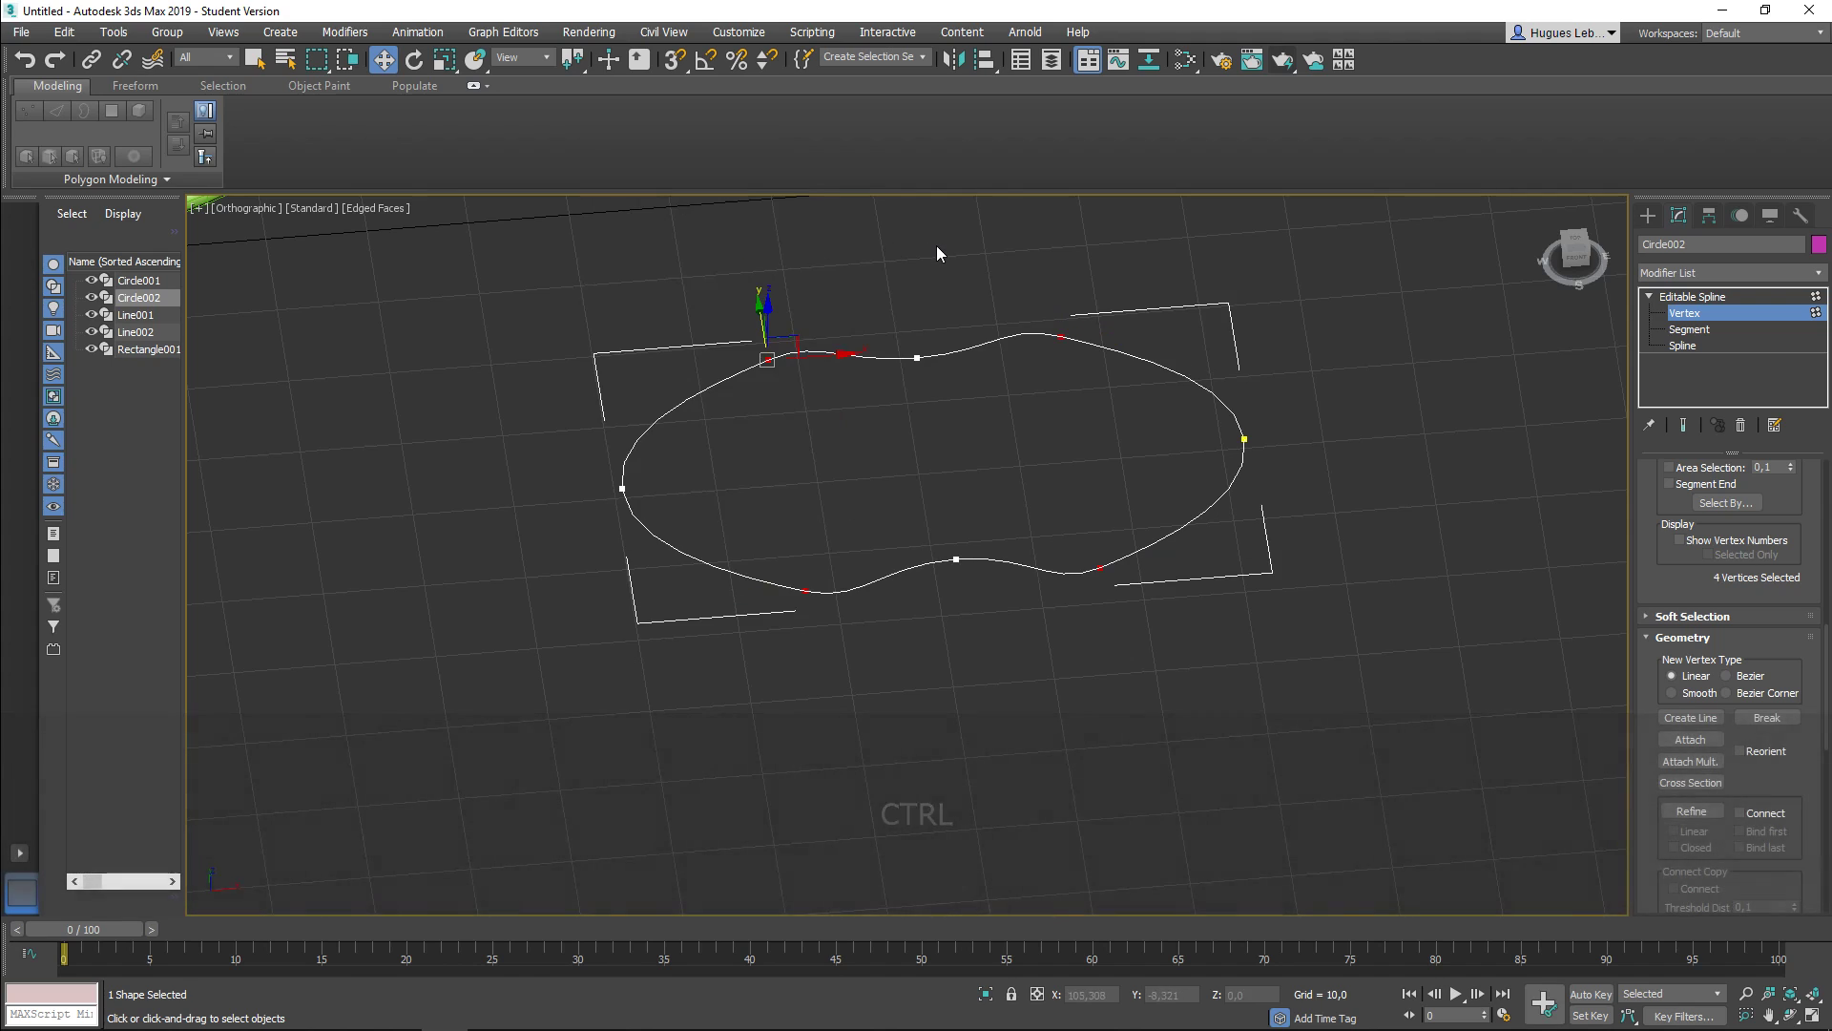
pyautogui.keyDown('alt'); pyautogui.moveTo(953, 429); pyautogui.dragTo(943, 493, button='middle'); pyautogui.keyUp('alt')
pyautogui.hotkey('ctrl', 'z')
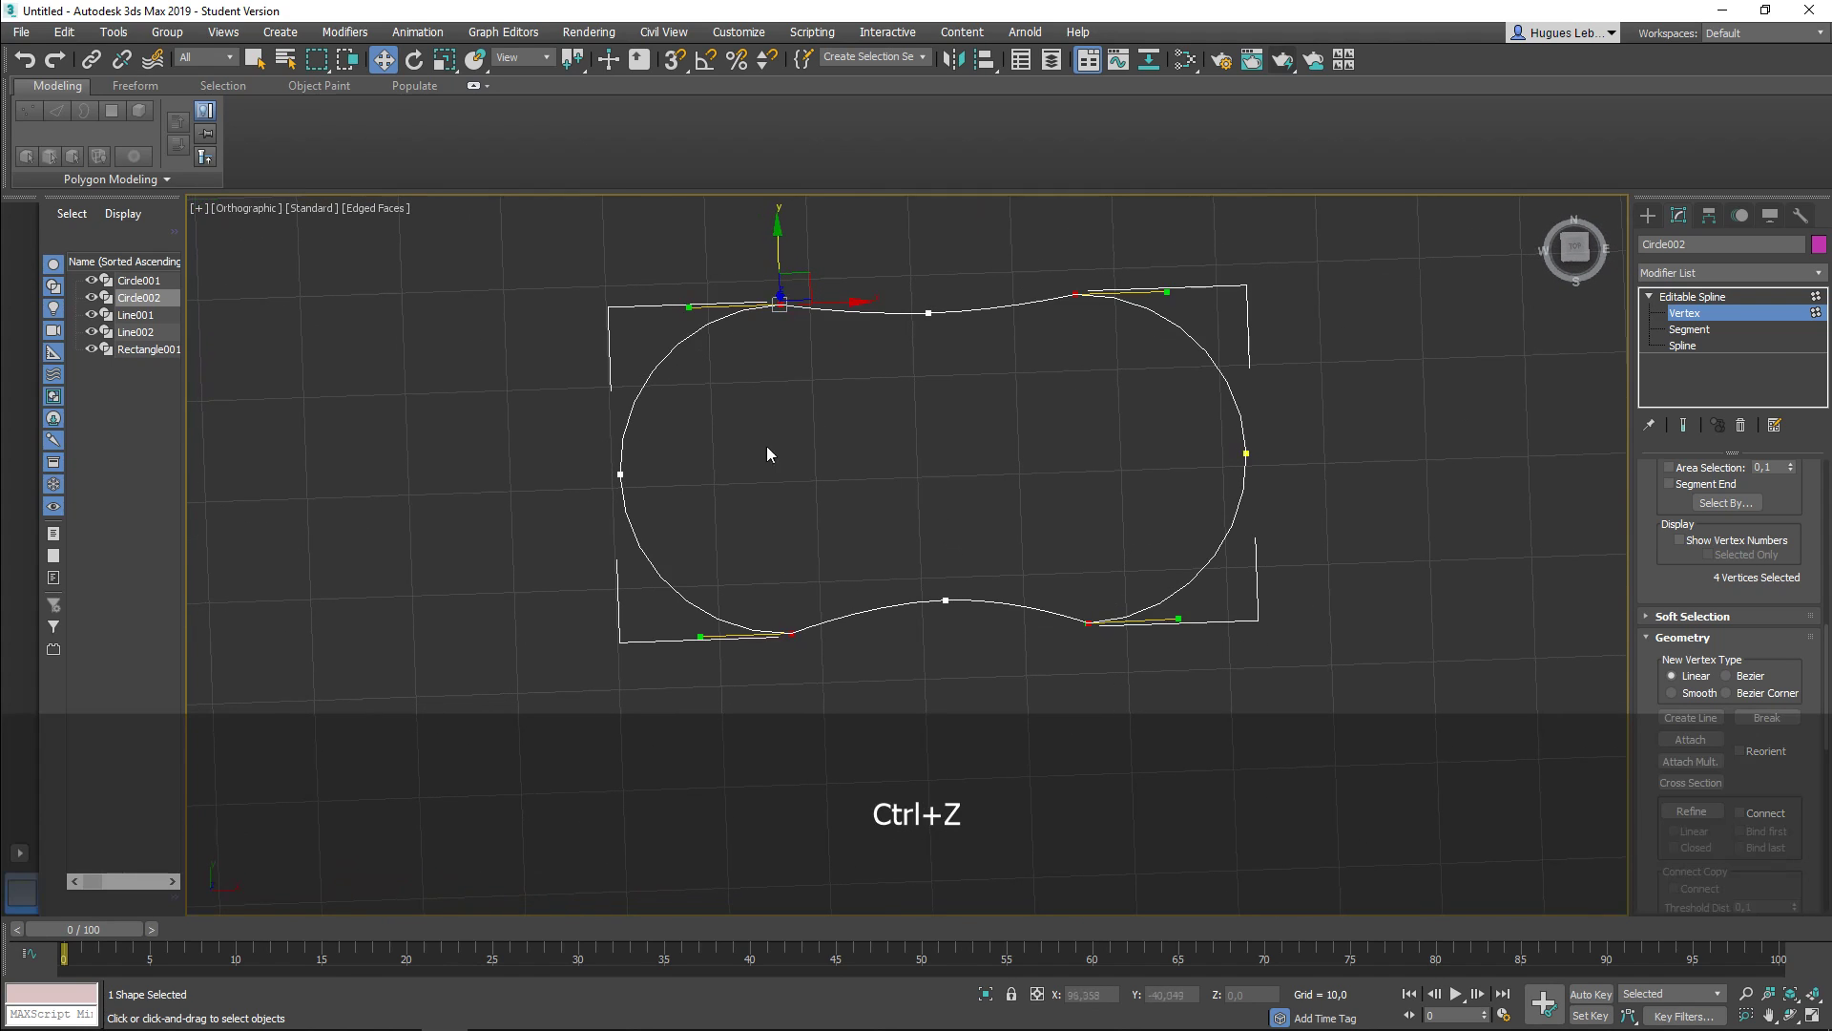
# Step: Try switching the back junction vertex of the end nearer the box to Corner and to Bezier, adjusting its tangent handles and position
pyautogui.click(779, 307)
pyautogui.rightClick(780, 307)
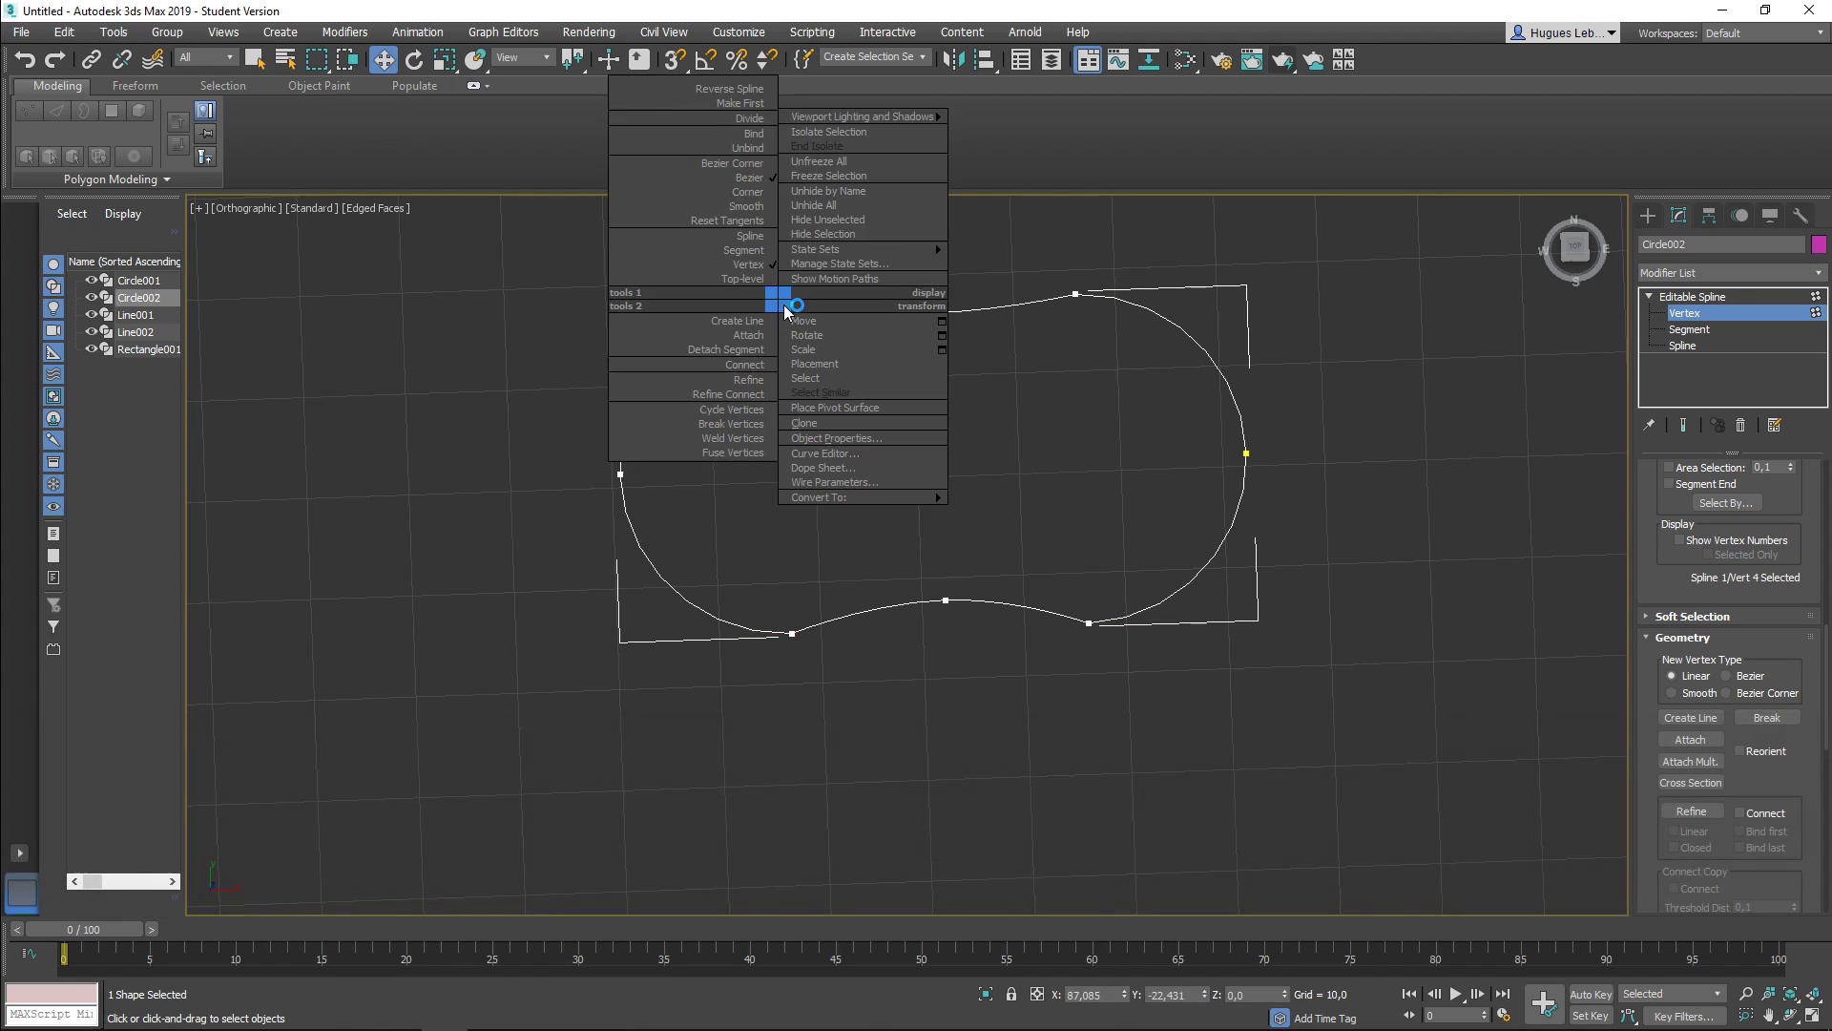
pyautogui.click(761, 185)
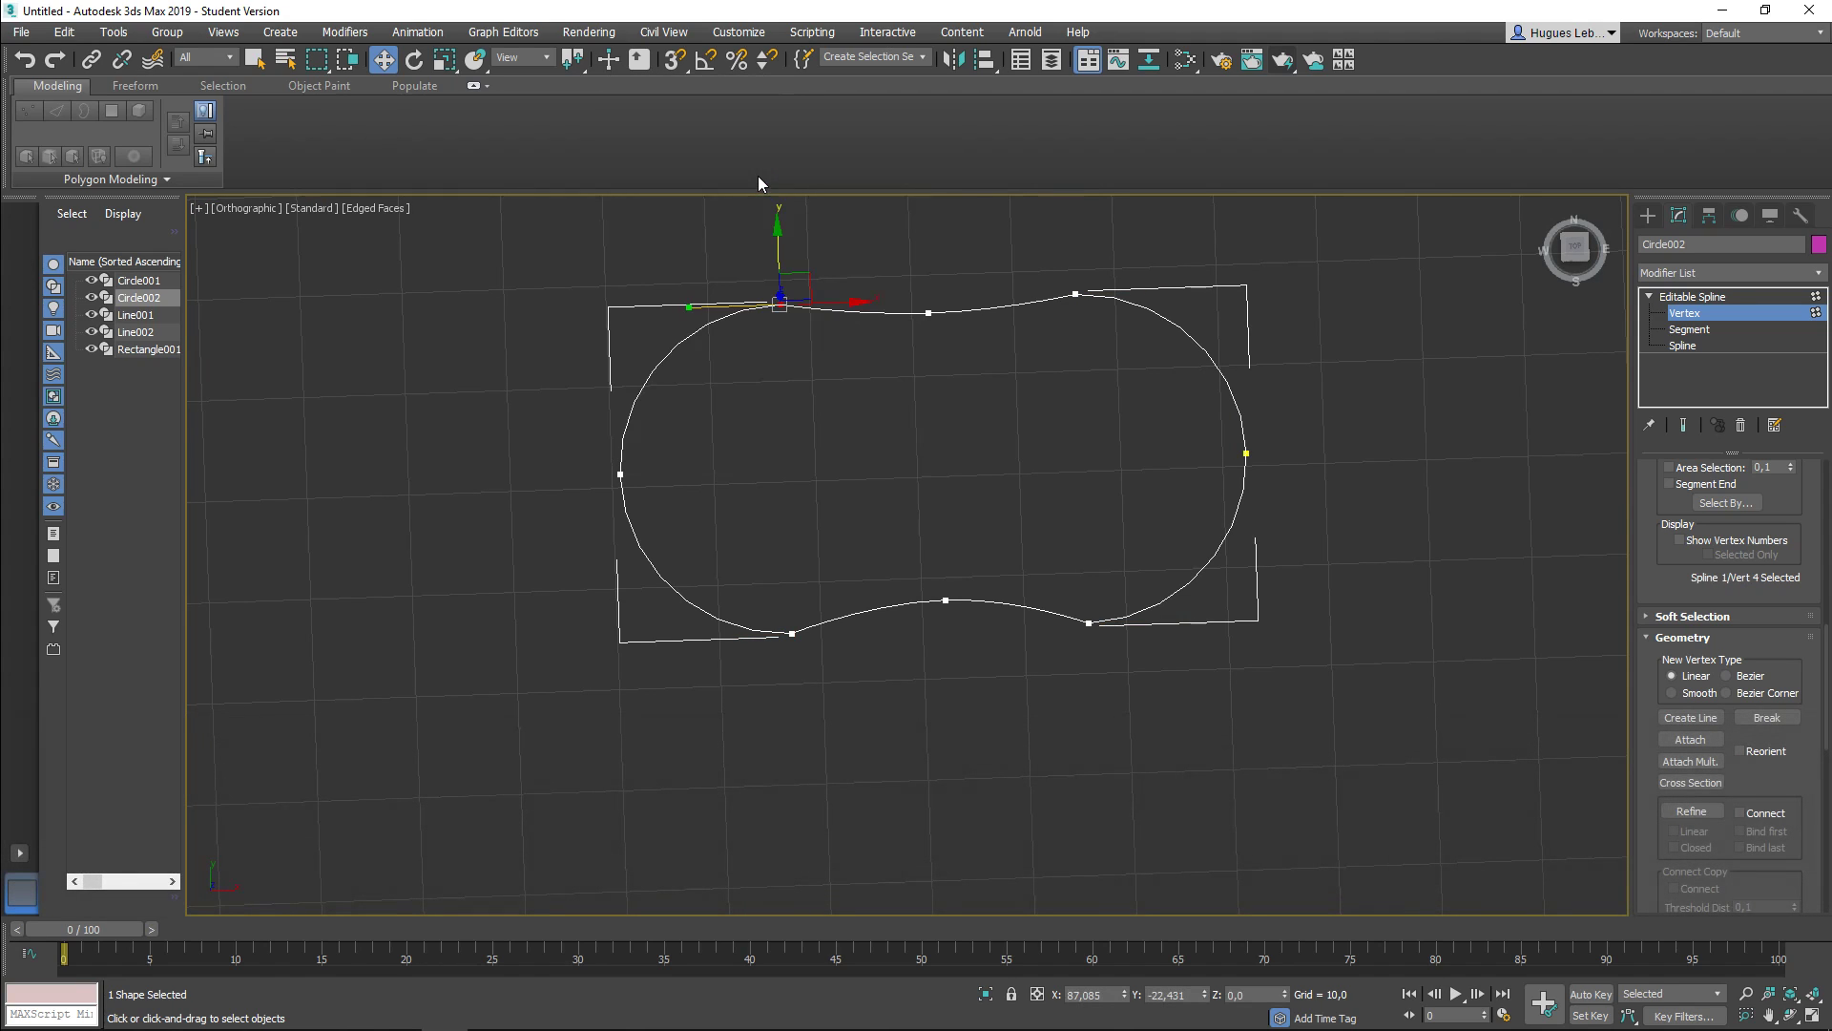
pyautogui.rightClick(781, 305)
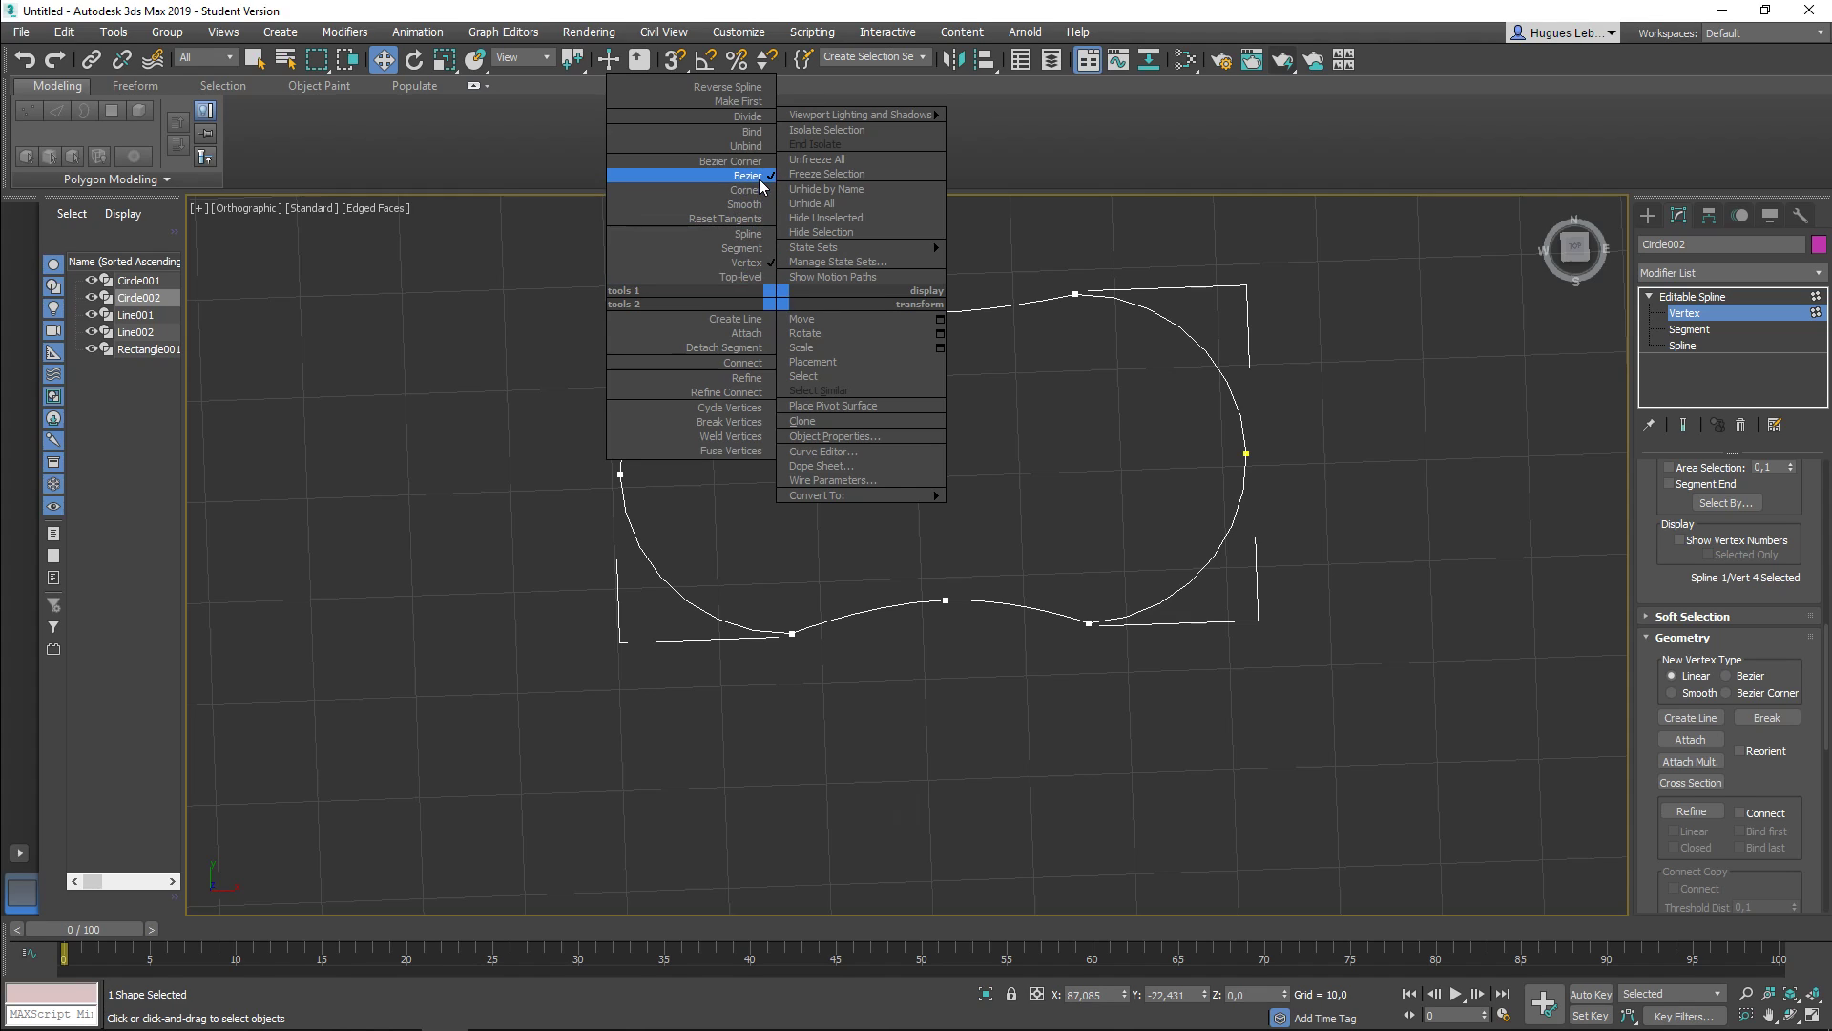
pyautogui.click(760, 180)
pyautogui.rightClick(780, 305)
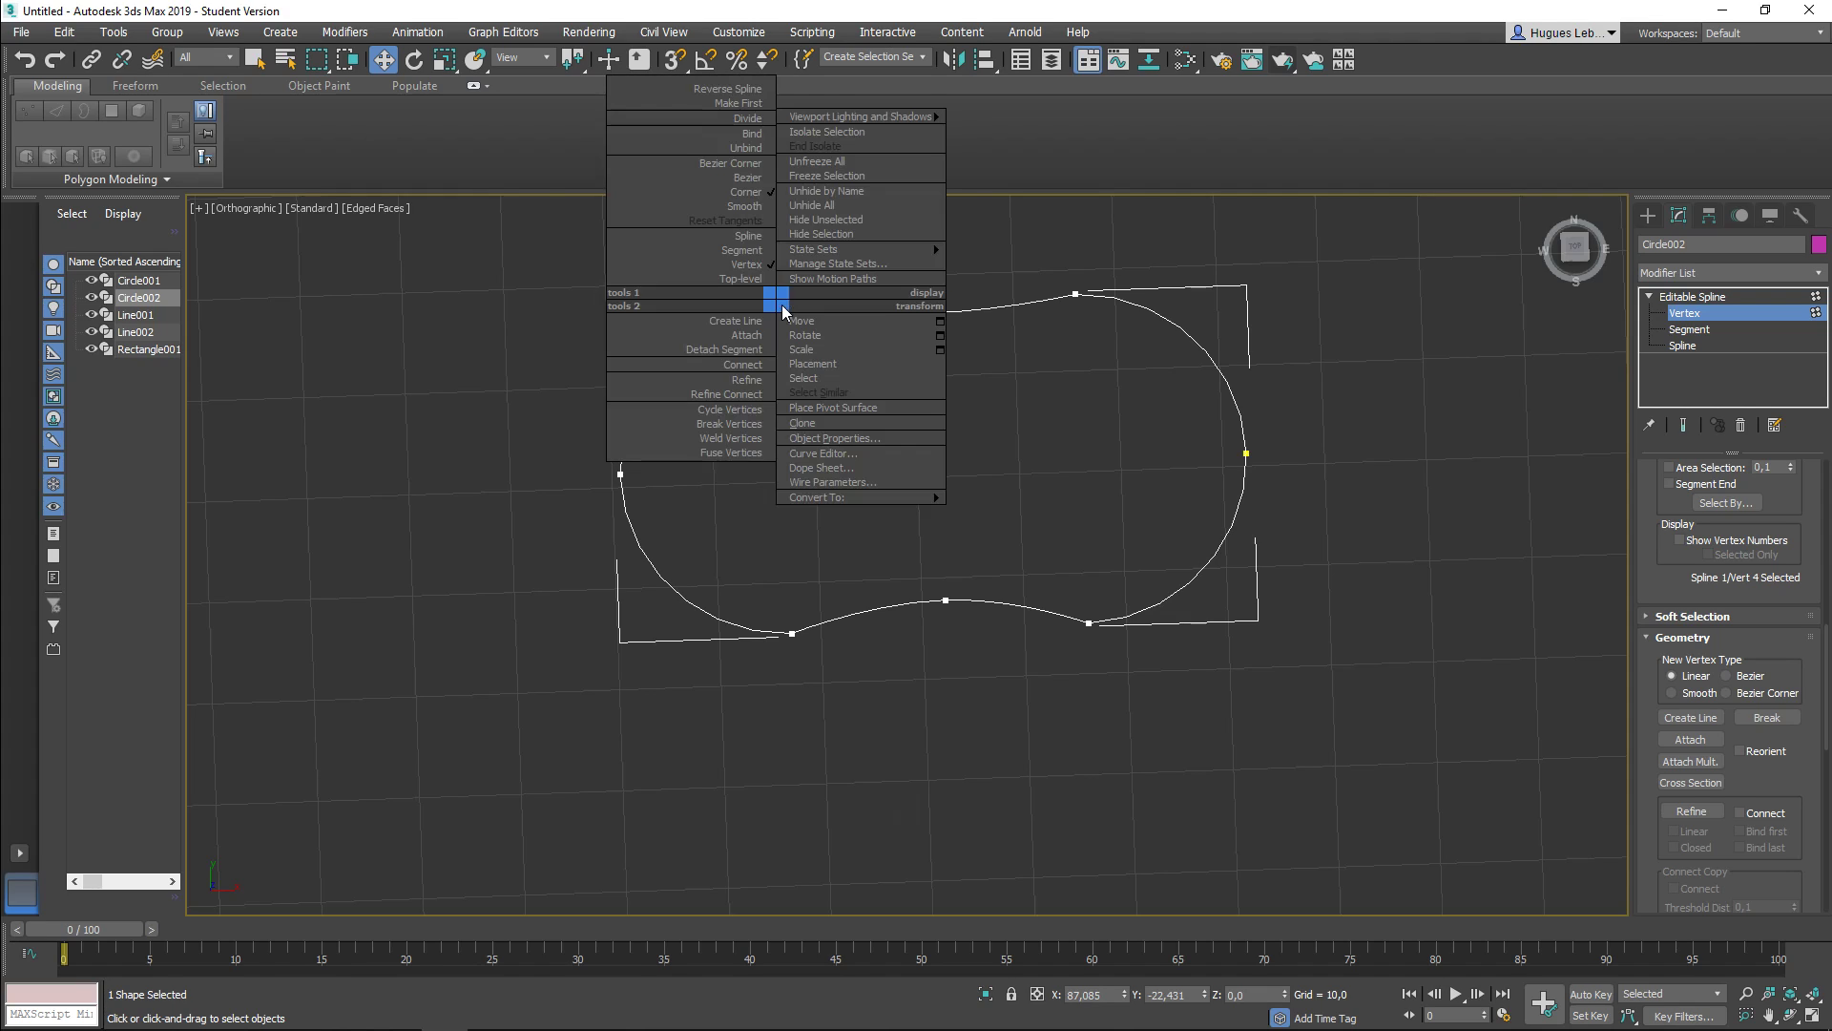
pyautogui.click(761, 178)
pyautogui.moveTo(690, 291); pyautogui.dragTo(667, 312)
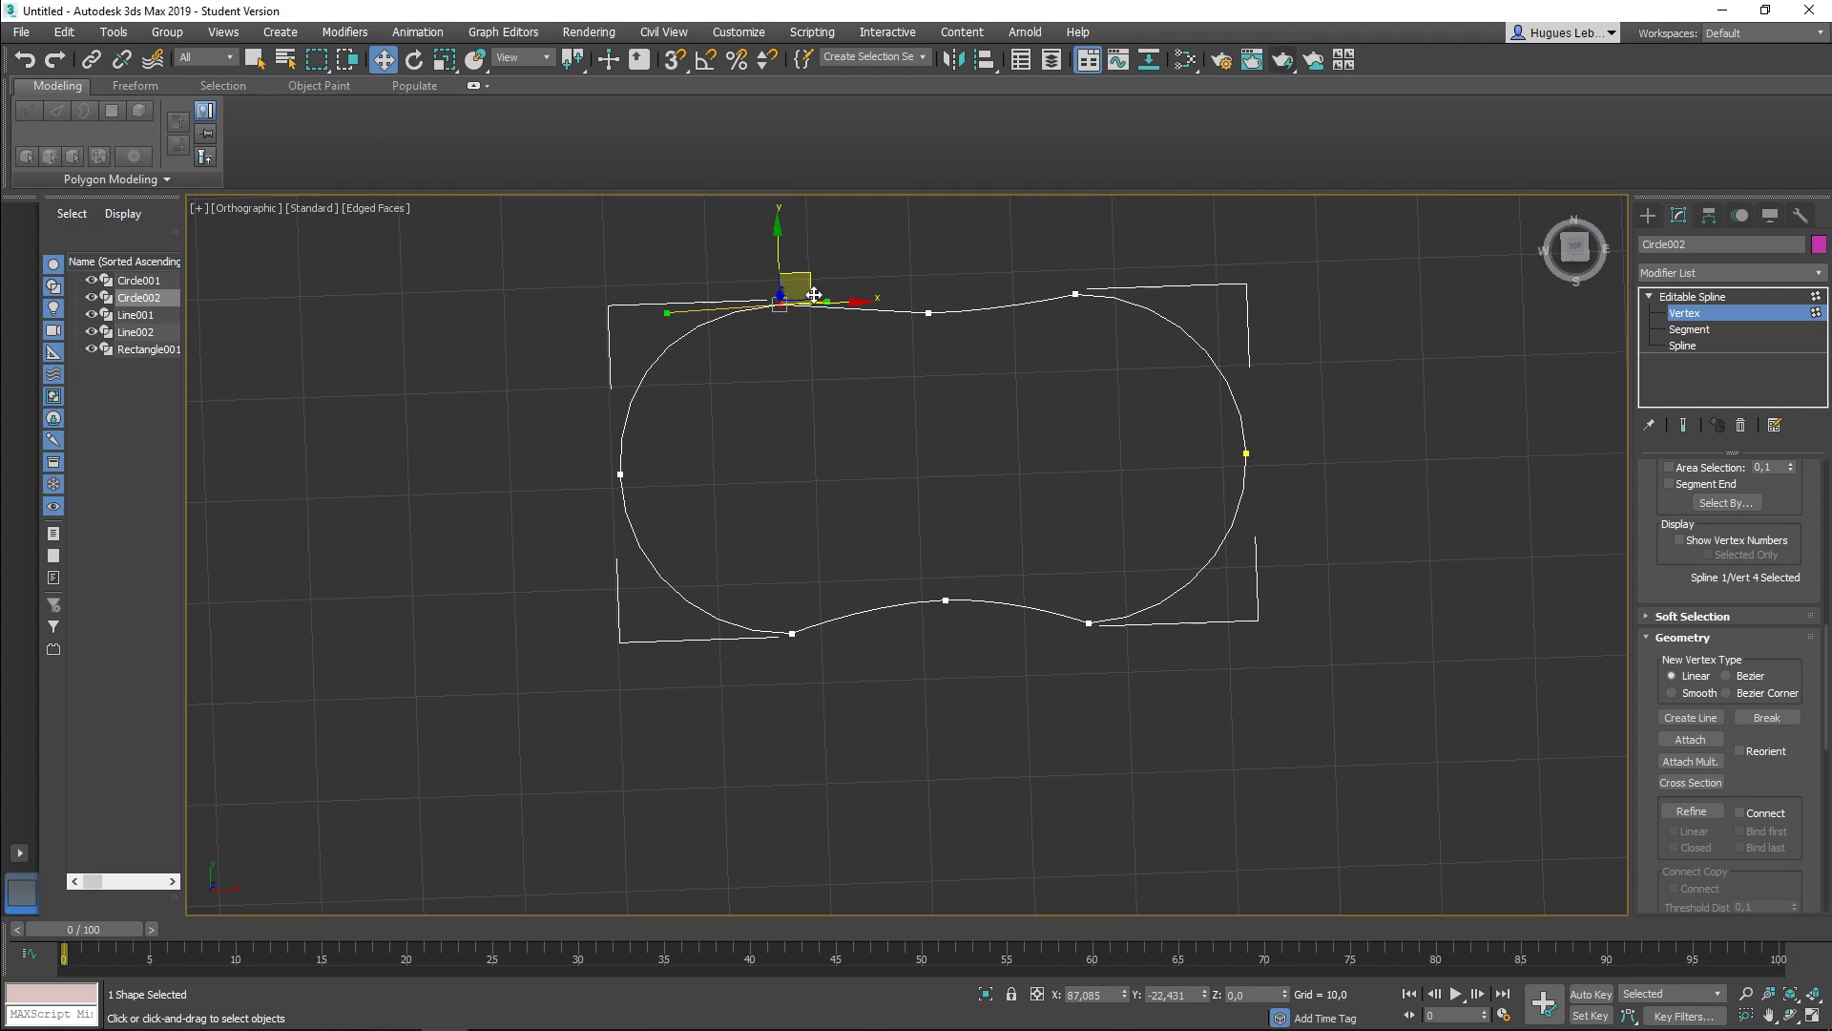
pyautogui.moveTo(829, 301); pyautogui.dragTo(813, 275)
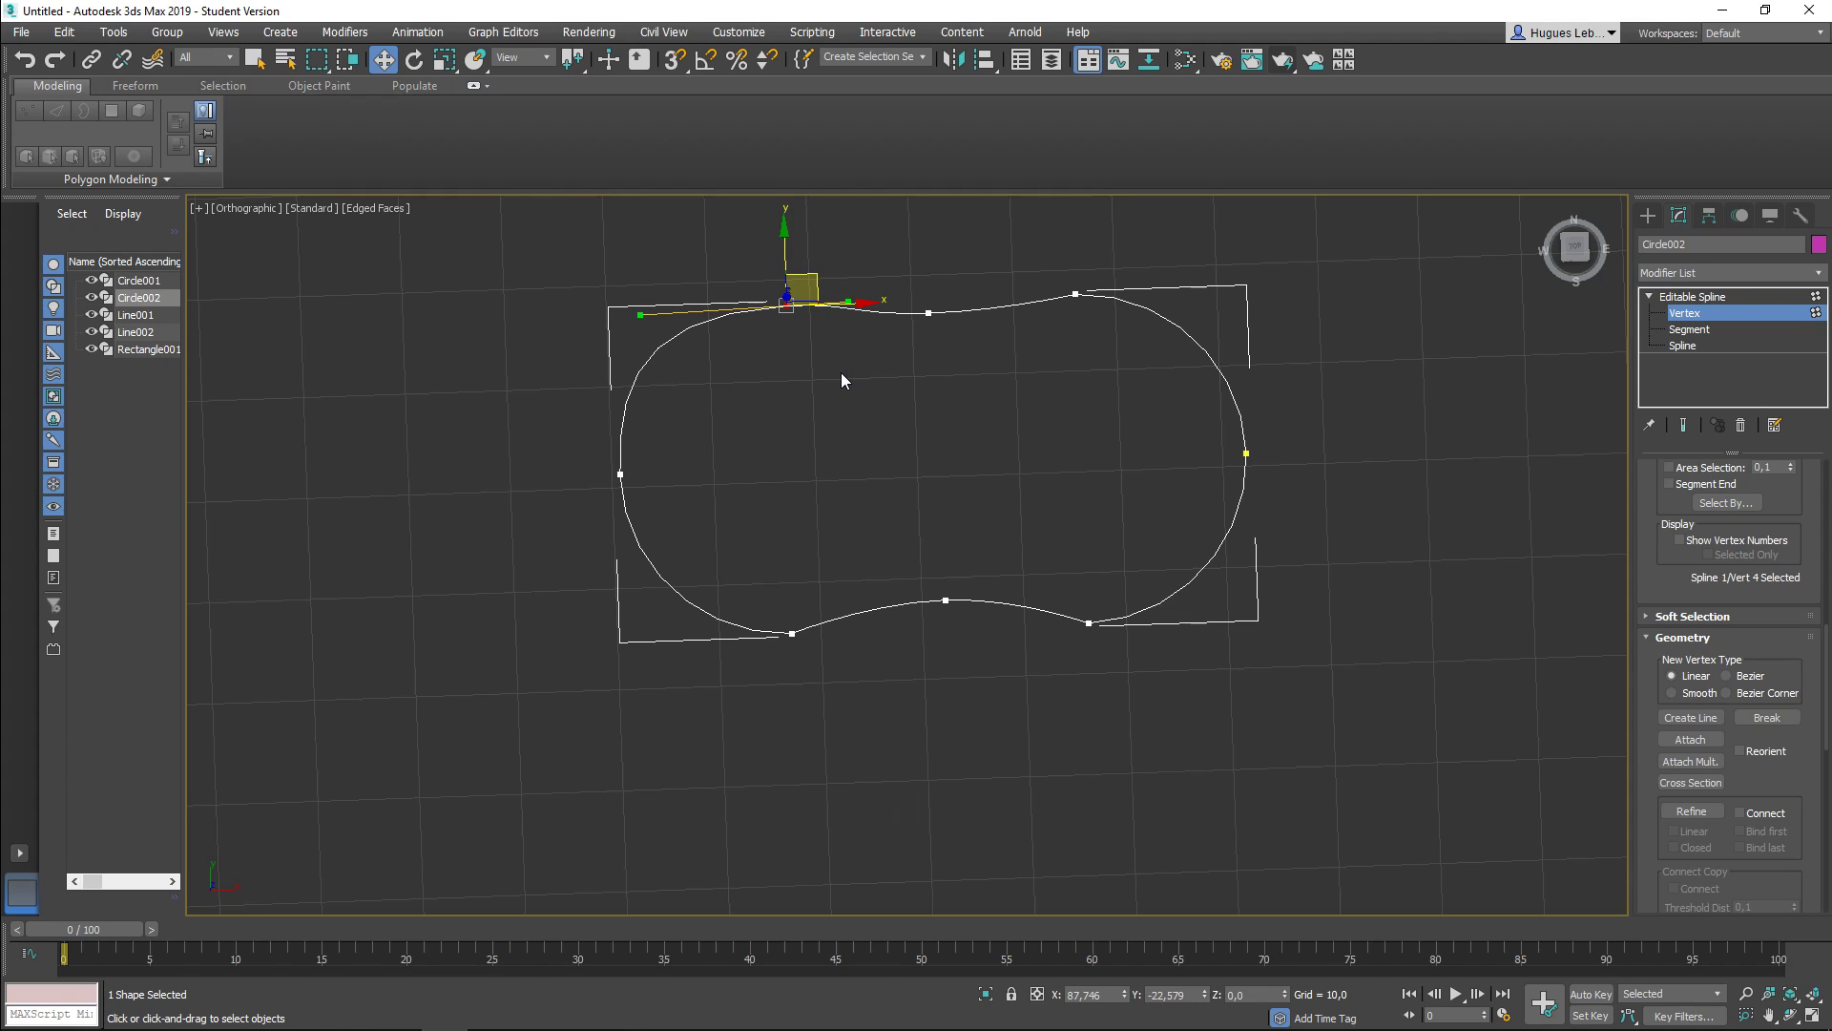
# Step: Undo the type, handle and position changes on the back junction vertex and clear the vertex selection
pyautogui.hotkey('ctrl', 'z')
pyautogui.hotkey('ctrl', 'z')
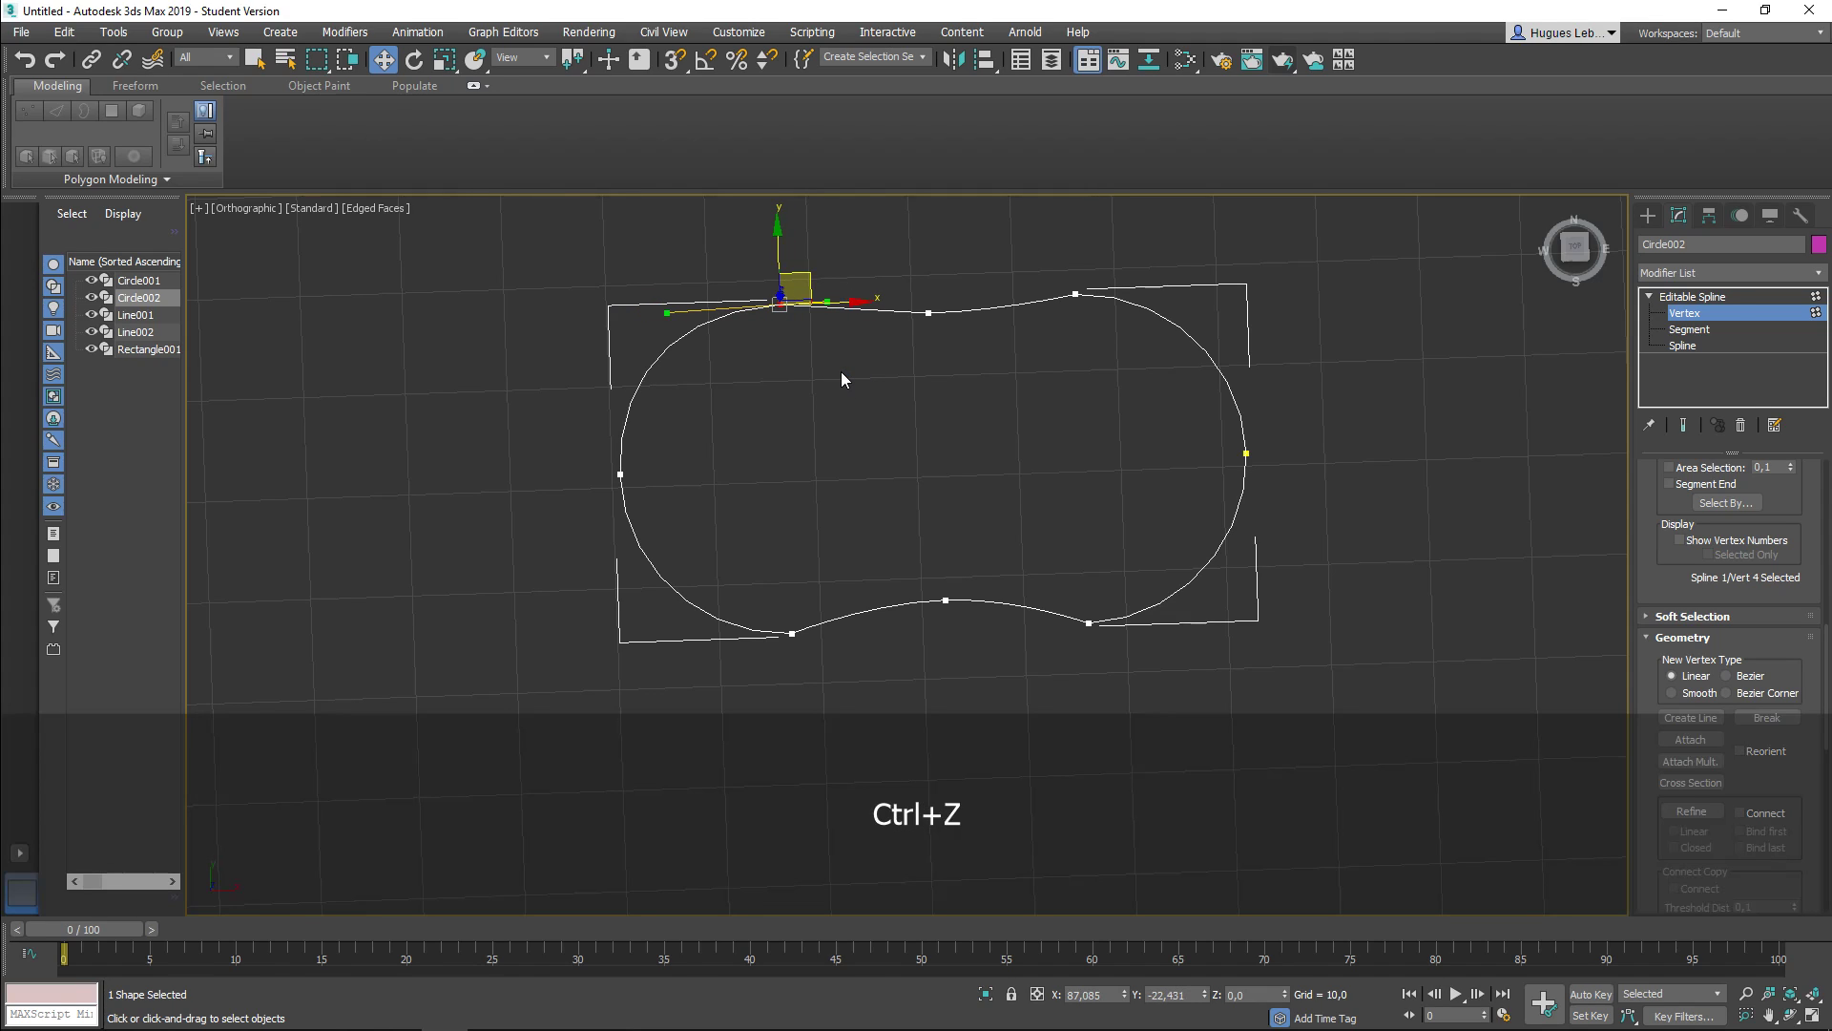
pyautogui.hotkey('ctrl', 'z')
pyautogui.hotkey('ctrl', 'z')
pyautogui.hotkey('ctrl', 'z')
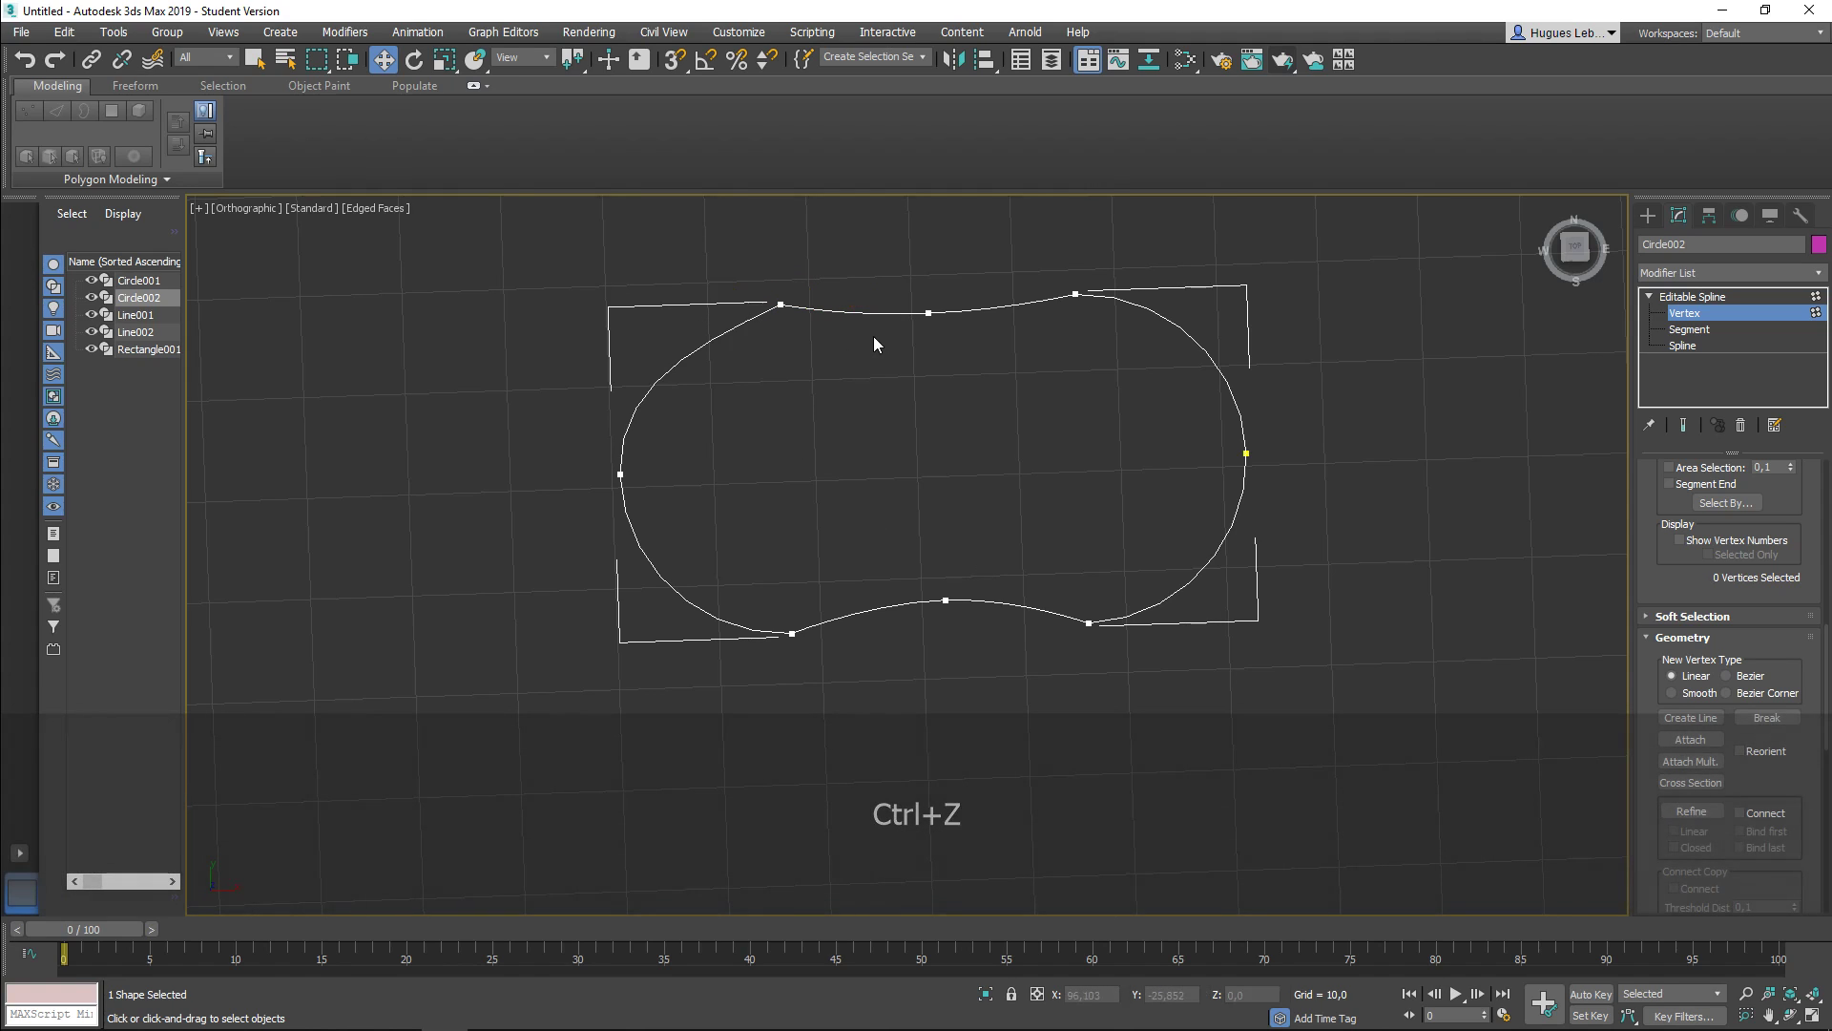
pyautogui.hotkey('ctrl', 'z')
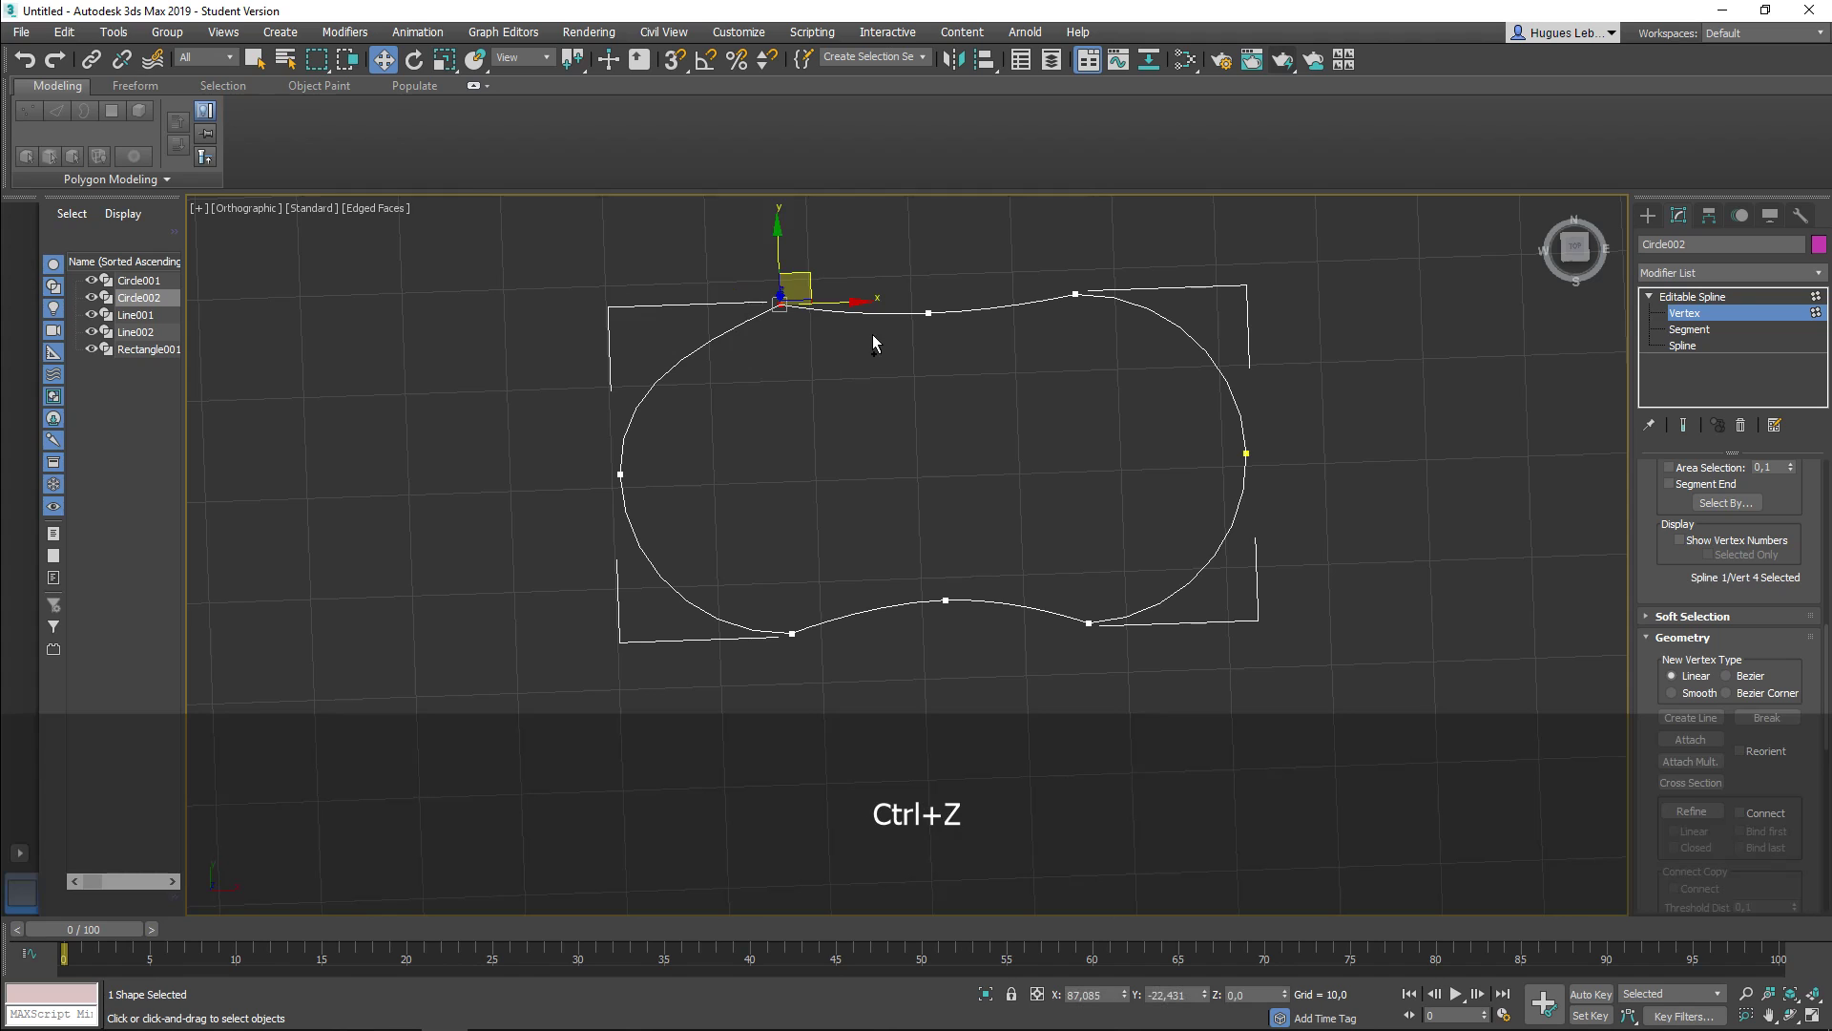
pyautogui.click(900, 391)
# Step: Leave vertex editing of the pinched slot and draw a small circle on the ground inside its rounded end farther from the box
pyautogui.keyDown('alt'); pyautogui.moveTo(1124, 430); pyautogui.dragTo(592, 412, button='middle'); pyautogui.keyUp('alt')
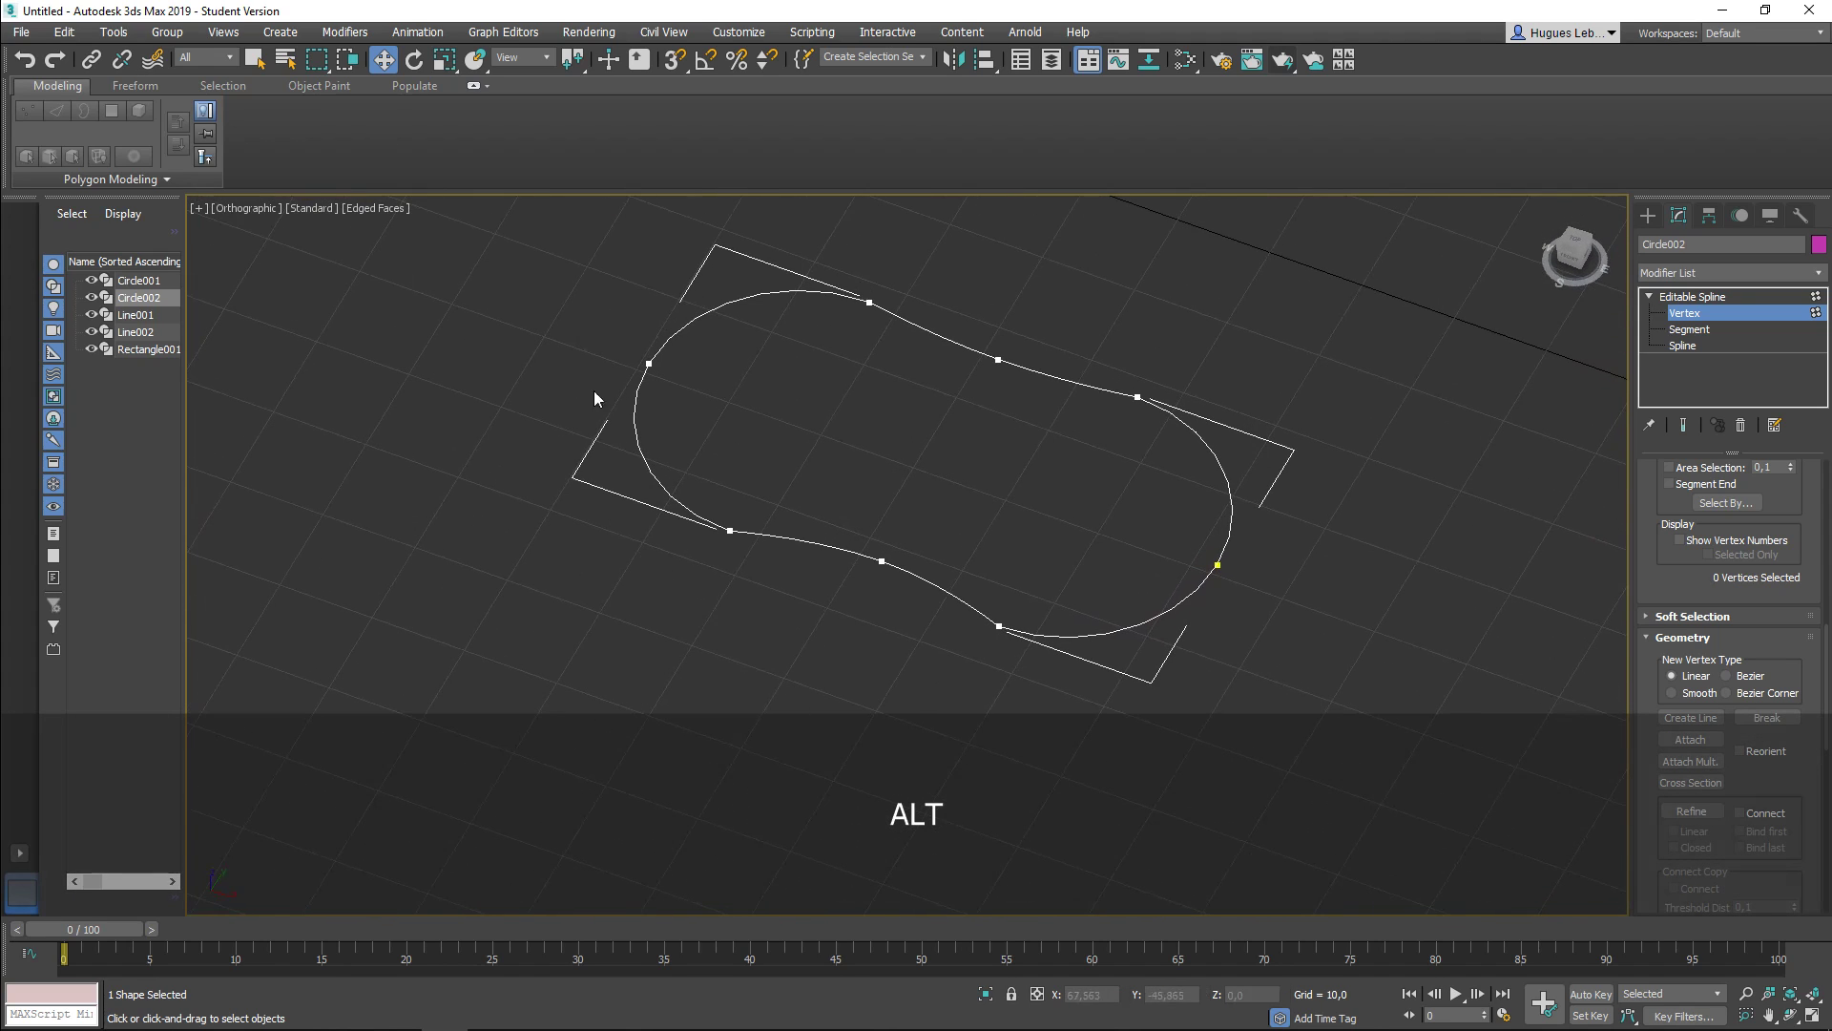
pyautogui.moveTo(1417, 570); pyautogui.dragTo(1355, 515, button='middle')
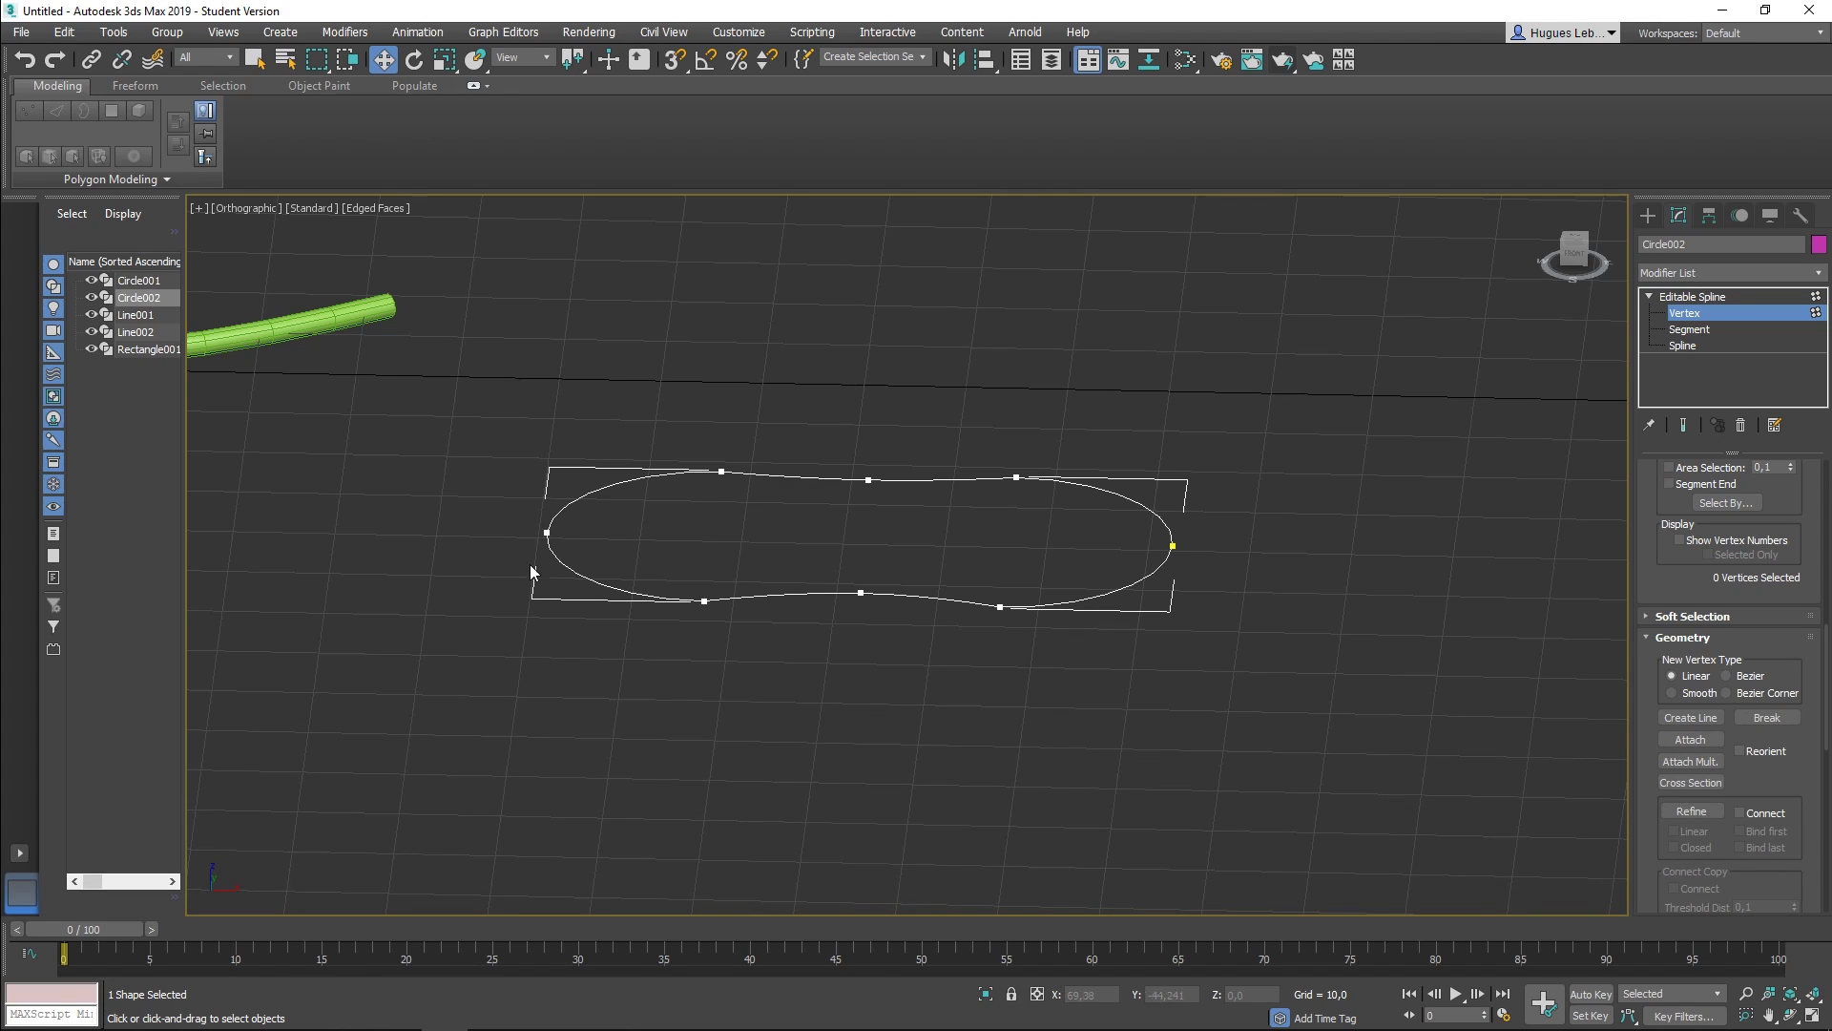
pyautogui.click(866, 480)
pyautogui.click(1650, 218)
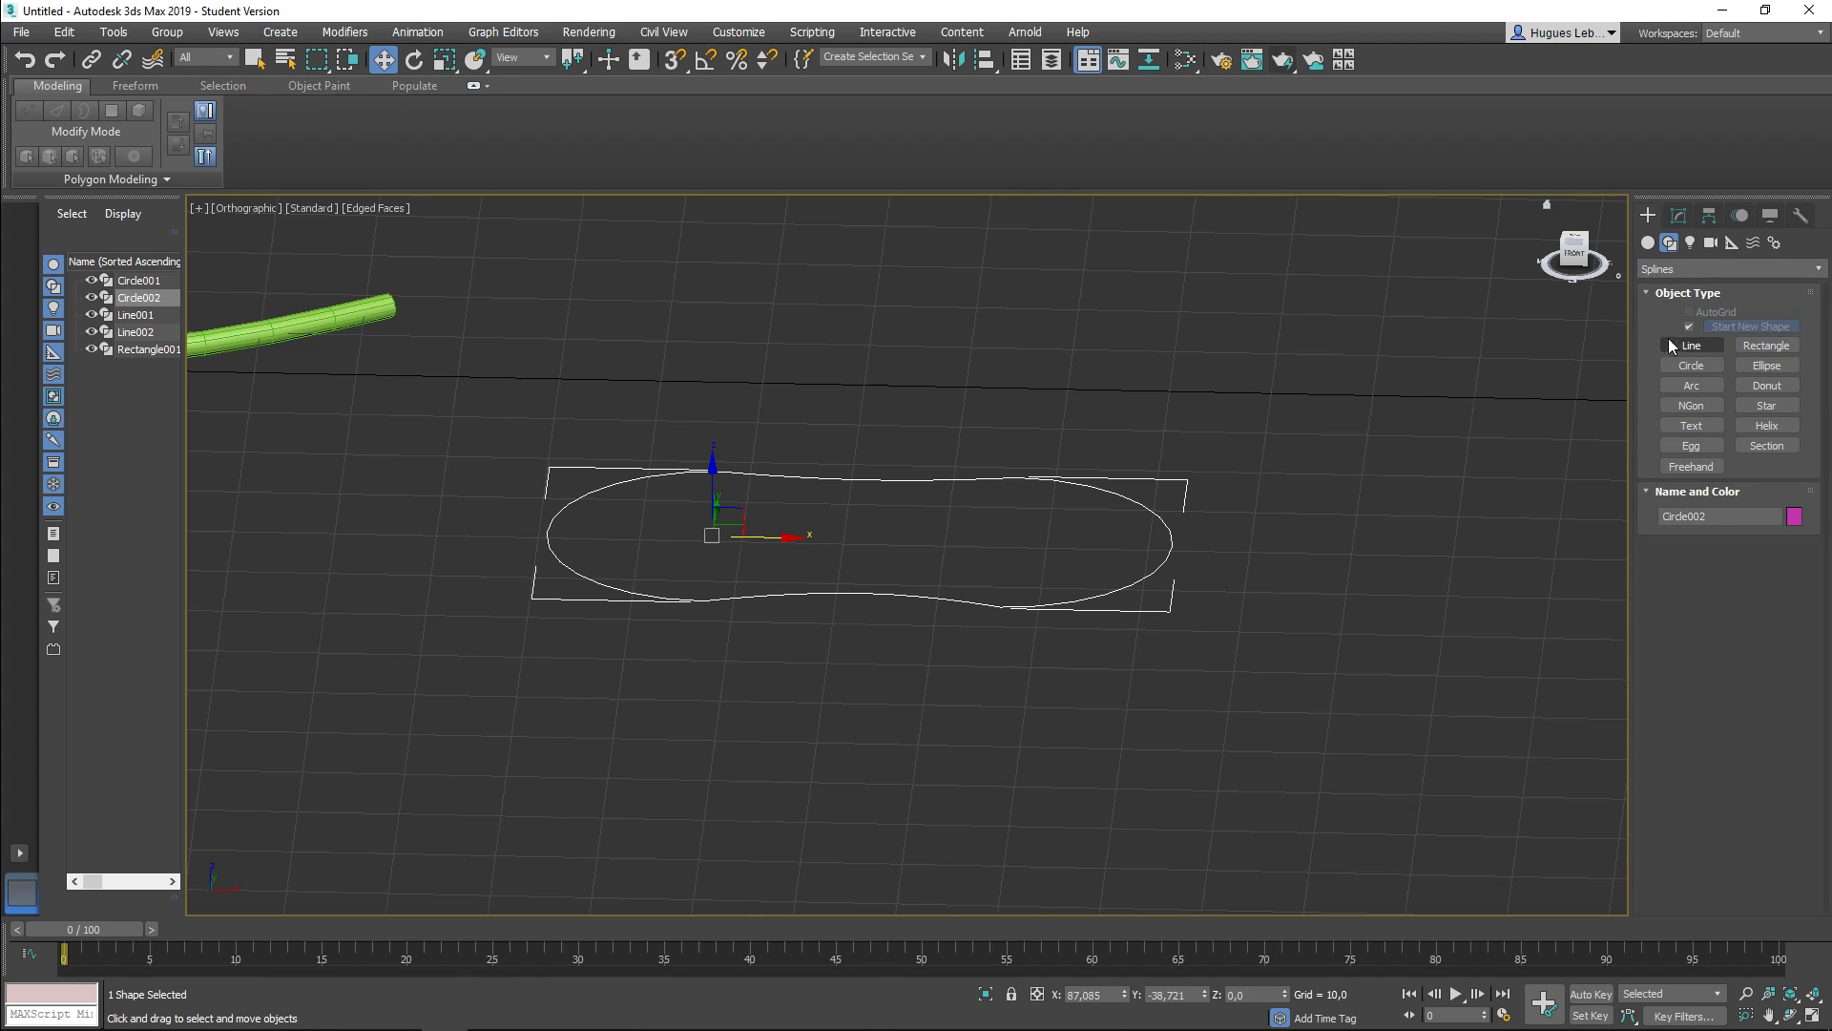
pyautogui.click(1690, 365)
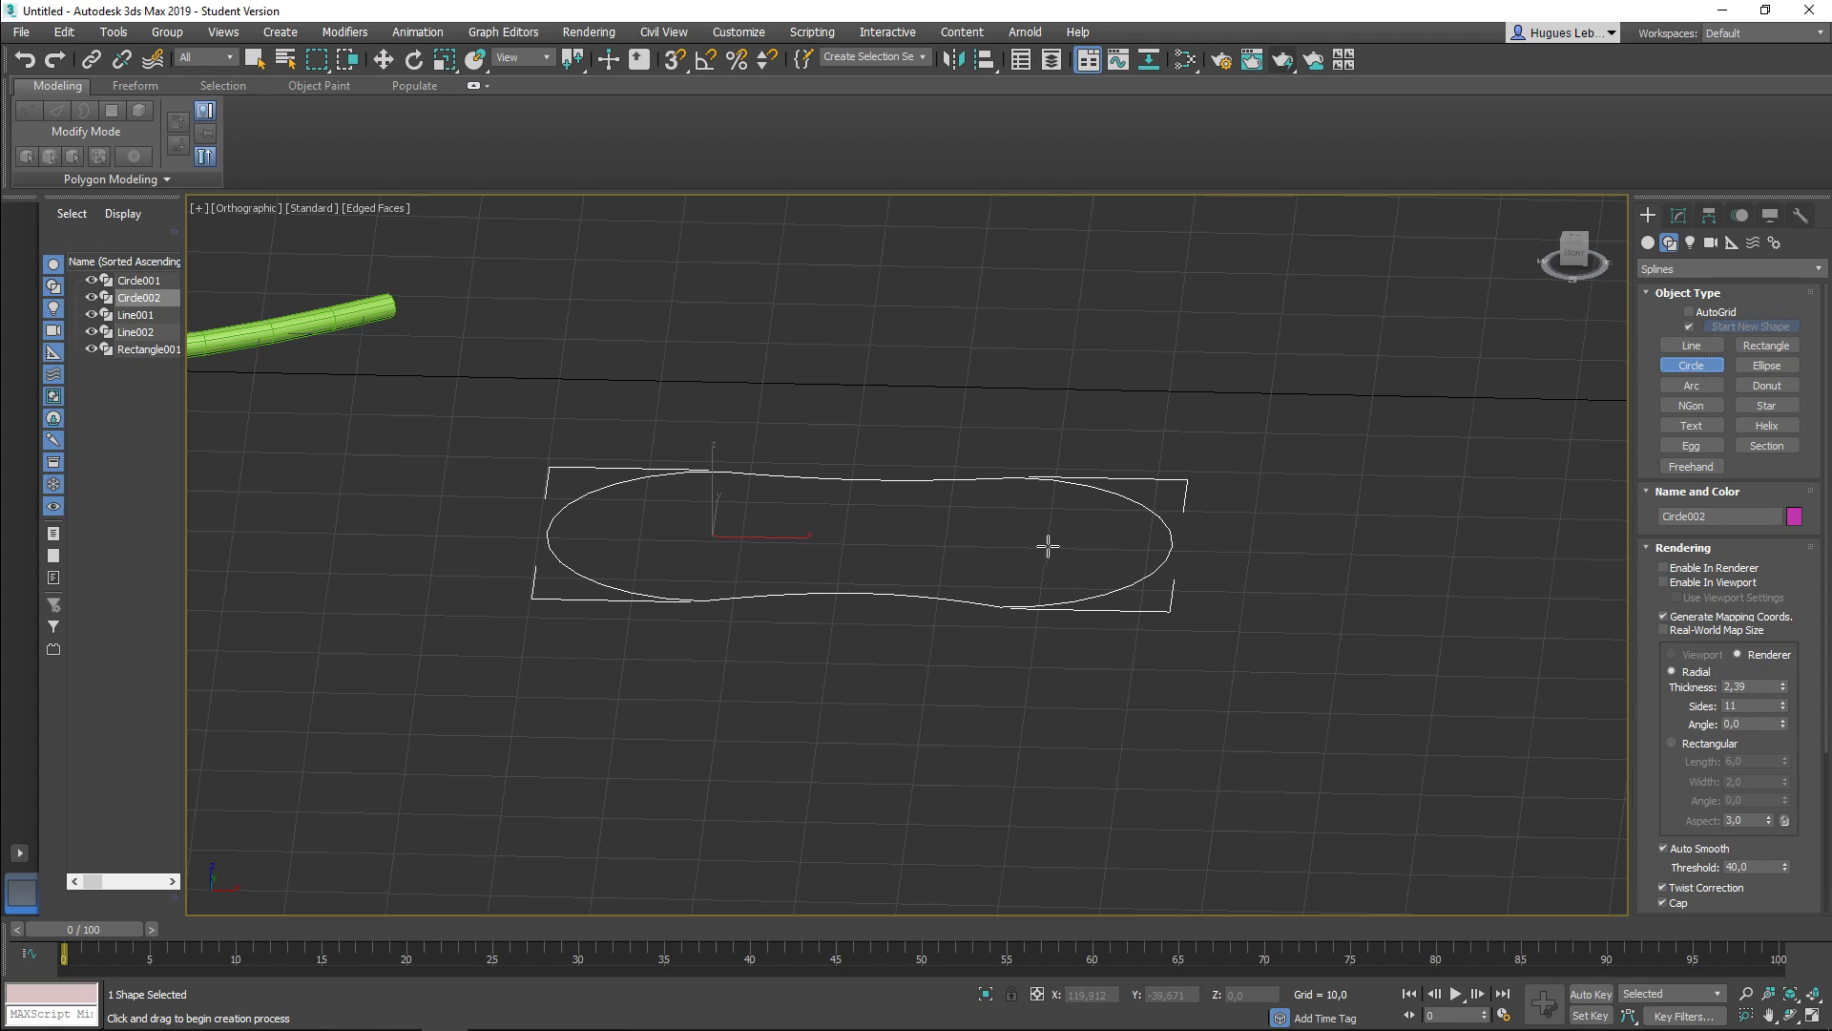
pyautogui.moveTo(1043, 544); pyautogui.dragTo(1079, 579)
pyautogui.keyDown('alt'); pyautogui.moveTo(1259, 560); pyautogui.dragTo(1264, 645, button='middle'); pyautogui.keyUp('alt')
pyautogui.click(382, 59)
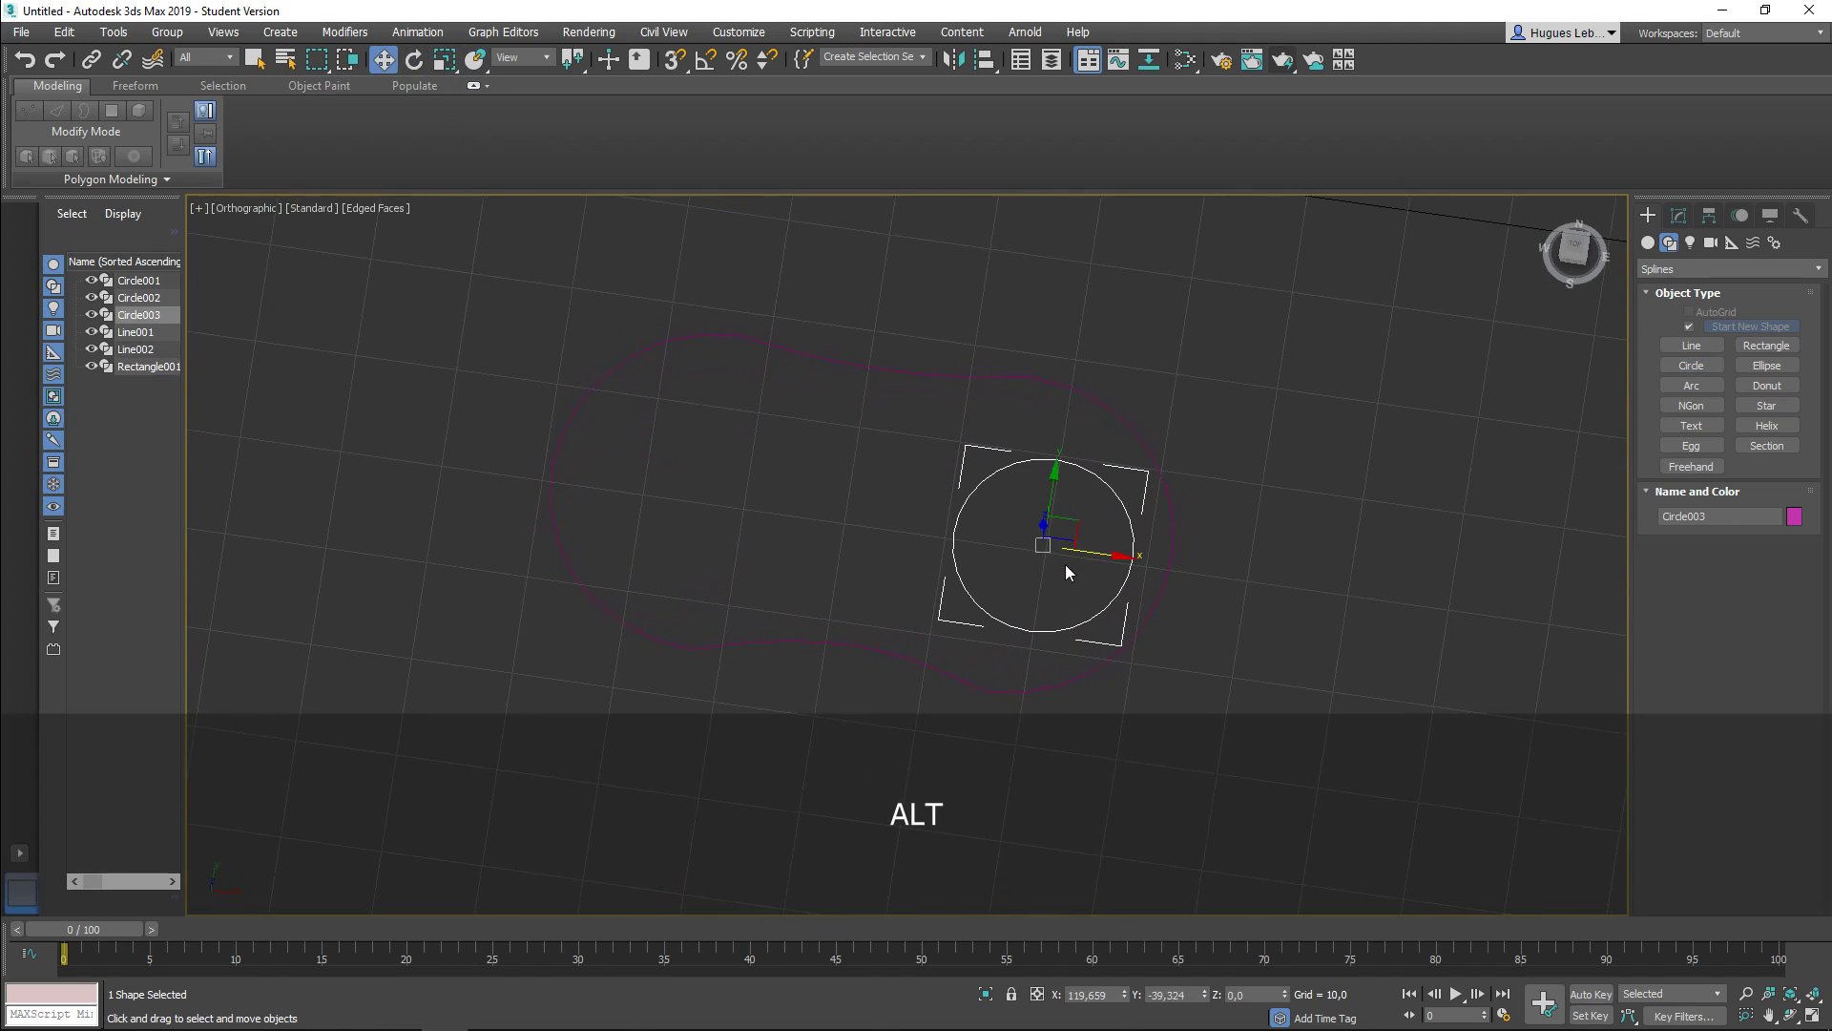
# Step: Move the small circle out of the pinched slot to just behind its far end, and clear the selection
pyautogui.moveTo(1059, 532); pyautogui.dragTo(1421, 590)
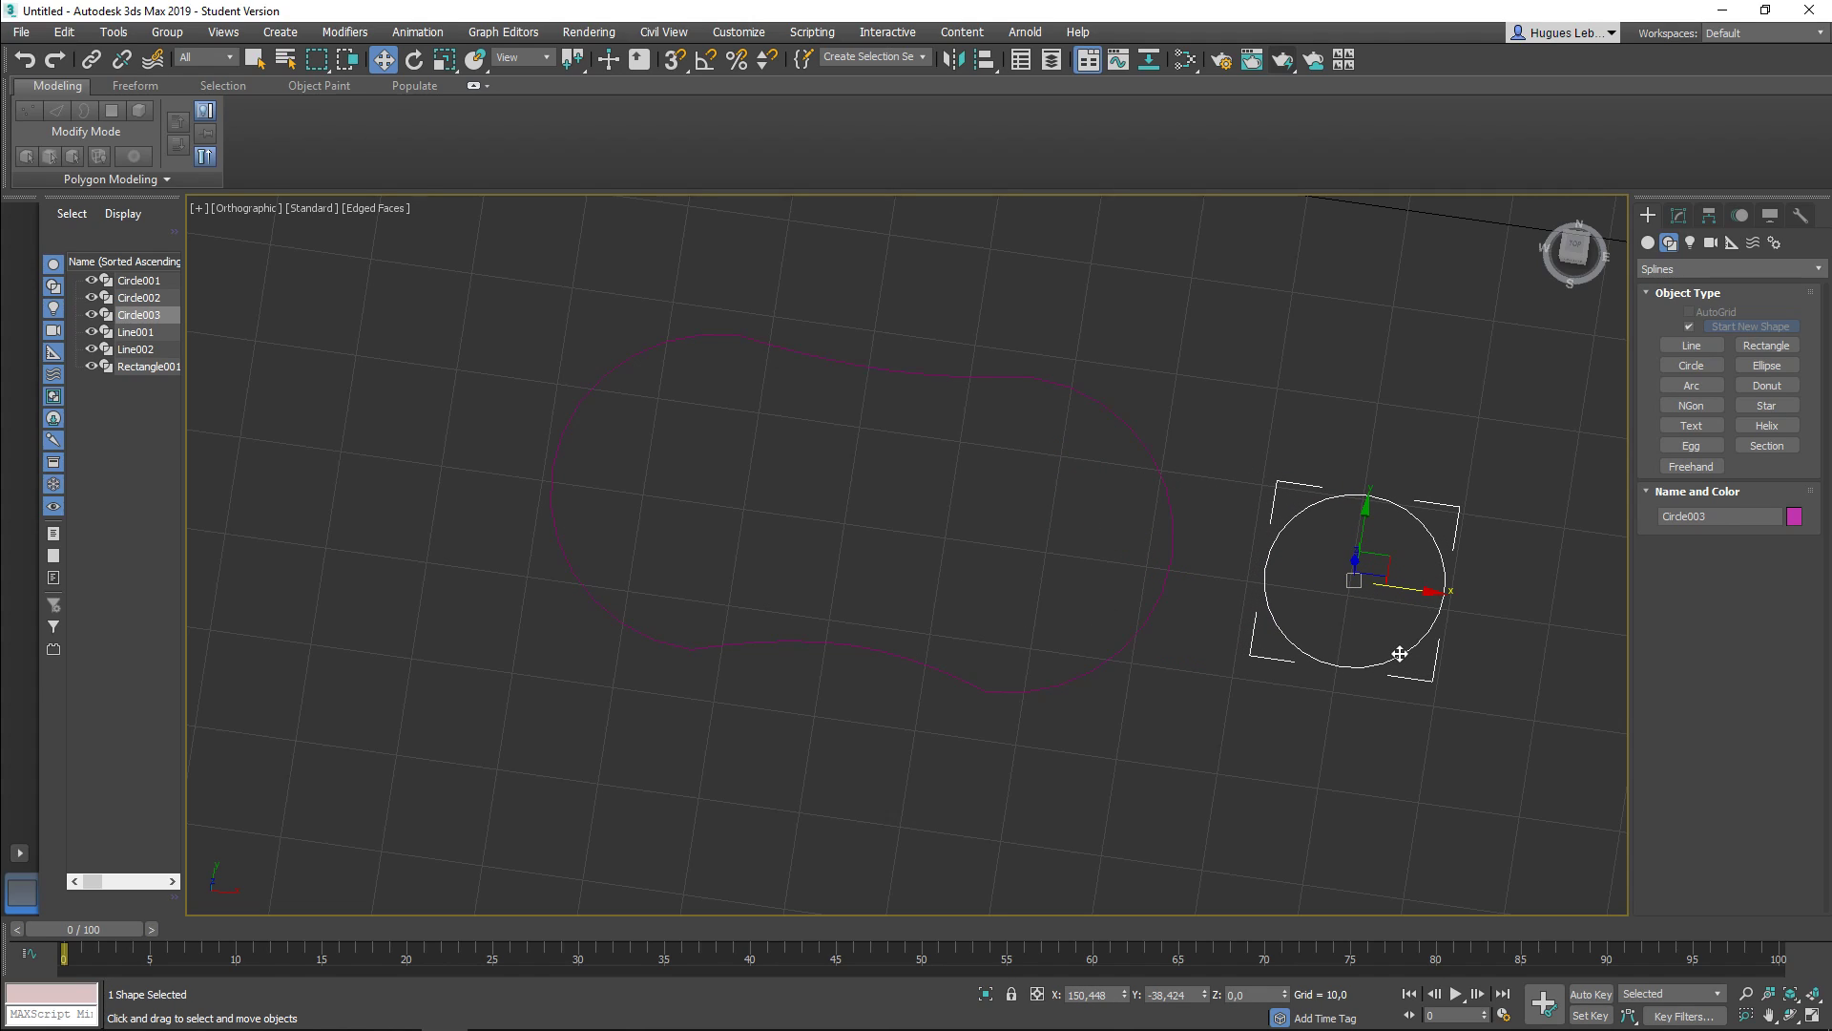
pyautogui.press('ctrl')
pyautogui.moveTo(1039, 476); pyautogui.dragTo(1105, 300)
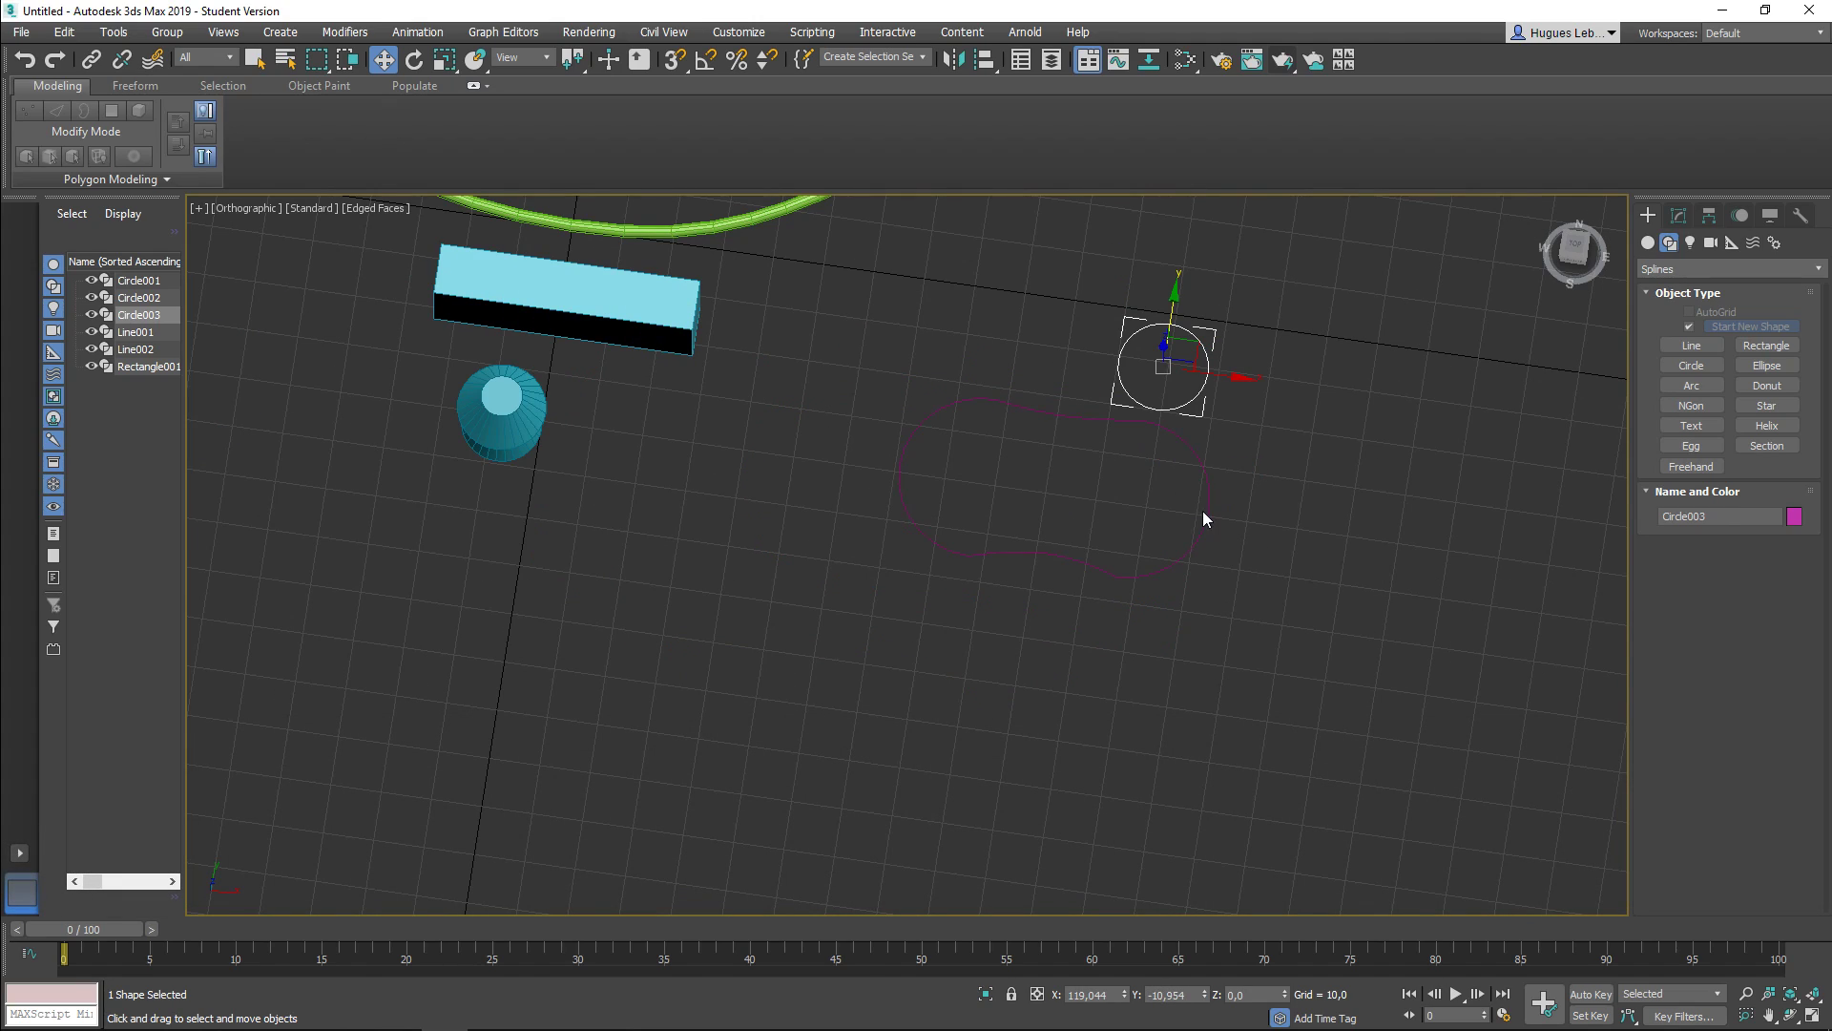
pyautogui.click(1202, 512)
pyautogui.moveTo(1247, 548)
pyautogui.keyDown('alt'); pyautogui.mouseDown(button='middle')
pyautogui.moveTo(1212, 621)
pyautogui.moveTo(1221, 512)
pyautogui.moveTo(1215, 585)
pyautogui.moveTo(1233, 530)
pyautogui.moveTo(1239, 561)
pyautogui.mouseUp(button='middle'); pyautogui.keyUp('alt')
pyautogui.click(1144, 442)
pyautogui.click(1309, 727)
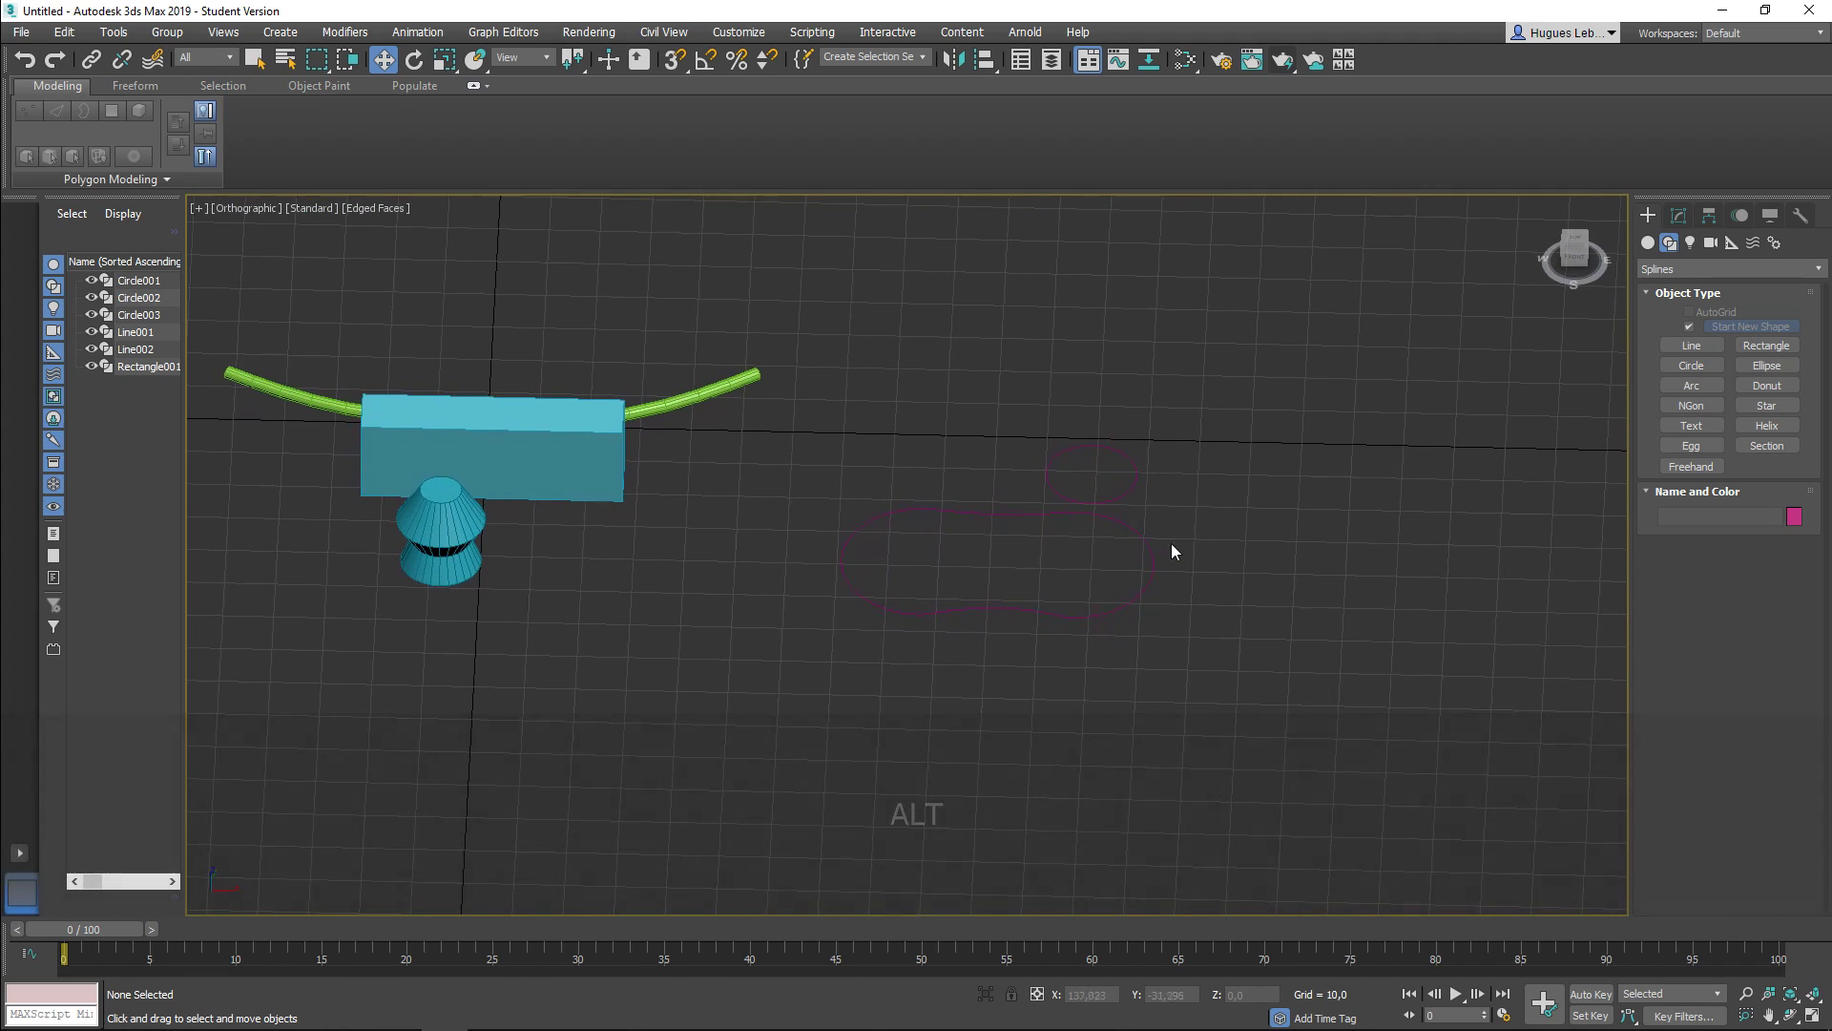
# Step: Shift the small circle along X so it sits behind the slot's end nearer the box
pyautogui.click(1111, 498)
pyautogui.moveTo(1128, 478); pyautogui.dragTo(1000, 469)
pyautogui.click(964, 516)
pyautogui.click(966, 485)
pyautogui.click(1003, 516)
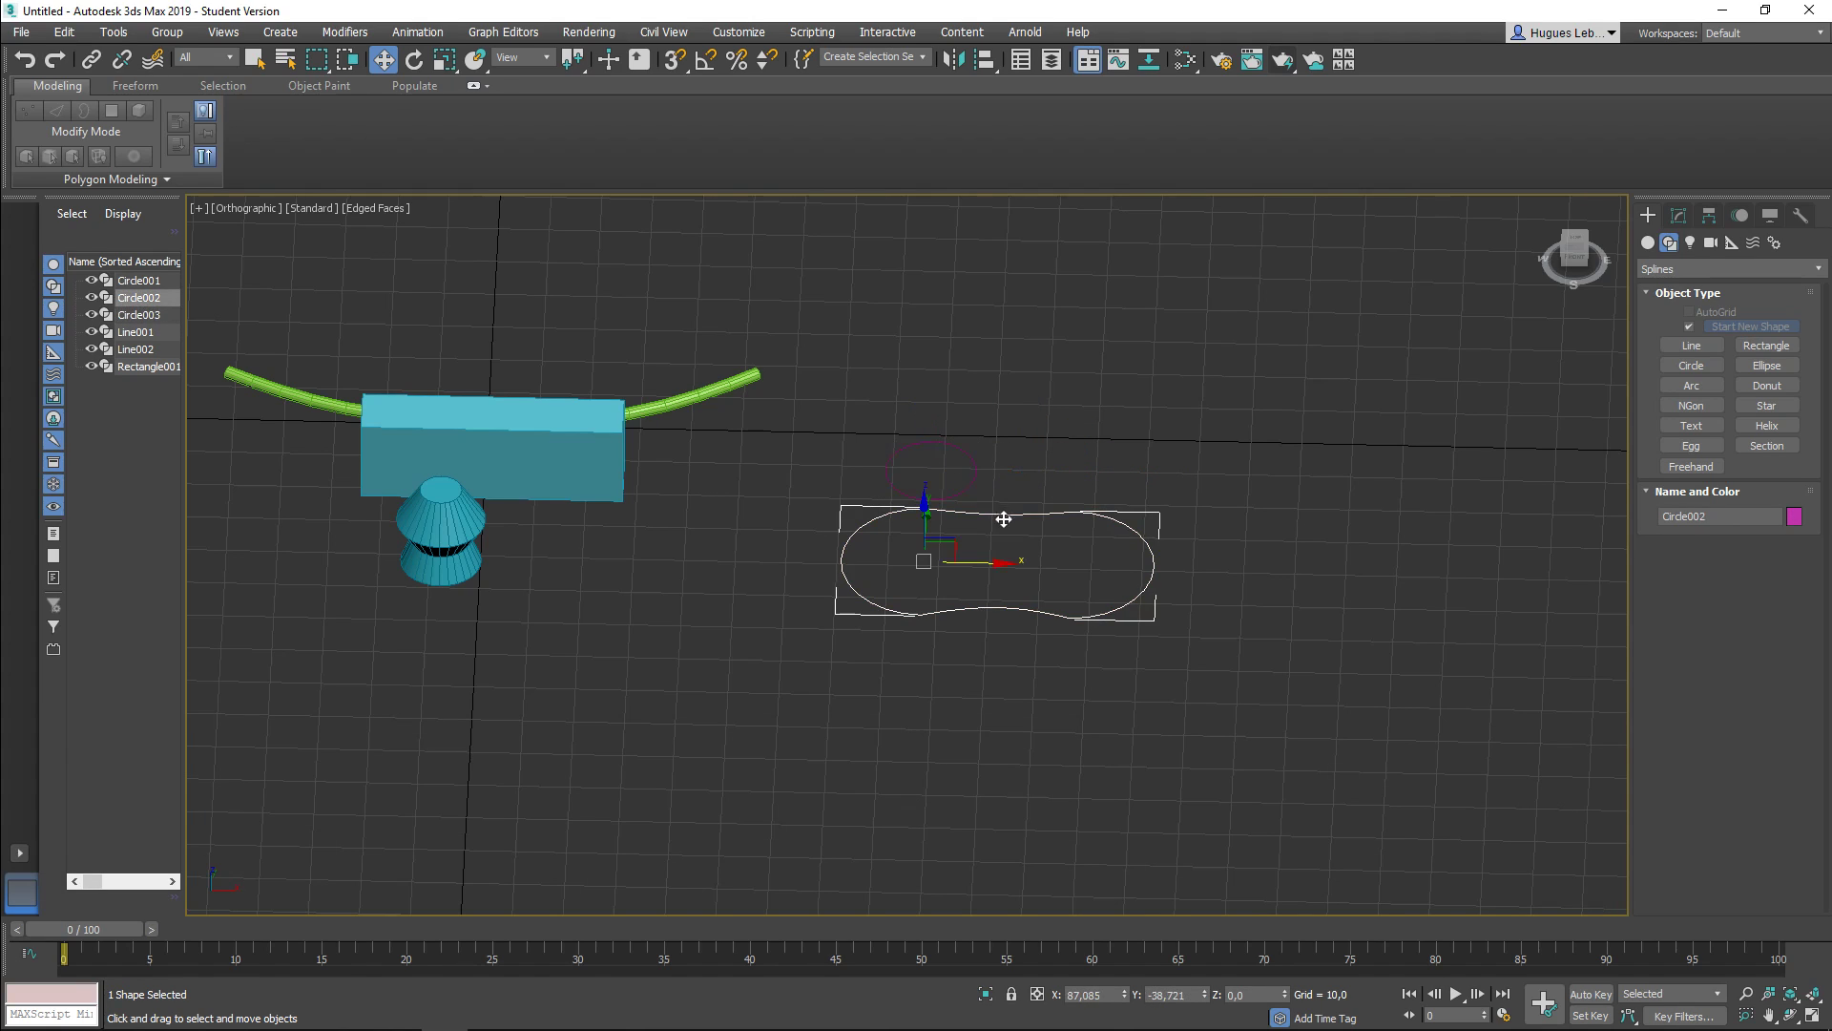
pyautogui.click(958, 492)
pyautogui.click(1272, 498)
# Step: Change the object color of the small circle and the pinched slot to white
pyautogui.keyDown('alt'); pyautogui.moveTo(1262, 512); pyautogui.dragTo(1013, 512, button='middle'); pyautogui.keyUp('alt')
pyautogui.moveTo(830, 485); pyautogui.dragTo(1175, 589)
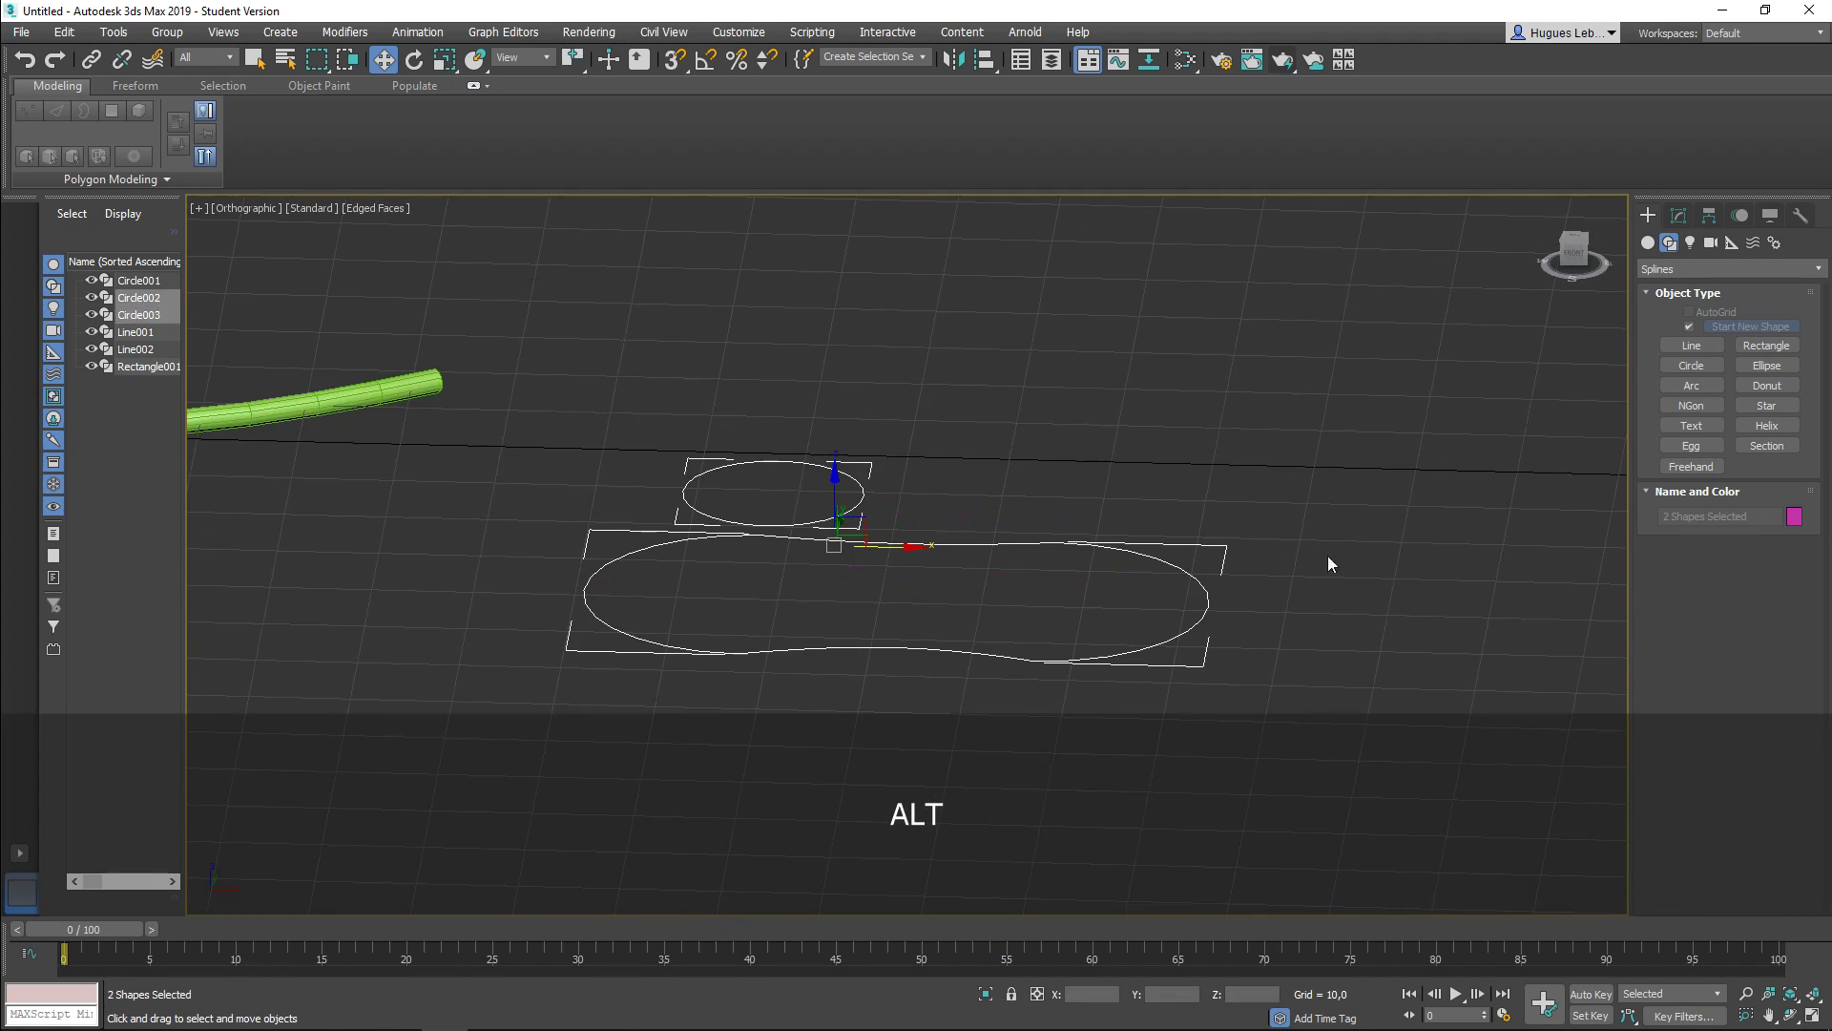
pyautogui.click(1794, 516)
pyautogui.click(1086, 567)
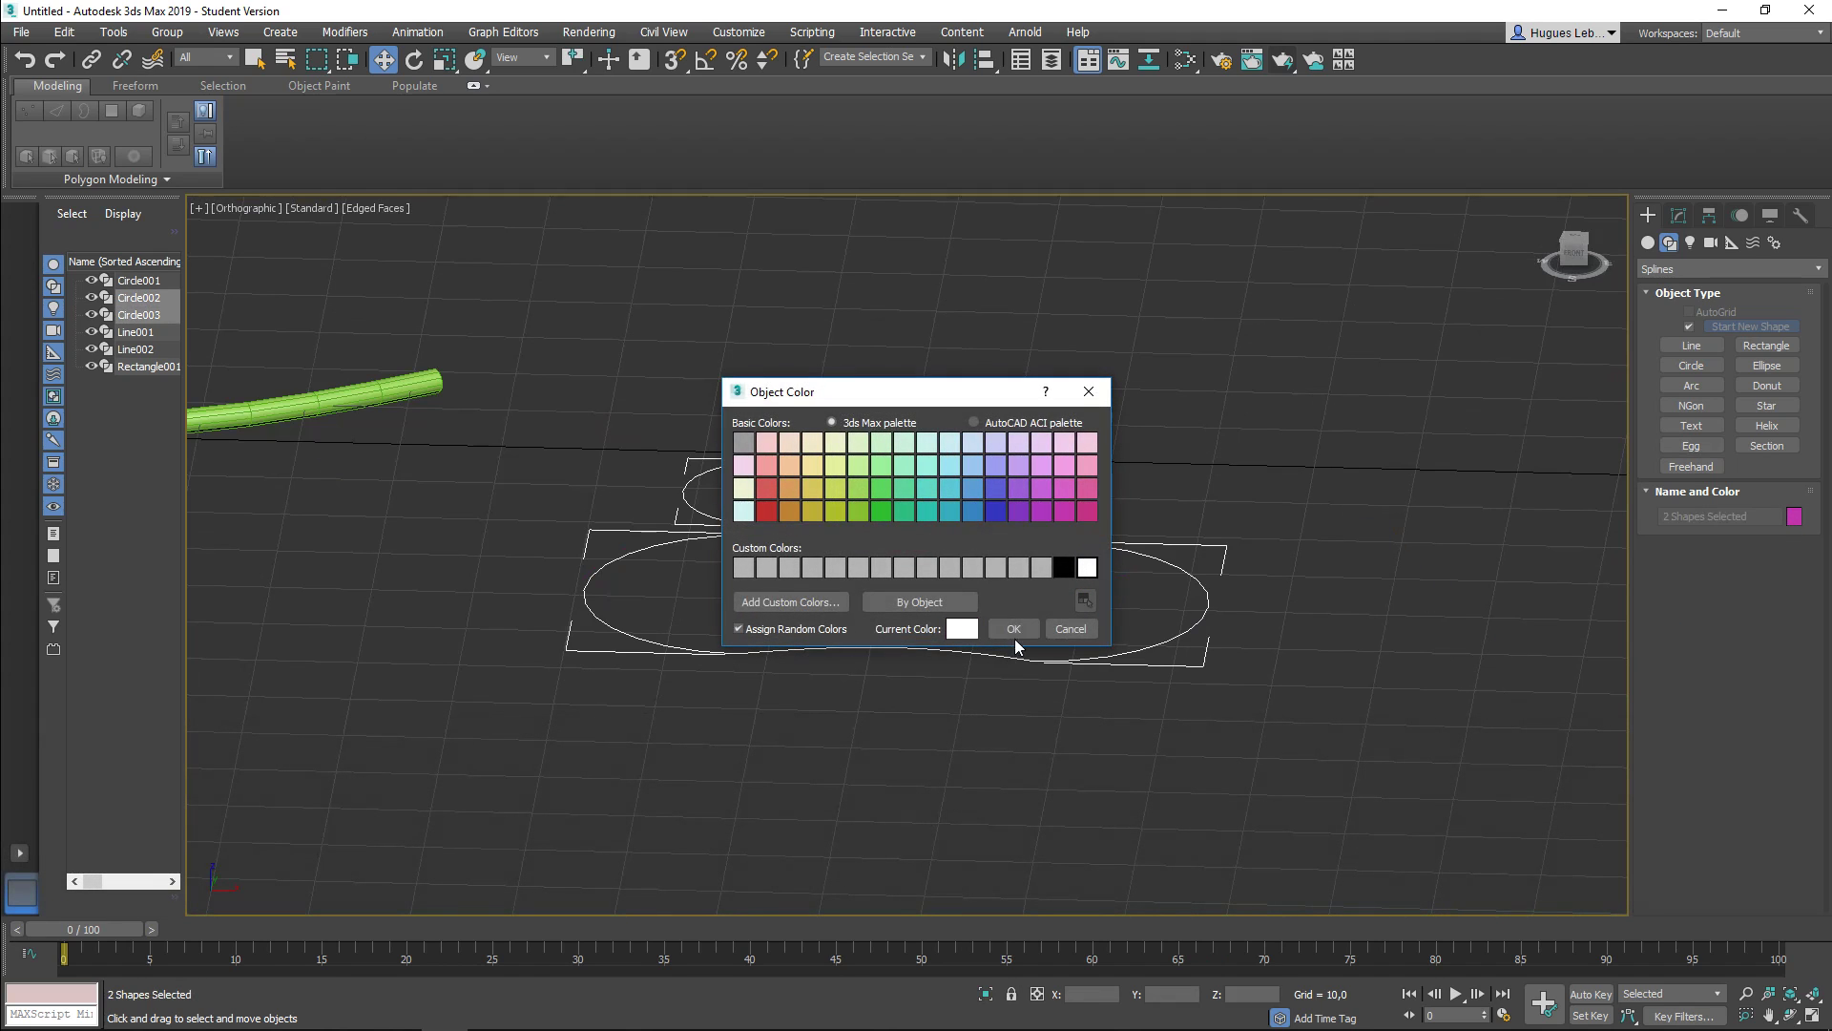
pyautogui.click(1014, 628)
pyautogui.click(1285, 569)
pyautogui.keyDown('alt'); pyautogui.moveTo(1285, 569); pyautogui.dragTo(1286, 637, button='middle'); pyautogui.keyUp('alt')
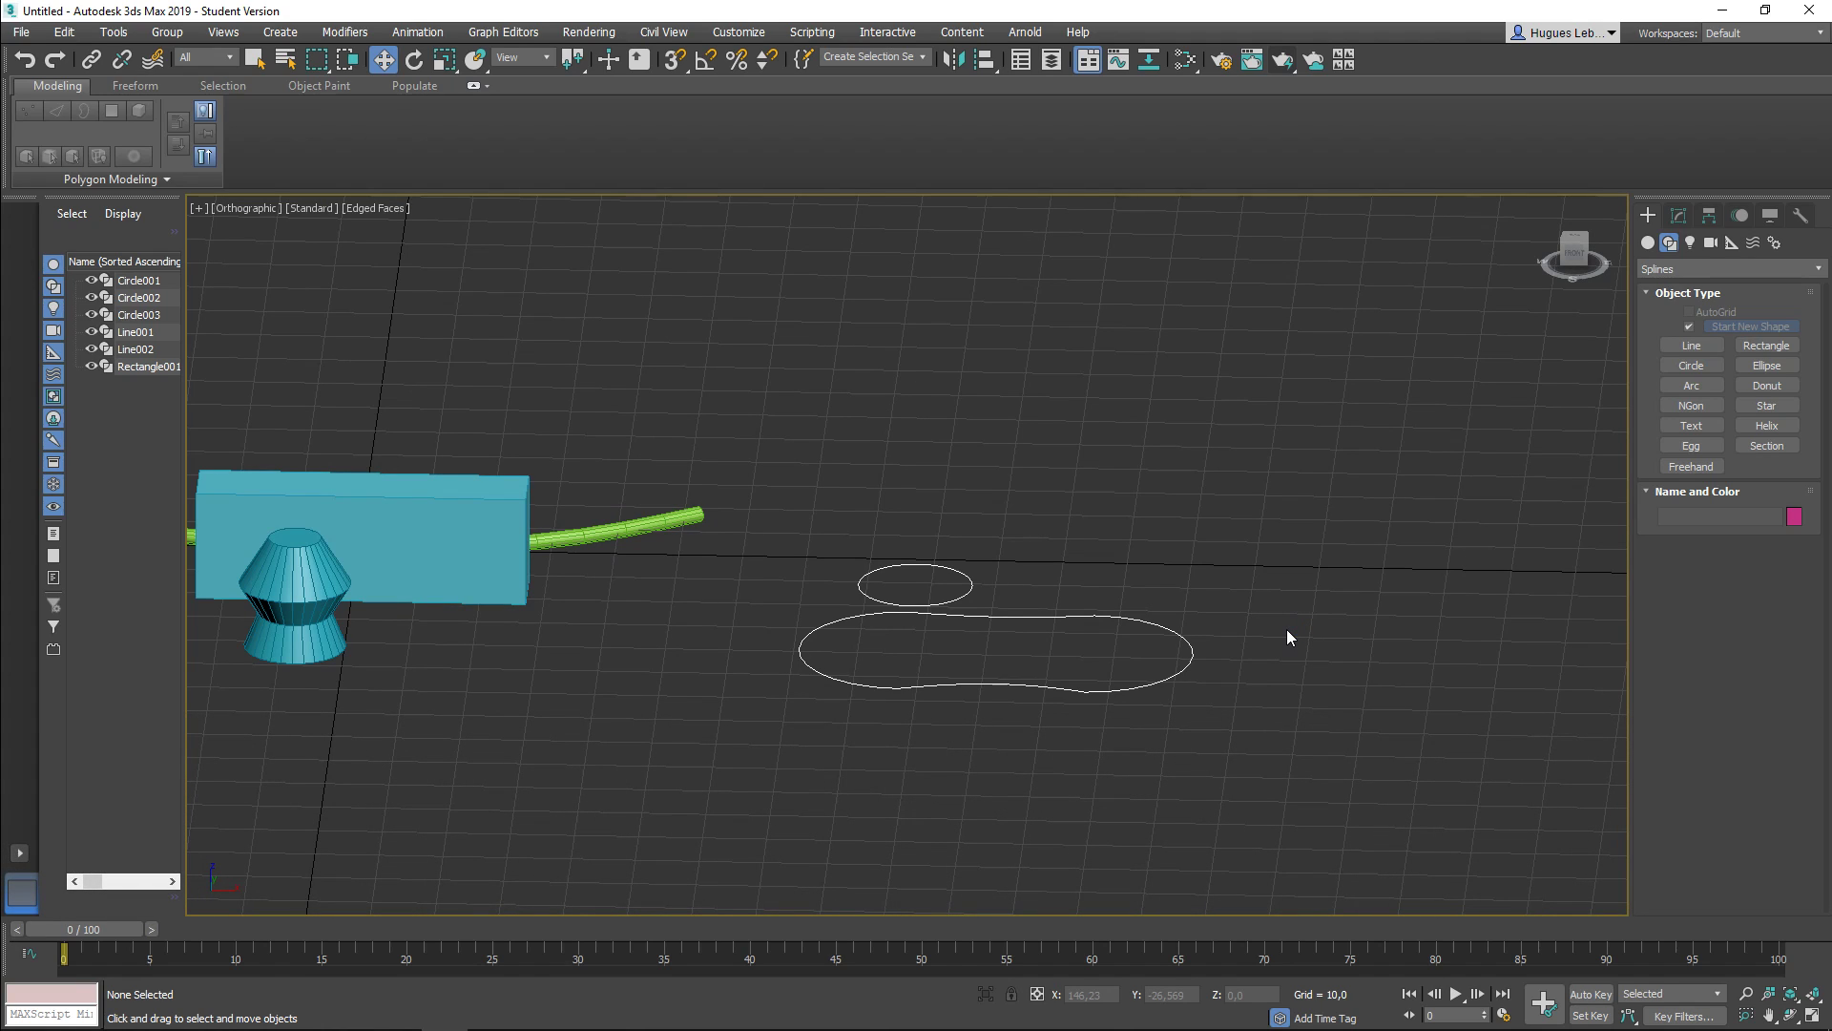
pyautogui.moveTo(1365, 628); pyautogui.dragTo(1279, 599, button='middle')
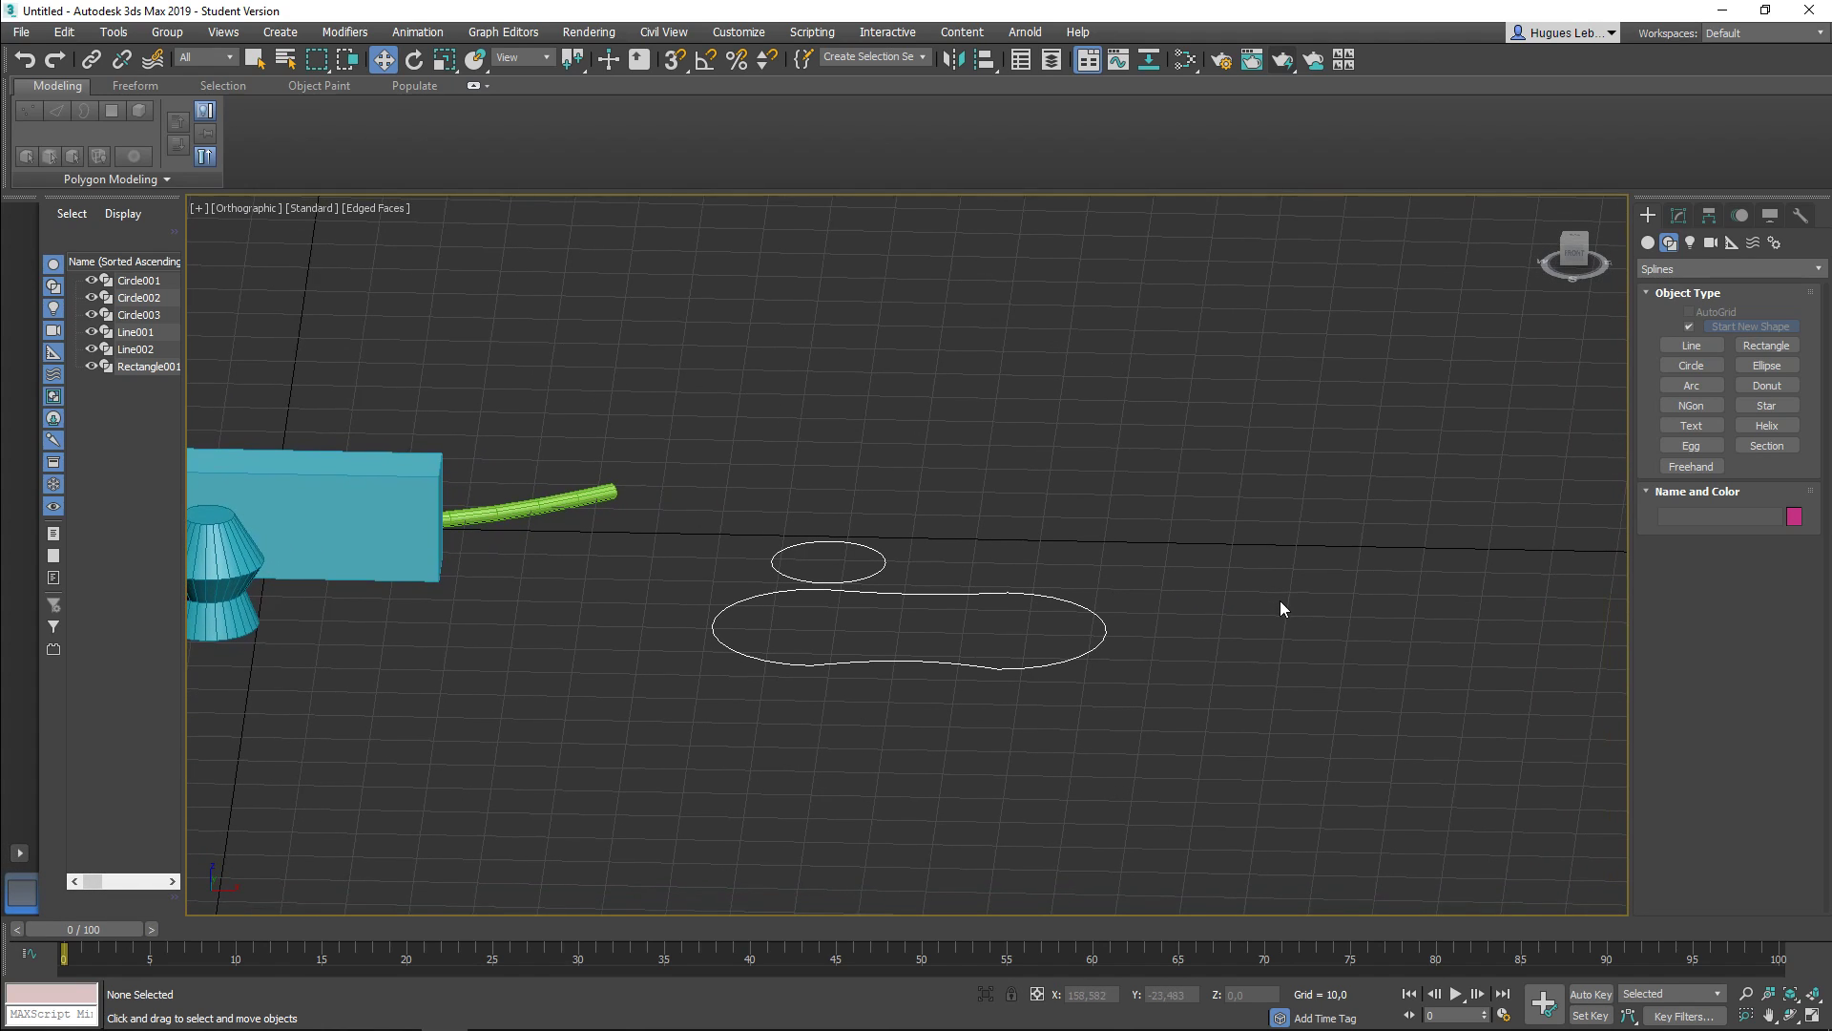
# Step: In the Front view, draw a straight vertical two-point line rising from the ground beyond the slot
pyautogui.press('f')
pyautogui.moveTo(1337, 441); pyautogui.dragTo(1083, 516, button='middle')
pyautogui.scroll(3, 1177, 582)
pyautogui.moveTo(1177, 582); pyautogui.dragTo(1132, 536, button='middle')
pyautogui.click(1680, 345)
pyautogui.click(1159, 627)
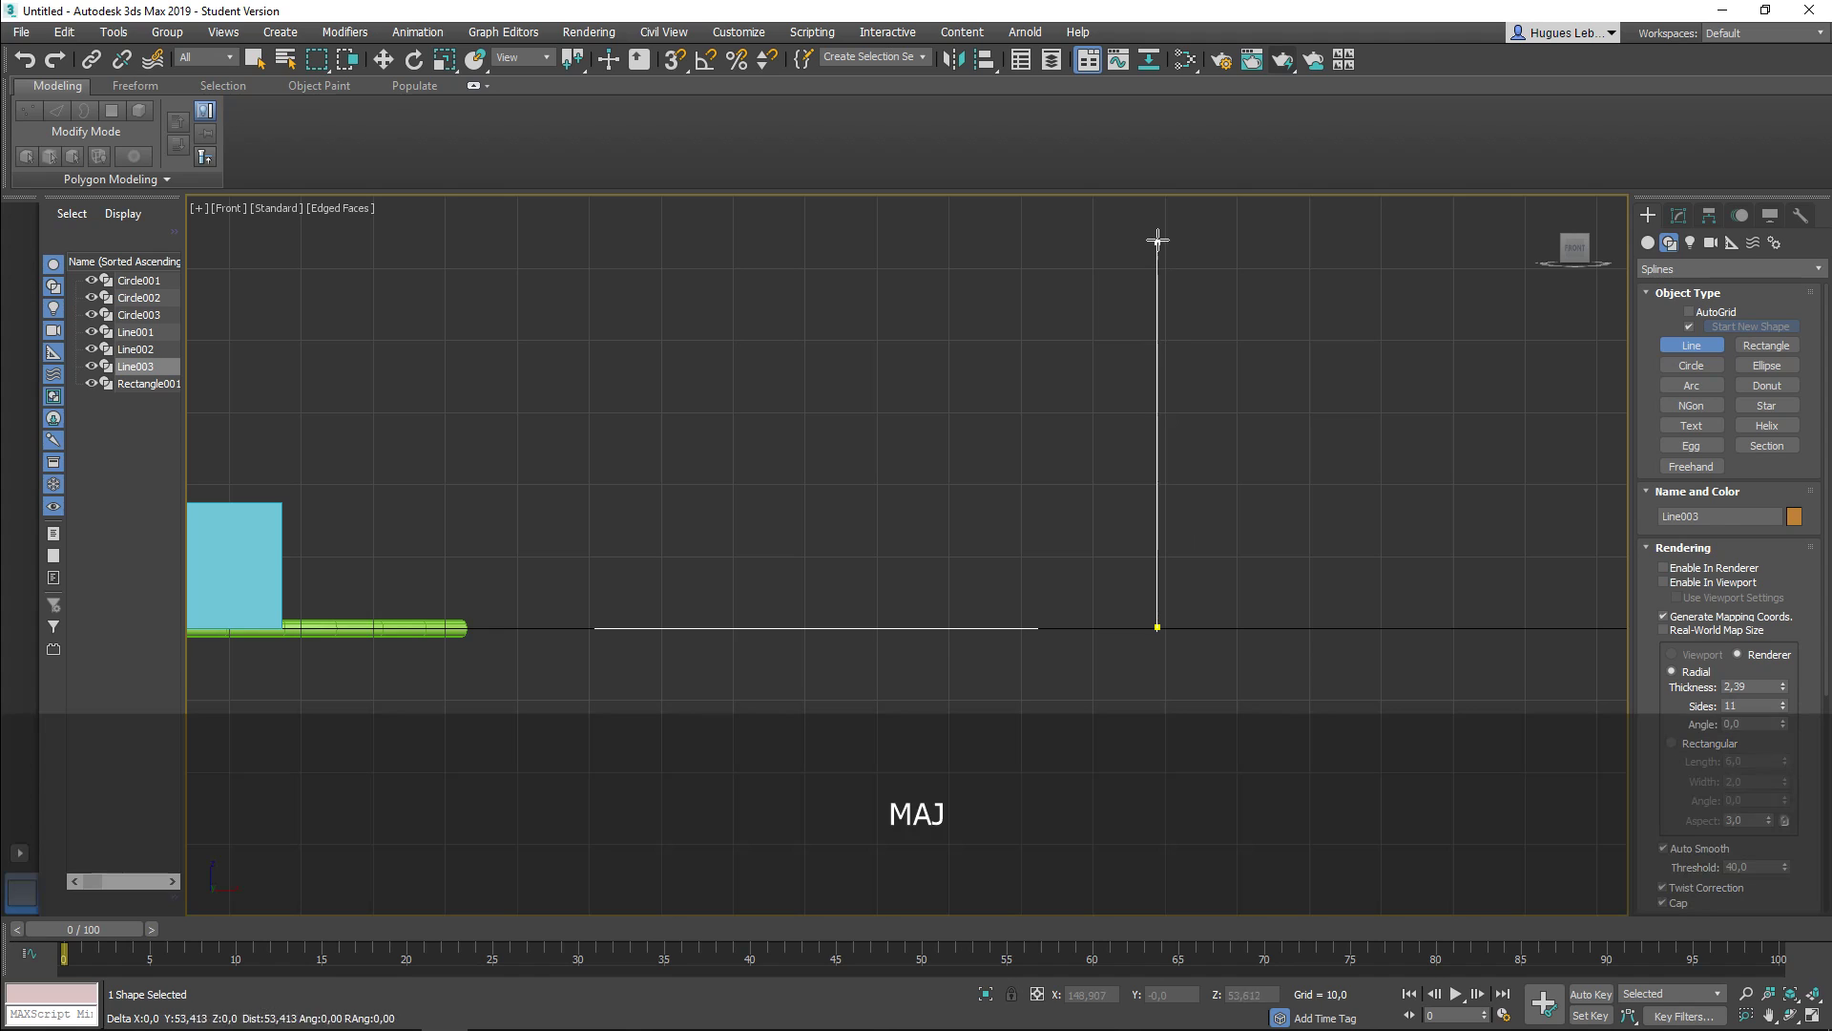
pyautogui.keyDown('shift'); pyautogui.click(1159, 208); pyautogui.keyUp('shift')
pyautogui.rightClick(1288, 291)
# Step: In the Front view, draw an upright S-shaped three-point line with a Bezier middle vertex, beyond the vertical line
pyautogui.keyDown('alt'); pyautogui.moveTo(1358, 359); pyautogui.dragTo(1251, 524, button='middle'); pyautogui.keyUp('alt')
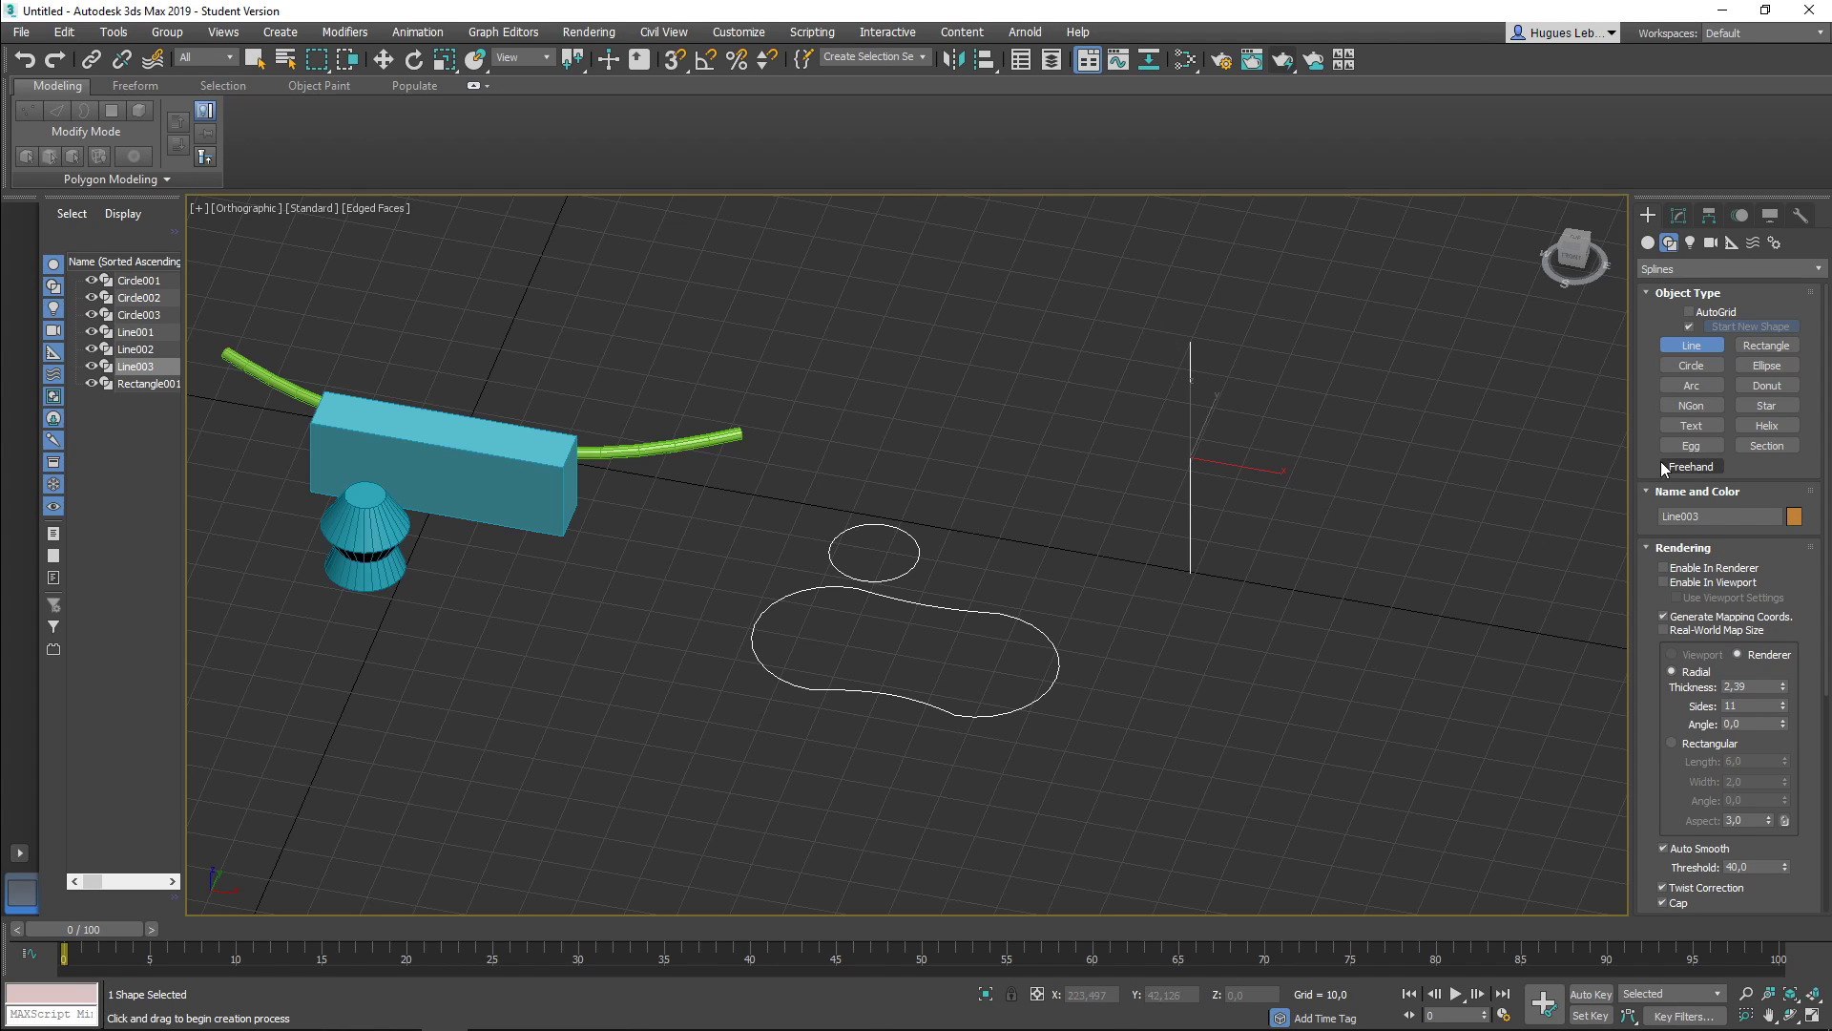
pyautogui.moveTo(1300, 542); pyautogui.dragTo(1124, 511, button='middle')
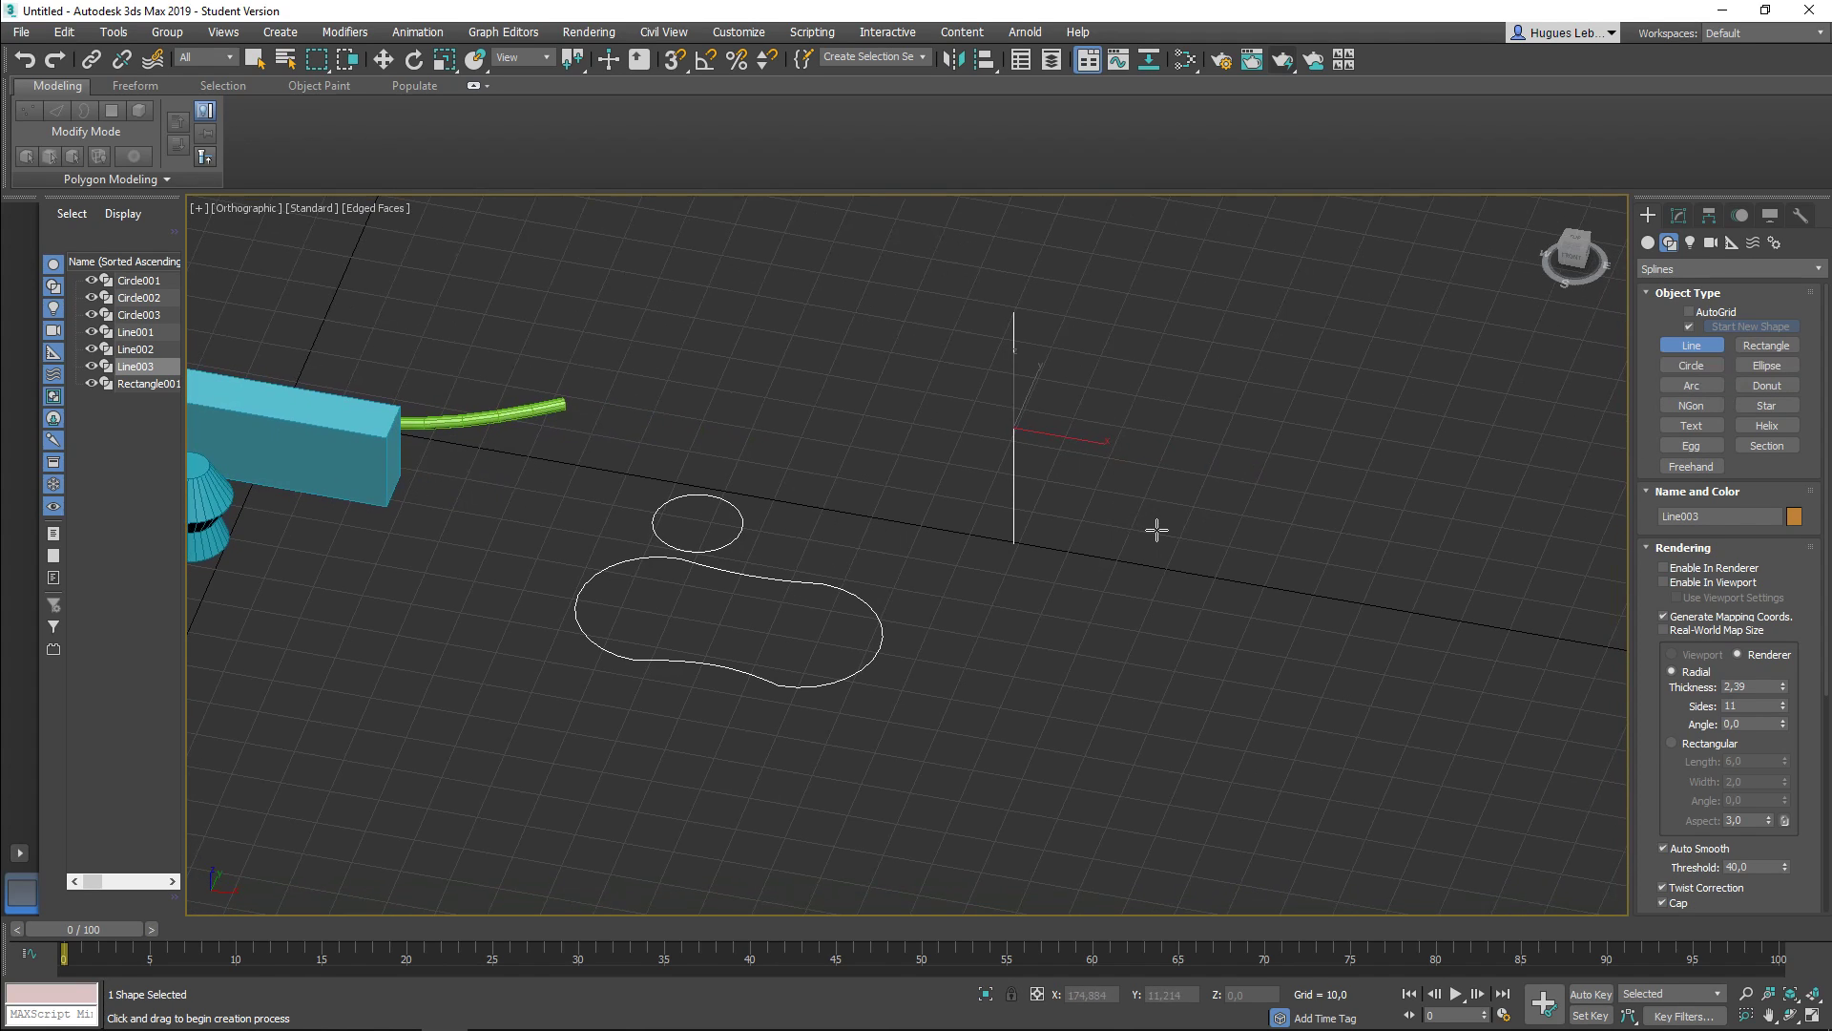
pyautogui.press('l')
pyautogui.press('z')
pyautogui.press('f')
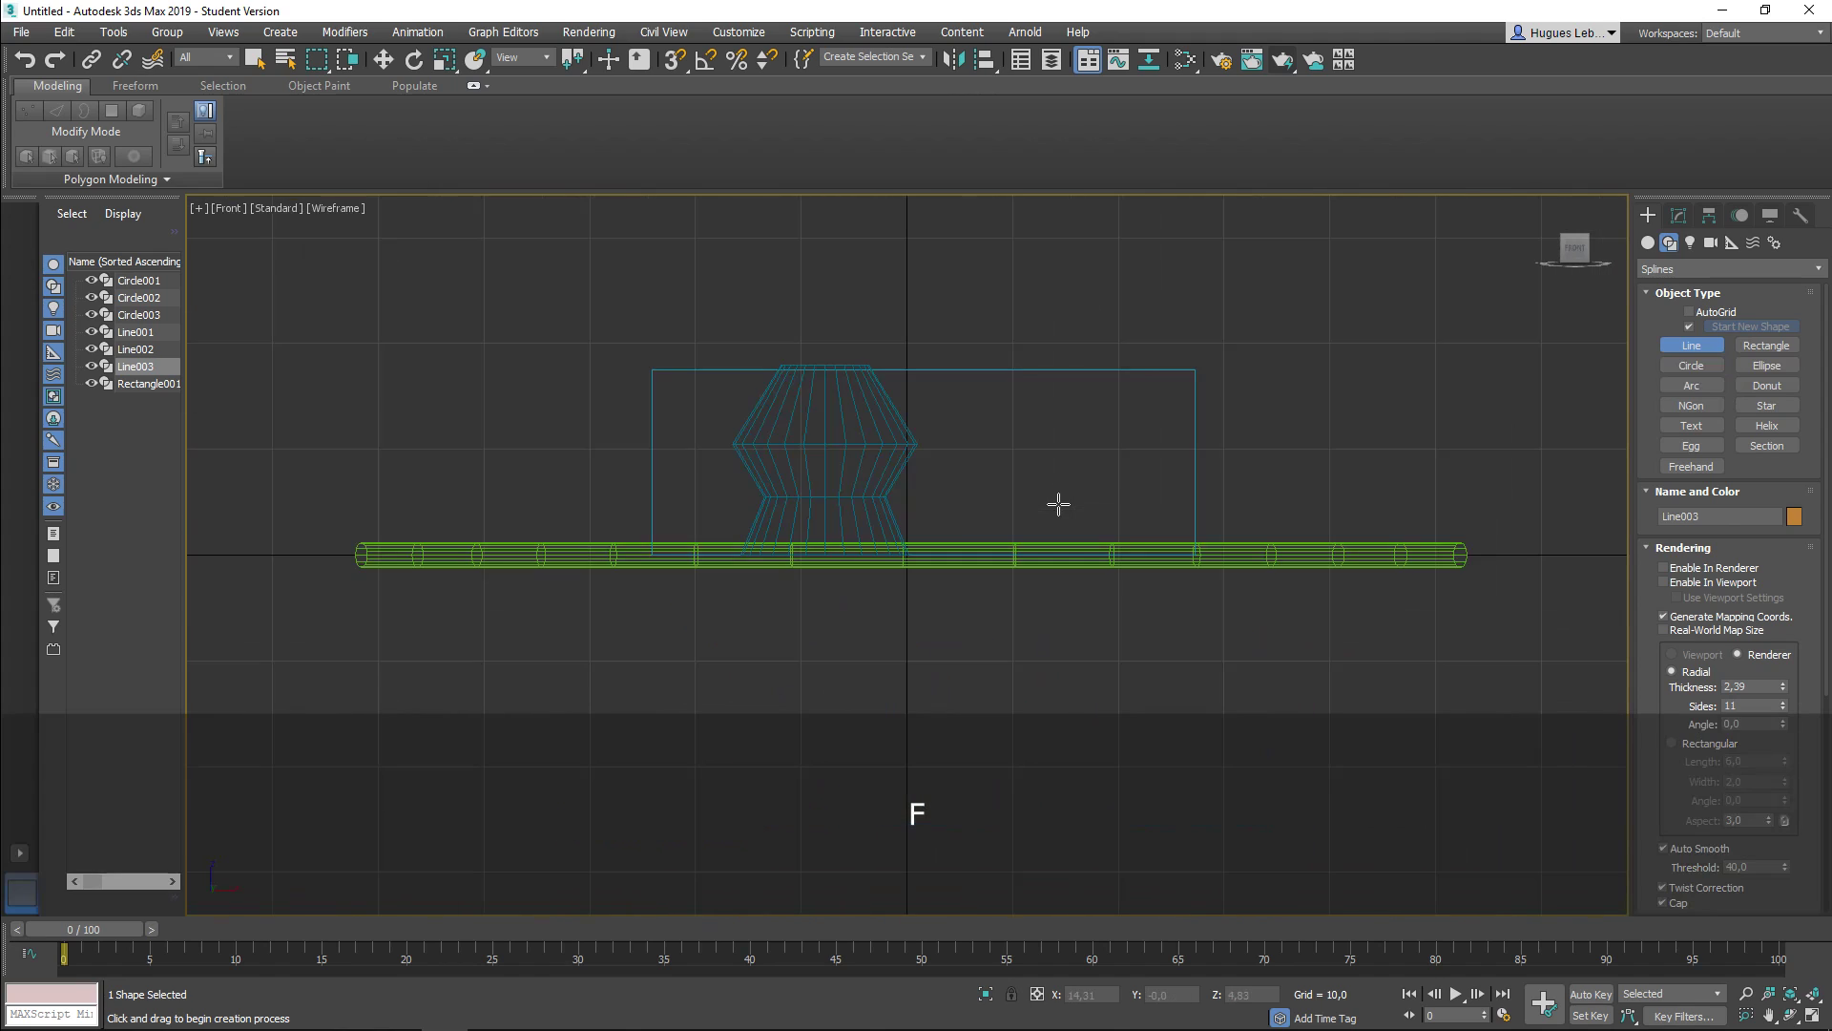
pyautogui.scroll(-4, 1322, 530)
pyautogui.moveTo(1321, 530); pyautogui.dragTo(651, 583, button='middle')
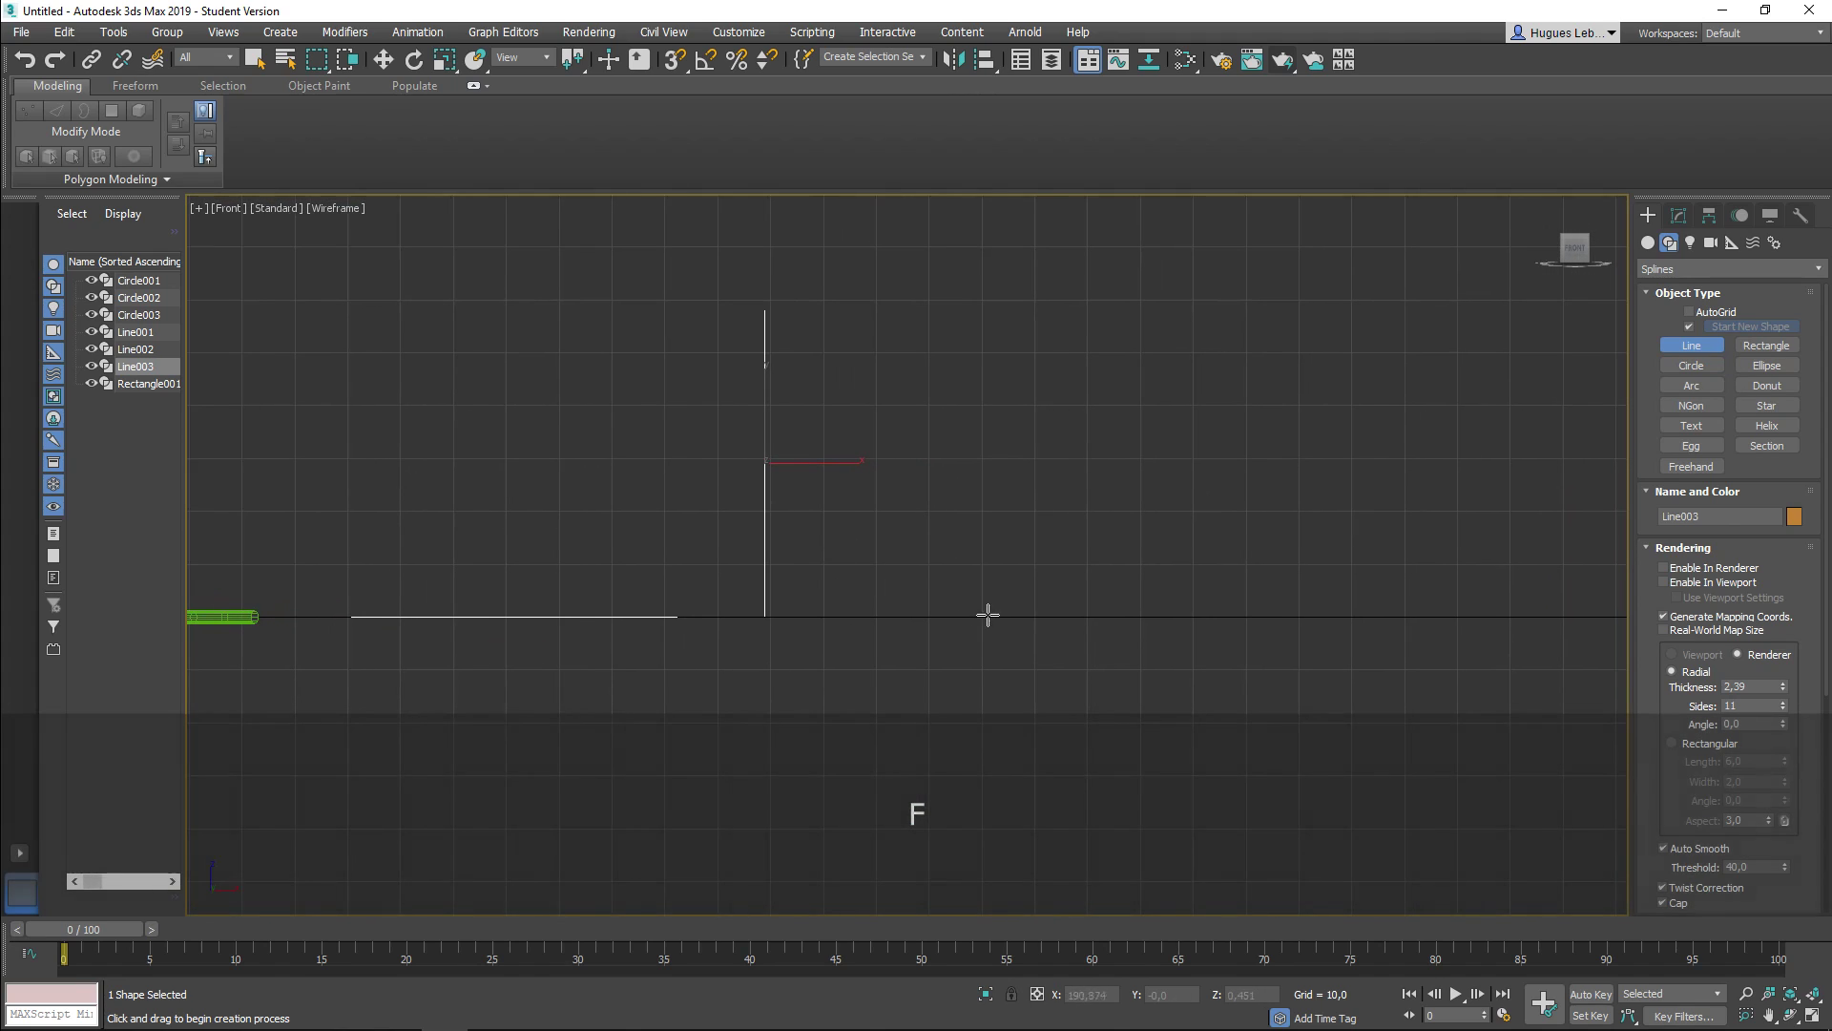
pyautogui.click(1053, 618)
pyautogui.moveTo(1049, 483); pyautogui.dragTo(1019, 455)
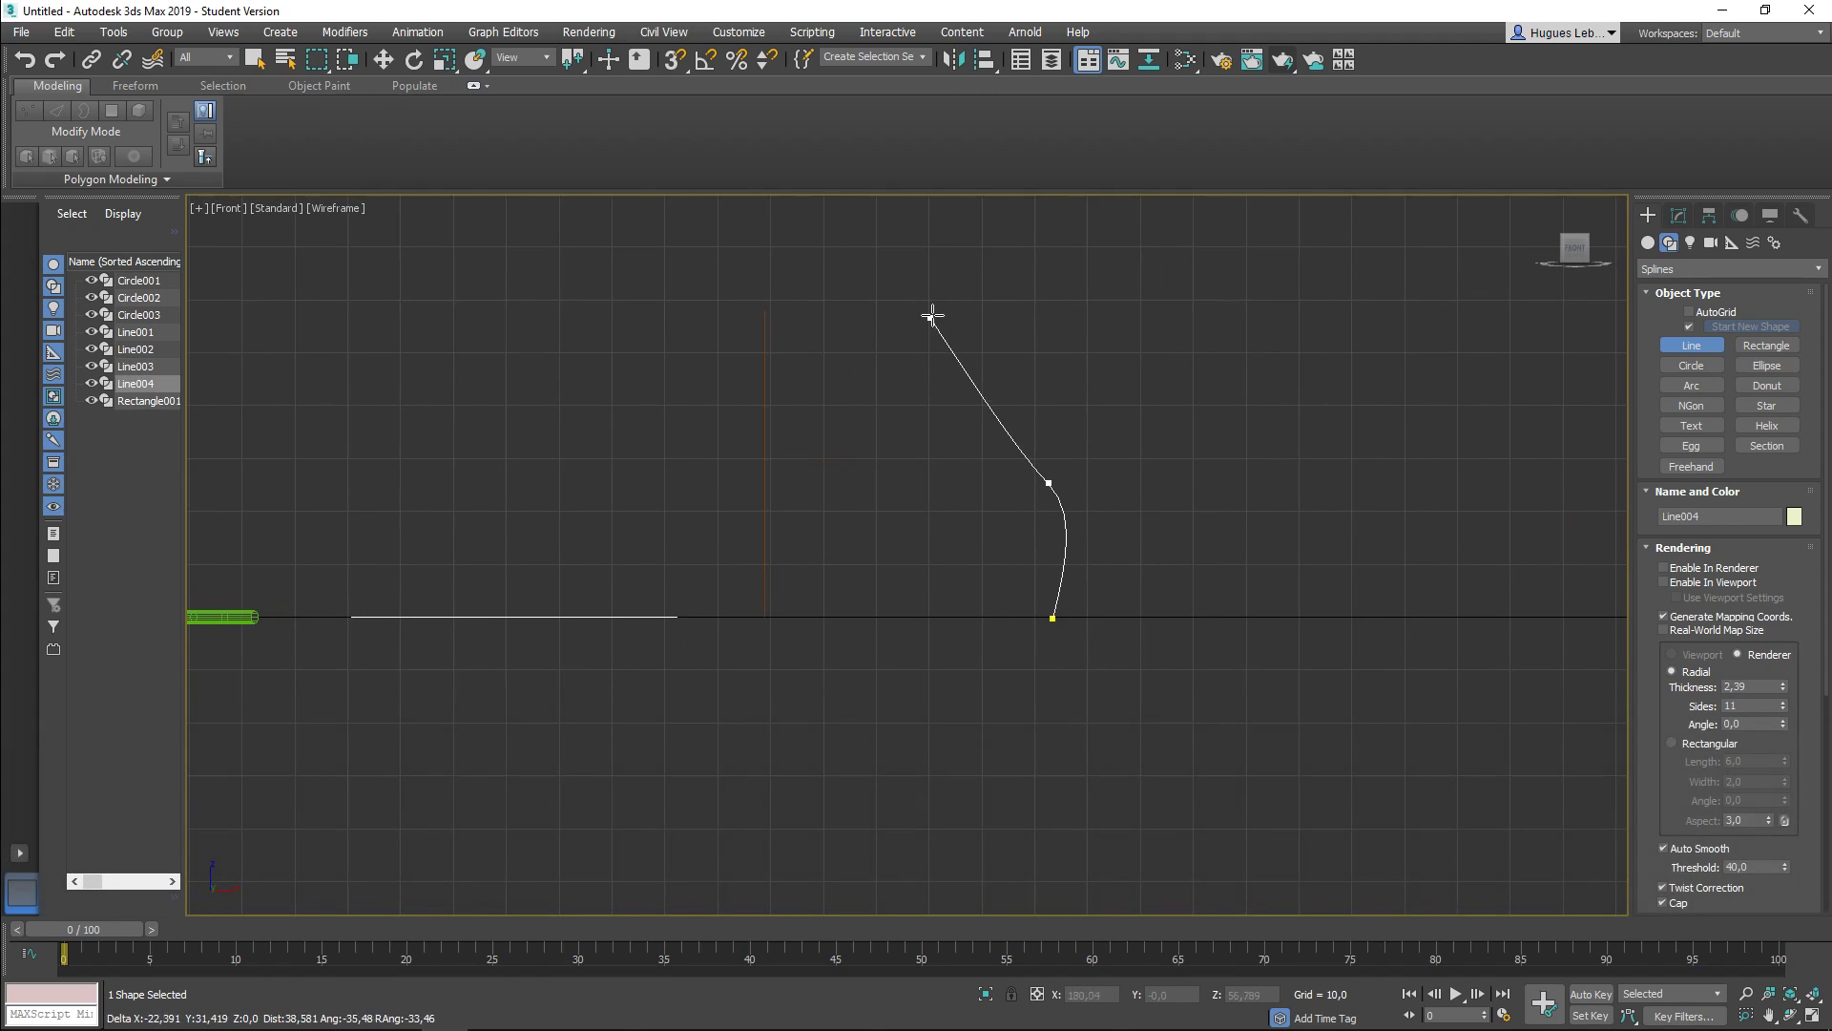
pyautogui.click(1011, 358)
pyautogui.rightClick(1011, 355)
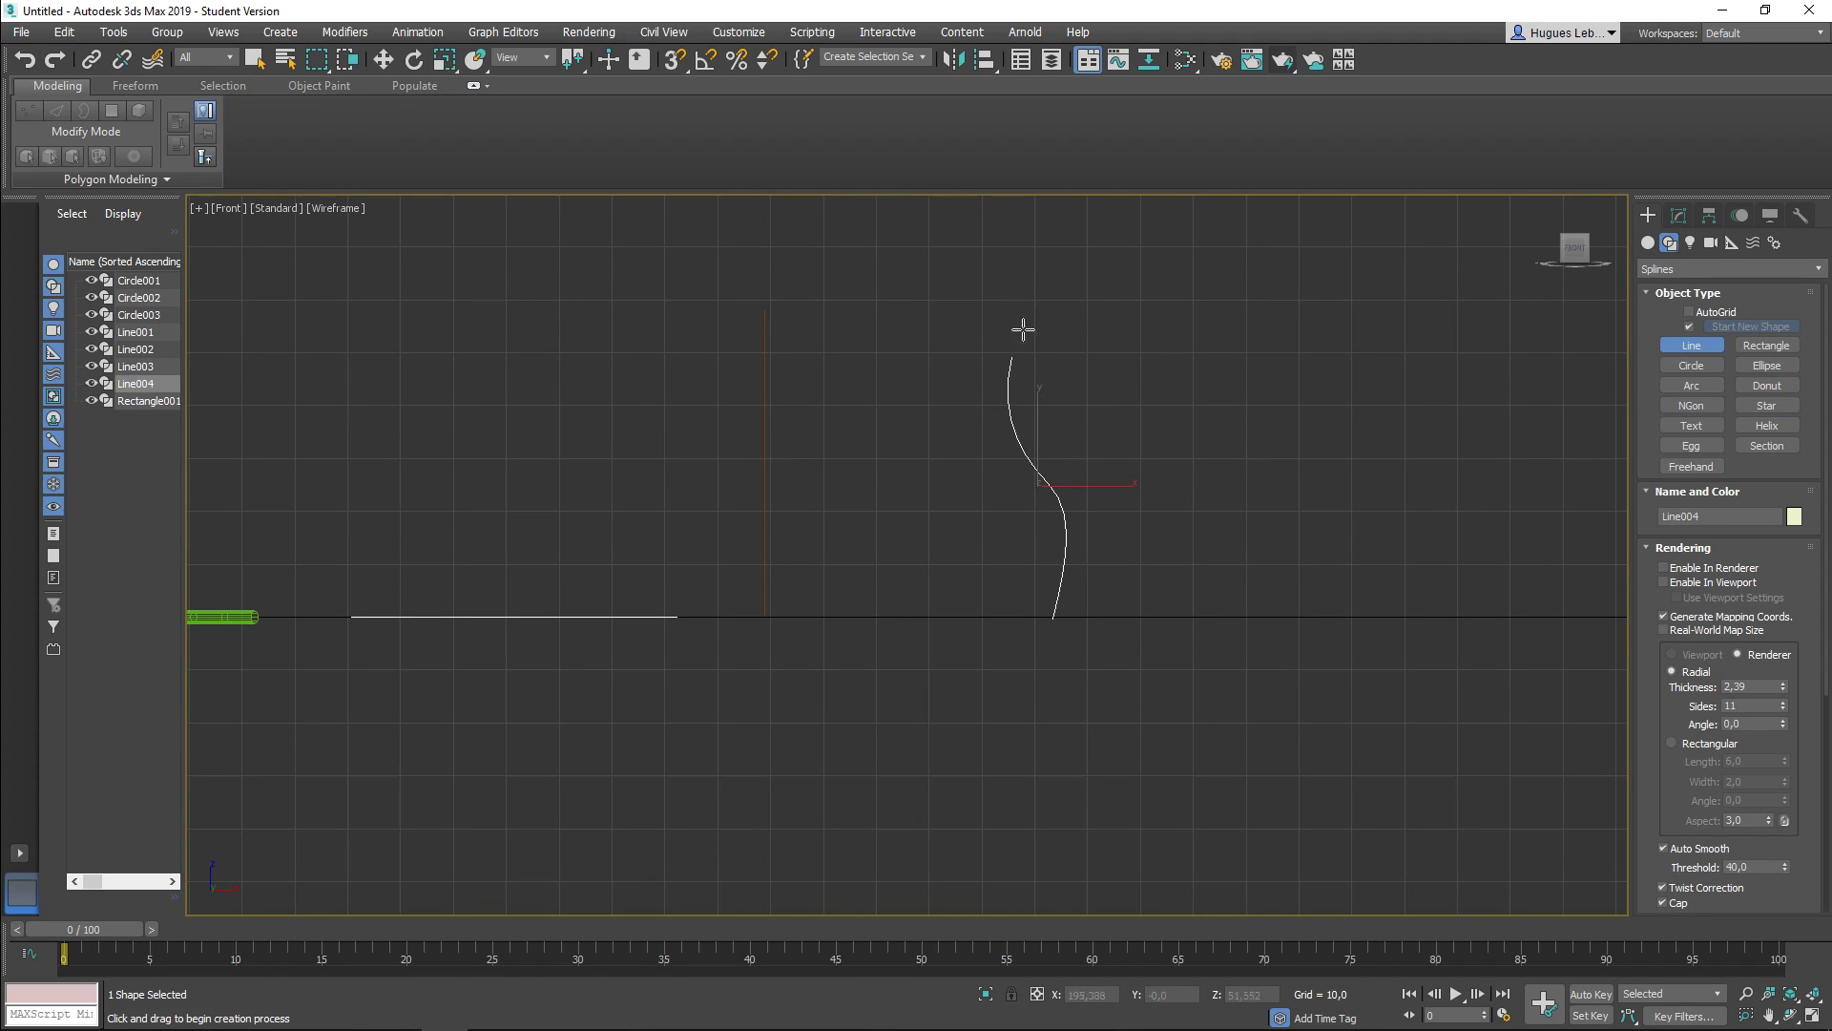
pyautogui.keyDown('alt'); pyautogui.moveTo(1206, 402); pyautogui.dragTo(1174, 467, button='middle'); pyautogui.keyUp('alt')
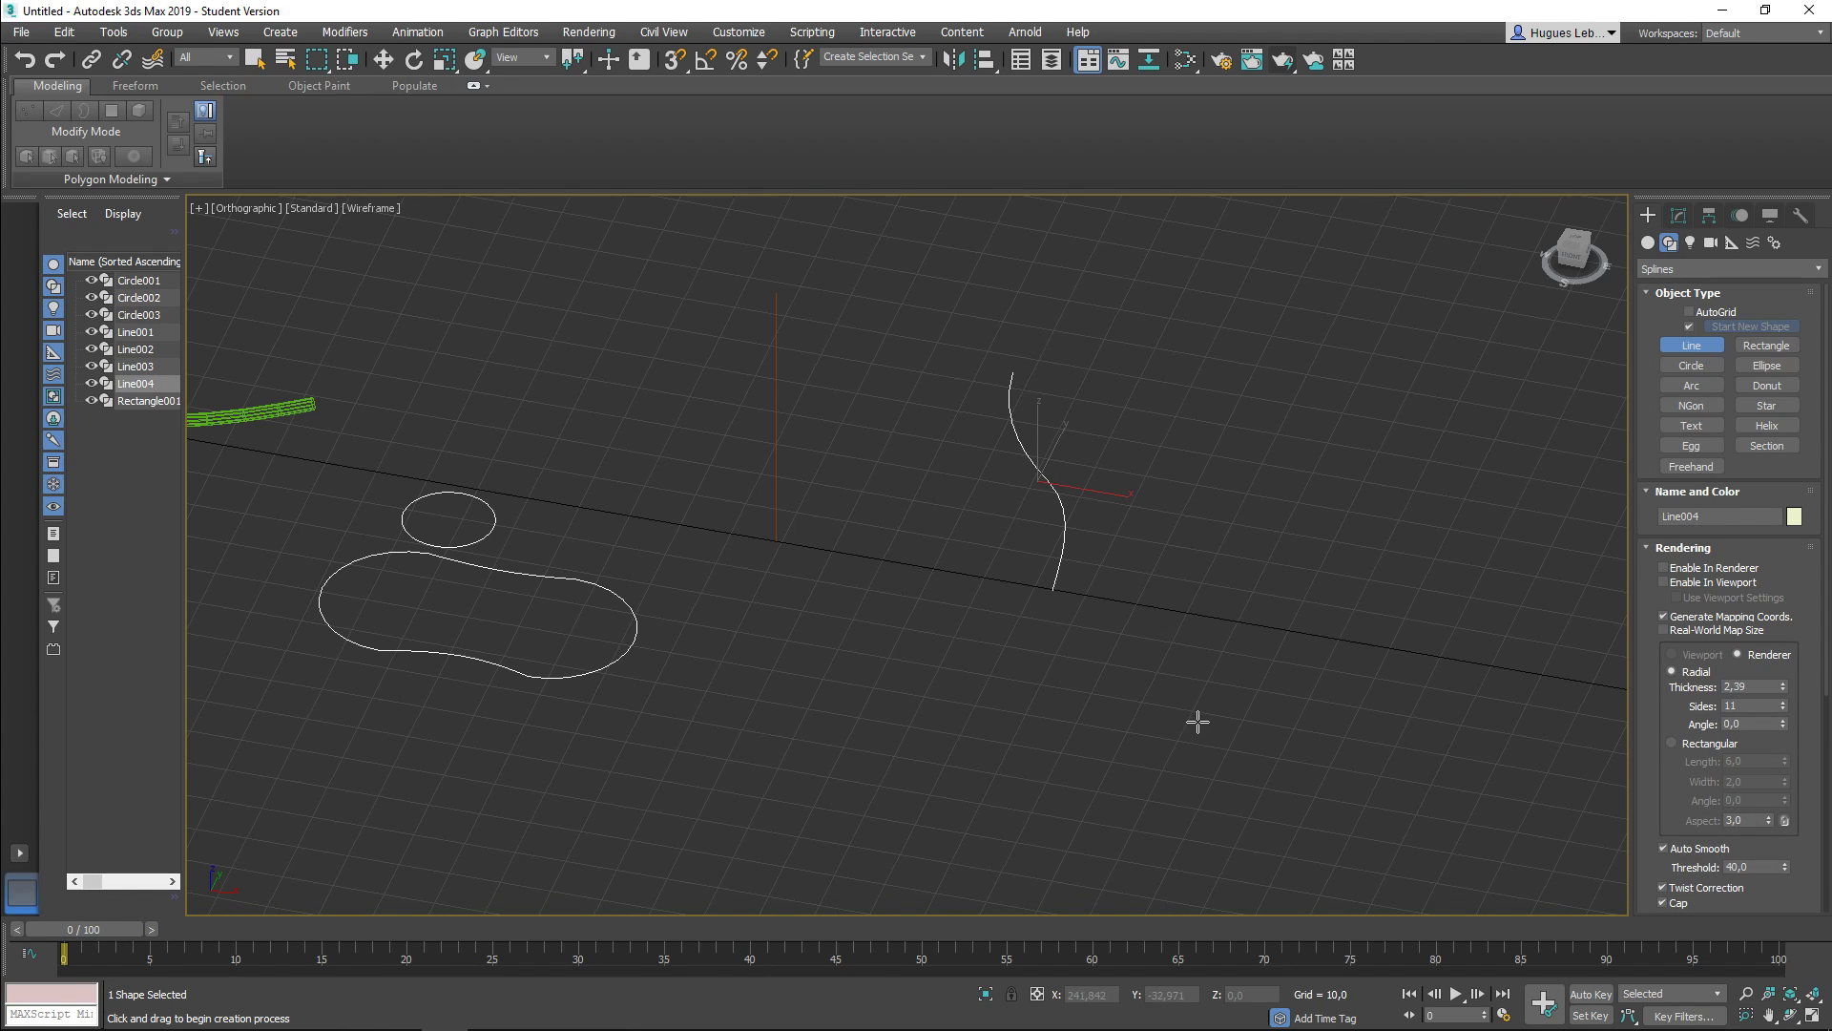
pyautogui.click(382, 59)
pyautogui.click(1019, 626)
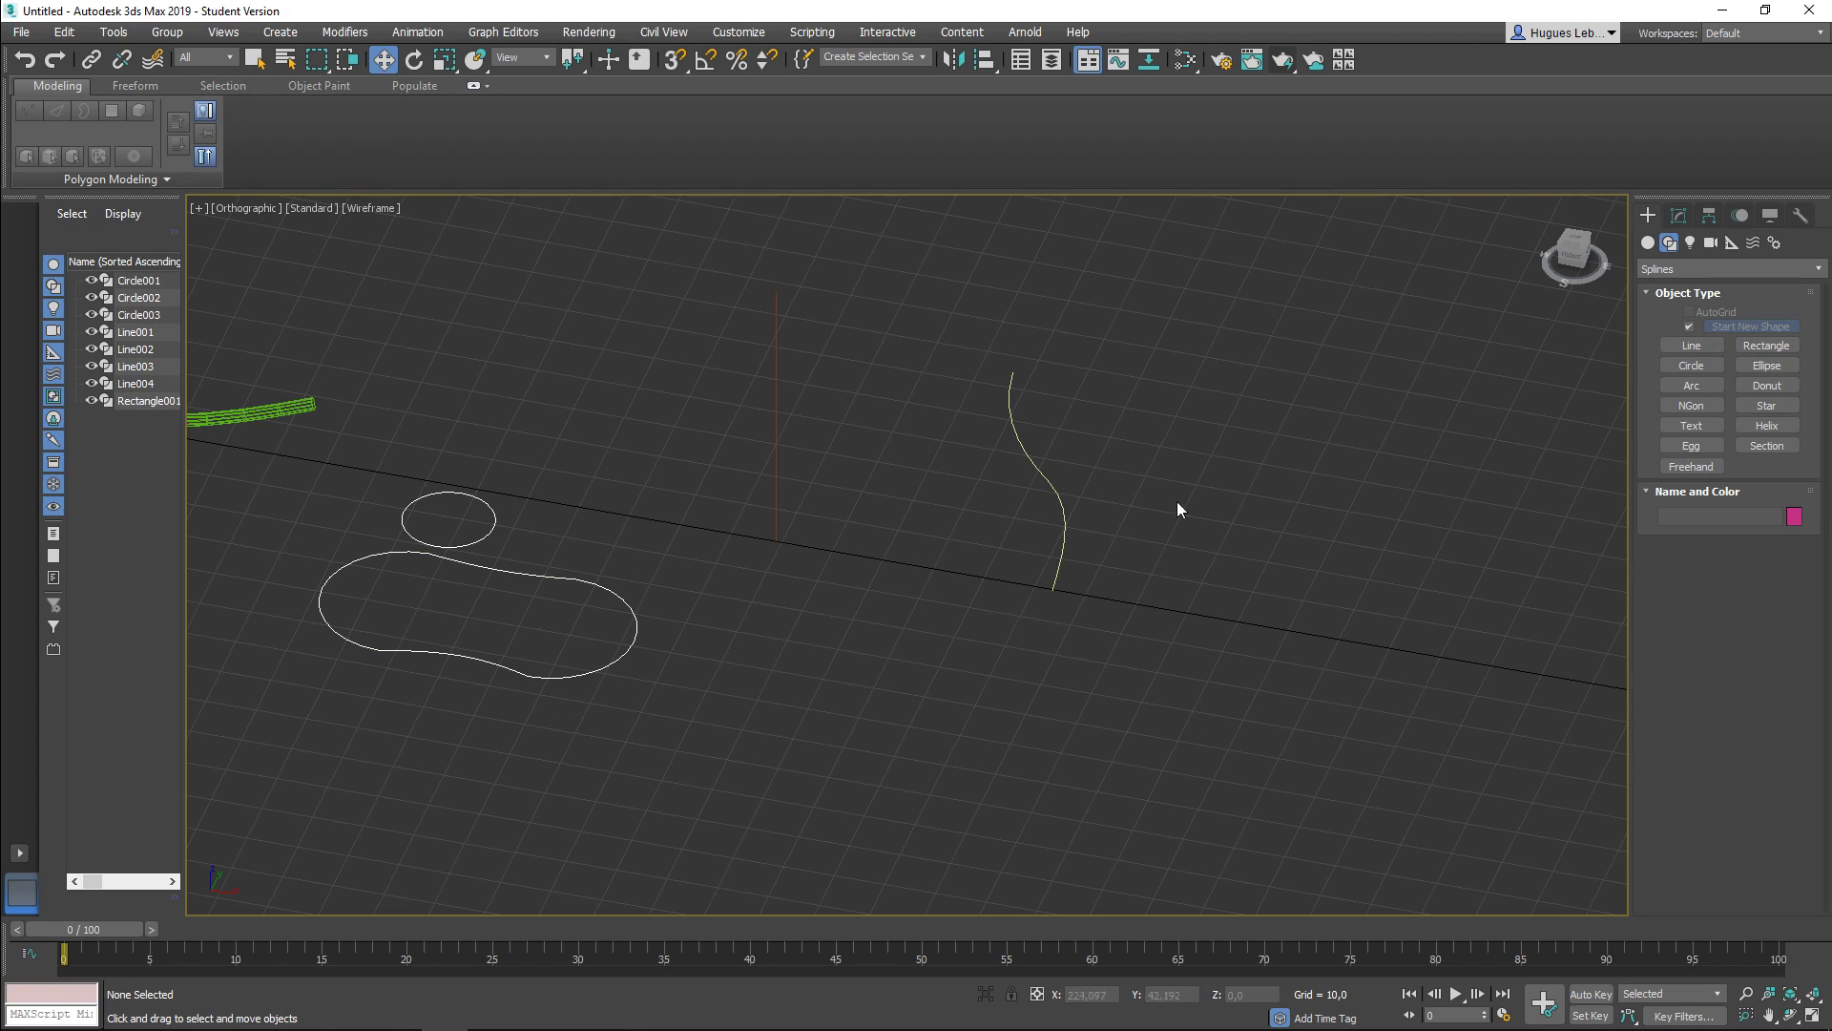
# Step: Change the object color of the straight vertical line and the S-shaped line to white
pyautogui.moveTo(1074, 452); pyautogui.dragTo(745, 518)
pyautogui.click(1797, 519)
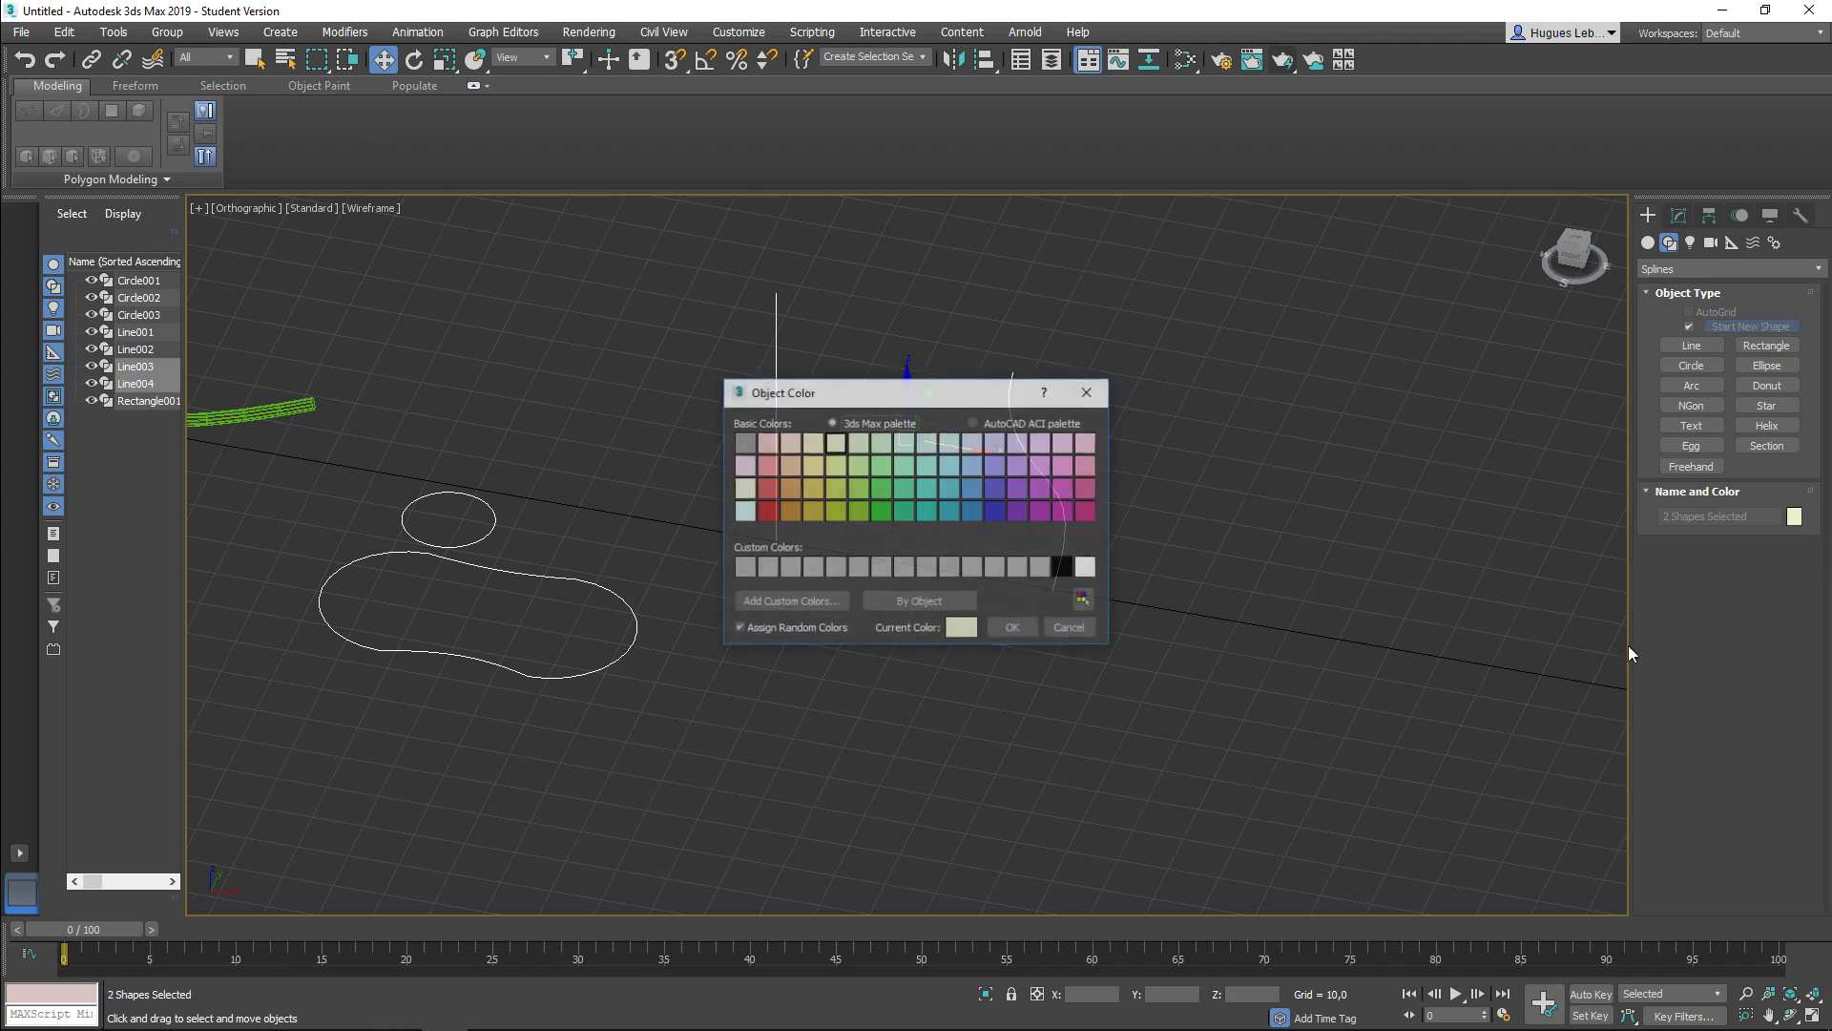
pyautogui.click(1087, 566)
pyautogui.click(1014, 628)
pyautogui.click(1198, 578)
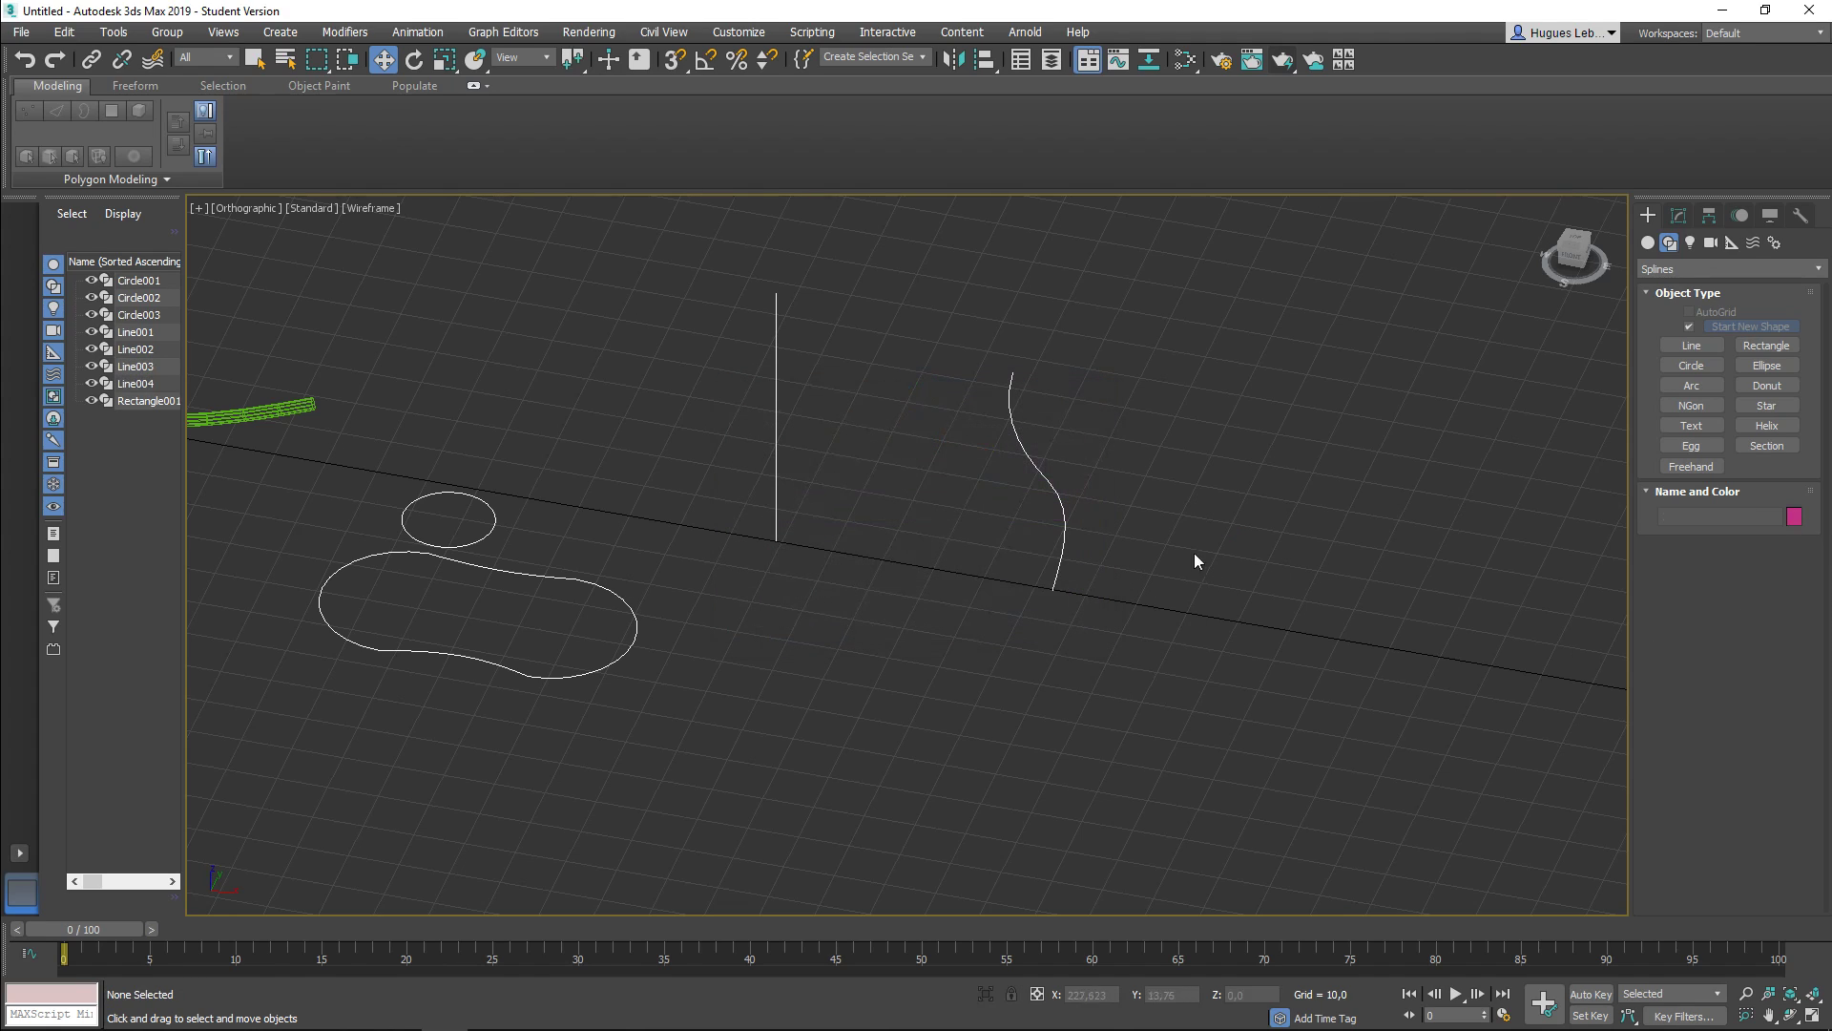
# Step: Change the object color of the straight vertical line and the S-shaped line to blue
pyautogui.moveTo(736, 279); pyautogui.dragTo(1214, 653)
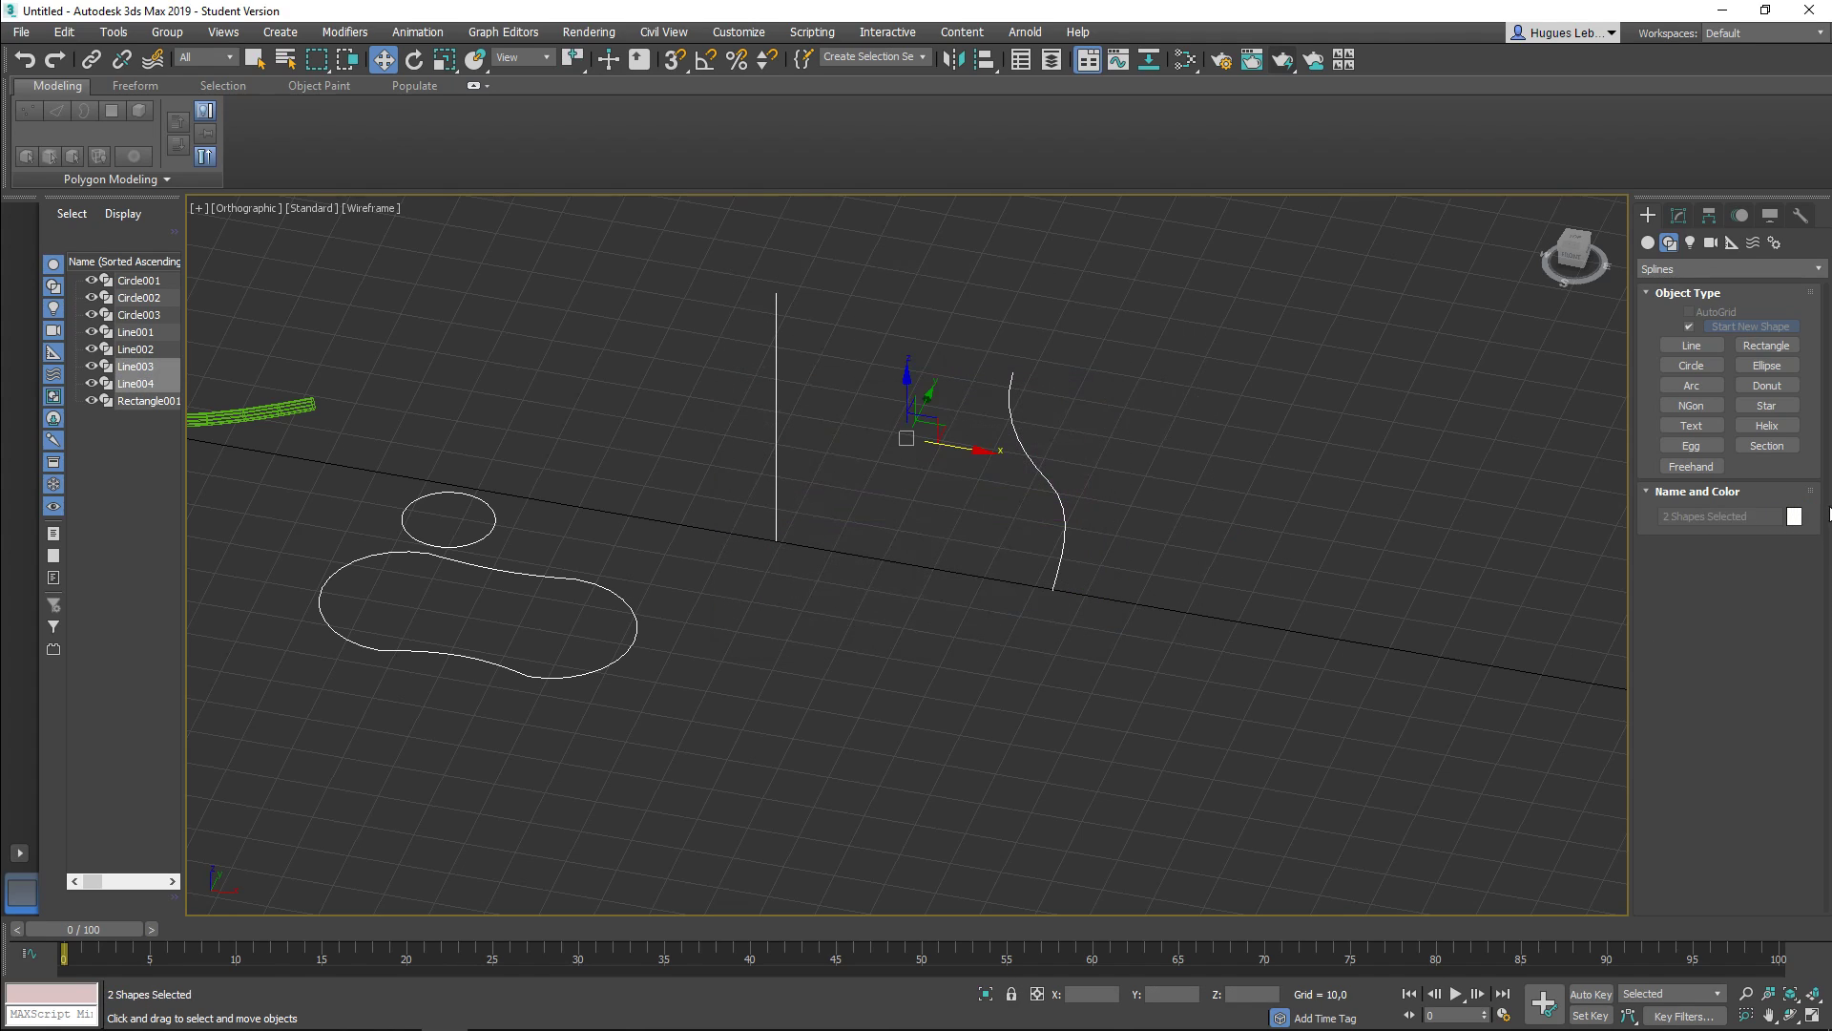
pyautogui.click(1794, 517)
pyautogui.click(975, 510)
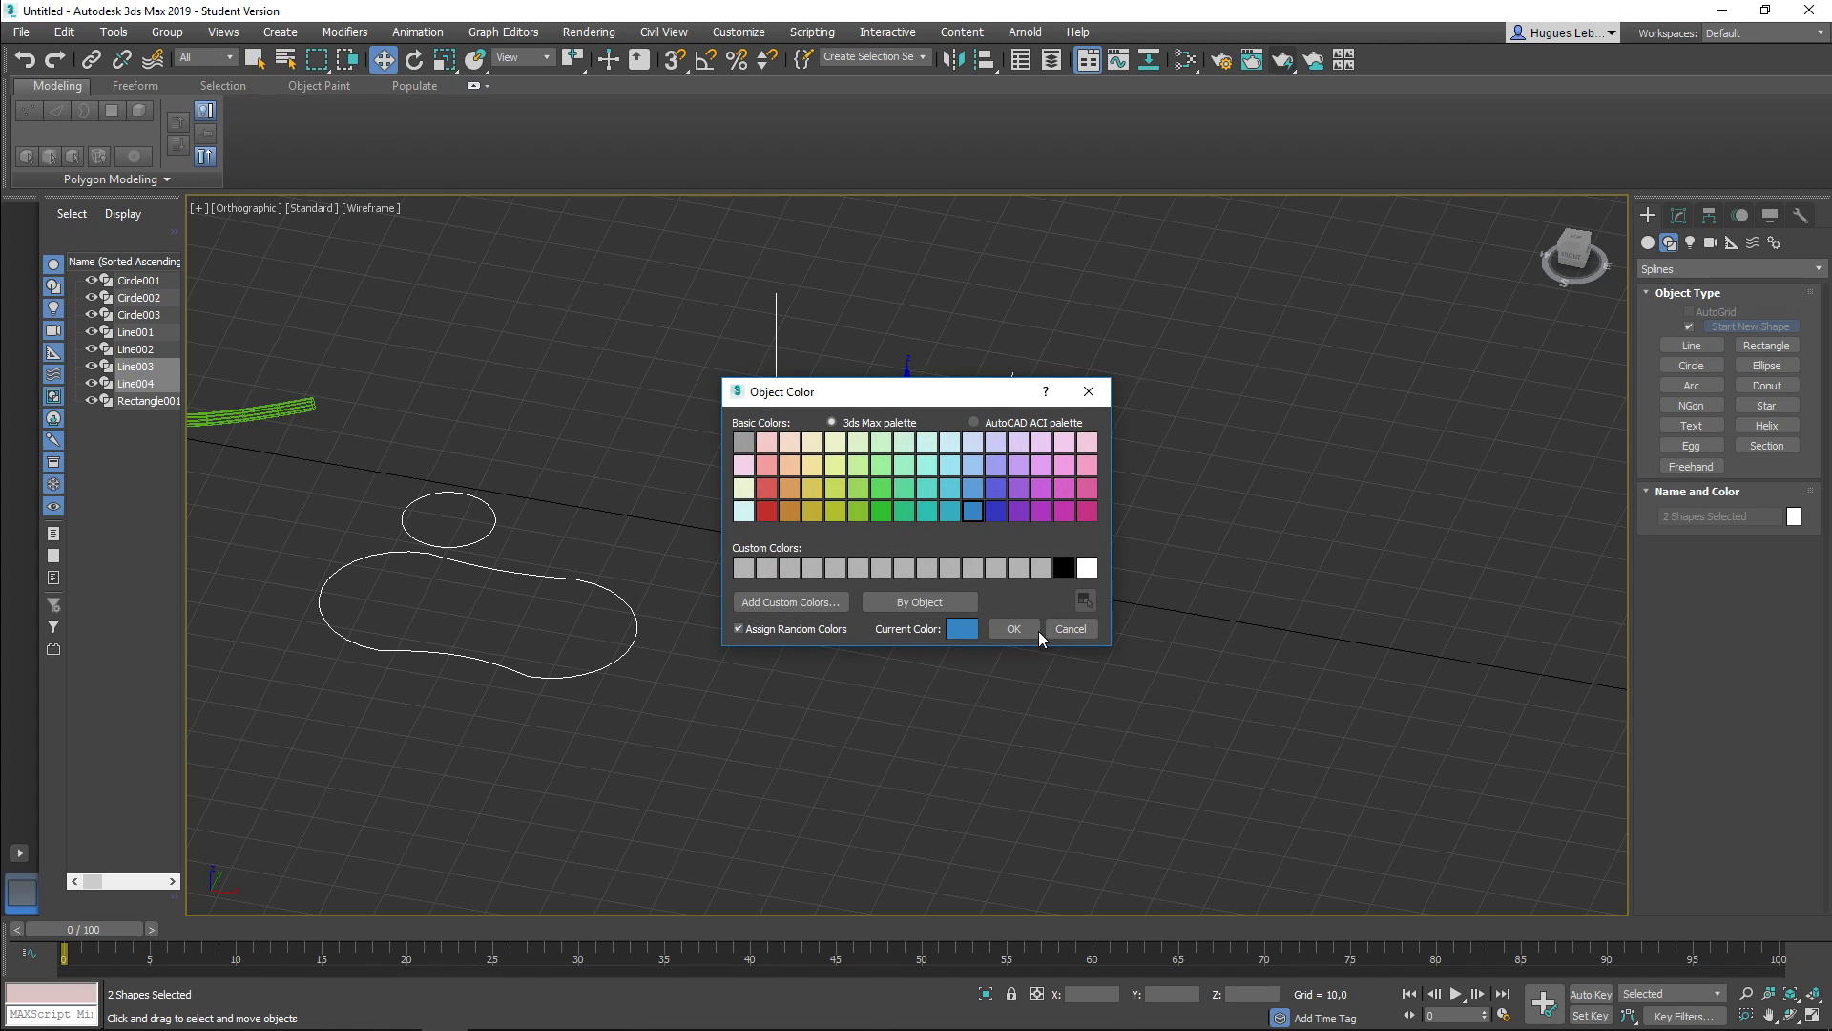
pyautogui.click(1013, 628)
pyautogui.click(724, 617)
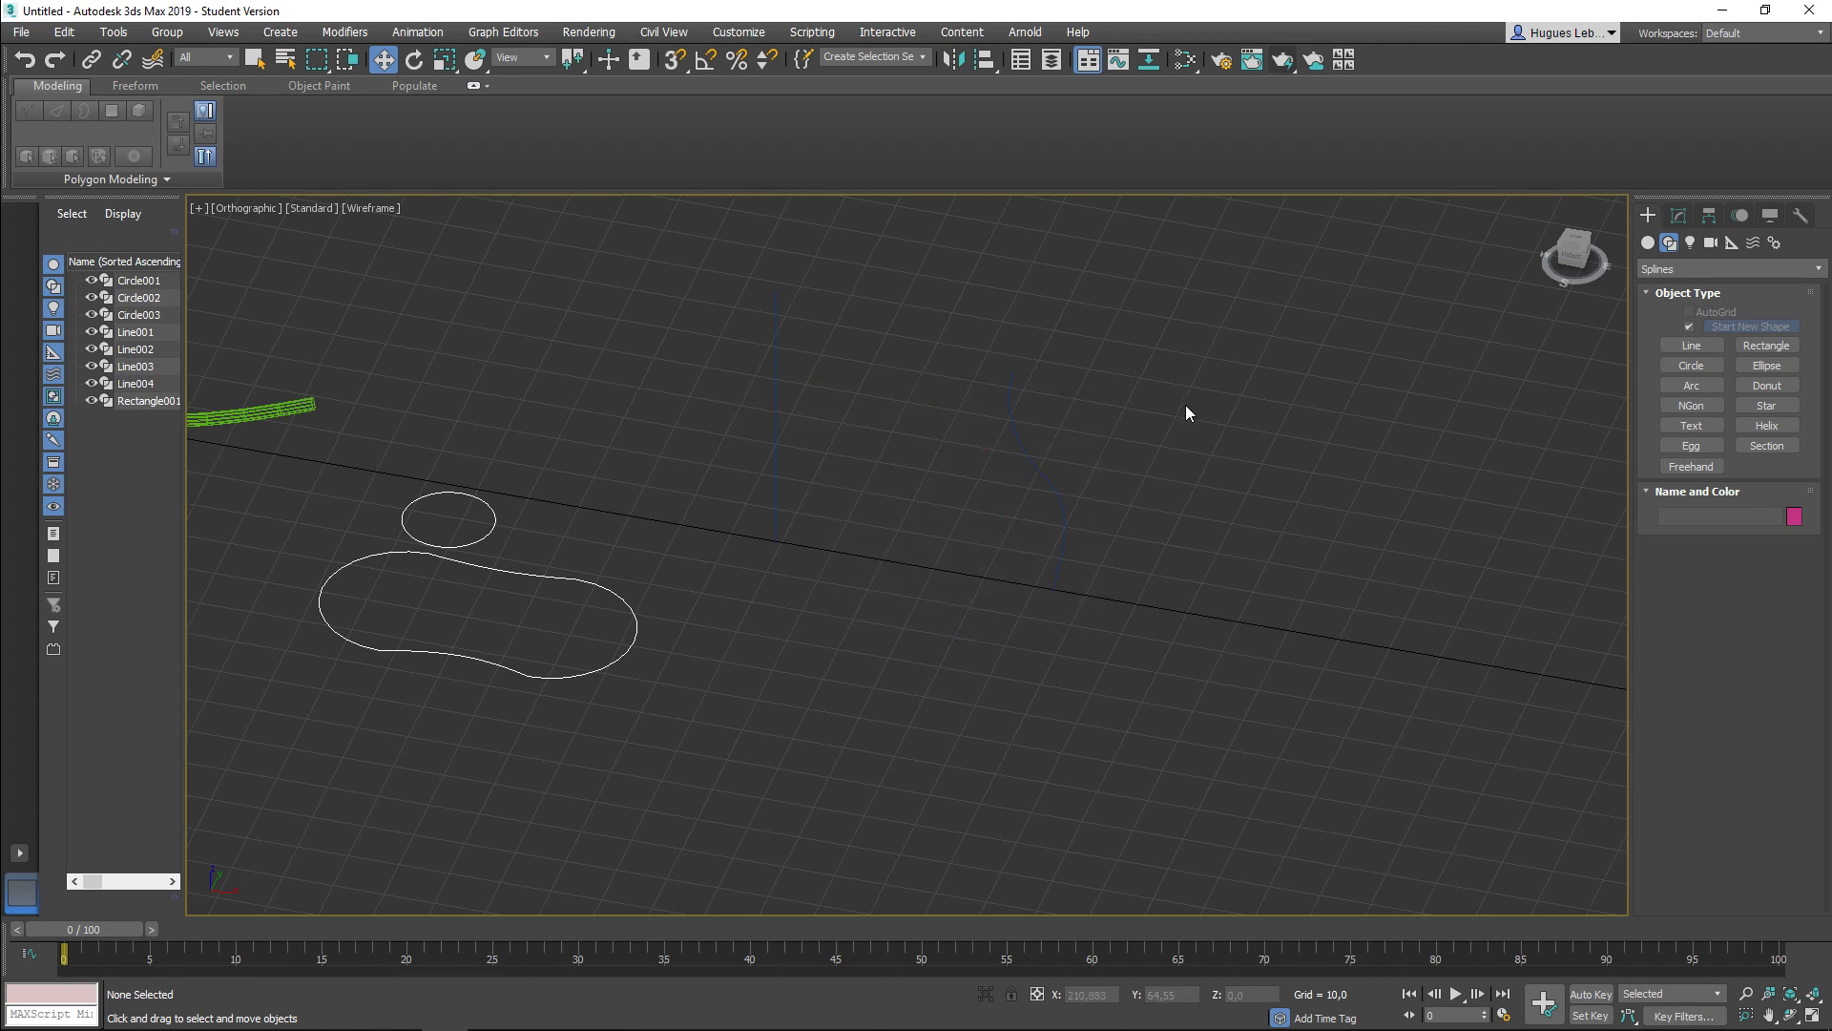
# Step: Change the object color of the straight vertical line and the S-shaped line to pink
pyautogui.moveTo(744, 281); pyautogui.dragTo(1108, 532)
pyautogui.click(1794, 516)
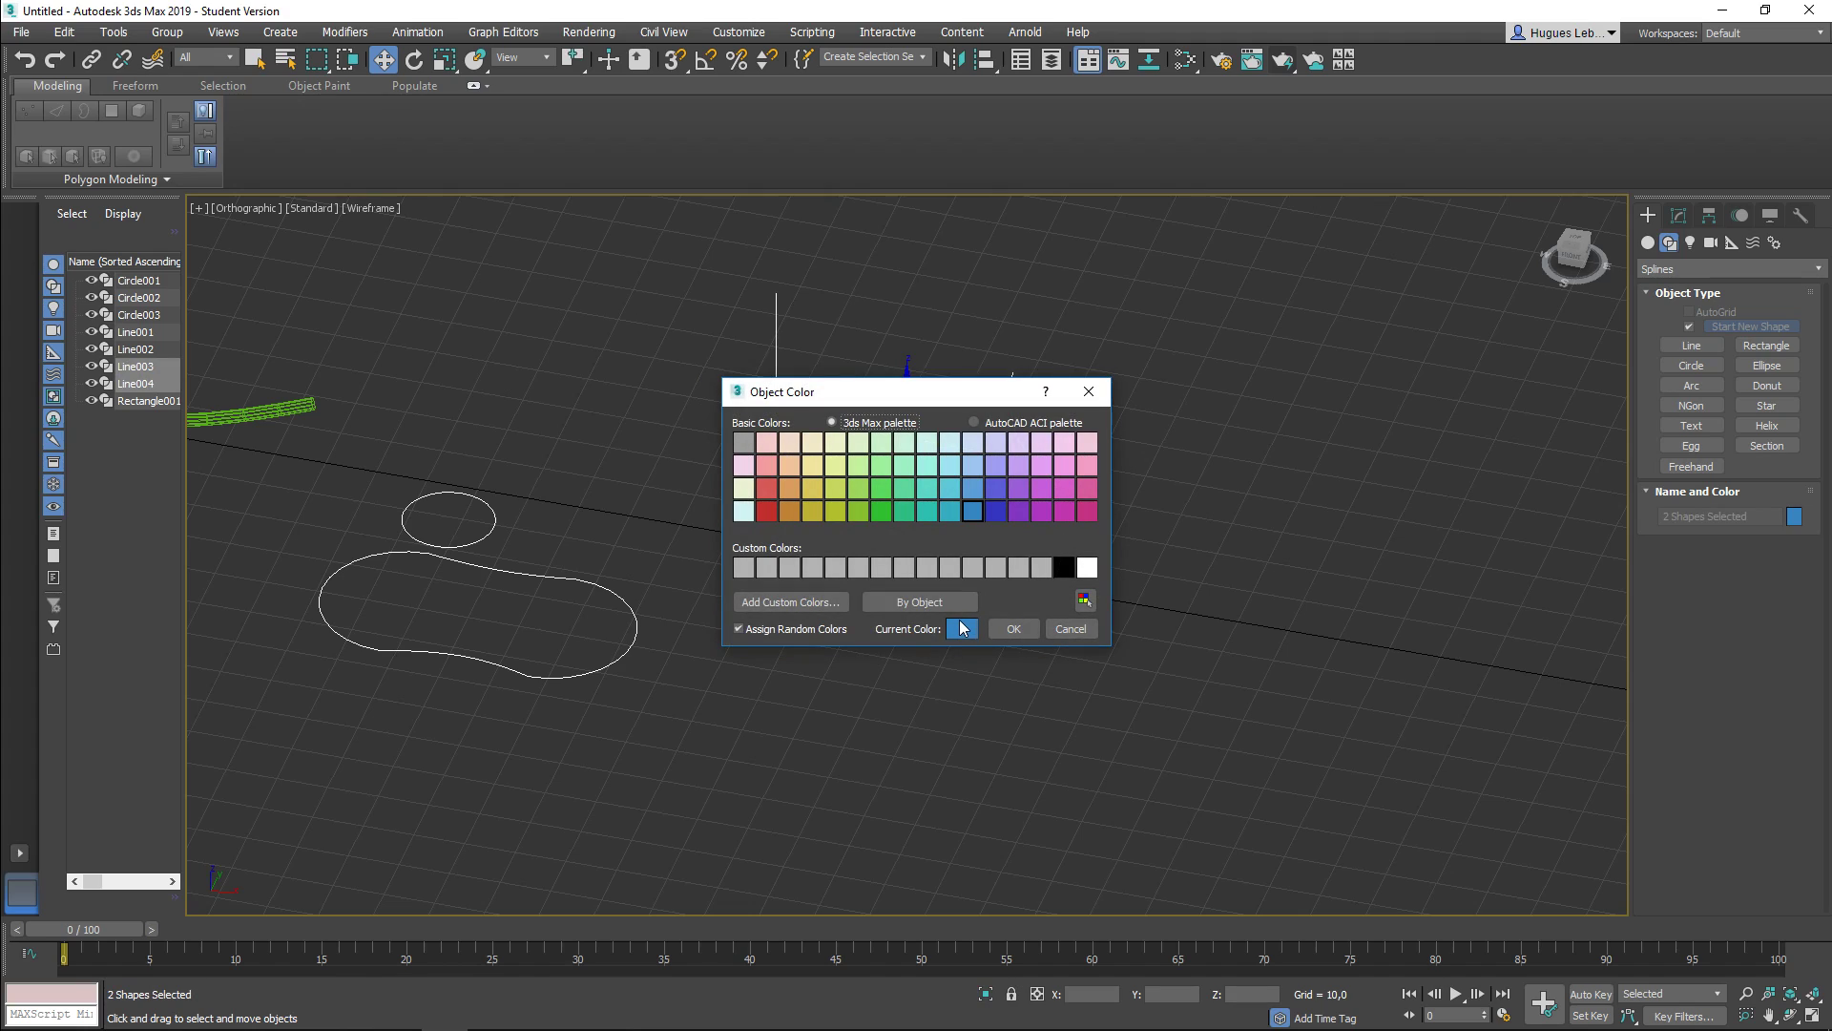
pyautogui.click(1087, 466)
pyautogui.click(1012, 628)
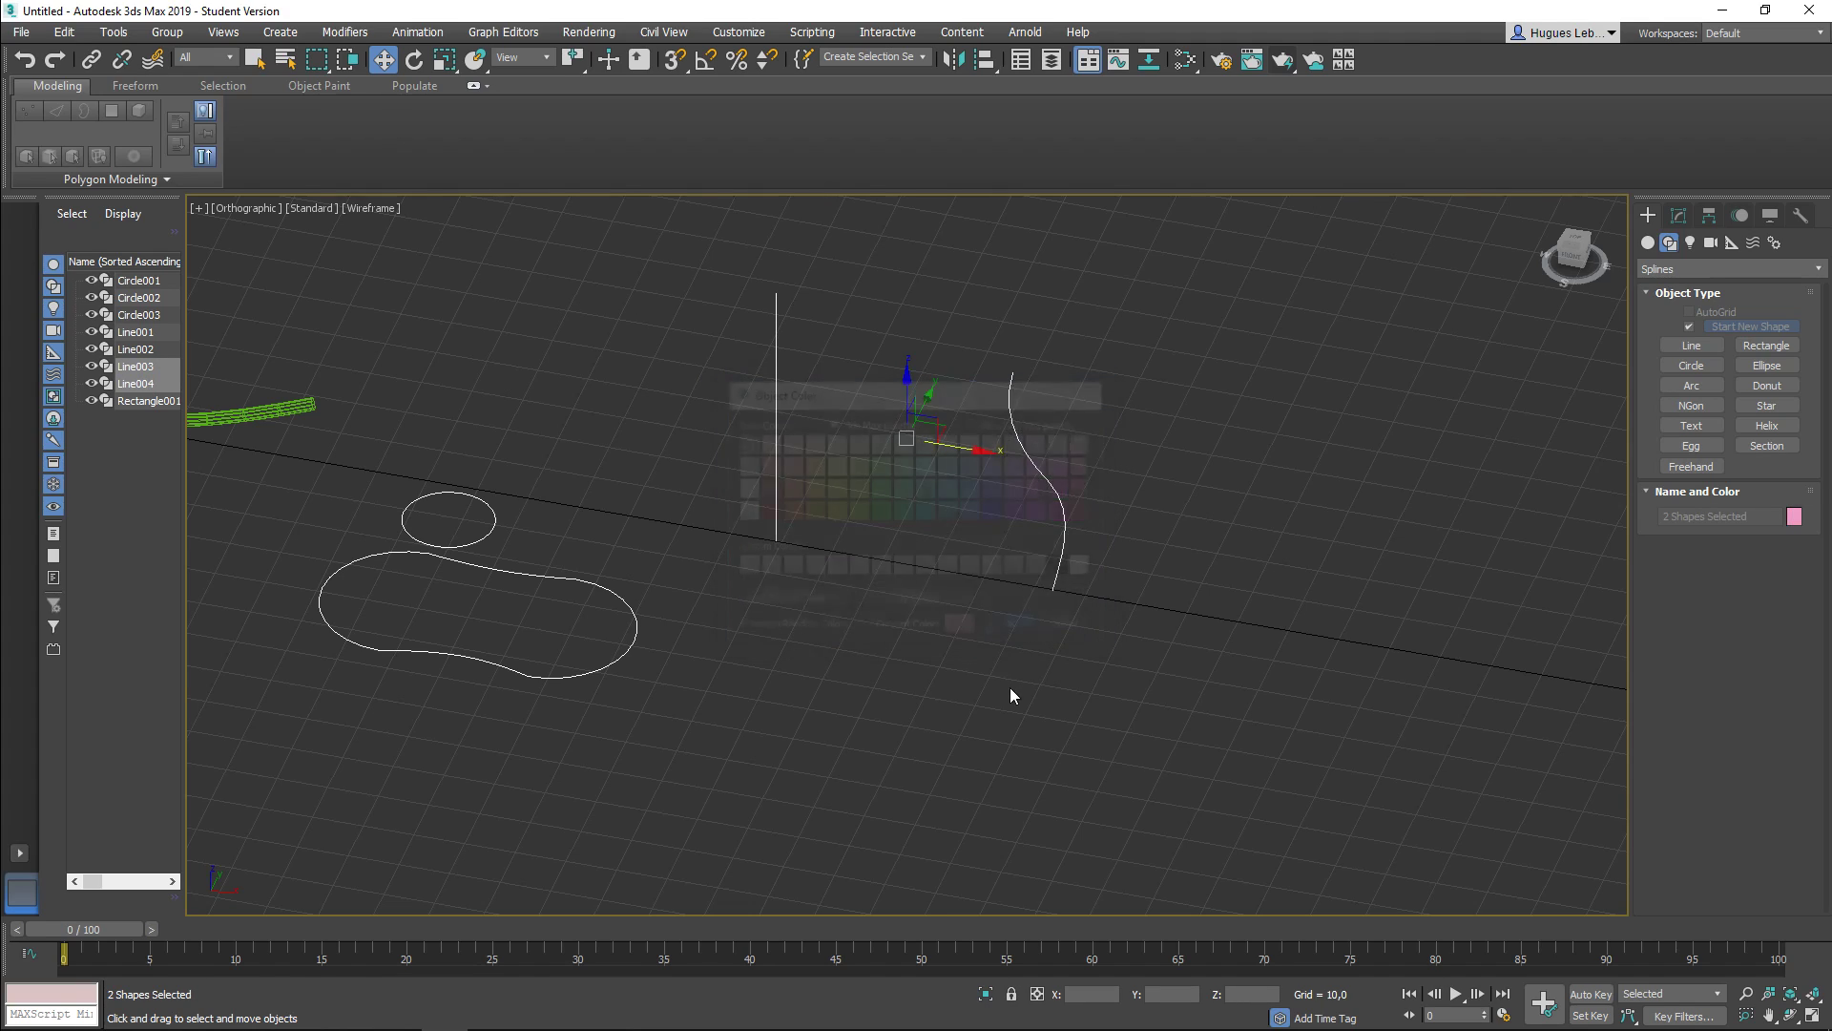
pyautogui.click(1009, 687)
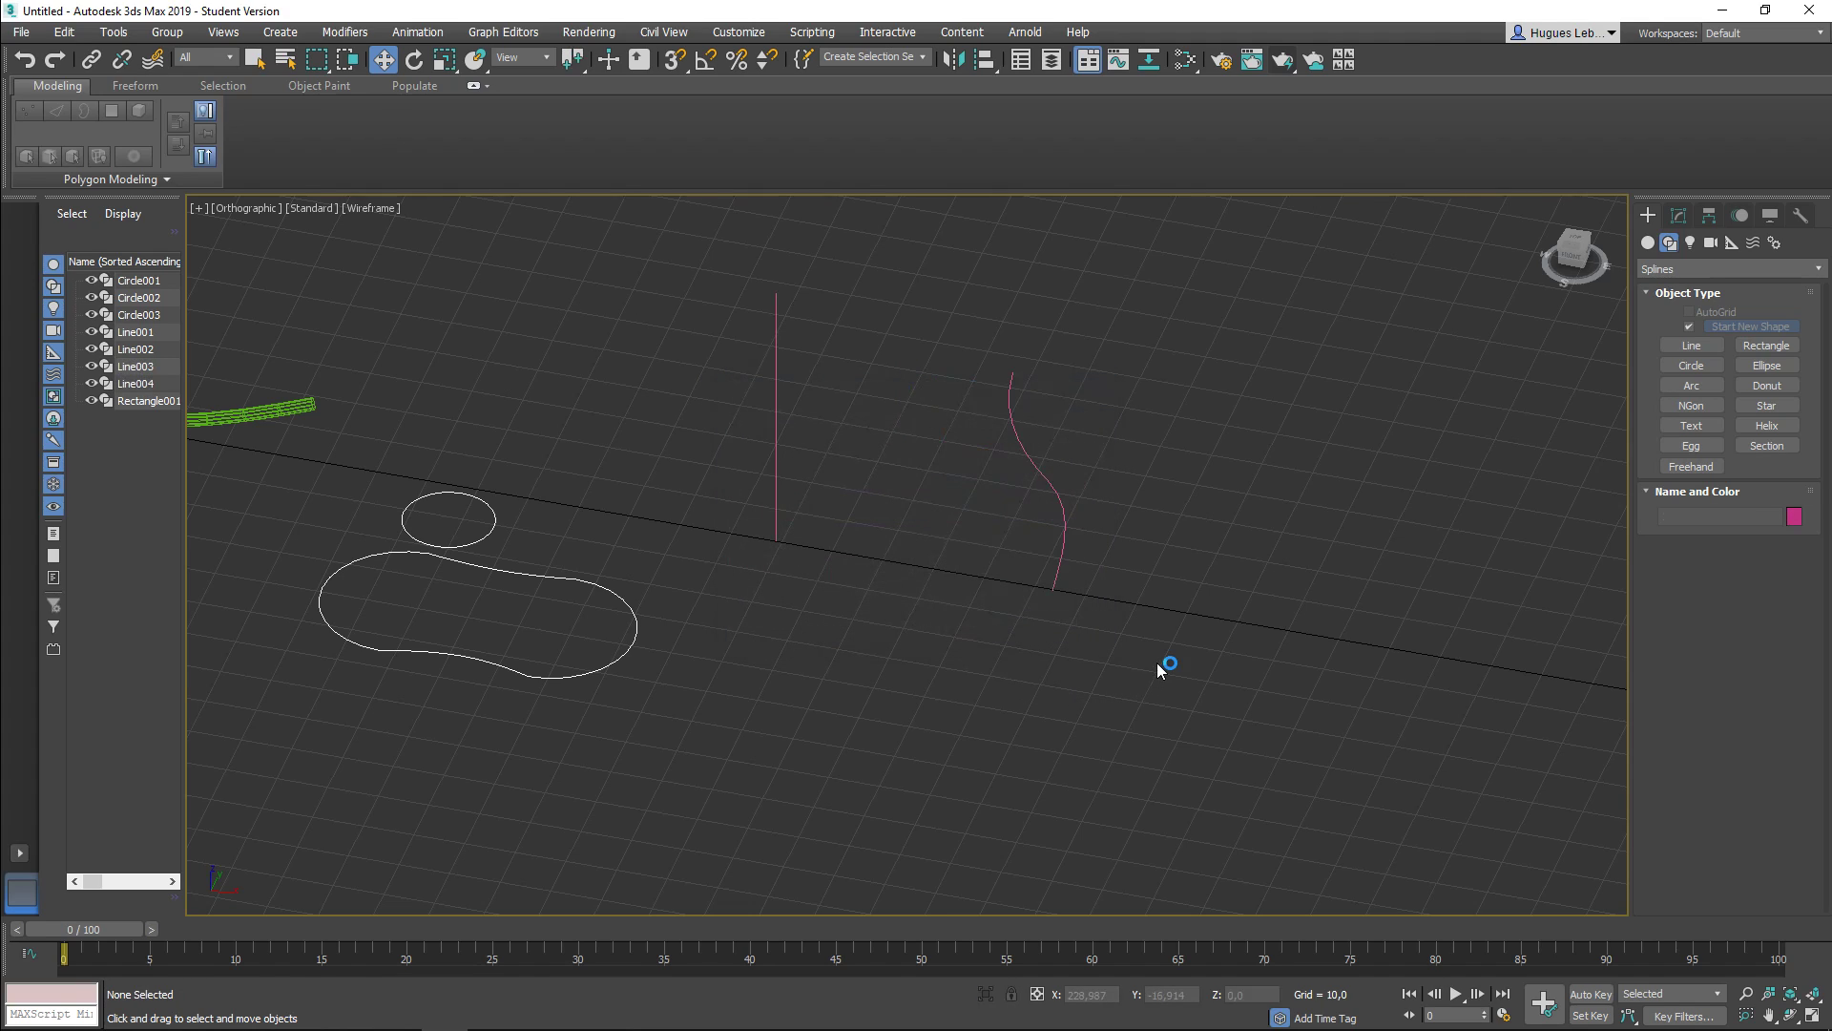
# Step: Select the two pink upright lines and the two white closed shapes in turn, and clear the selection
pyautogui.moveTo(638, 377); pyautogui.dragTo(1277, 582)
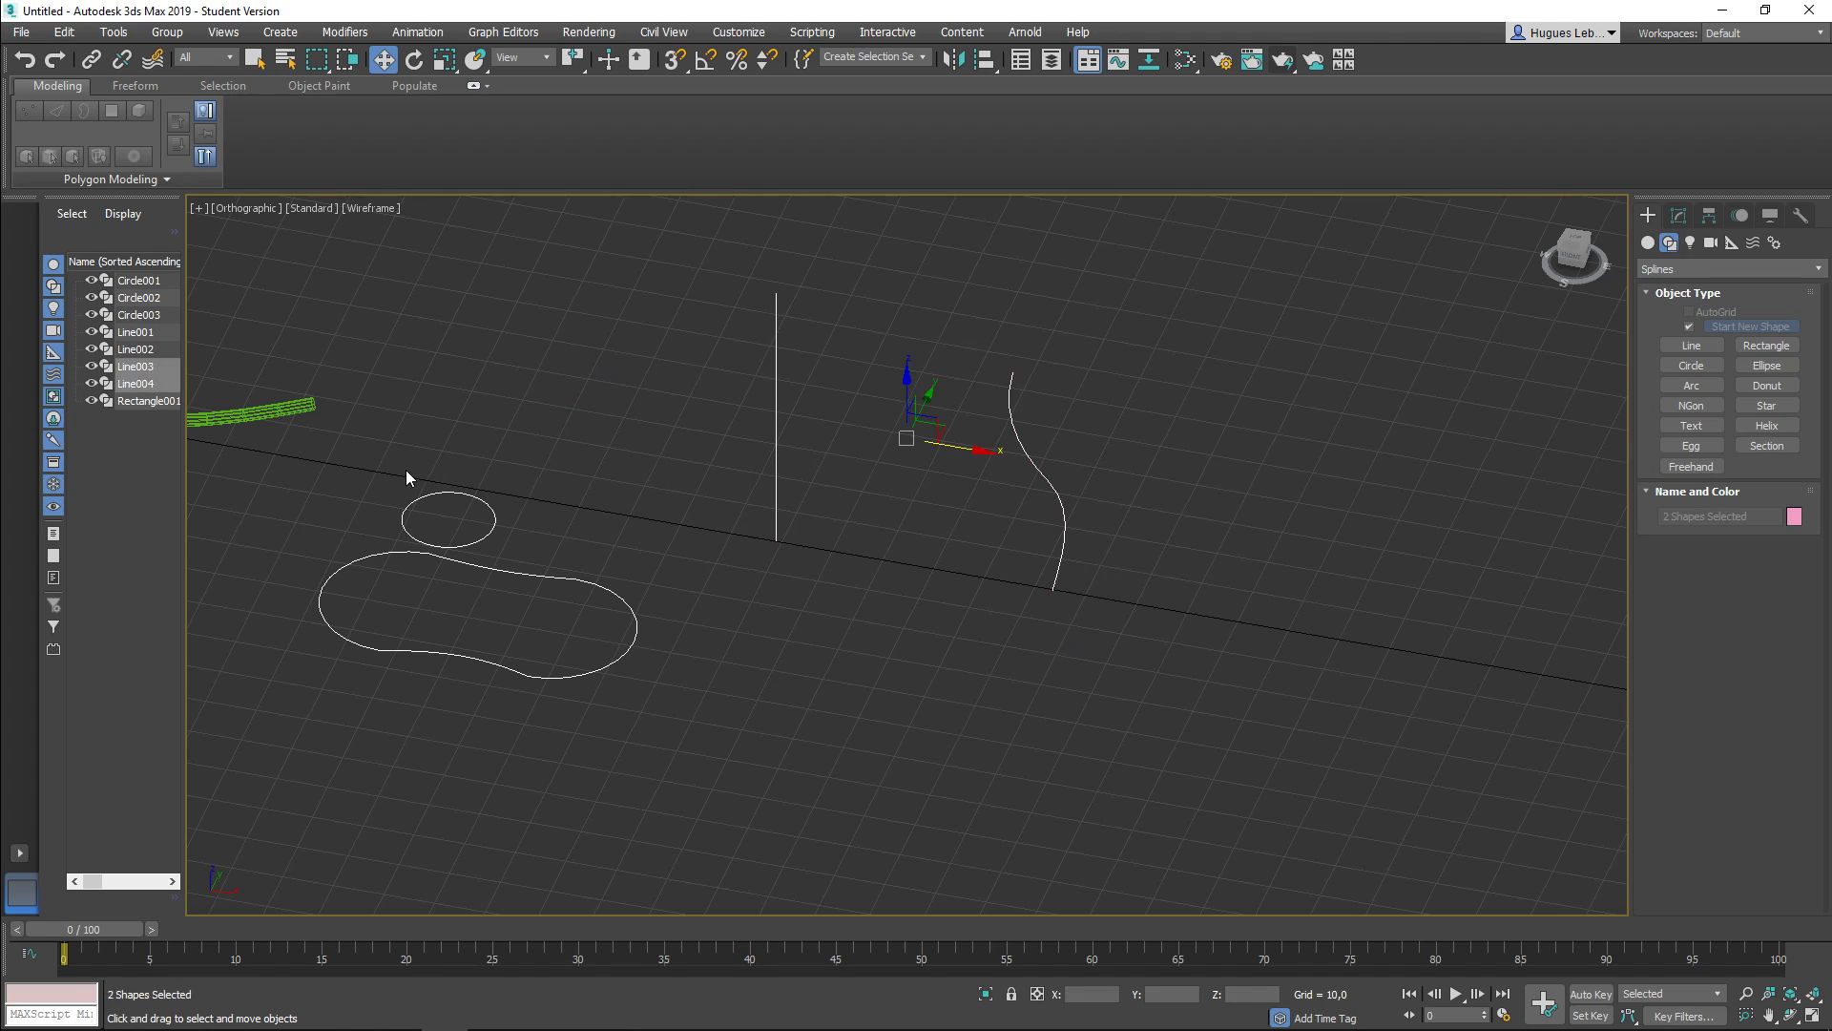
pyautogui.moveTo(412, 477); pyautogui.dragTo(663, 625)
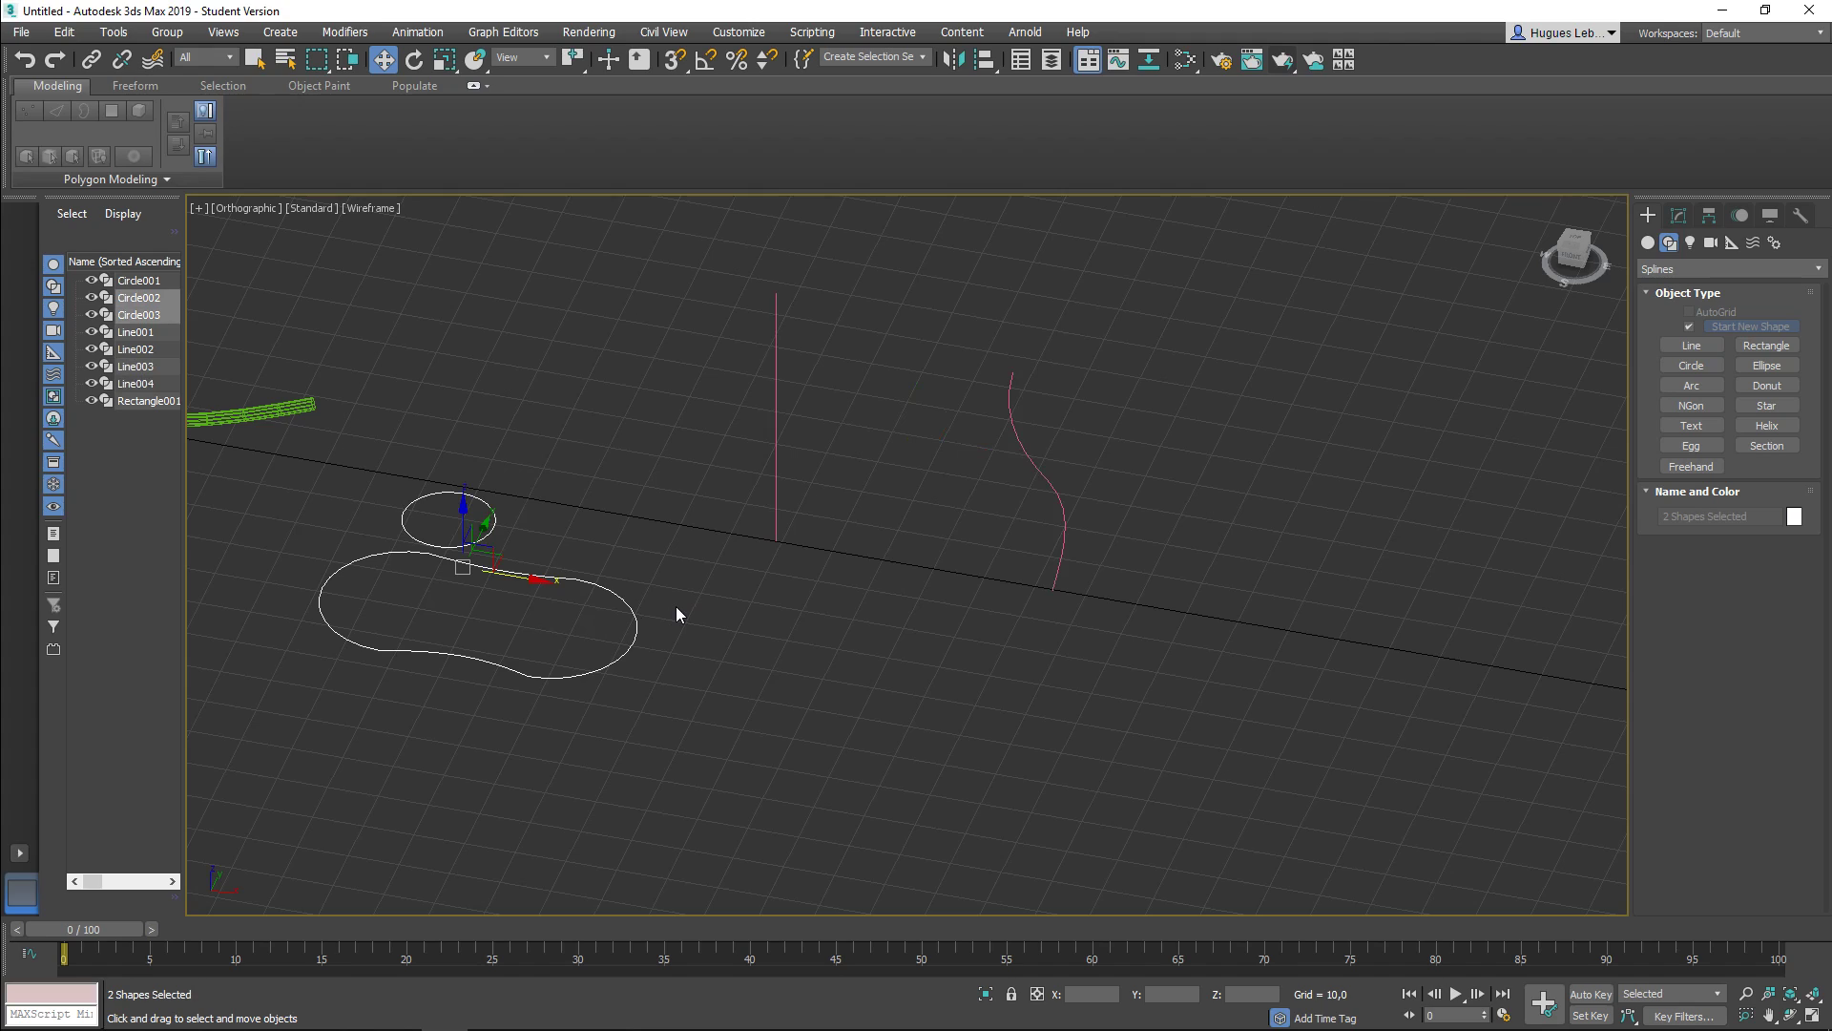
pyautogui.click(676, 605)
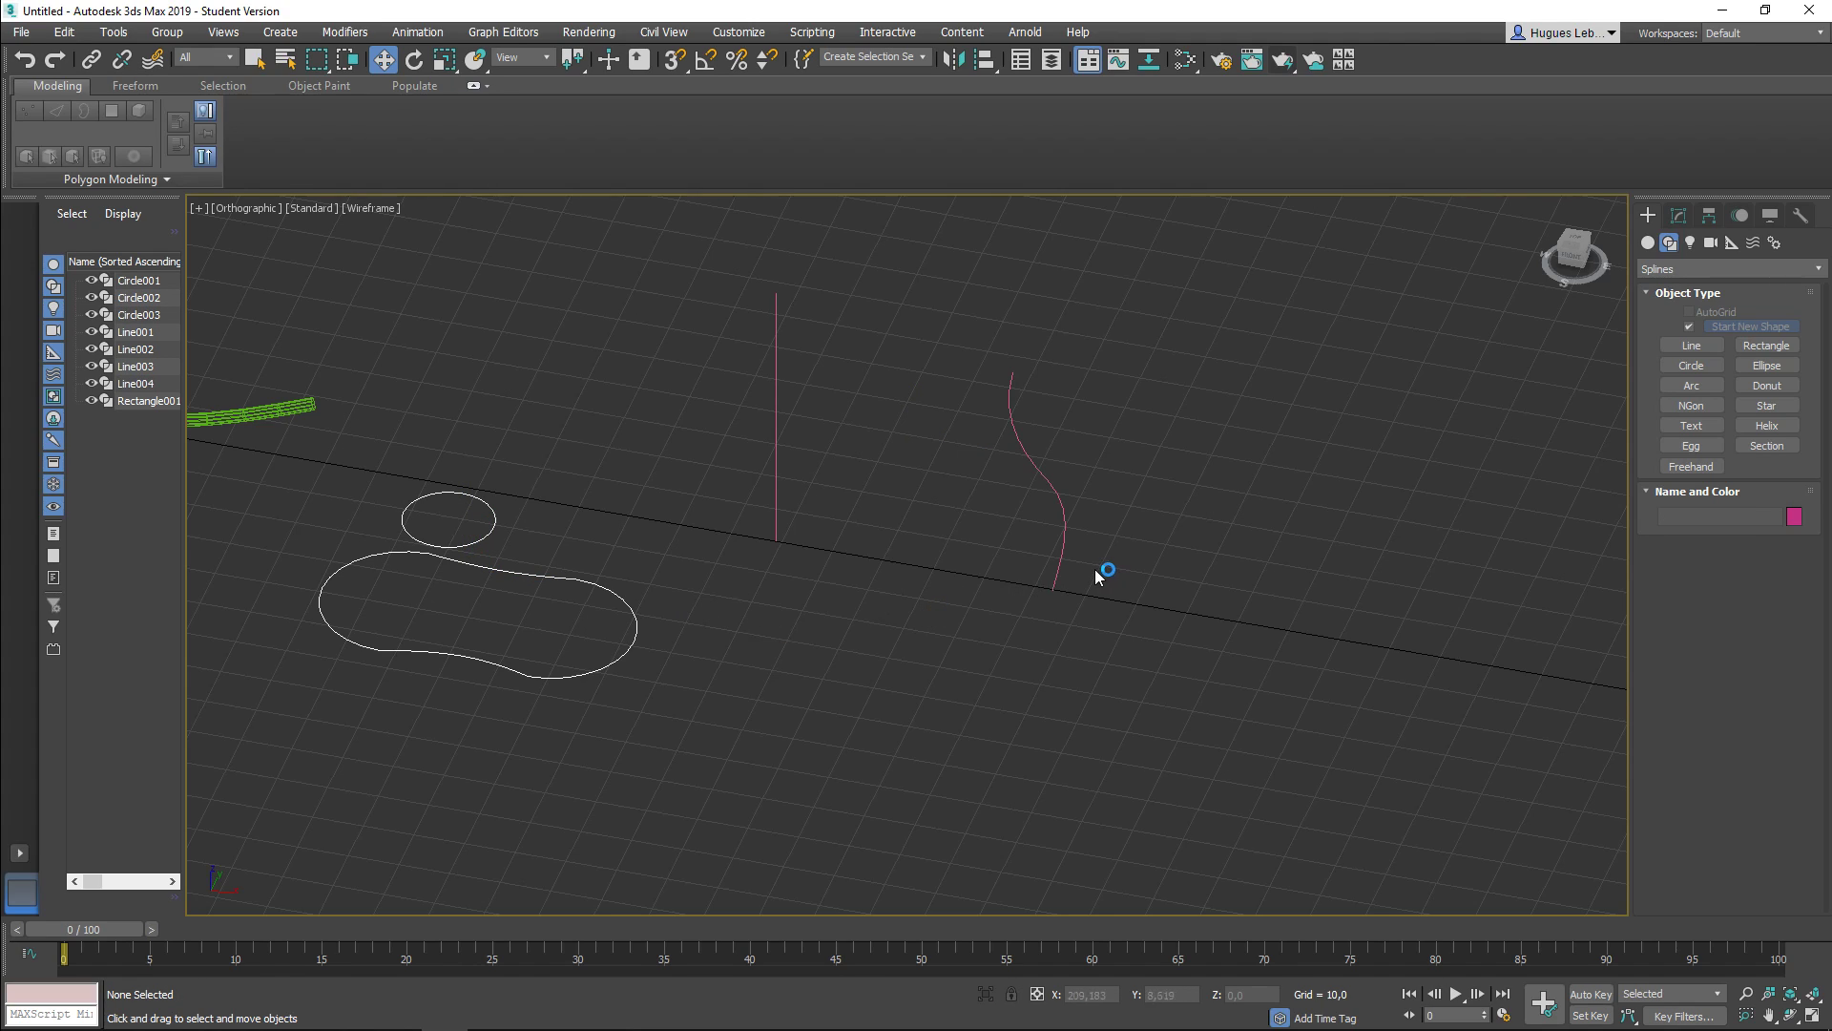
# Step: Select the S-shaped upright line and switch geometry creation to the Compound Objects category
pyautogui.click(1057, 573)
pyautogui.moveTo(1241, 593); pyautogui.dragTo(1161, 703, button='middle')
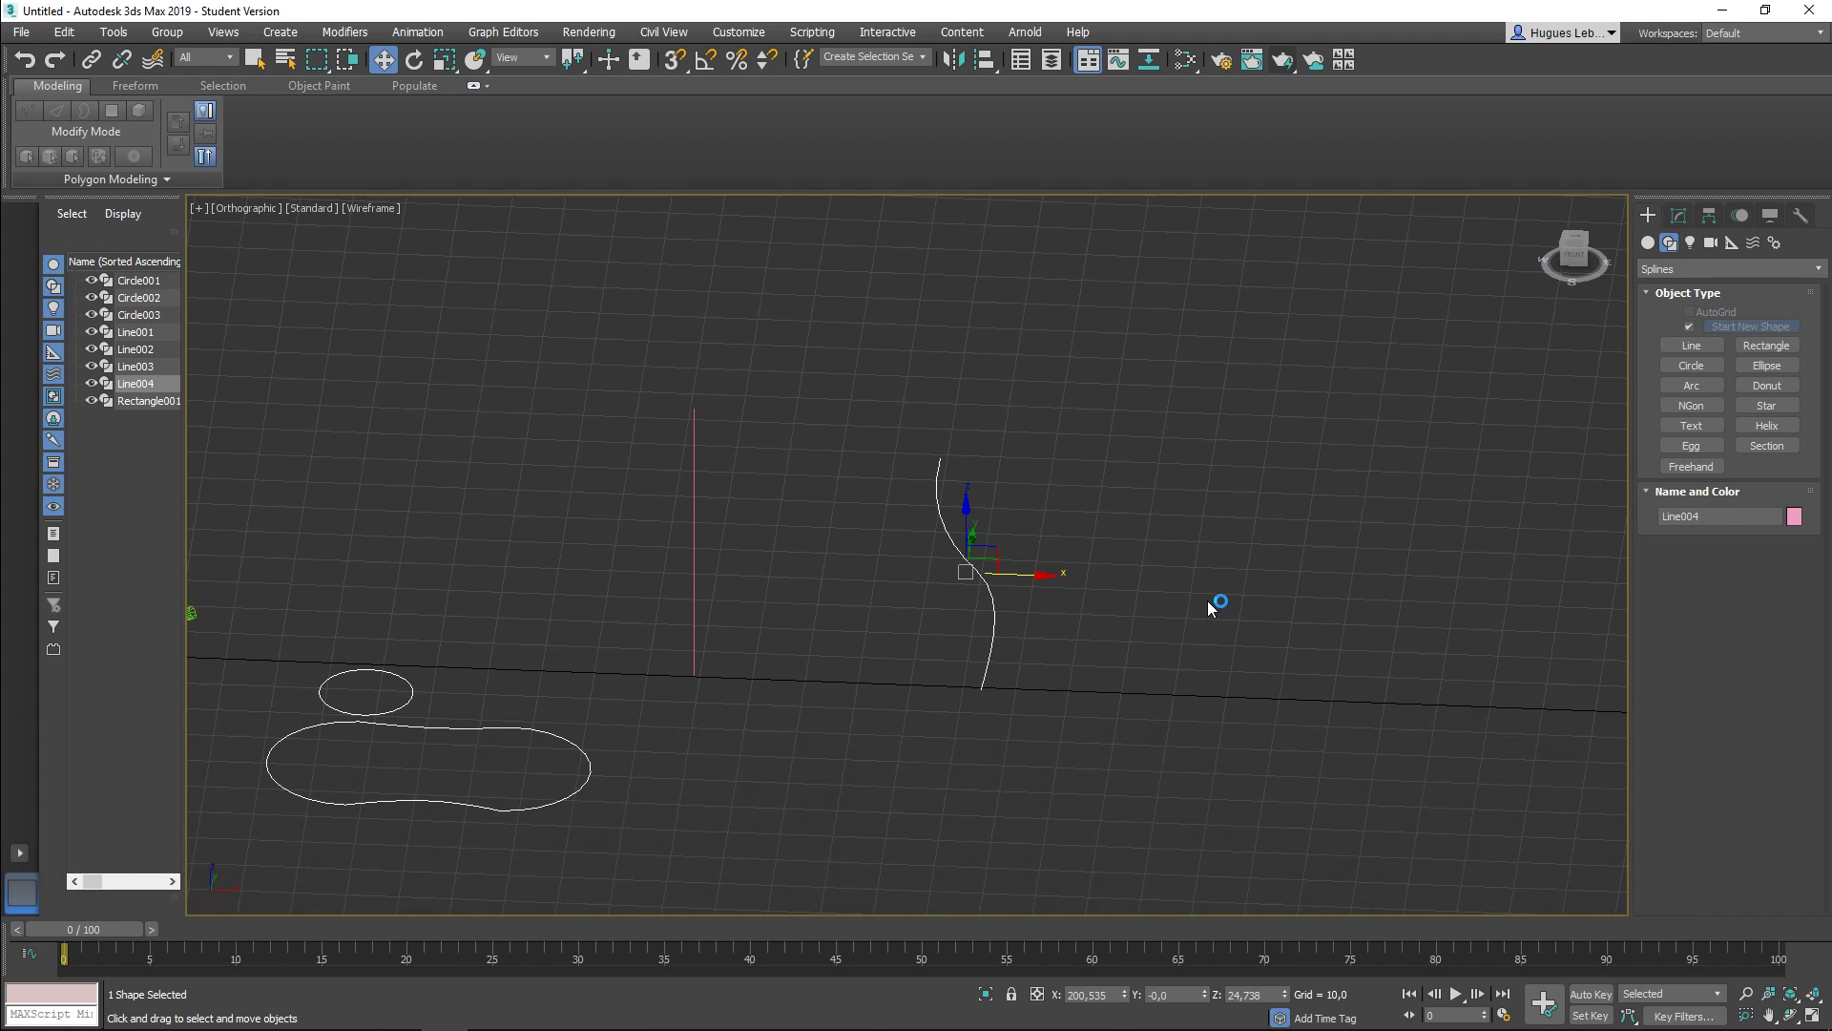
pyautogui.click(1683, 218)
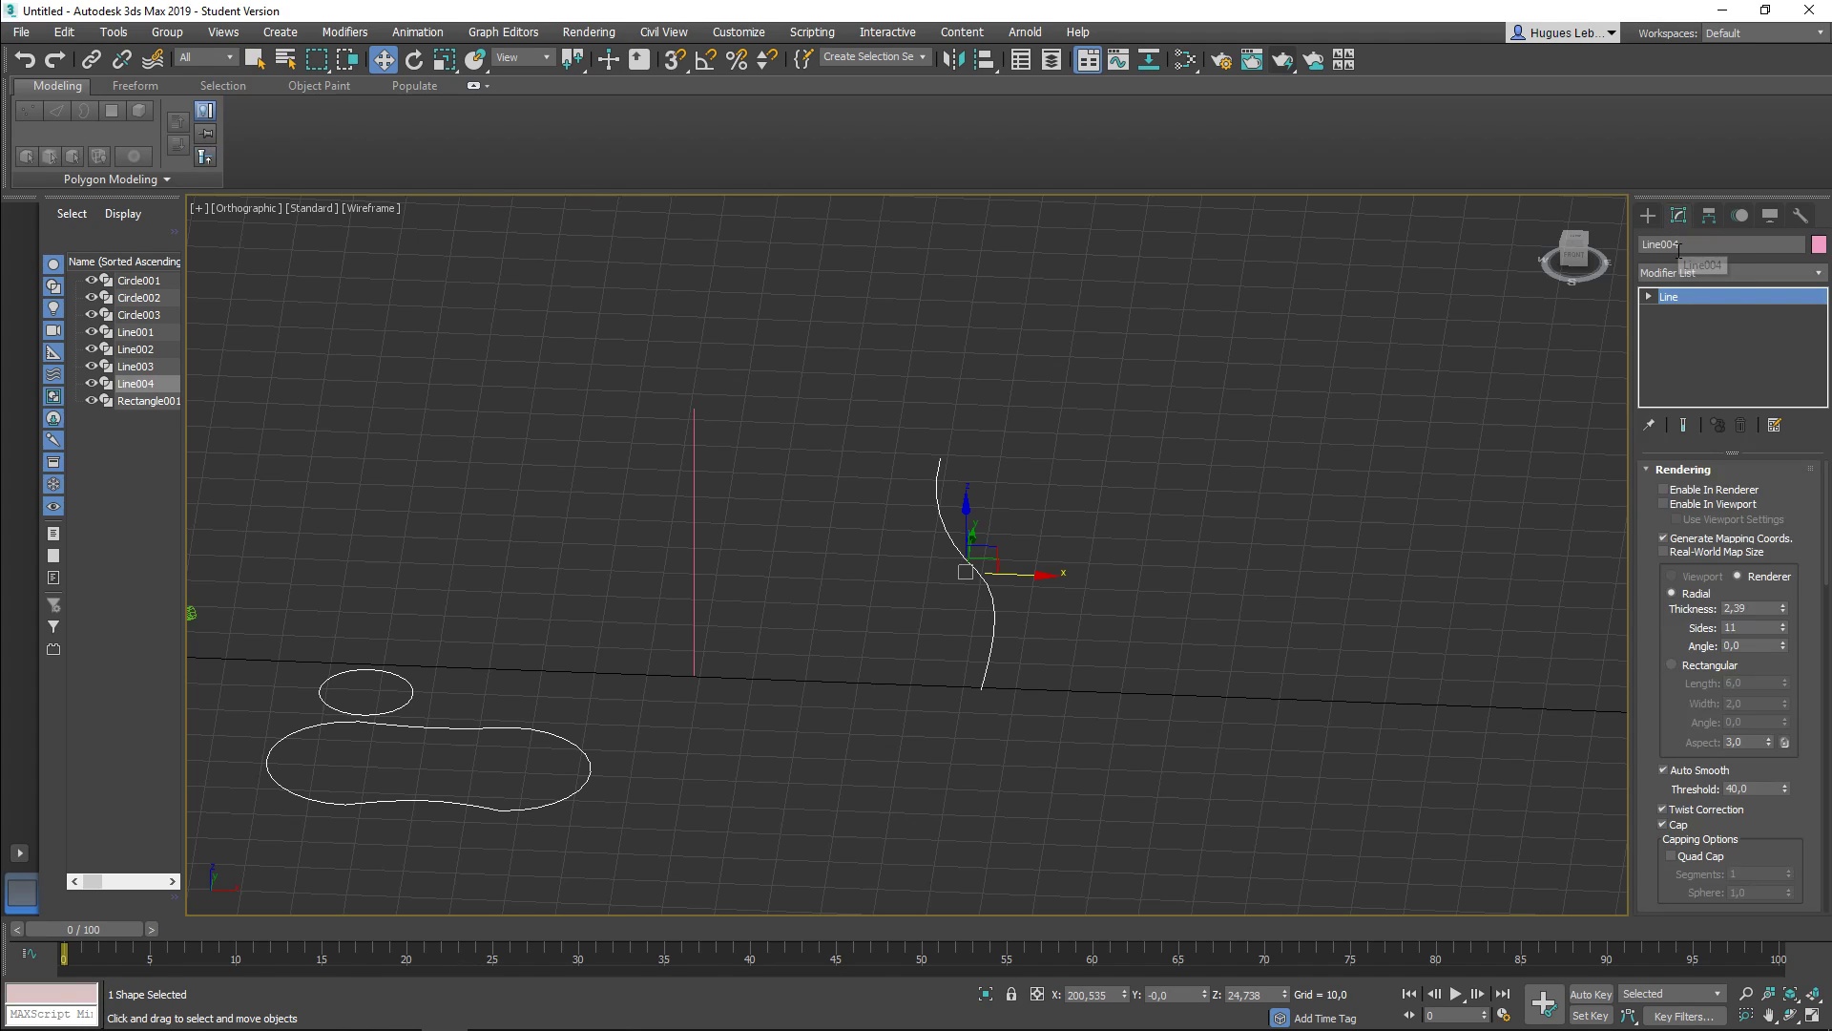
pyautogui.click(1647, 215)
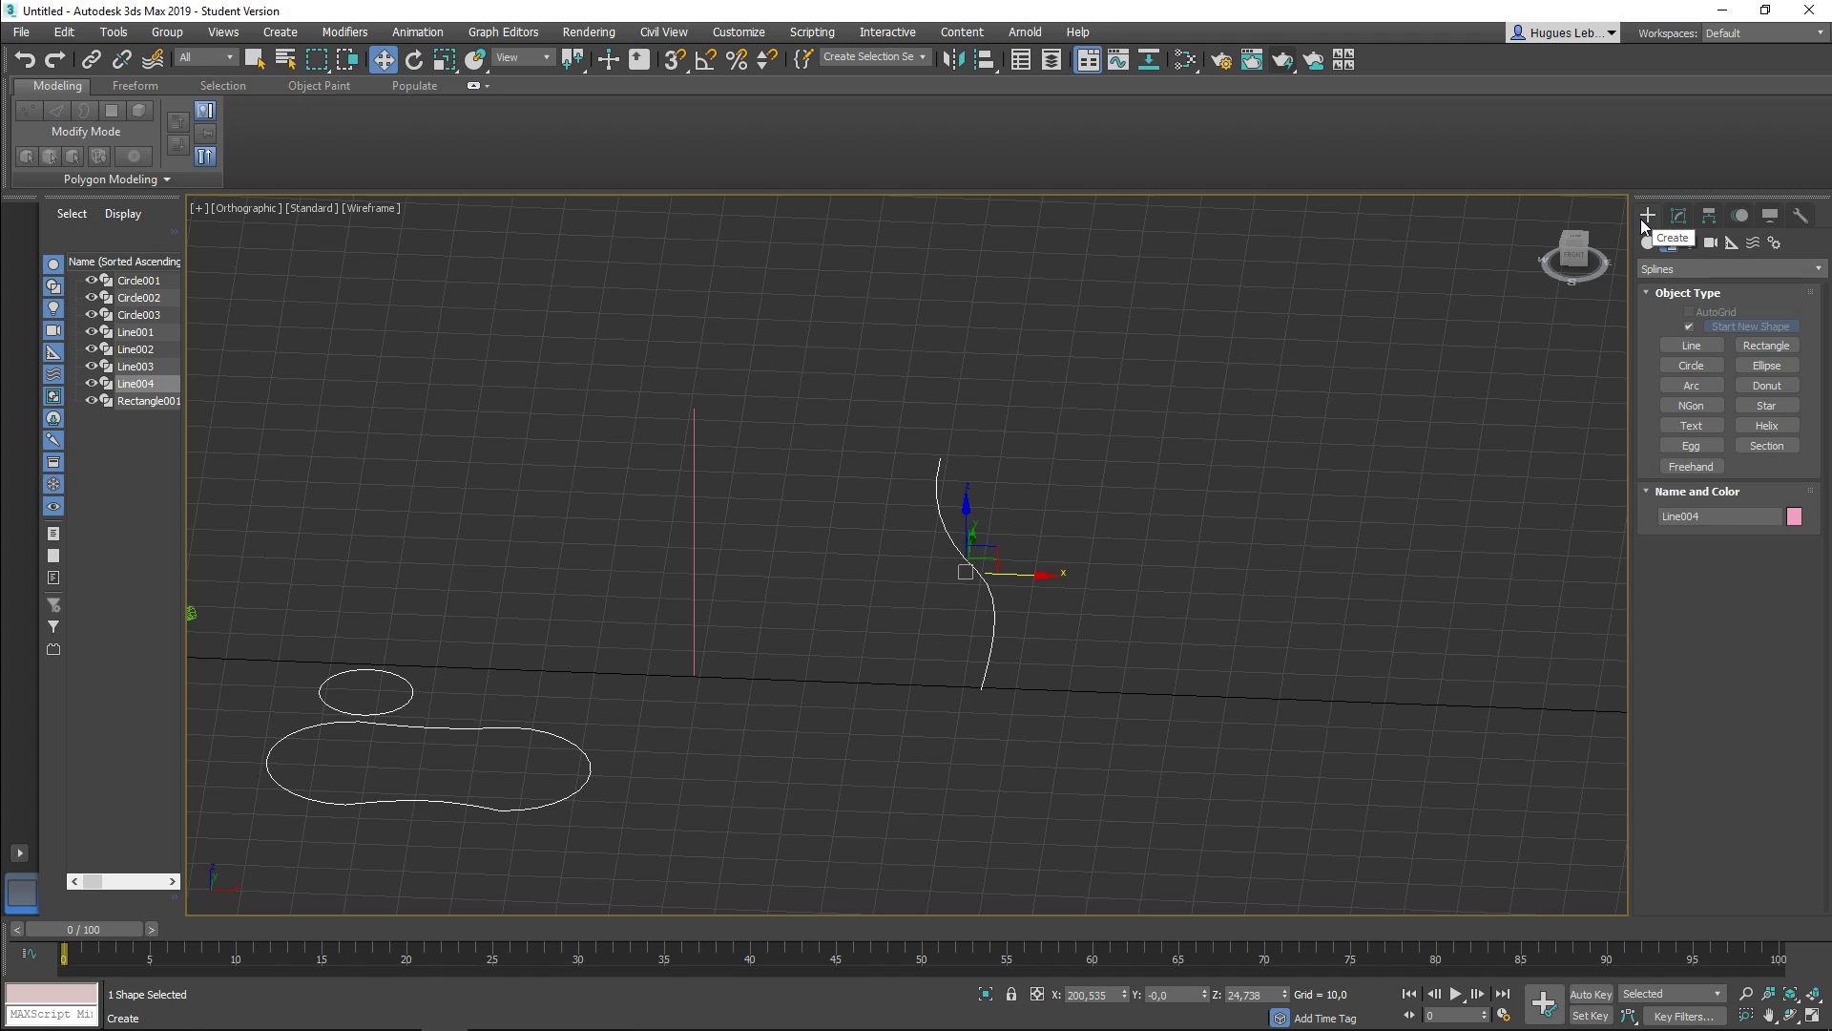
pyautogui.click(1647, 243)
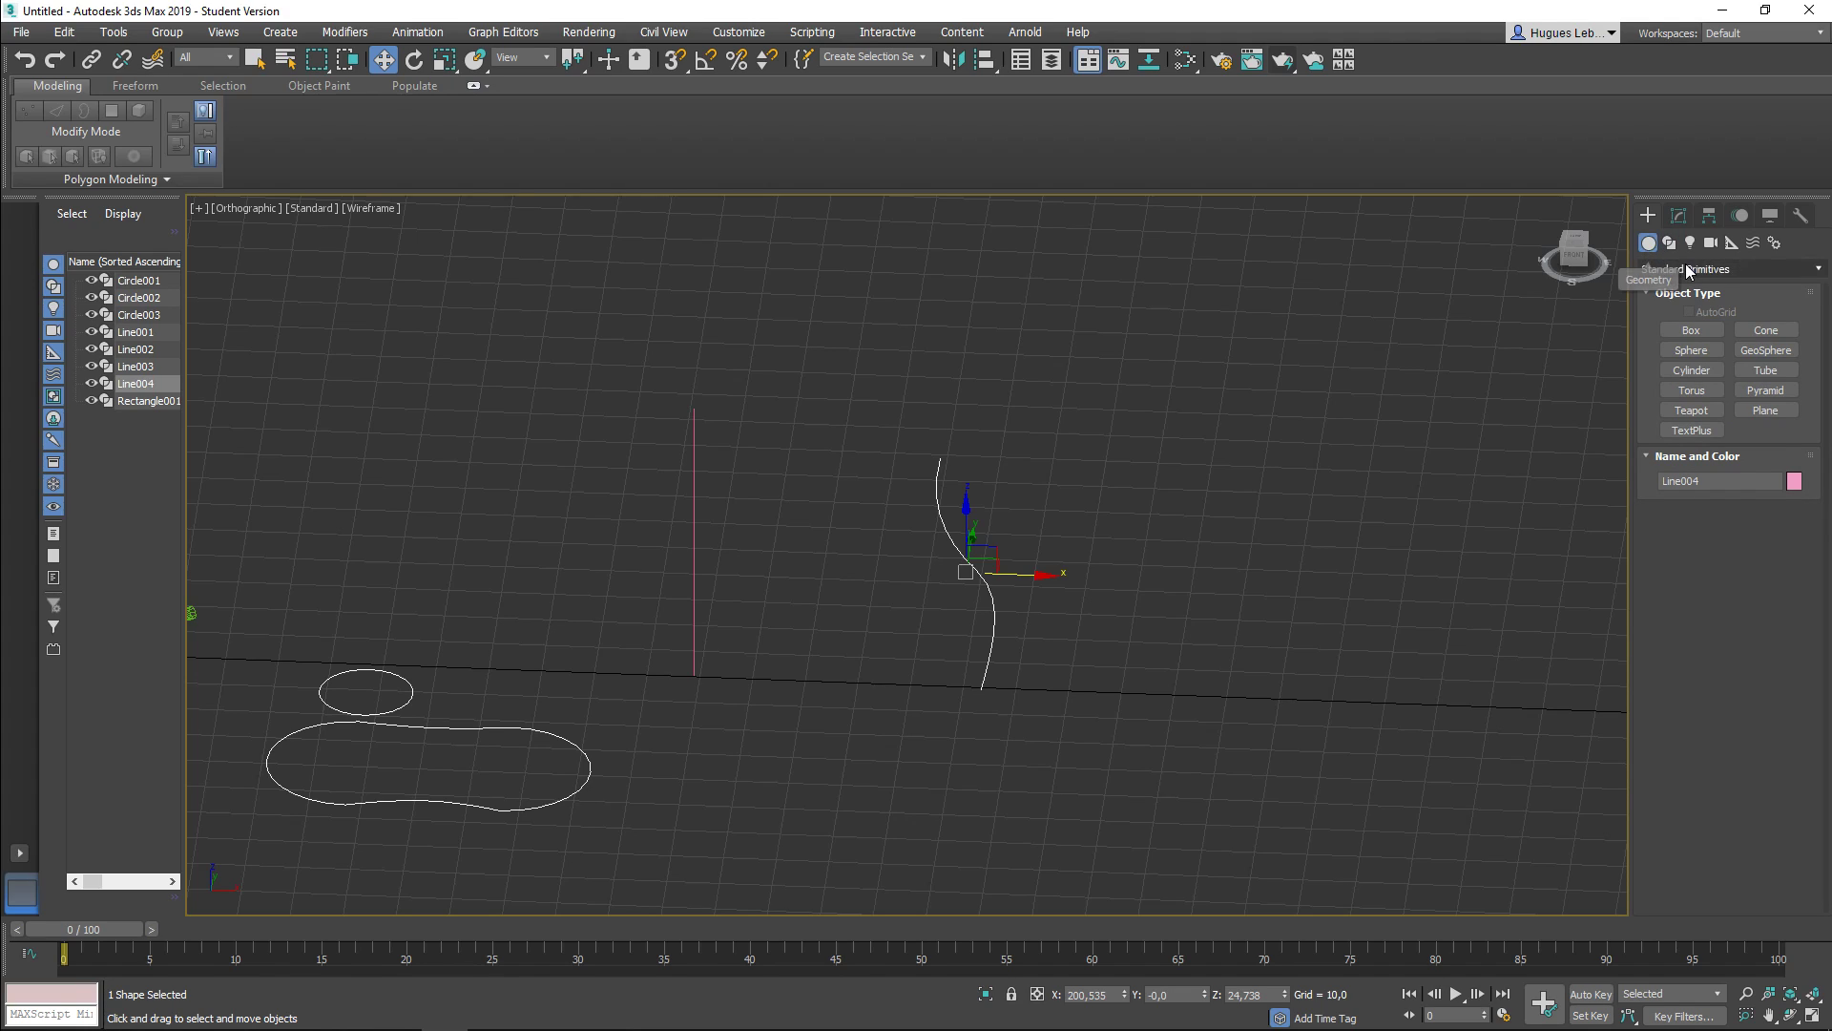
pyautogui.click(1686, 265)
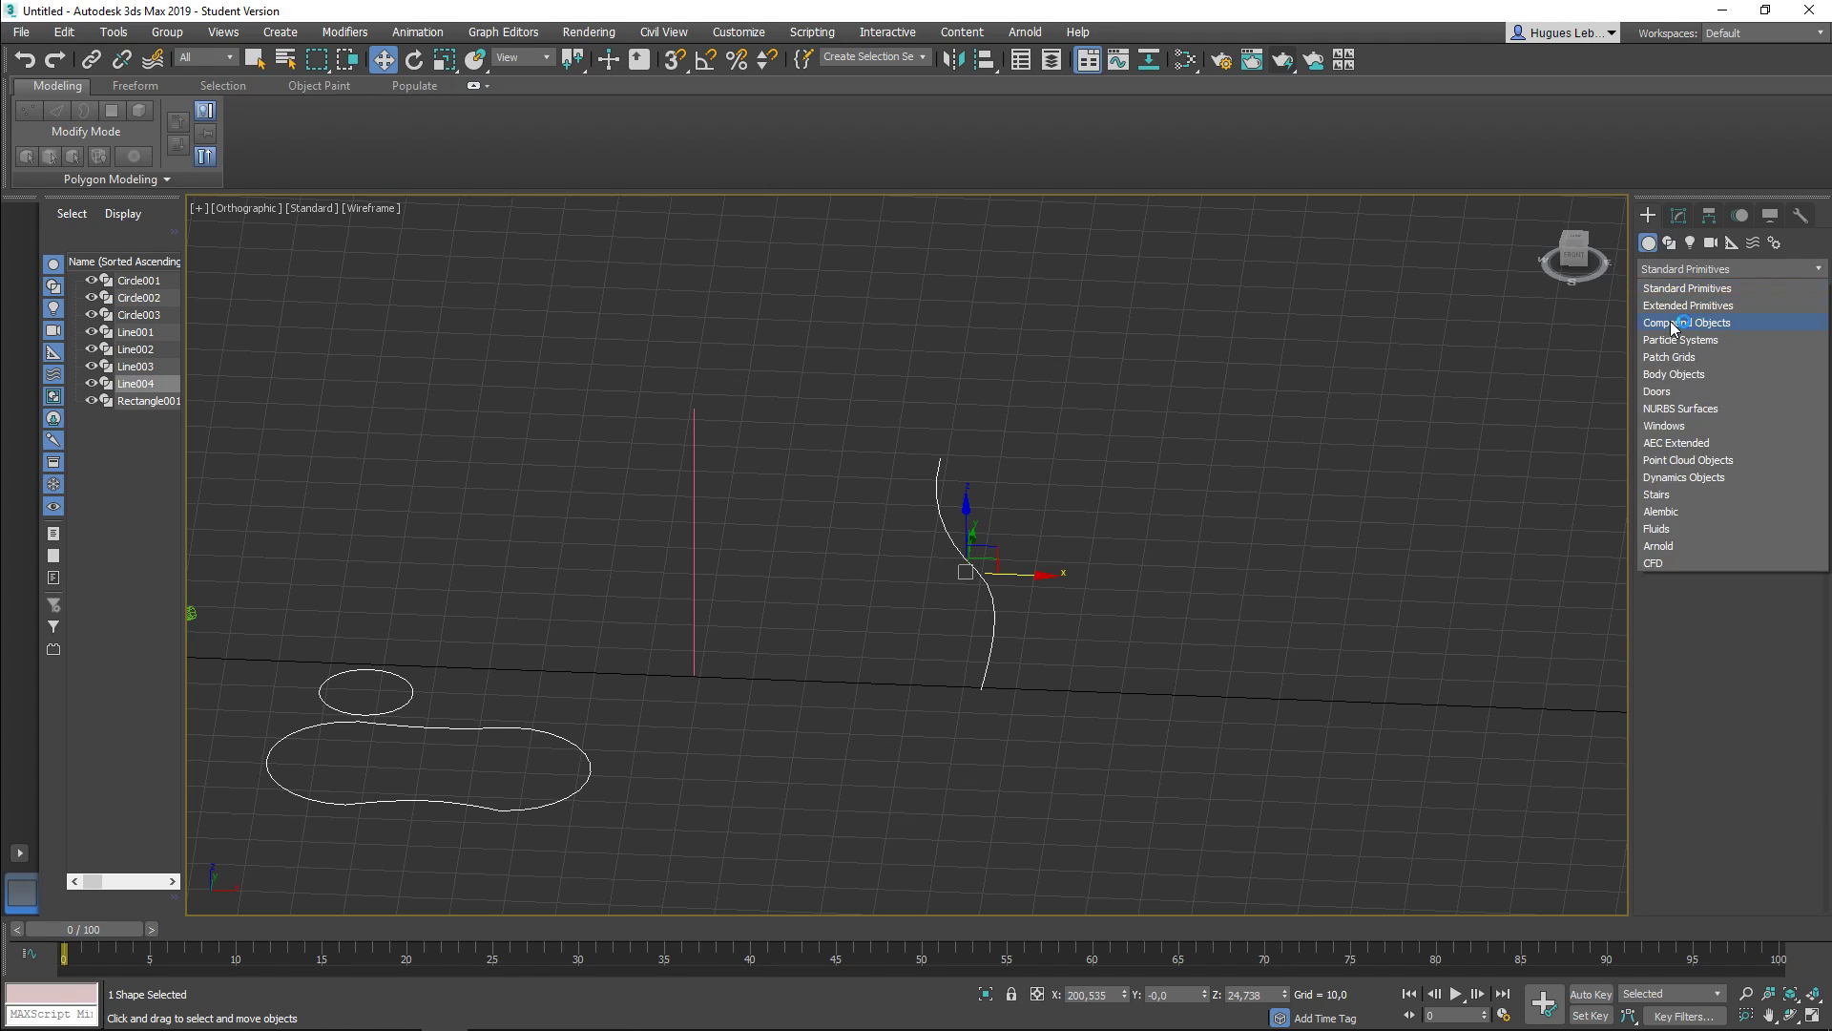
pyautogui.click(1710, 323)
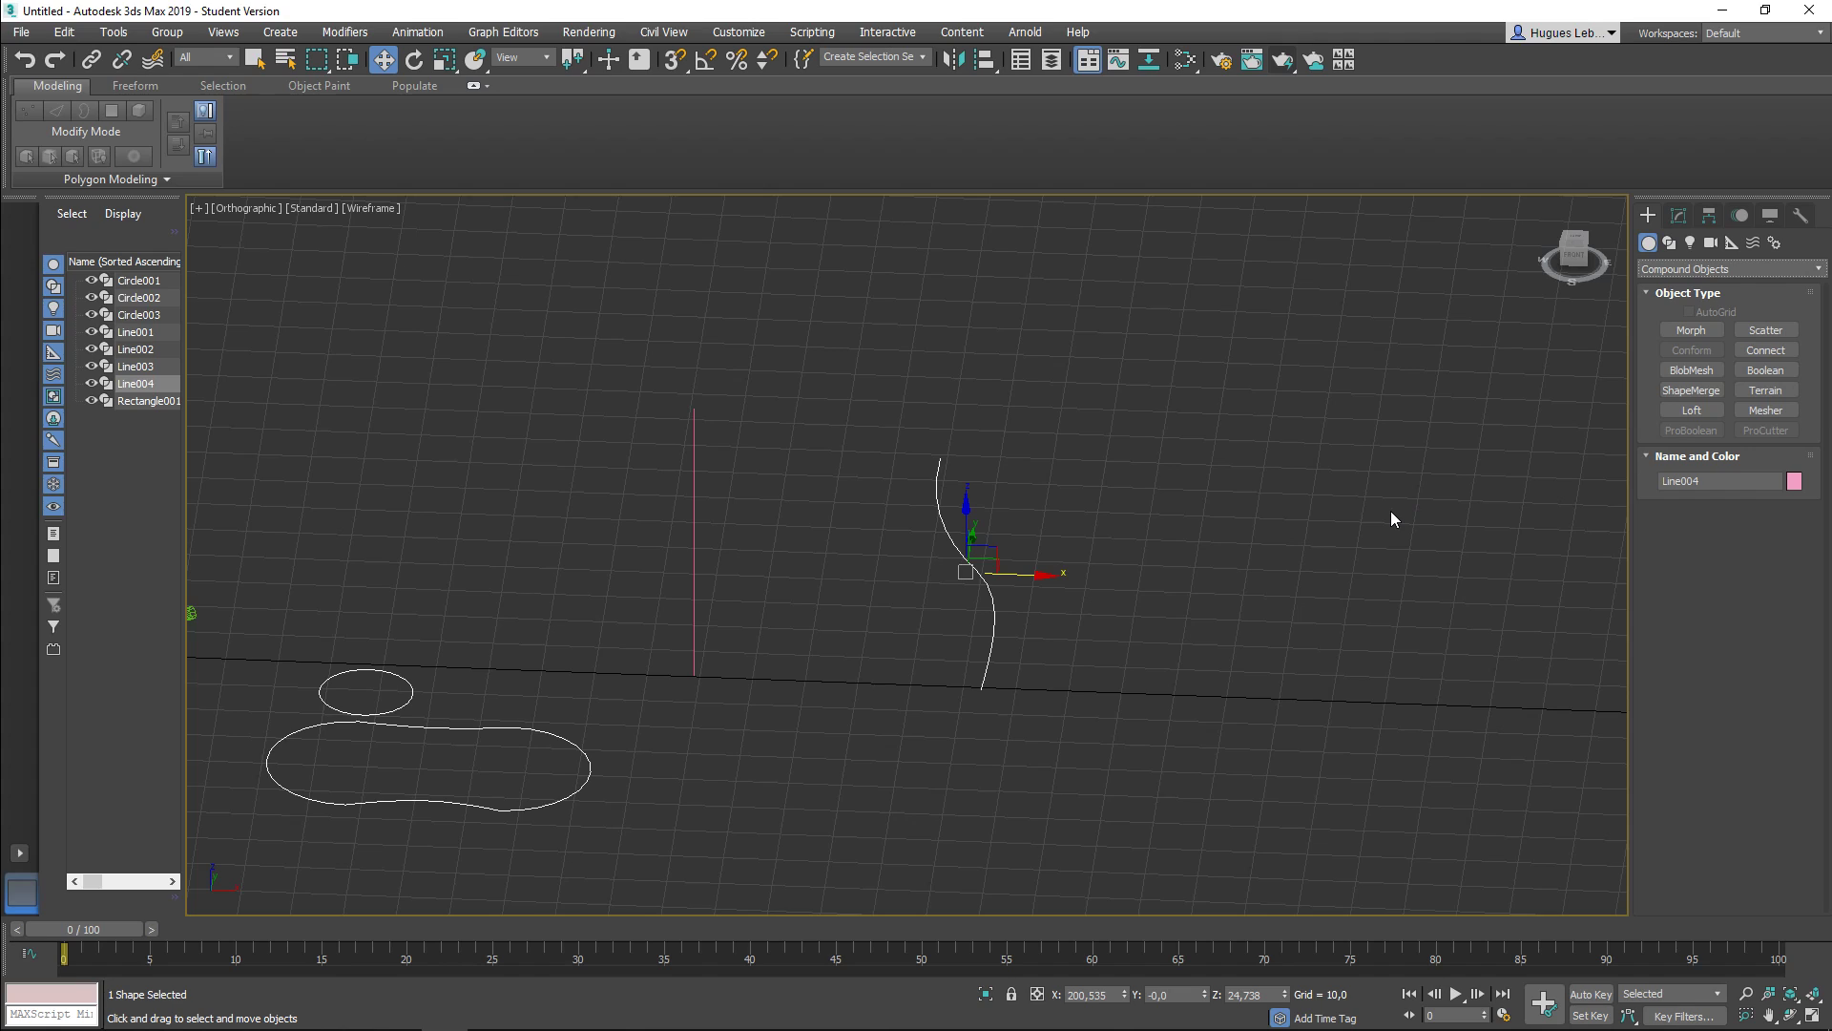
# Step: Create a standard primitive box about 63 long and 41 wide beside the S-shaped line and display the scene shaded
pyautogui.click(1718, 268)
pyautogui.click(1703, 278)
pyautogui.moveTo(1315, 611); pyautogui.dragTo(1508, 777)
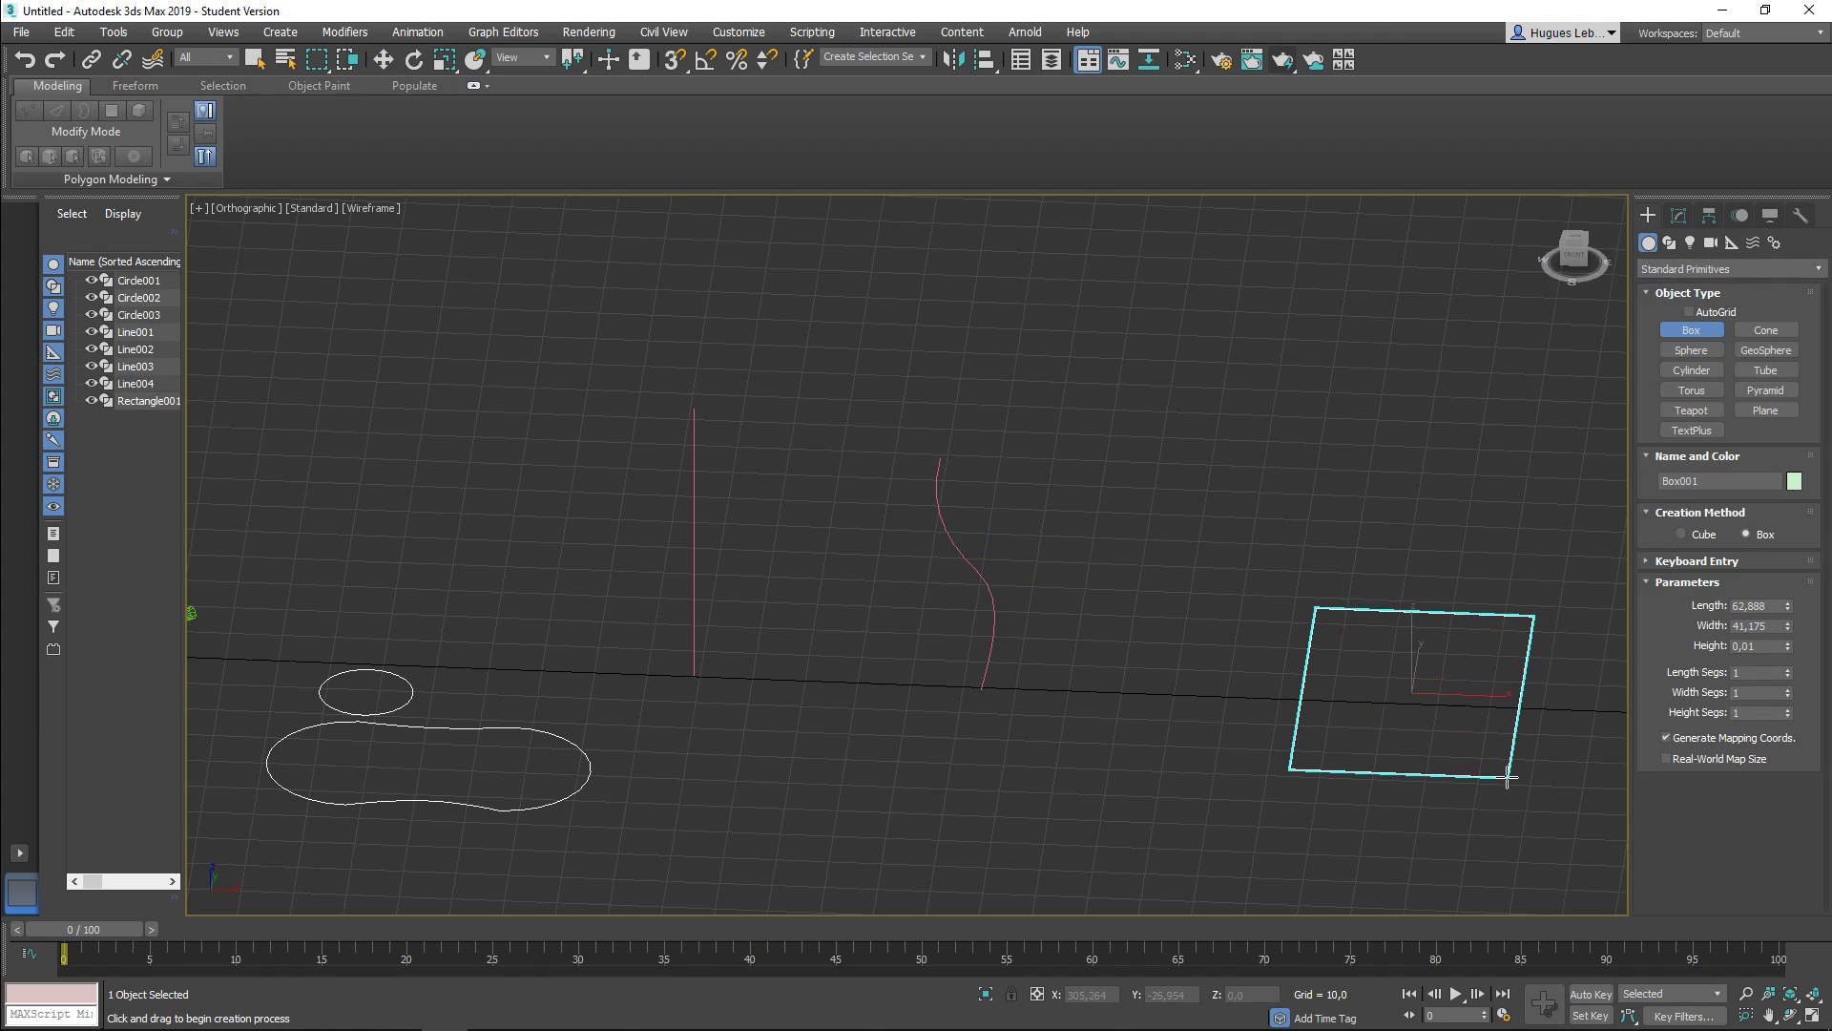
pyautogui.click(1538, 638)
pyautogui.moveTo(1538, 638)
pyautogui.keyDown('alt'); pyautogui.mouseDown(button='middle')
pyautogui.moveTo(1261, 692)
pyautogui.moveTo(1341, 655)
pyautogui.mouseUp(button='middle'); pyautogui.keyUp('alt')
pyautogui.press('F3')
# Step: Create a sphere with a radius of about 16,4 on the side face of the box using AutoGrid
pyautogui.click(1708, 349)
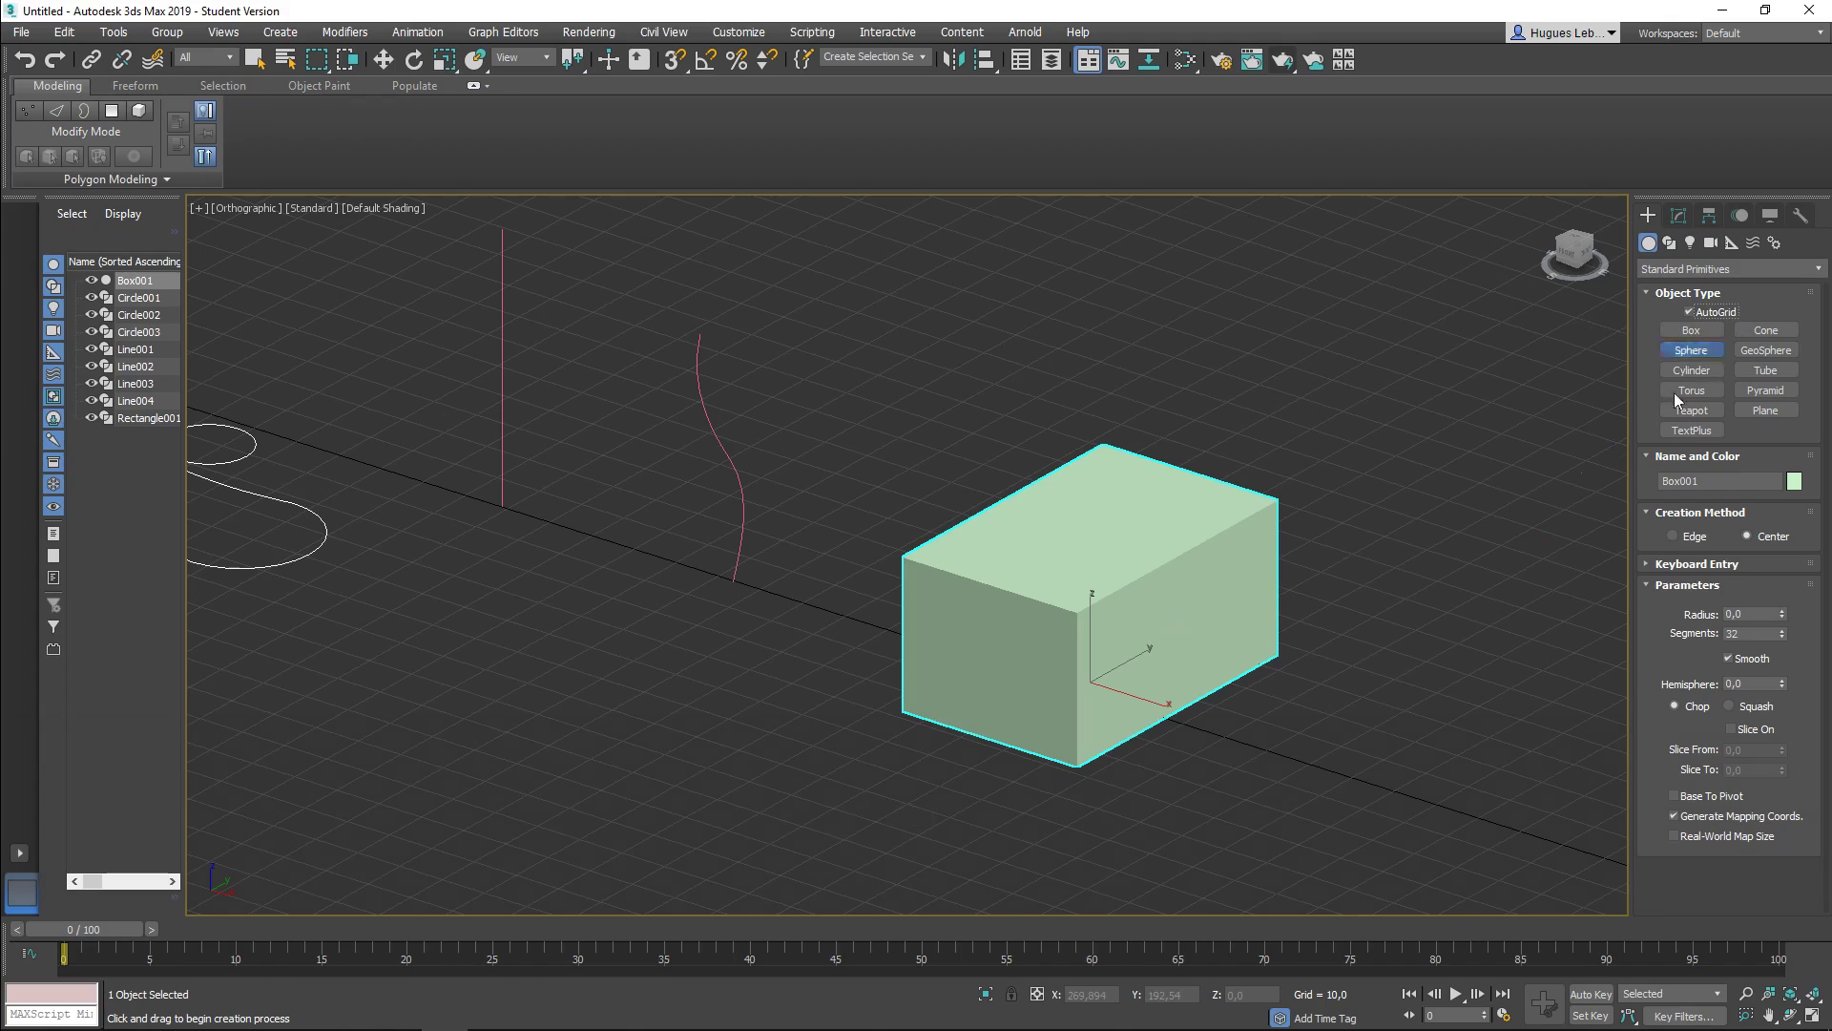
pyautogui.moveTo(1208, 620); pyautogui.dragTo(1293, 620)
pyautogui.keyDown('alt'); pyautogui.moveTo(1391, 746); pyautogui.dragTo(1440, 728, button='middle'); pyautogui.keyUp('alt')
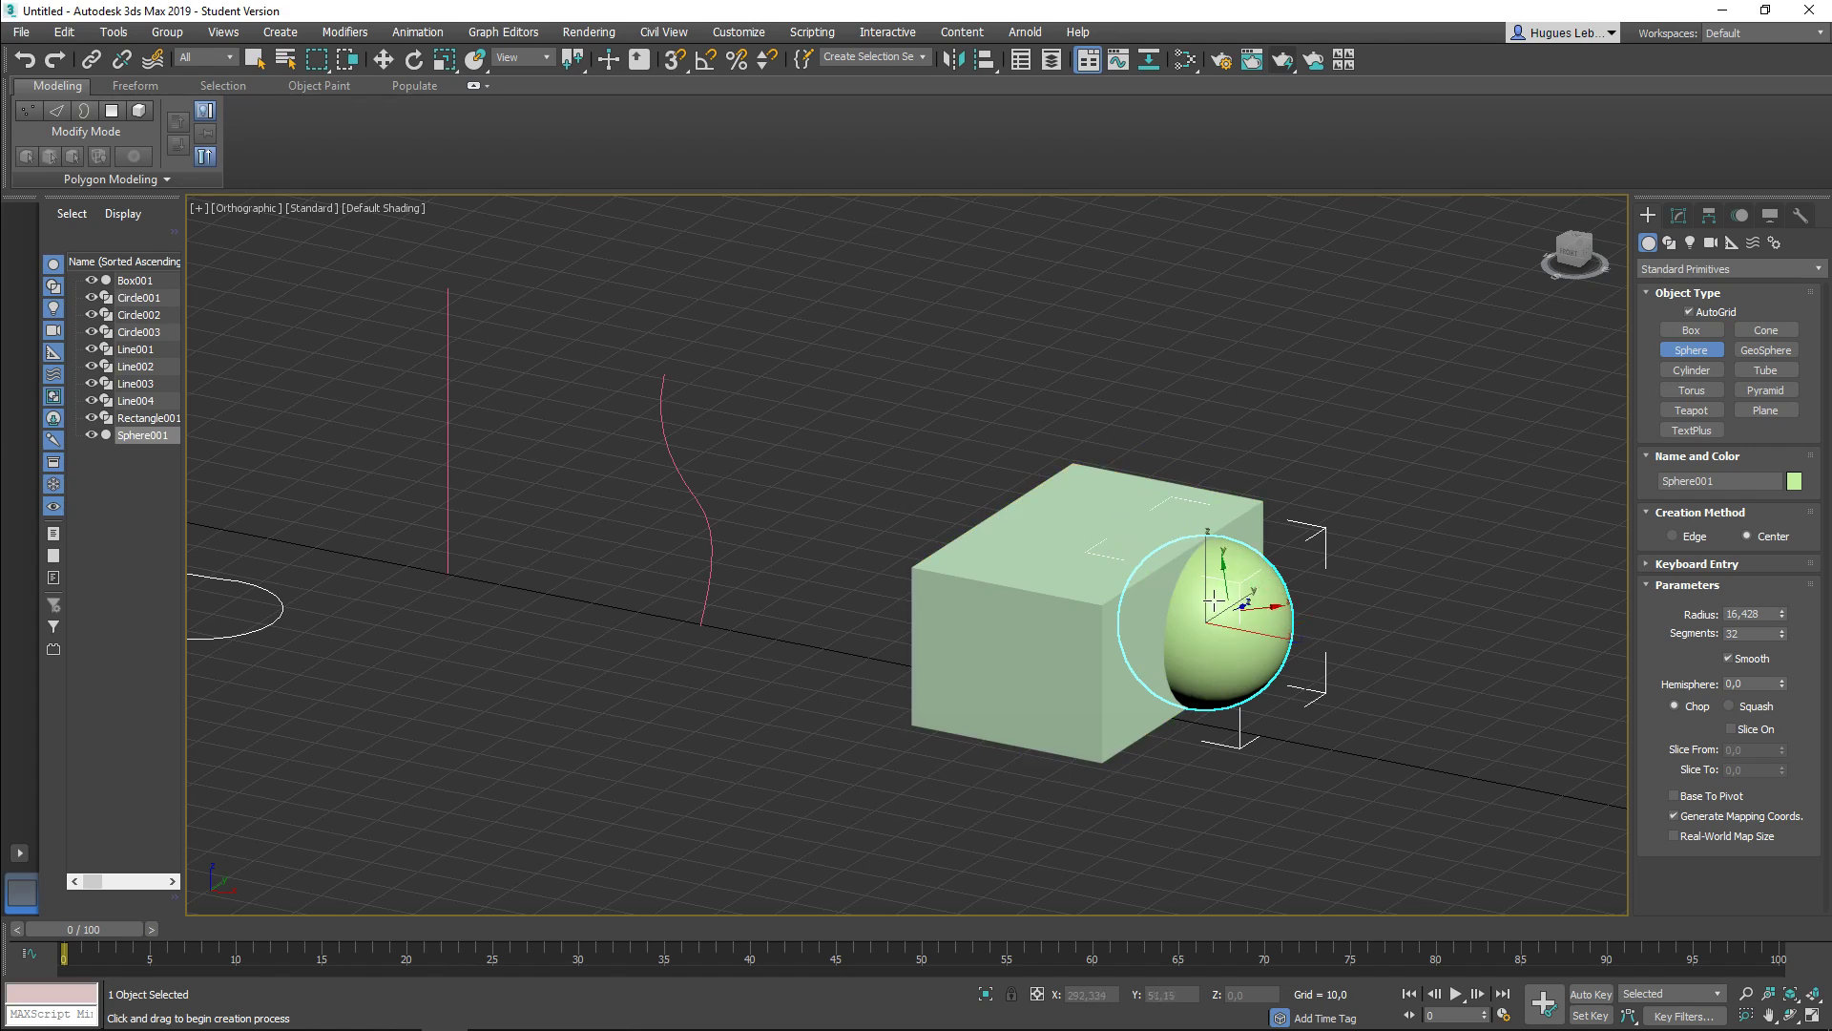
# Step: Select the box and the sphere together and delete them
pyautogui.click(383, 60)
pyautogui.moveTo(1071, 397); pyautogui.dragTo(1383, 761)
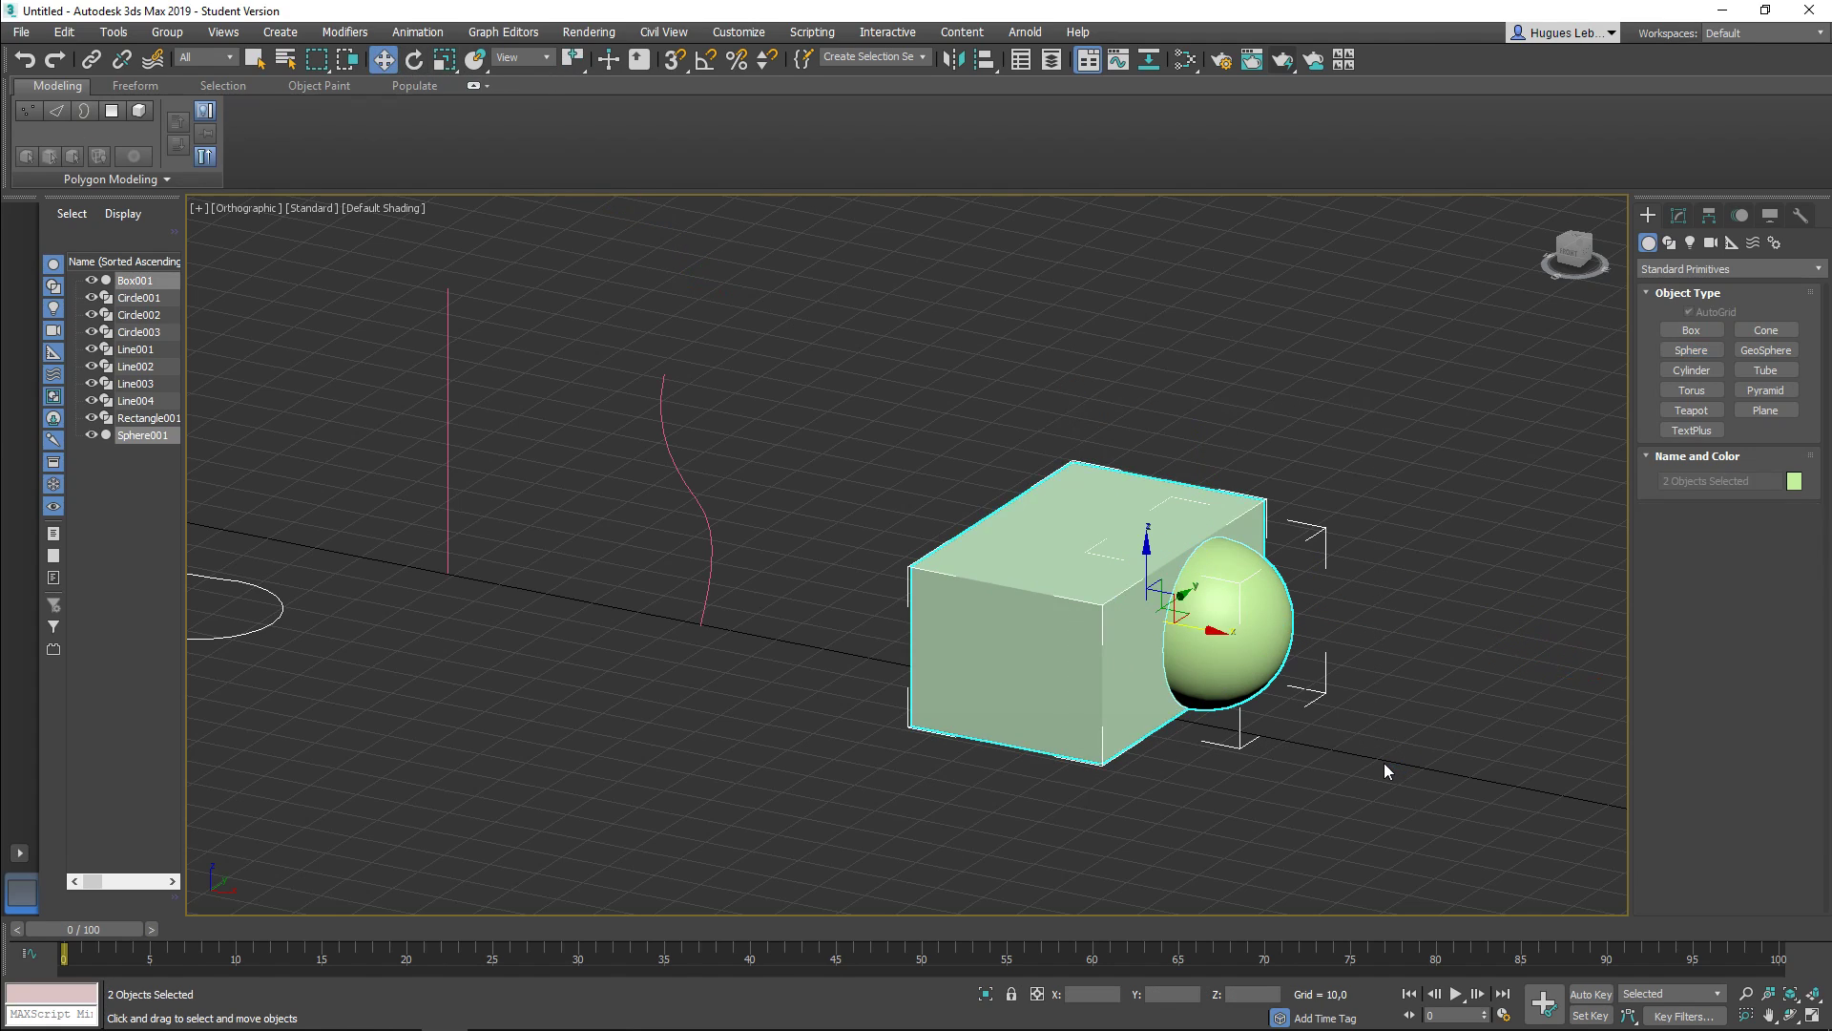
pyautogui.press('Delete')
# Step: Loft the large peanut-shaped outline along the S-shaped upright line as a compound object
pyautogui.click(709, 527)
pyautogui.moveTo(895, 636); pyautogui.dragTo(1190, 608, button='middle')
pyautogui.moveTo(1190, 608)
pyautogui.keyDown('alt'); pyautogui.mouseDown(button='middle')
pyautogui.moveTo(1256, 580)
pyautogui.moveTo(1218, 610)
pyautogui.mouseUp(button='middle'); pyautogui.keyUp('alt')
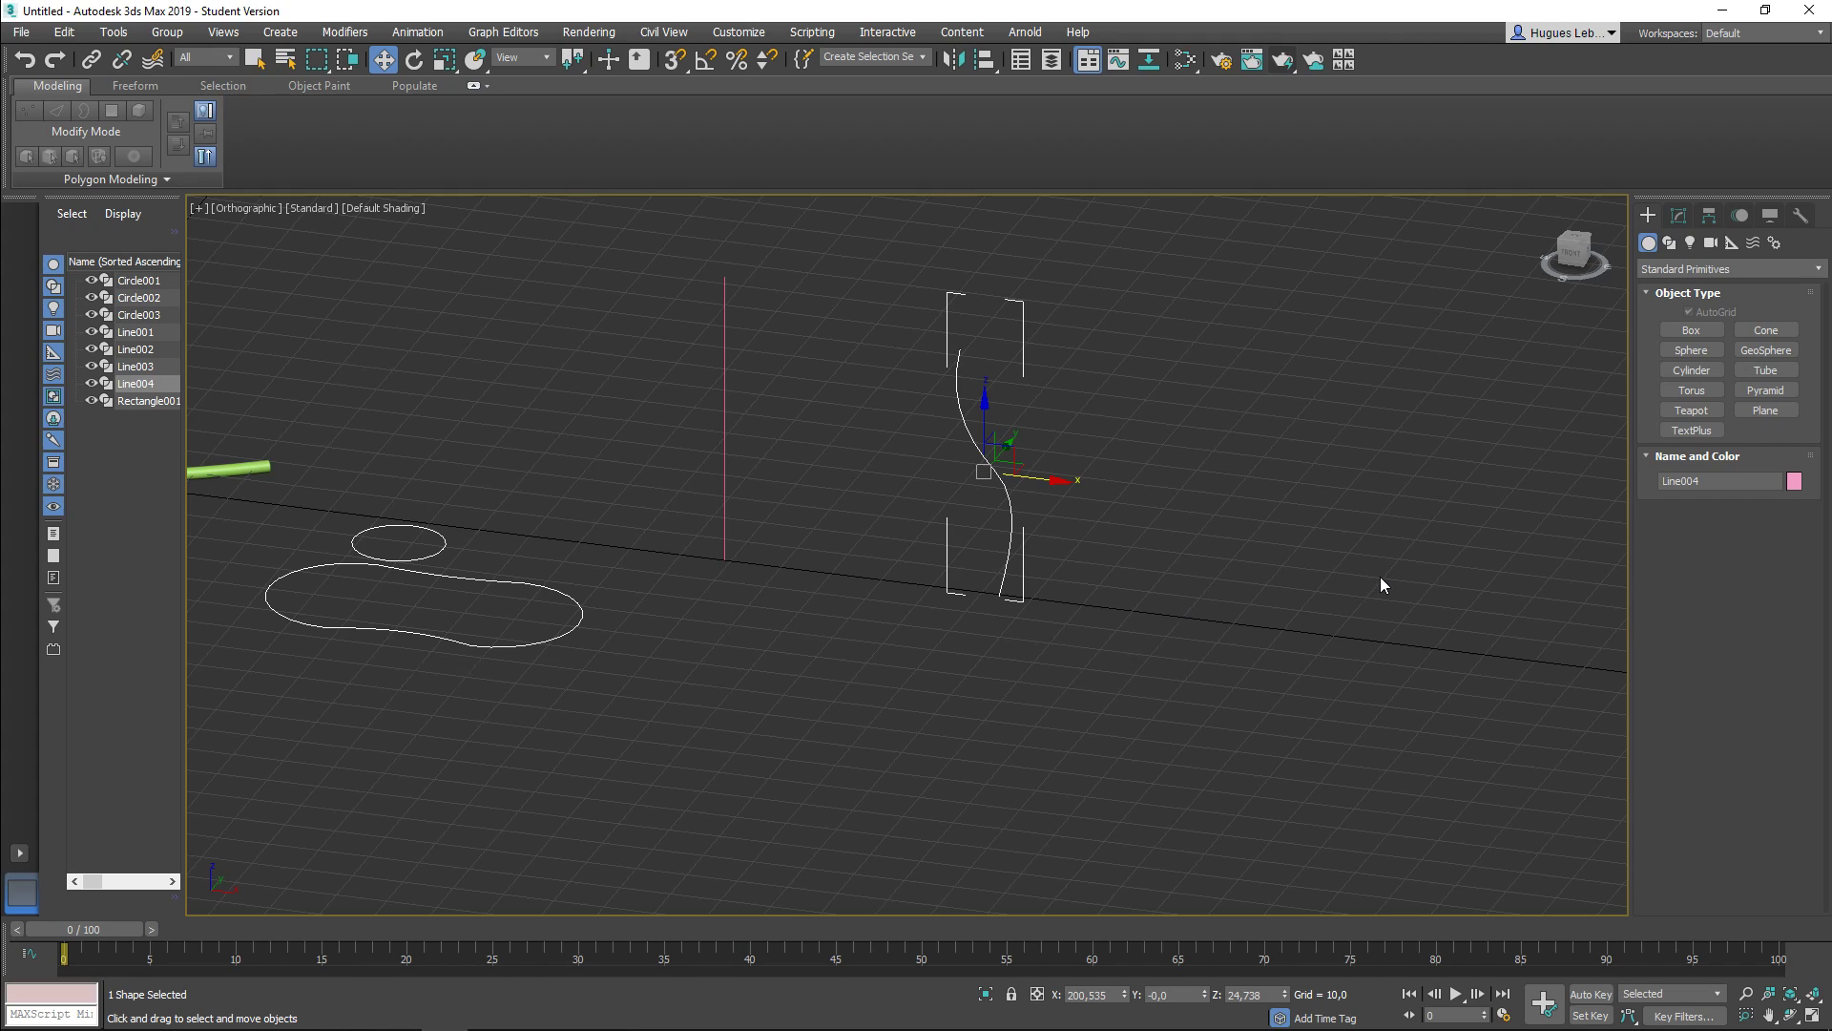
pyautogui.click(1698, 269)
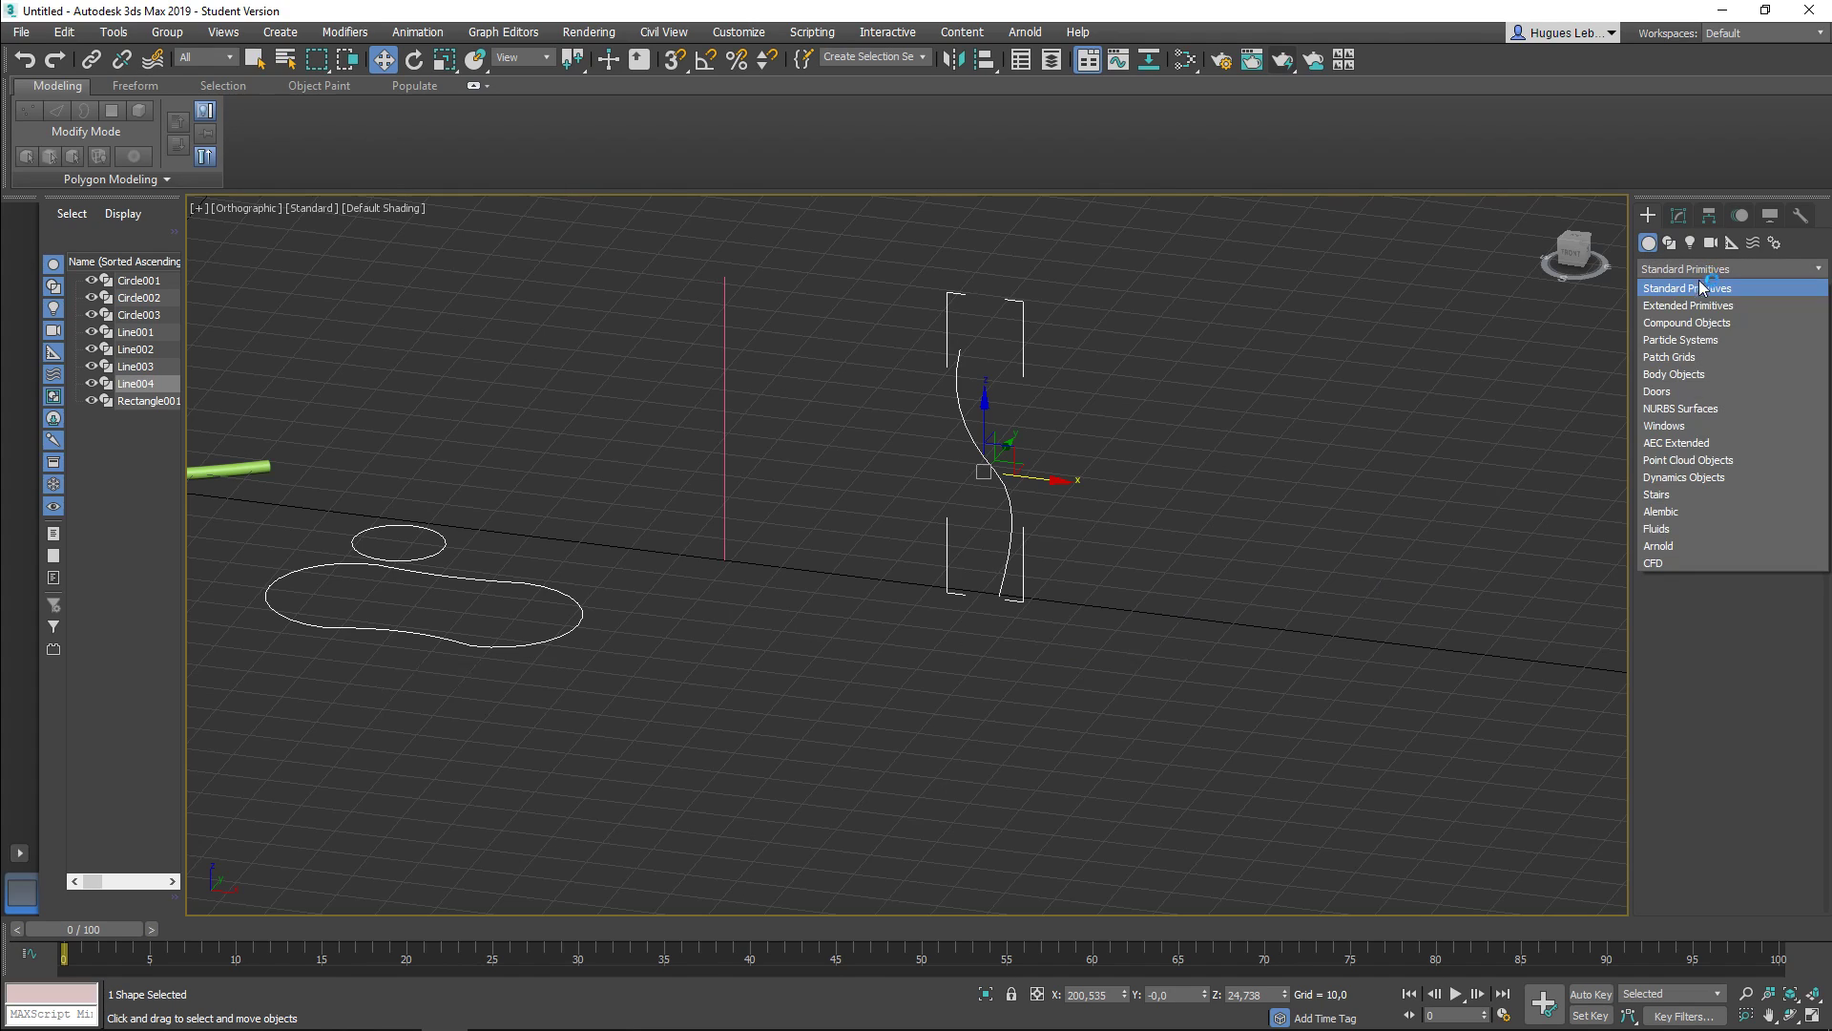
pyautogui.click(1694, 321)
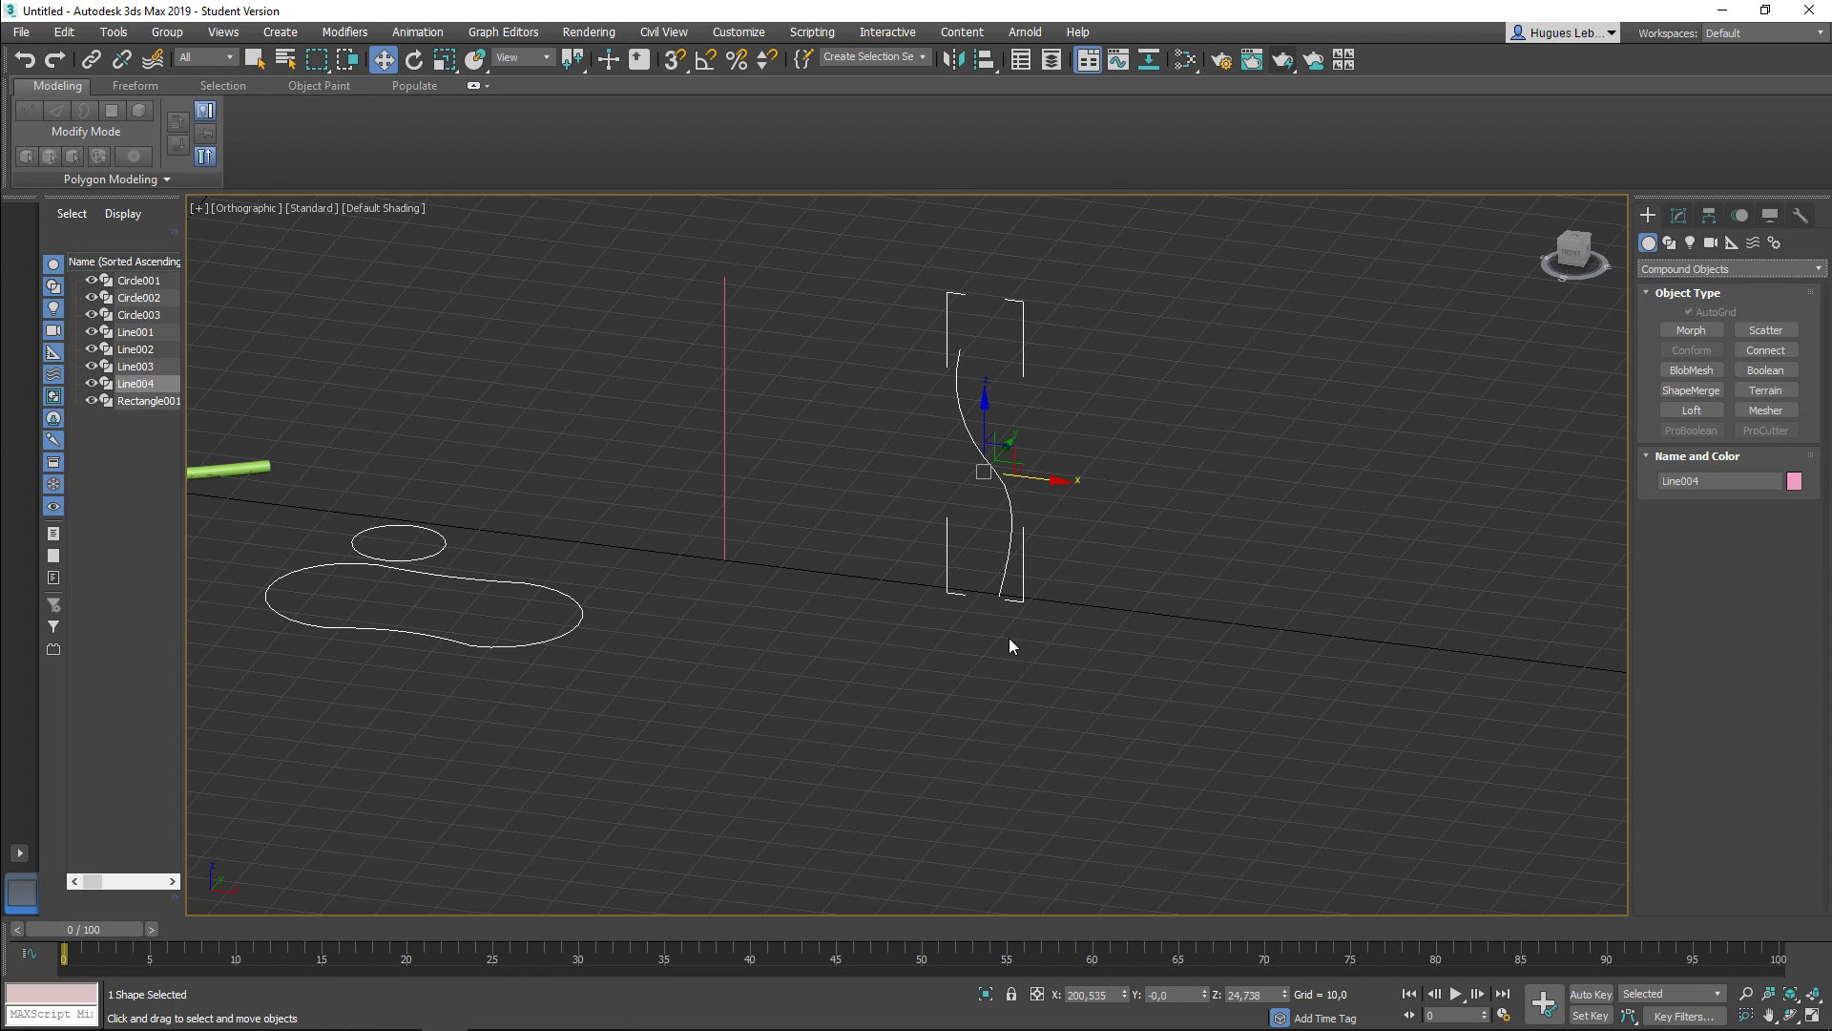
pyautogui.click(1687, 409)
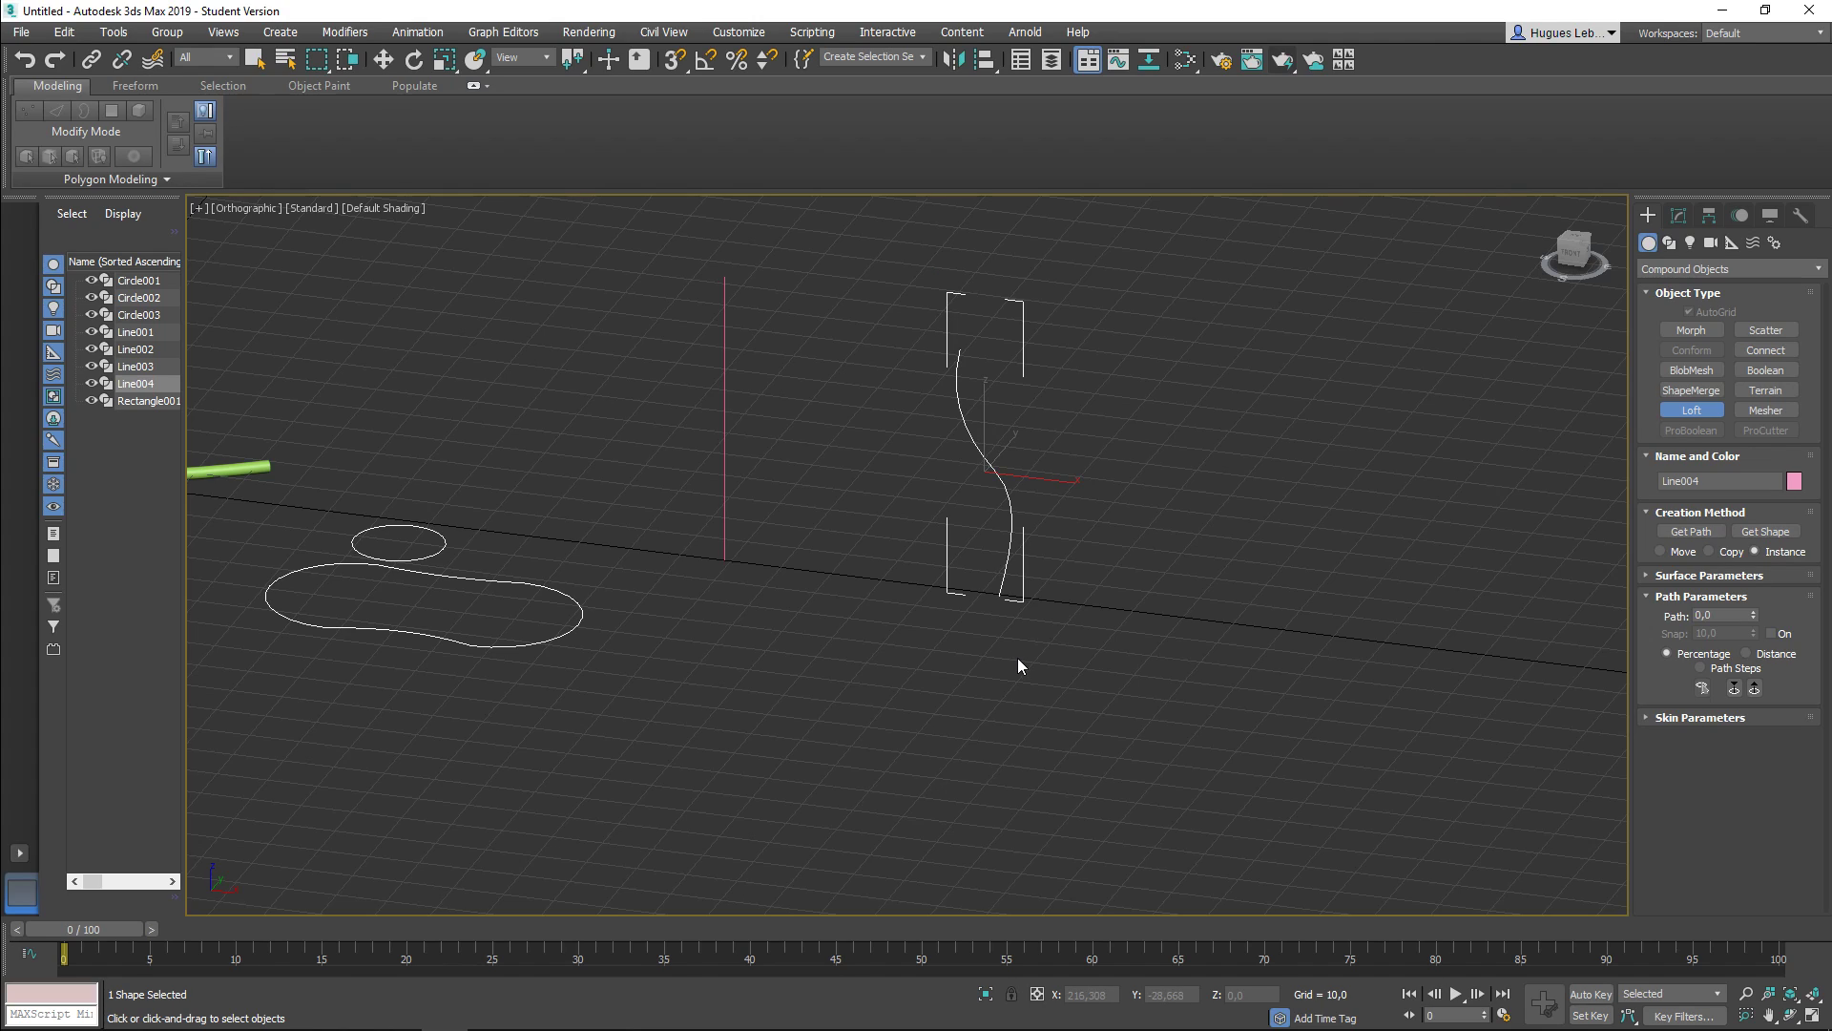
pyautogui.click(1765, 531)
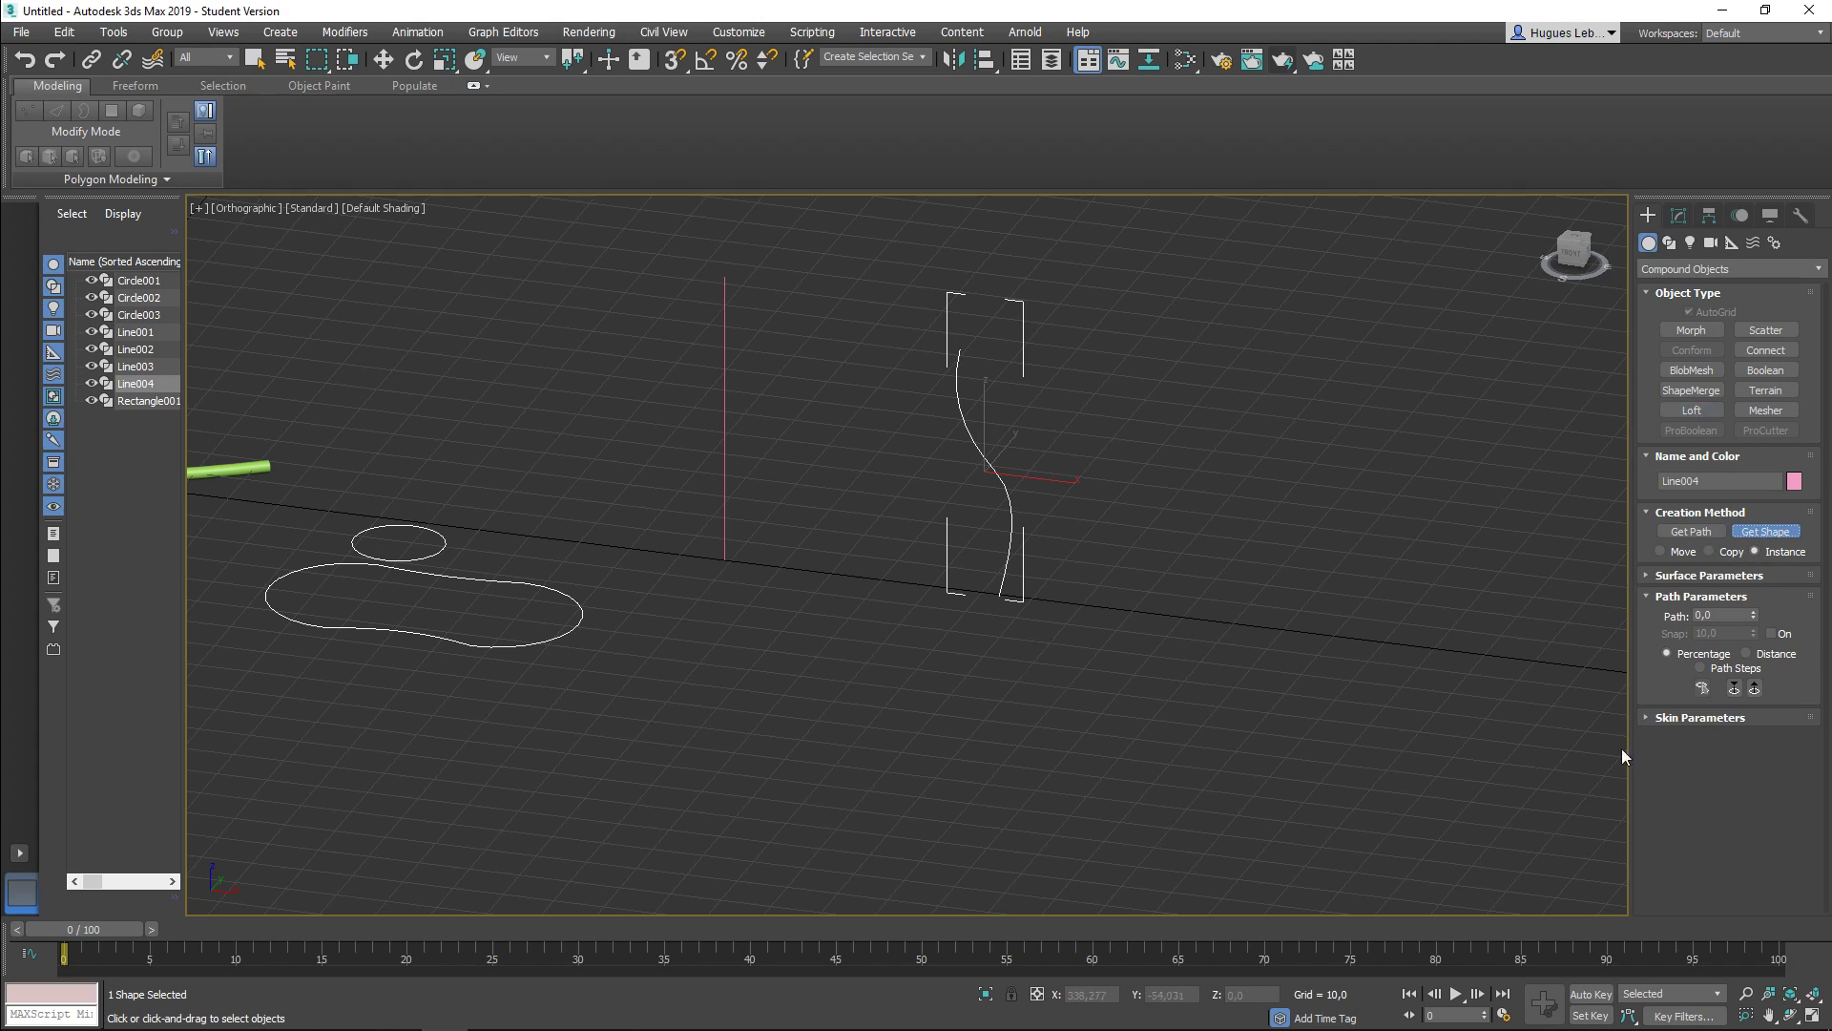
pyautogui.click(581, 621)
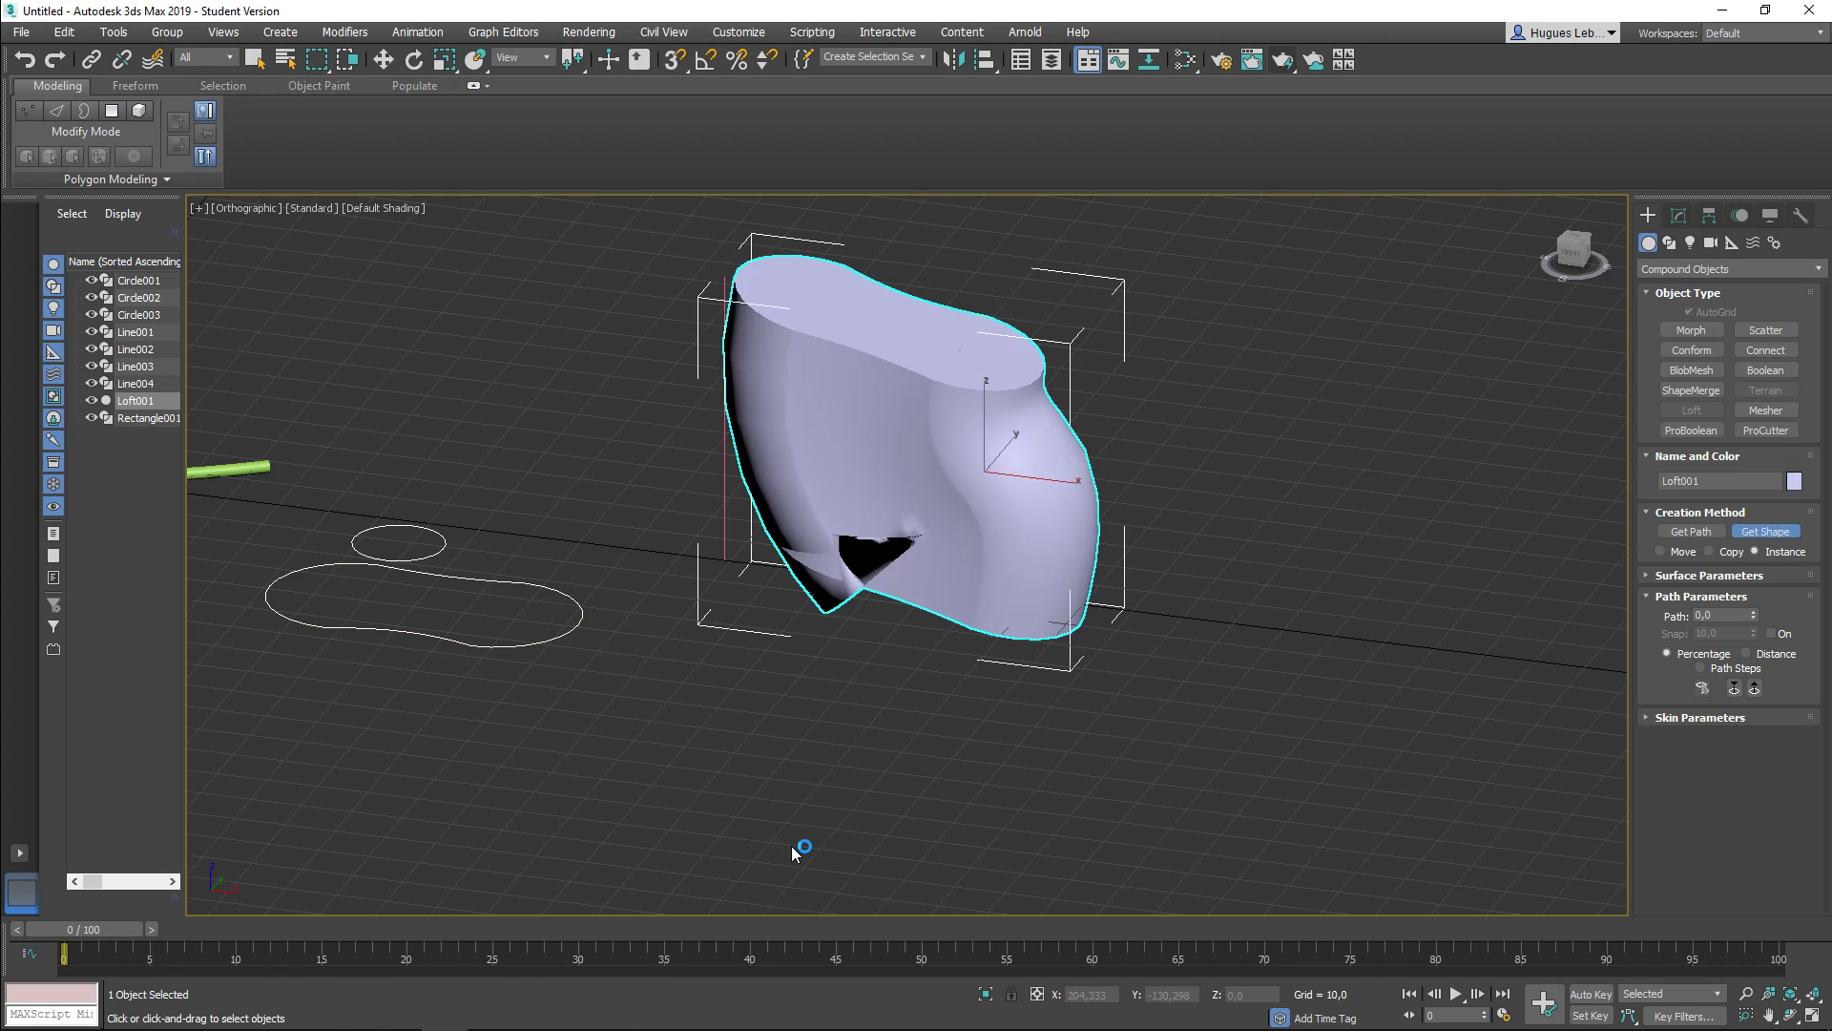
# Step: Inspect the loft along the S-shaped line from several angles, including its lower end, and delete it
pyautogui.keyDown('alt'); pyautogui.moveTo(1016, 851); pyautogui.dragTo(1064, 800, button='middle'); pyautogui.keyUp('alt')
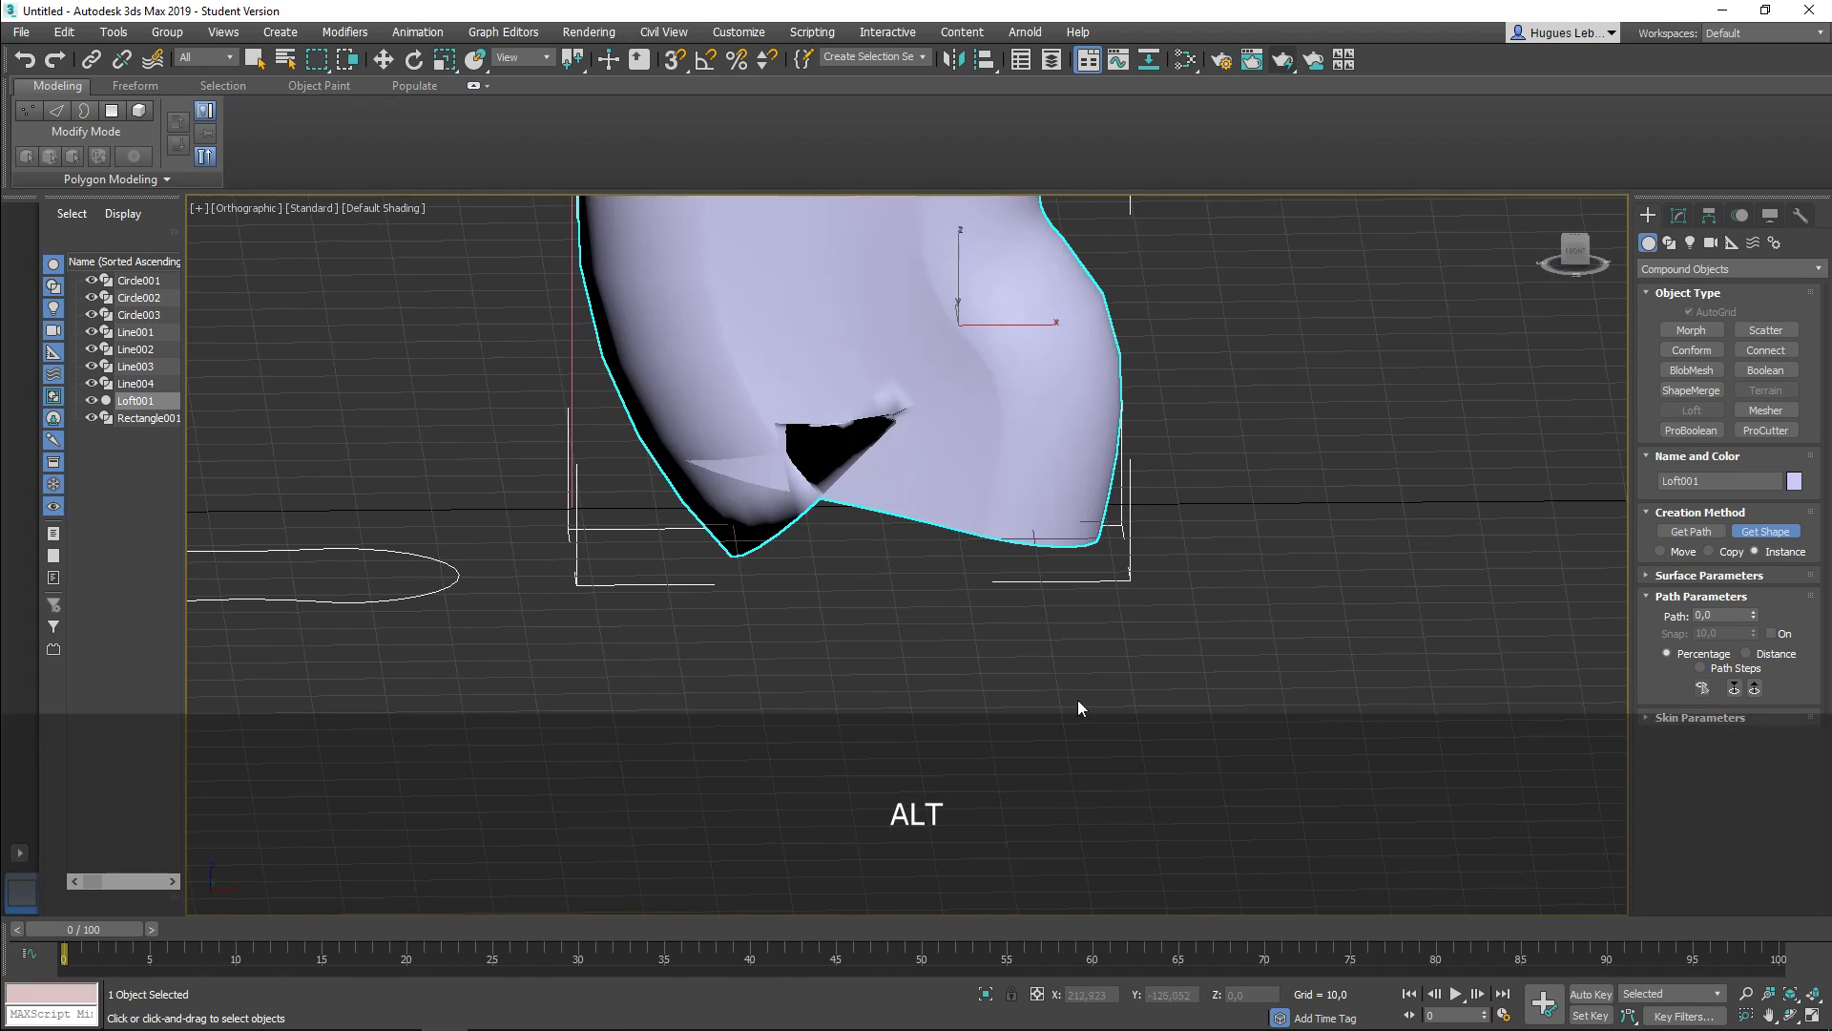
pyautogui.keyDown('alt'); pyautogui.moveTo(1084, 718); pyautogui.dragTo(1069, 673, button='middle'); pyautogui.keyUp('alt')
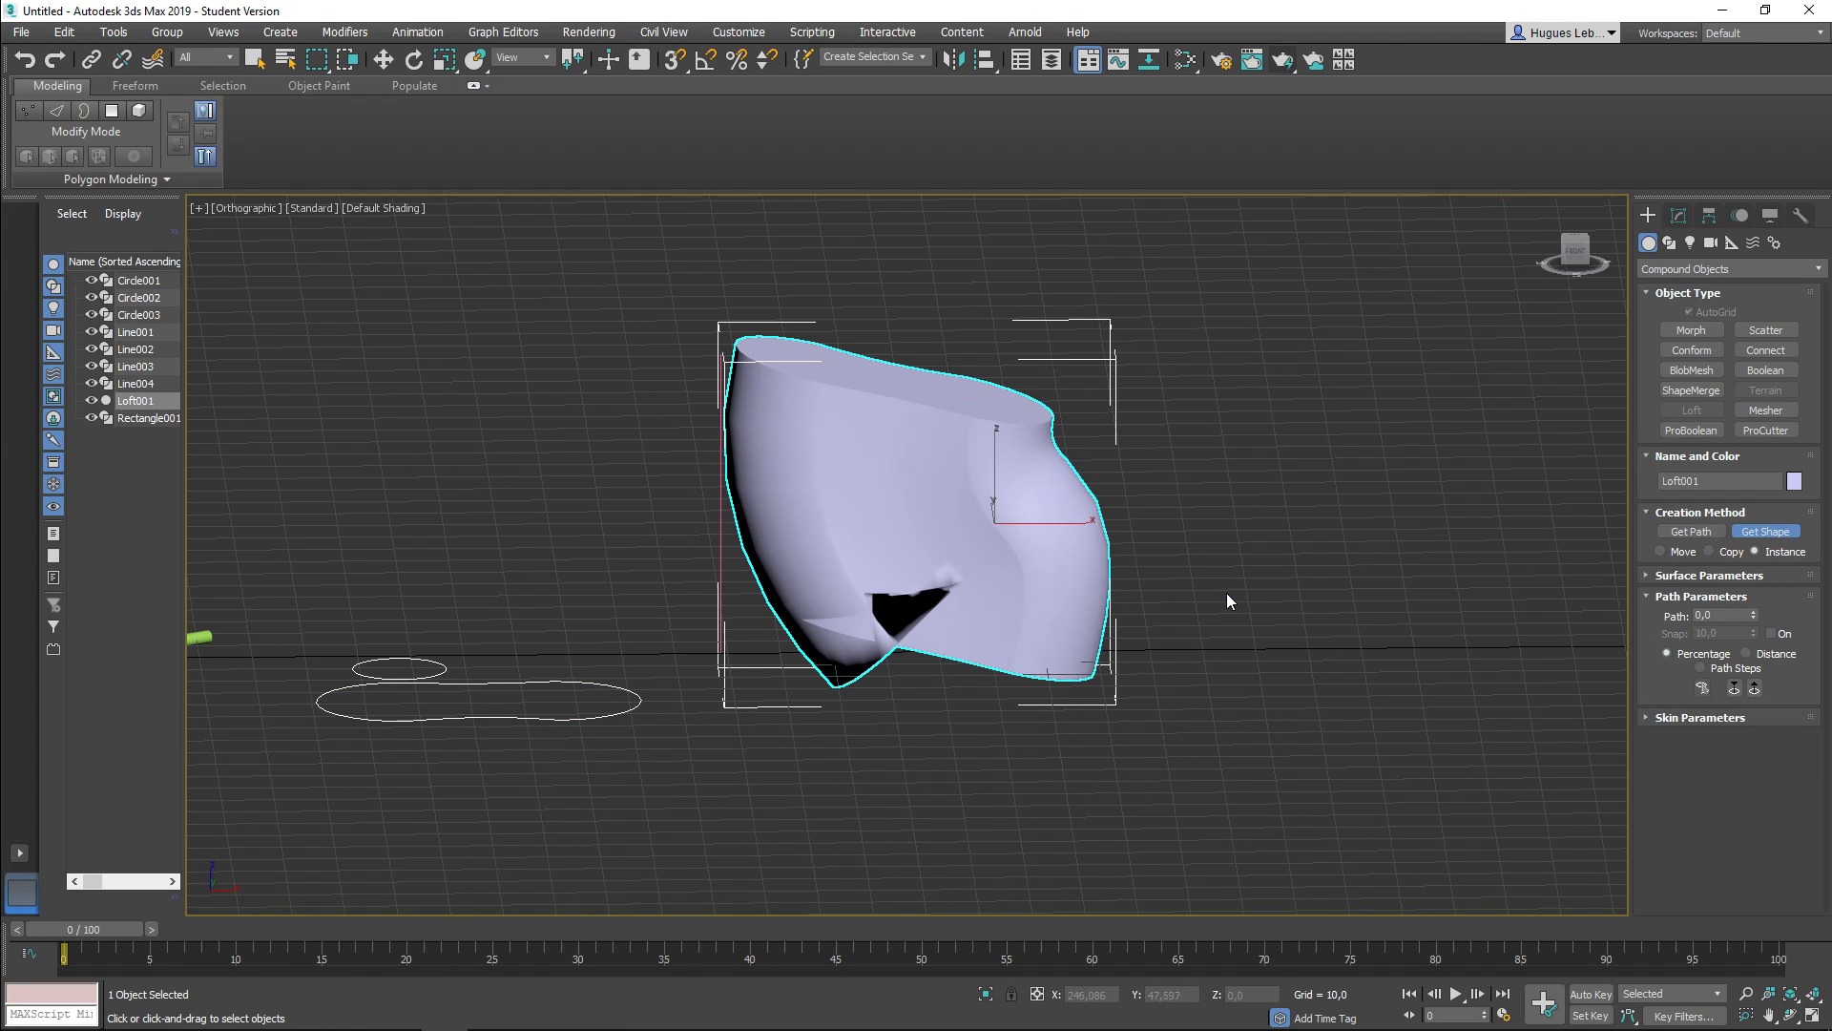
pyautogui.moveTo(1239, 617)
pyautogui.keyDown('alt'); pyautogui.mouseDown(button='middle')
pyautogui.moveTo(1260, 738)
pyautogui.moveTo(1275, 552)
pyautogui.moveTo(1223, 631)
pyautogui.moveTo(1332, 558)
pyautogui.moveTo(1295, 629)
pyautogui.moveTo(1279, 576)
pyautogui.moveTo(1296, 427)
pyautogui.moveTo(1271, 615)
pyautogui.moveTo(1231, 584)
pyautogui.moveTo(1281, 619)
pyautogui.moveTo(1220, 773)
pyautogui.moveTo(1240, 474)
pyautogui.moveTo(1274, 619)
pyautogui.mouseUp(button='middle'); pyautogui.keyUp('alt')
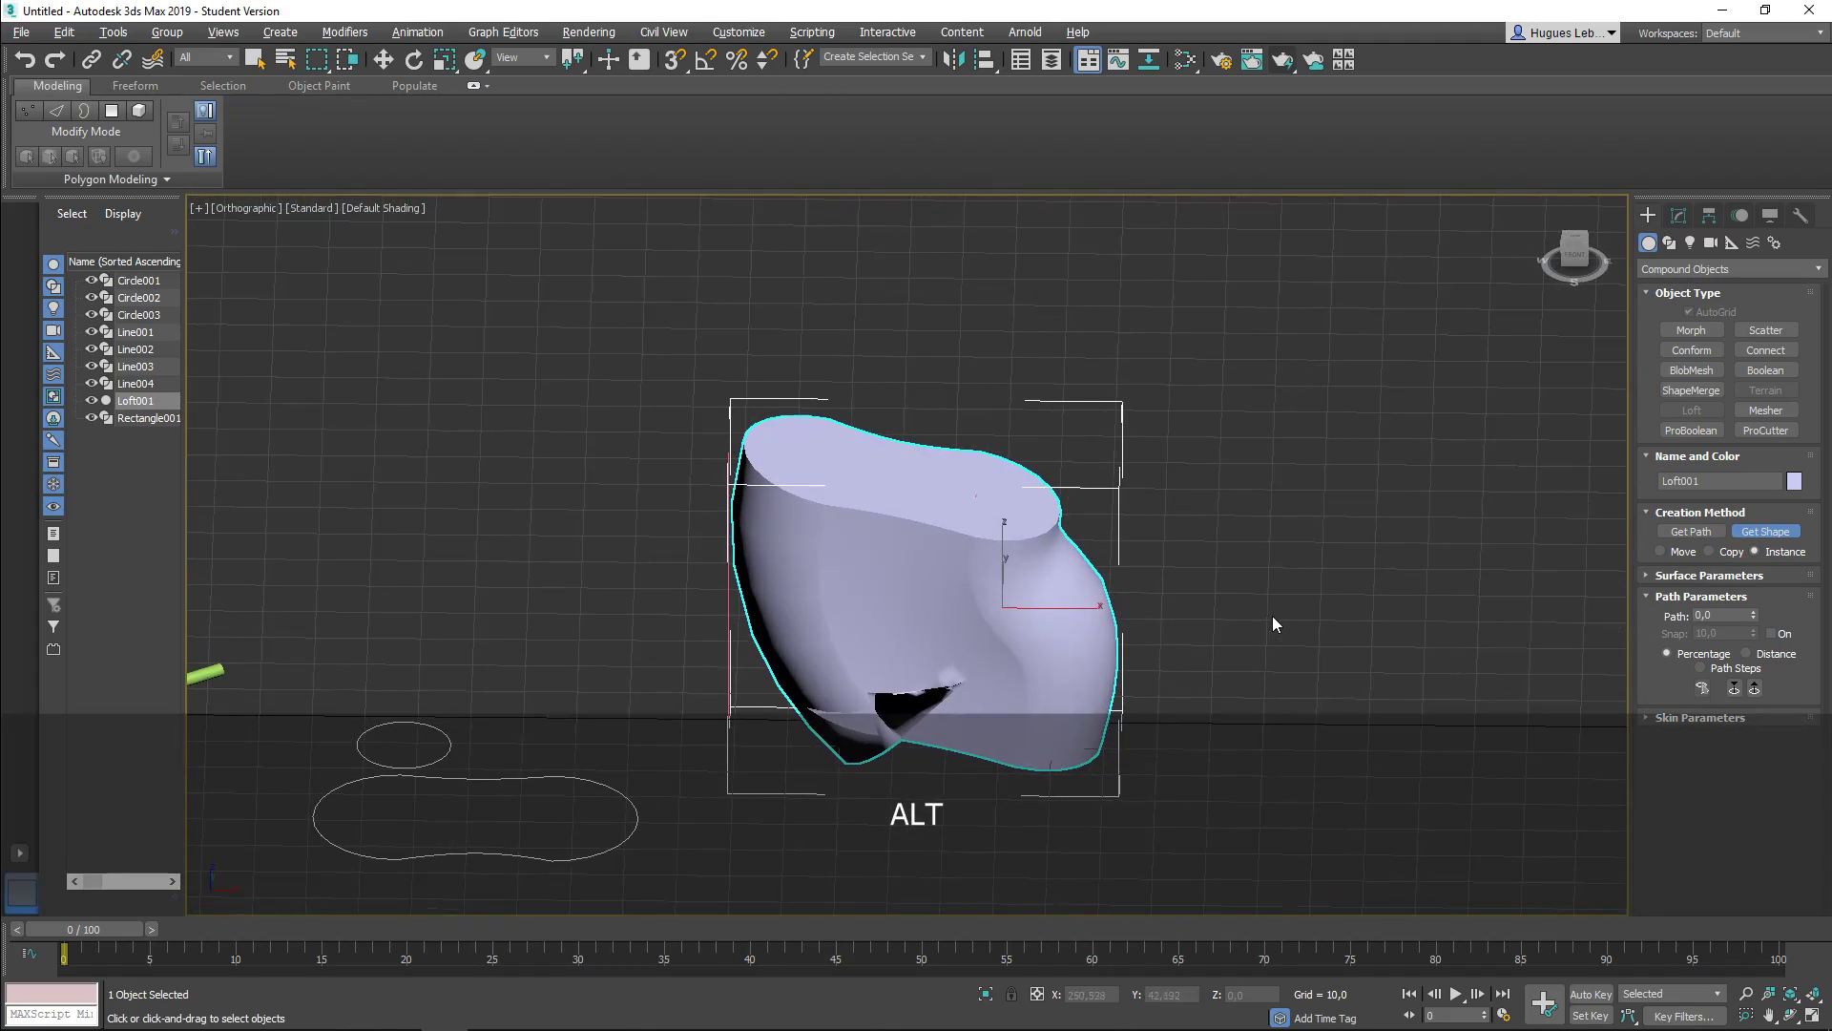
pyautogui.click(383, 59)
pyautogui.press('Delete')
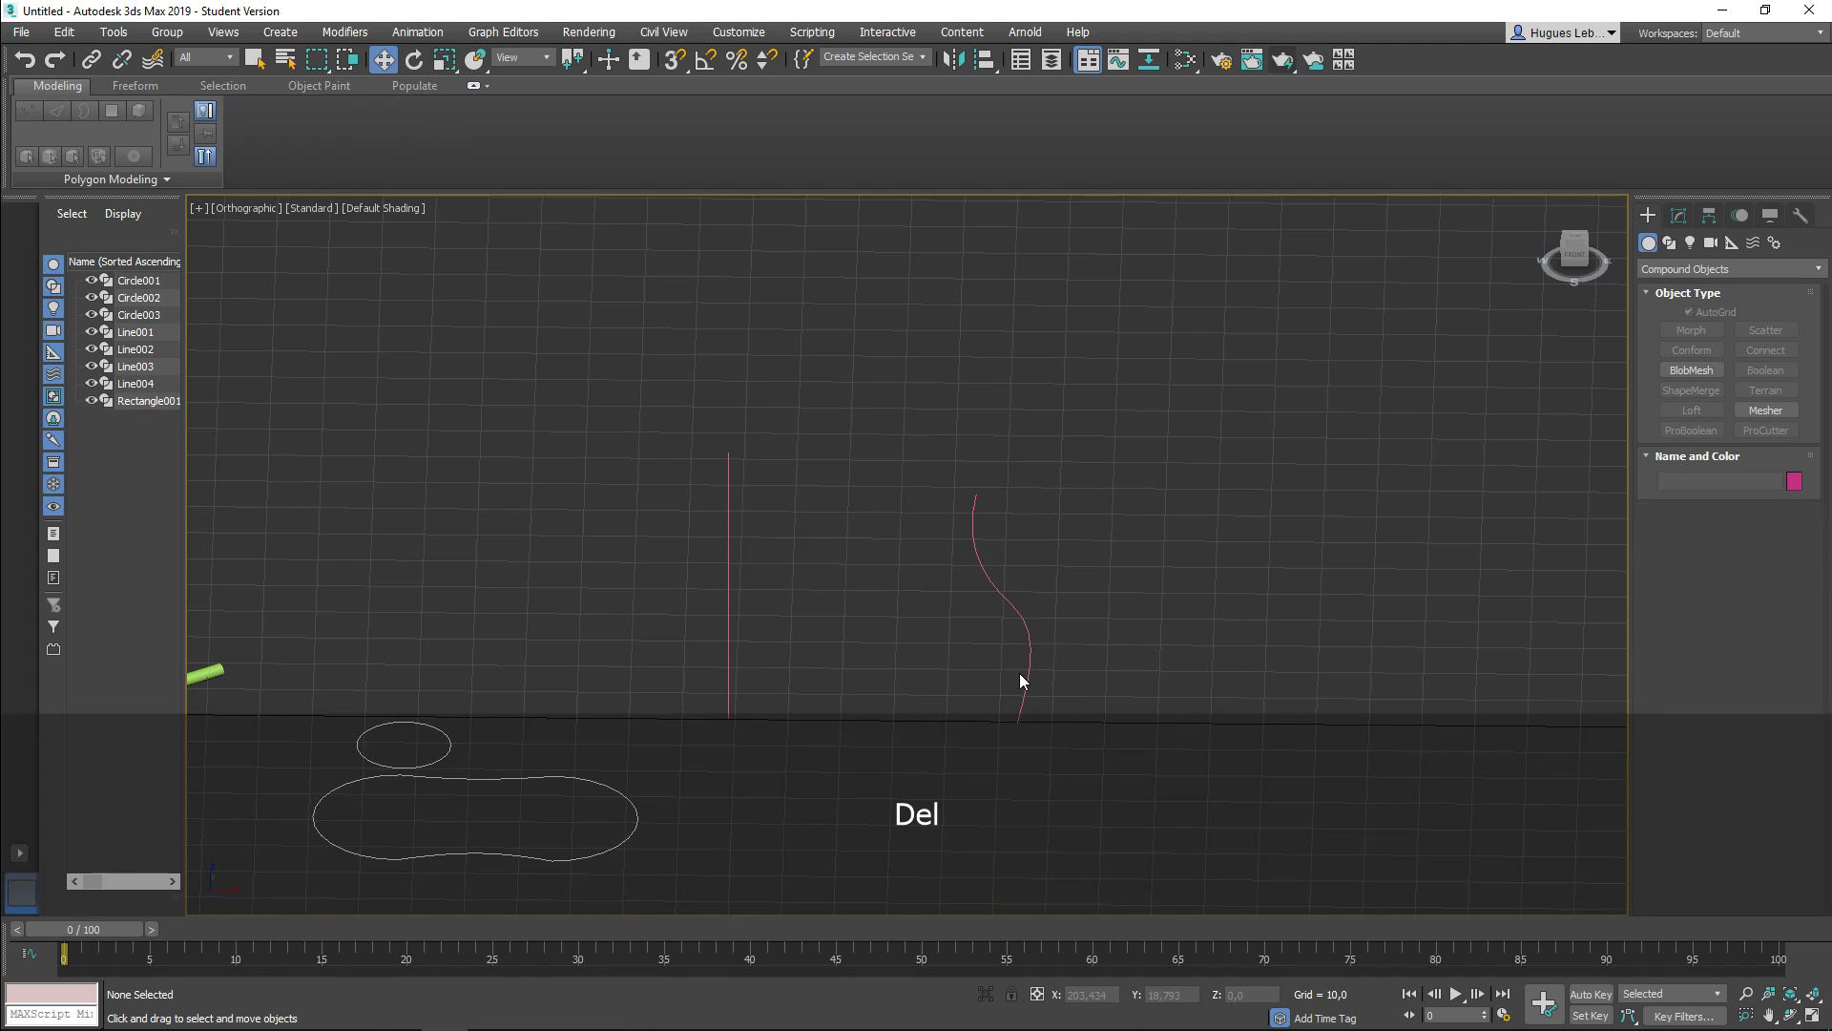
# Step: Loft the large peanut-shaped outline along the straight vertical line
pyautogui.click(729, 692)
pyautogui.moveTo(916, 717); pyautogui.dragTo(1236, 603, button='middle')
pyautogui.click(1691, 409)
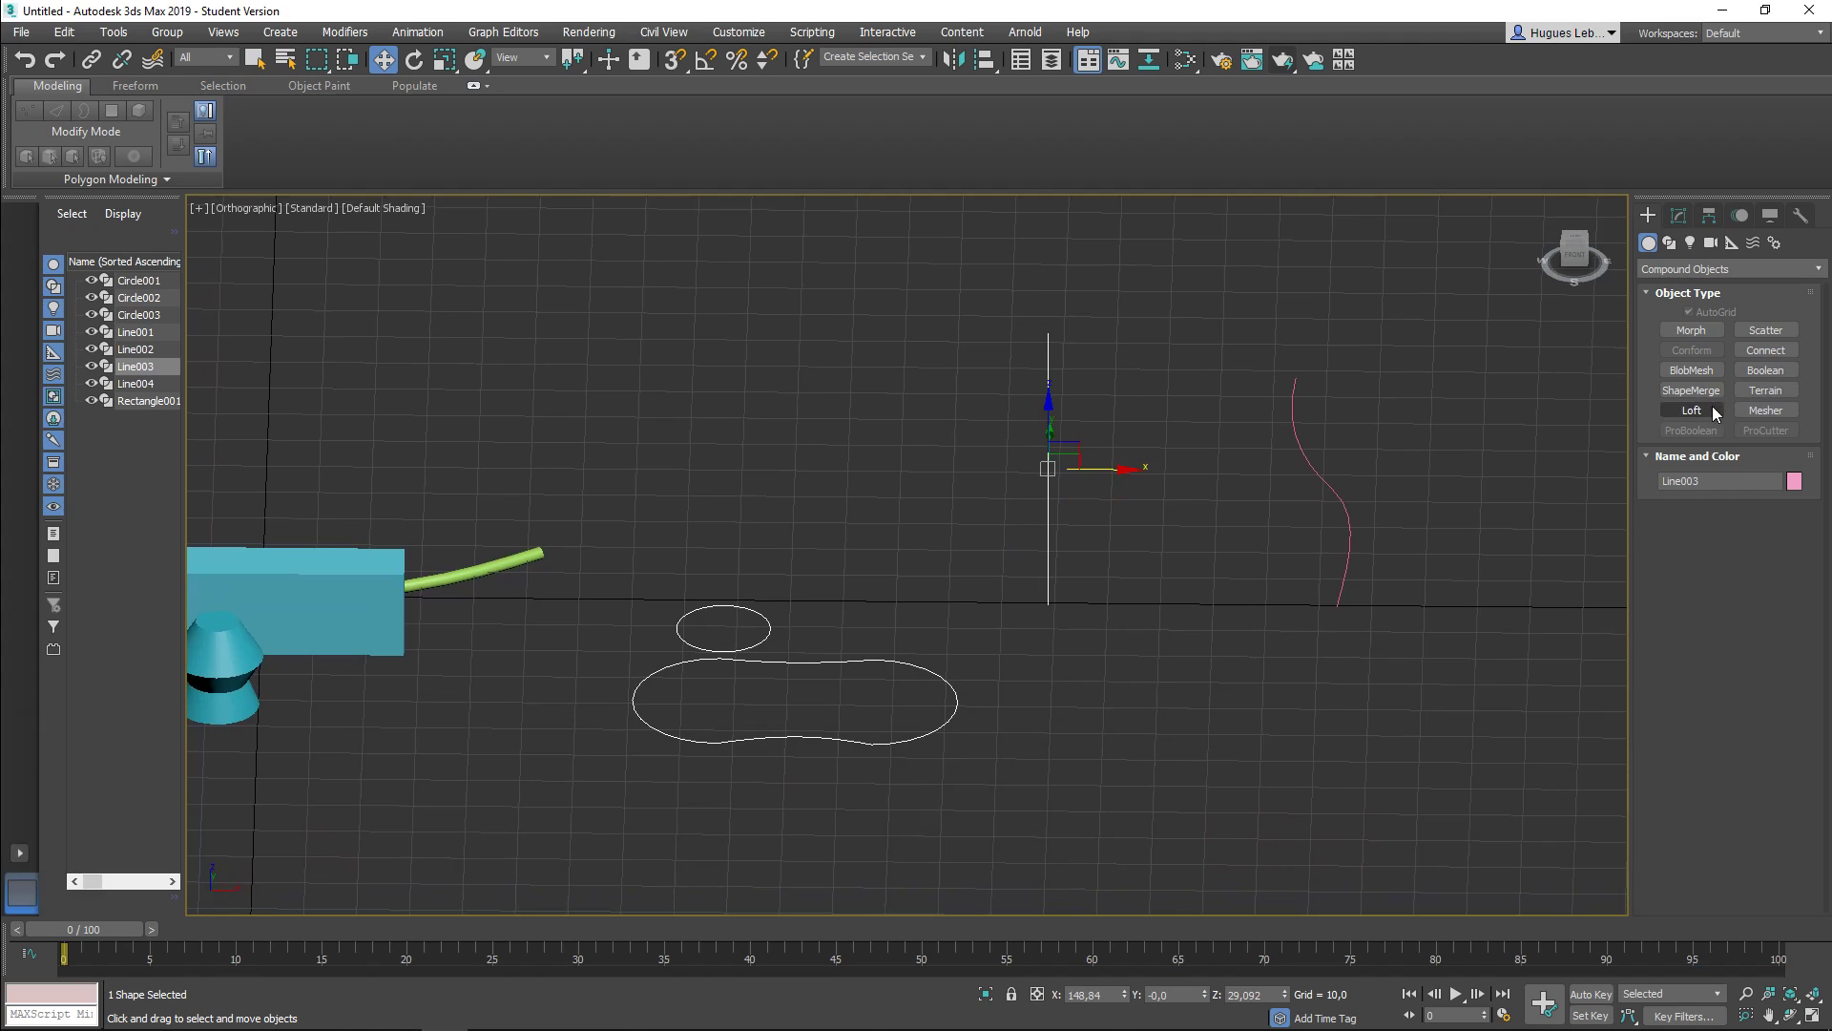
pyautogui.click(1765, 532)
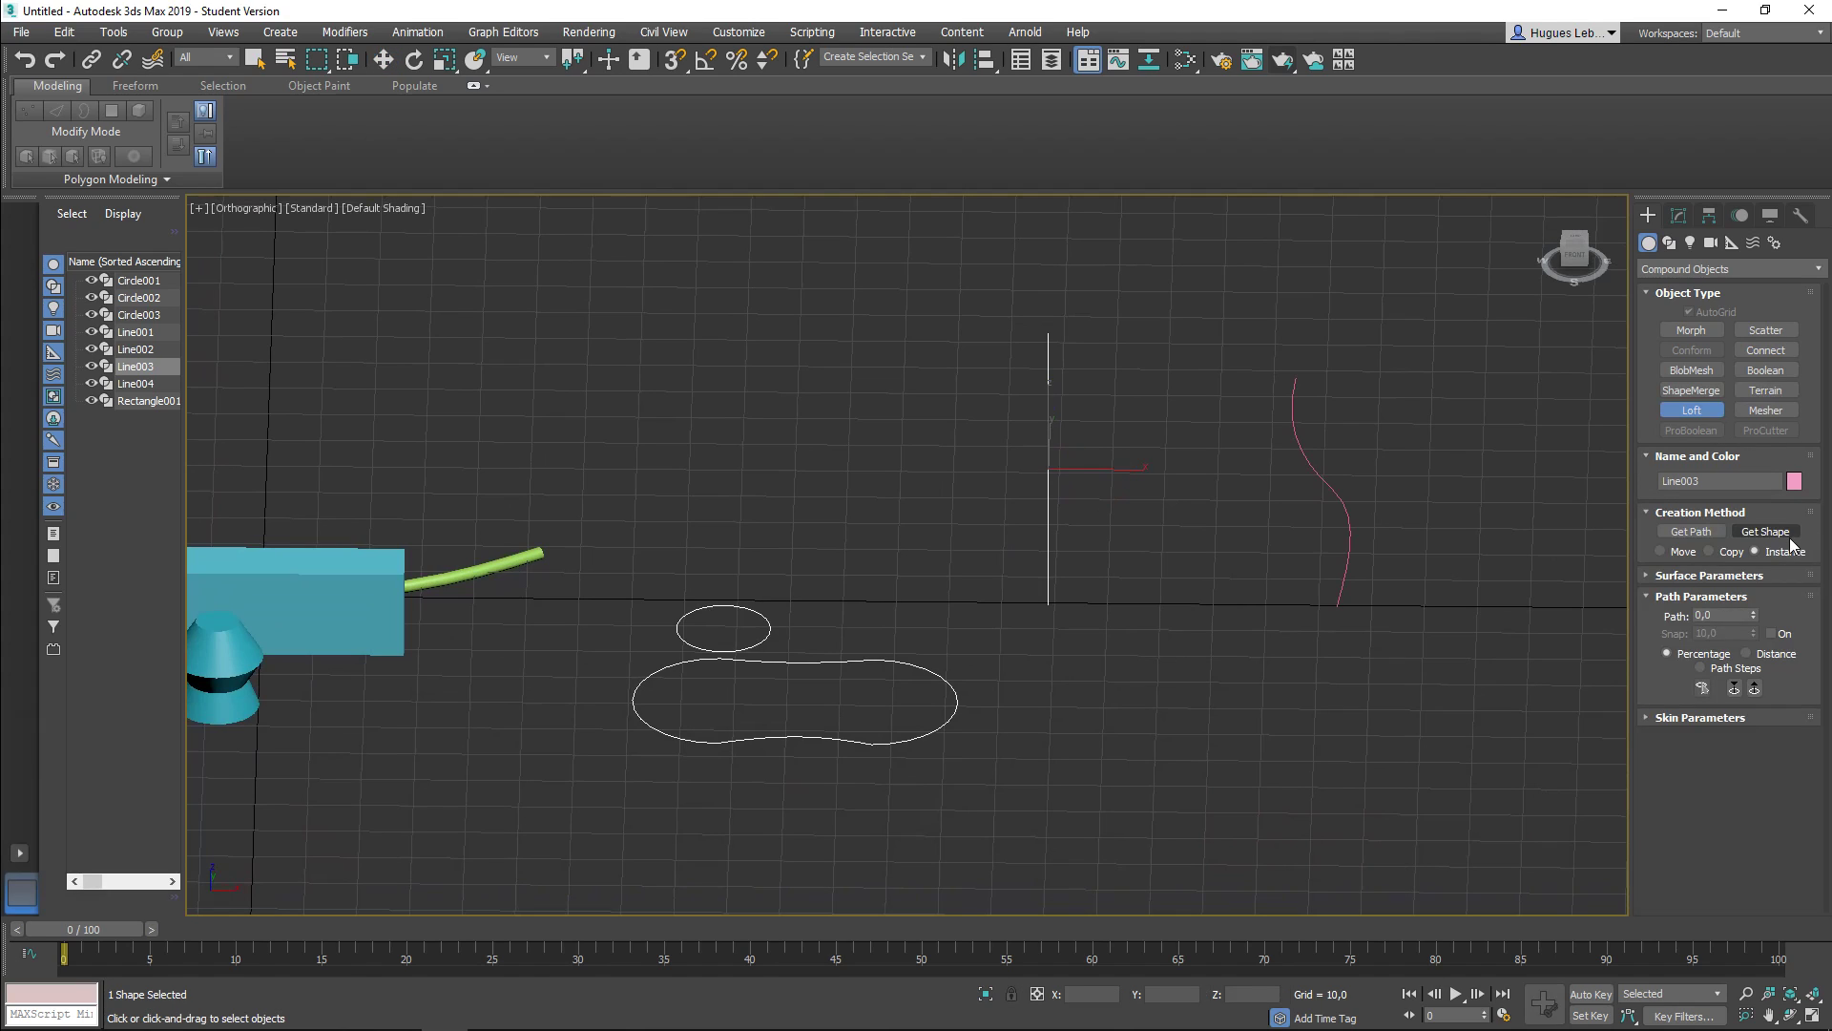
pyautogui.click(946, 722)
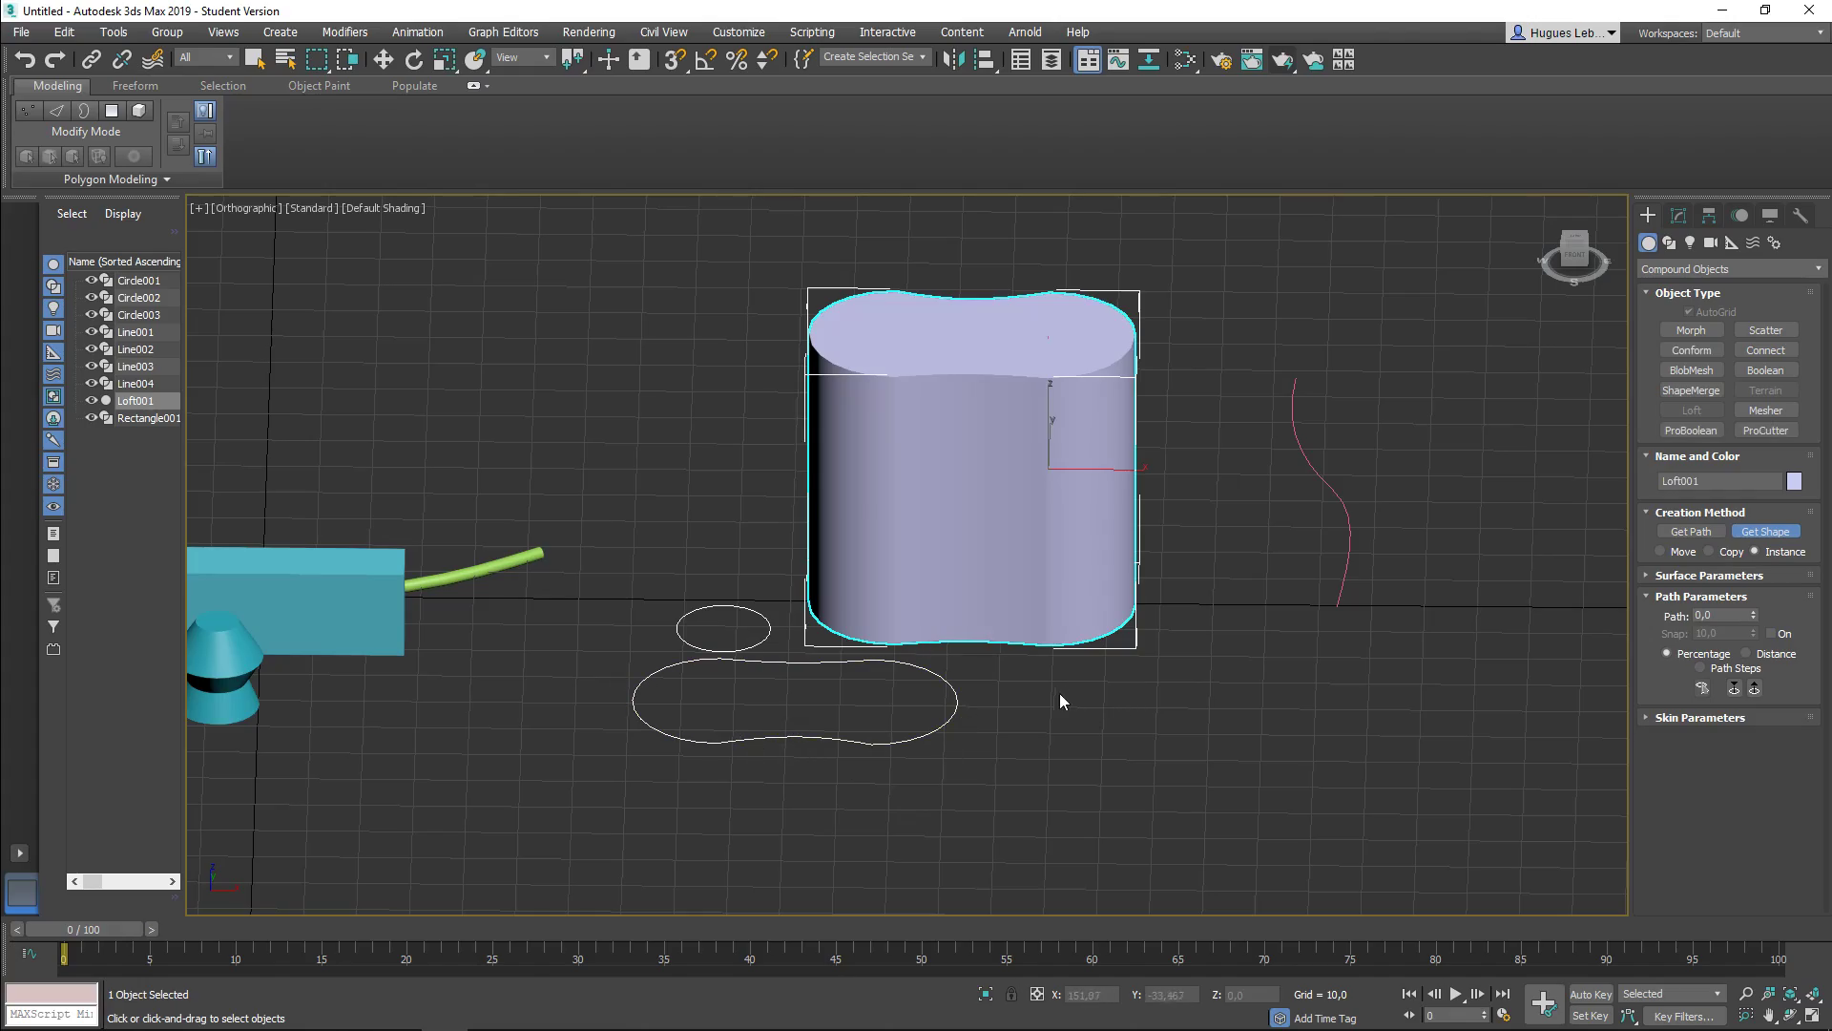
# Step: Display the loft in wireframe and assign the peanut-shaped outline again as its cross-section at path percentage 43,72
pyautogui.moveTo(1112, 701)
pyautogui.keyDown('alt'); pyautogui.mouseDown(button='middle')
pyautogui.moveTo(1272, 673)
pyautogui.moveTo(1215, 531)
pyautogui.moveTo(1182, 621)
pyautogui.moveTo(1121, 690)
pyautogui.mouseUp(button='middle'); pyautogui.keyUp('alt')
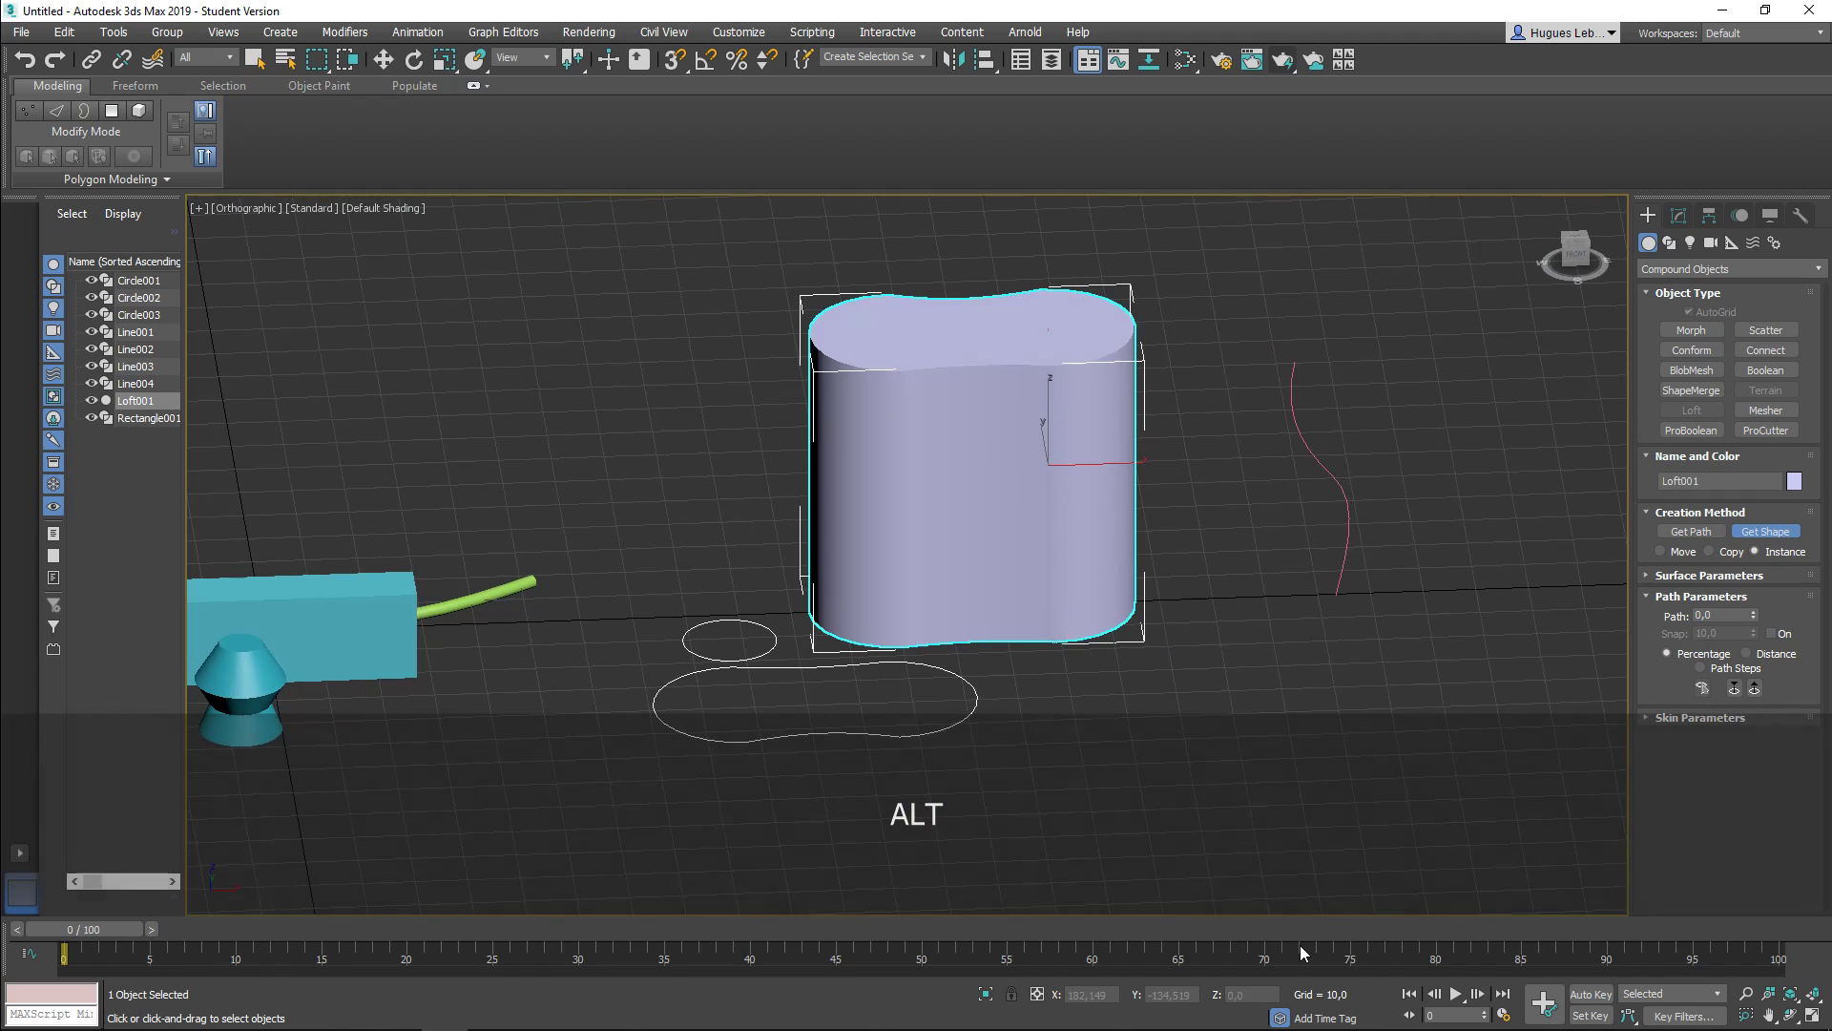
pyautogui.moveTo(1269, 912)
pyautogui.keyDown('alt'); pyautogui.mouseDown(button='middle')
pyautogui.moveTo(1294, 879)
pyautogui.moveTo(1171, 706)
pyautogui.moveTo(1176, 775)
pyautogui.moveTo(1154, 637)
pyautogui.moveTo(1056, 702)
pyautogui.mouseUp(button='middle'); pyautogui.keyUp('alt')
pyautogui.press('F3')
pyautogui.moveTo(1056, 702); pyautogui.dragTo(1067, 662, button='middle')
pyautogui.scroll(2, 1066, 664)
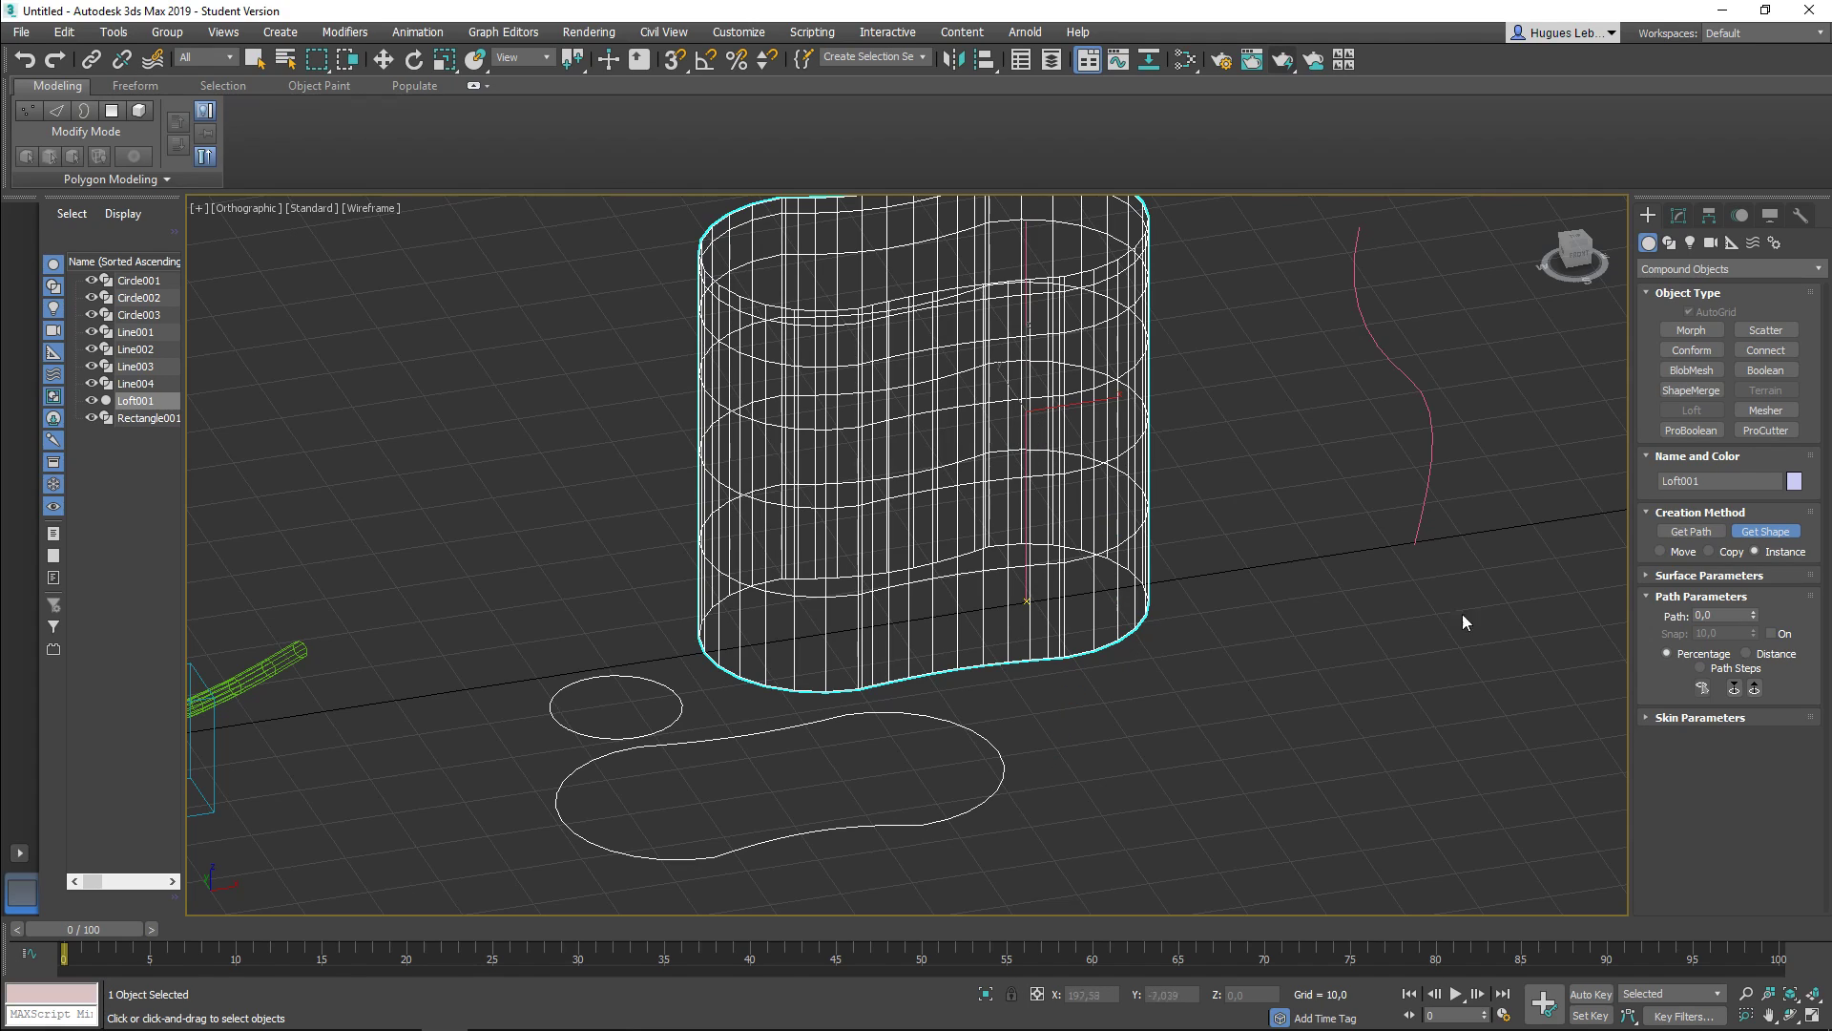
pyautogui.moveTo(1754, 612); pyautogui.dragTo(1718, 389)
pyautogui.moveTo(1754, 615)
pyautogui.mouseDown()
pyautogui.moveTo(1727, 141)
pyautogui.moveTo(1727, 885)
pyautogui.moveTo(1722, 450)
pyautogui.mouseUp()
pyautogui.click(1766, 531)
pyautogui.click(1005, 769)
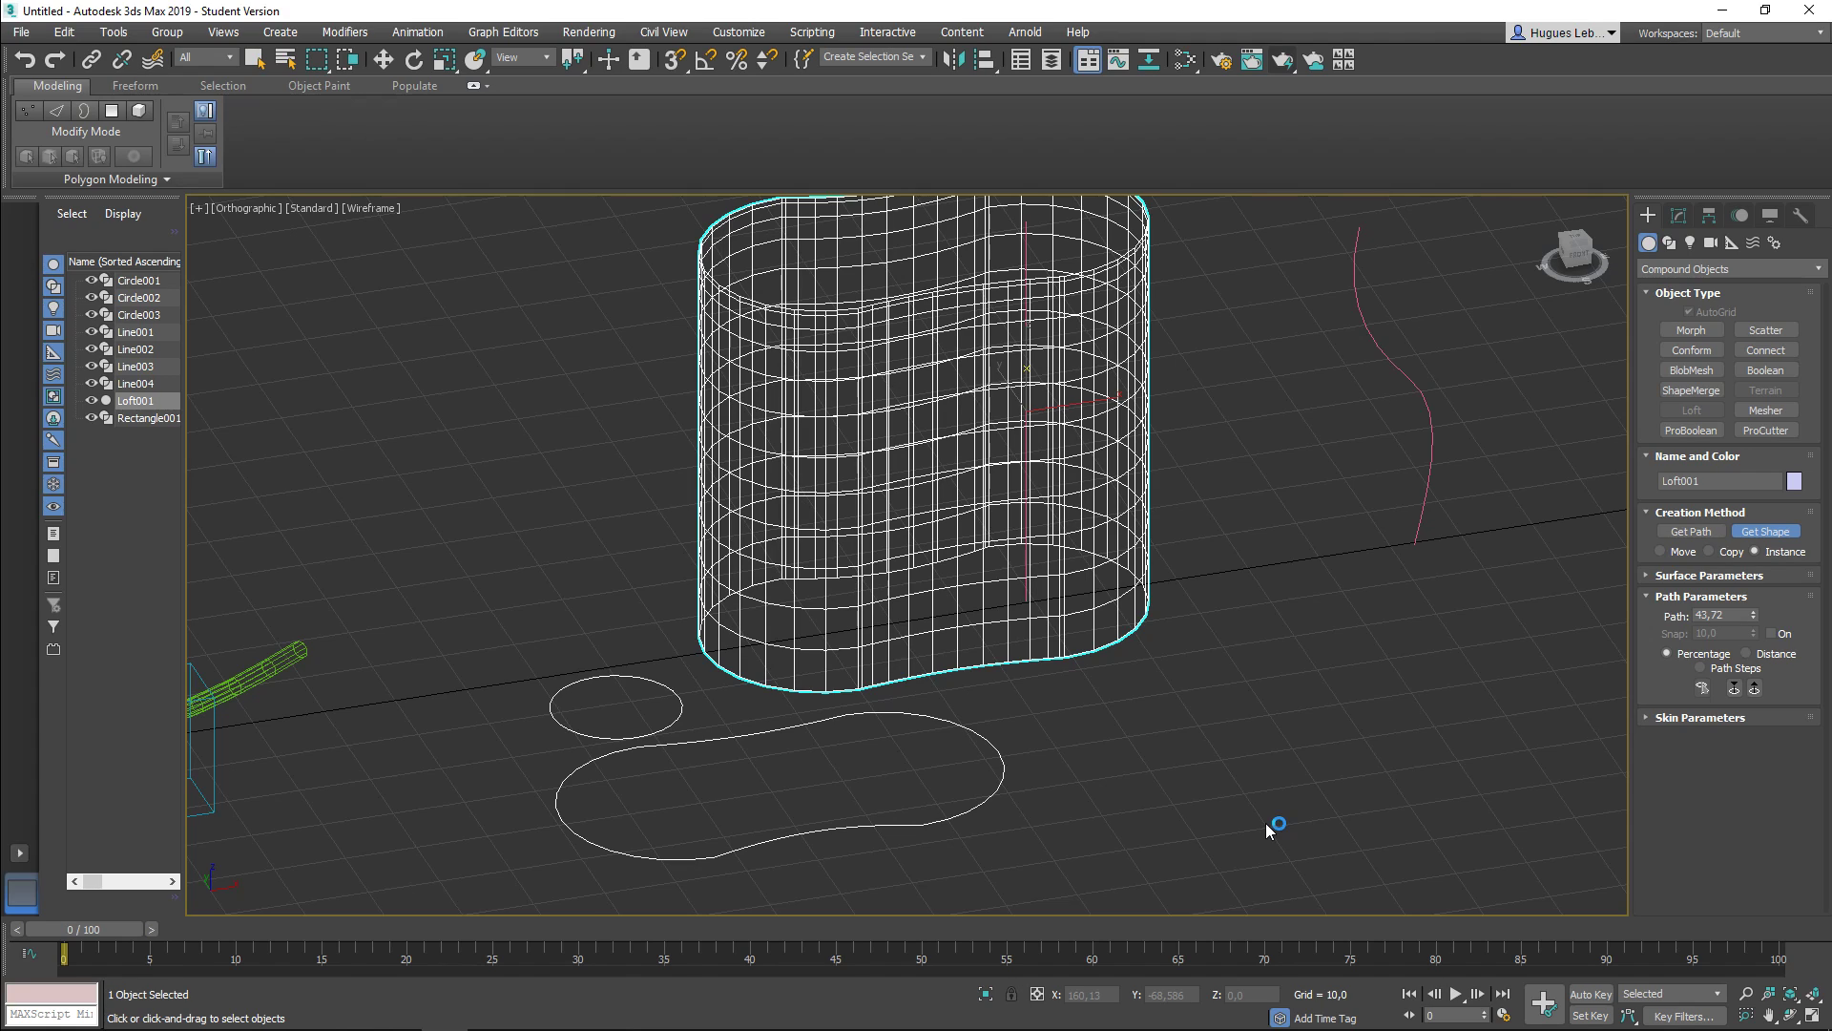
# Step: Set the loft's path percentage to 50,278 and assign the small circle as the cross-section there
pyautogui.keyDown('alt'); pyautogui.moveTo(1257, 821); pyautogui.dragTo(1238, 725, button='middle'); pyautogui.keyUp('alt')
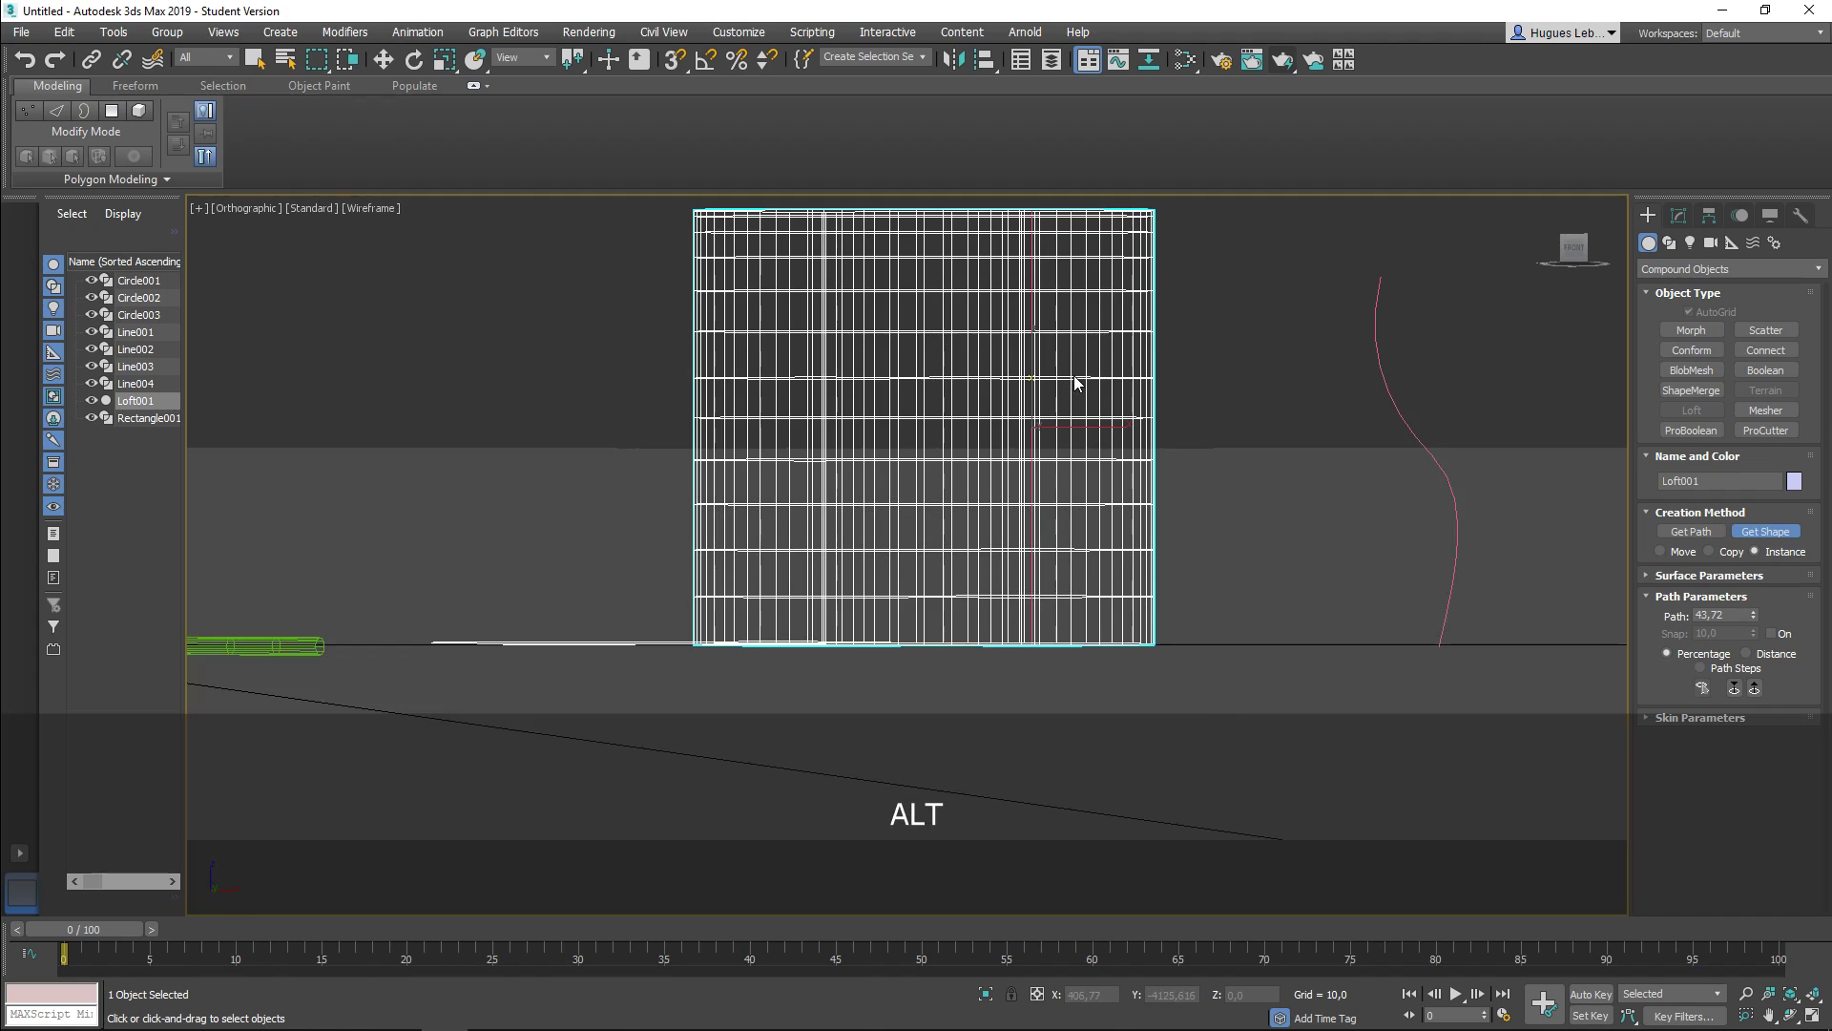
pyautogui.keyDown('alt'); pyautogui.moveTo(1219, 491); pyautogui.dragTo(1249, 543, button='middle'); pyautogui.keyUp('alt')
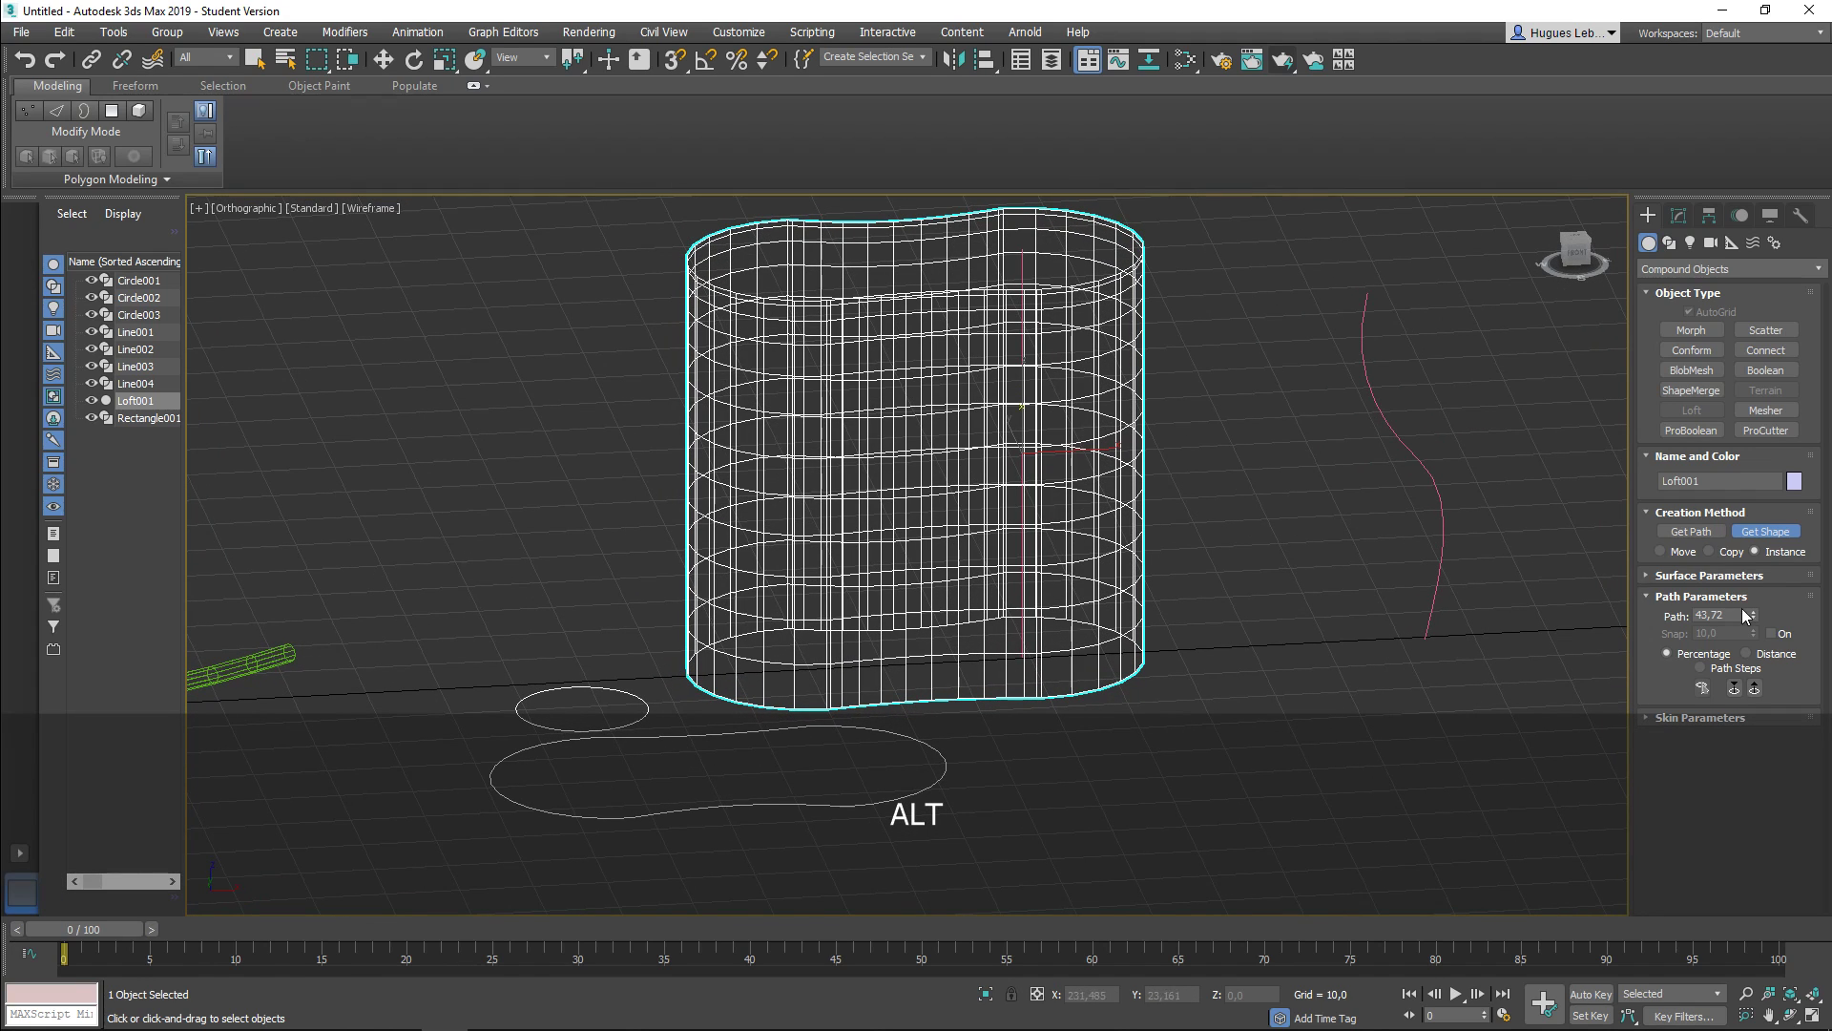
pyautogui.moveTo(1752, 613); pyautogui.dragTo(1754, 605)
pyautogui.keyDown('alt'); pyautogui.moveTo(1260, 660); pyautogui.dragTo(1377, 632, button='middle'); pyautogui.keyUp('alt')
pyautogui.click(1765, 531)
pyautogui.click(657, 700)
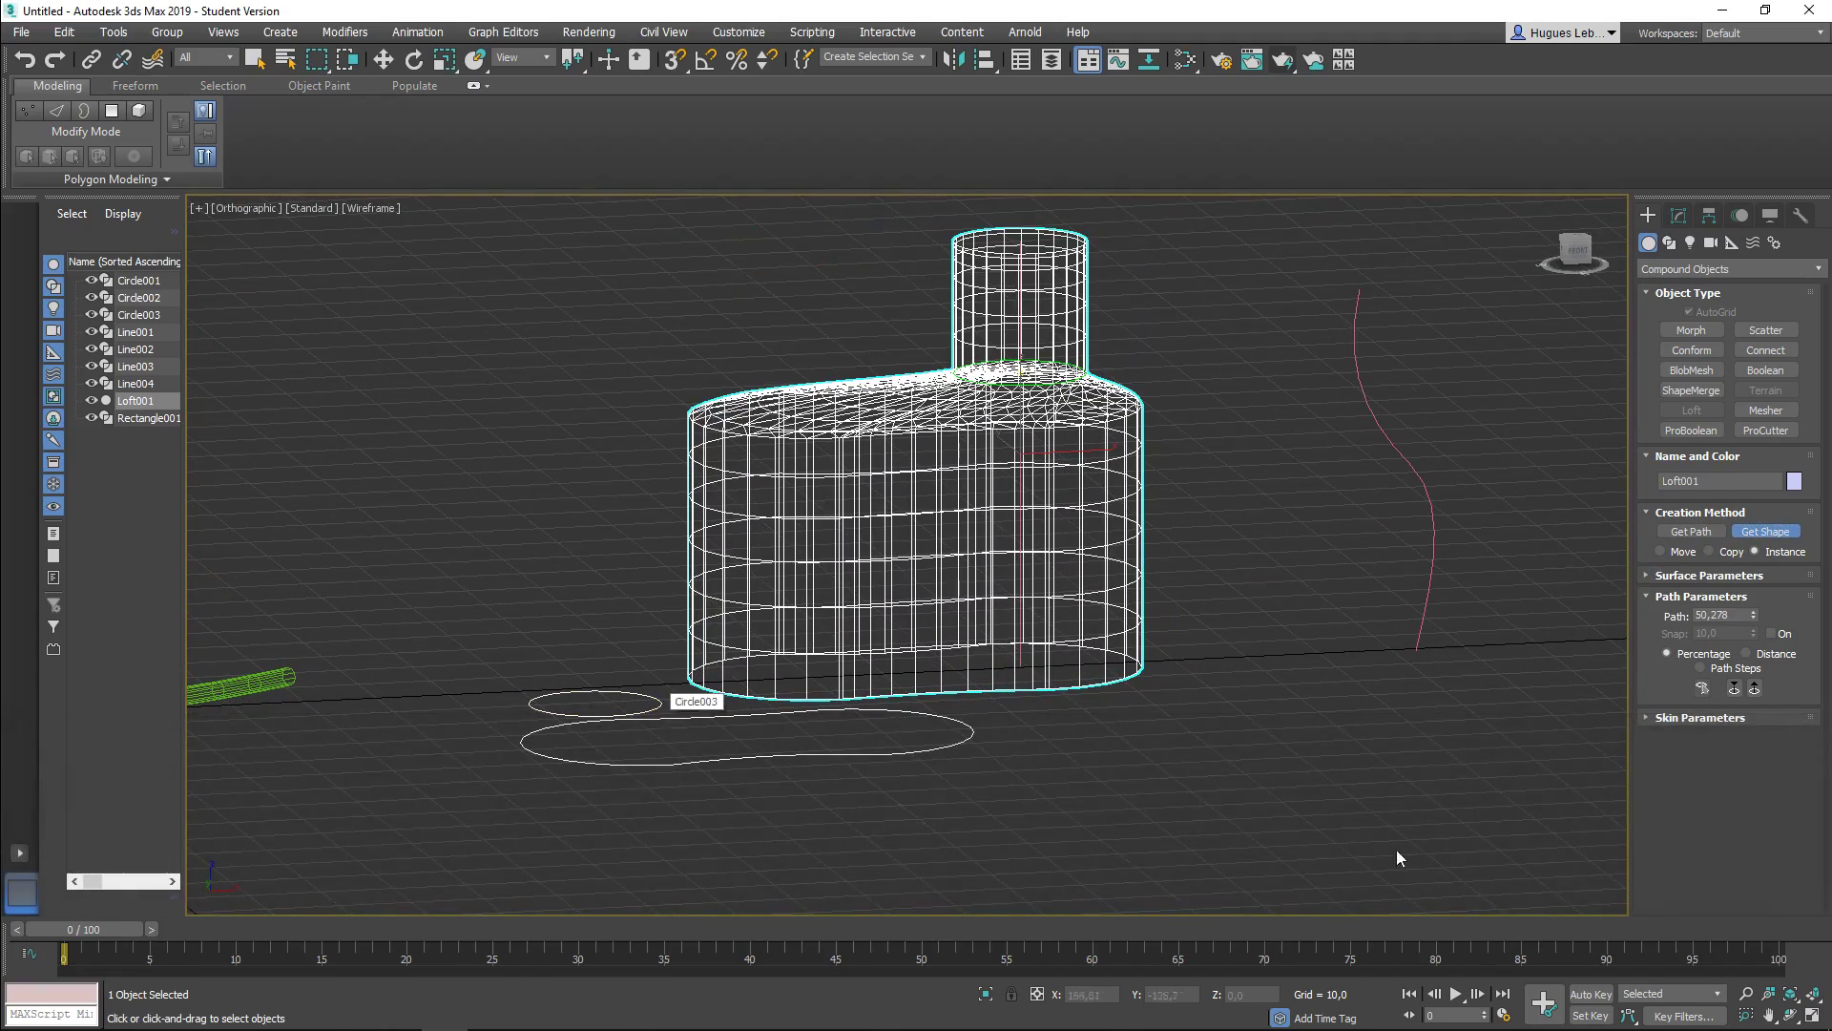
# Step: Examine the transition from the peanut-shaped body to the round neck of the loft in shaded and wireframe display
pyautogui.keyDown('alt'); pyautogui.moveTo(1353, 771); pyautogui.dragTo(1342, 788, button='middle'); pyautogui.keyUp('alt')
pyautogui.press('F3')
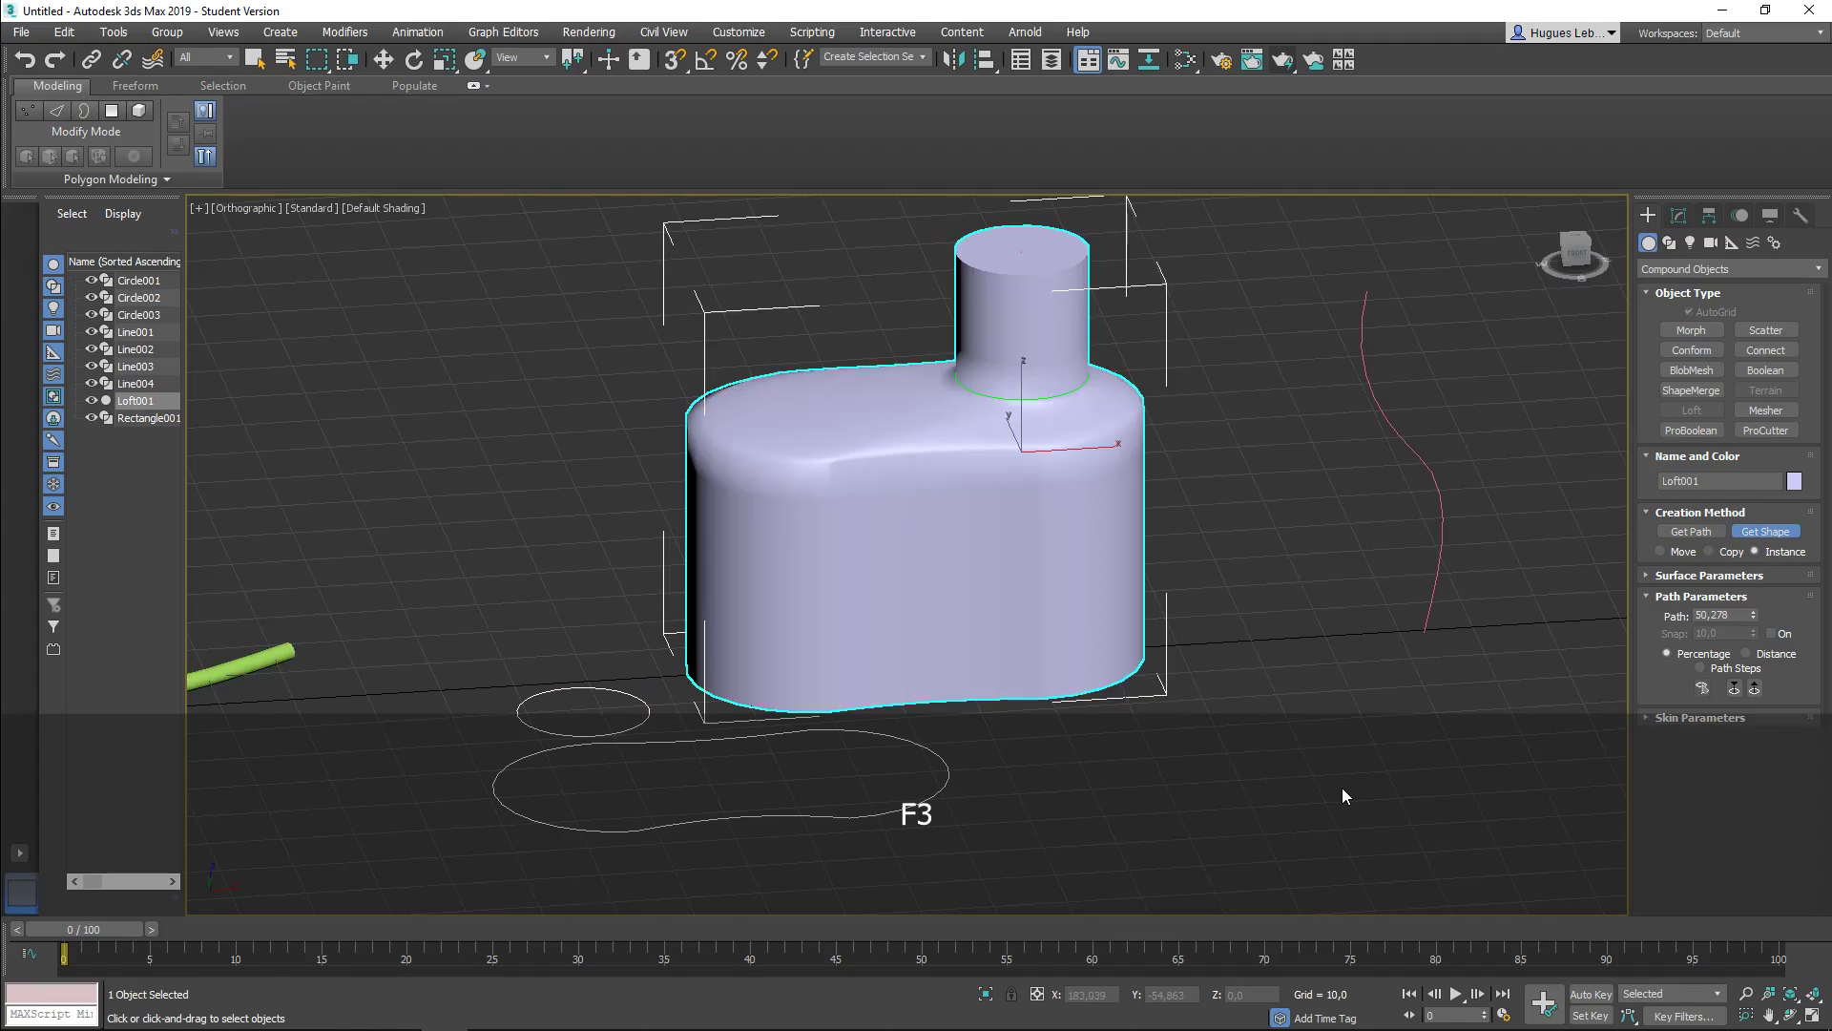
pyautogui.moveTo(1150, 614)
pyautogui.keyDown('alt'); pyautogui.mouseDown(button='middle')
pyautogui.moveTo(1272, 630)
pyautogui.moveTo(1321, 741)
pyautogui.moveTo(1280, 667)
pyautogui.moveTo(1152, 558)
pyautogui.moveTo(1148, 595)
pyautogui.moveTo(1176, 603)
pyautogui.moveTo(1171, 684)
pyautogui.mouseUp(button='middle'); pyautogui.keyUp('alt')
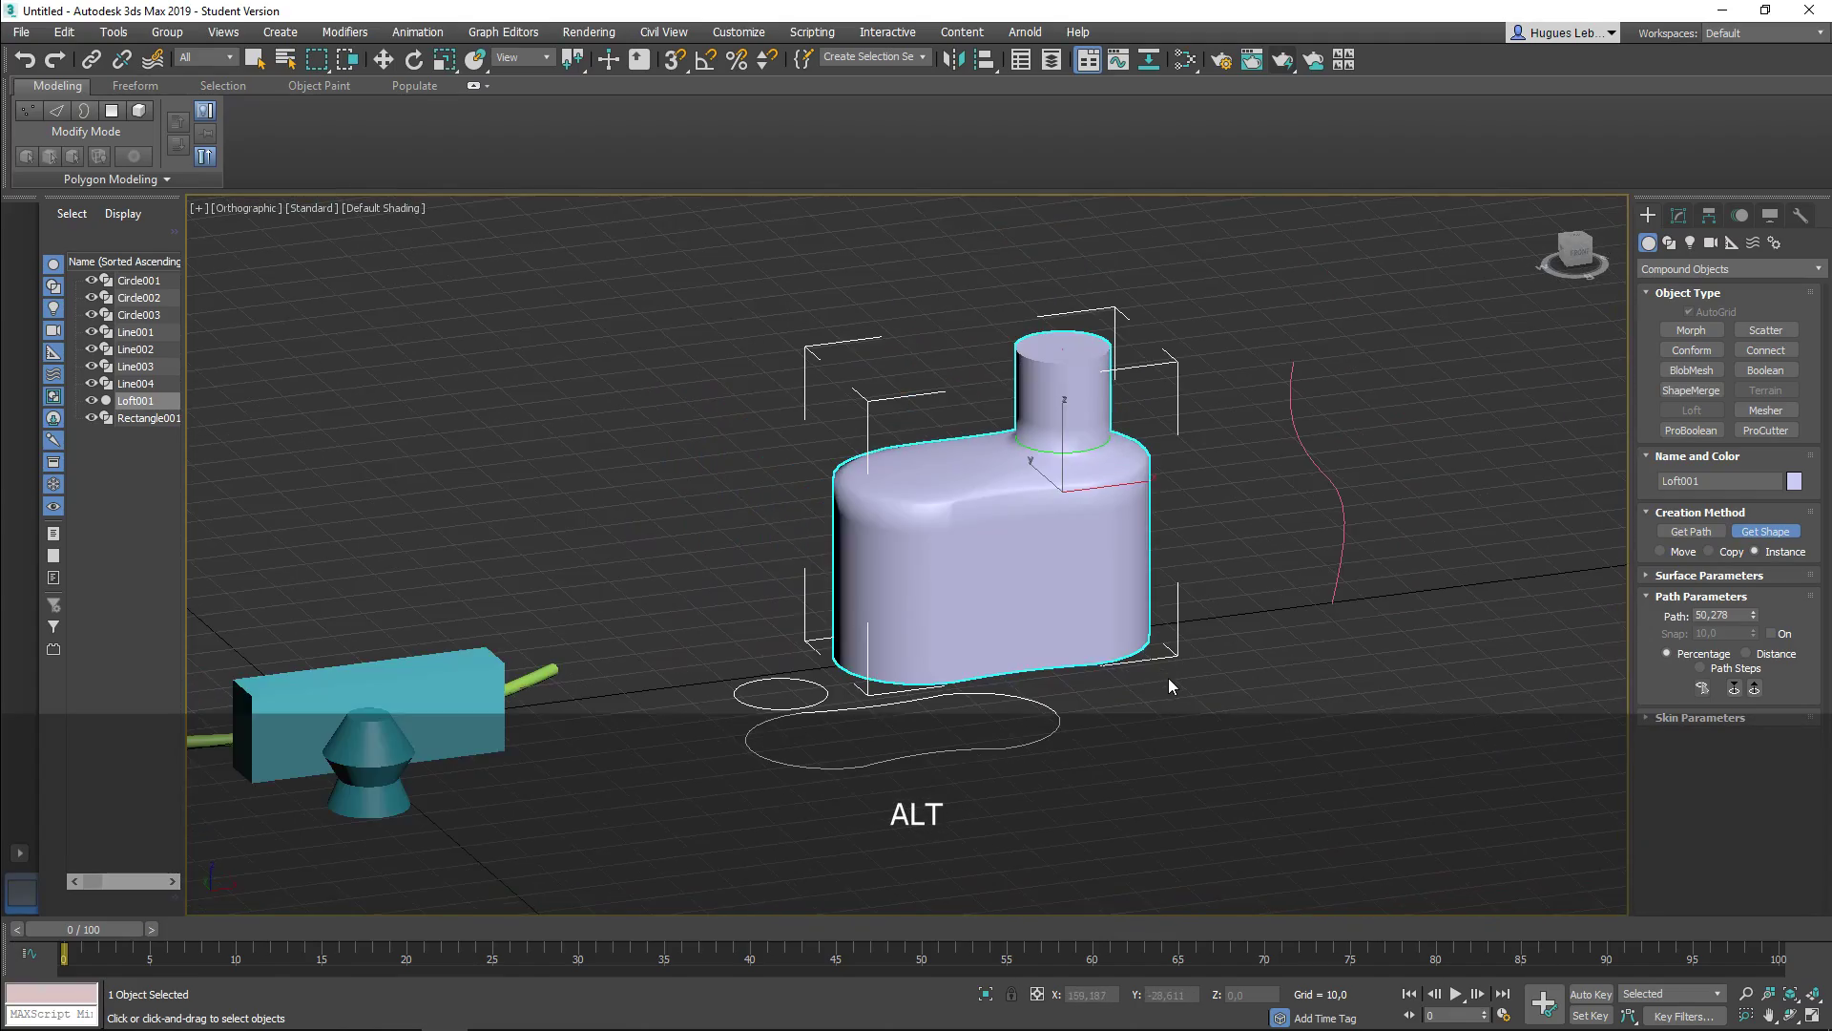
pyautogui.moveTo(1121, 564)
pyautogui.keyDown('alt'); pyautogui.mouseDown(button='middle')
pyautogui.moveTo(1256, 568)
pyautogui.moveTo(1454, 645)
pyautogui.moveTo(1330, 663)
pyautogui.moveTo(1243, 519)
pyautogui.moveTo(1186, 626)
pyautogui.moveTo(1254, 631)
pyautogui.mouseUp(button='middle'); pyautogui.keyUp('alt')
pyautogui.scroll(3, 1067, 578)
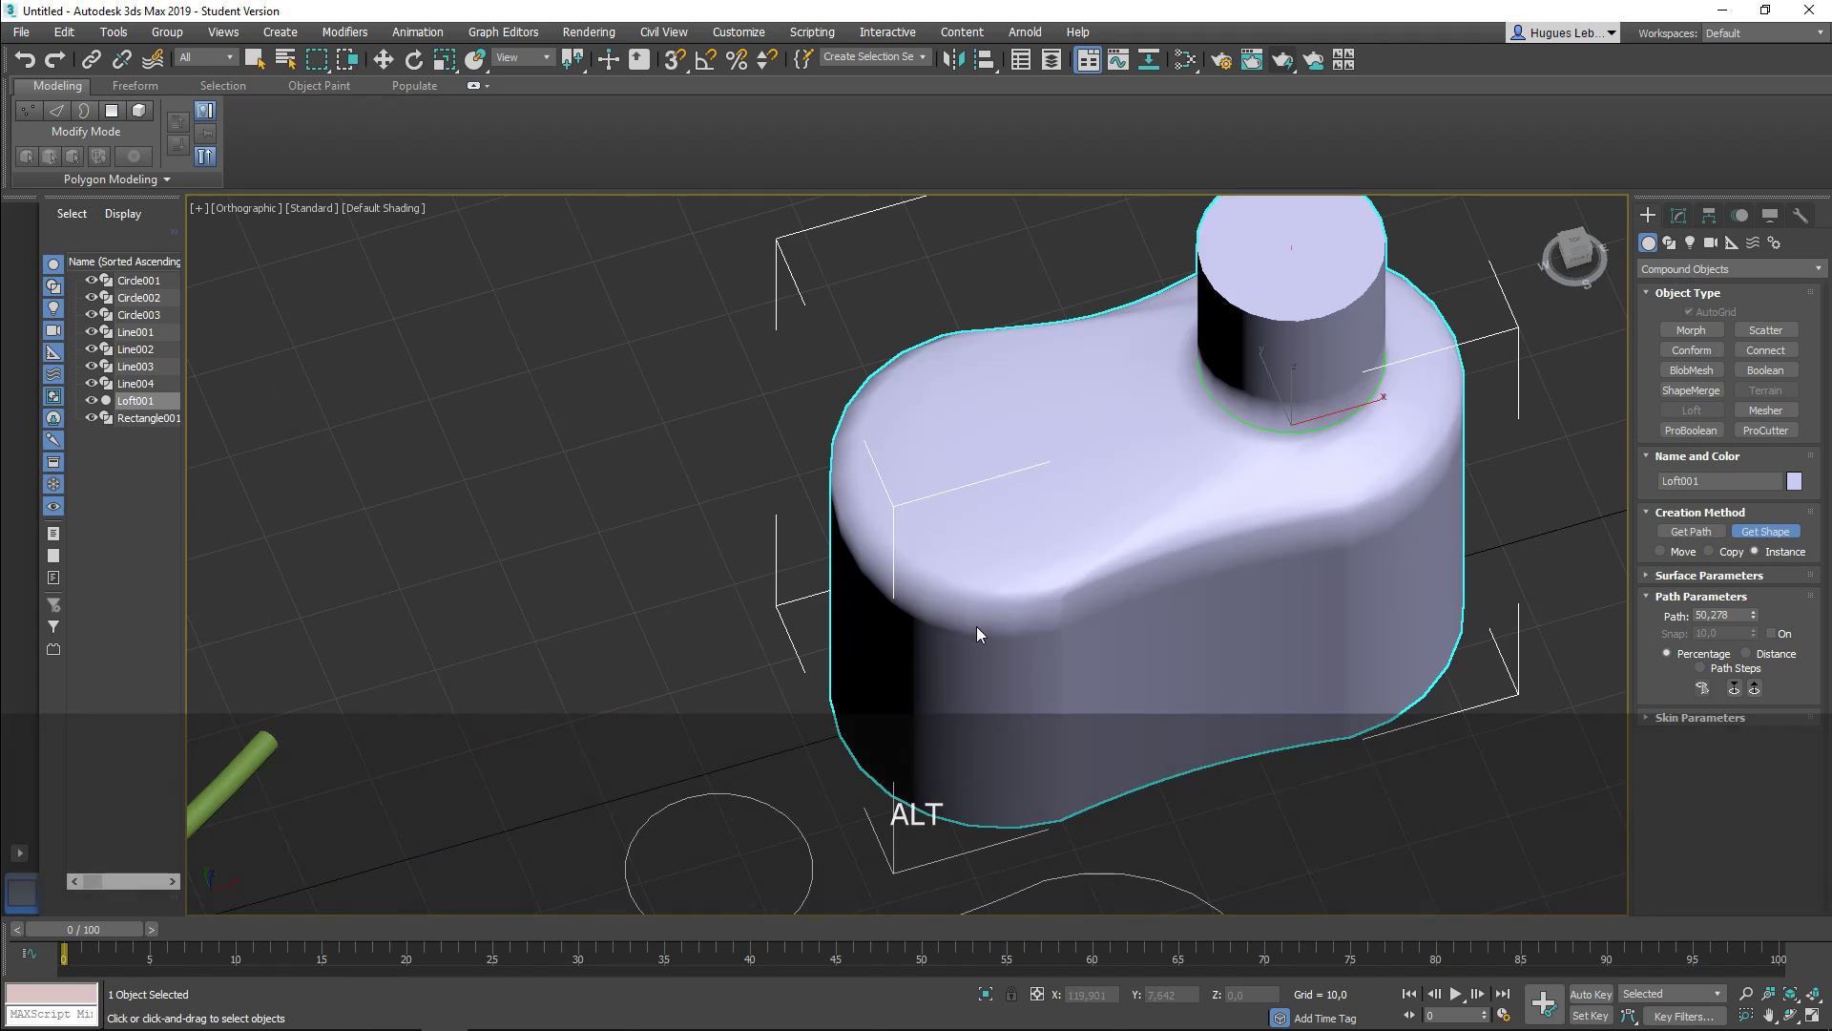
pyautogui.keyDown('alt'); pyautogui.moveTo(976, 607); pyautogui.dragTo(1074, 687, button='middle'); pyautogui.keyUp('alt')
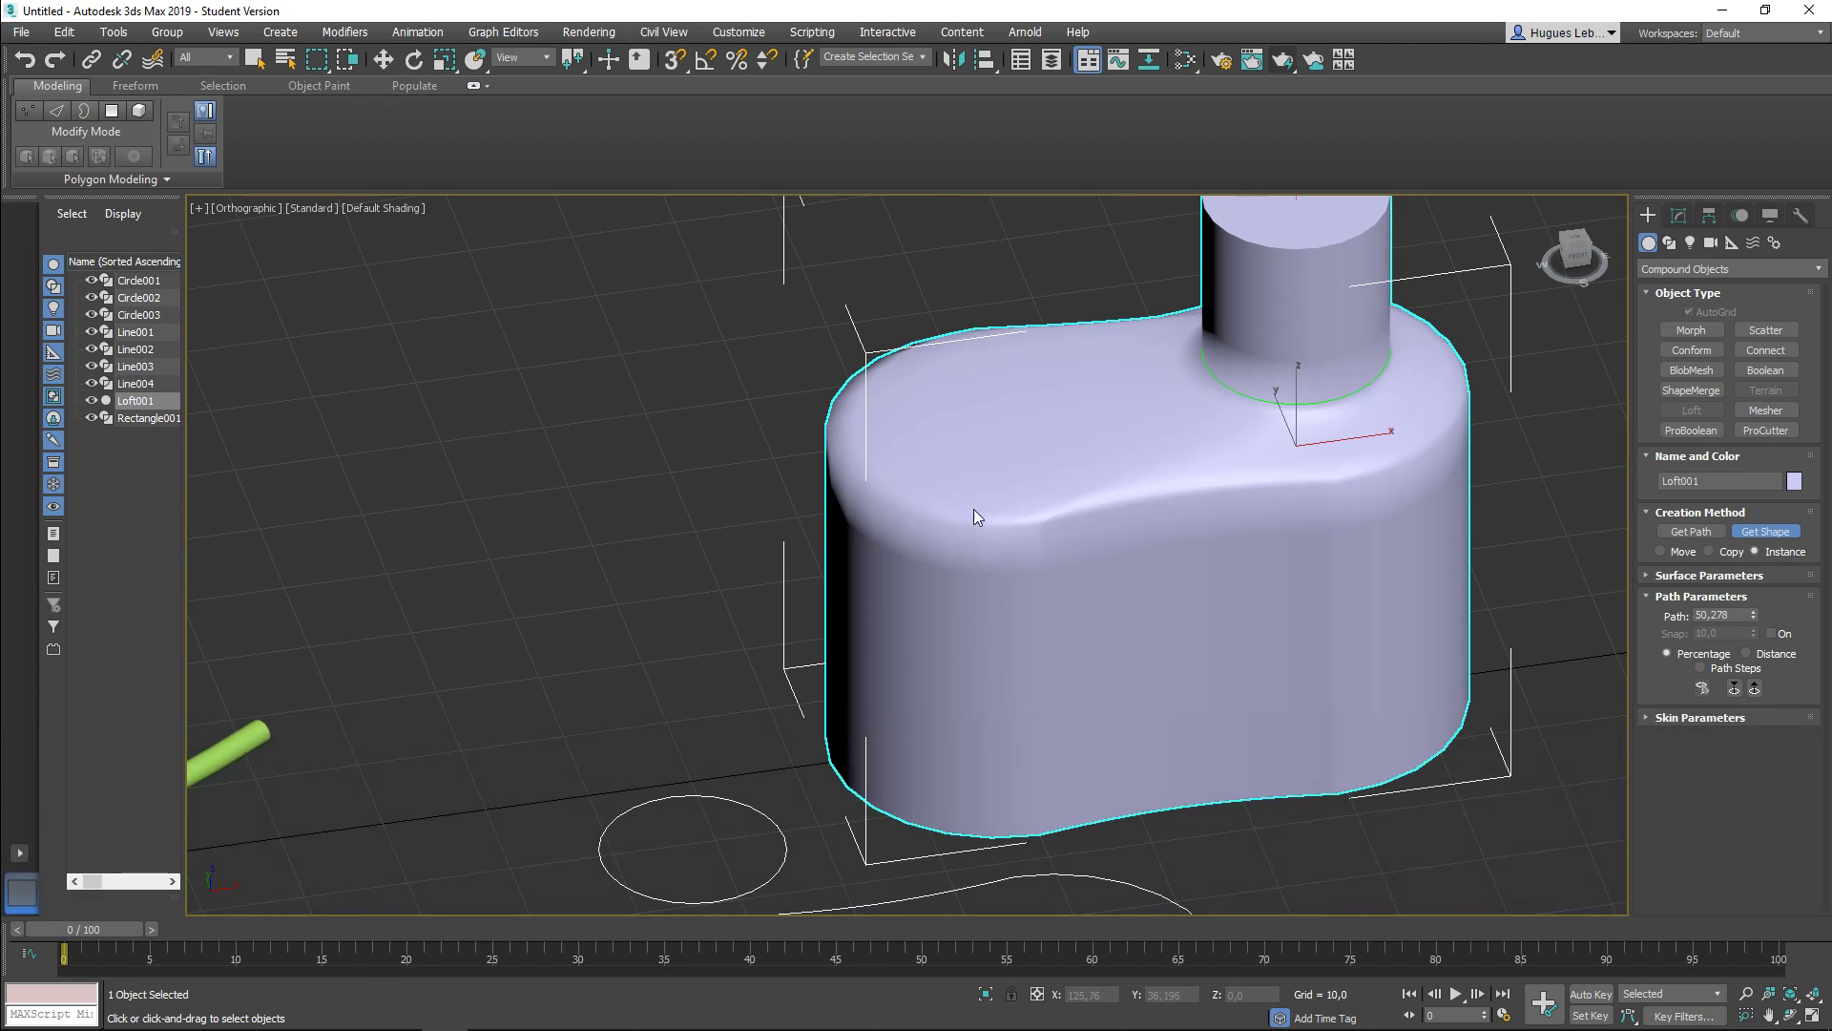
pyautogui.press('F3')
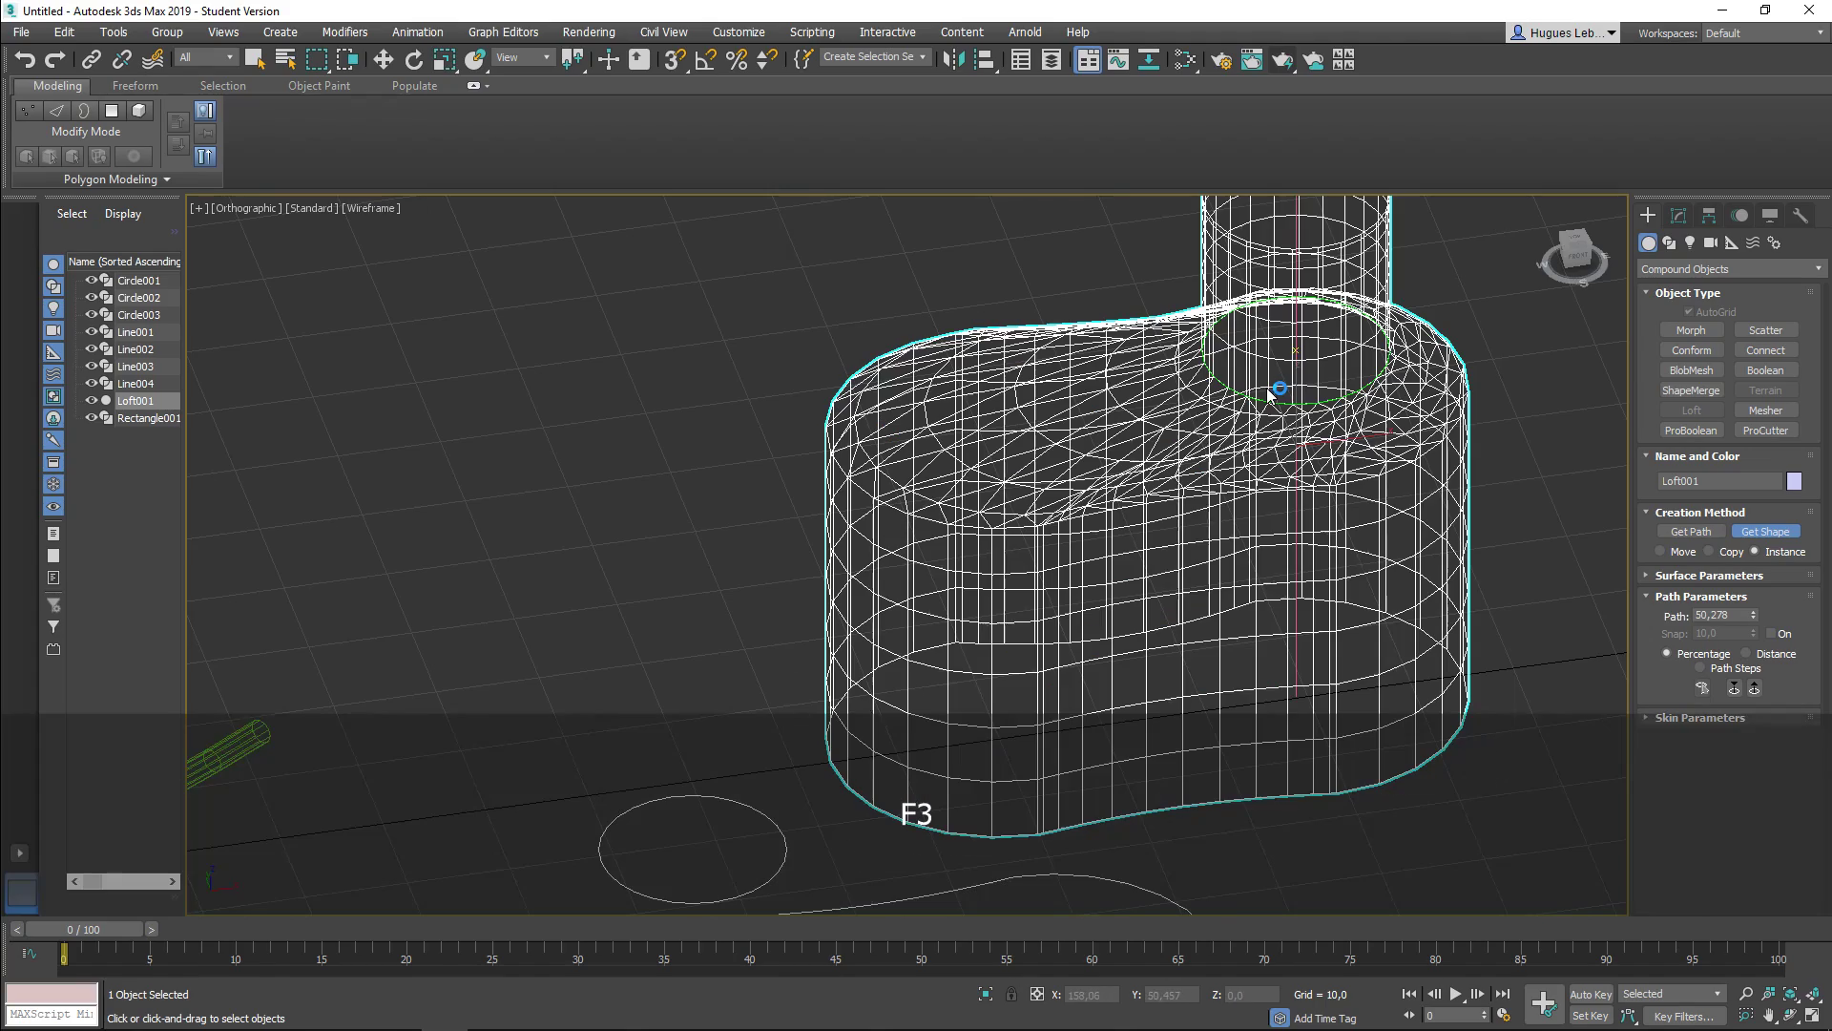
pyautogui.moveTo(1112, 530)
pyautogui.keyDown('alt'); pyautogui.mouseDown(button='middle')
pyautogui.moveTo(1090, 594)
pyautogui.moveTo(1163, 531)
pyautogui.mouseUp(button='middle'); pyautogui.keyUp('alt')
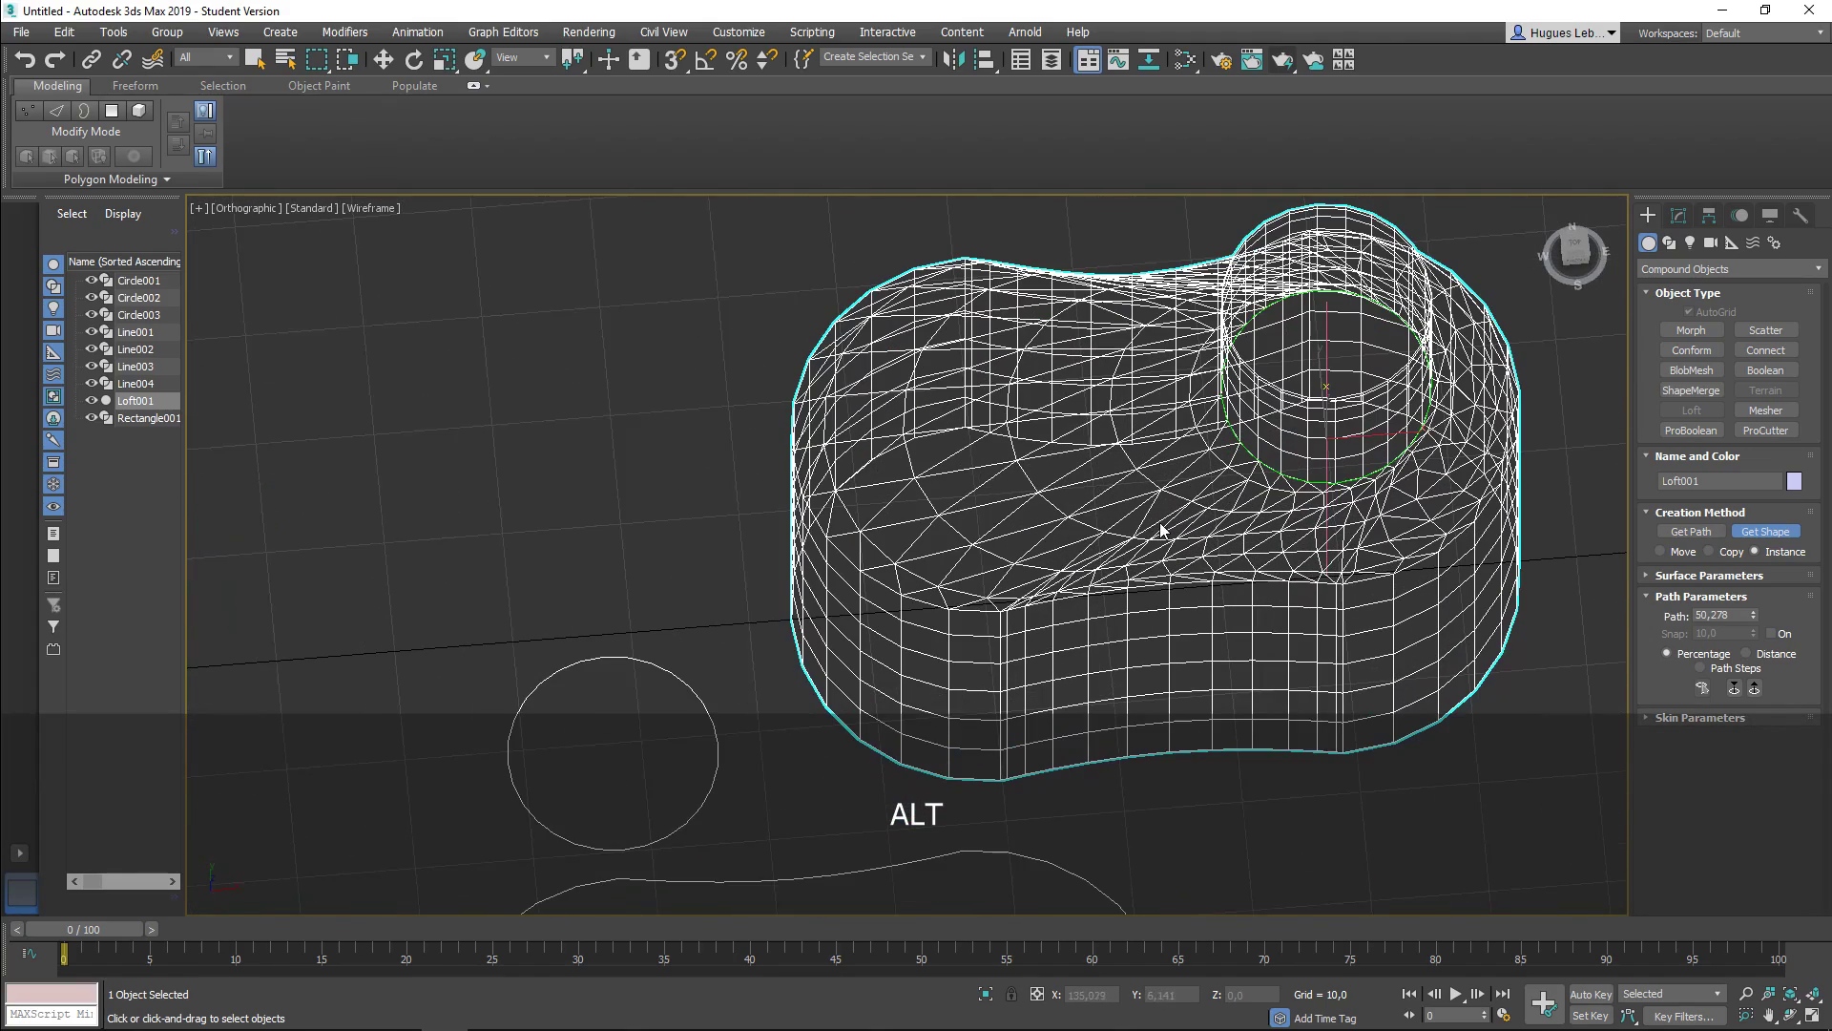
# Step: Switch the viewport to shaded display and examine the bottle-shaped loft alongside the other spline-built models
pyautogui.keyDown('alt'); pyautogui.moveTo(1432, 524); pyautogui.dragTo(1419, 456, button='middle'); pyautogui.keyUp('alt')
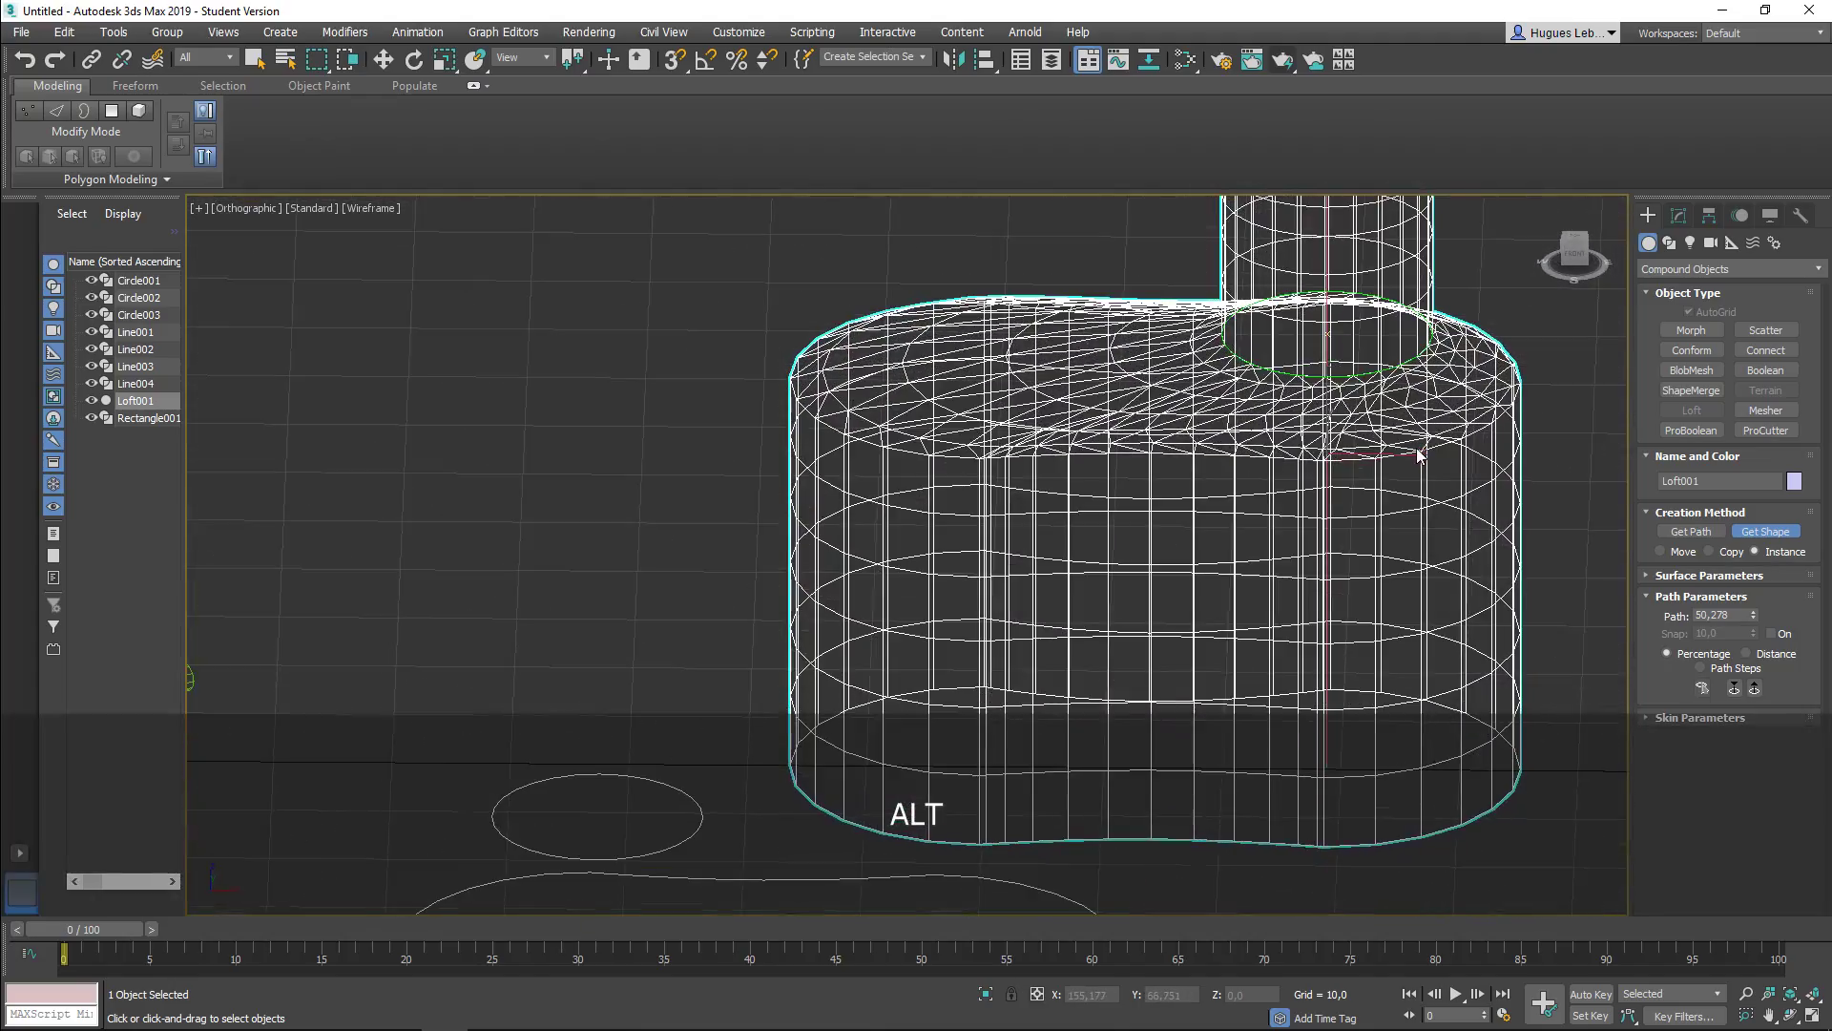
pyautogui.press('F3')
pyautogui.scroll(-5, 1313, 399)
pyautogui.moveTo(1312, 399)
pyautogui.keyDown('alt'); pyautogui.mouseDown(button='middle')
pyautogui.moveTo(1067, 448)
pyautogui.moveTo(1146, 516)
pyautogui.moveTo(1154, 430)
pyautogui.moveTo(1190, 526)
pyautogui.moveTo(1173, 540)
pyautogui.mouseUp(button='middle'); pyautogui.keyUp('alt')
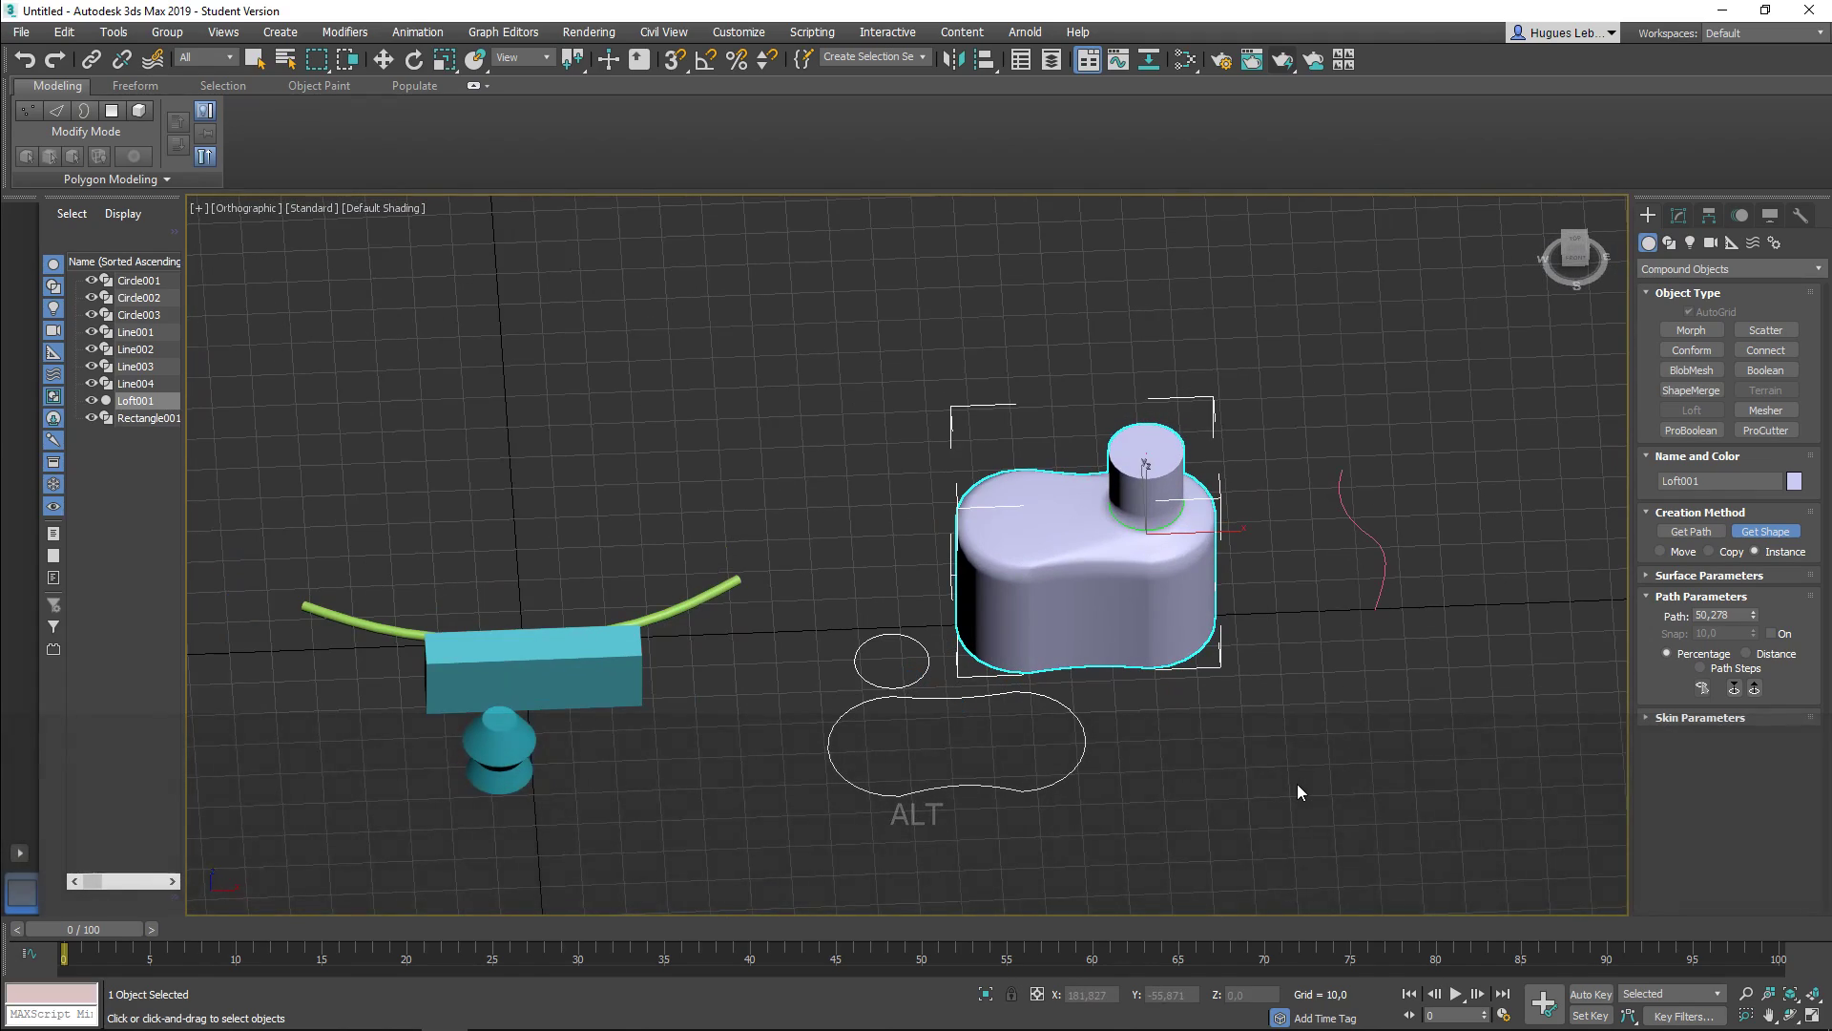
pyautogui.moveTo(1268, 765)
pyautogui.keyDown('alt'); pyautogui.mouseDown(button='middle')
pyautogui.moveTo(1297, 703)
pyautogui.moveTo(1345, 713)
pyautogui.moveTo(1334, 559)
pyautogui.moveTo(1341, 714)
pyautogui.mouseUp(button='middle'); pyautogui.keyUp('alt')
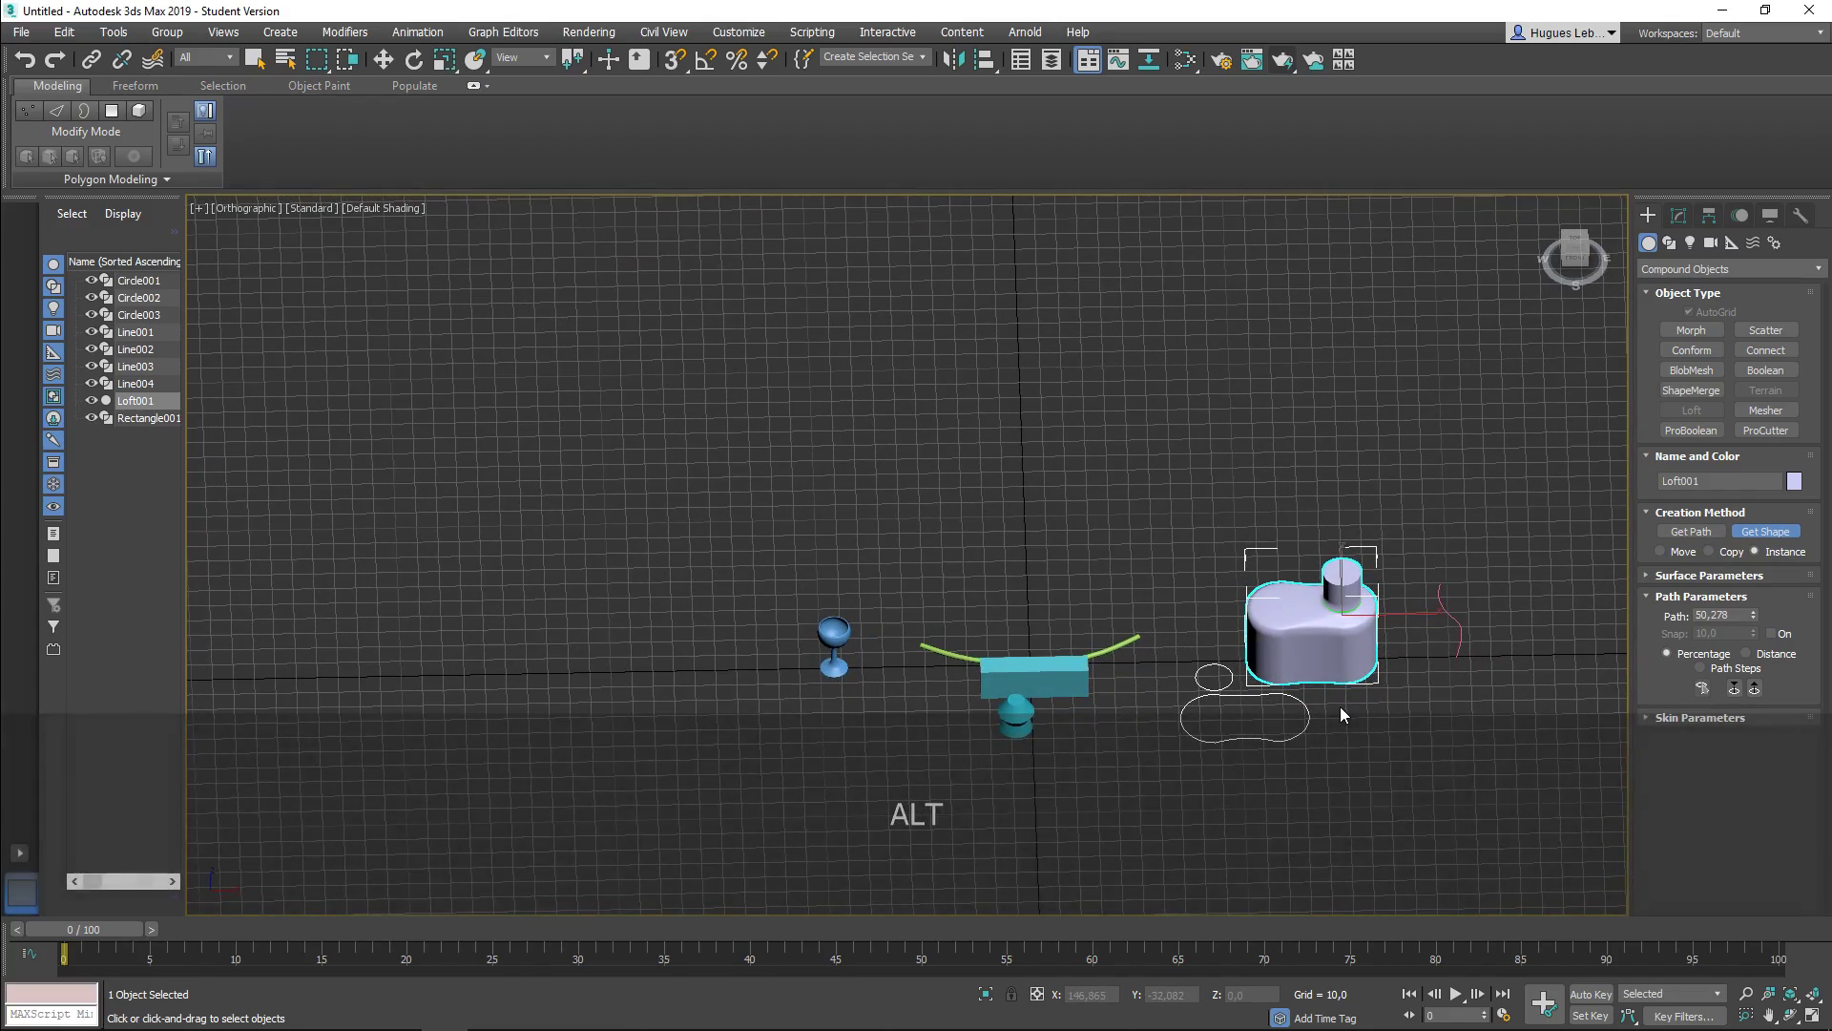
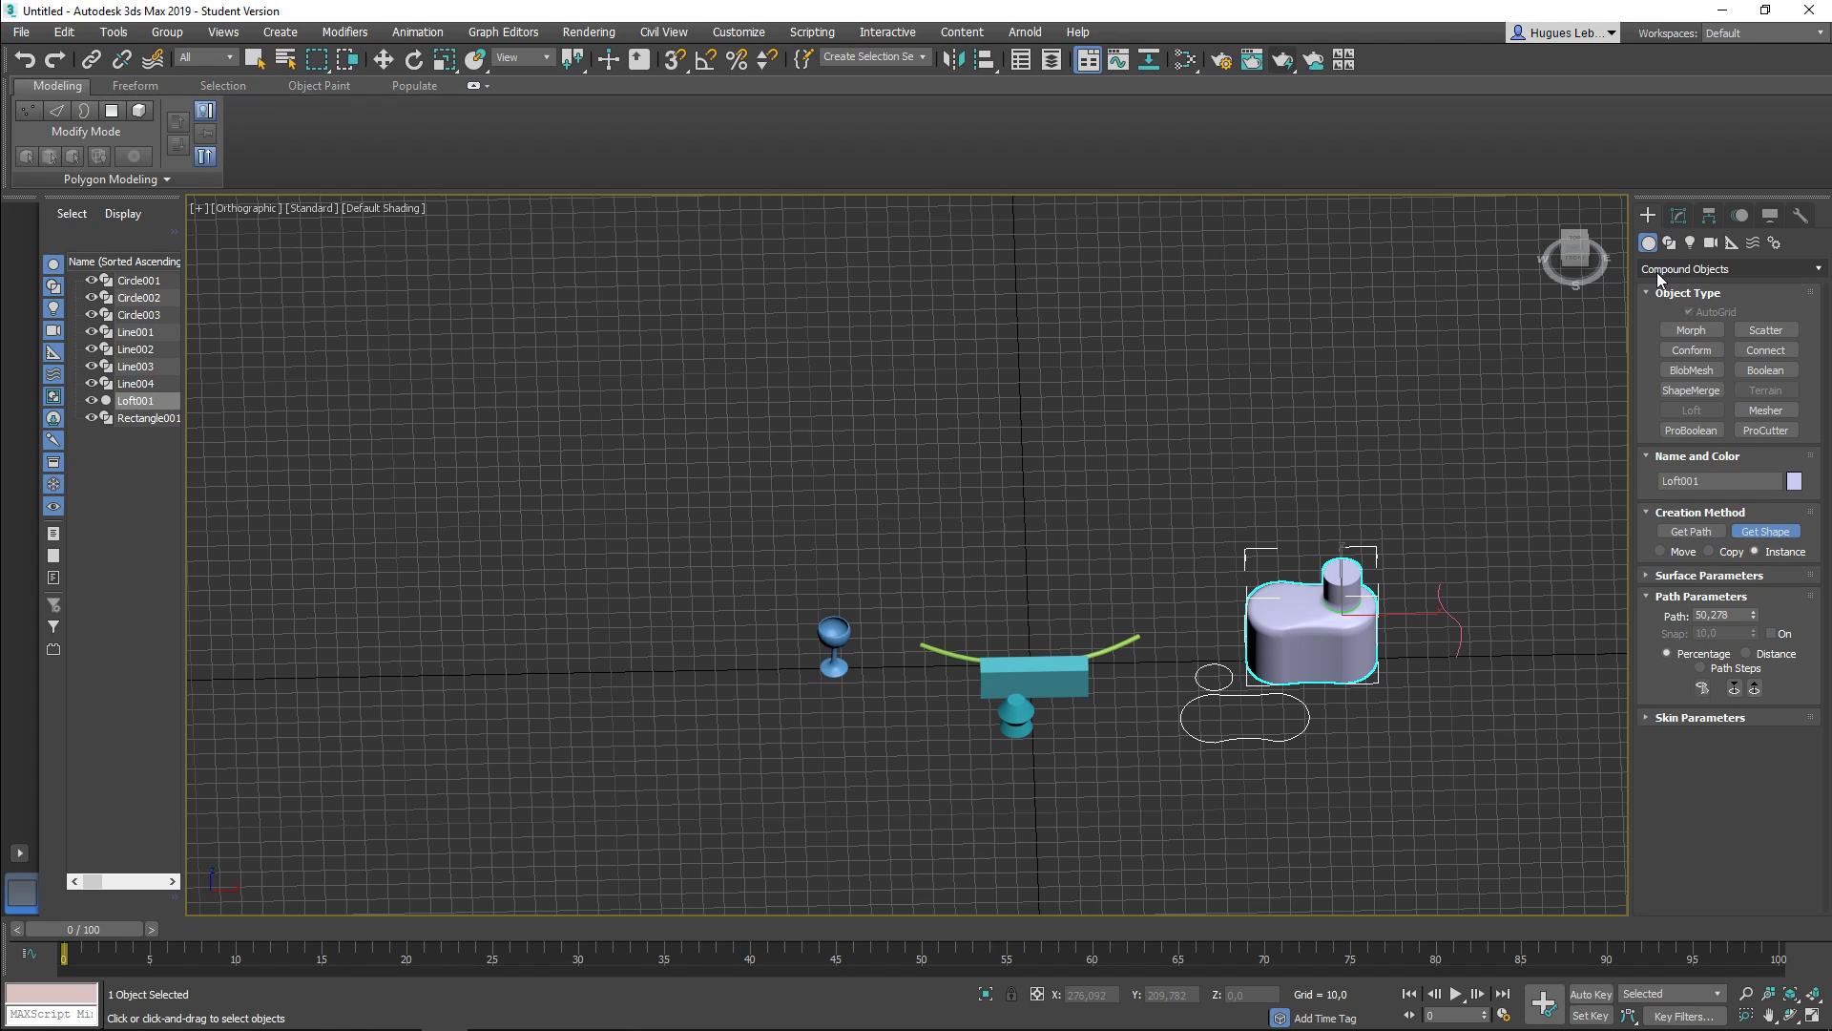
pyautogui.keyDown('alt'); pyautogui.moveTo(1031, 659); pyautogui.dragTo(1141, 527, button='middle'); pyautogui.keyUp('alt')
pyautogui.scroll(5, 1183, 647)
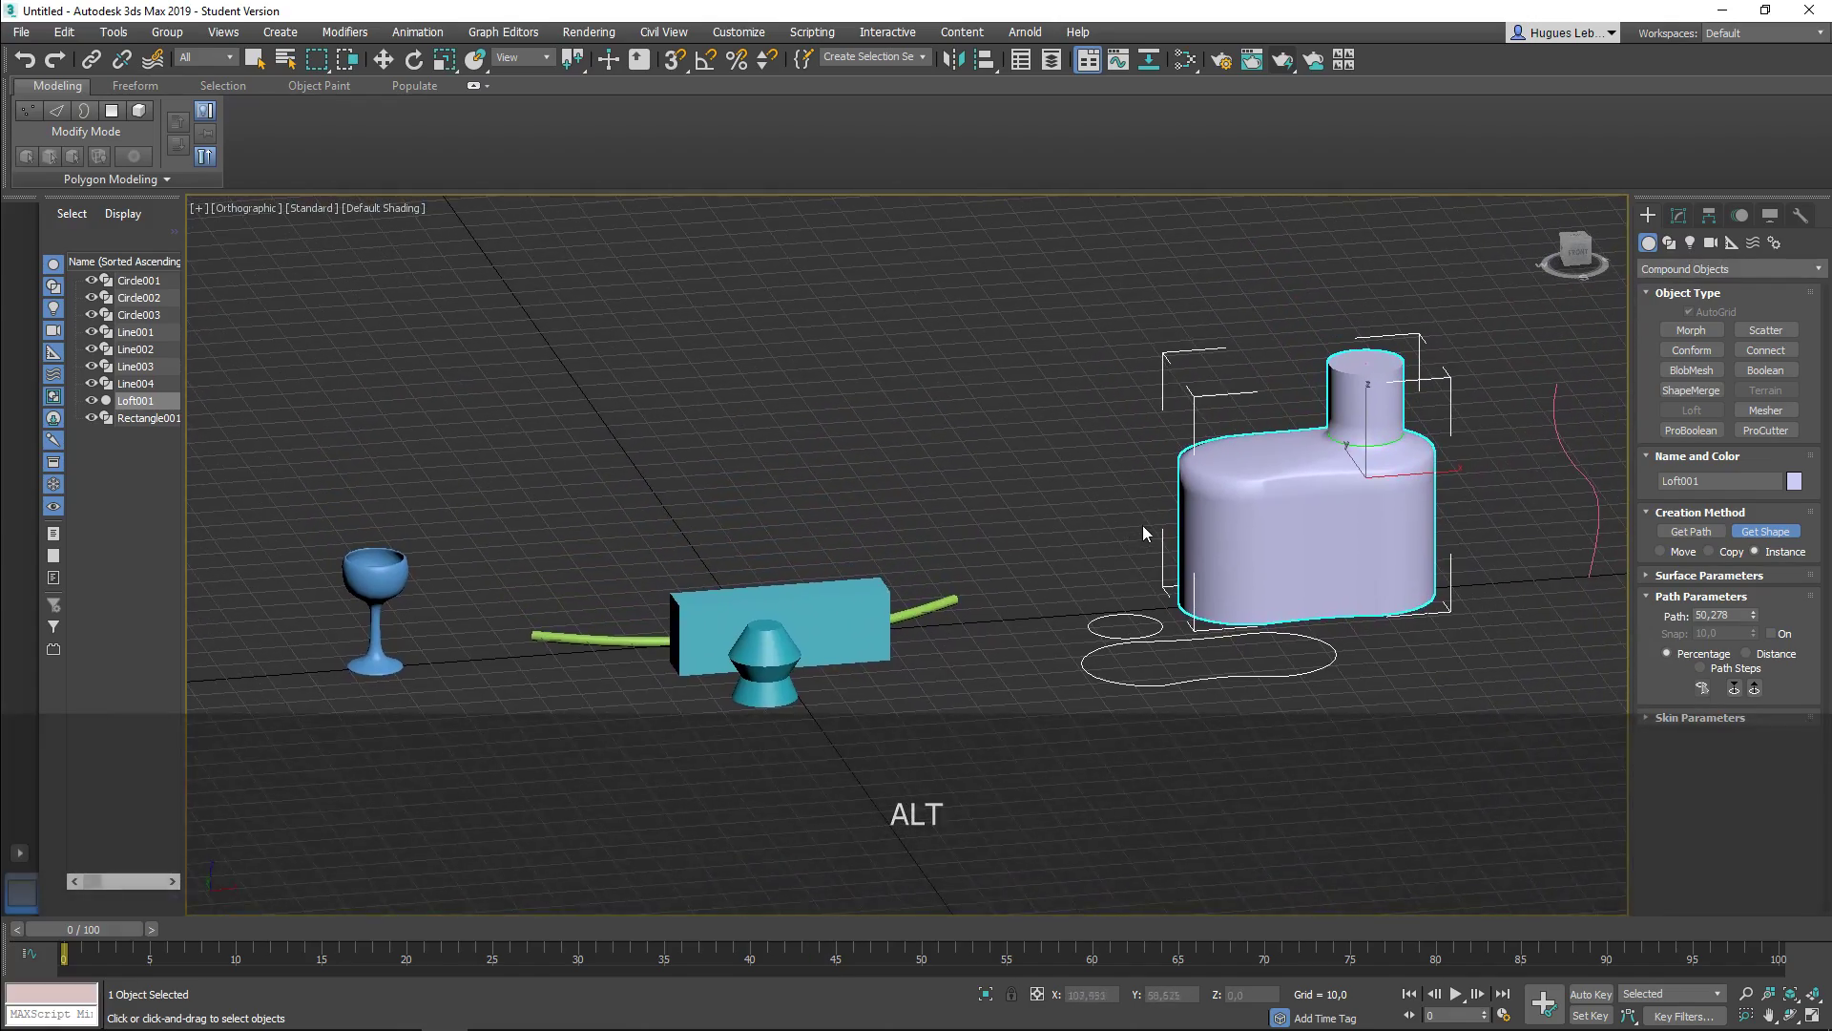
# Step: Switch to the perspective view and look over the goblet, box, revolved shape and bottle loft together
pyautogui.press('p')
pyautogui.press('z')
pyautogui.moveTo(825, 633); pyautogui.dragTo(957, 577, button='middle')
pyautogui.scroll(-5, 1170, 563)
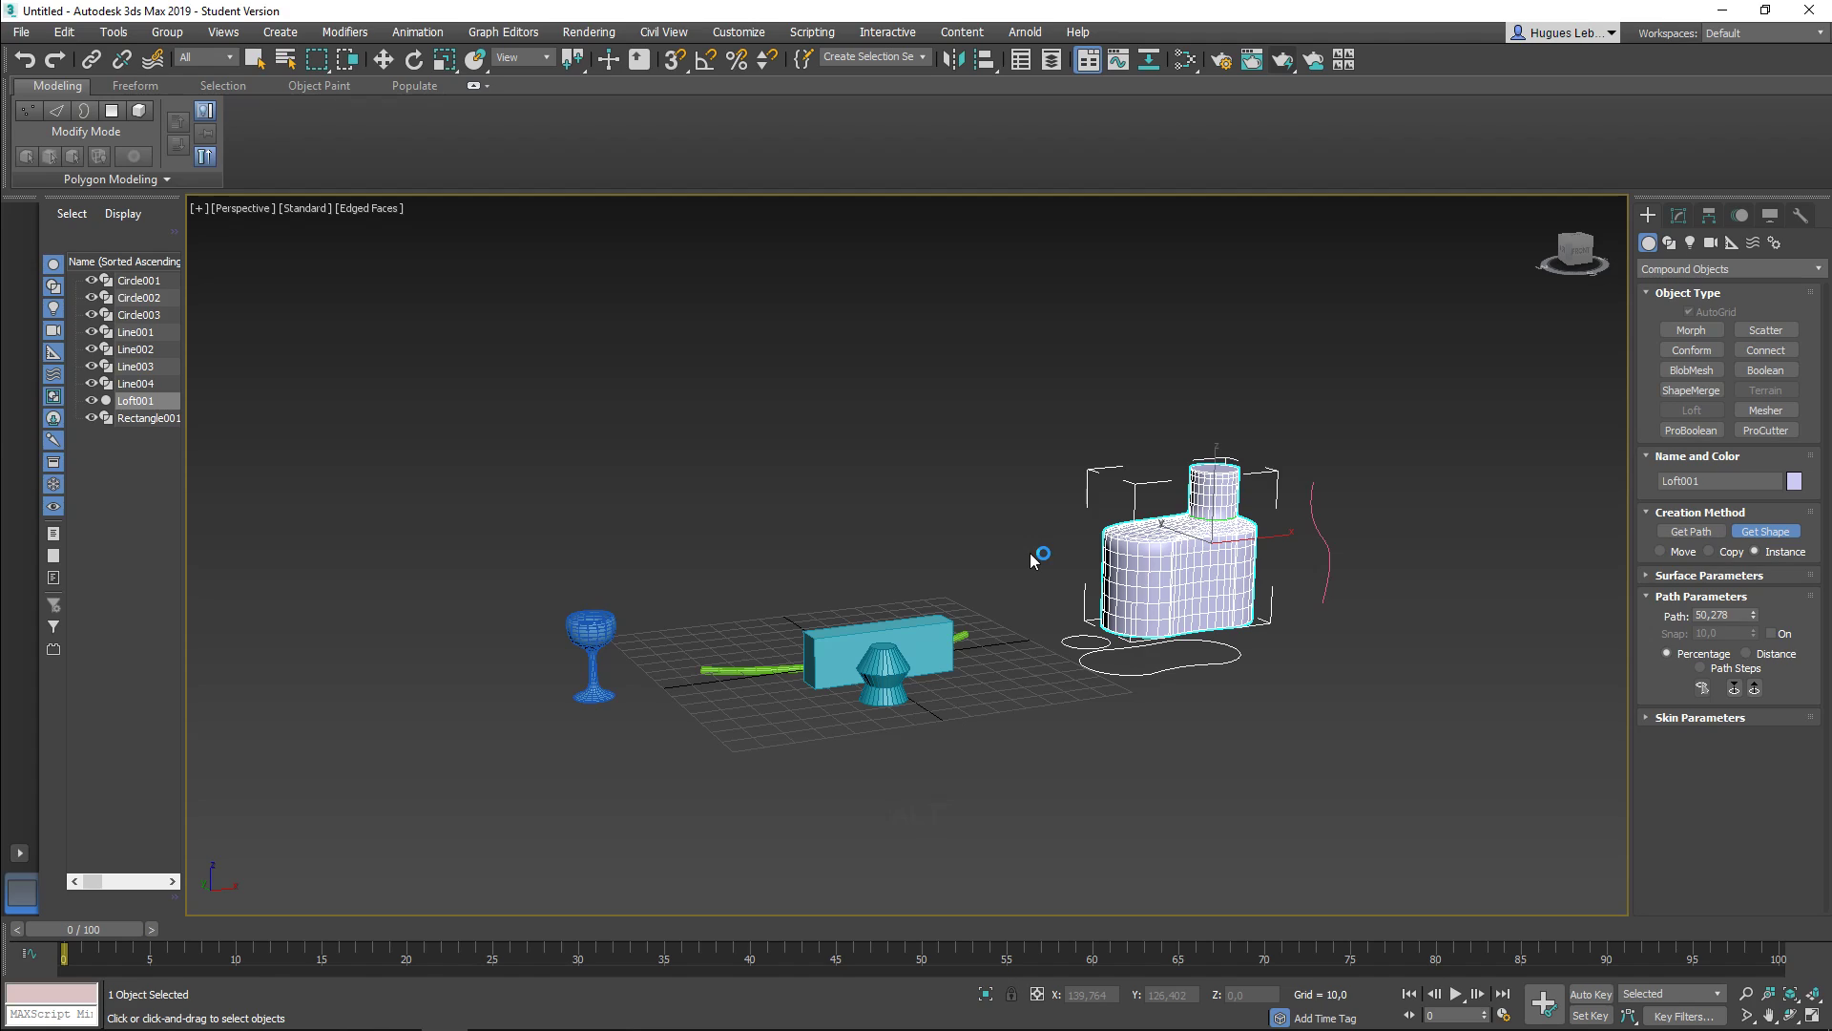
pyautogui.scroll(-2, 1029, 553)
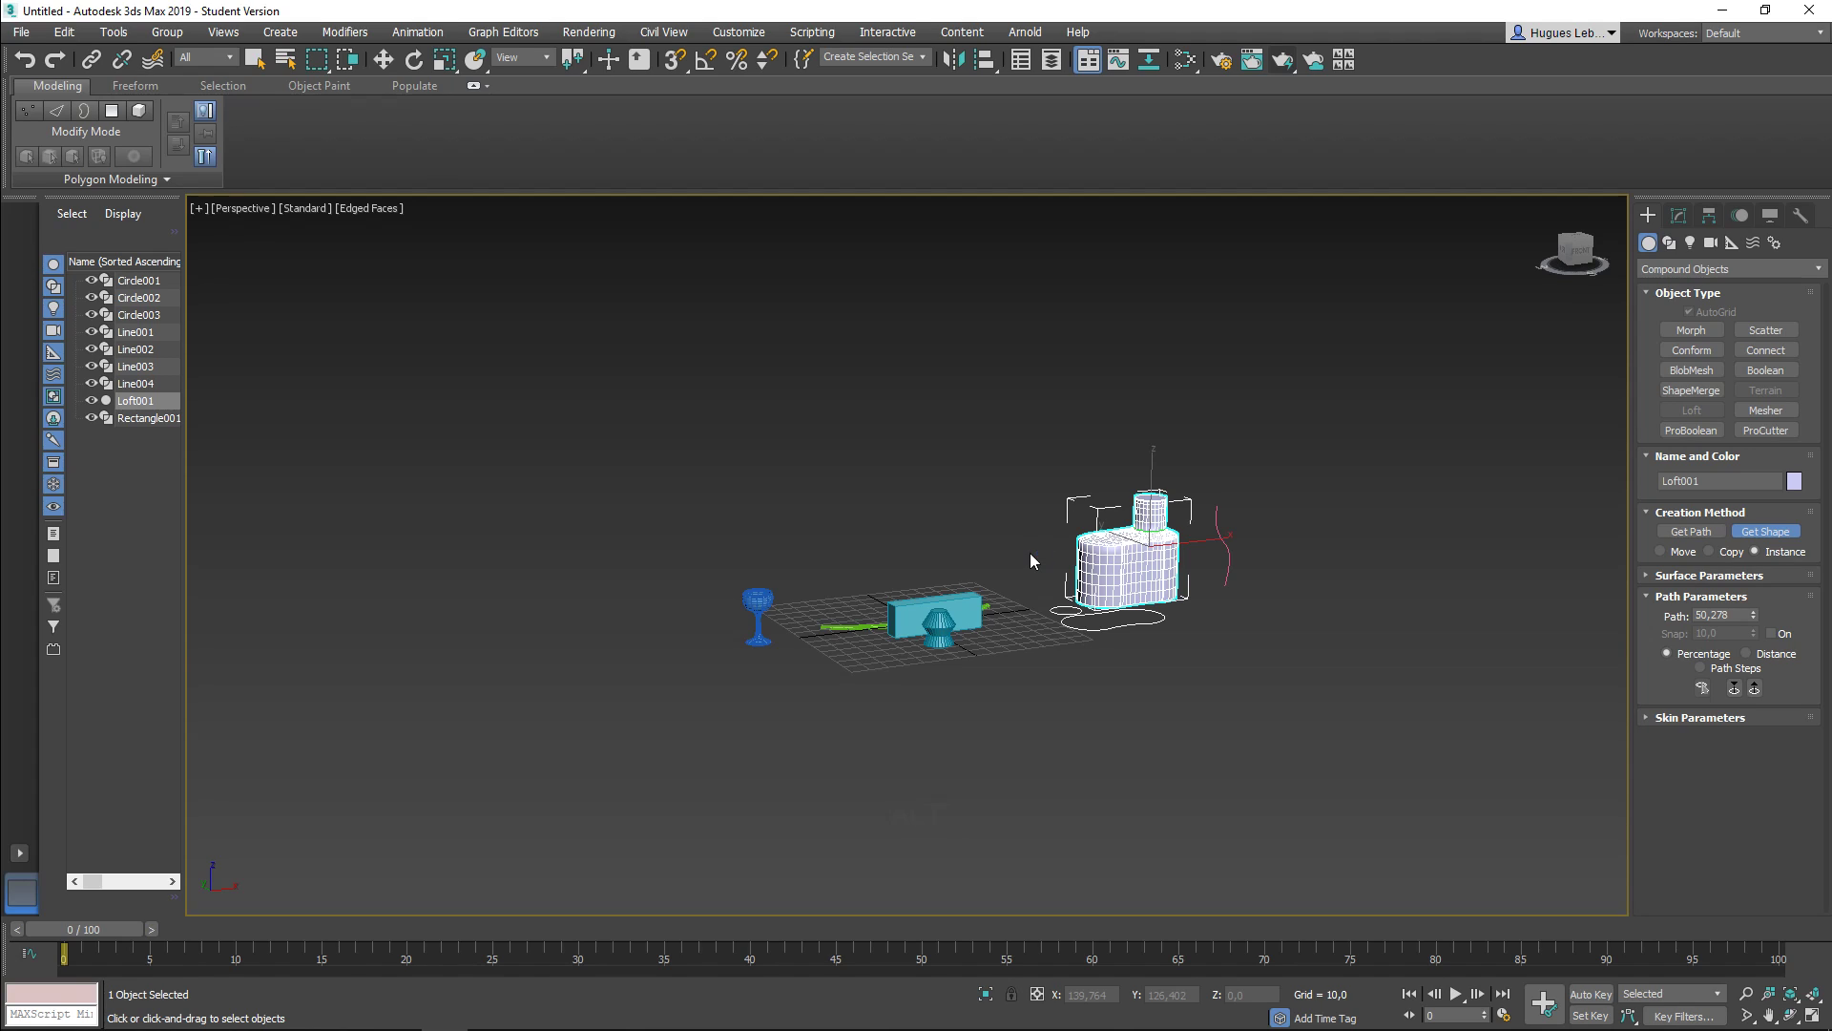
pyautogui.scroll(4, 1028, 553)
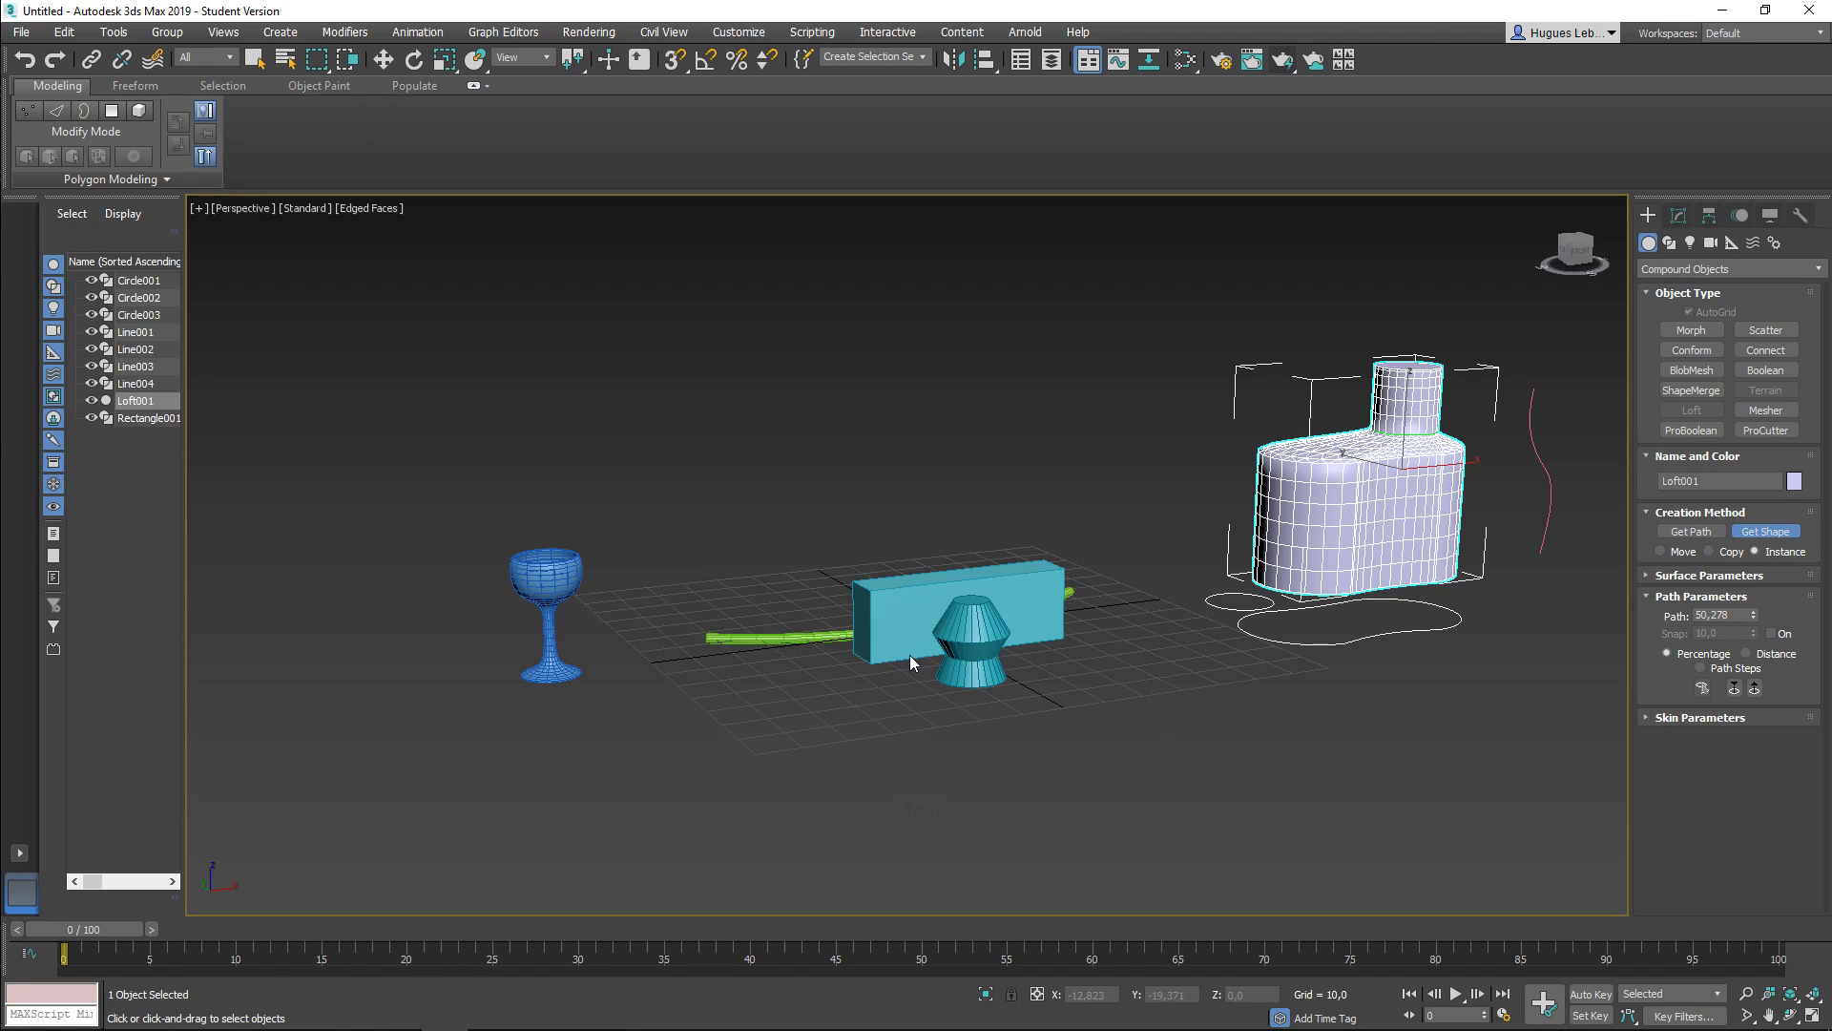
# Step: Draw a large rectangle spline on the ground in front of the existing models
pyautogui.click(1668, 243)
pyautogui.click(1766, 345)
pyautogui.keyDown('alt'); pyautogui.moveTo(1289, 773); pyautogui.dragTo(1047, 519, button='middle'); pyautogui.keyUp('alt')
pyautogui.moveTo(1015, 501); pyautogui.dragTo(1307, 616)
# Step: In the Left view, start a line beside the rectangle with a straight horizontal base segment about 9 units long
pyautogui.click(1668, 349)
pyautogui.moveTo(1477, 576); pyautogui.dragTo(1218, 605, button='middle')
pyautogui.scroll(5, 1219, 605)
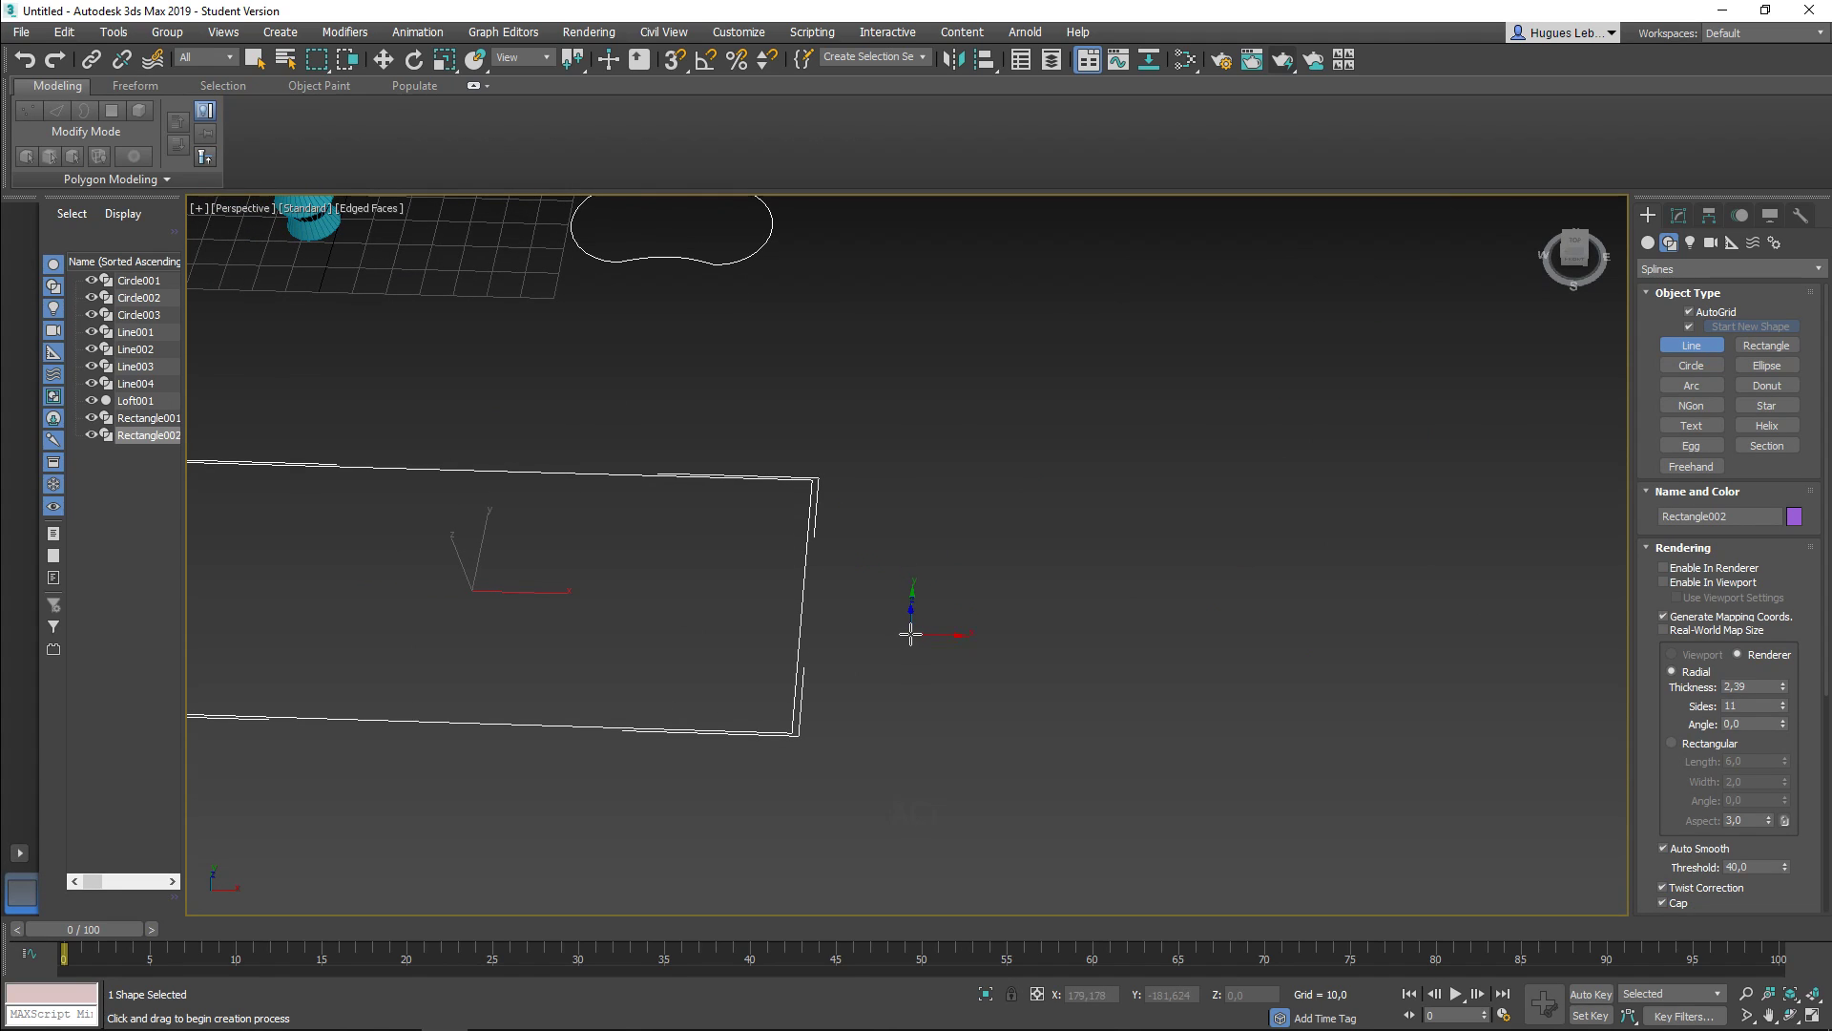
pyautogui.press('l')
pyautogui.moveTo(1181, 487); pyautogui.dragTo(545, 446, button='middle')
pyautogui.scroll(2, 1170, 544)
pyautogui.moveTo(956, 457); pyautogui.dragTo(940, 528, button='middle')
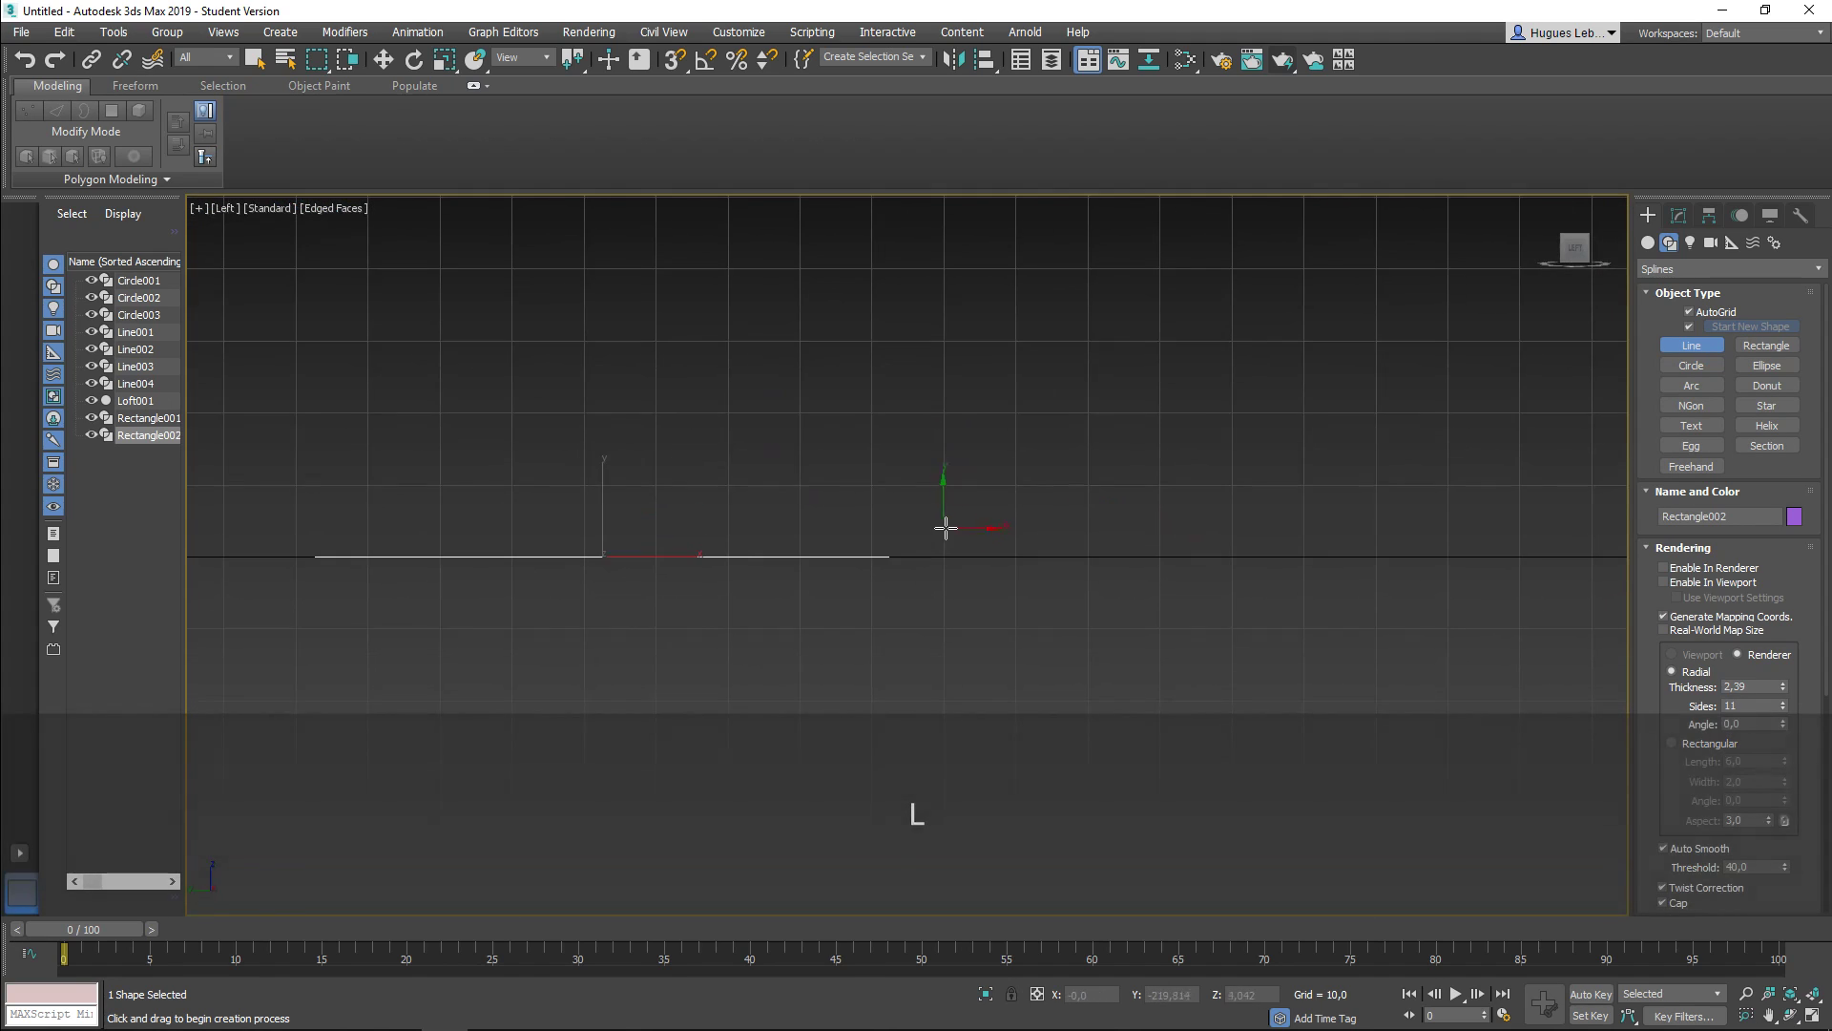
pyautogui.scroll(3, 943, 529)
pyautogui.click(904, 602)
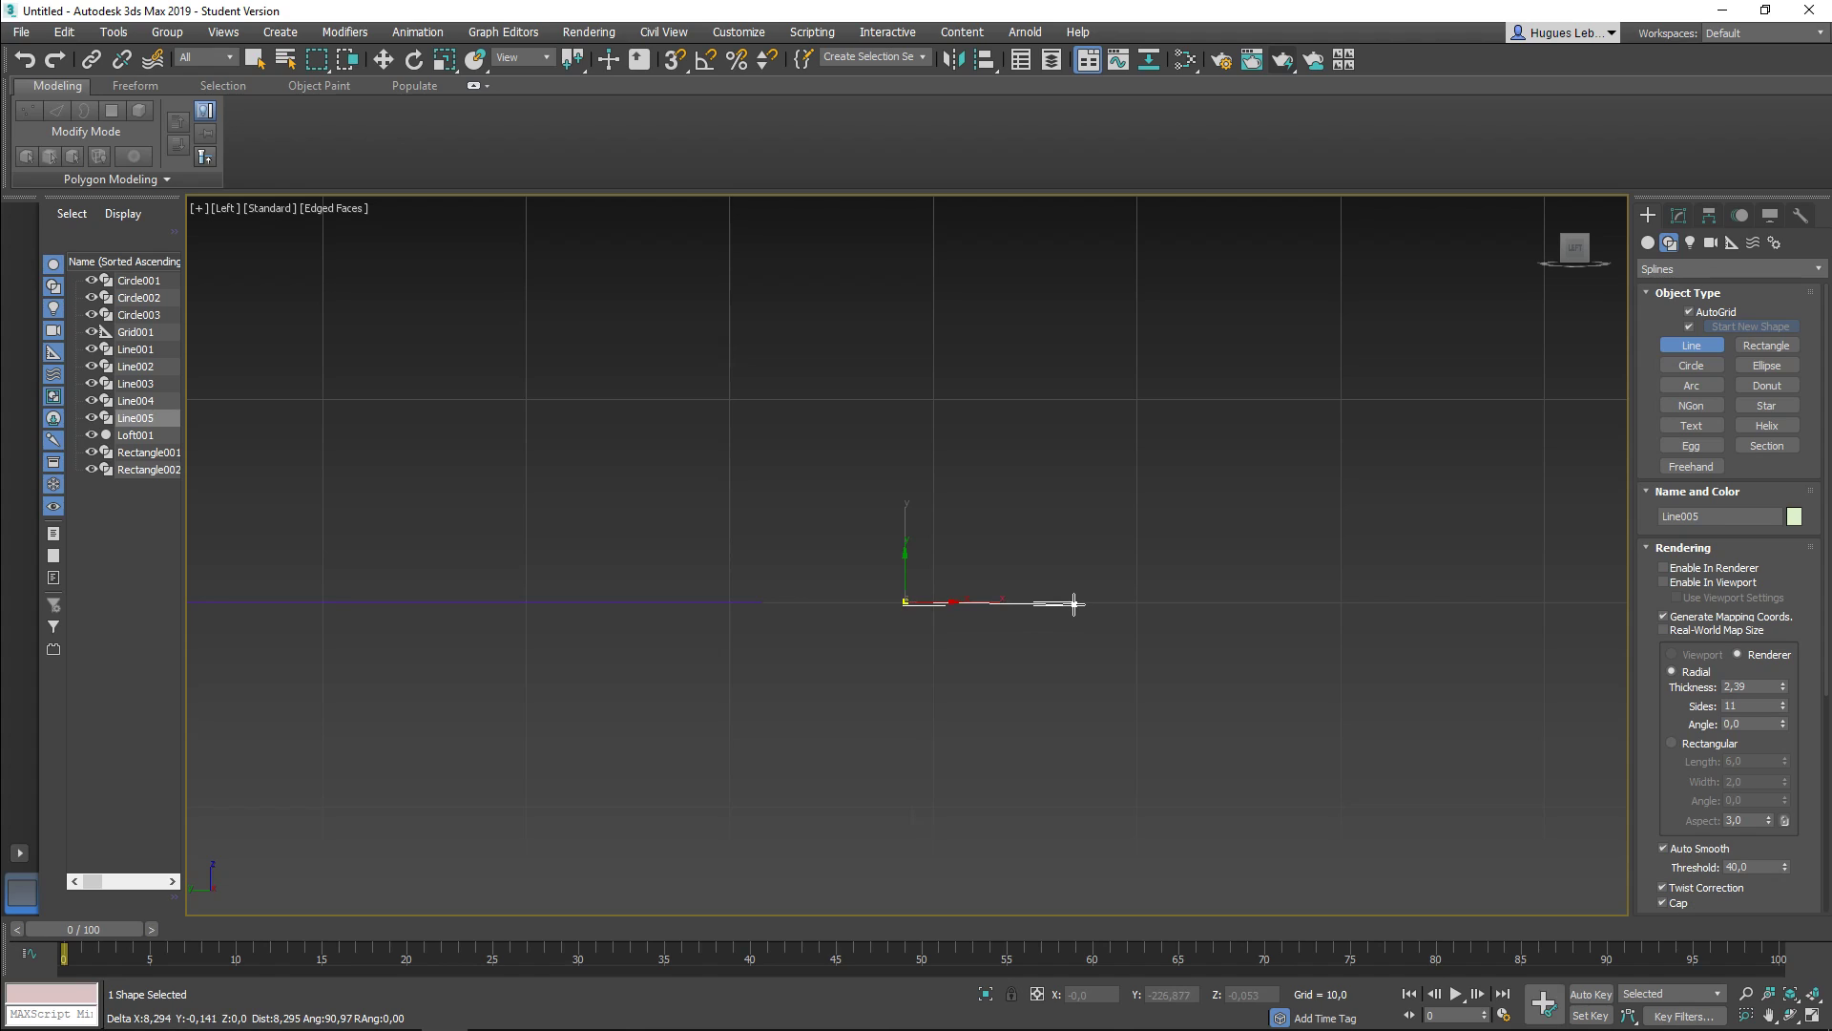
pyautogui.press('shift')
pyautogui.click(1091, 602)
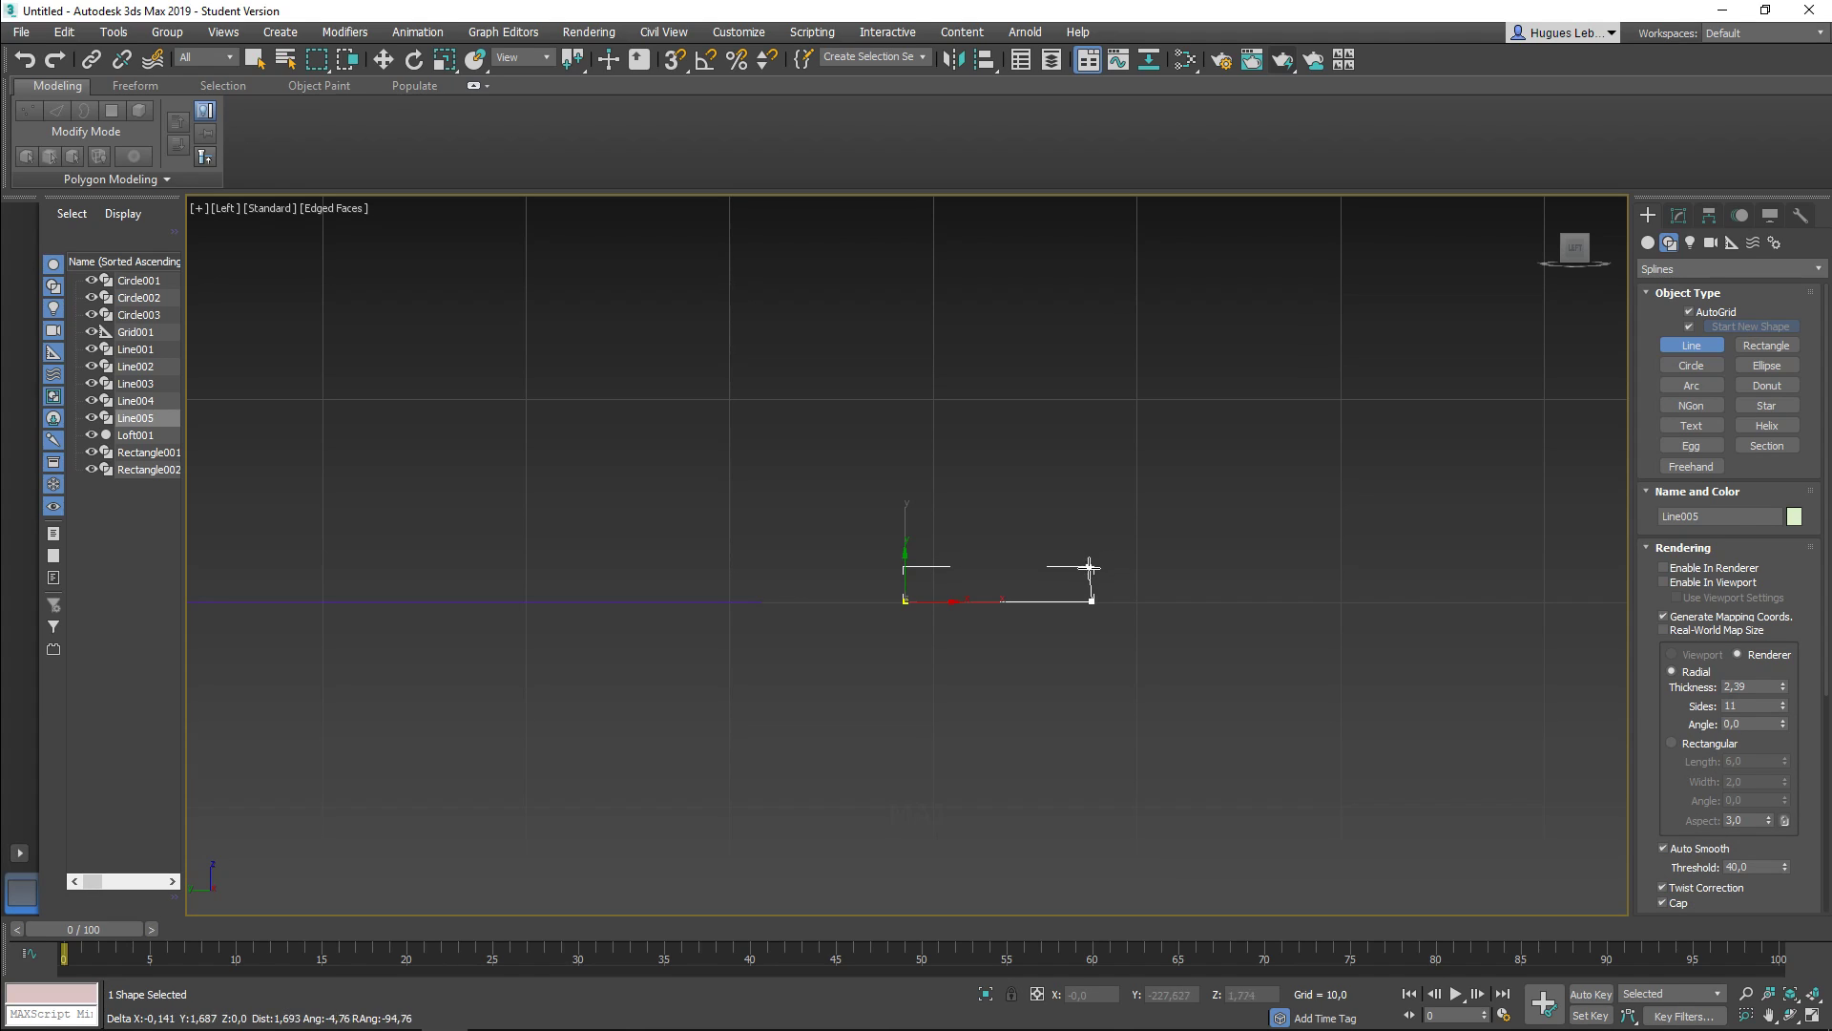
# Step: Draw the wavy upper contour of the moulding profile back to the base's start point and close the spline
pyautogui.scroll(6, 1097, 553)
pyautogui.moveTo(1109, 541); pyautogui.dragTo(1124, 536, button='middle')
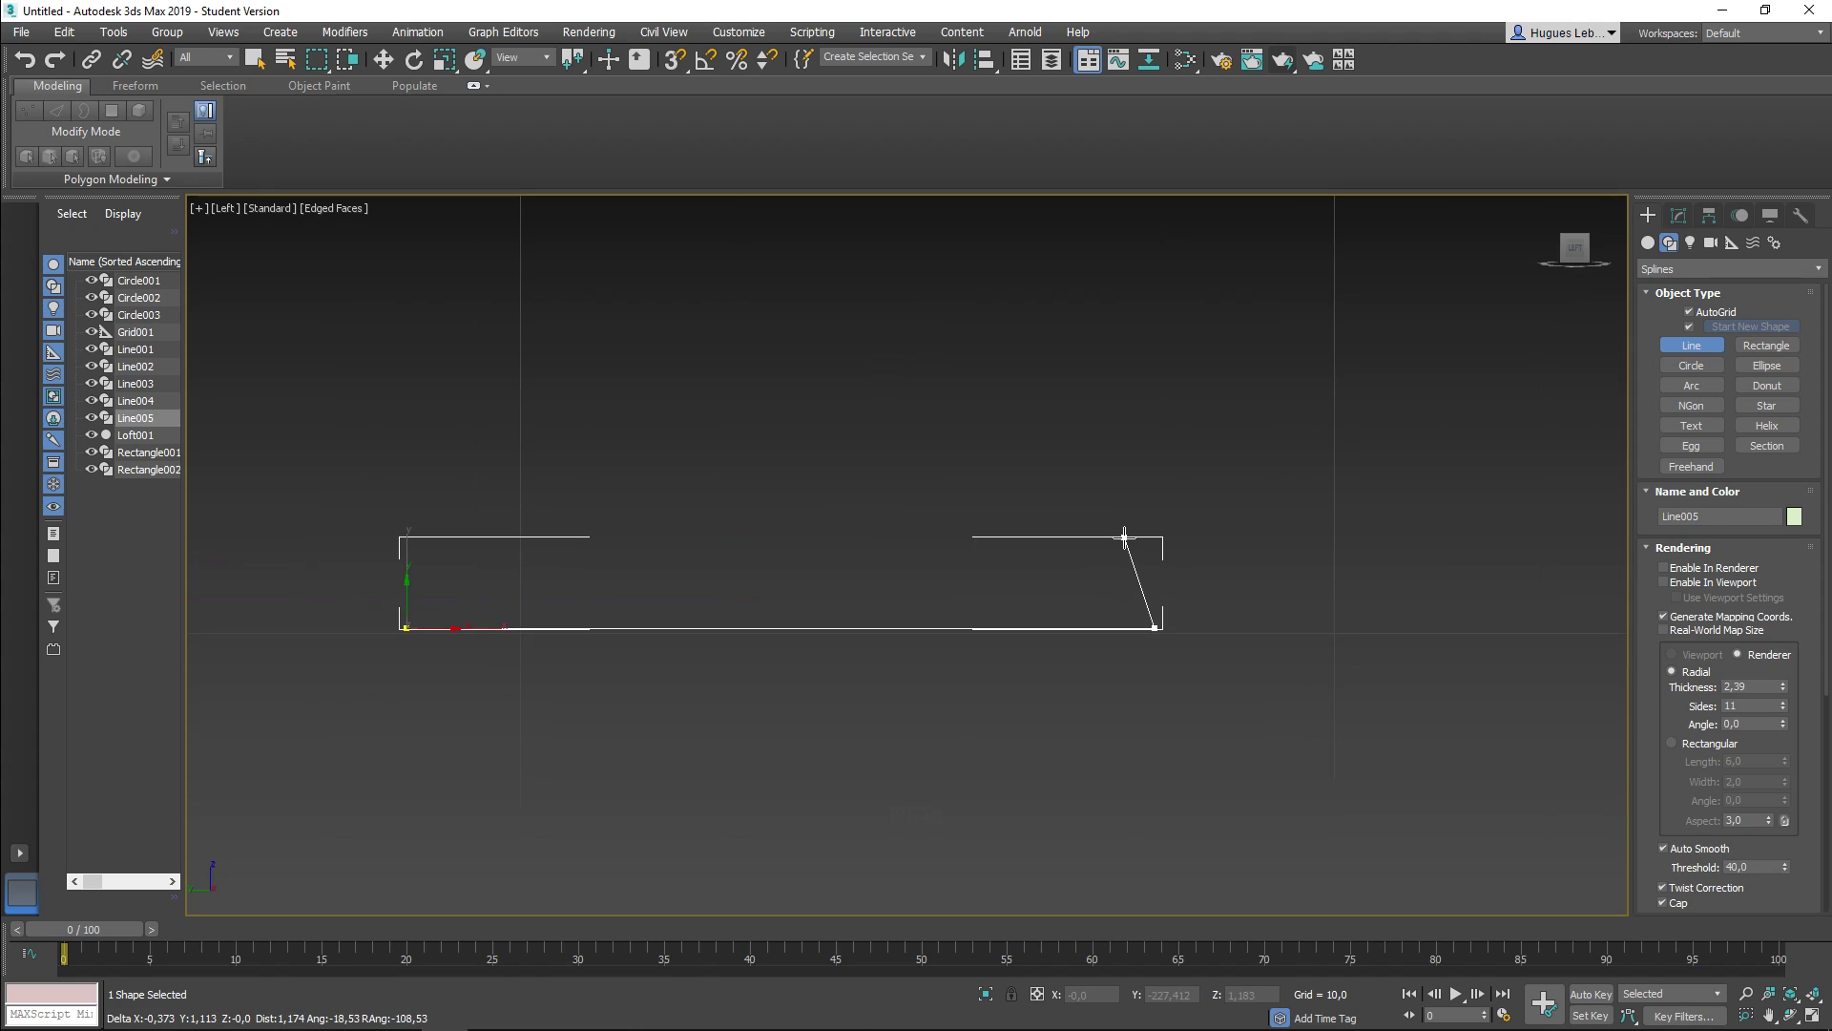
pyautogui.moveTo(1140, 532); pyautogui.dragTo(1104, 524)
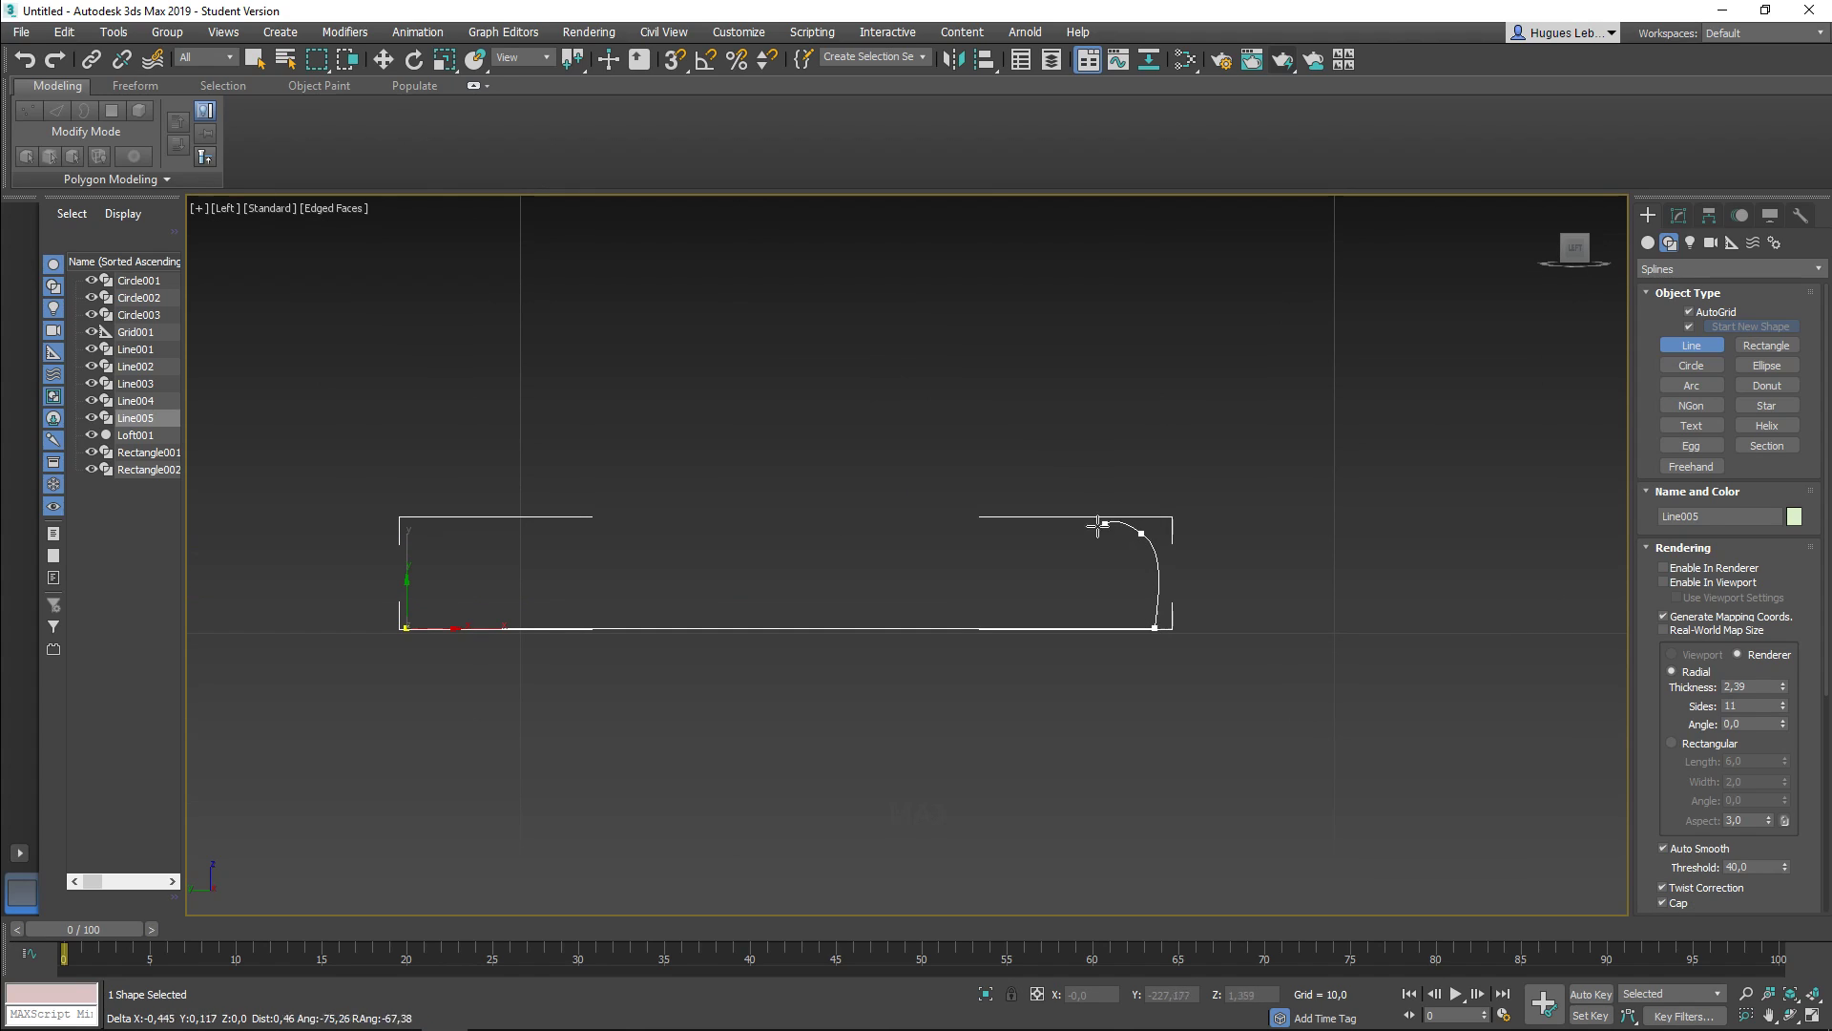
pyautogui.click(1067, 559)
pyautogui.moveTo(815, 465); pyautogui.dragTo(757, 467)
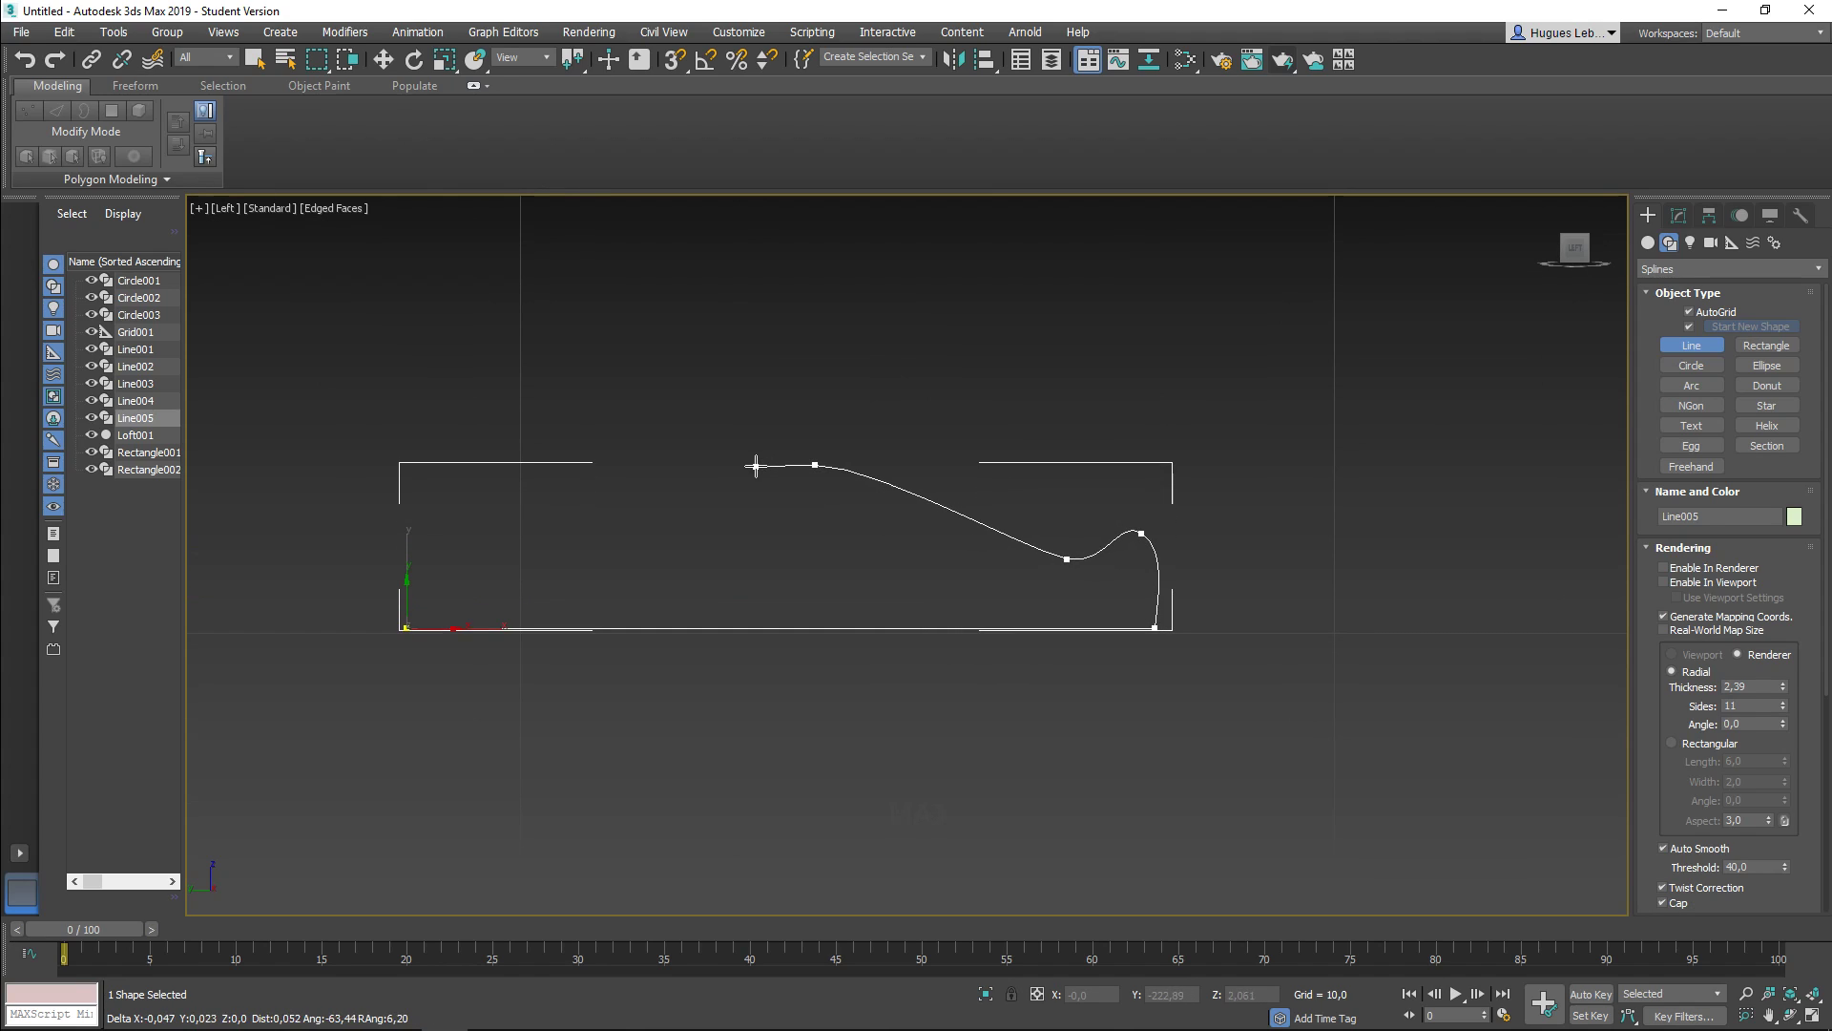
pyautogui.click(610, 519)
pyautogui.click(436, 430)
pyautogui.click(407, 627)
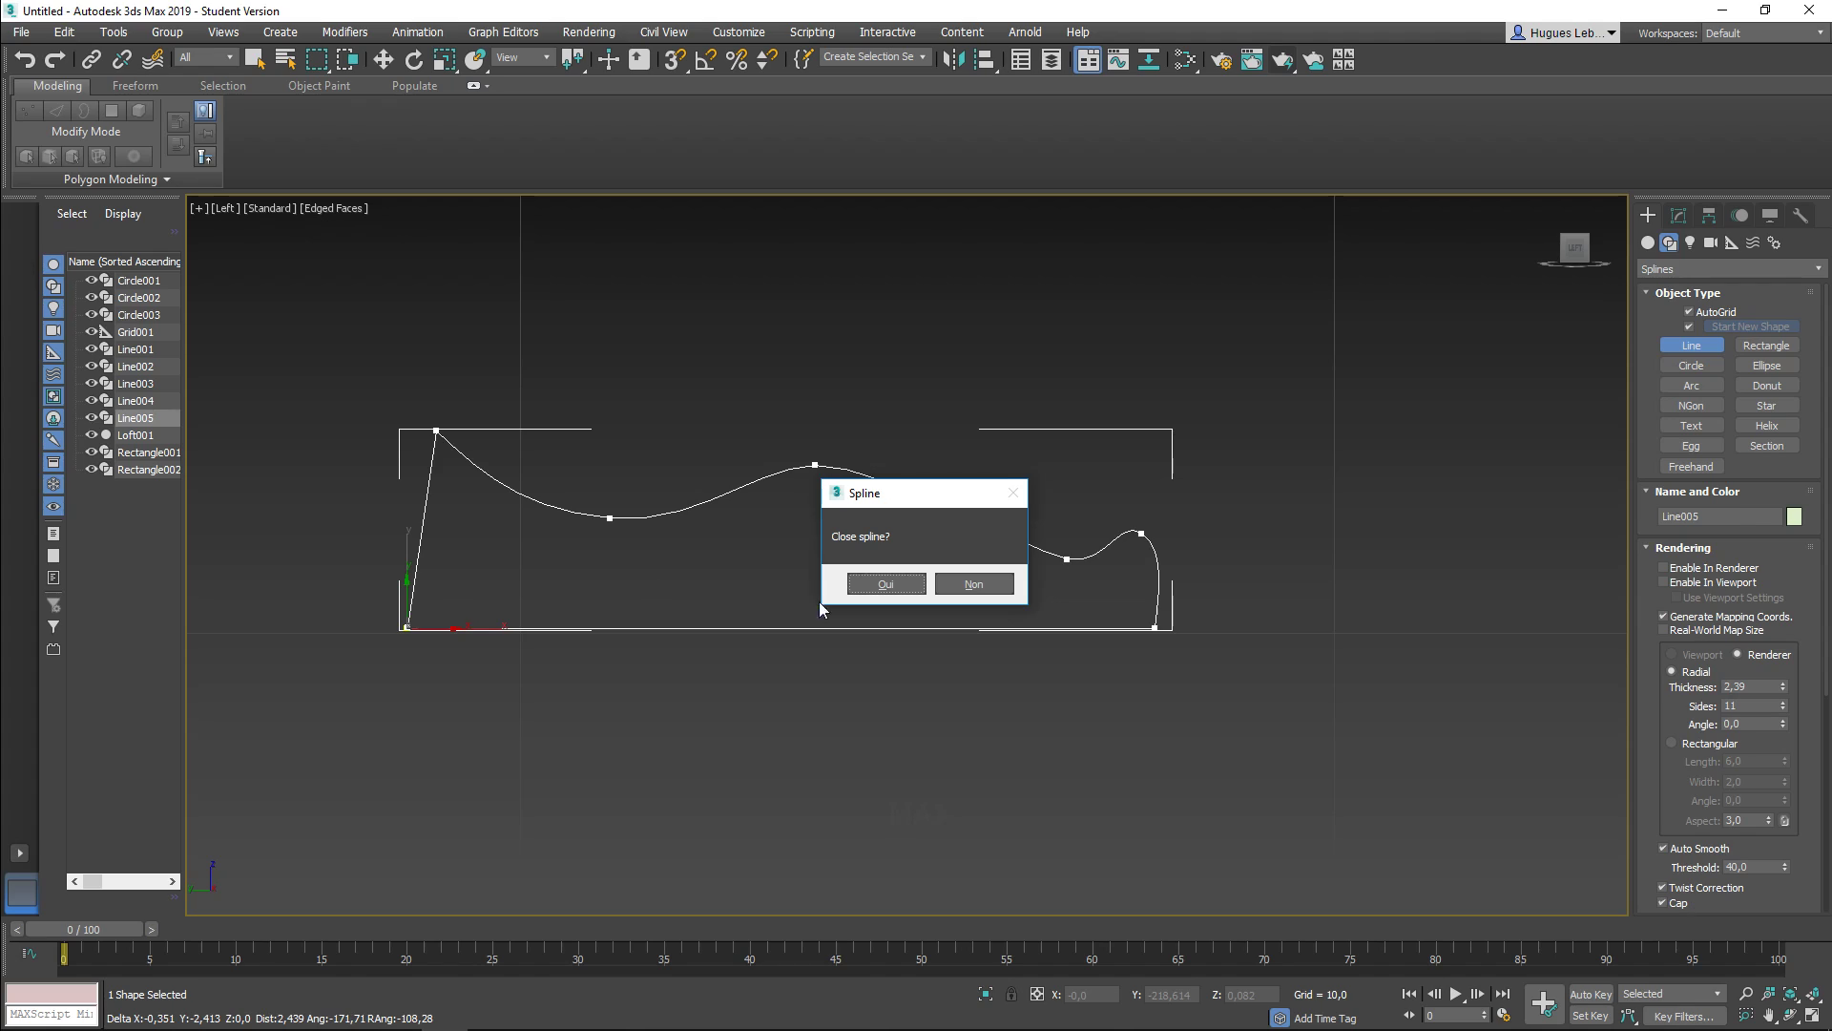
pyautogui.click(873, 581)
# Step: Move the profile's highest vertex so that it sits vertically above the start vertex of the base
pyautogui.click(1678, 216)
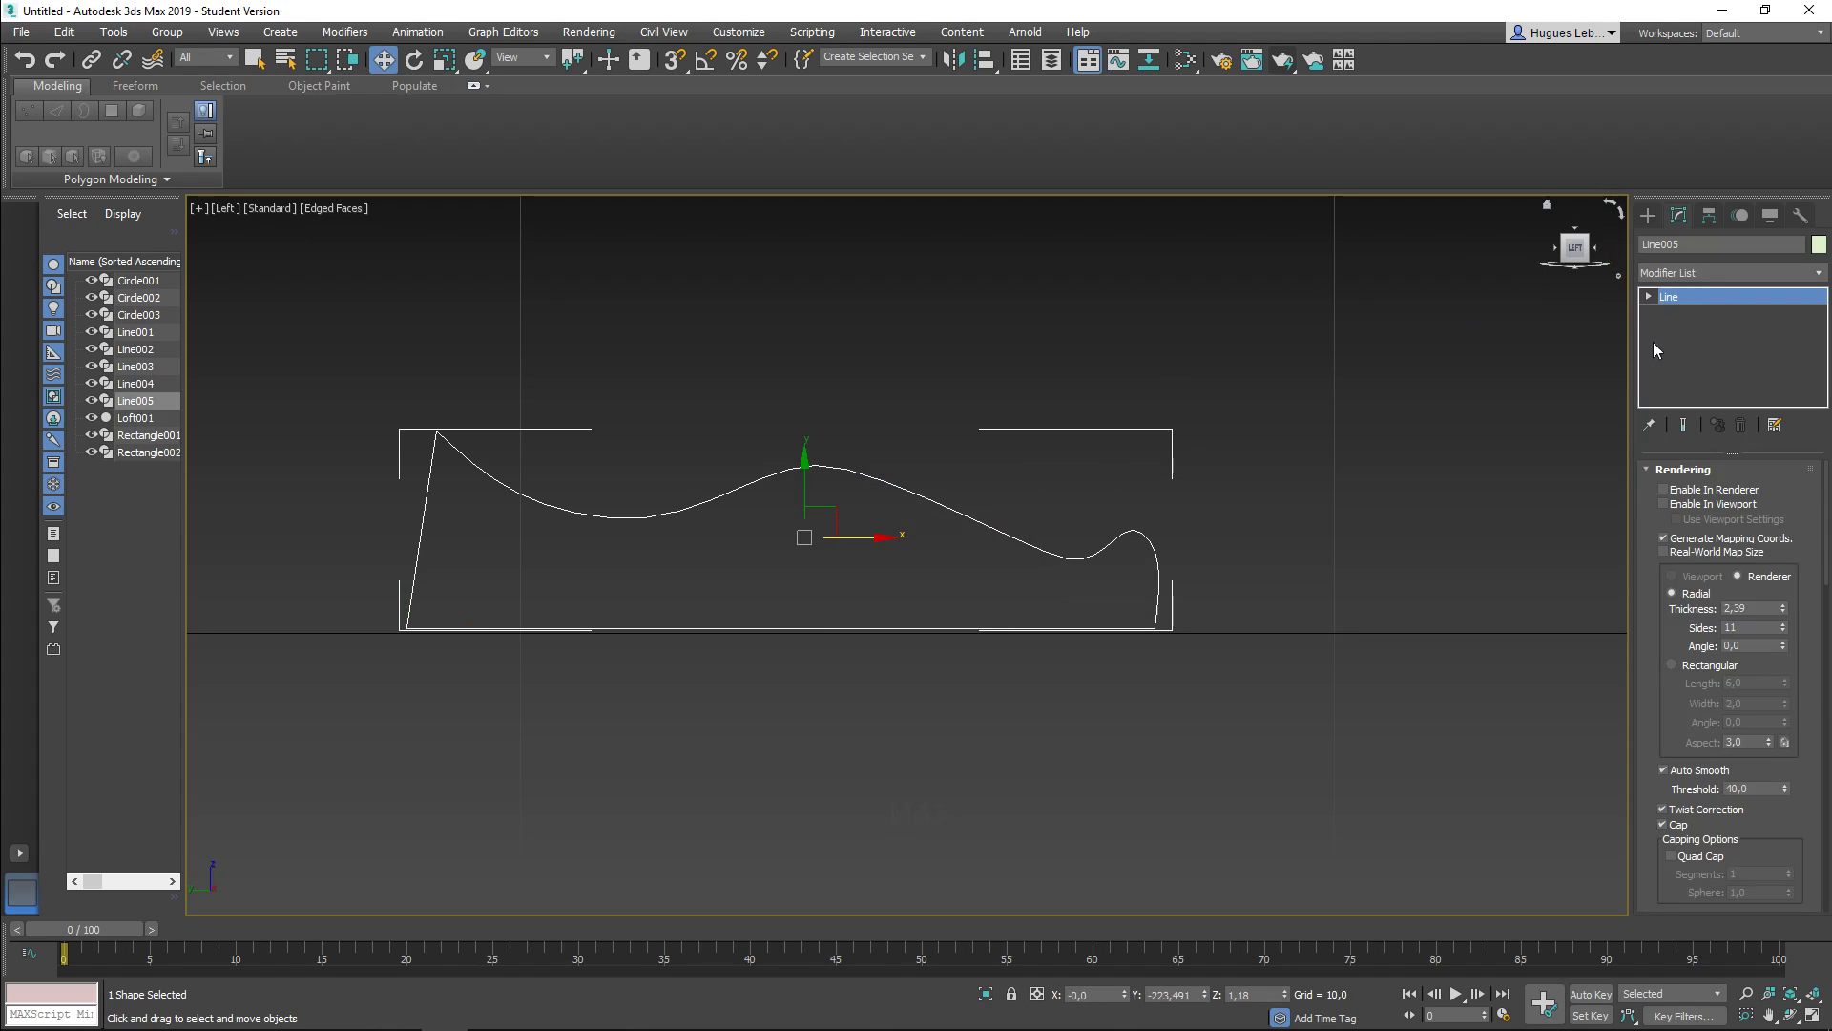
pyautogui.click(1649, 297)
pyautogui.click(1678, 314)
pyautogui.moveTo(374, 374); pyautogui.dragTo(459, 426)
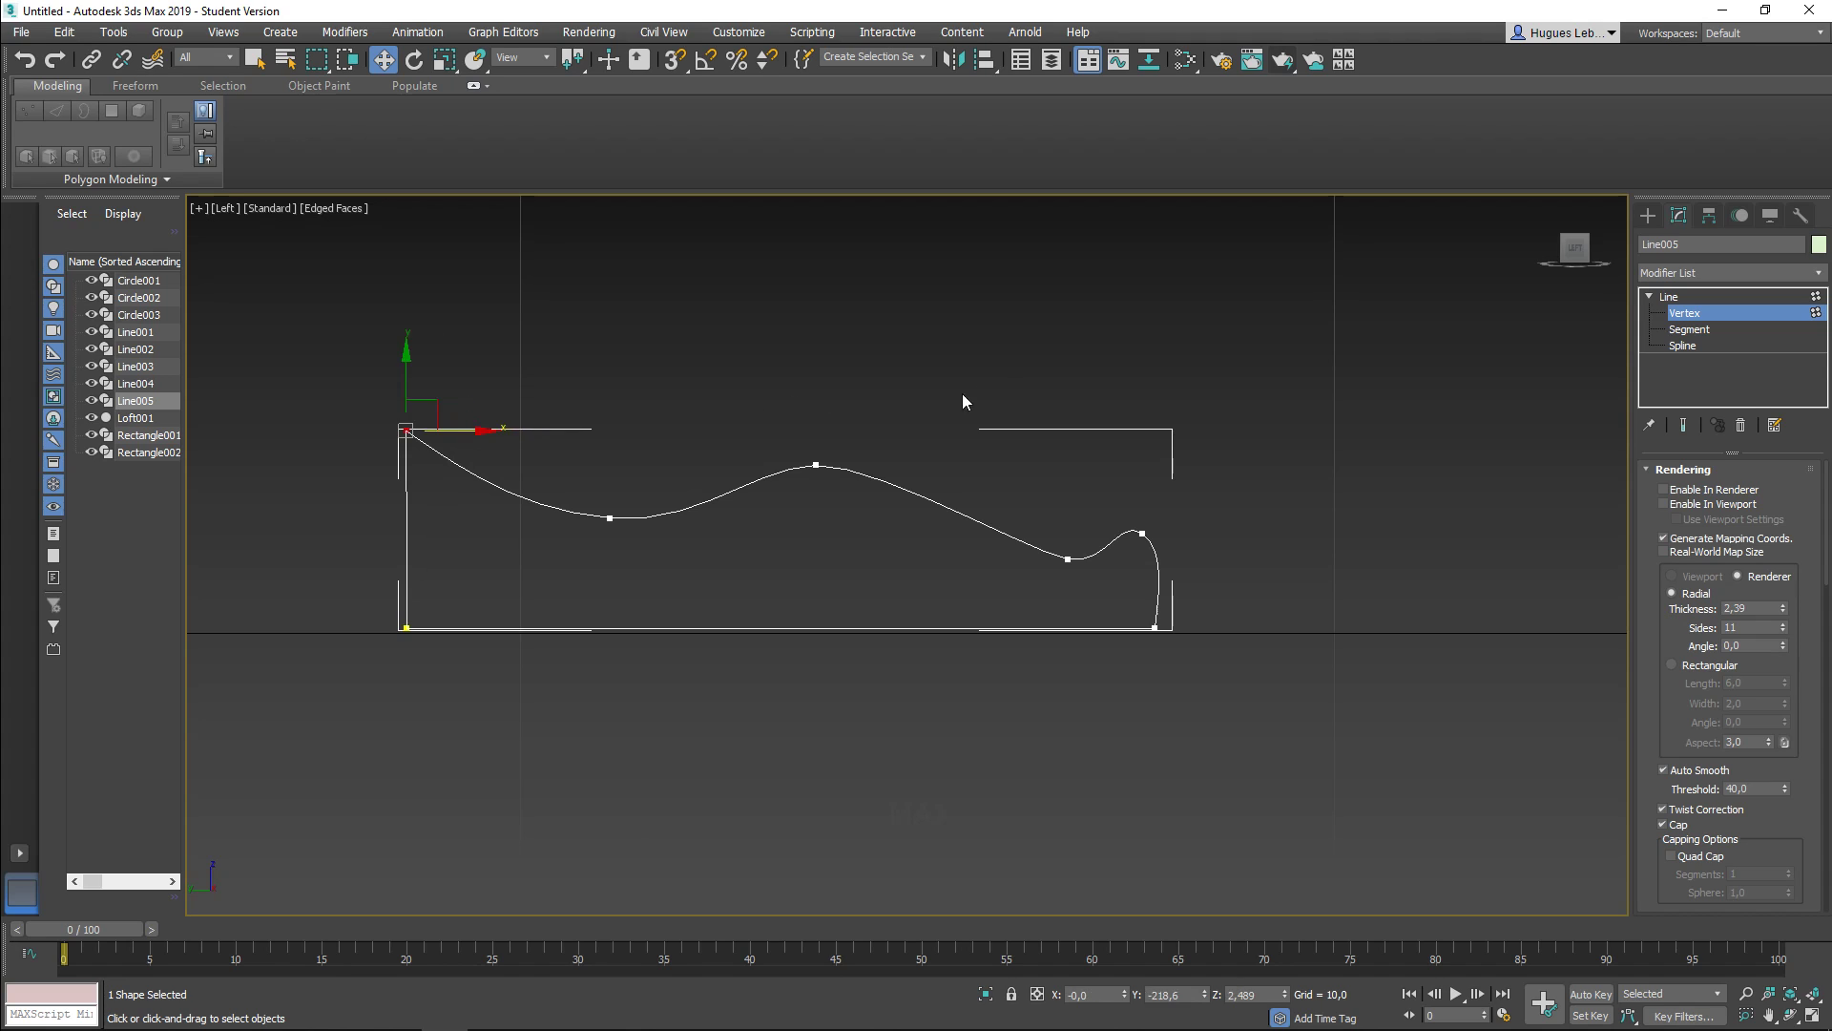
# Step: Display the scene in wireframe from an angled view and select the large rectangle as the loft path
pyautogui.keyDown('alt'); pyautogui.moveTo(954, 397); pyautogui.dragTo(941, 455, button='middle'); pyautogui.keyUp('alt')
pyautogui.scroll(-4, 941, 456)
pyautogui.moveTo(838, 501); pyautogui.dragTo(973, 372, button='middle')
pyautogui.scroll(-4, 997, 403)
pyautogui.moveTo(1161, 413); pyautogui.dragTo(1217, 507, button='middle')
pyautogui.click(1644, 217)
pyautogui.scroll(-2, 1412, 449)
pyautogui.press('F3')
pyautogui.scroll(-3, 1302, 444)
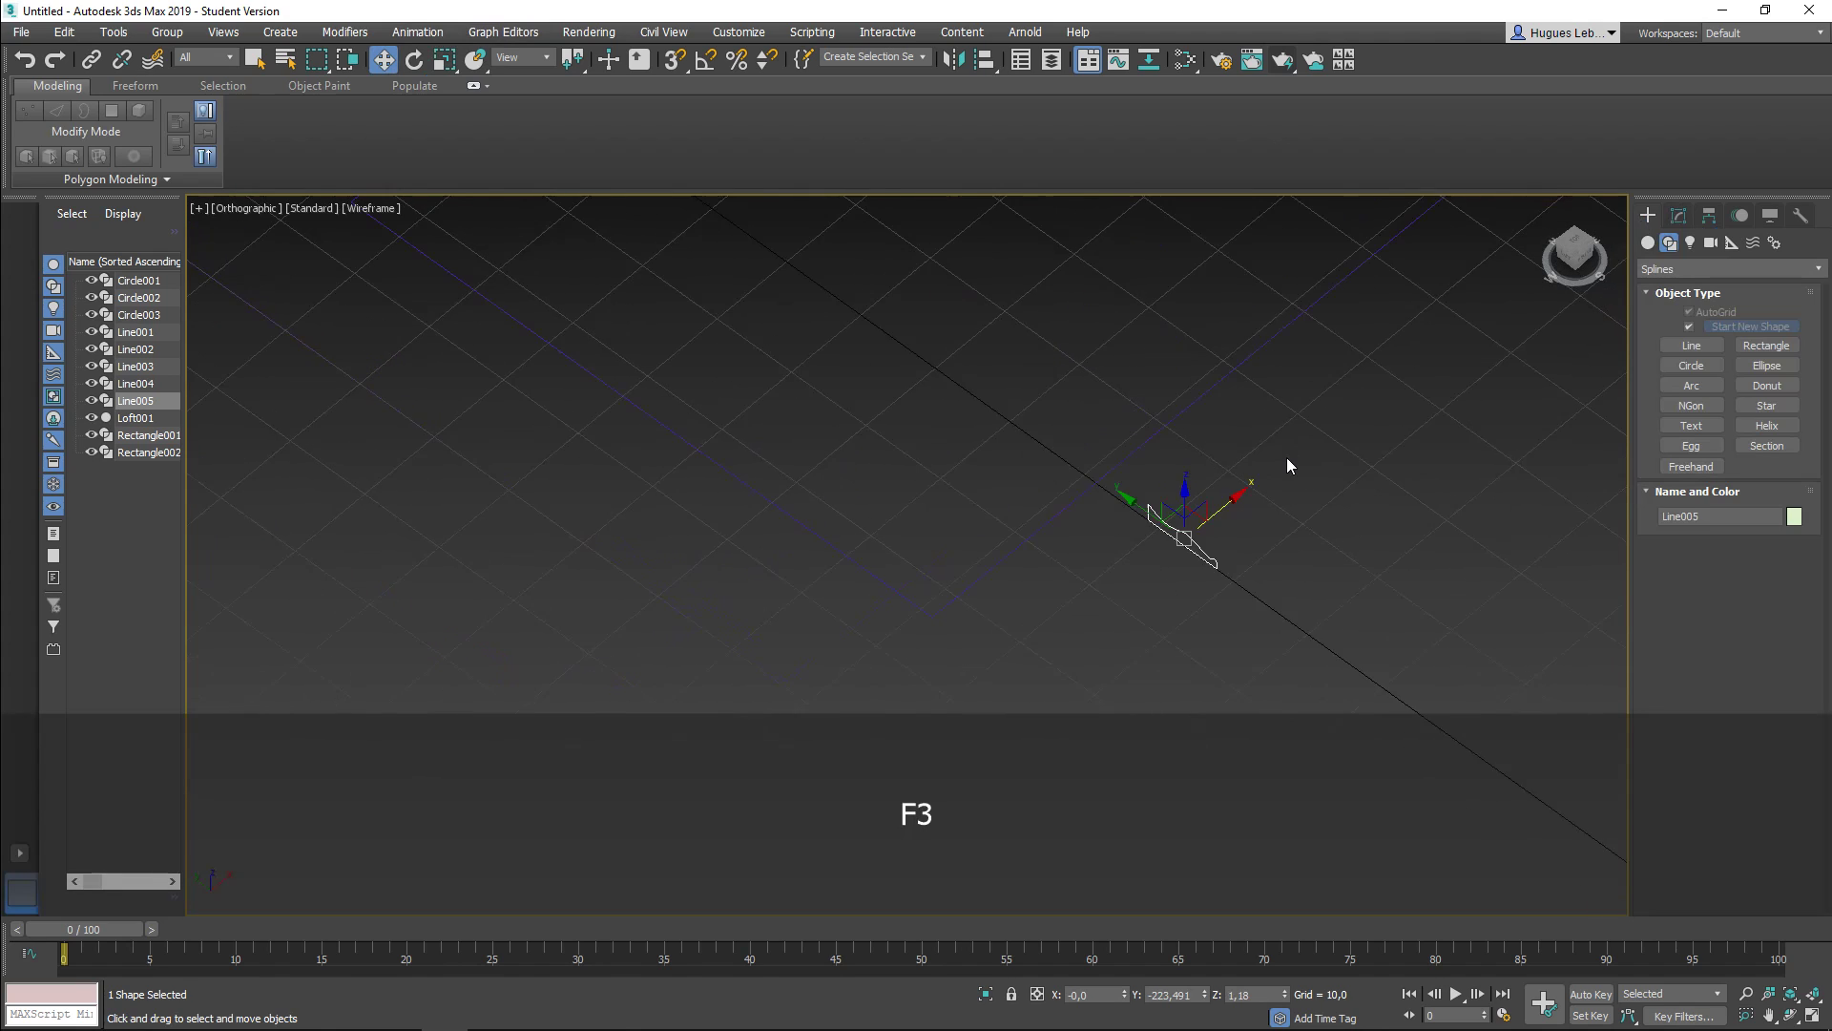
pyautogui.moveTo(1281, 438); pyautogui.dragTo(1162, 536, button='middle')
pyautogui.click(1159, 513)
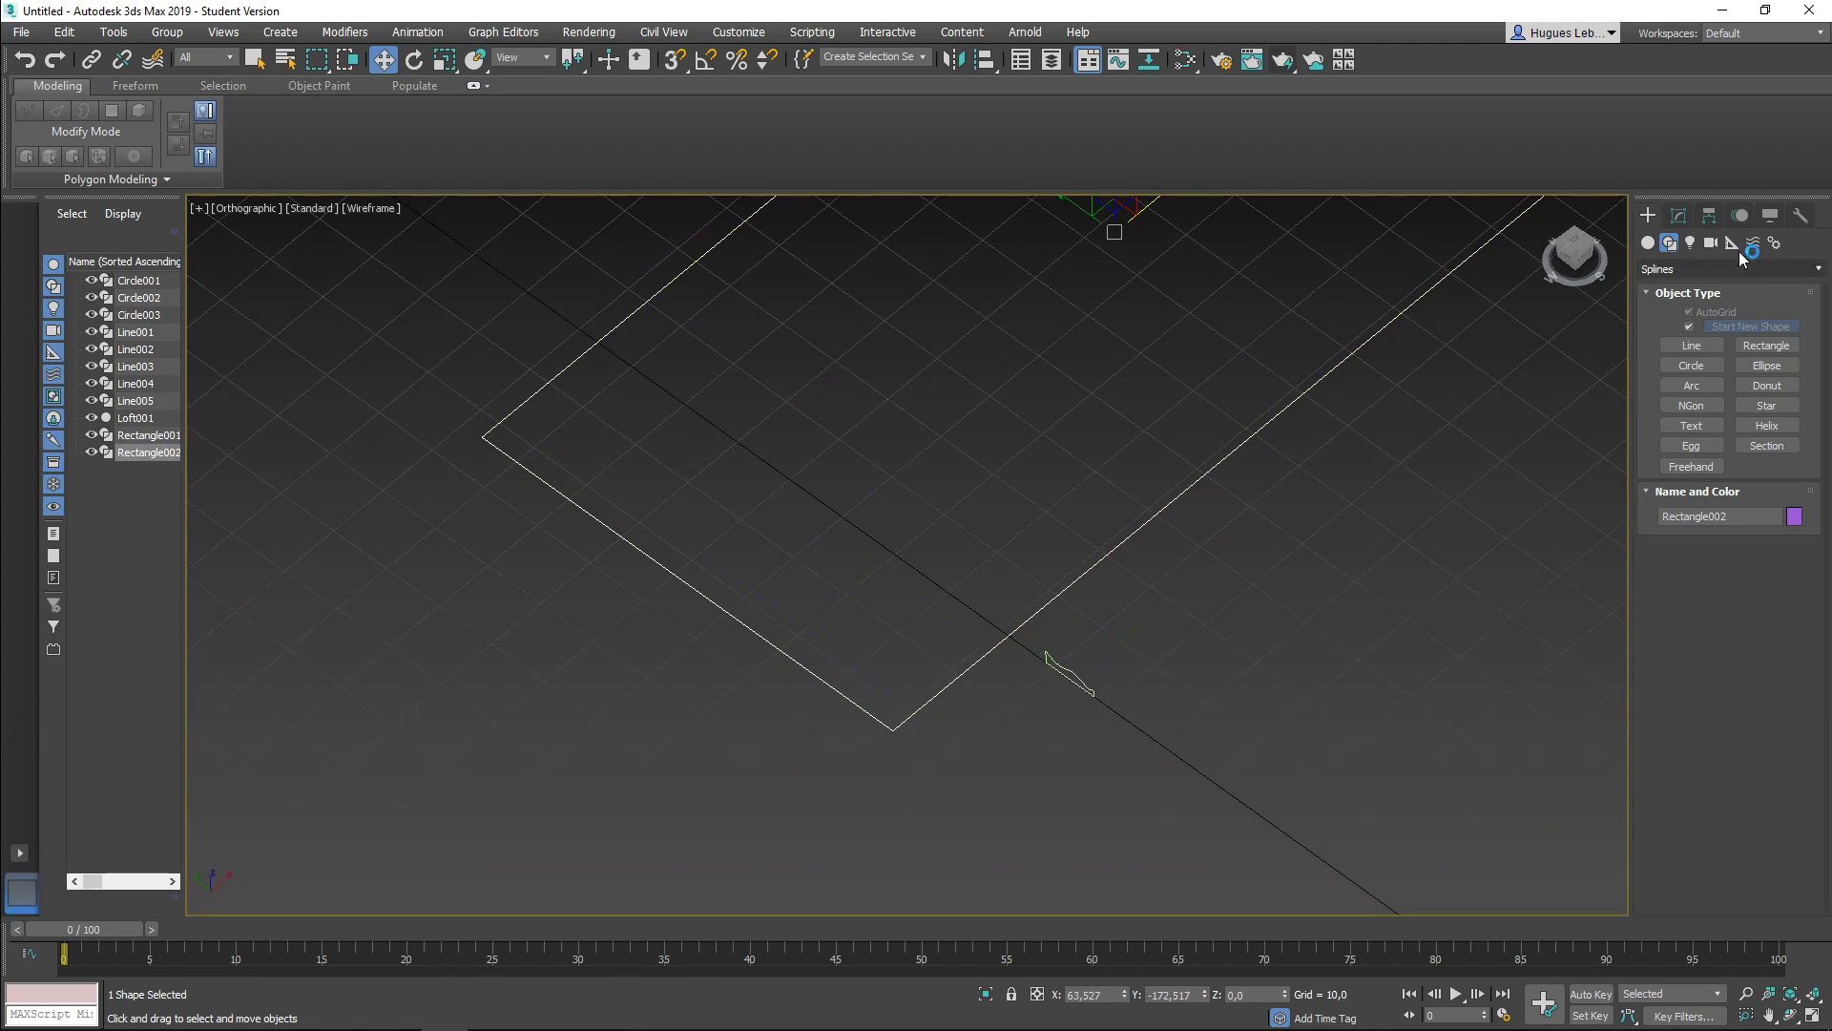
# Step: Create a Loft compound object from the large rectangle, using the closed moulding profile as its shape
pyautogui.click(1679, 215)
pyautogui.click(1649, 217)
pyautogui.click(1647, 242)
pyautogui.click(1674, 268)
pyautogui.click(1722, 300)
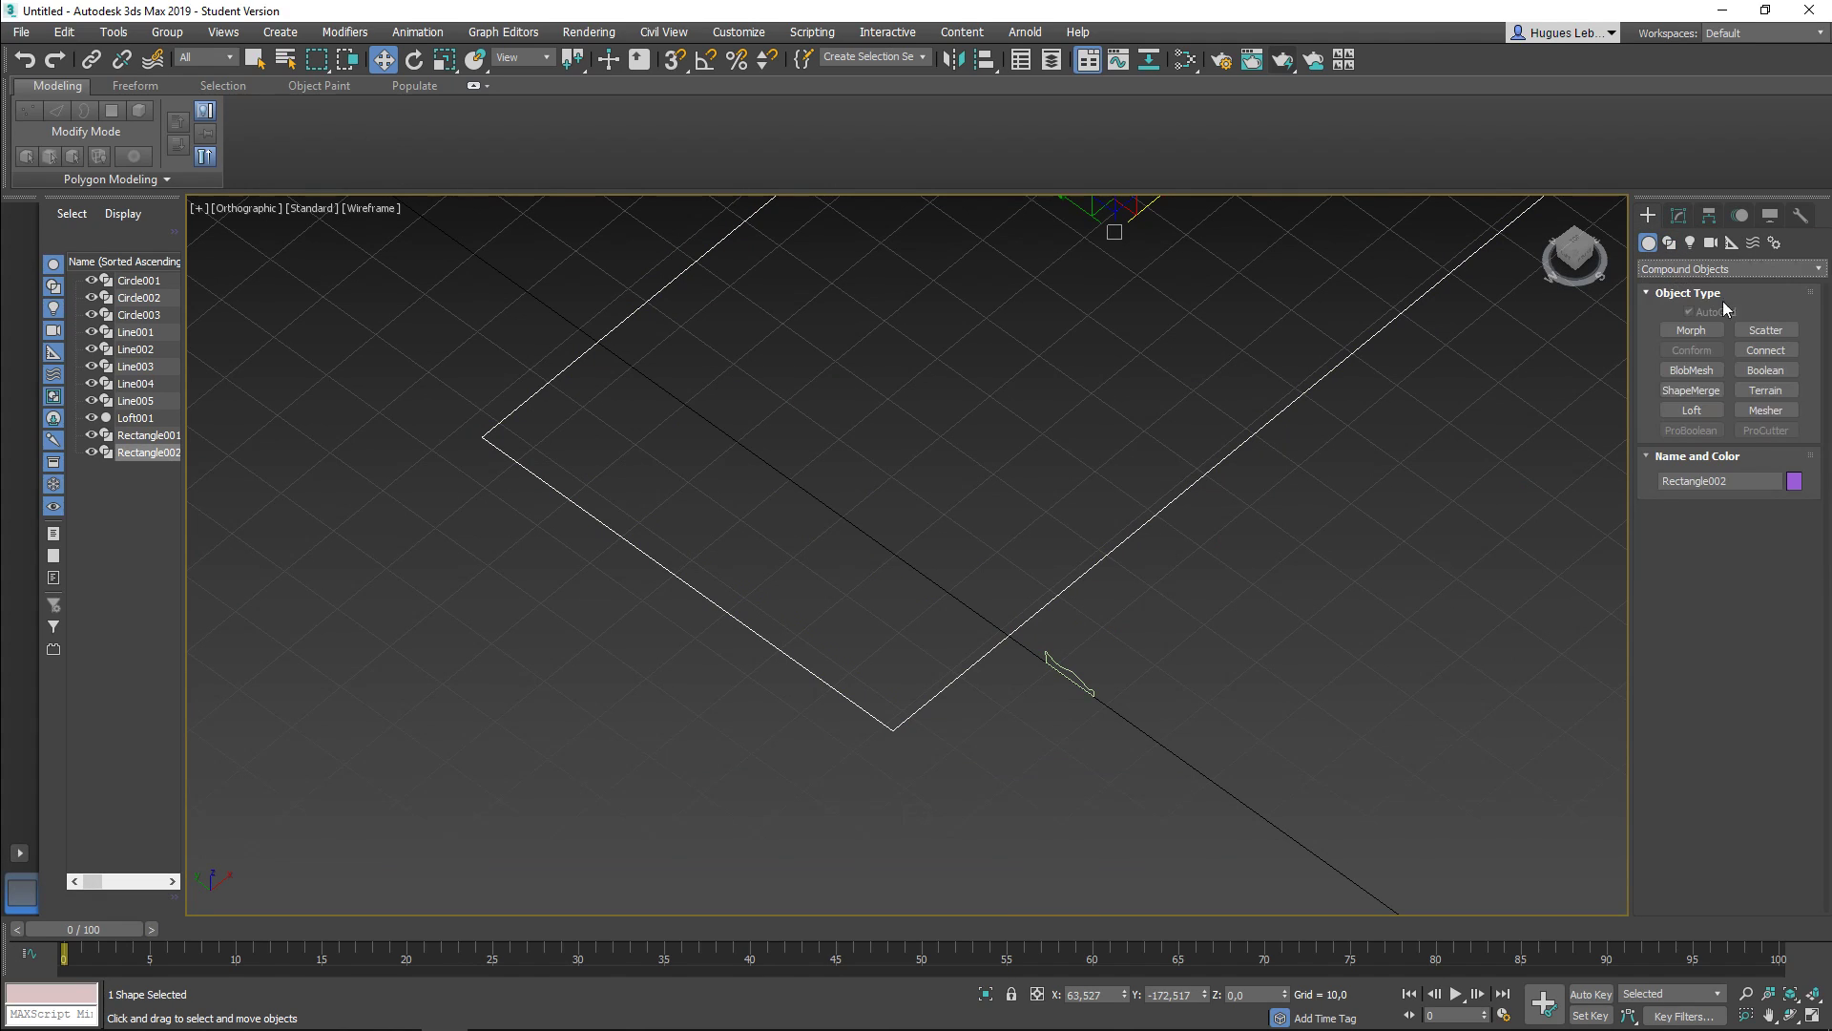
pyautogui.click(1692, 411)
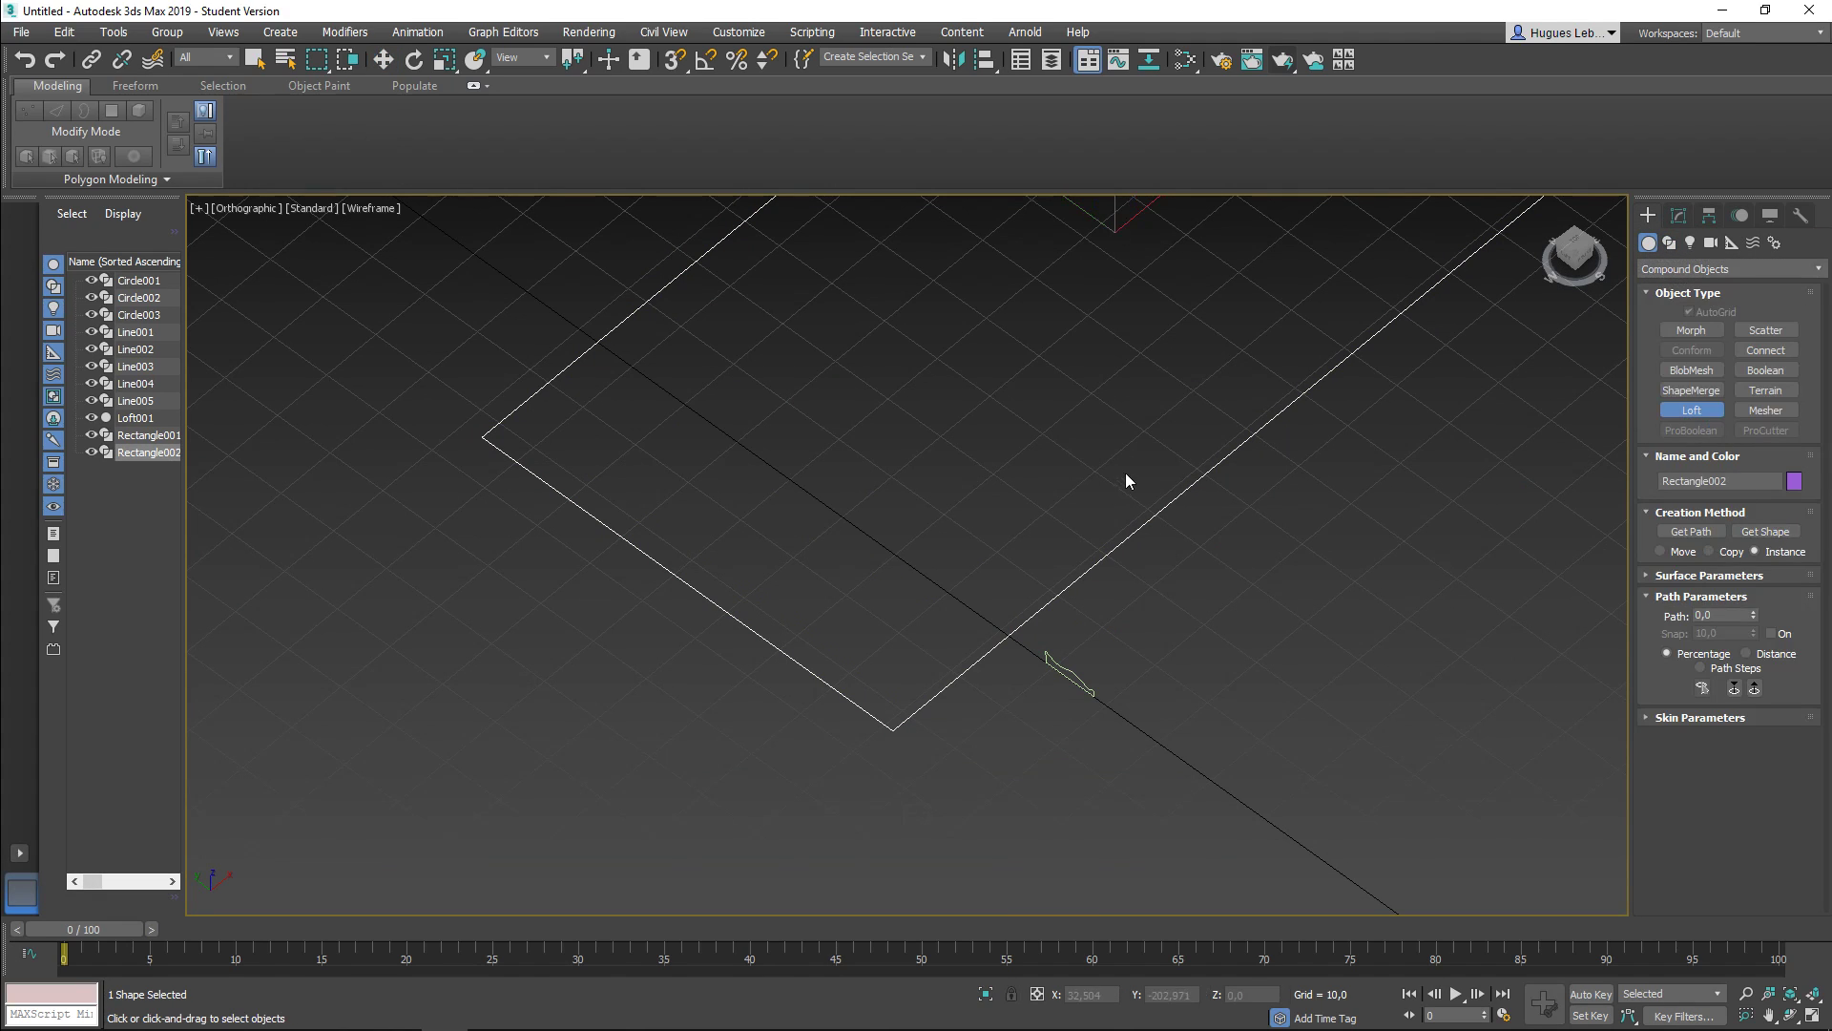
pyautogui.click(1766, 531)
pyautogui.click(1082, 665)
pyautogui.moveTo(1289, 596); pyautogui.dragTo(1200, 633, button='middle')
# Step: Display the lofted frame shaded without edges and examine its corners and its place among the other models
pyautogui.press('F3')
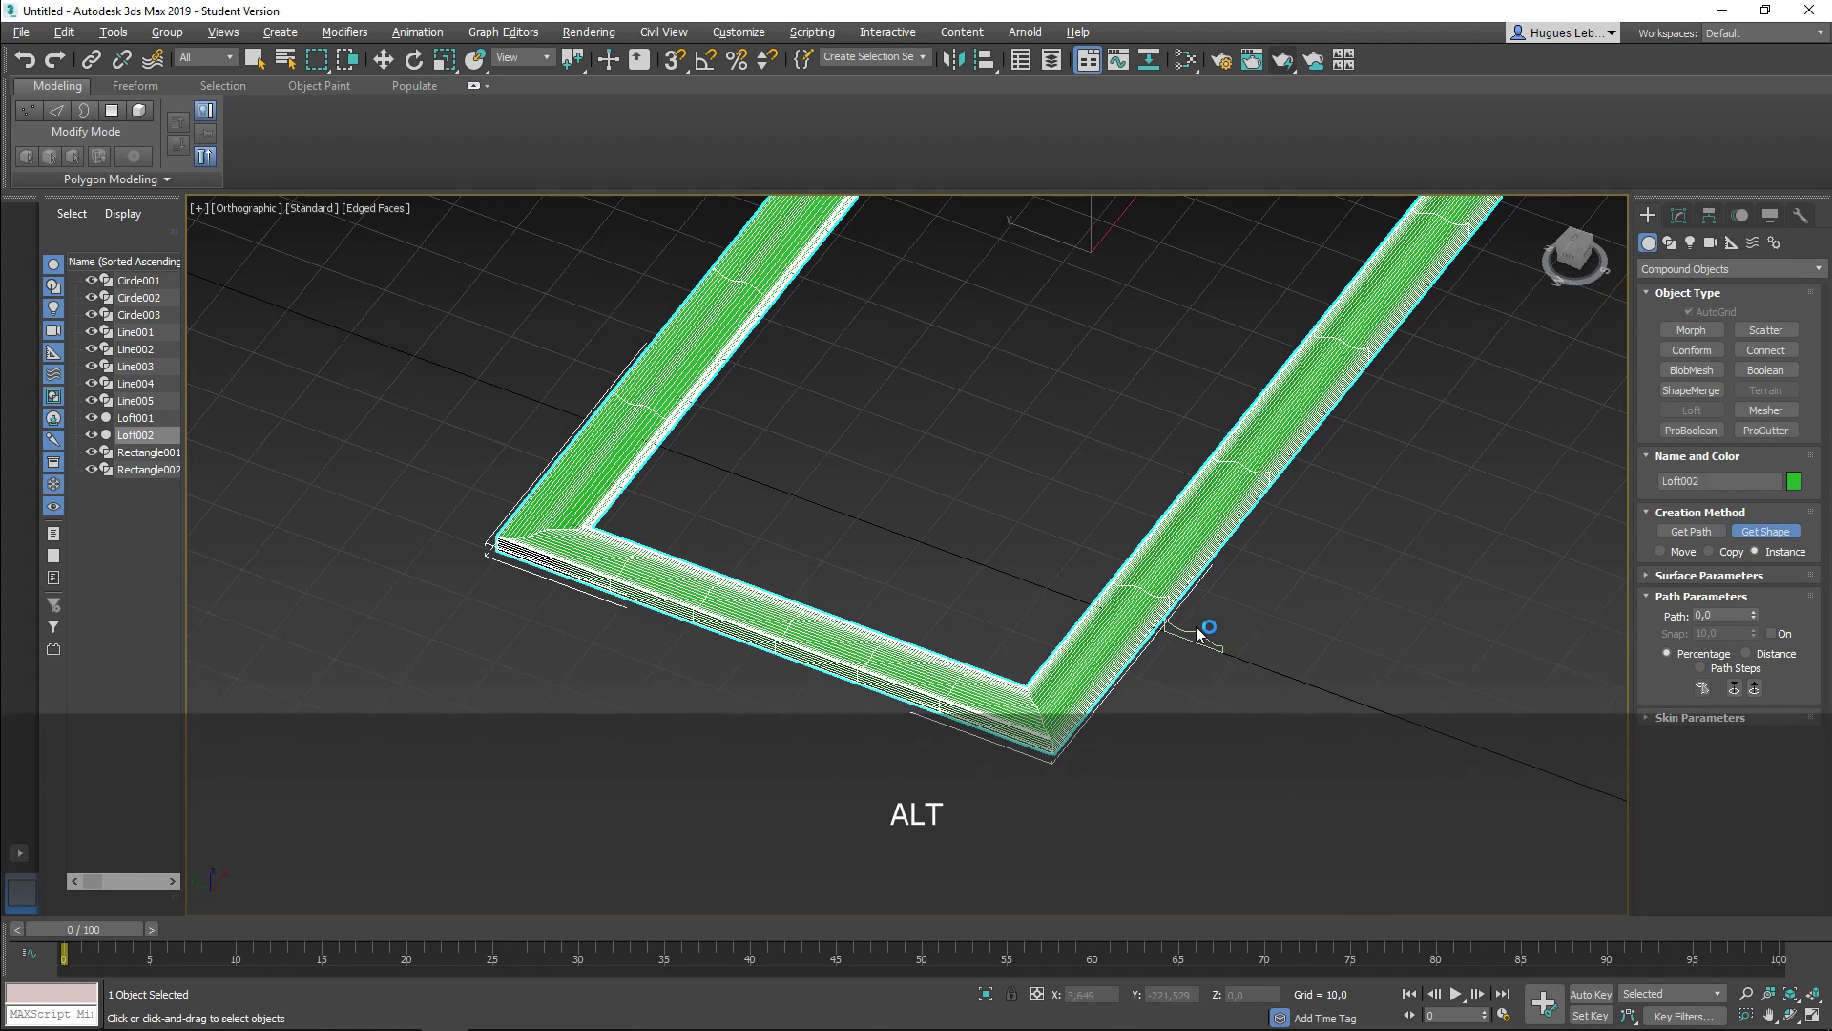
pyautogui.press('F4')
pyautogui.scroll(-4, 850, 569)
pyautogui.keyDown('alt'); pyautogui.moveTo(851, 570); pyautogui.dragTo(1072, 530, button='middle'); pyautogui.keyUp('alt')
pyautogui.scroll(5, 1057, 506)
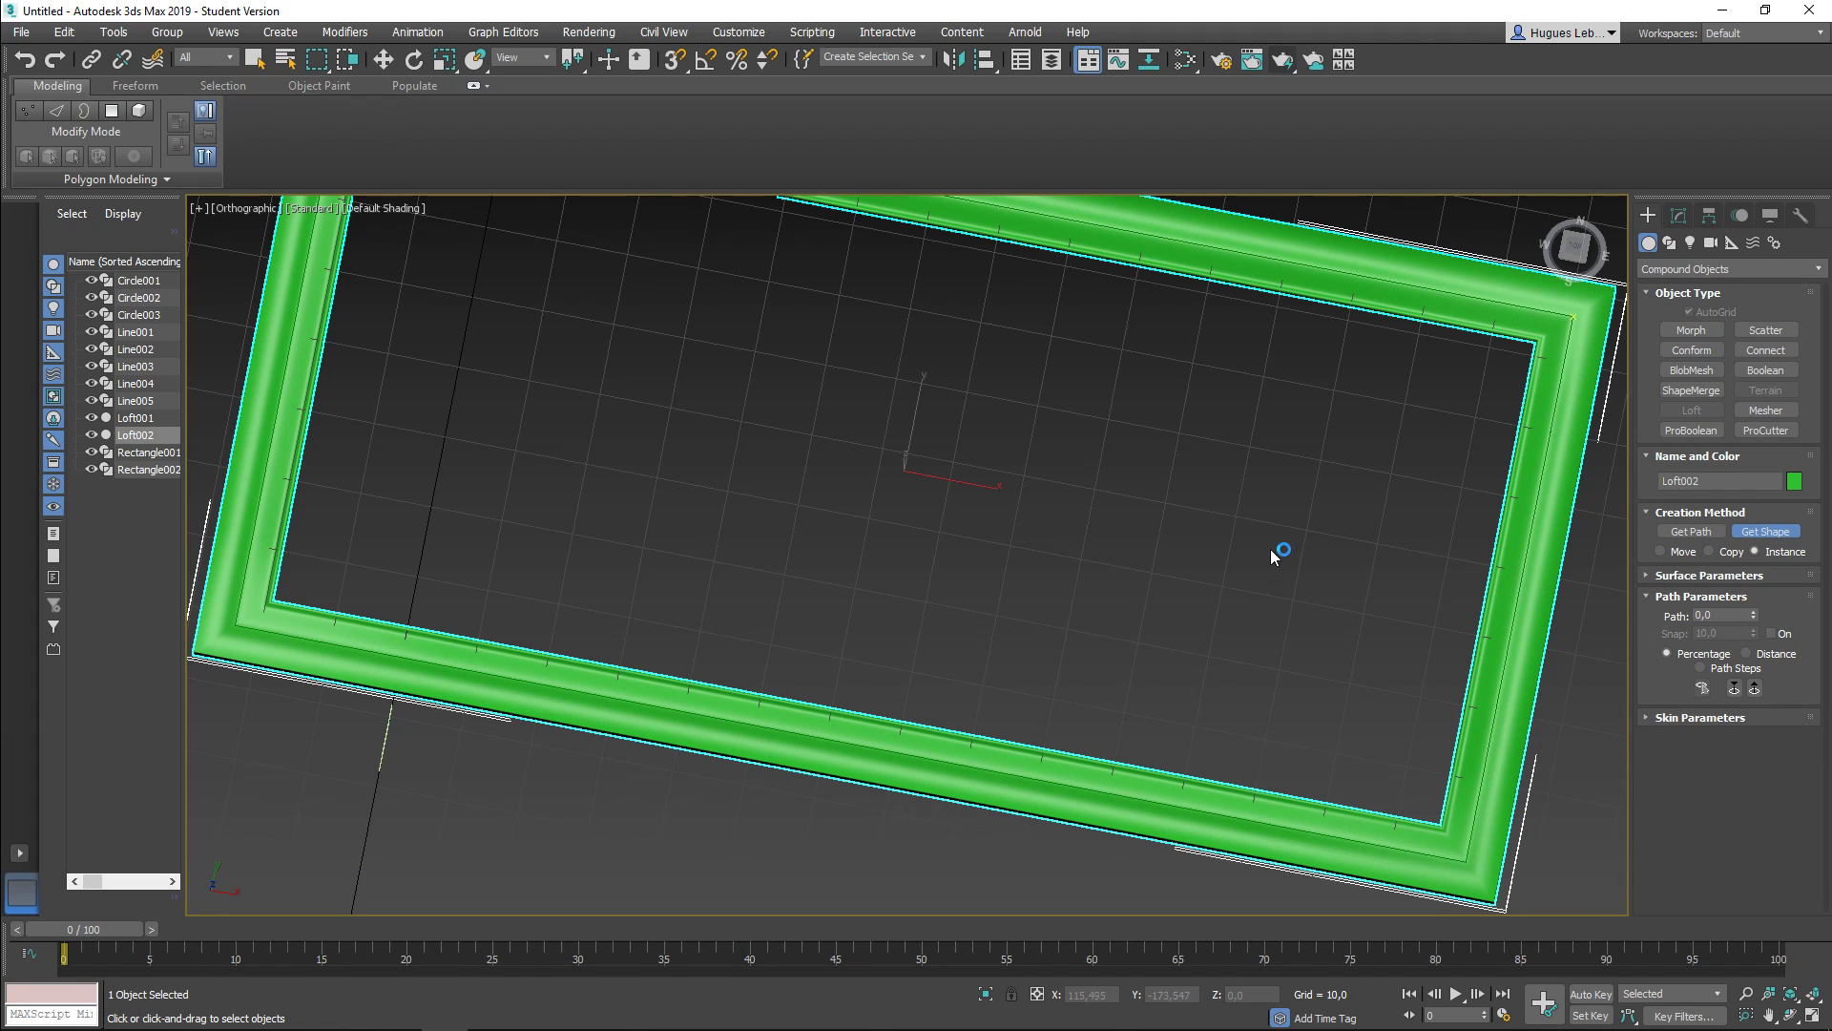
pyautogui.keyDown('alt'); pyautogui.moveTo(899, 539); pyautogui.dragTo(1065, 514, button='middle'); pyautogui.keyUp('alt')
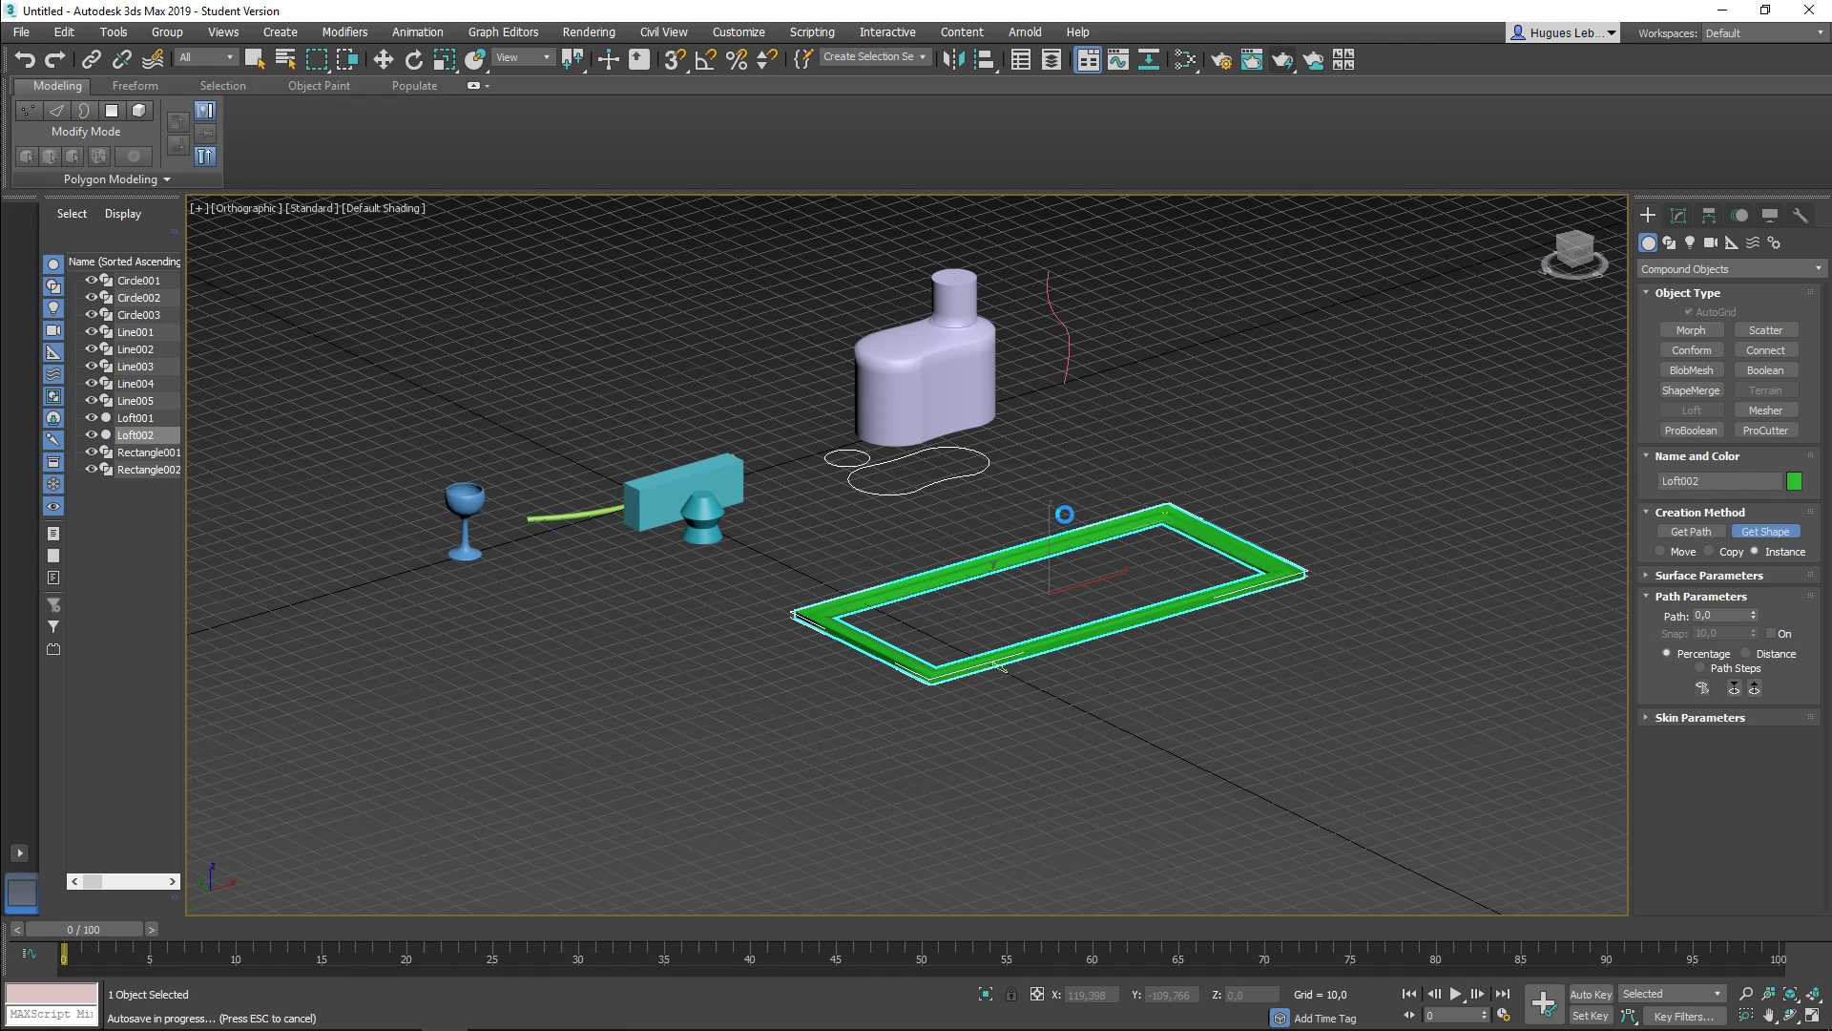
pyautogui.moveTo(962, 471); pyautogui.dragTo(972, 512, button='middle')
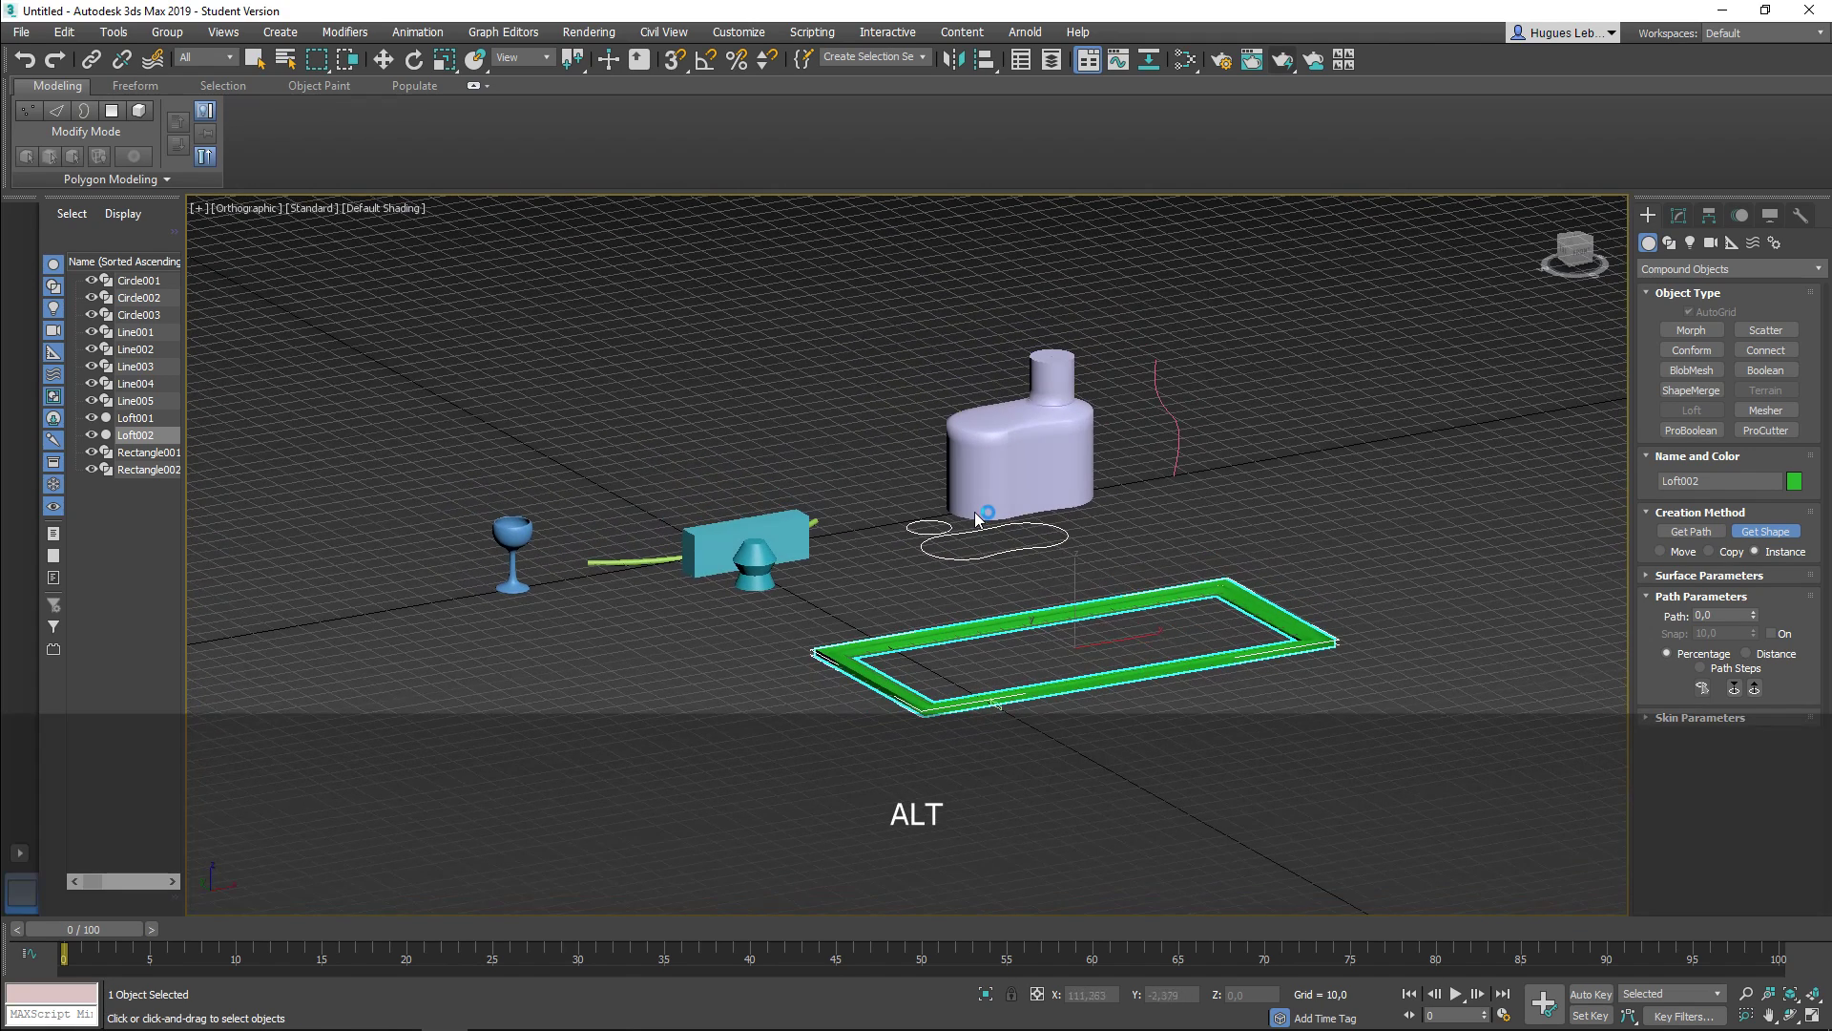